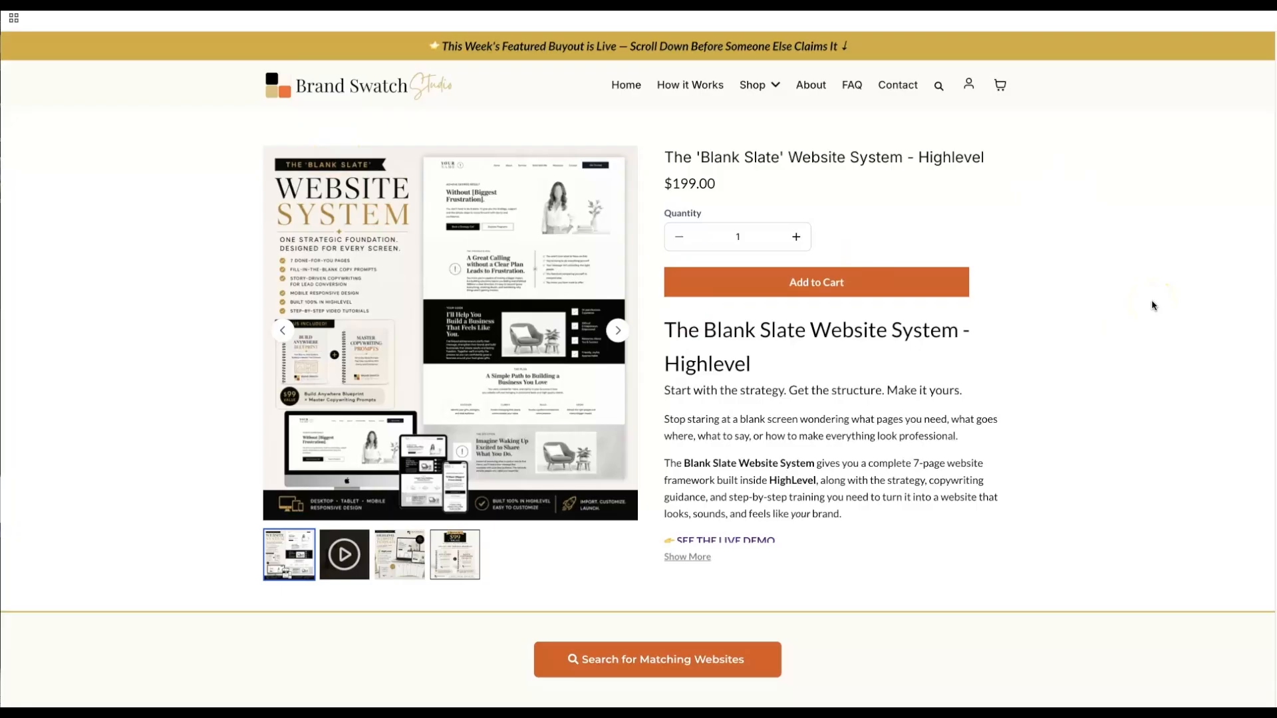
- Browse Shop > Categories to Brand Graphics Kits and scroll down to the Shop the Studio grid
scroll(1153, 305, down, 1)
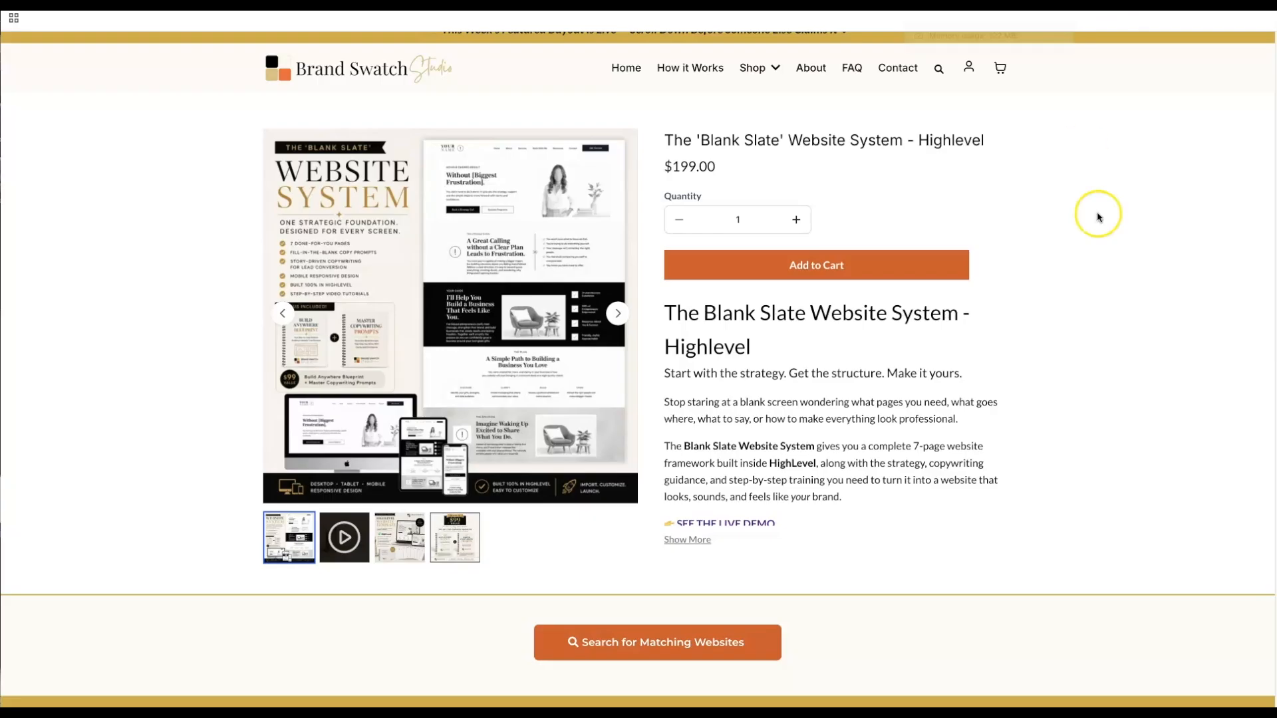
scroll(1100, 233, down, 2)
scroll(1109, 258, up, 2)
click(754, 66)
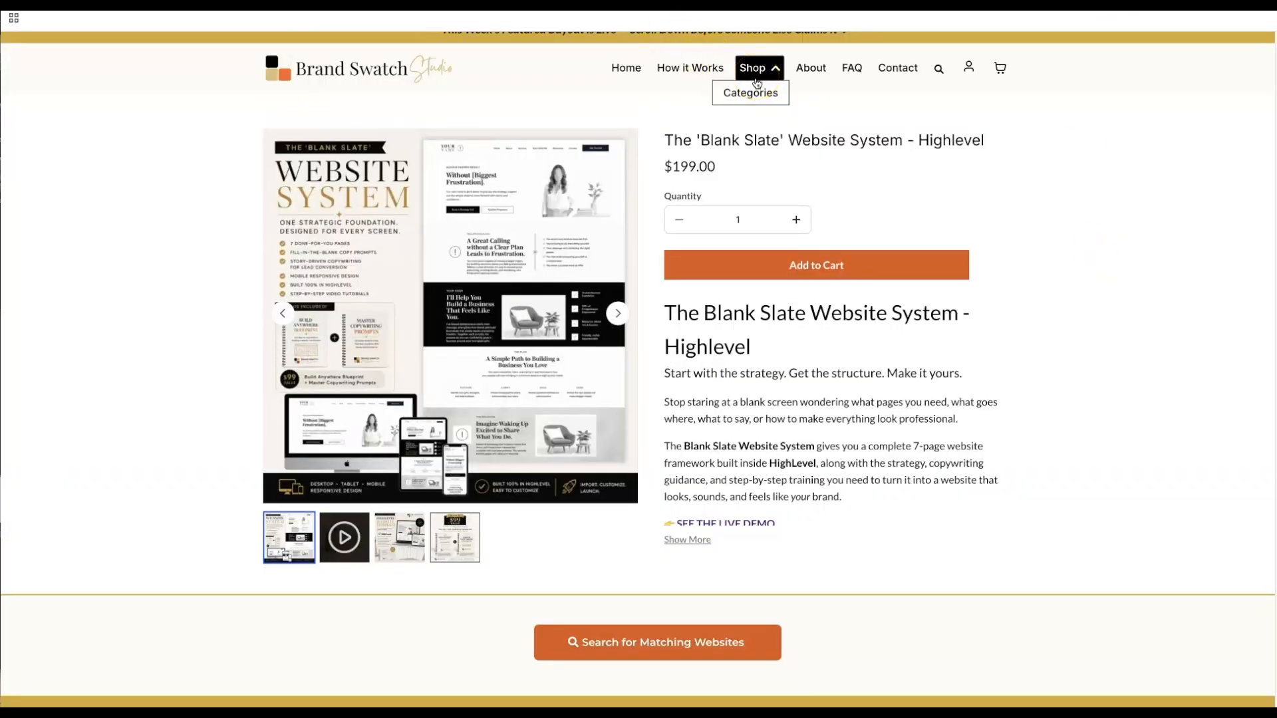
click(751, 92)
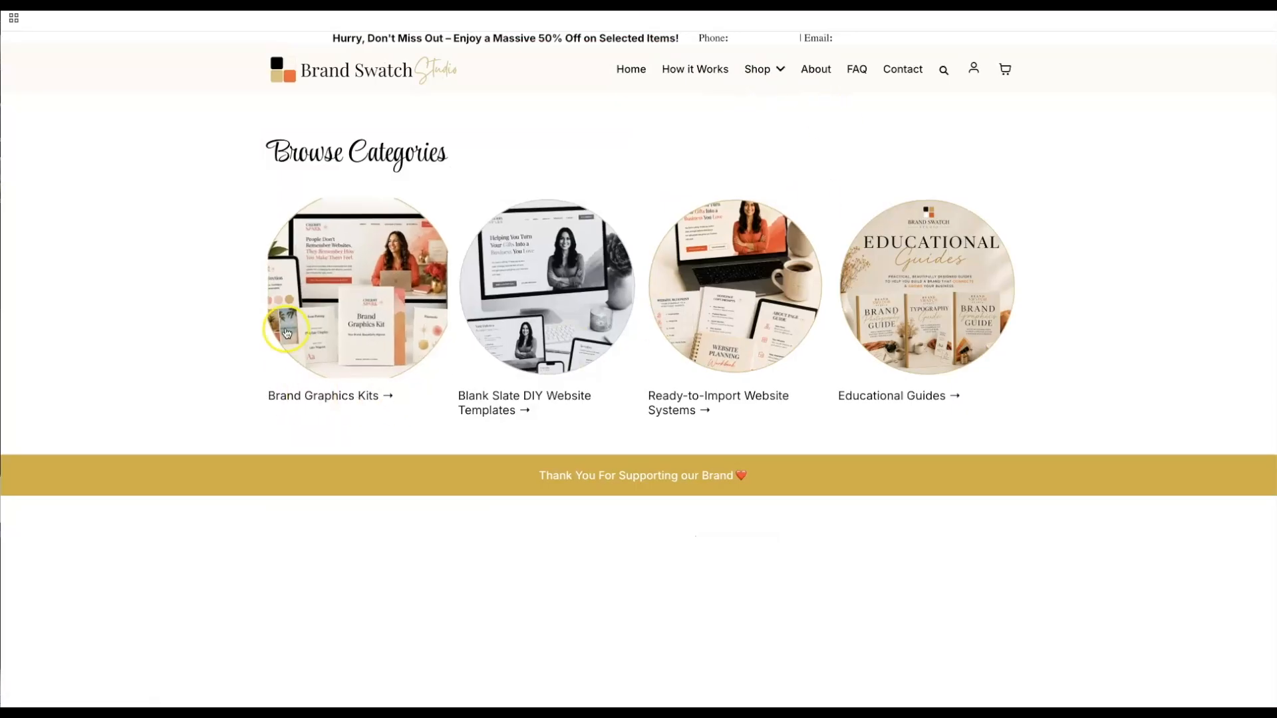
click(344, 307)
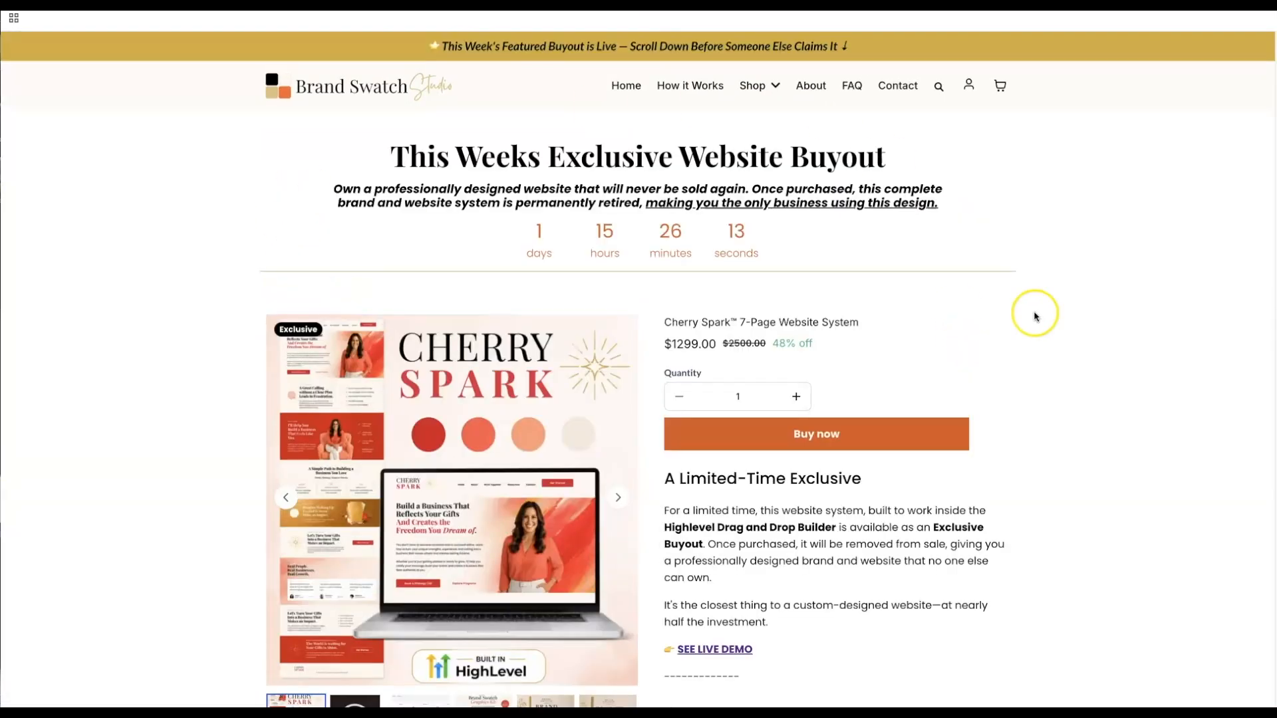
scroll(1142, 253, down, 7)
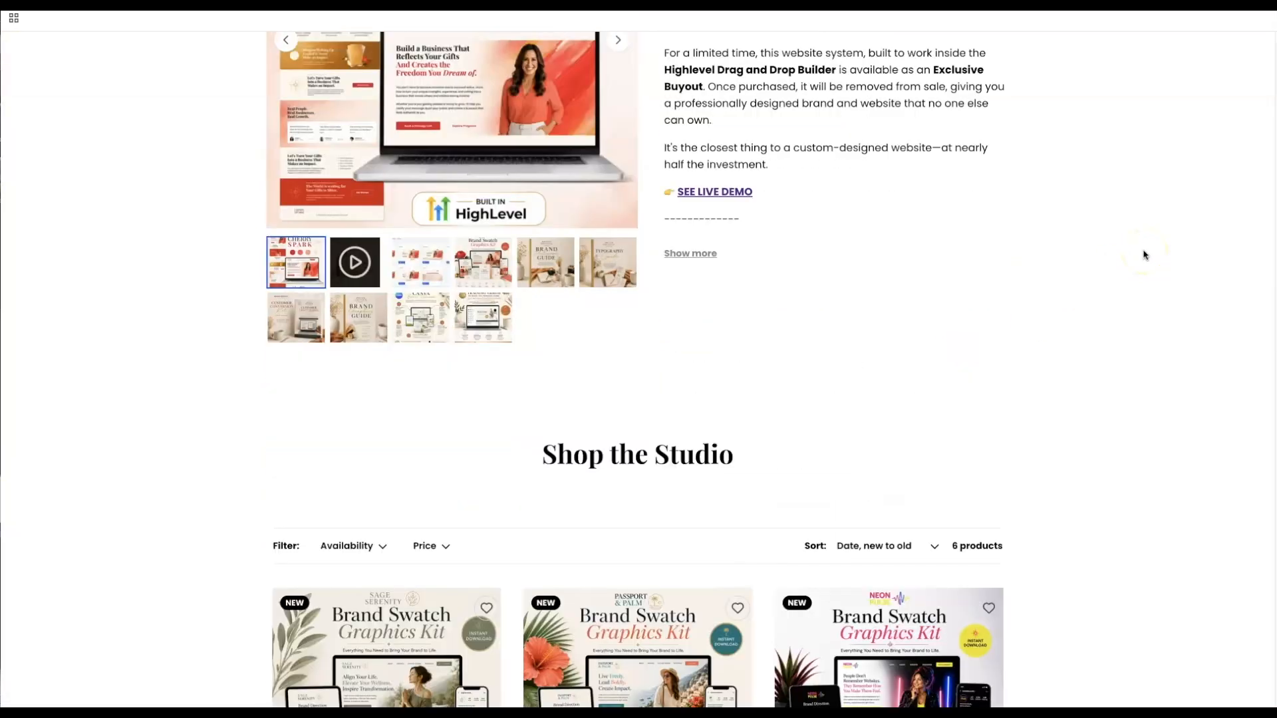
scroll(1142, 253, down, 8)
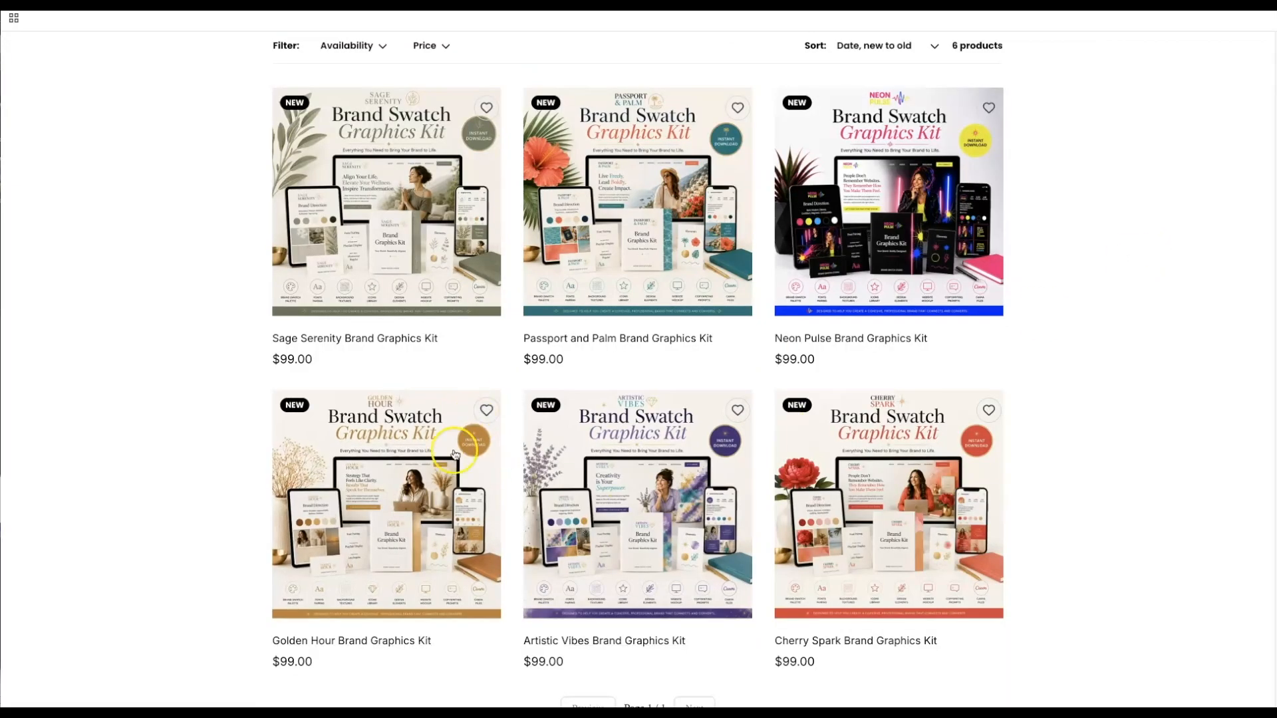
- Review the Golden Hour Brand Graphics Kit page, then return to HighLevel's Websites list
click(321, 471)
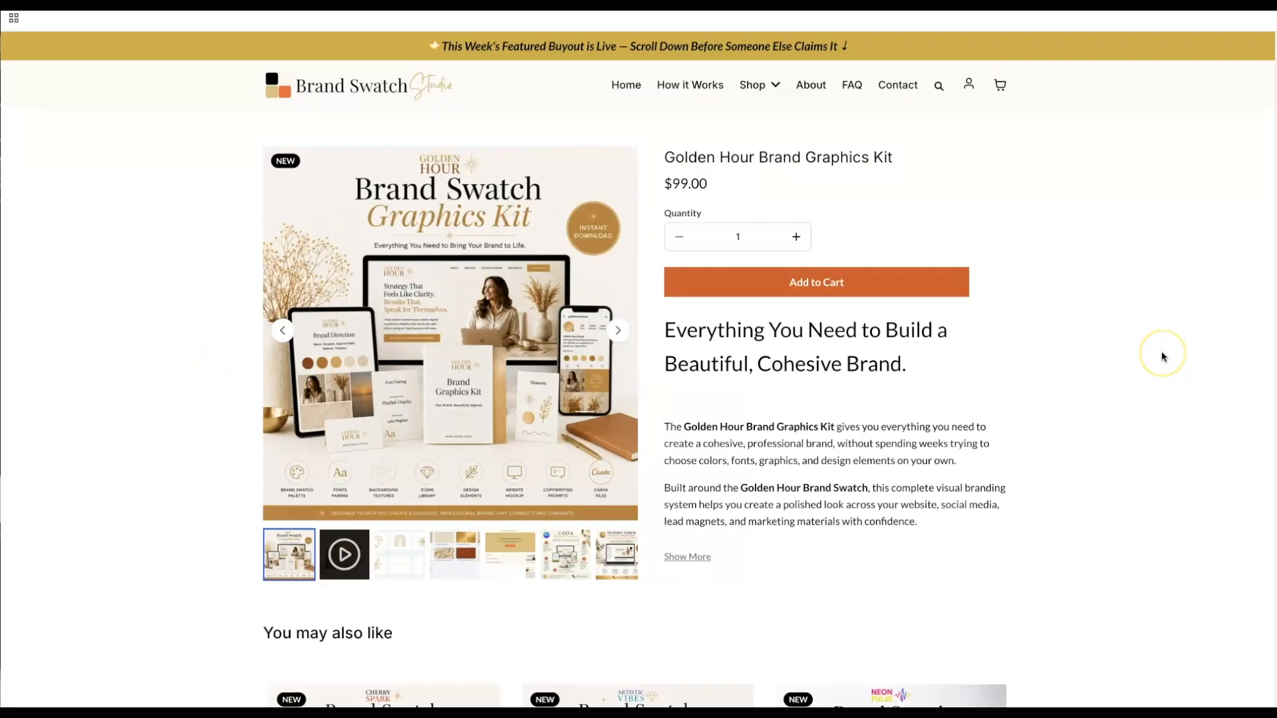
scroll(1161, 356, down, 4)
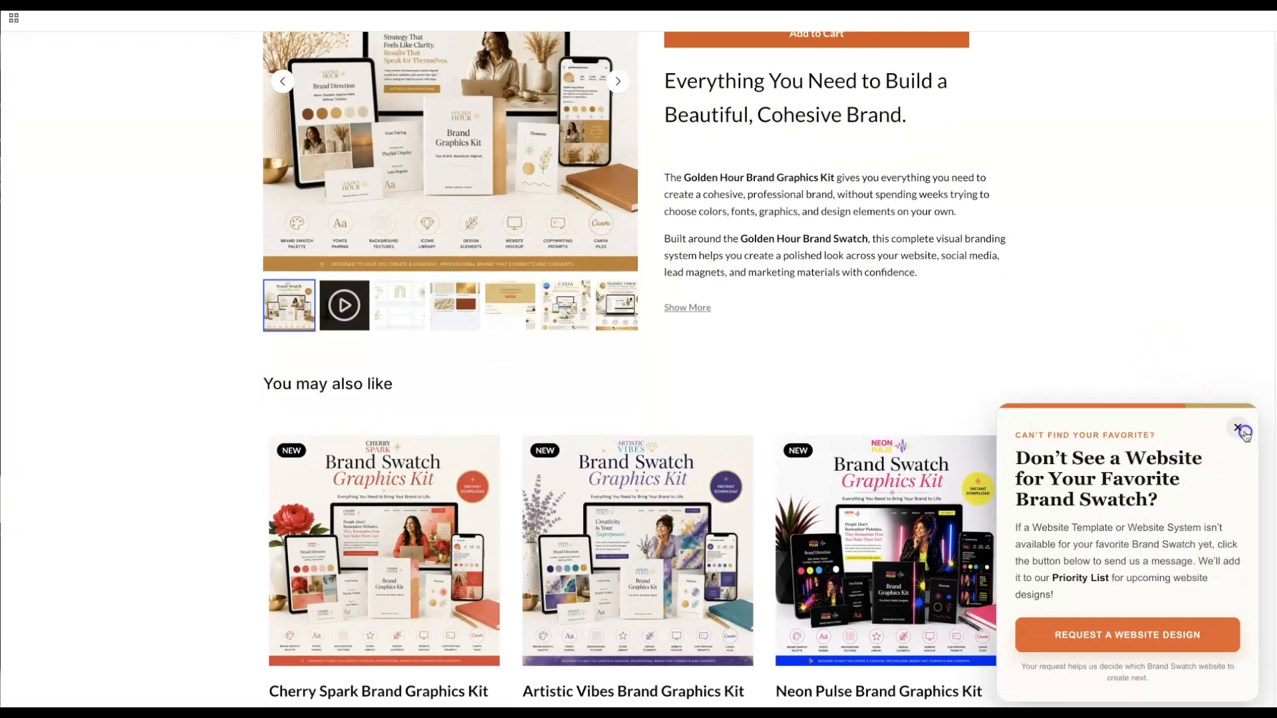
click(1239, 429)
scroll(1208, 342, up, 3)
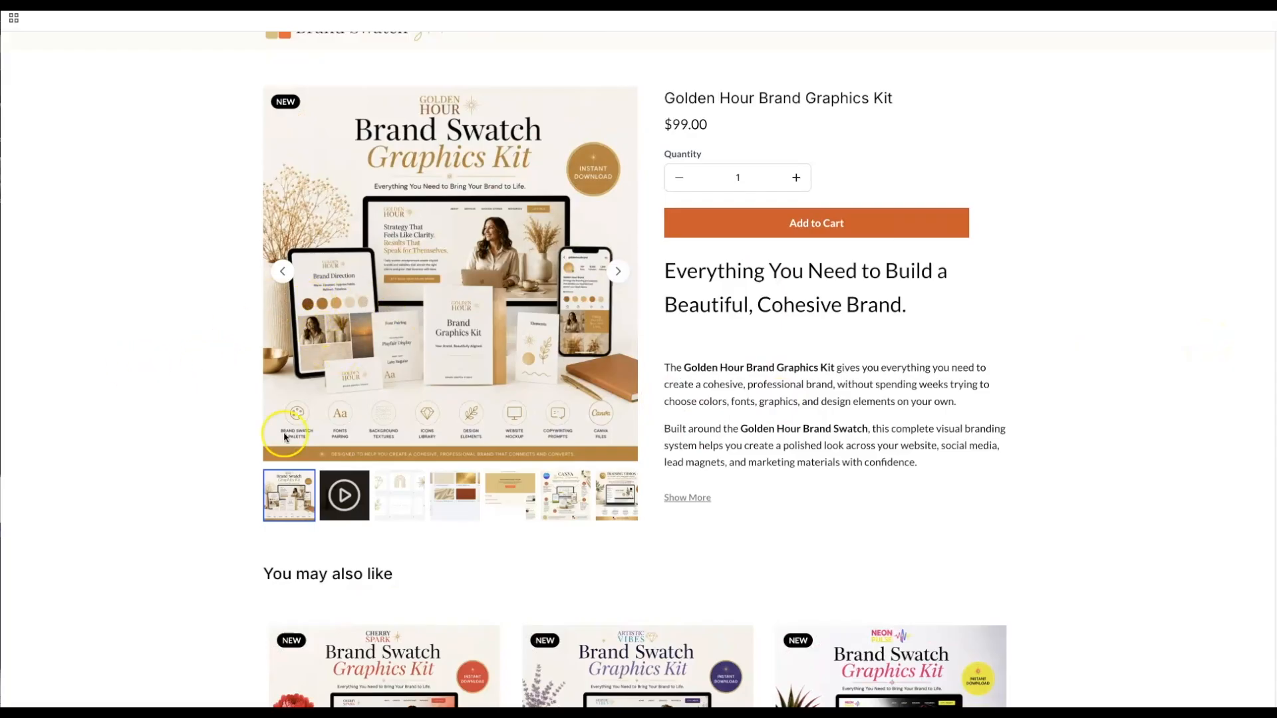
scroll(1198, 373, up, 1)
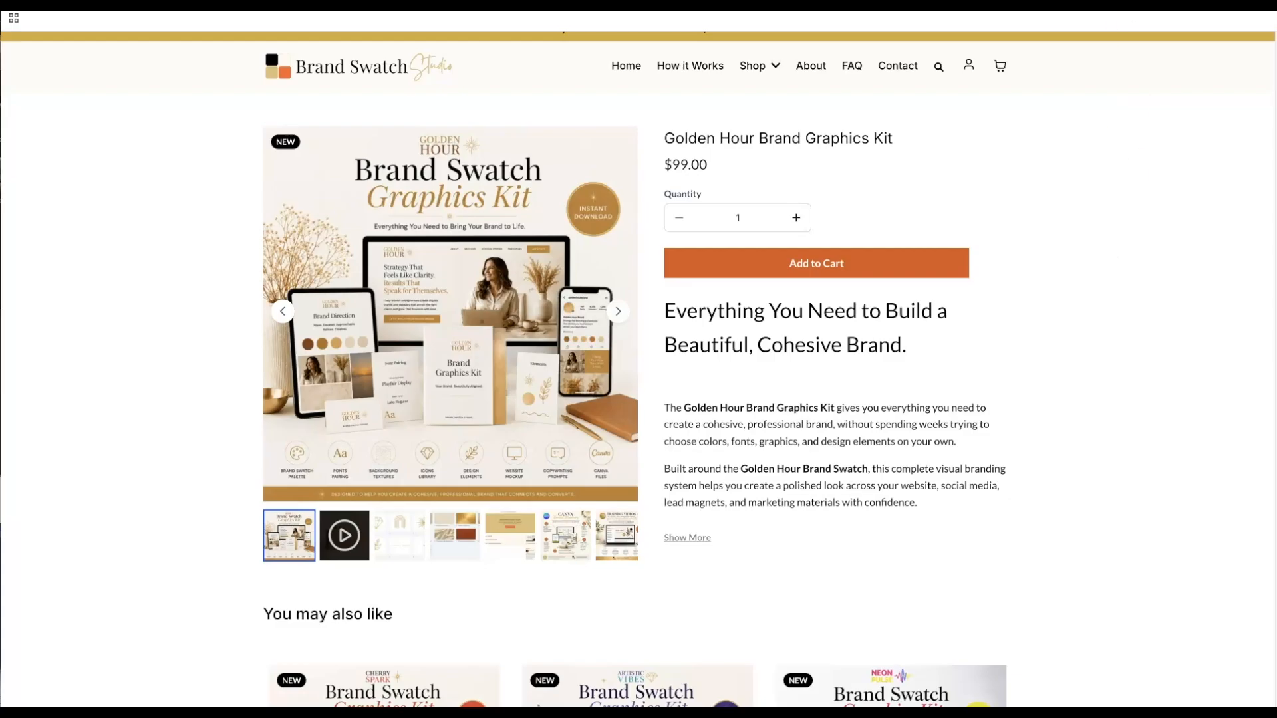
click(1070, 4)
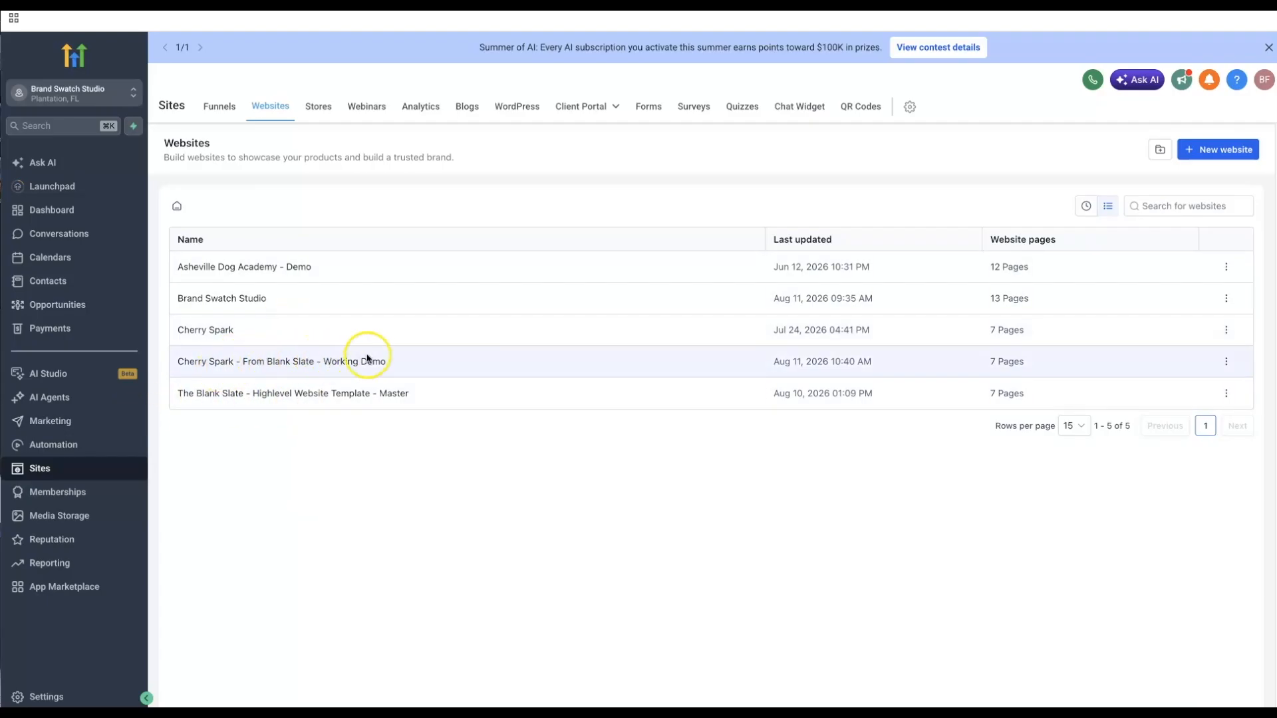
- Clone the Blank Slate master template as 'Golden Hour From Blank Slate - Working Demo'
click(1226, 395)
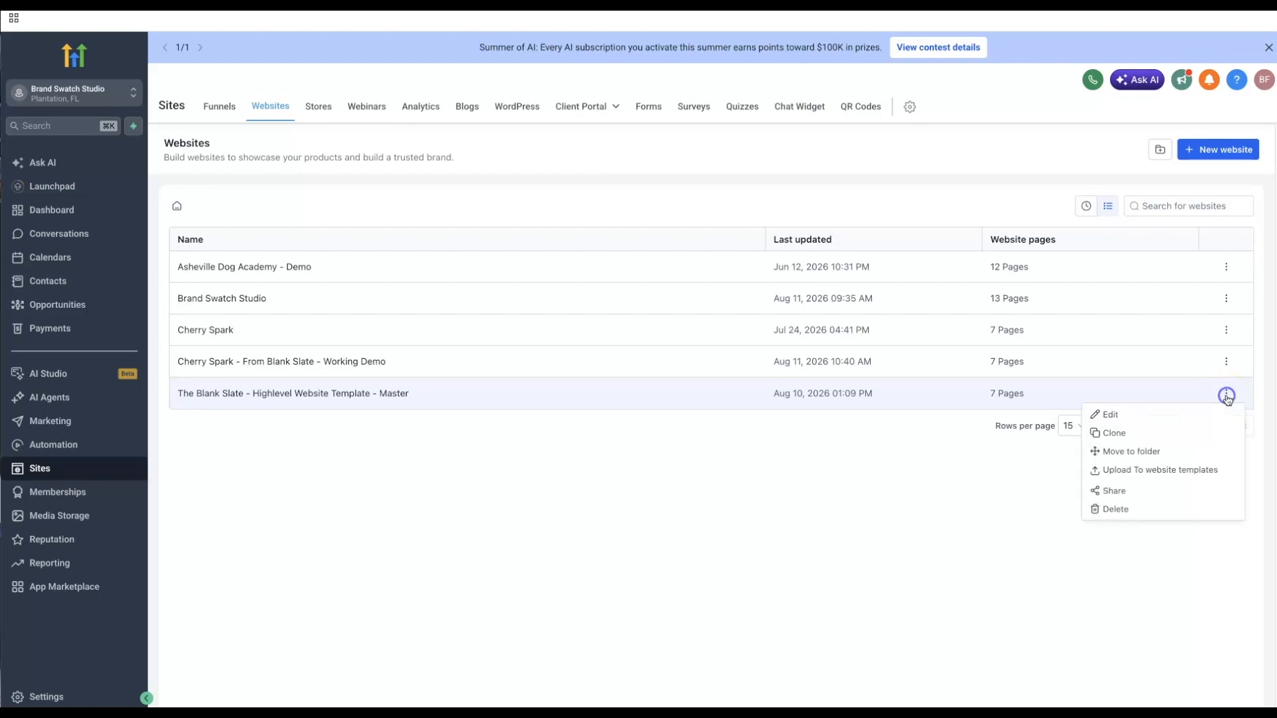
click(1117, 430)
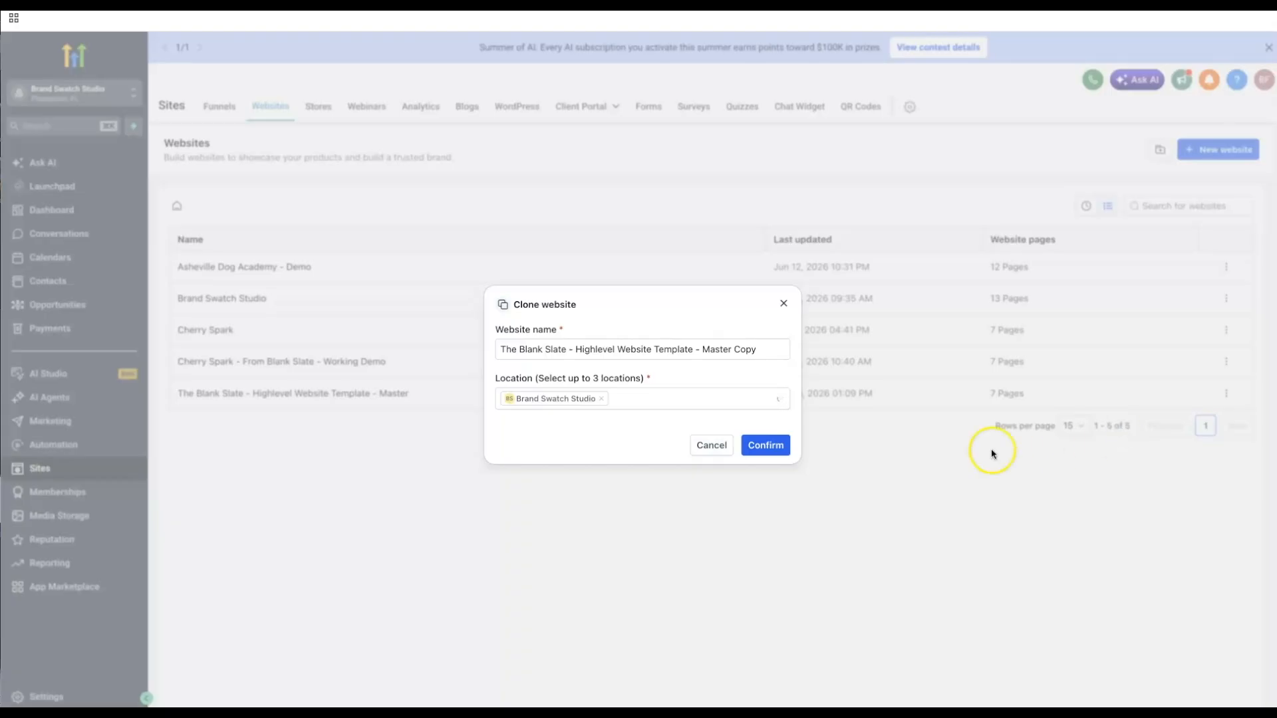
click(497, 350)
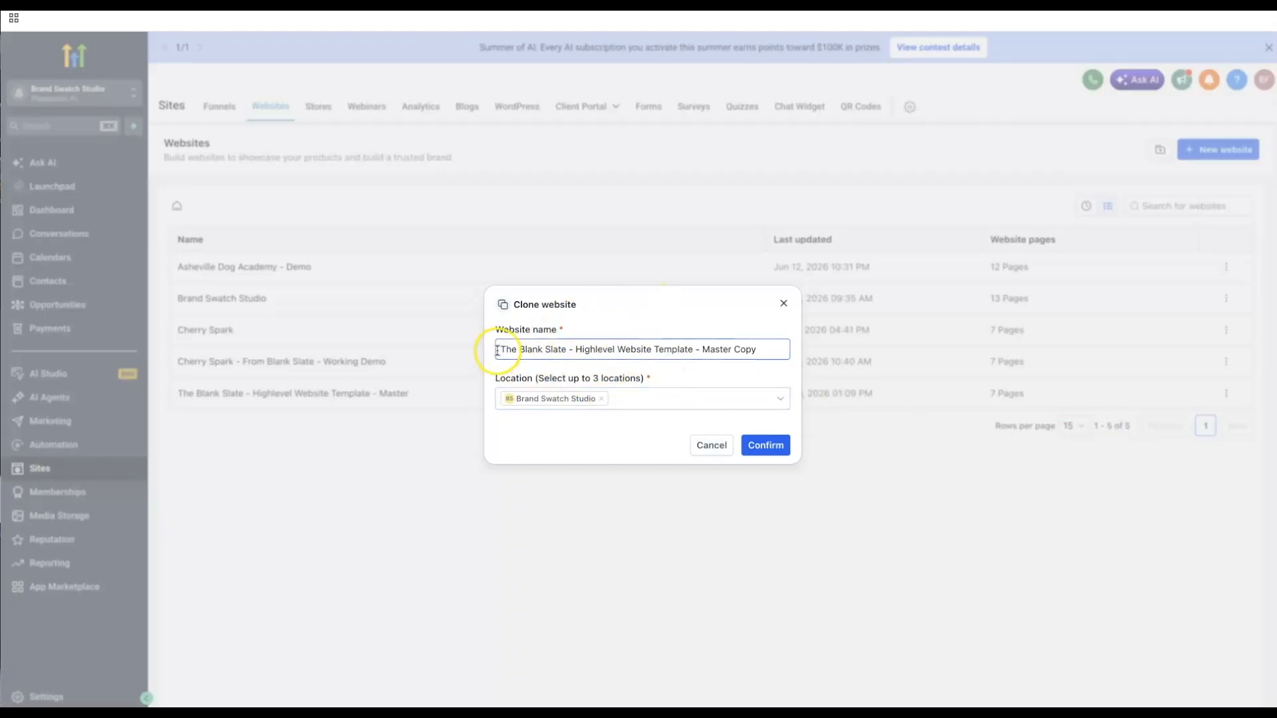
click(498, 350)
drag(776, 349, 456, 350)
text(Golden Hour)
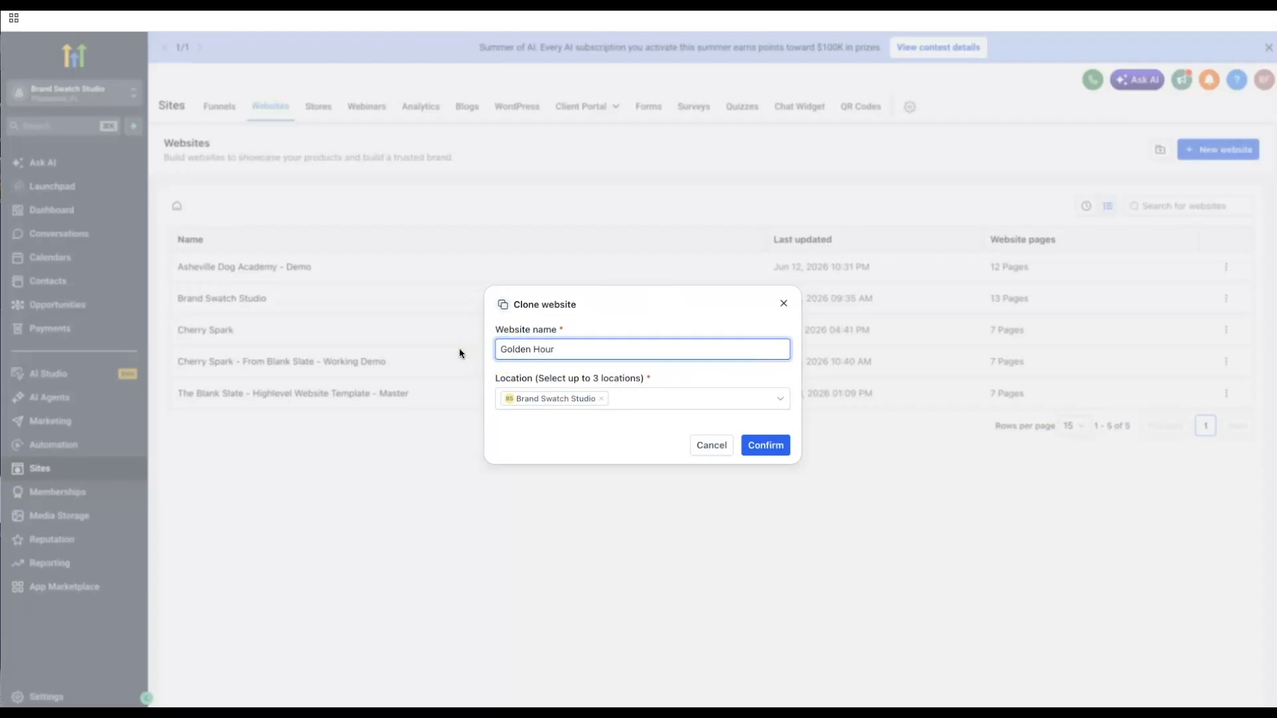
text( From Blank Slate - Working Demo)
click(764, 445)
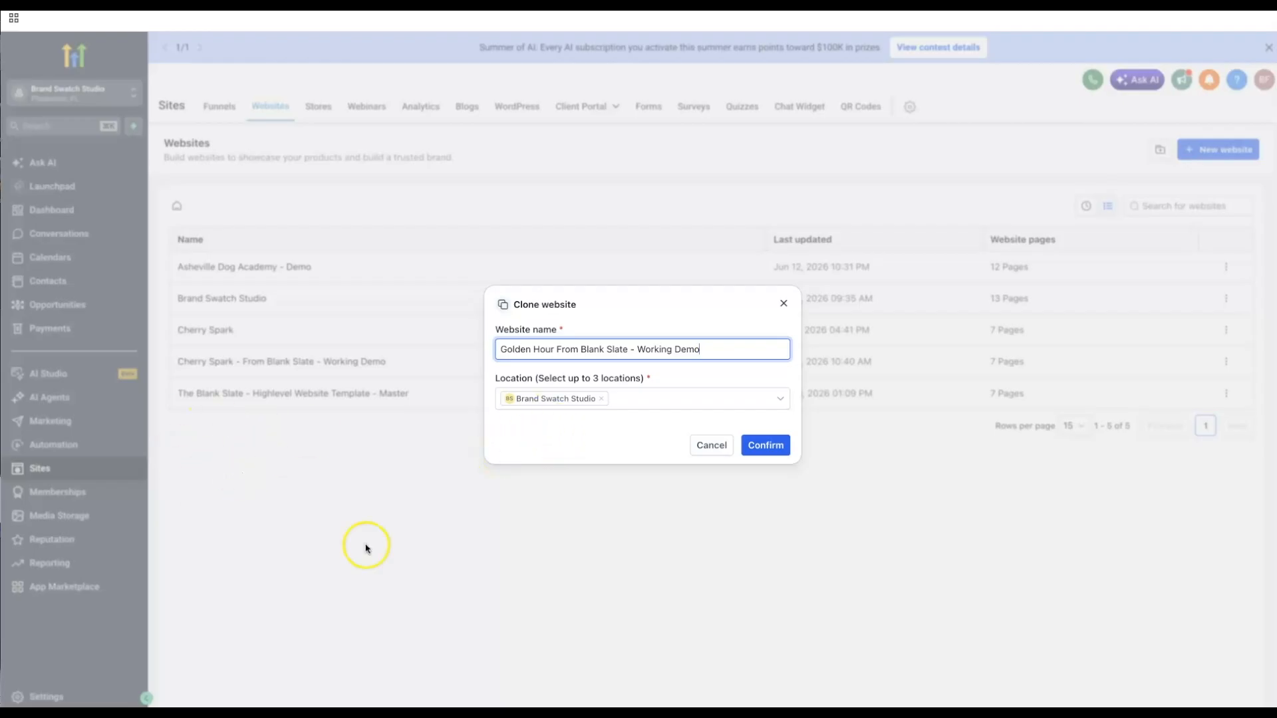
click(766, 453)
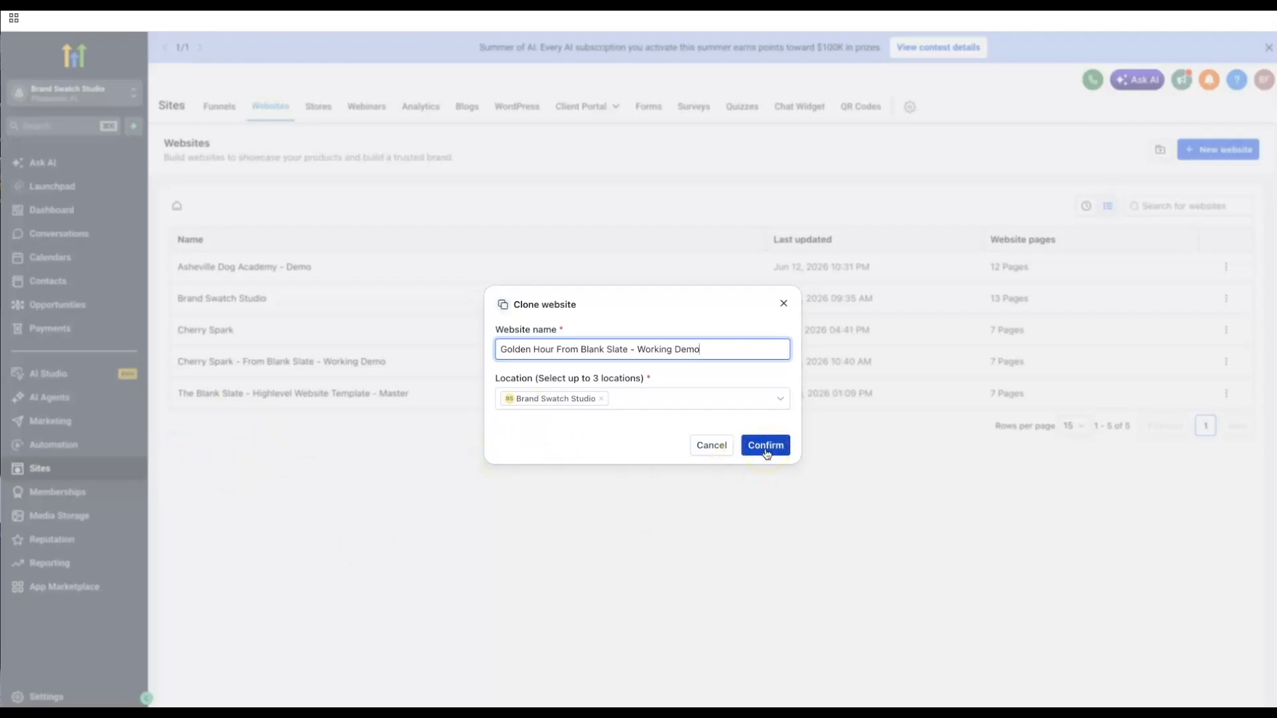
- Submit the clone, open the new Golden Hour site, and edit its Home page
click(766, 452)
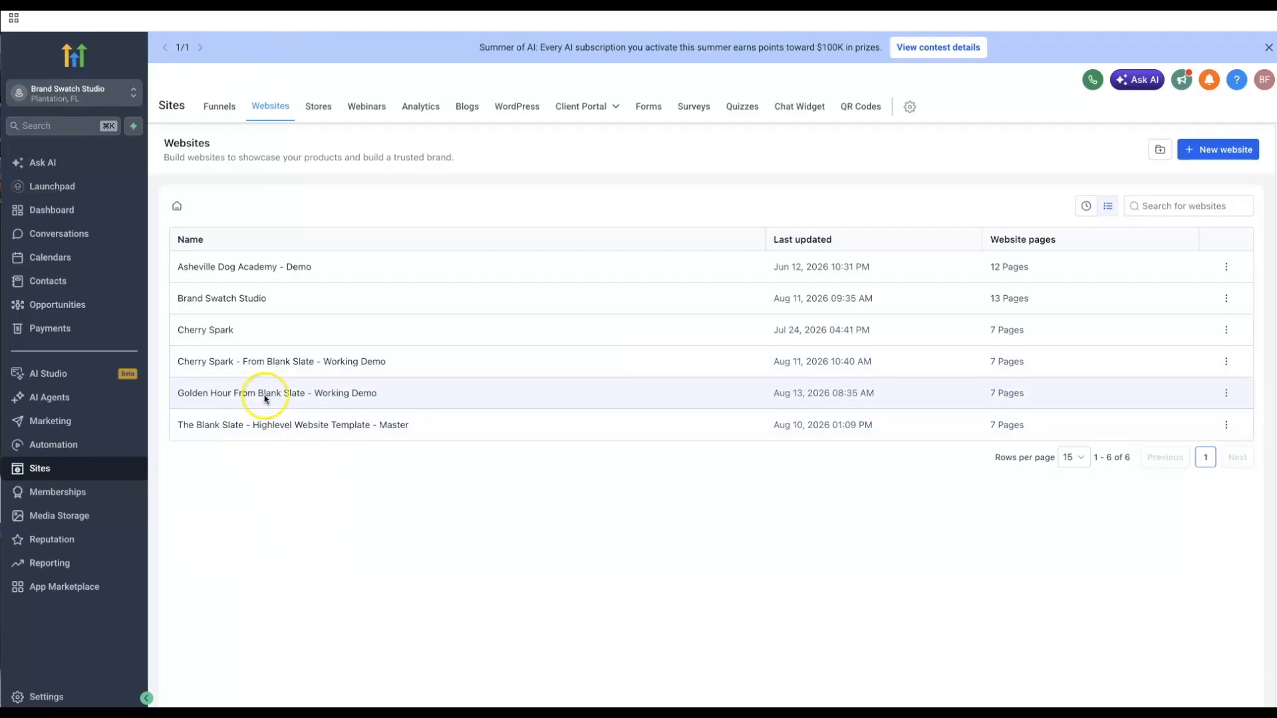
click(350, 397)
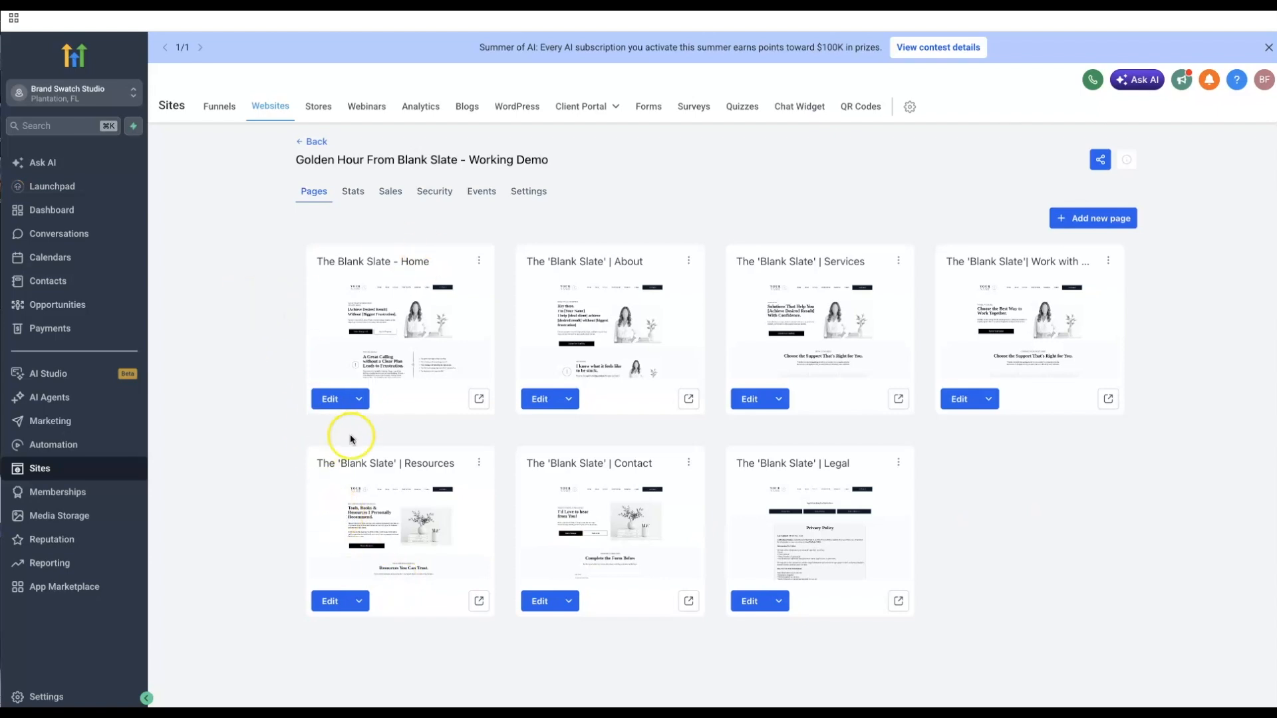
click(331, 403)
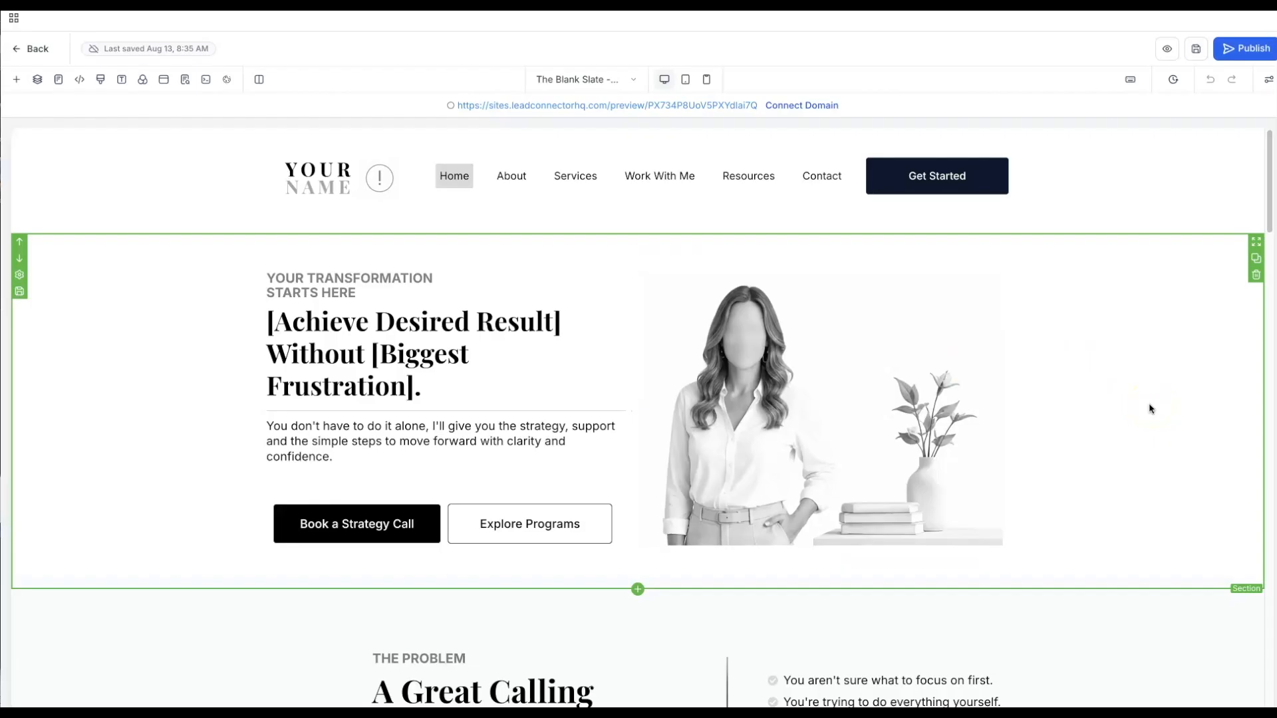
- Switch to the Golden Hour brand kit PDF and scroll to its Website Inspiration page
click(756, 318)
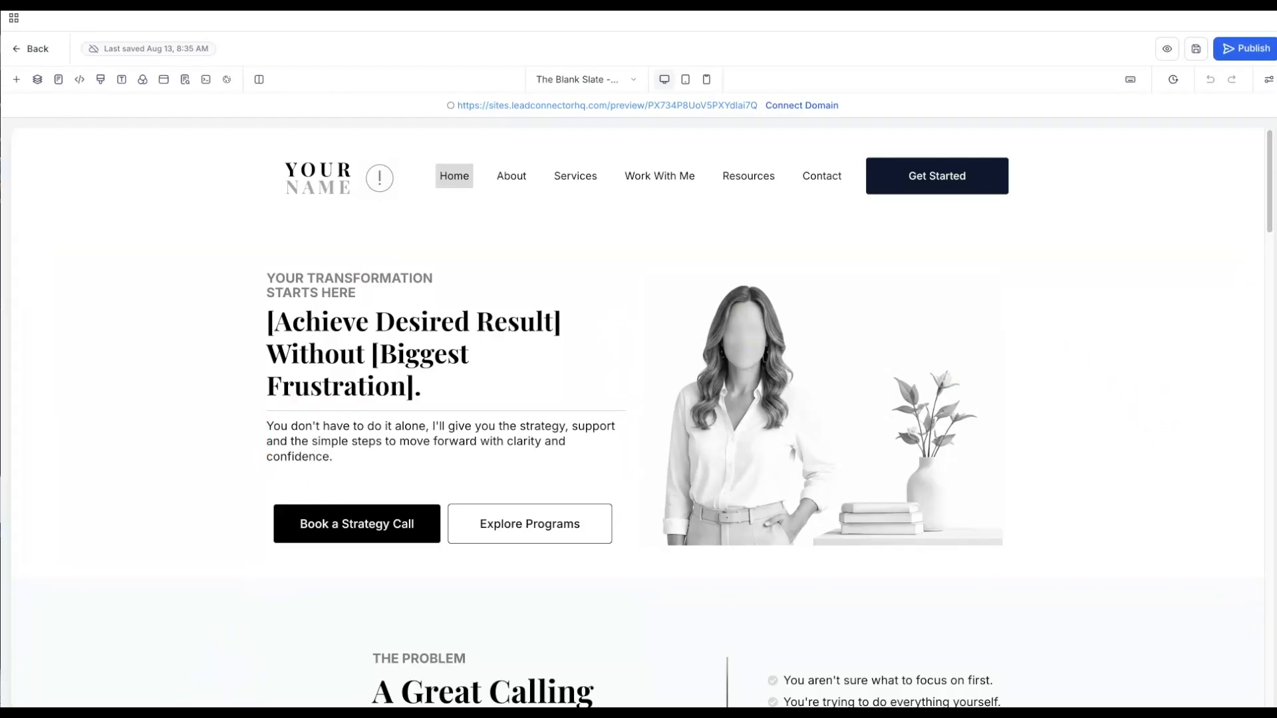
key(super+Tab)
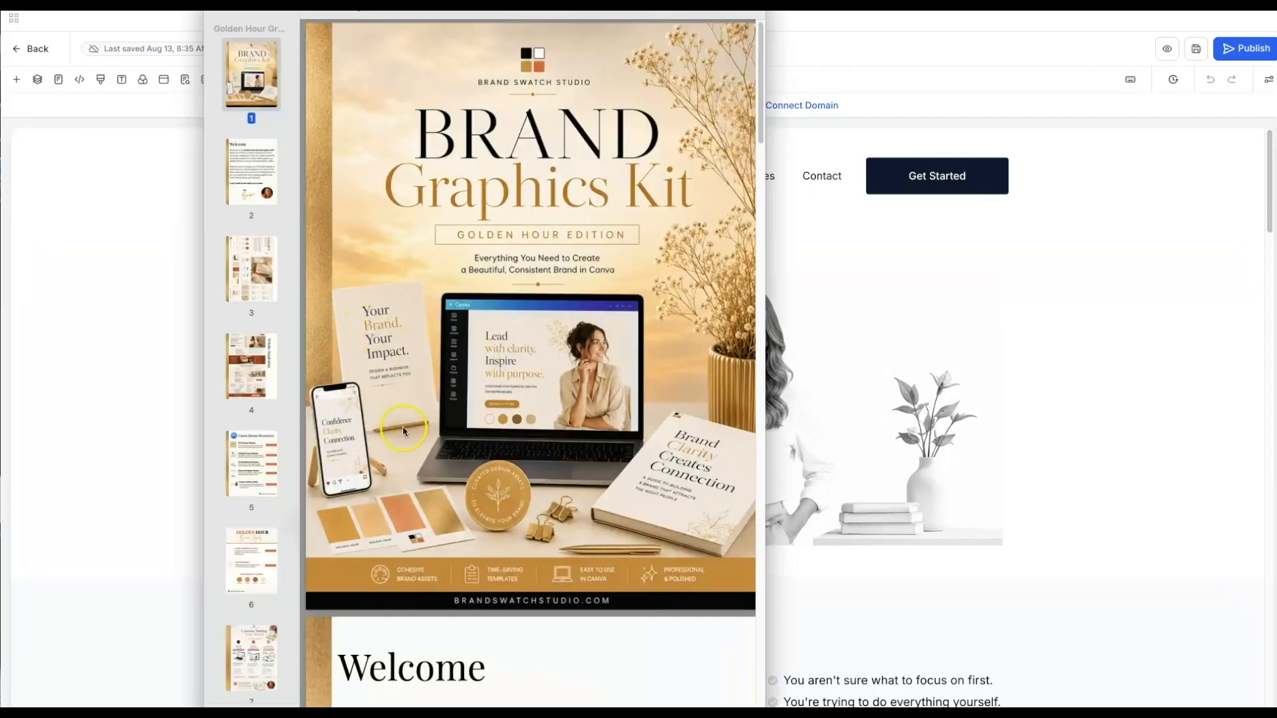
scroll(447, 373, down, 2)
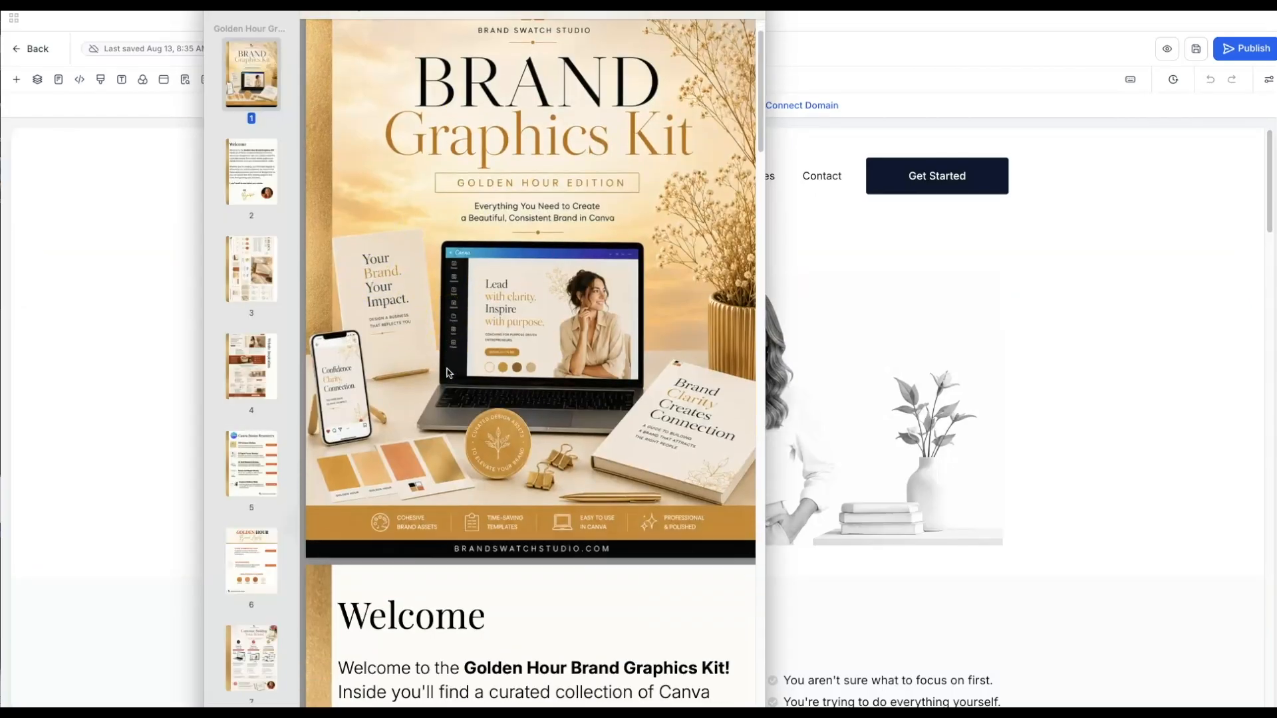
scroll(447, 373, down, 8)
scroll(448, 372, down, 7)
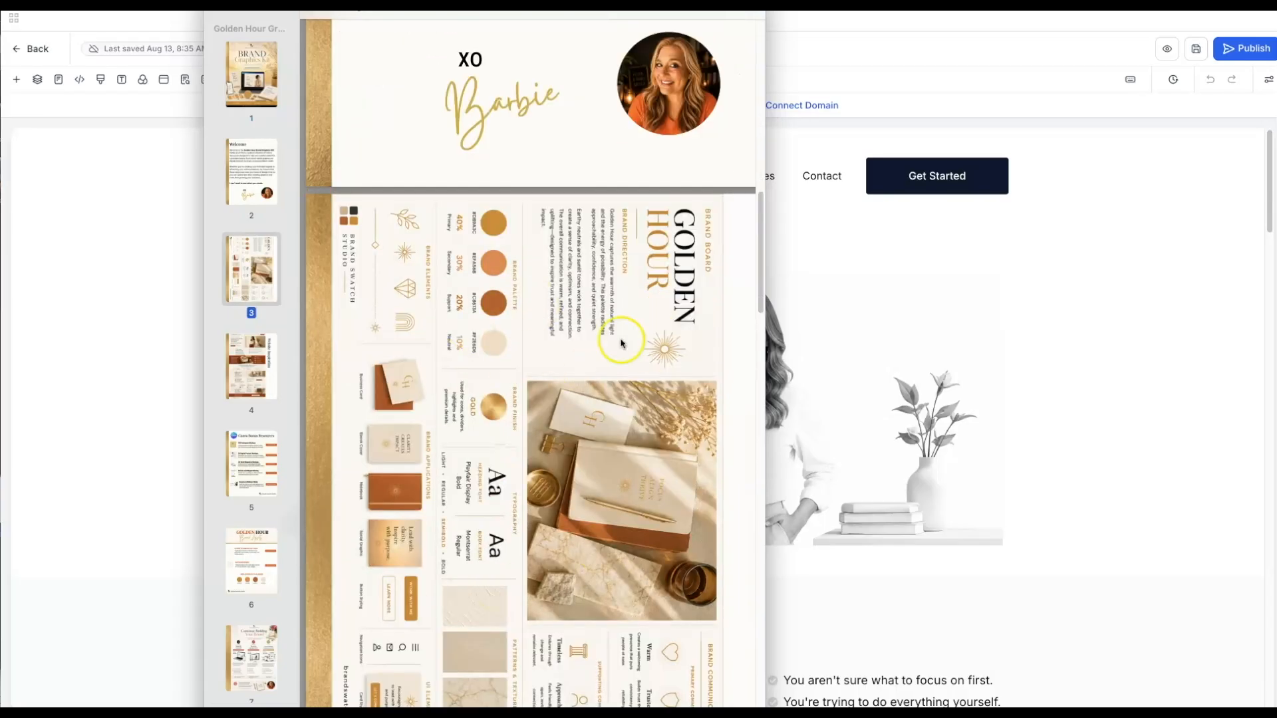
scroll(512, 429, down, 1)
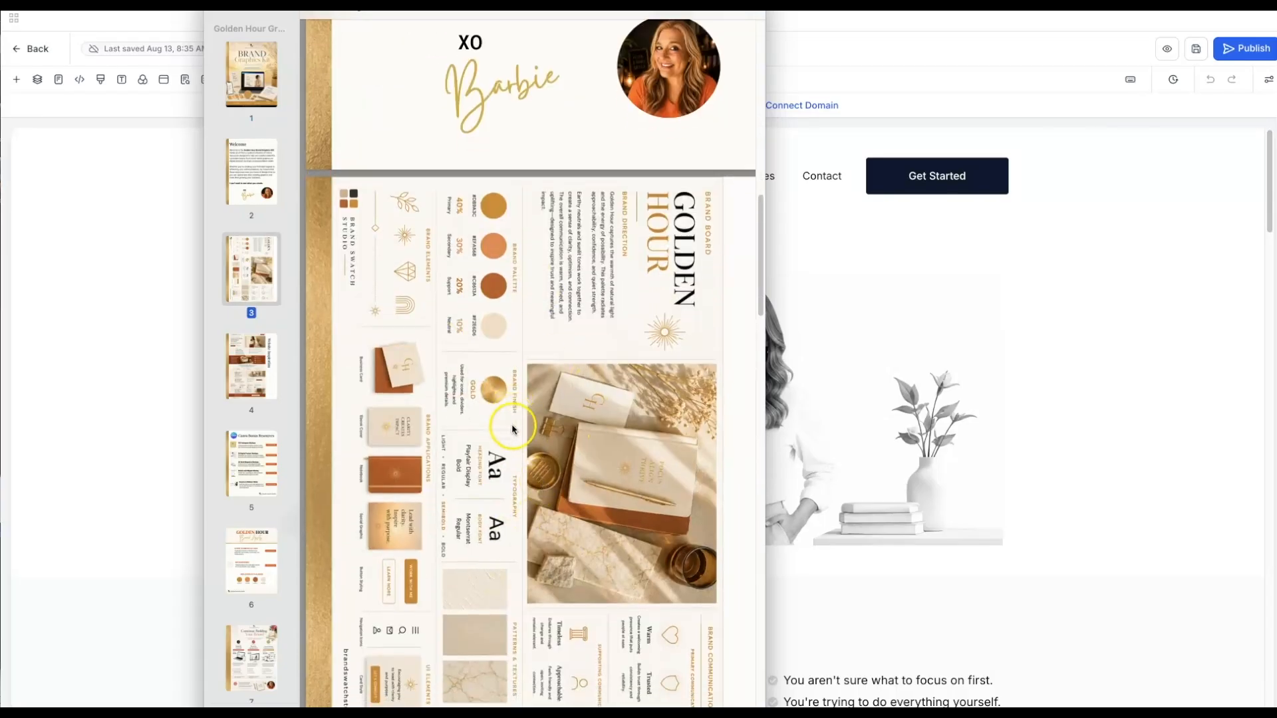
scroll(512, 429, down, 3)
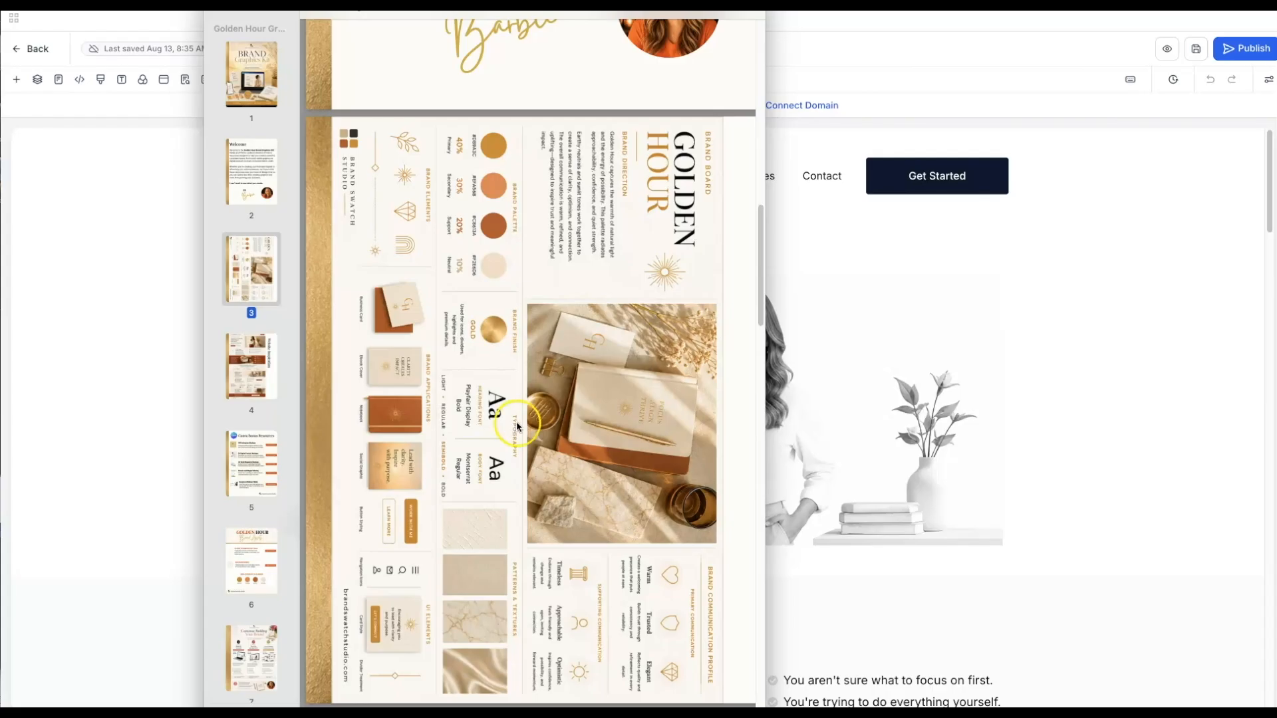
scroll(568, 439, down, 5)
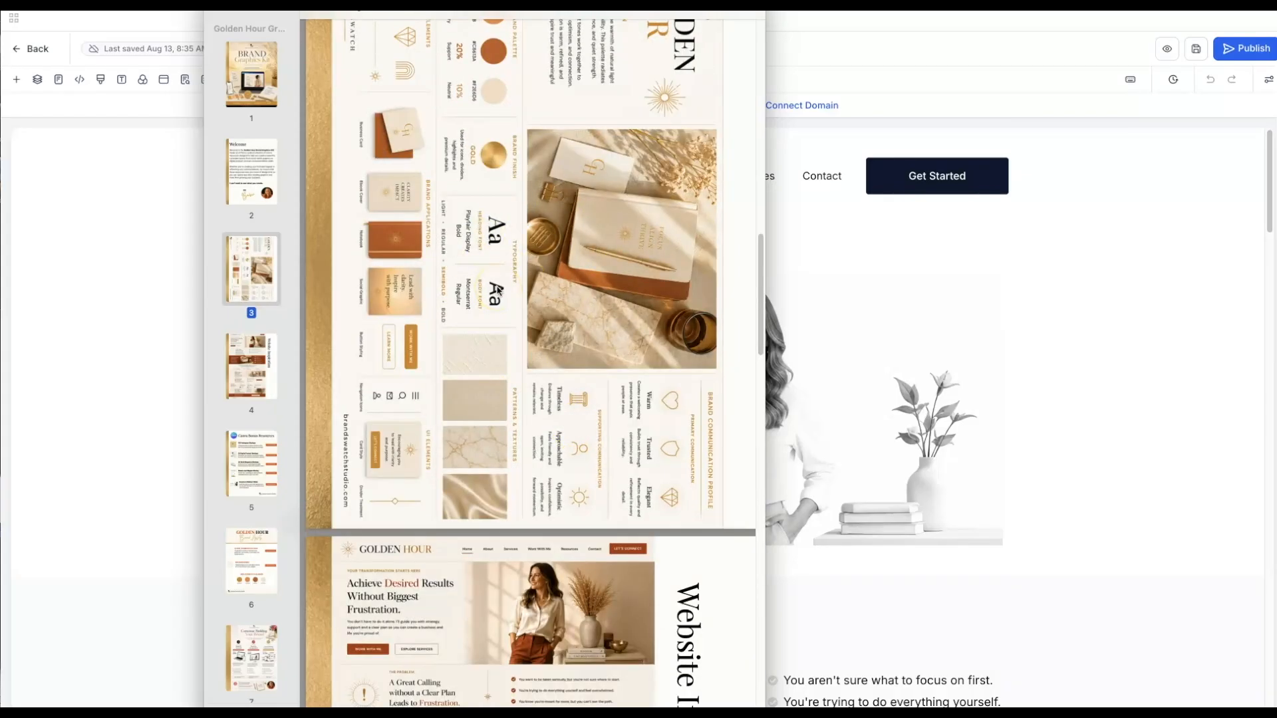
scroll(498, 291, down, 8)
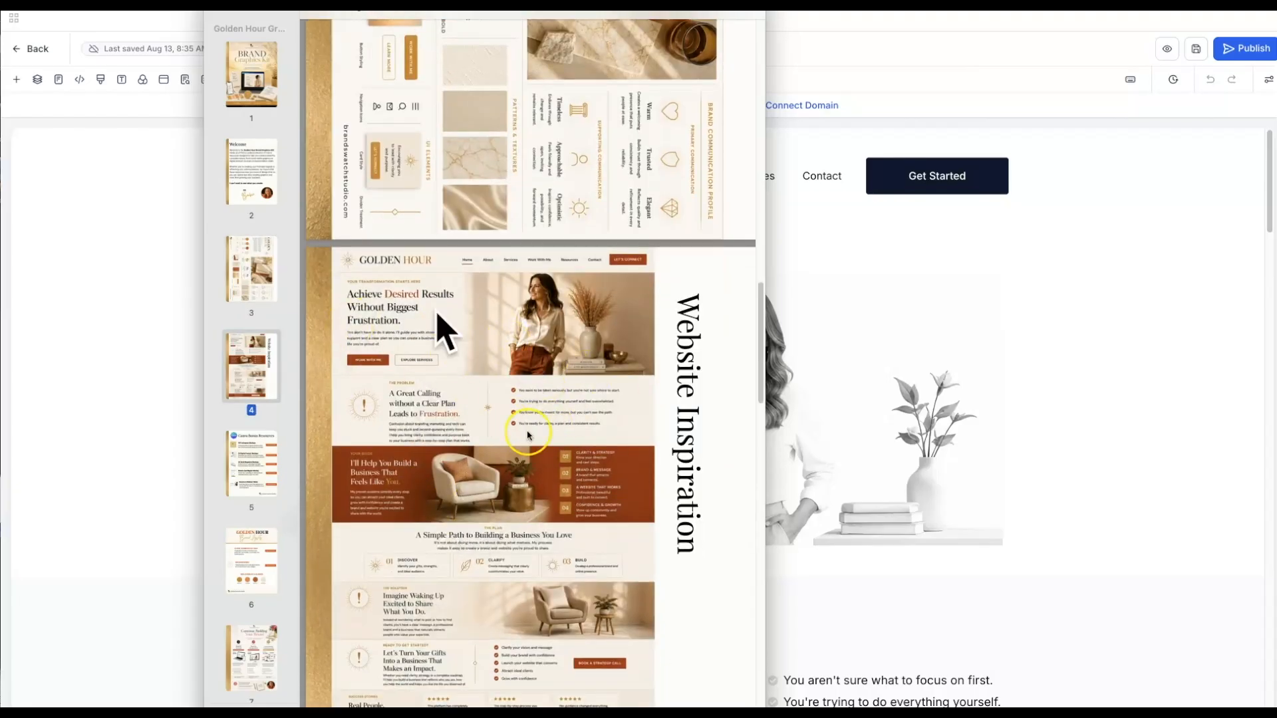
scroll(527, 435, down, 1)
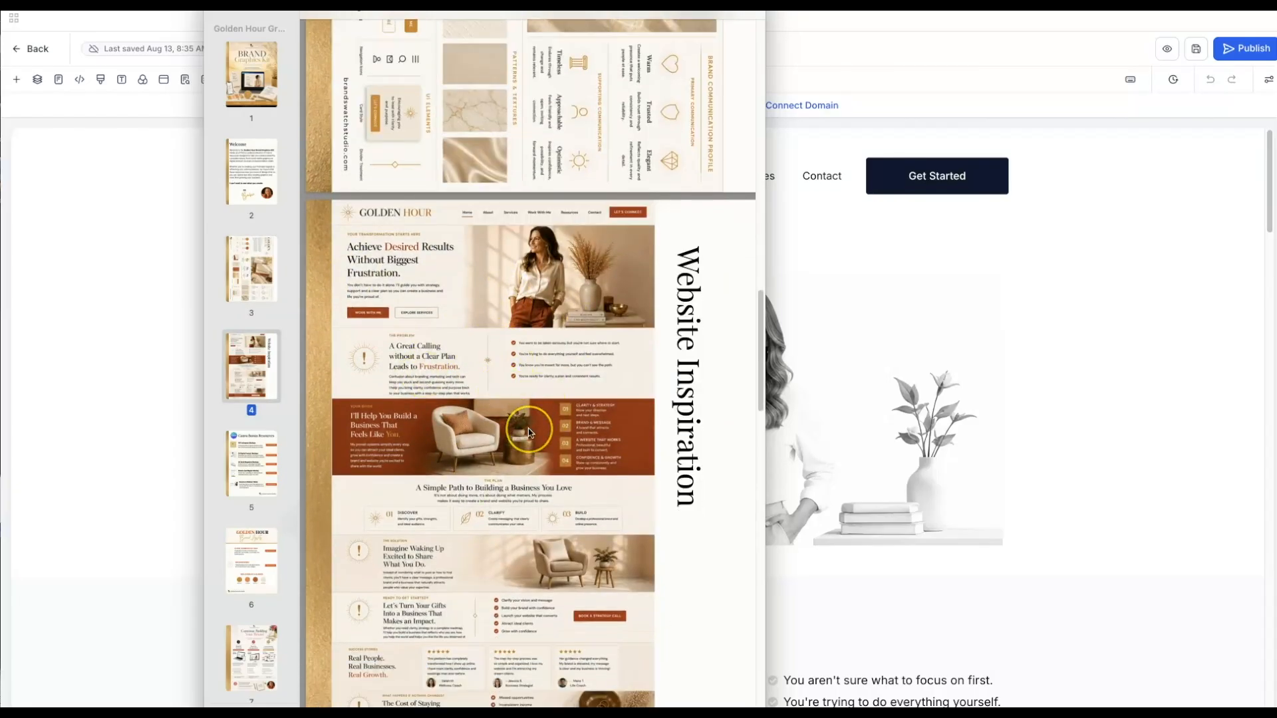
scroll(529, 433, down, 3)
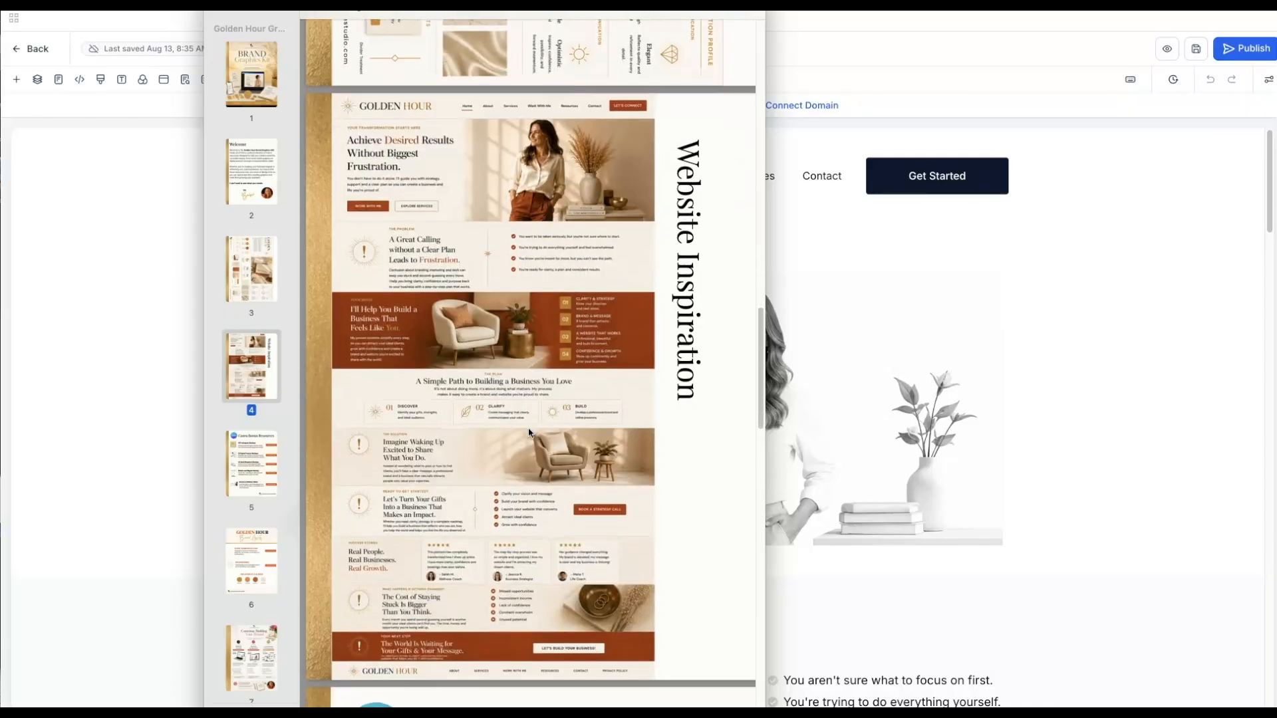
scroll(529, 433, down, 4)
click(520, 391)
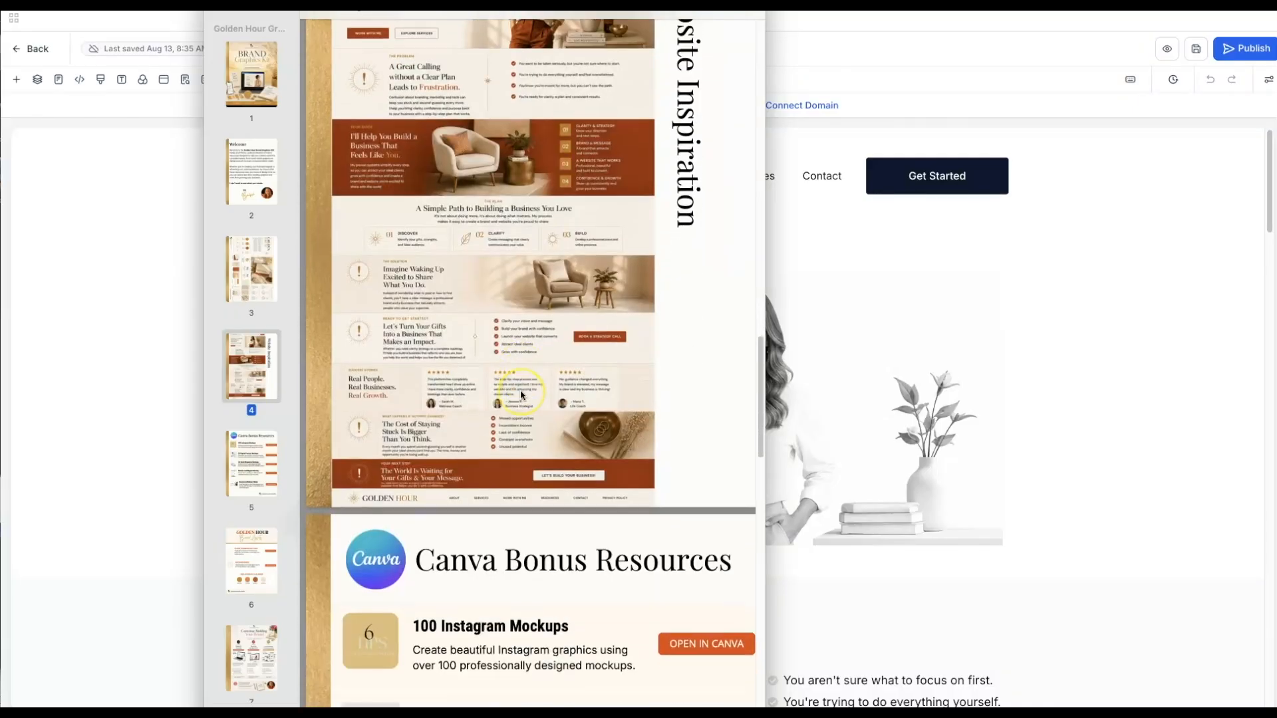
- Scroll to the Brand Assets page and open the Backgrounds template link in Canva
scroll(520, 393, down, 10)
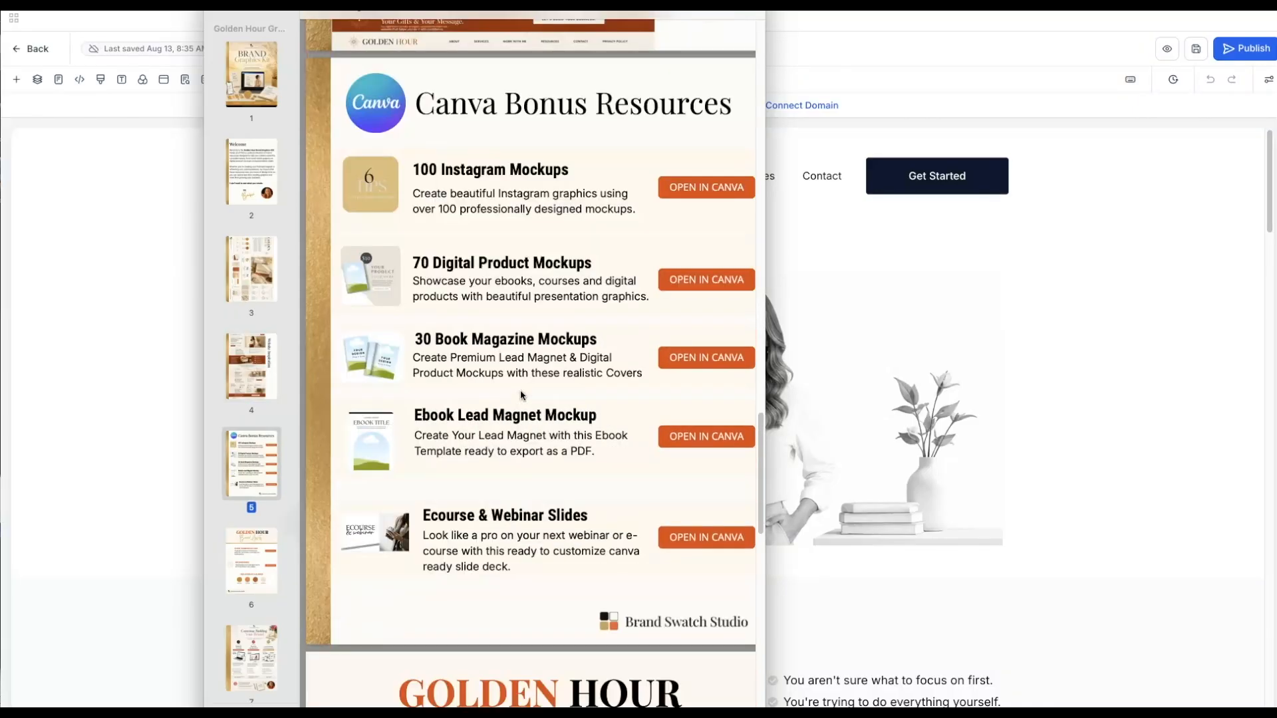
scroll(523, 395, down, 1)
click(534, 402)
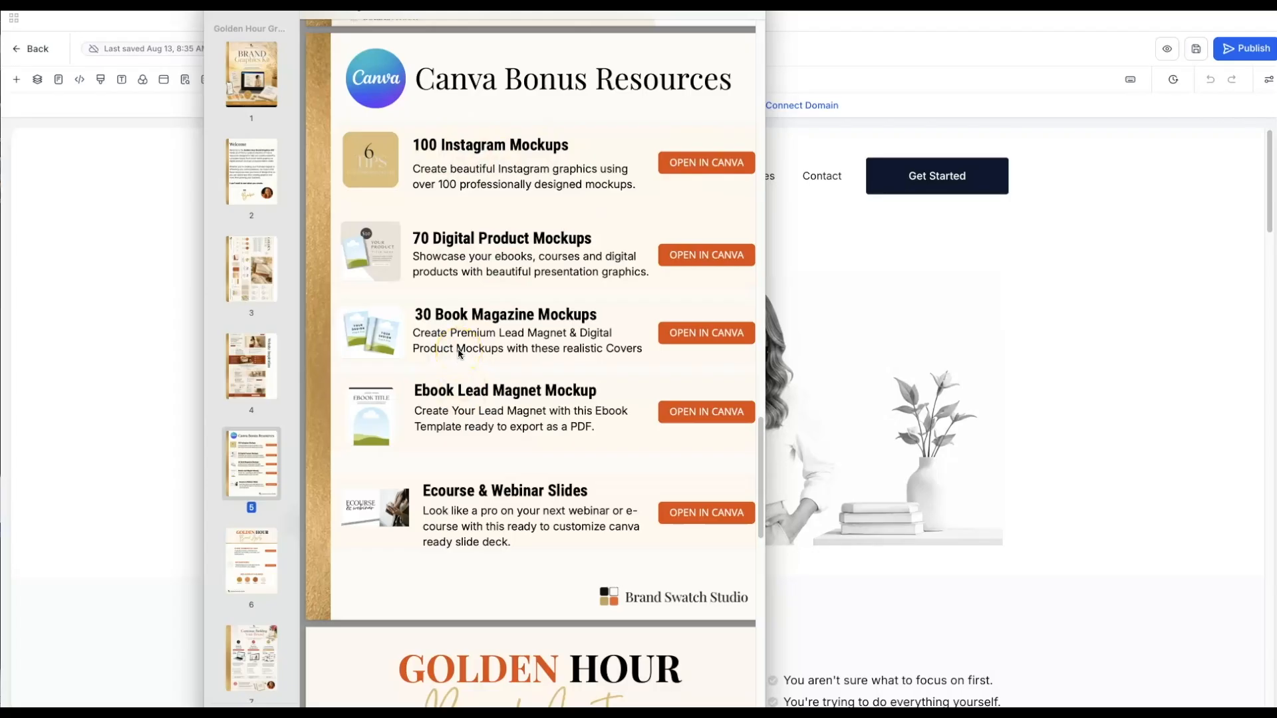
scroll(458, 353, down, 5)
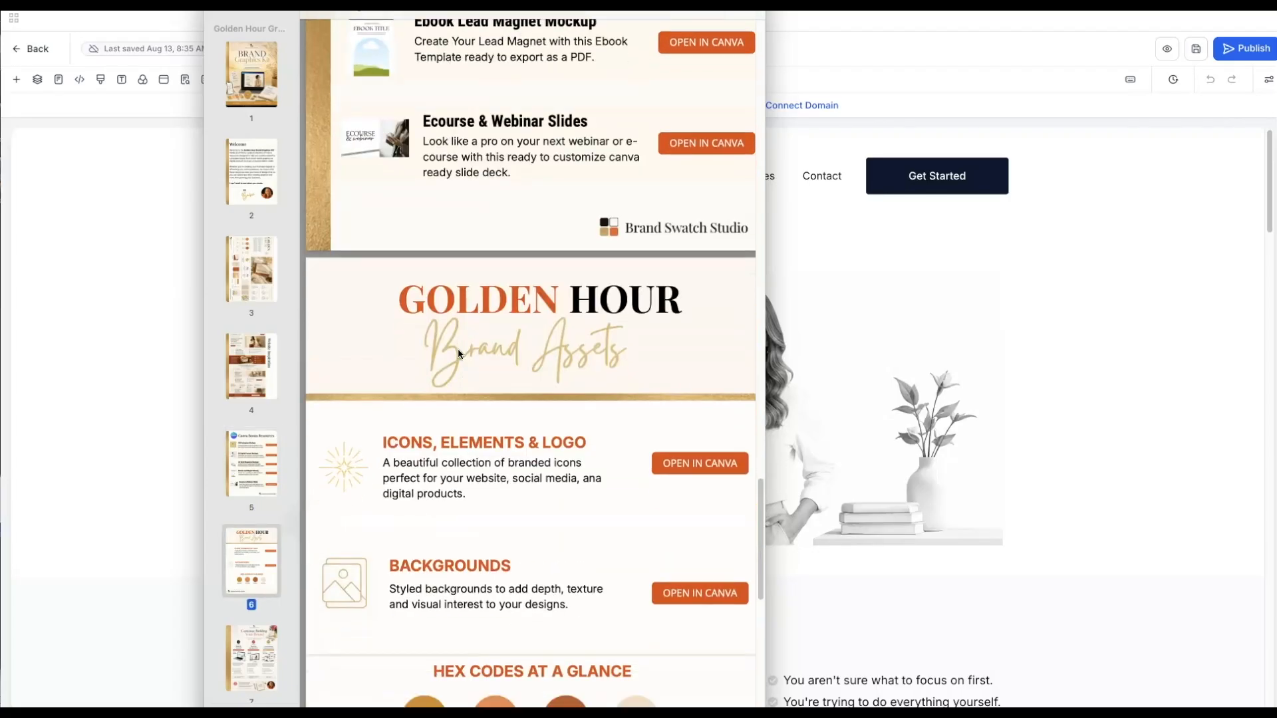
scroll(459, 353, down, 3)
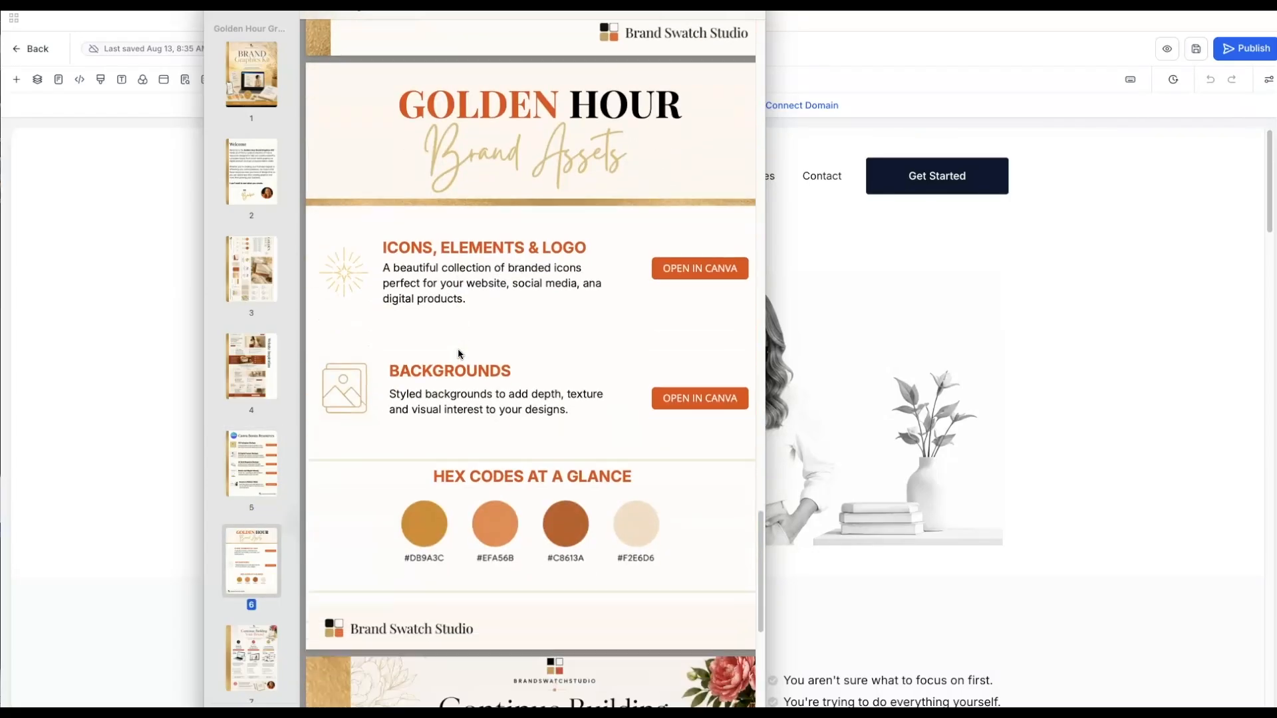
click(692, 401)
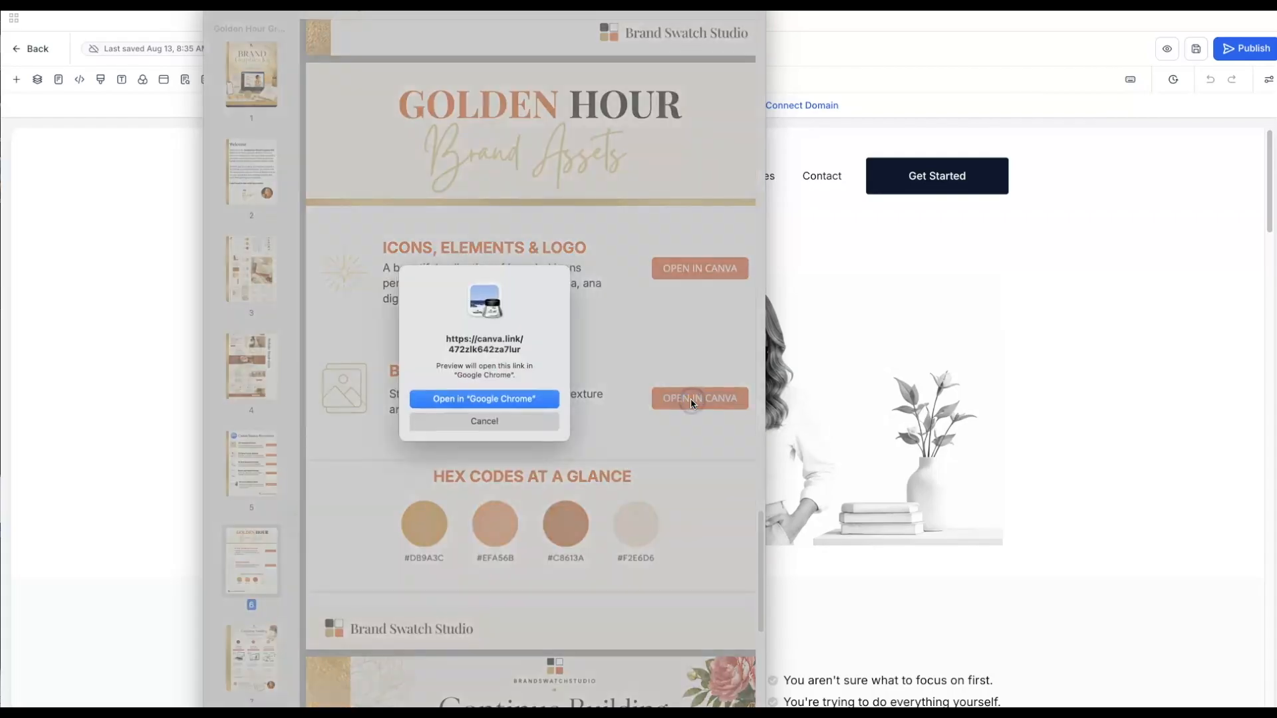
- Open the Backgrounds link in Chrome, edit a template copy, and review all nine pages
click(510, 399)
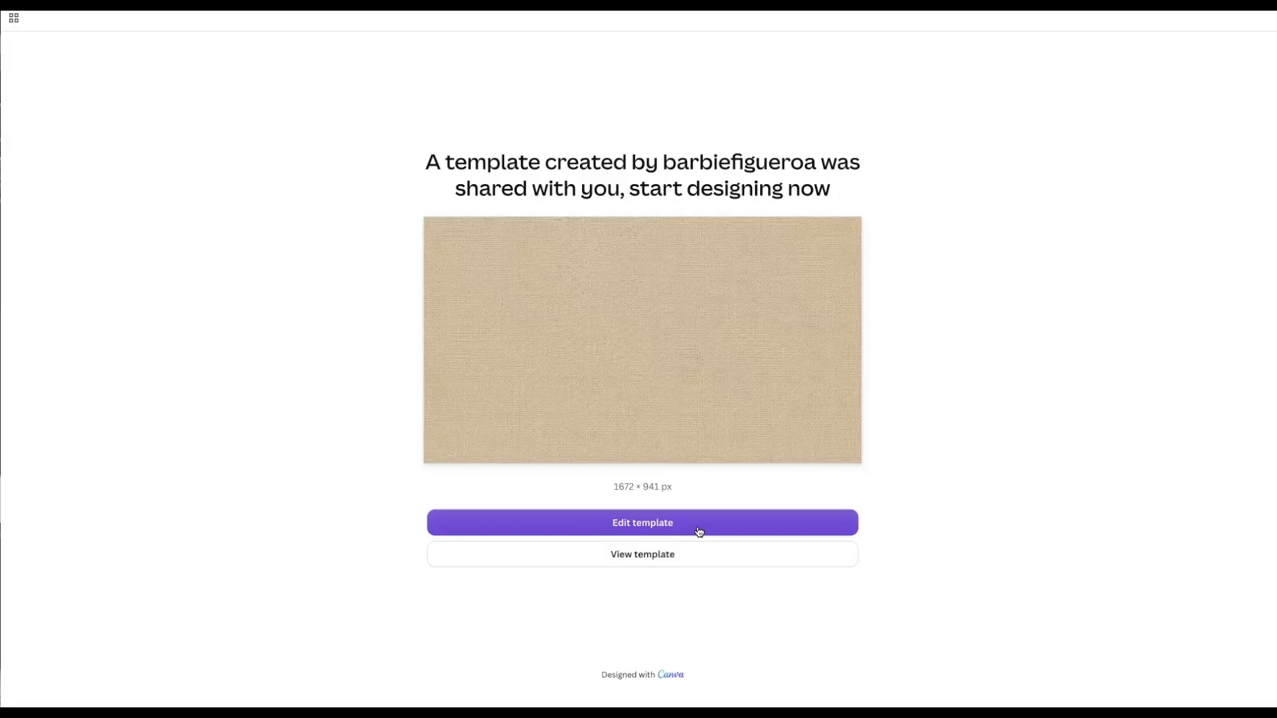
click(699, 531)
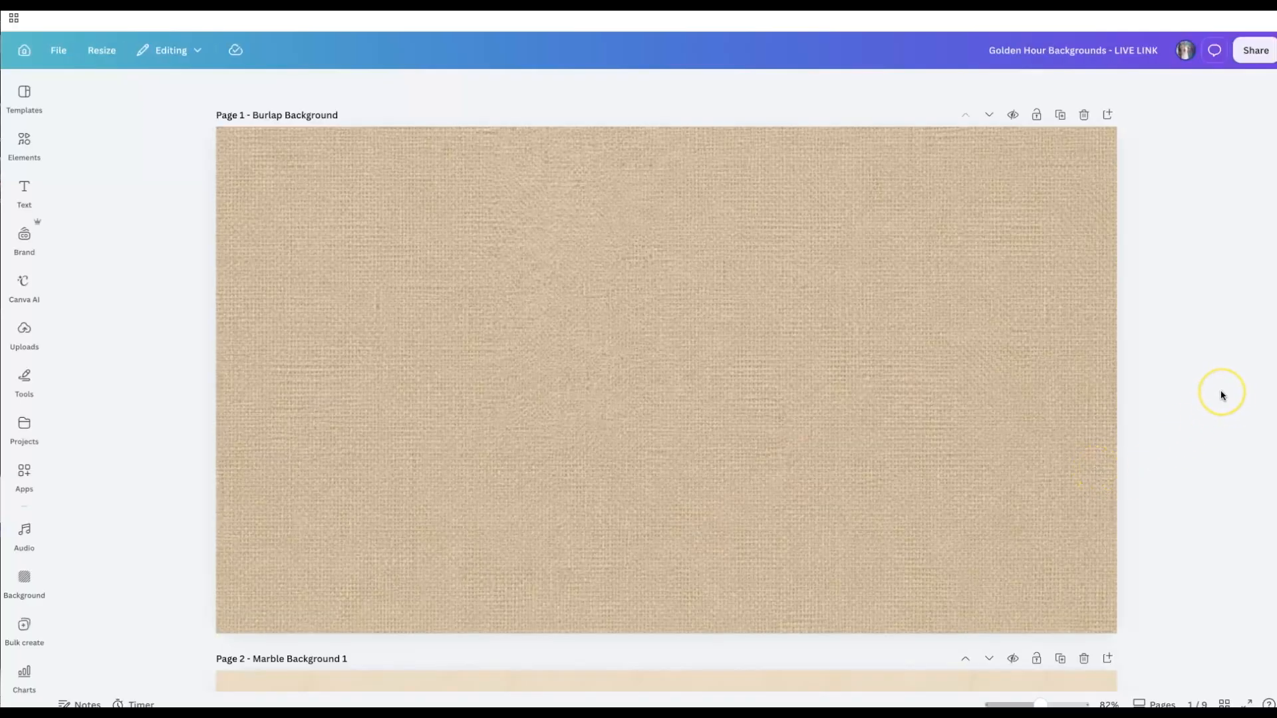
scroll(1221, 389, down, 1)
scroll(1220, 389, down, 10)
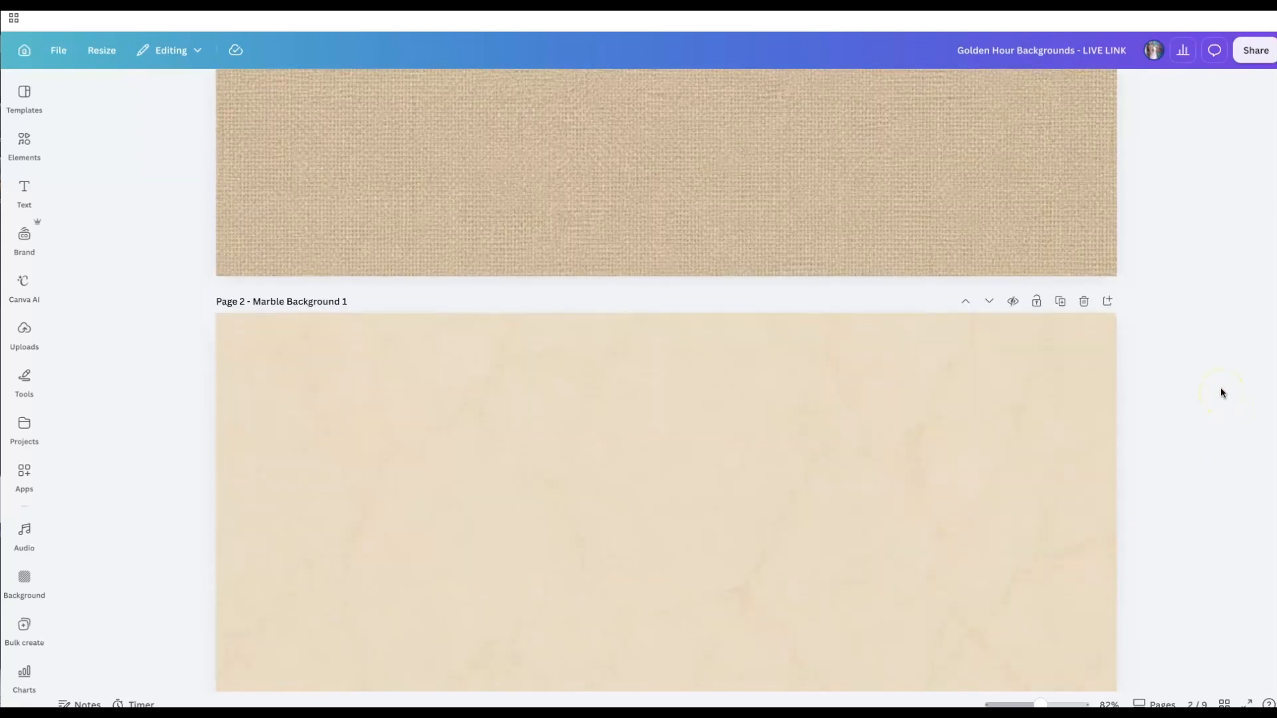
scroll(1220, 392, down, 15)
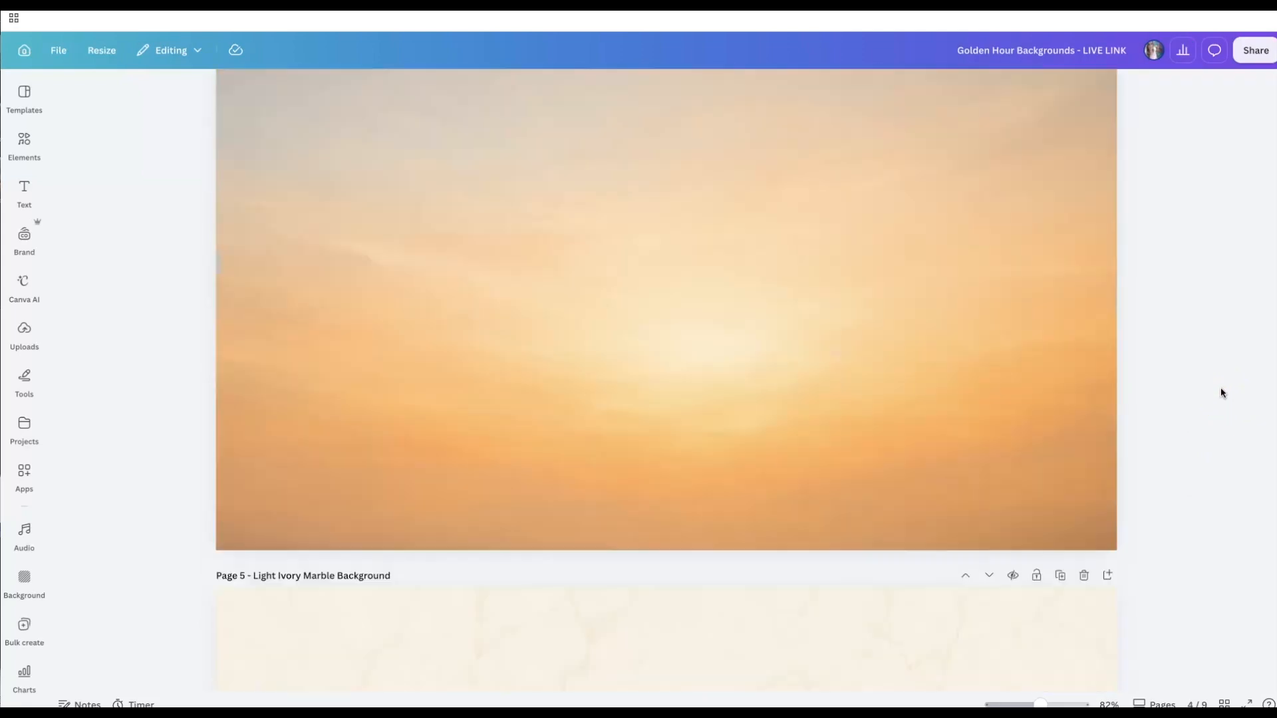
scroll(1221, 392, down, 8)
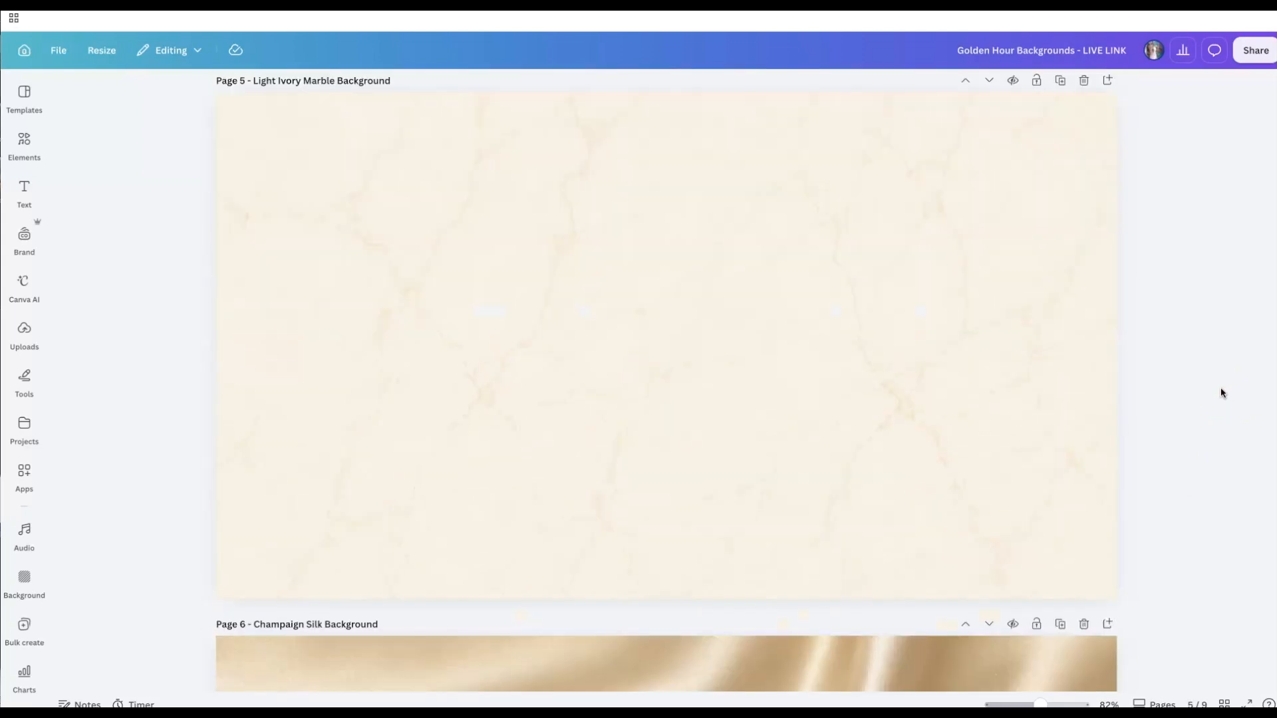
scroll(1221, 392, down, 15)
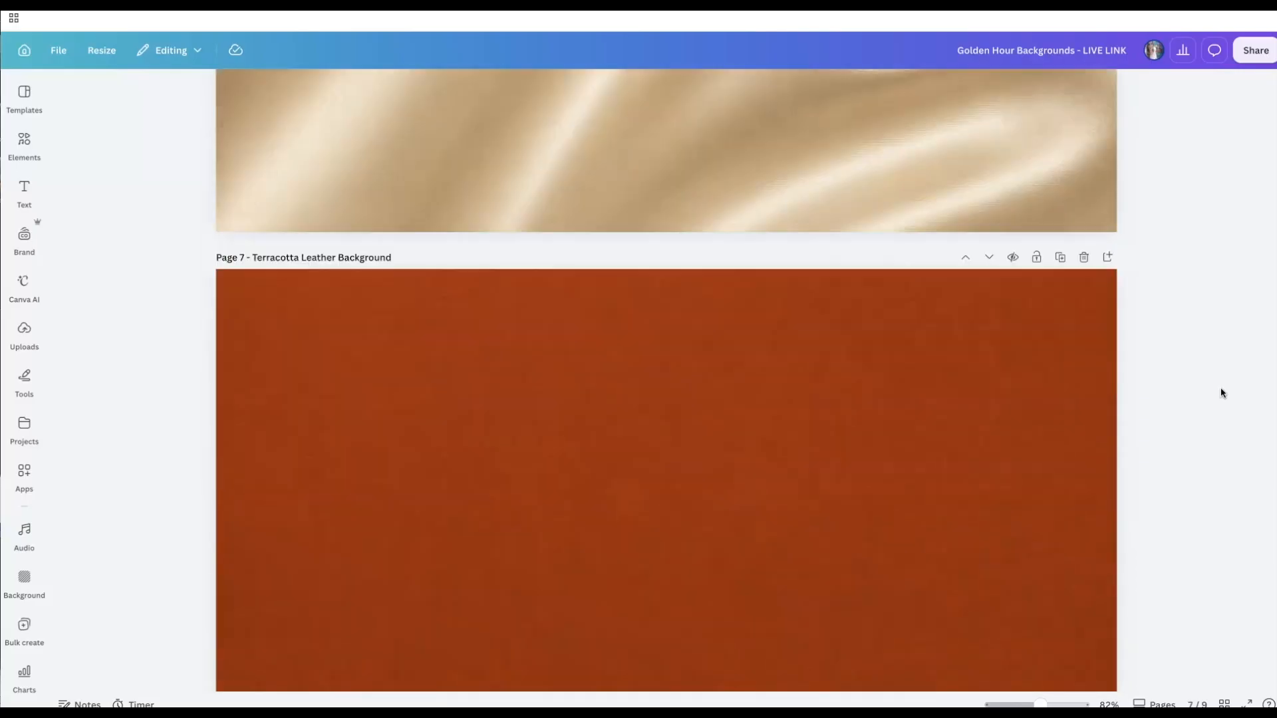
scroll(1221, 393, down, 8)
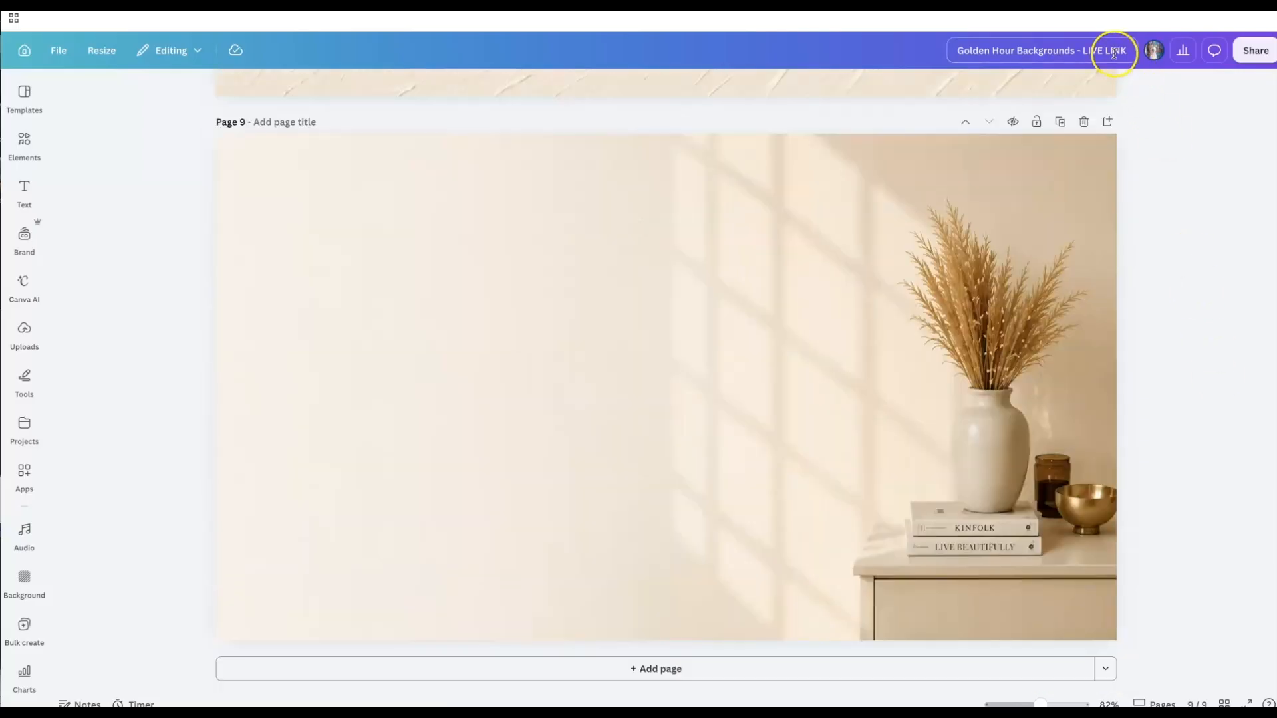
scroll(1200, 359, up, 8)
scroll(1202, 361, up, 20)
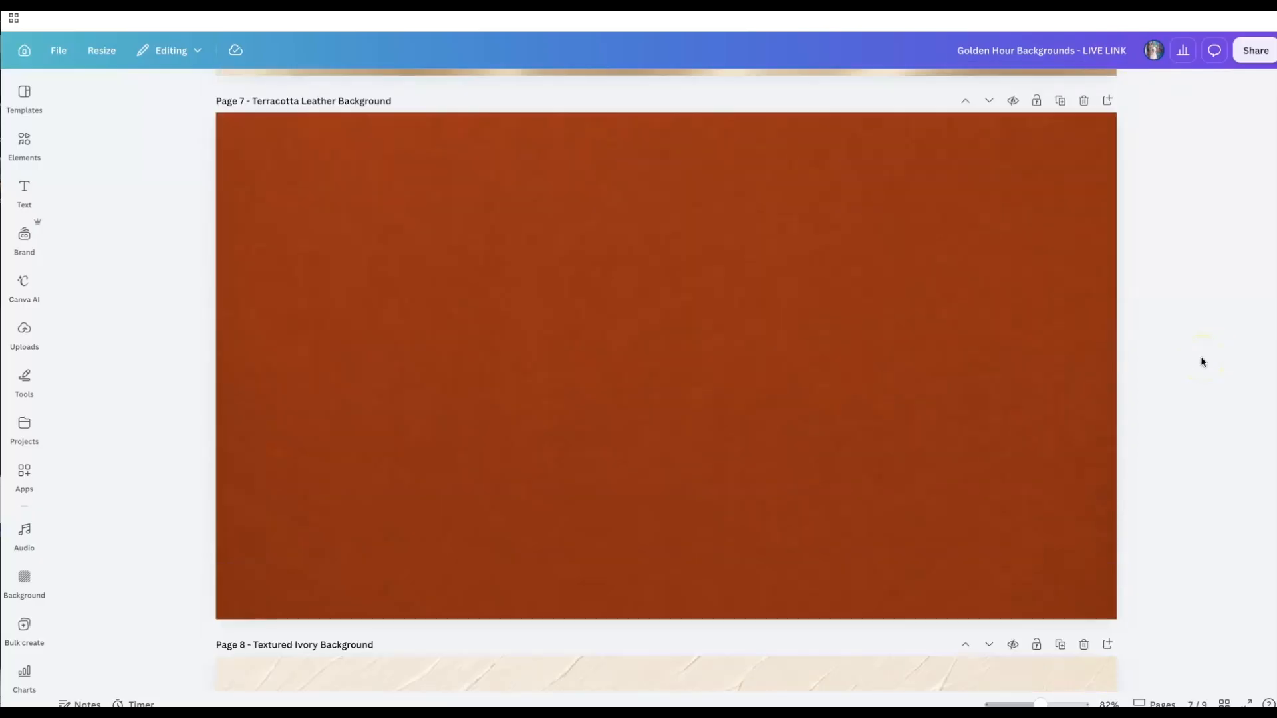
scroll(1202, 361, up, 15)
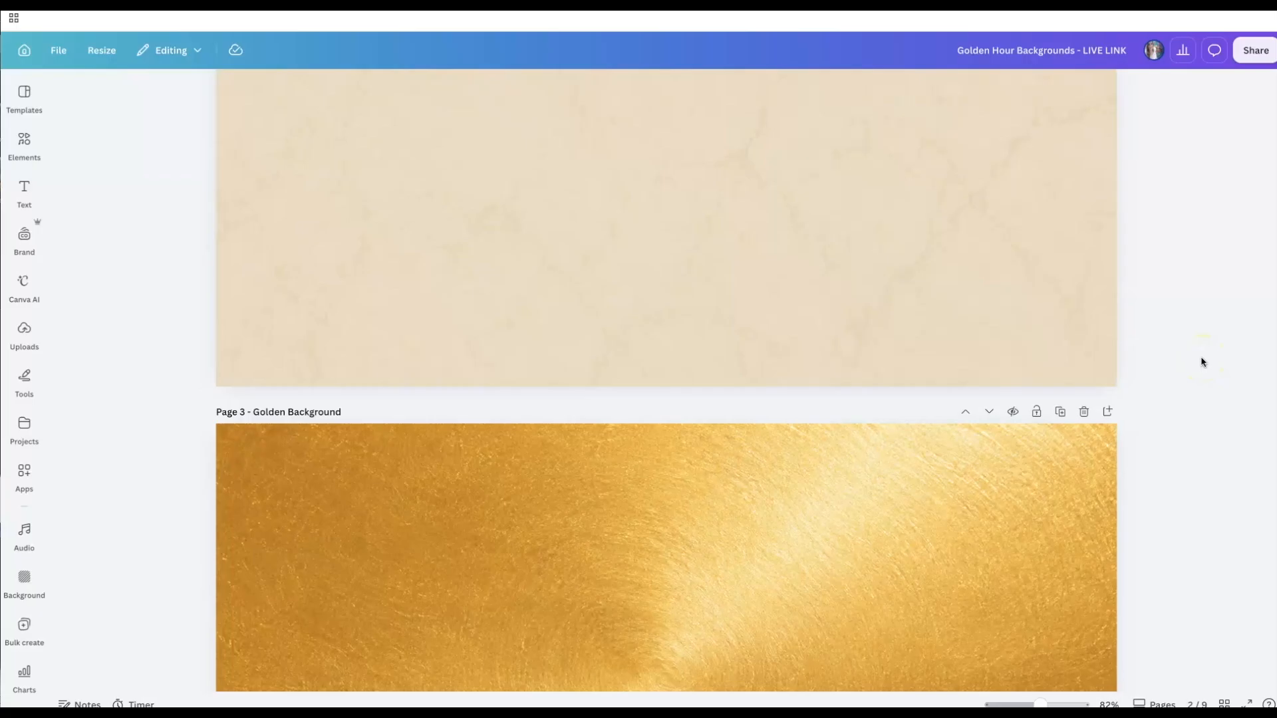
scroll(1202, 362, up, 5)
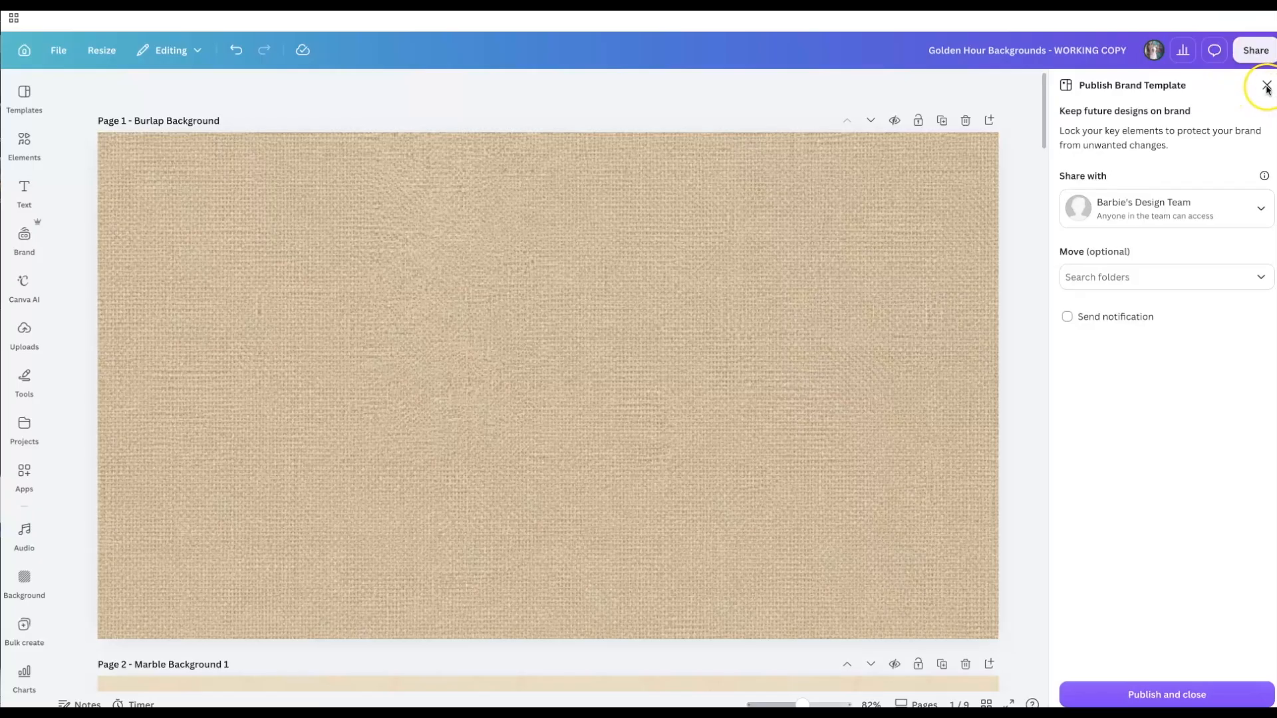
- Export all nine backgrounds pages as PNG and save the 15.8 MB zip to Downloads
click(1266, 86)
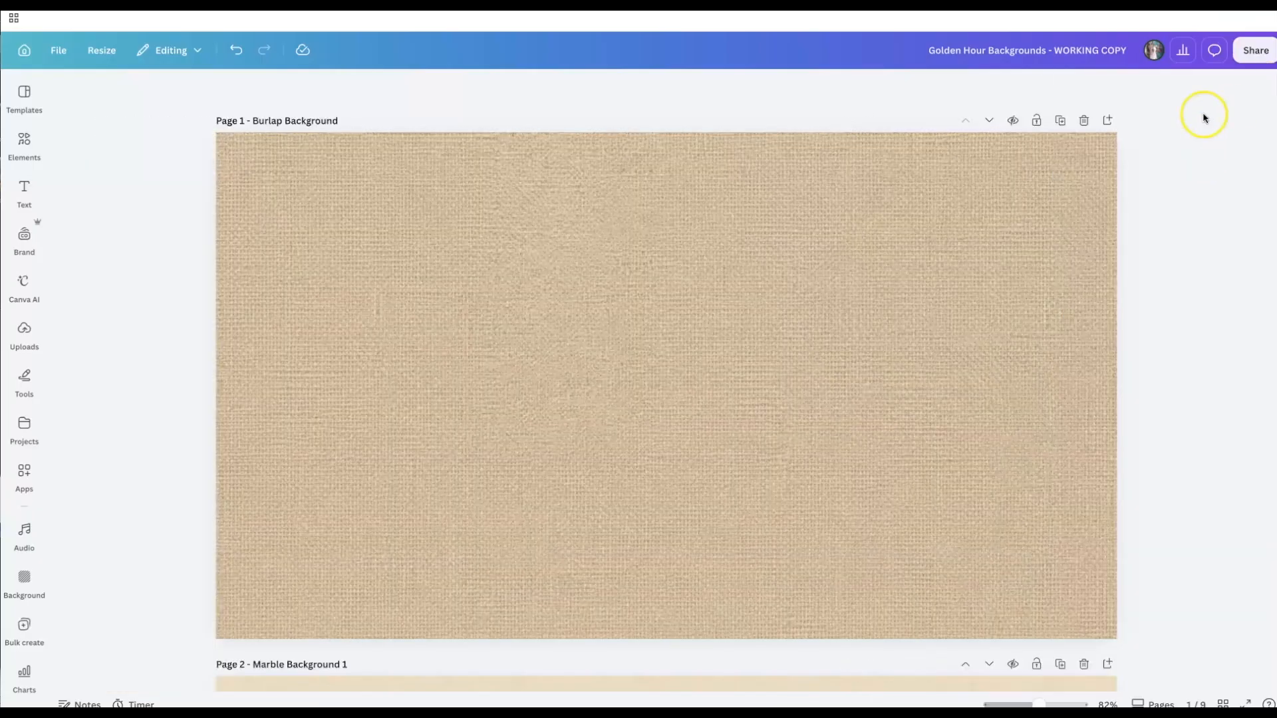
click(1246, 59)
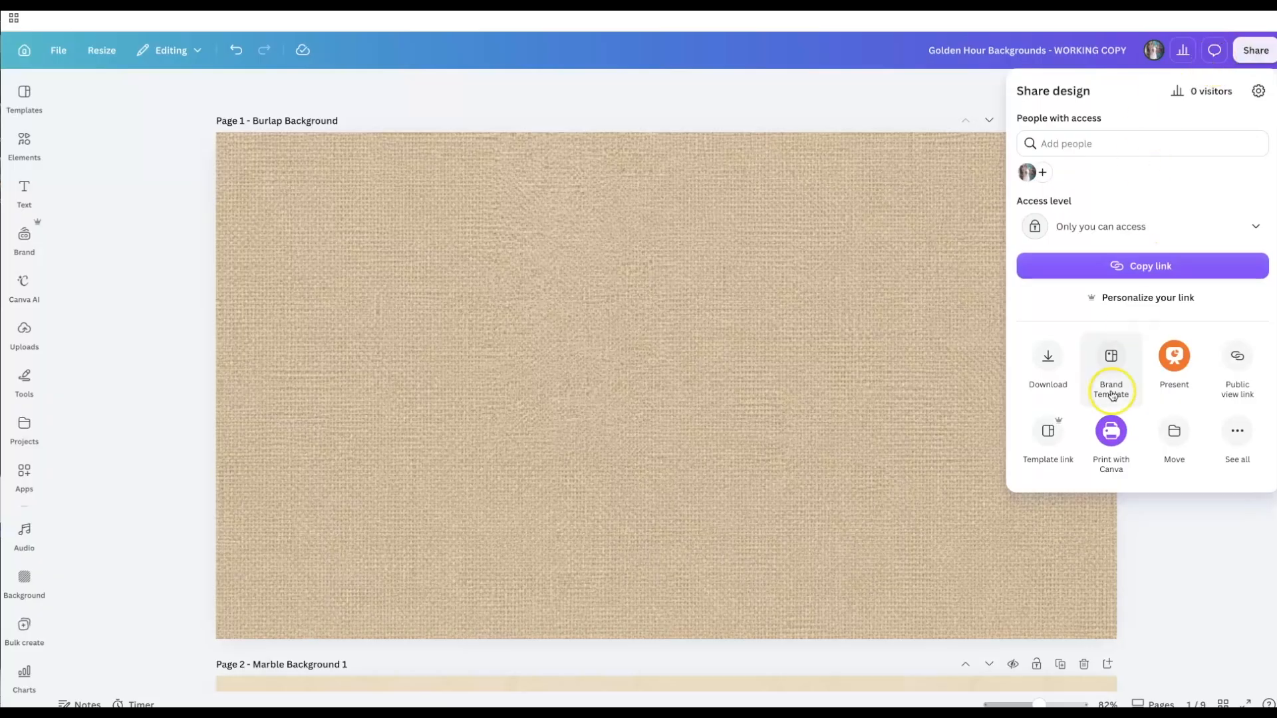
click(1050, 359)
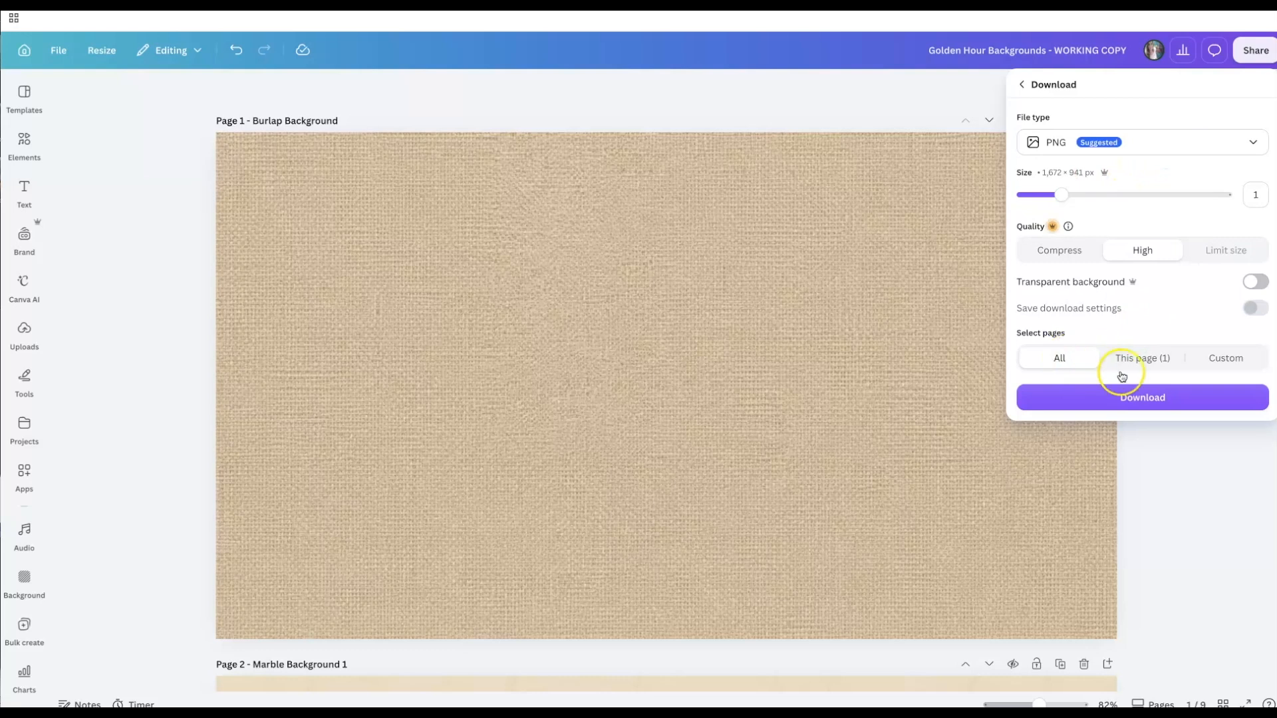
click(1130, 399)
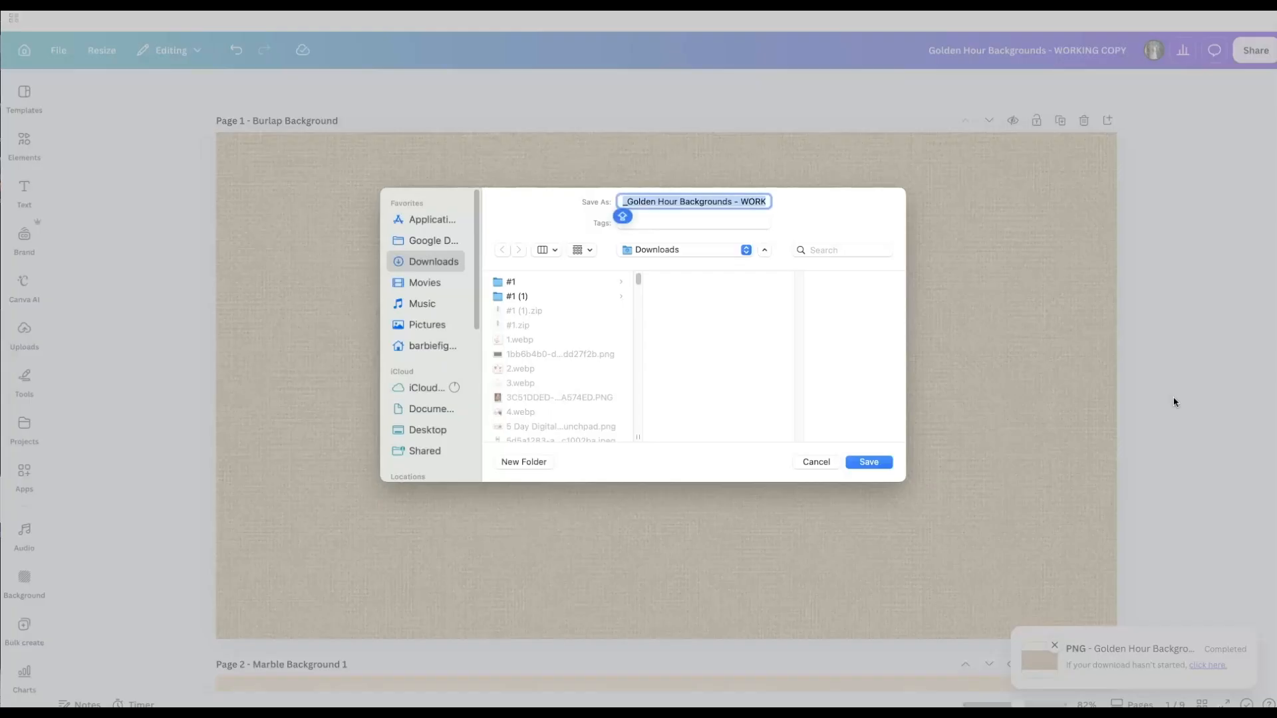
click(856, 466)
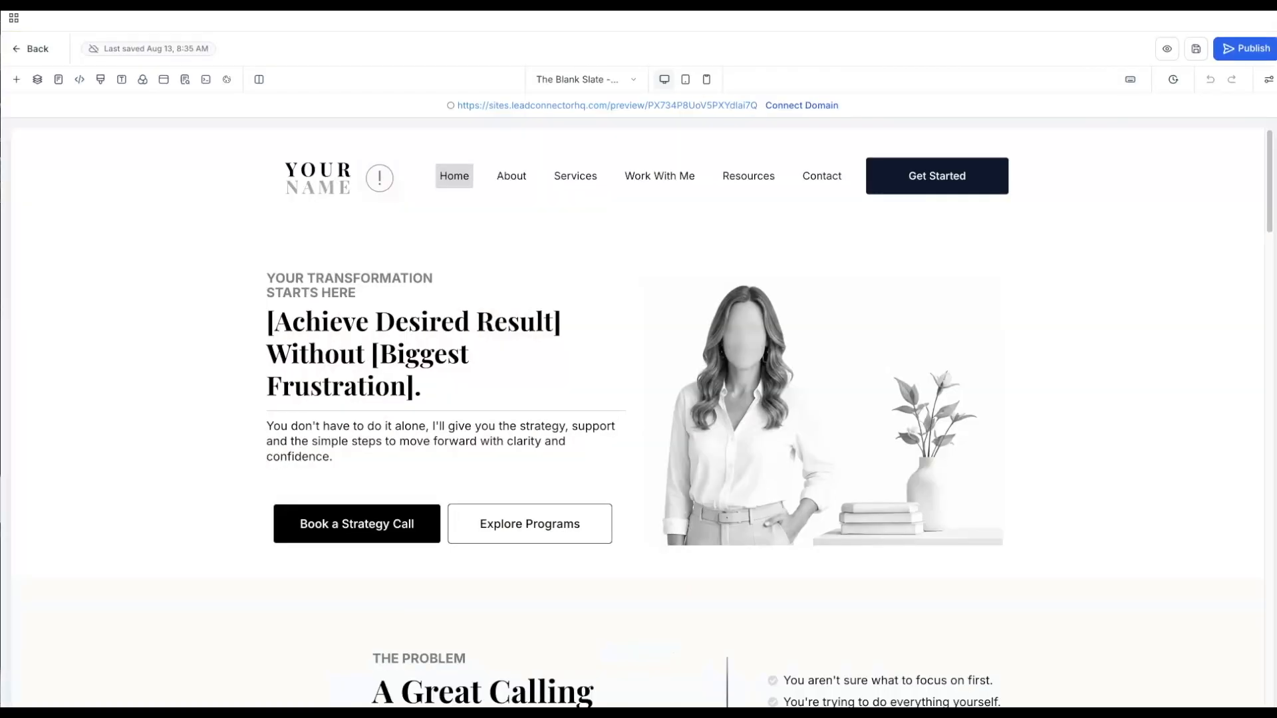
- Create a Media Storage folder named 'Golden Hour Brand Elements'
click(14, 48)
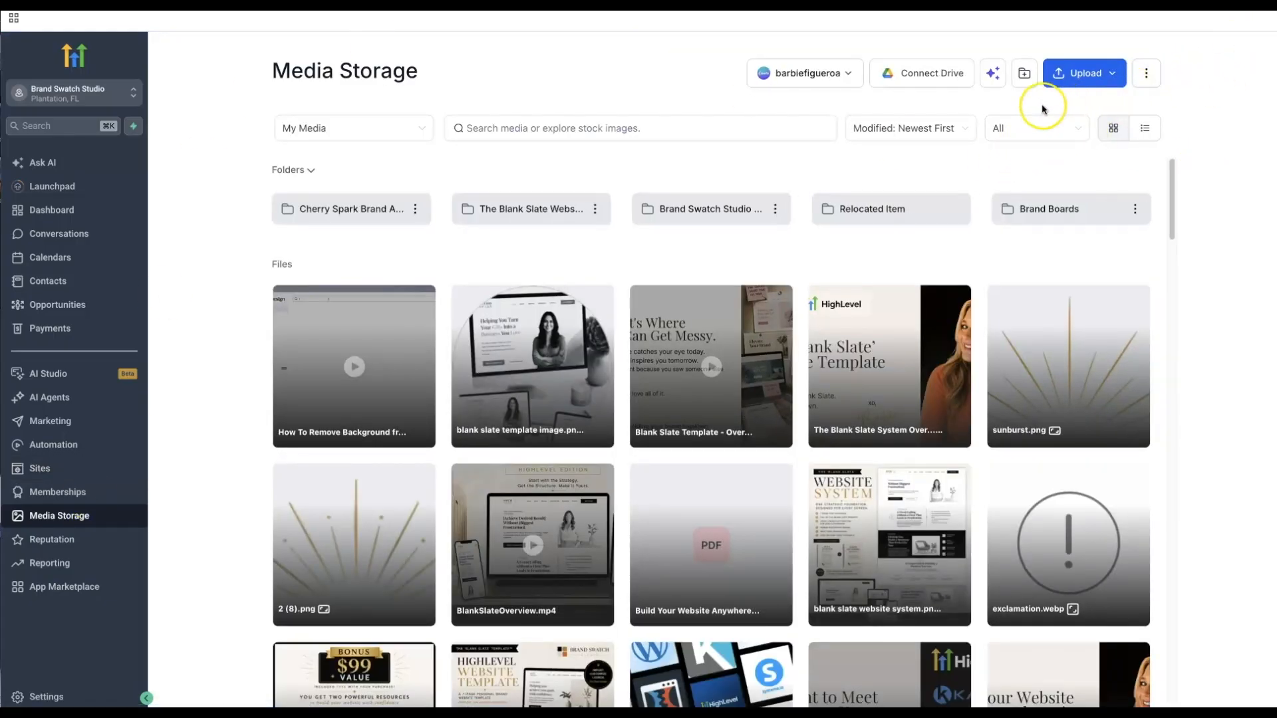
click(1024, 74)
click(564, 380)
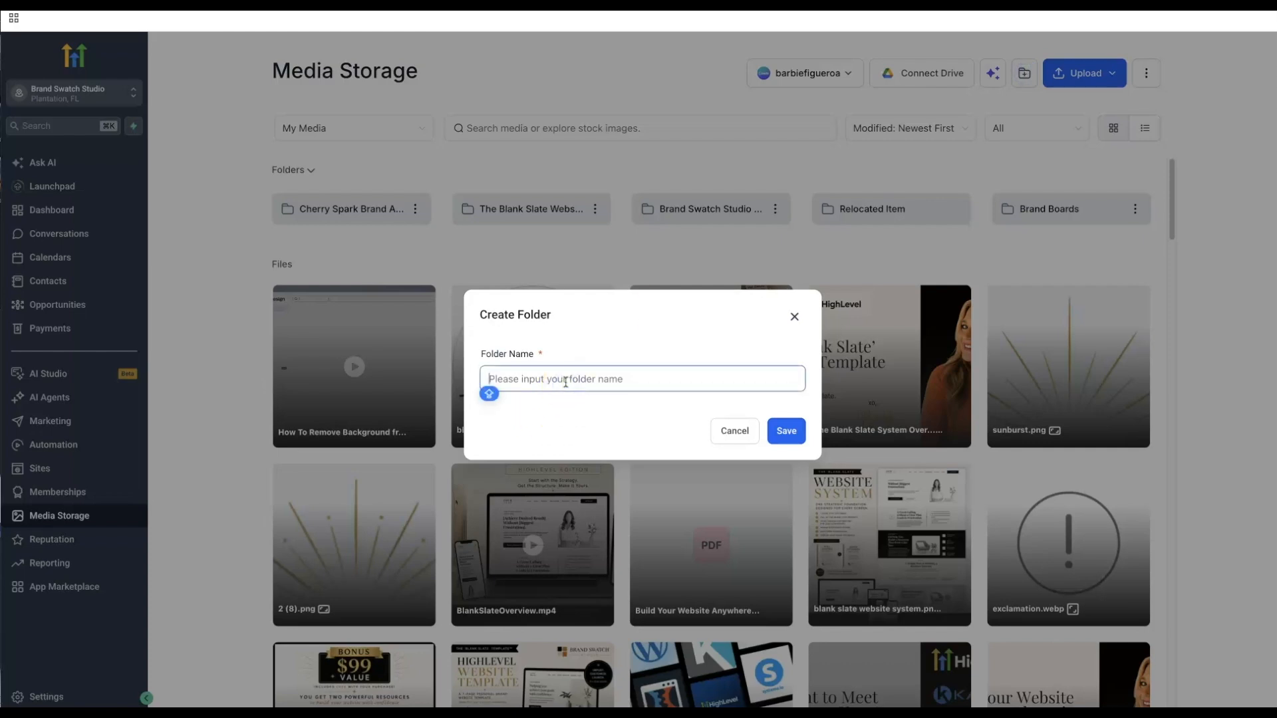
text(Golden Hour)
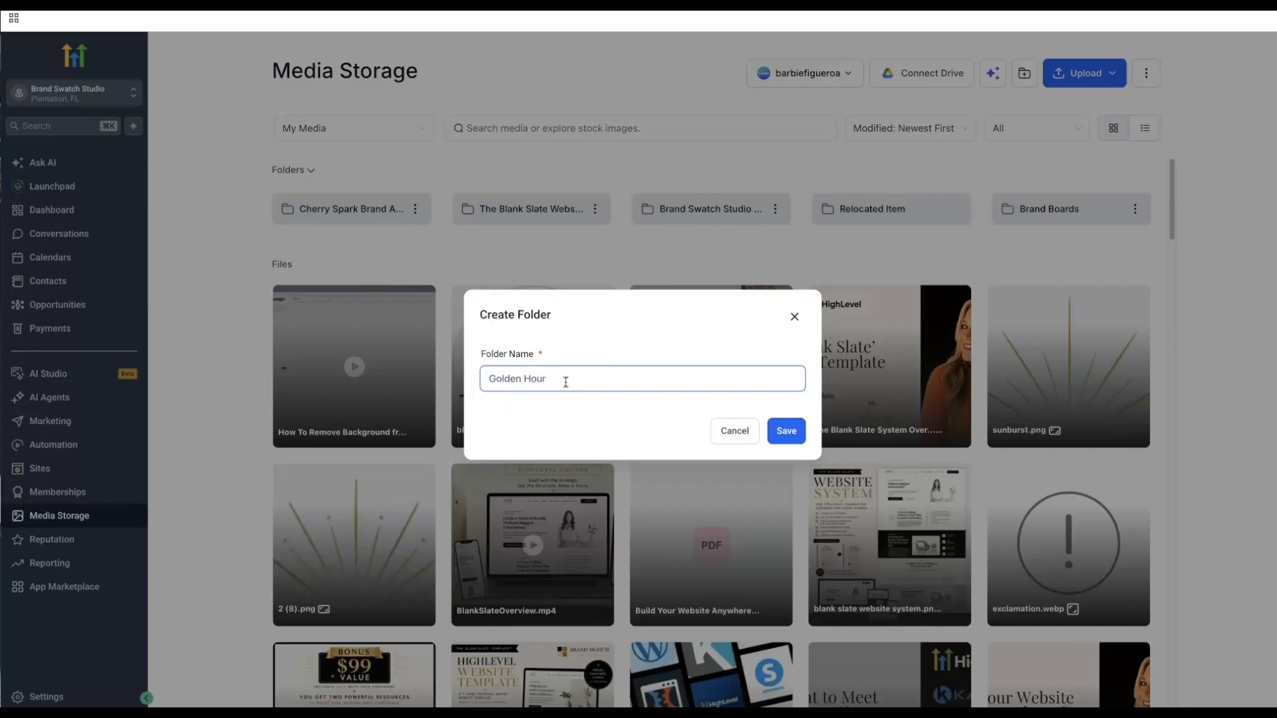
text( Brand Elements)
click(779, 431)
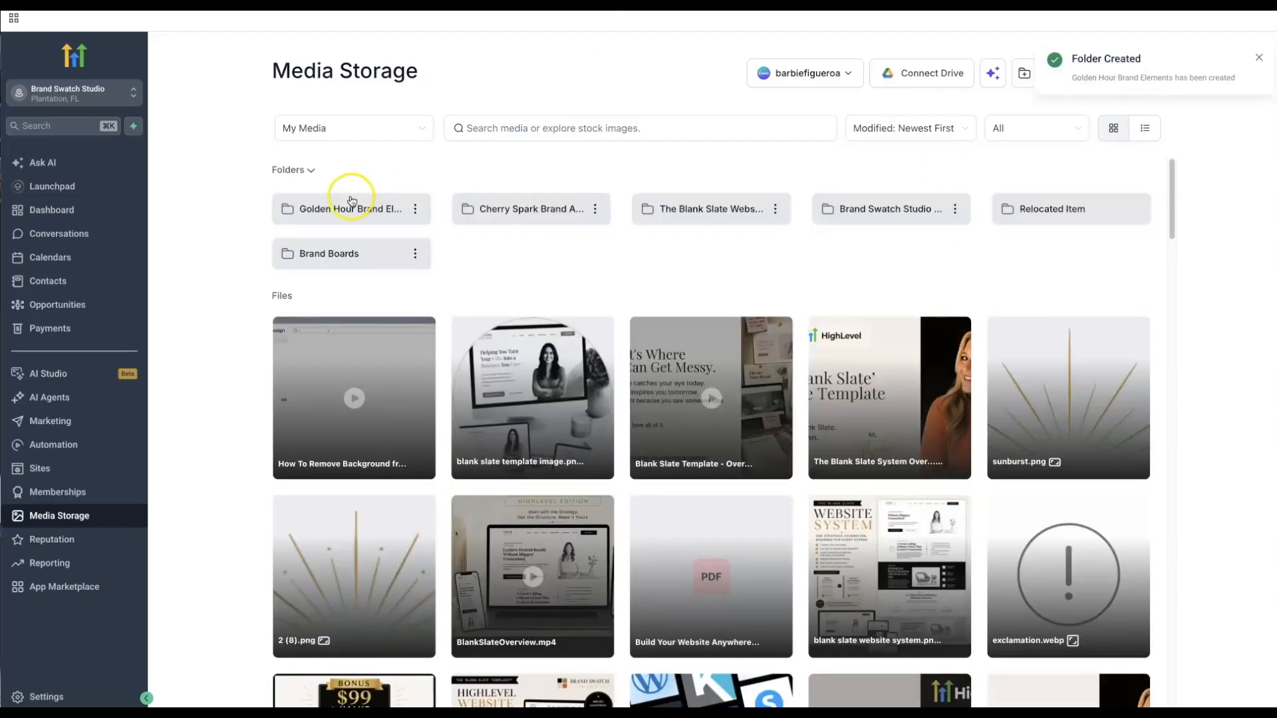
- Upload the nine exported background PNGs into the Golden Hour Brand Elements folder
click(334, 210)
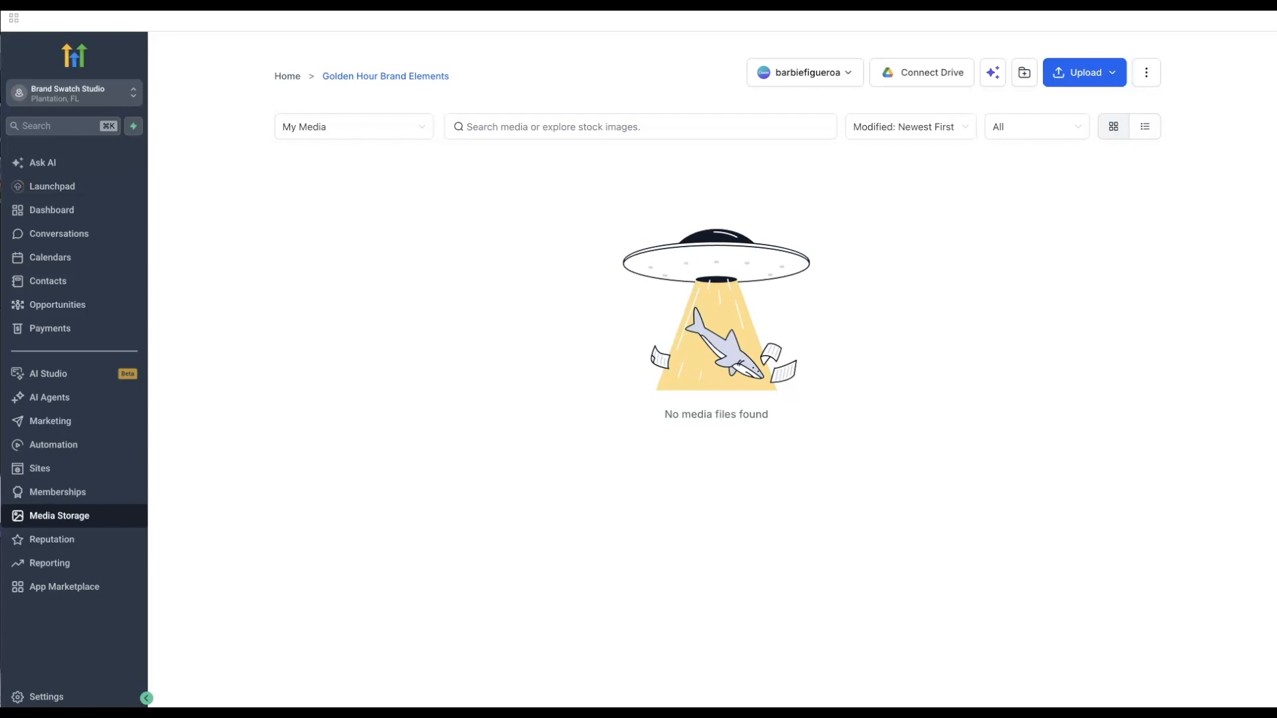
drag(494, 251, 533, 232)
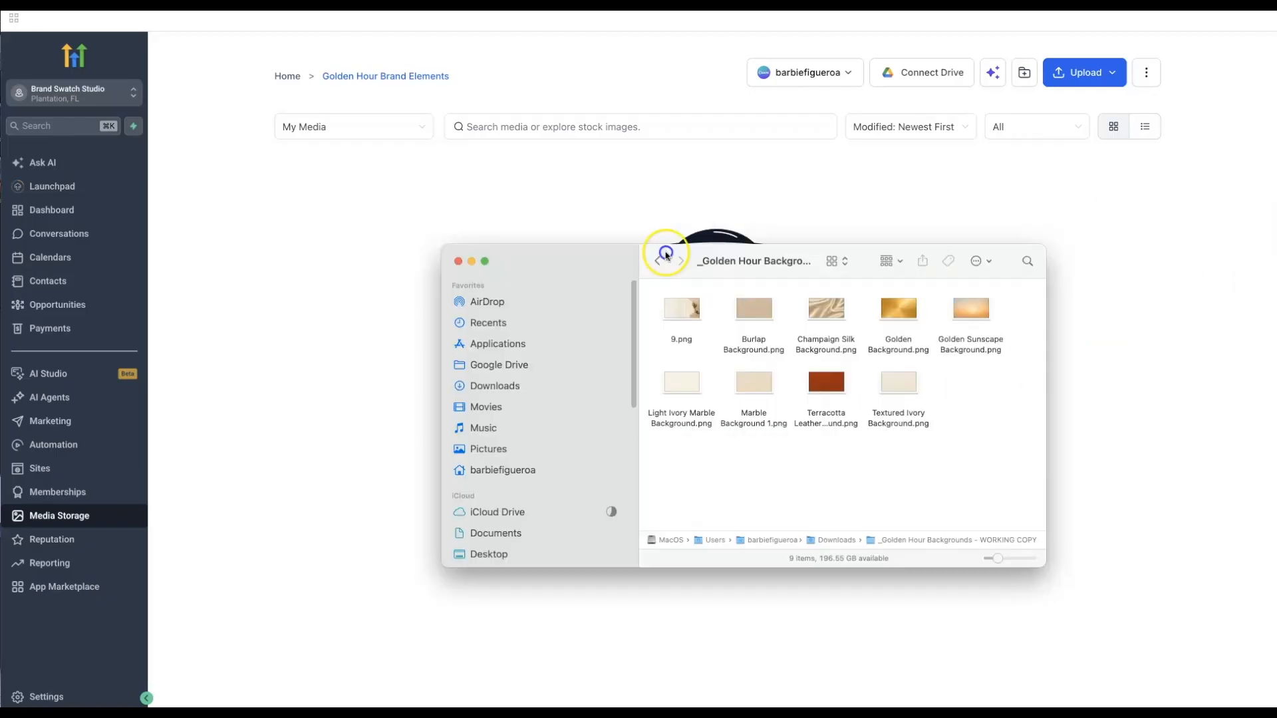
drag(1025, 472, 233, 359)
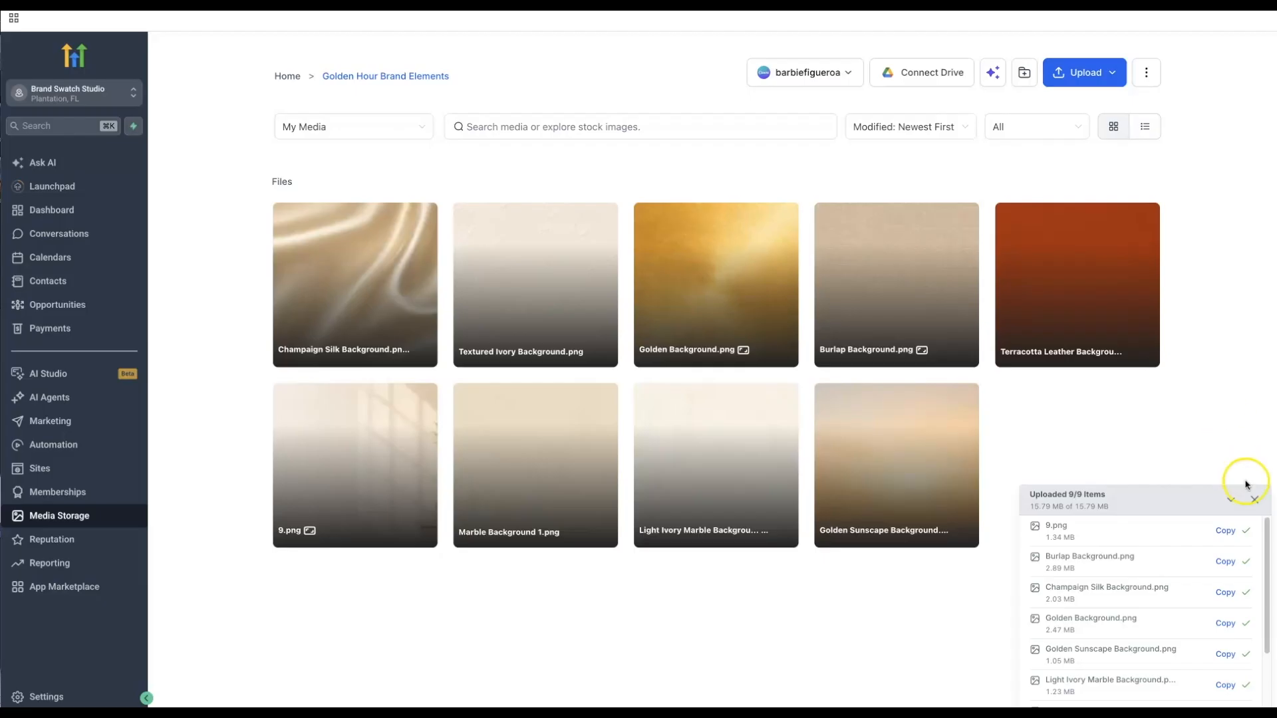
click(1254, 503)
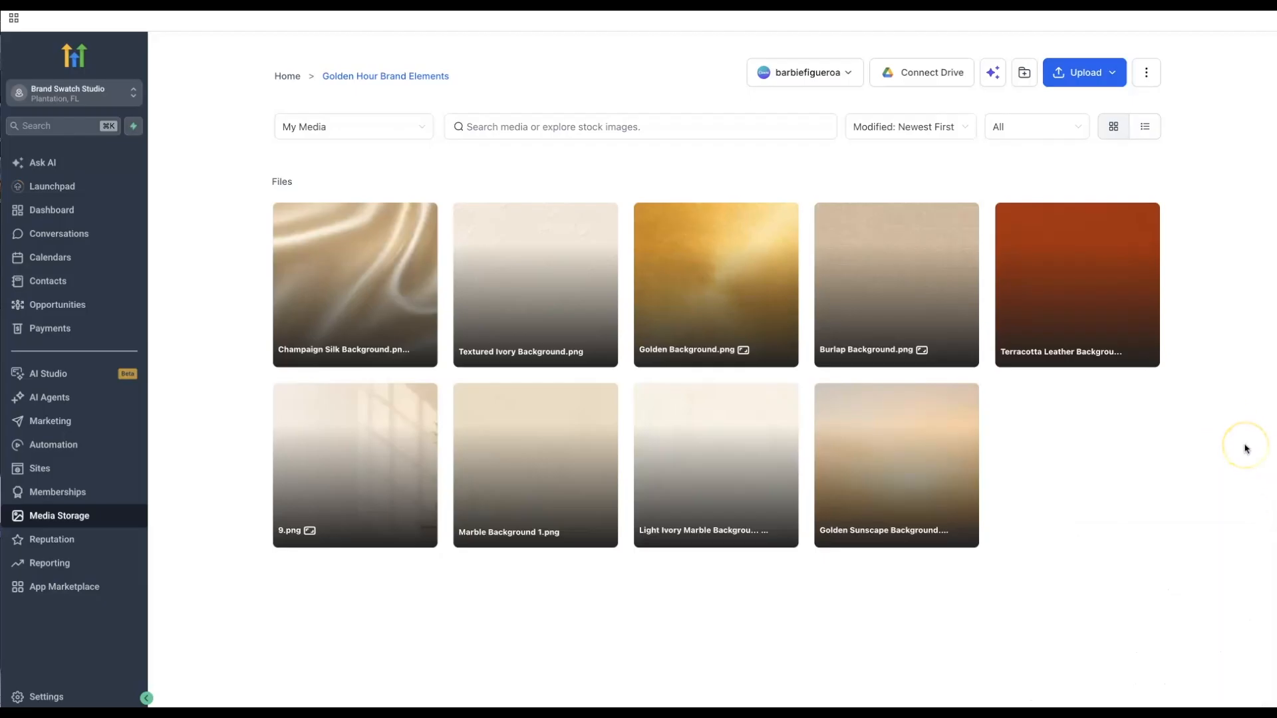
click(1207, 436)
- Open the Icons, Elements & Logo Canva link in Google Chrome
click(1211, 499)
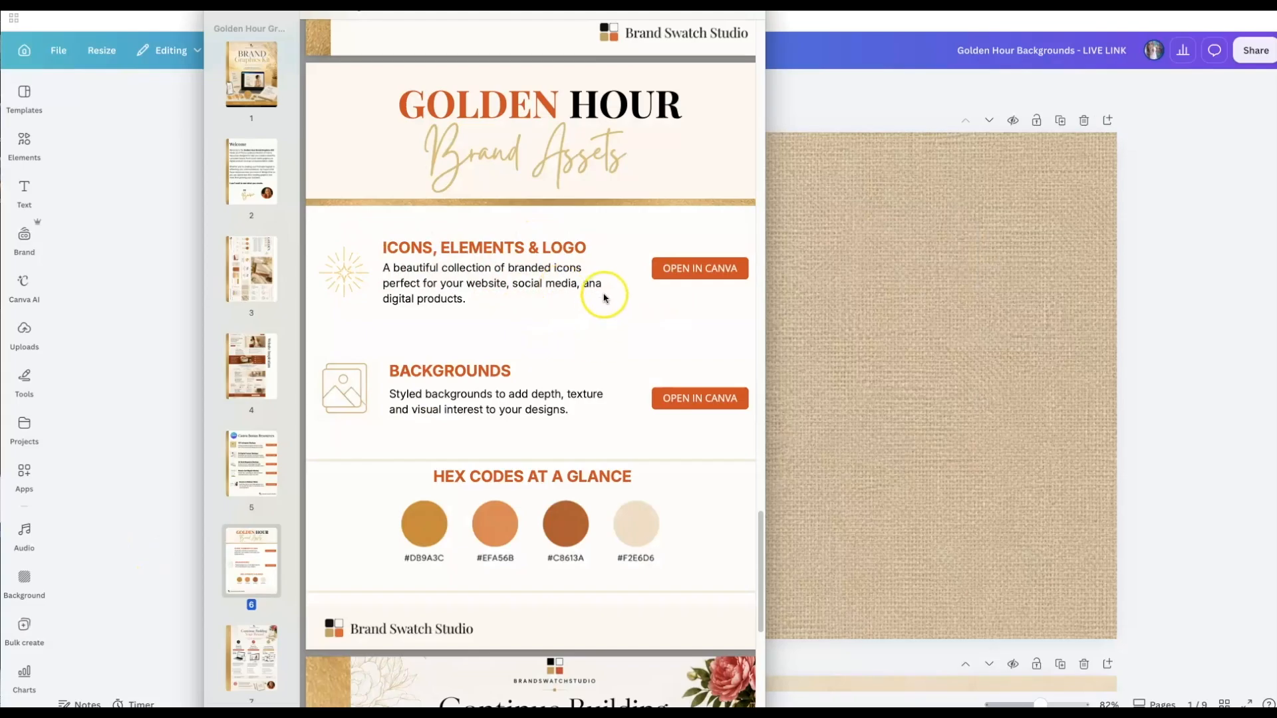
click(685, 304)
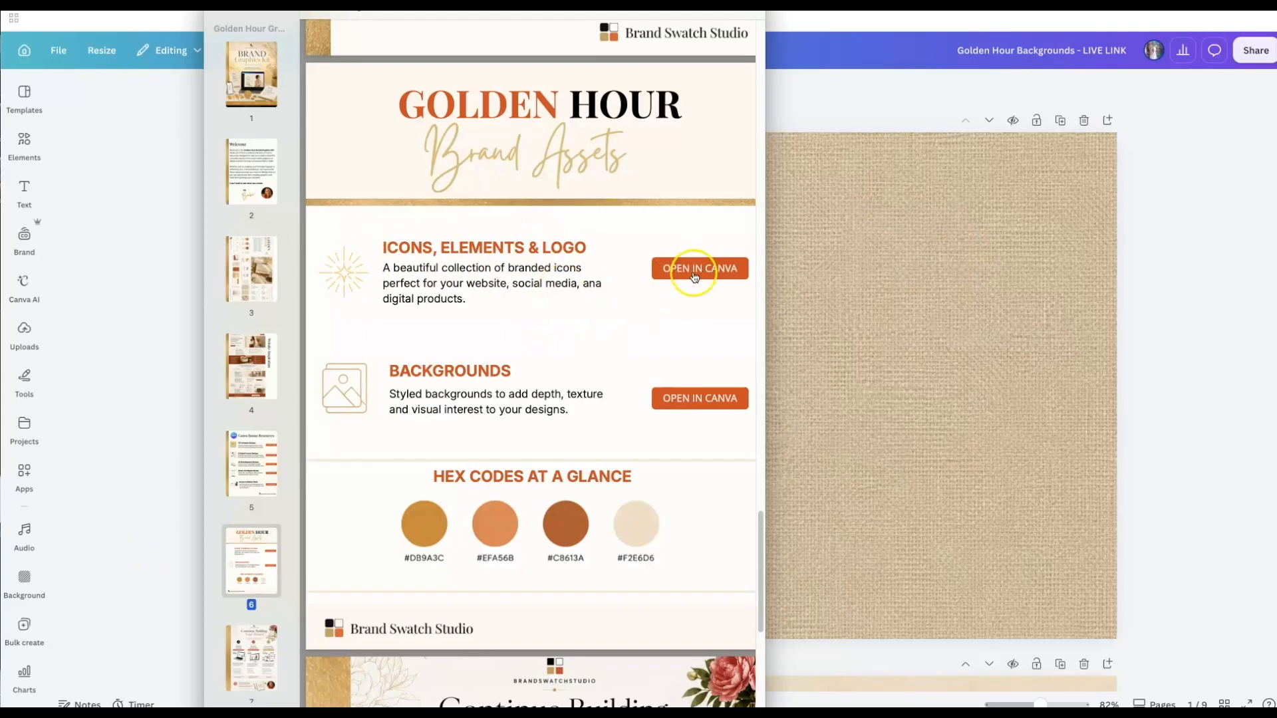
click(693, 273)
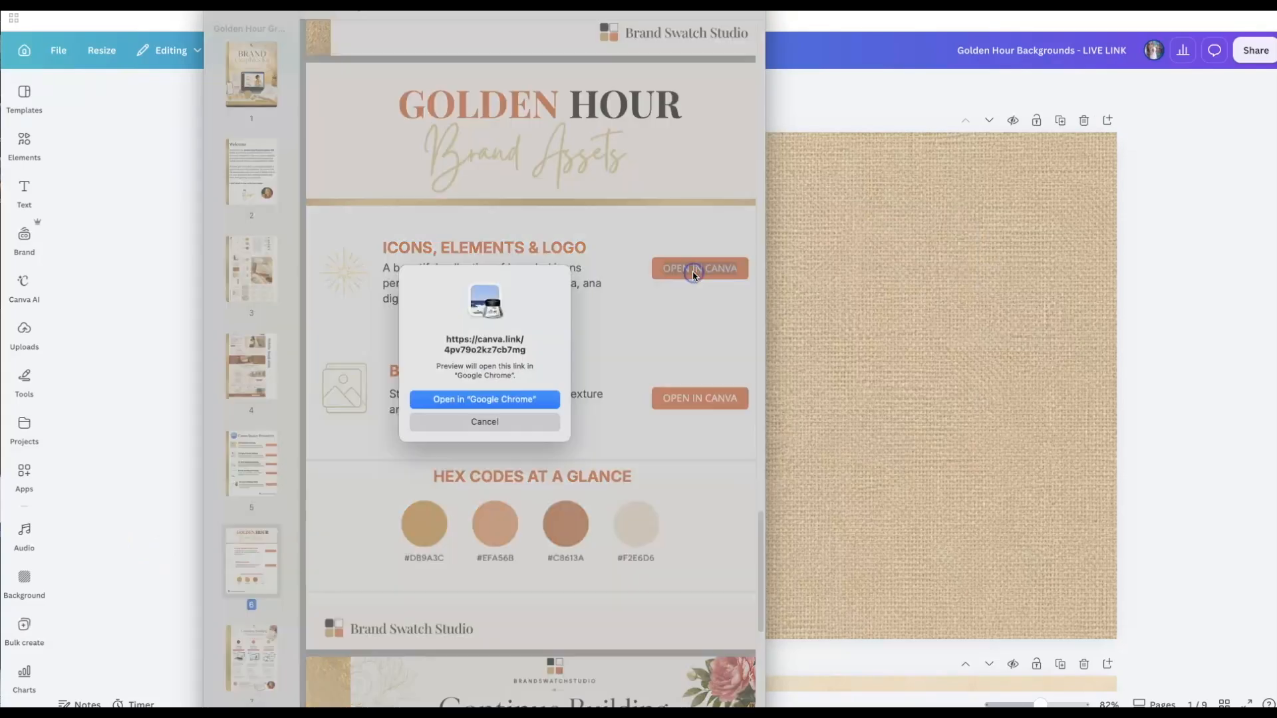
click(537, 397)
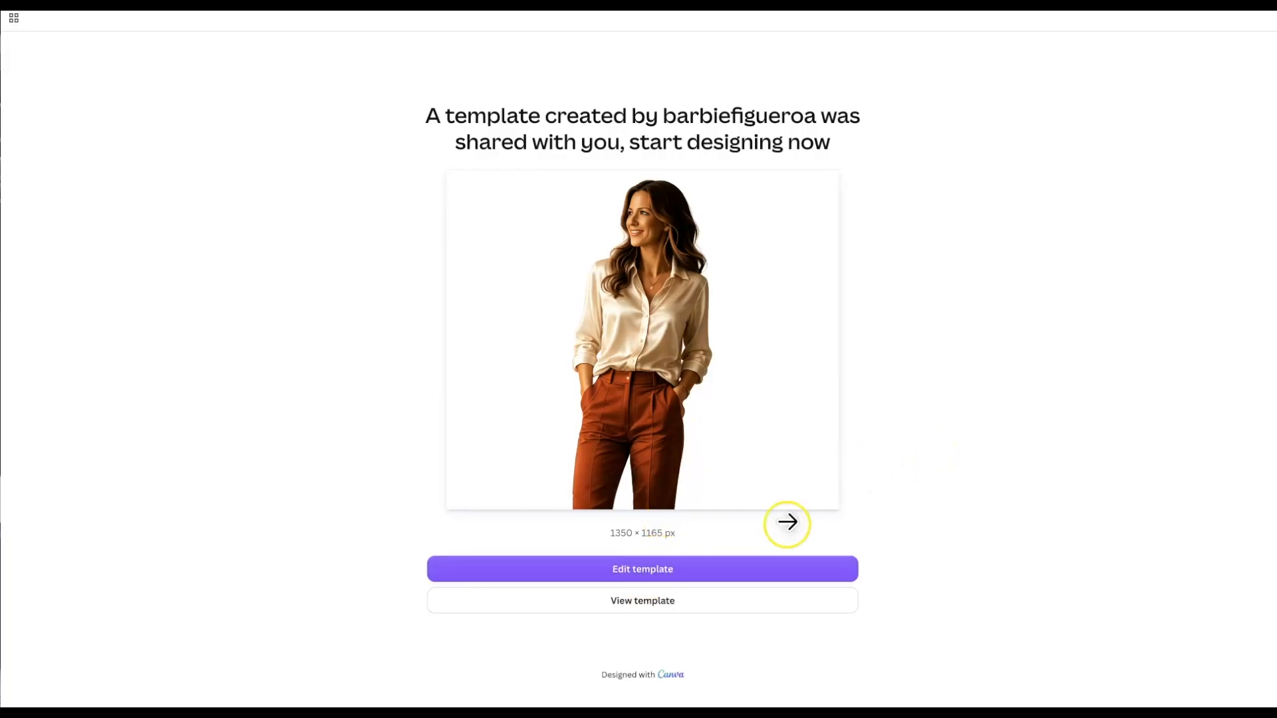
- Make an editable copy of the template and scroll down to the GOLDEN HOUR logo on page 10
click(727, 571)
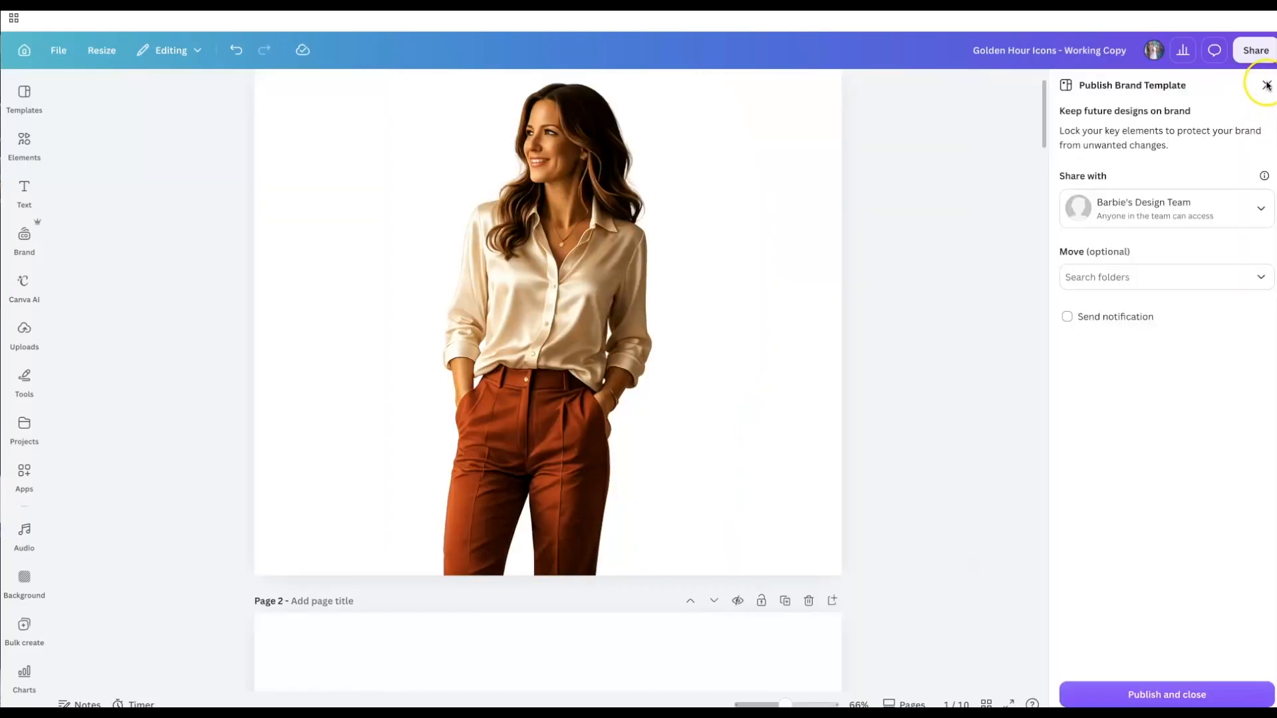
click(1266, 84)
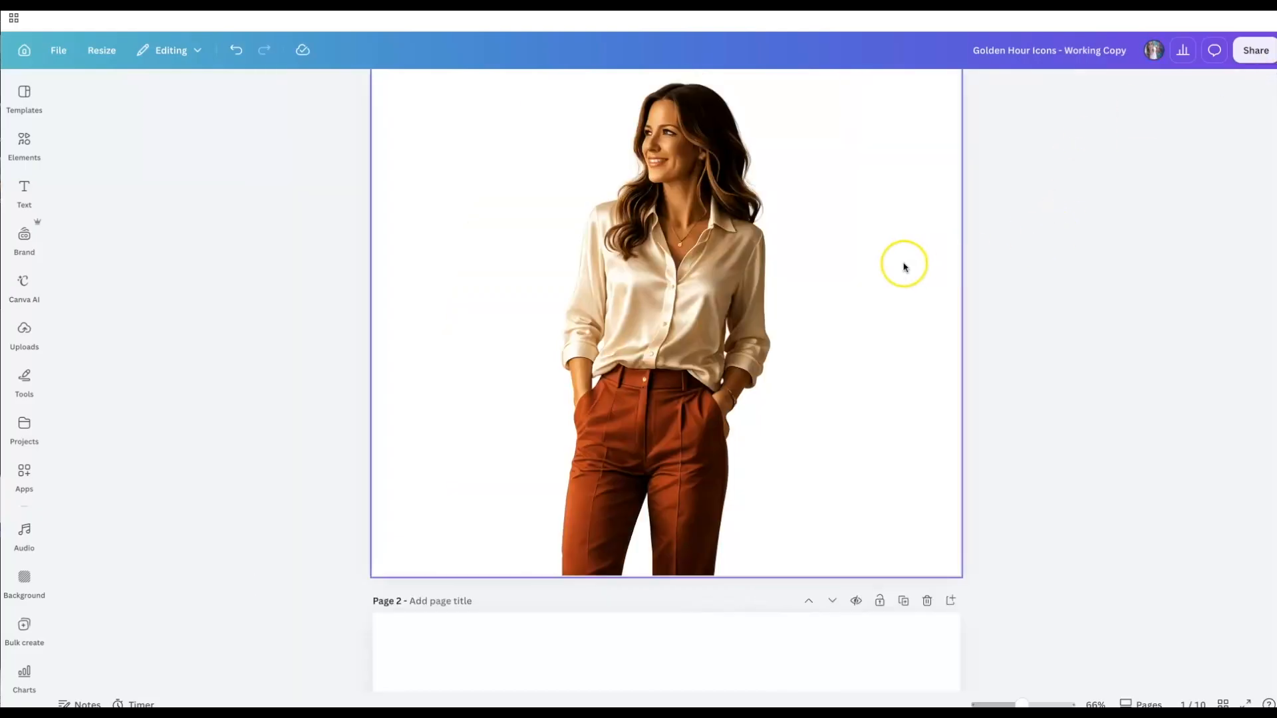
scroll(1075, 296, down, 4)
scroll(1075, 296, down, 20)
scroll(1075, 297, down, 20)
scroll(1075, 297, down, 20)
scroll(1075, 296, down, 6)
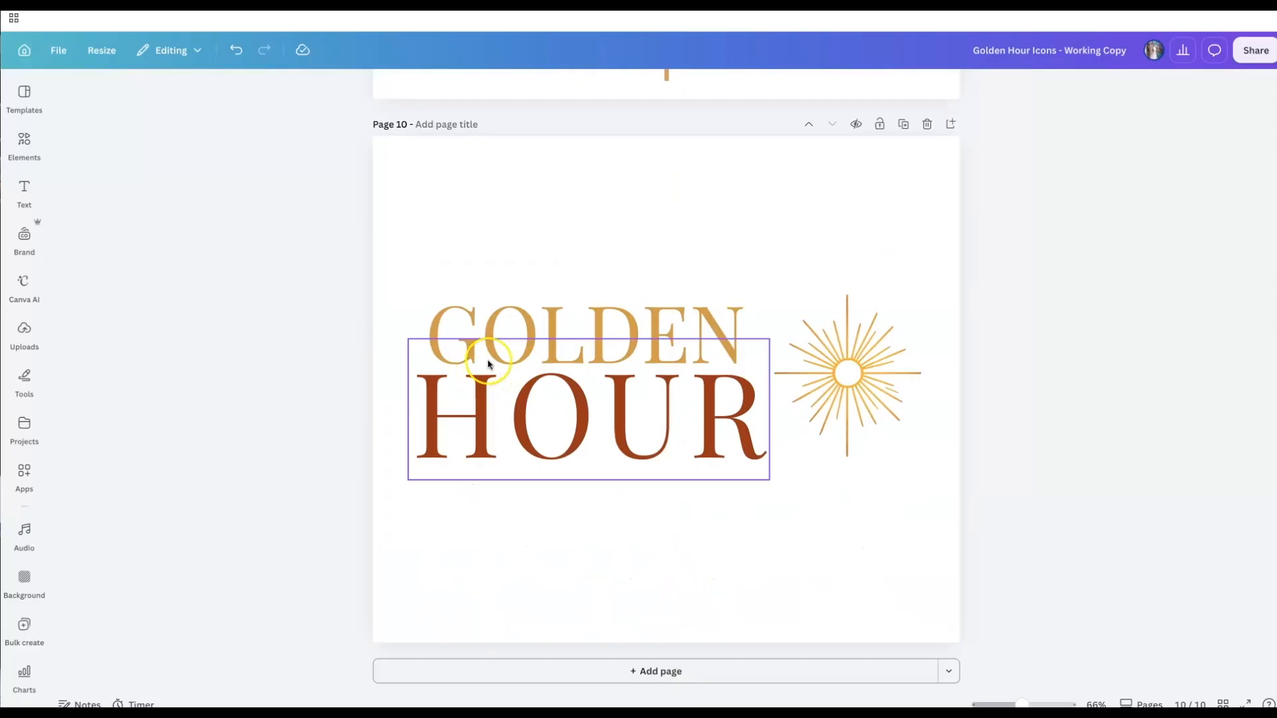
click(500, 316)
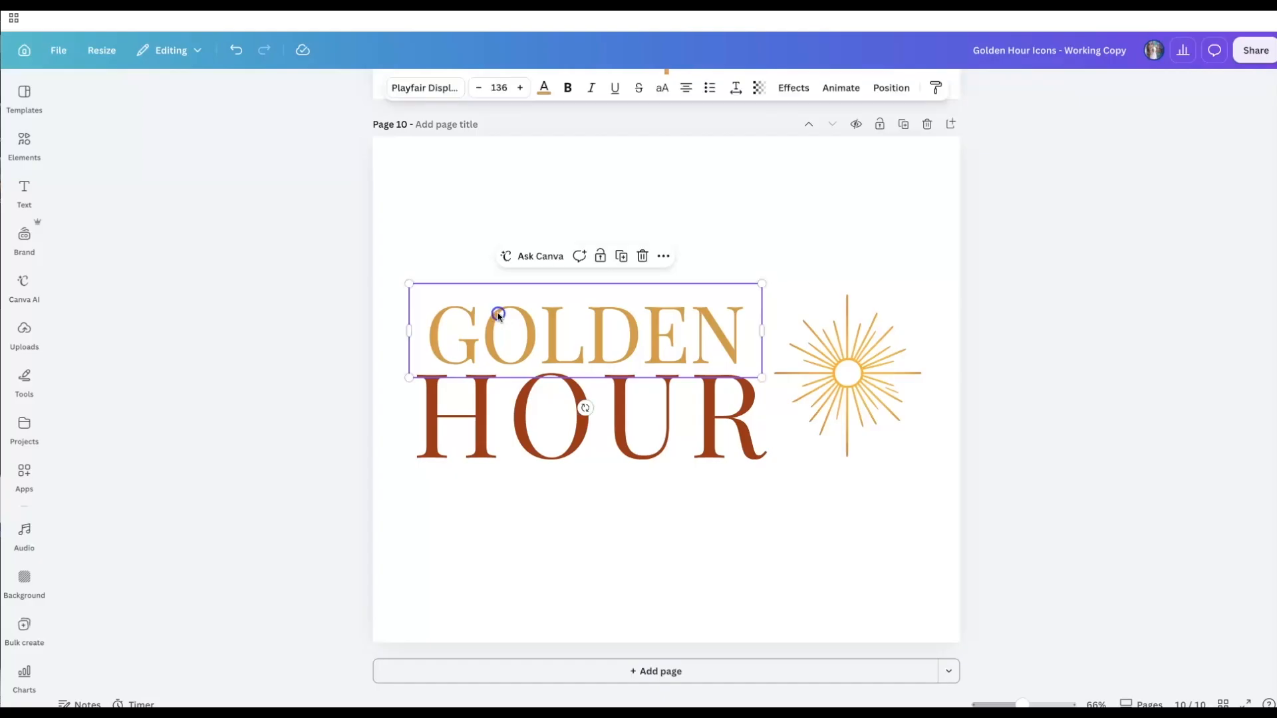
drag(427, 331, 731, 314)
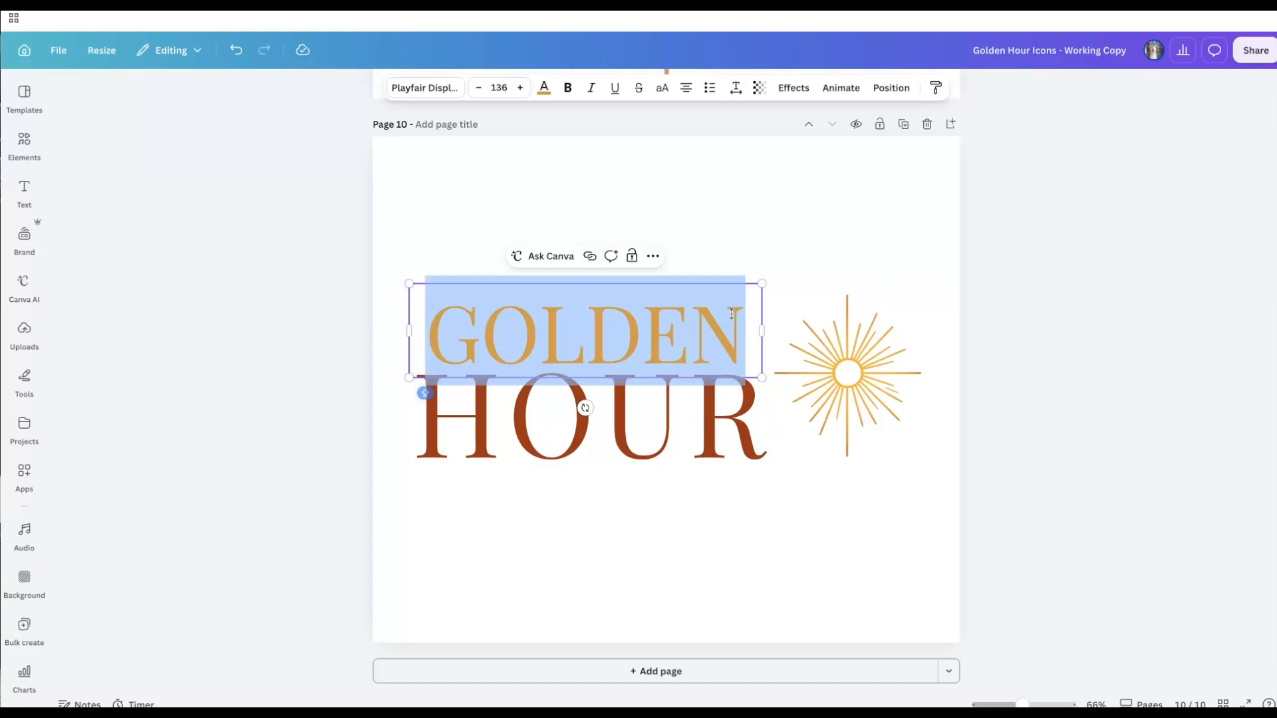
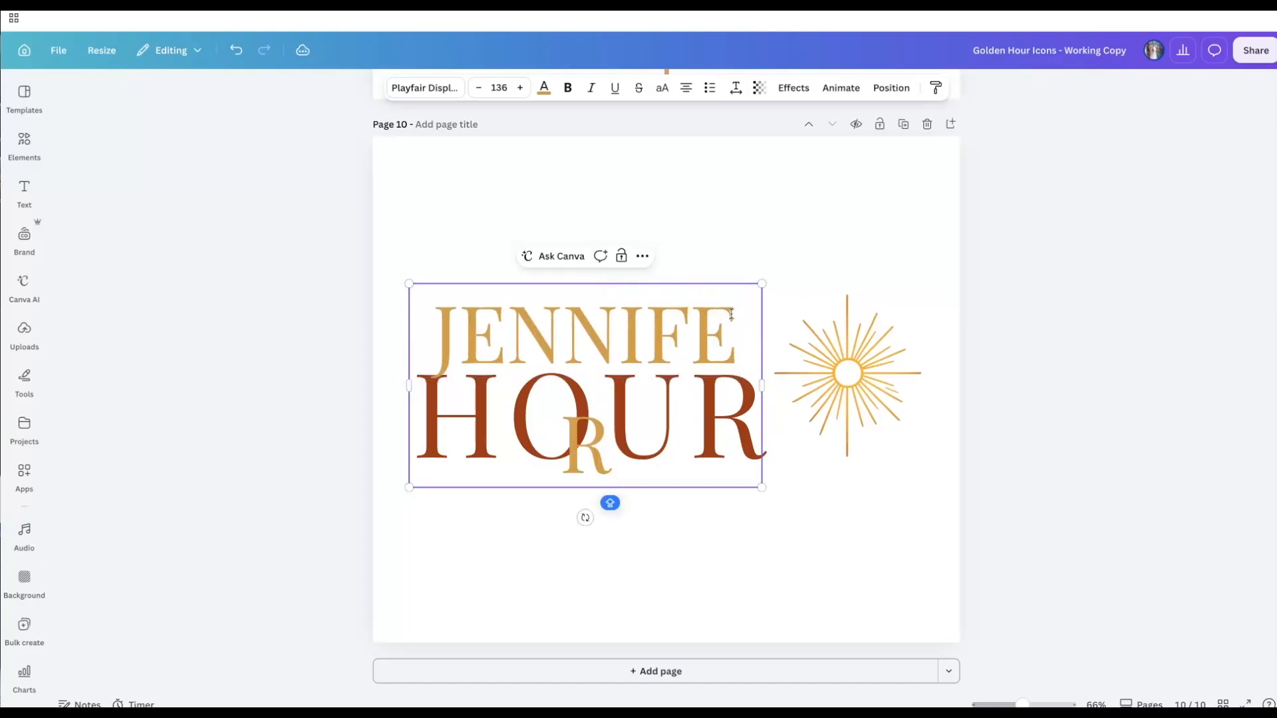
drag(763, 386, 775, 387)
click(559, 425)
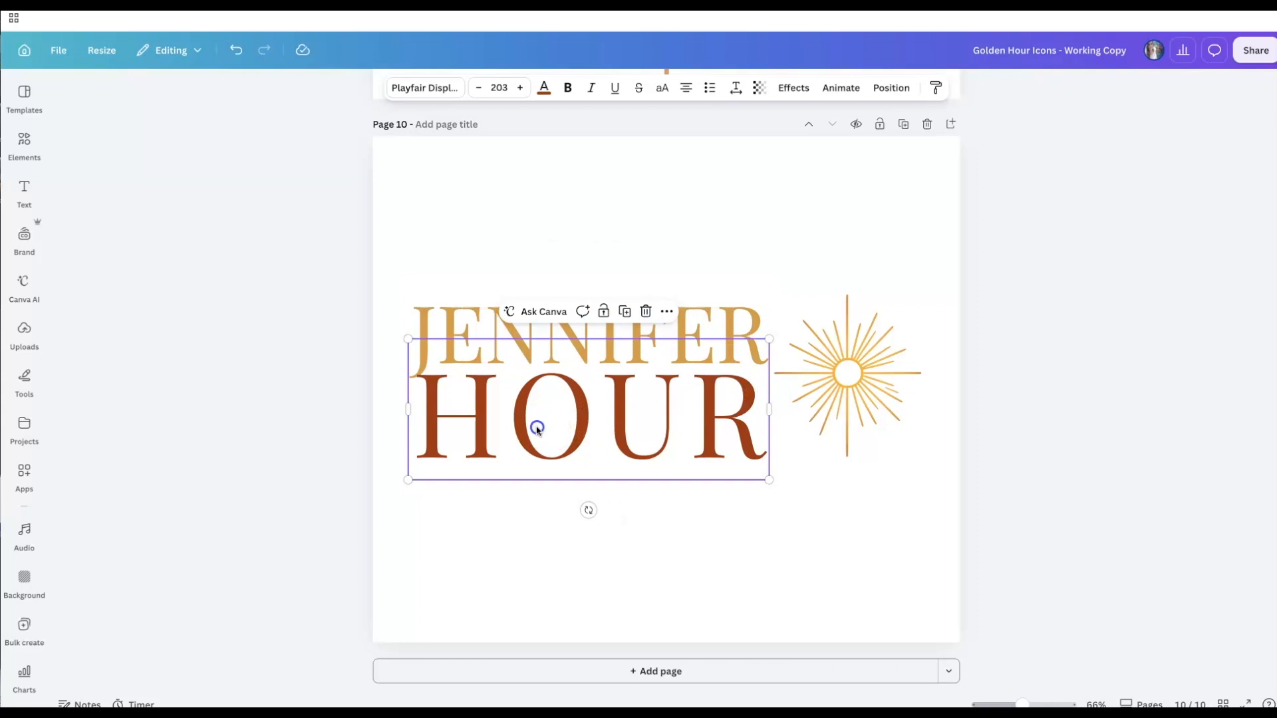
click(429, 427)
drag(428, 427, 733, 408)
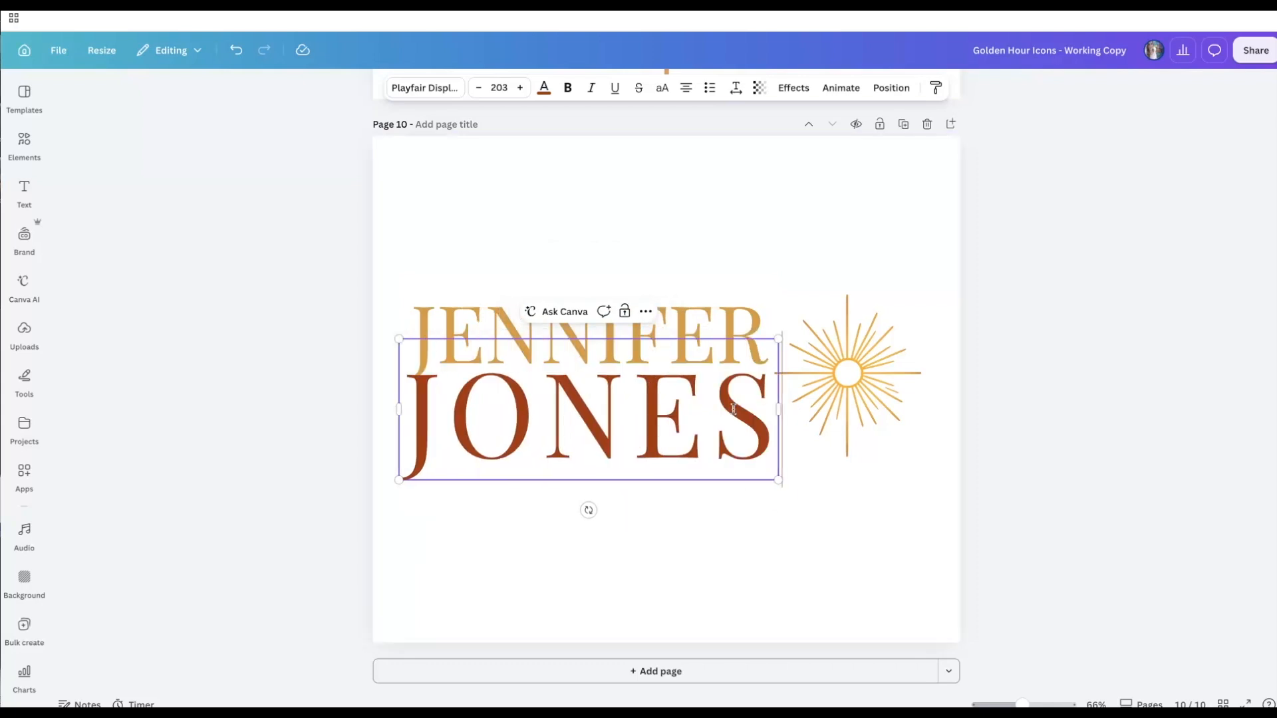
click(855, 186)
click(1124, 332)
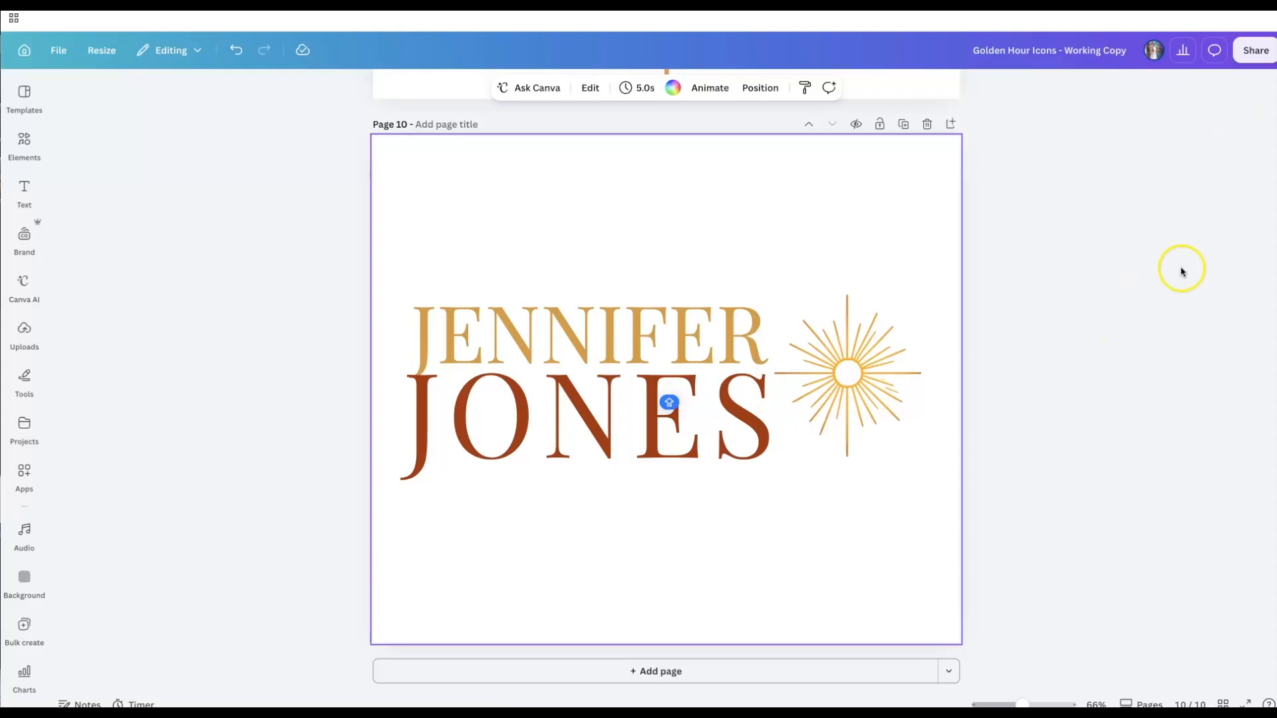
scroll(1158, 289, up, 9)
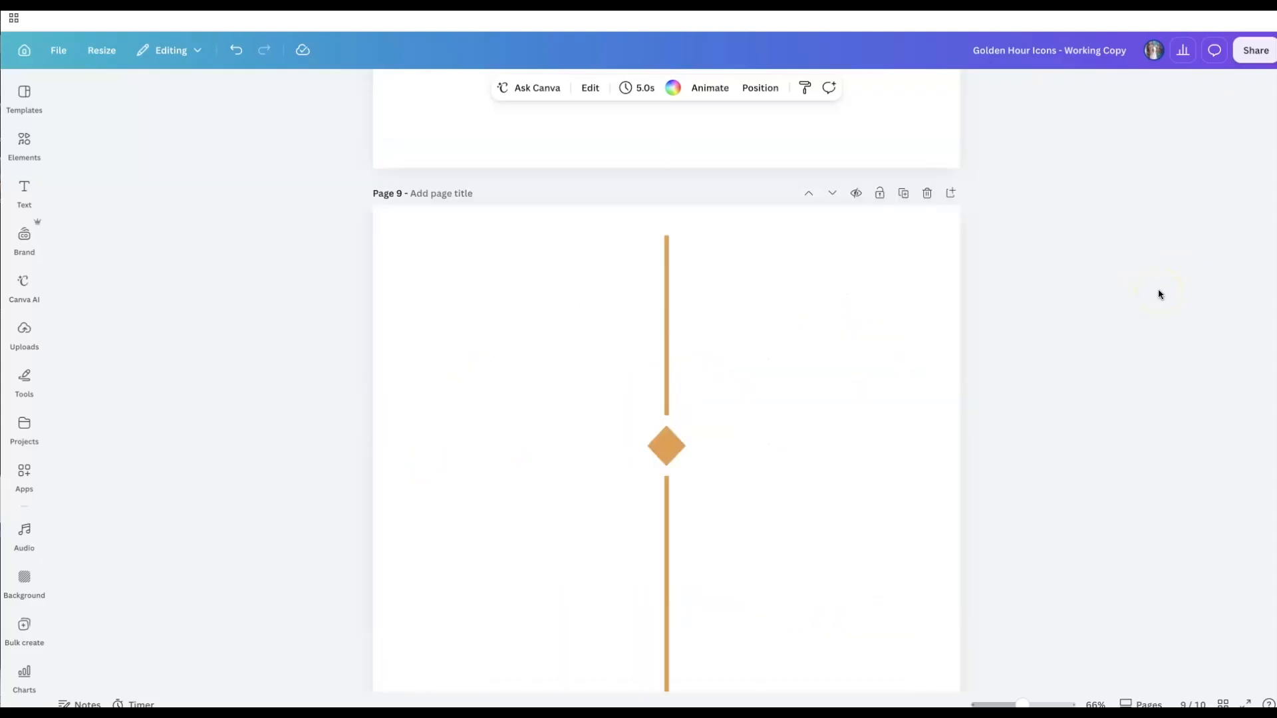
scroll(1158, 291, up, 12)
scroll(1158, 289, up, 15)
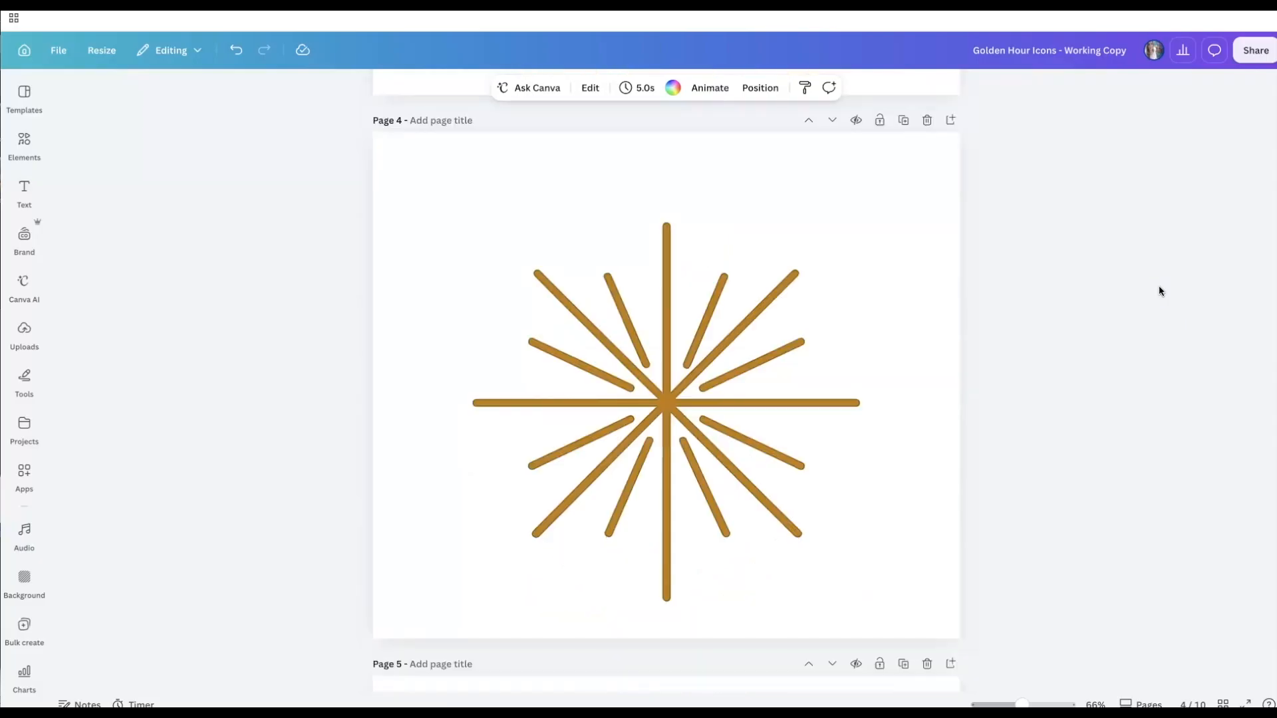
scroll(1158, 291, down, 17)
scroll(1159, 284, down, 4)
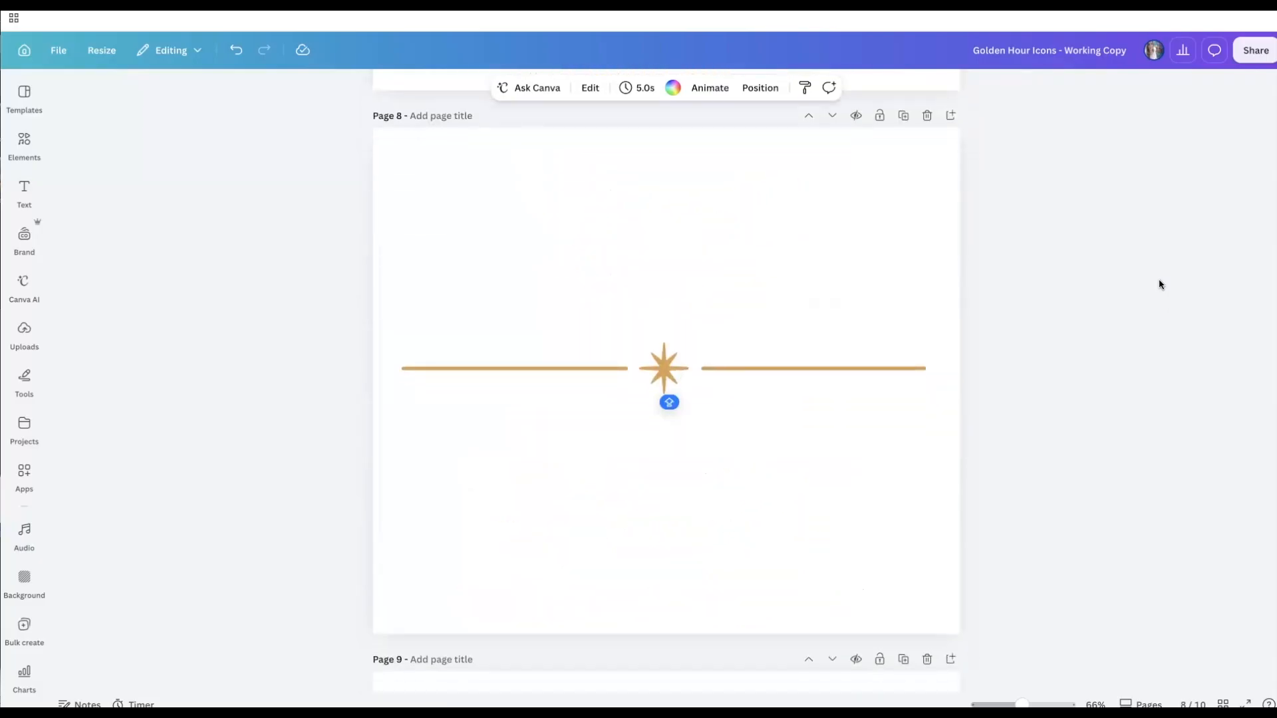
- Download all pages of the design as PNG with a transparent background
click(1252, 54)
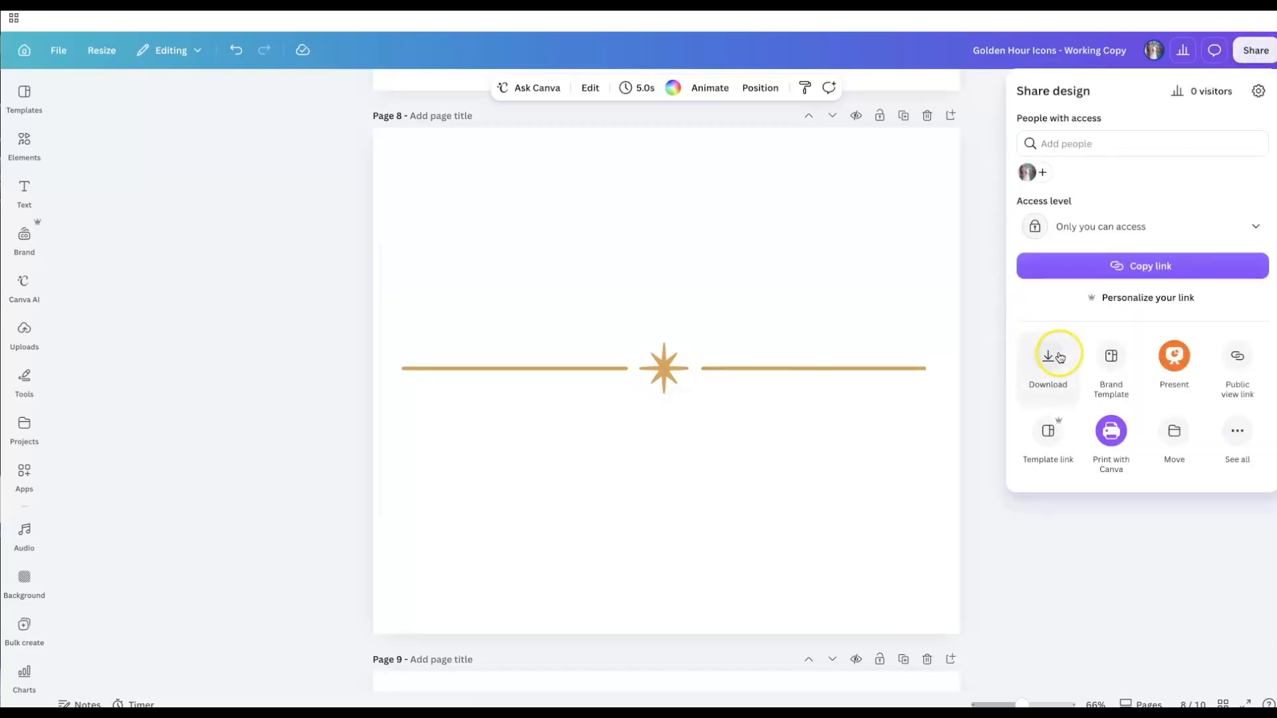
click(1059, 357)
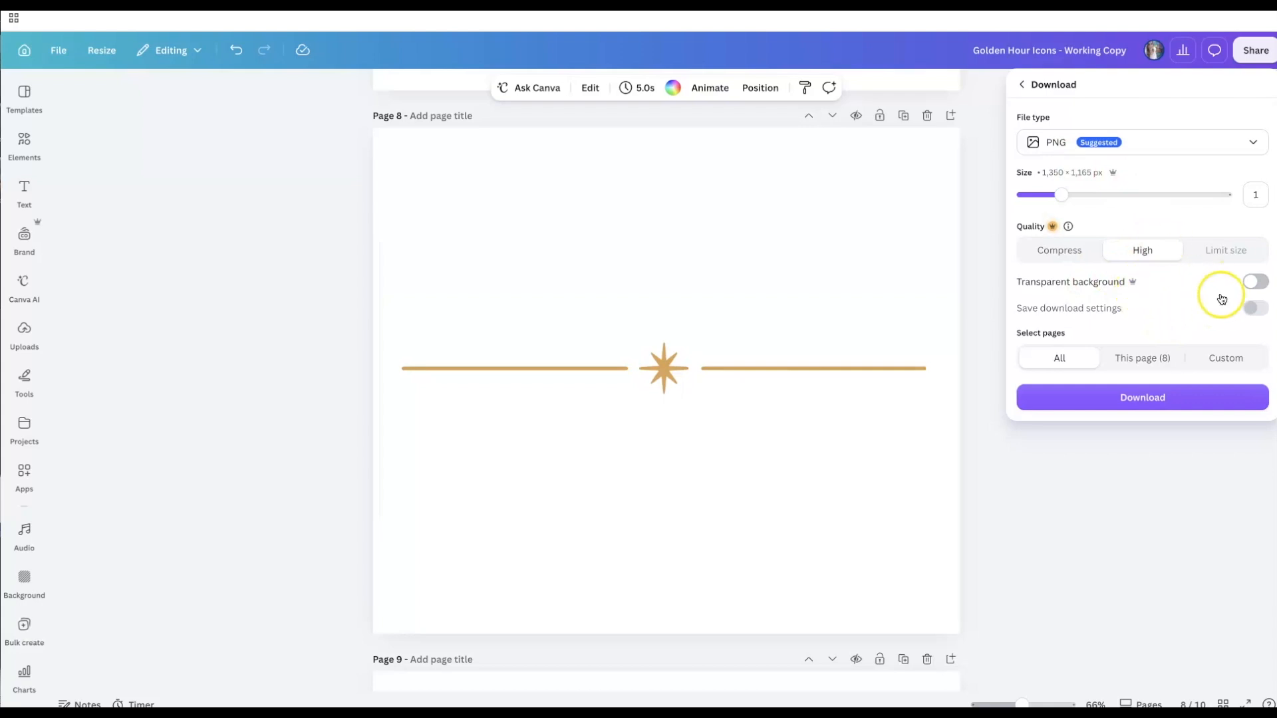
click(1255, 285)
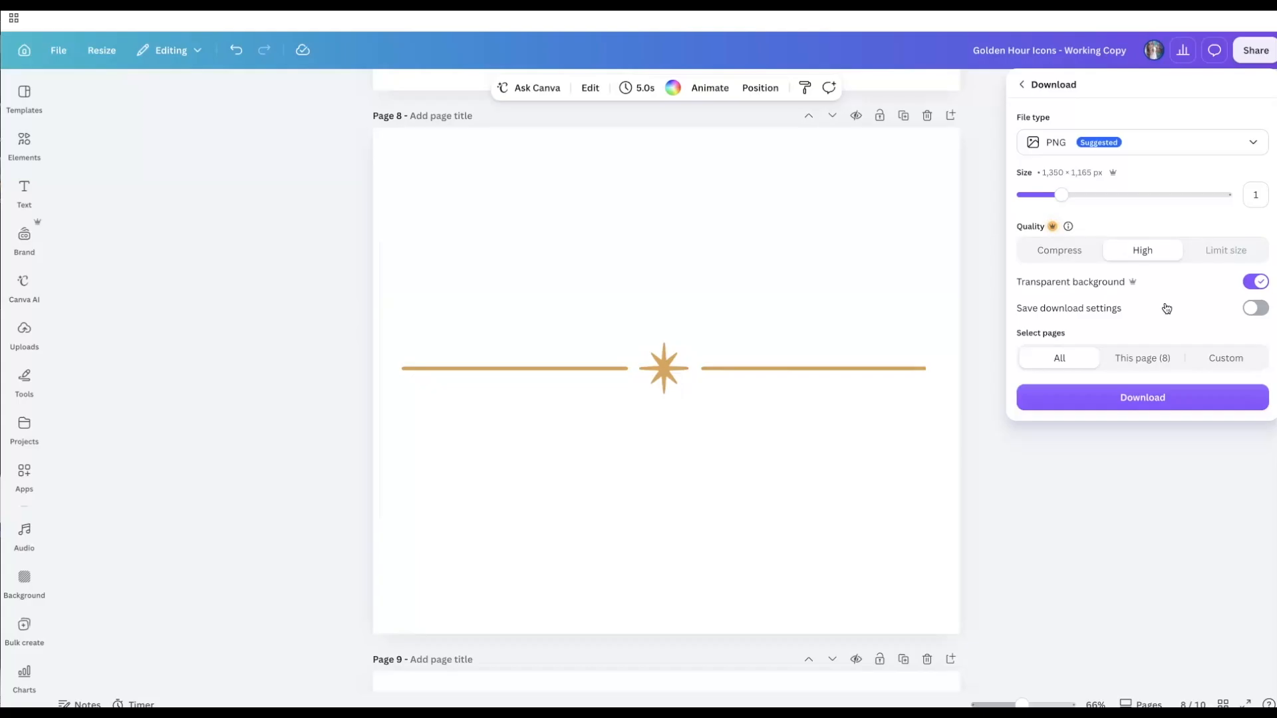
click(1091, 364)
click(1087, 393)
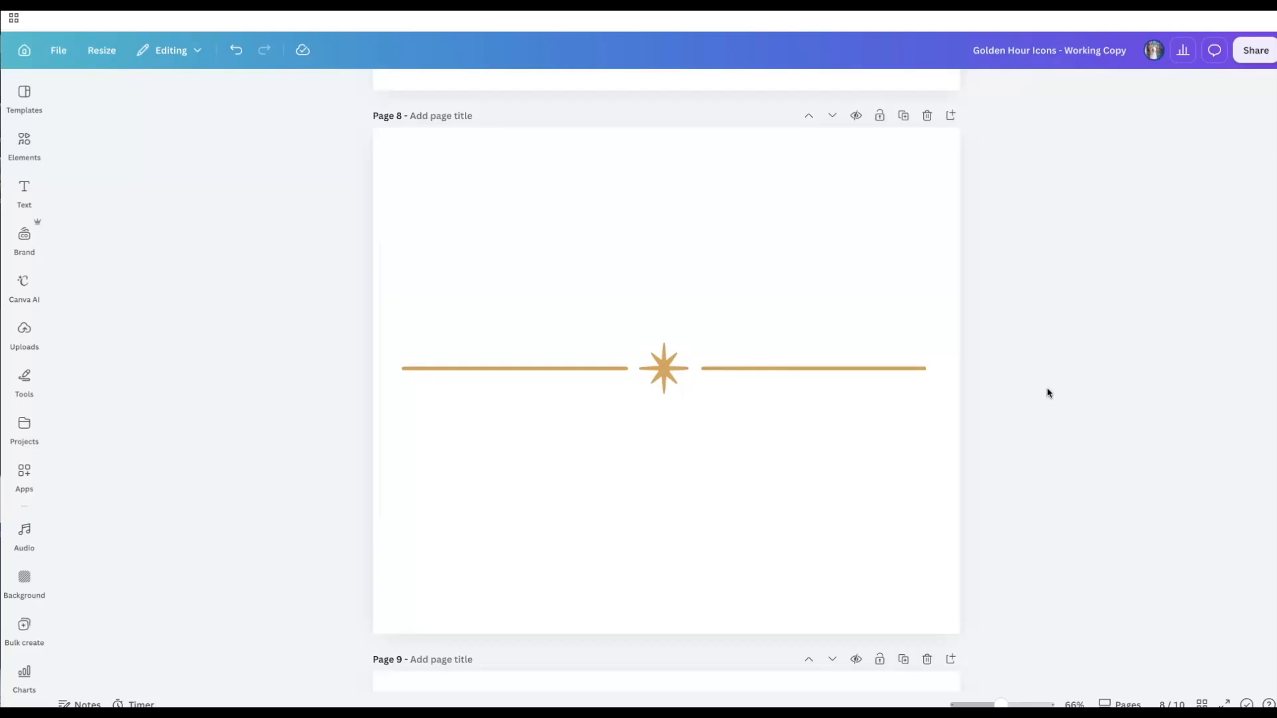
scroll(1047, 389, down, 4)
scroll(1046, 392, down, 1)
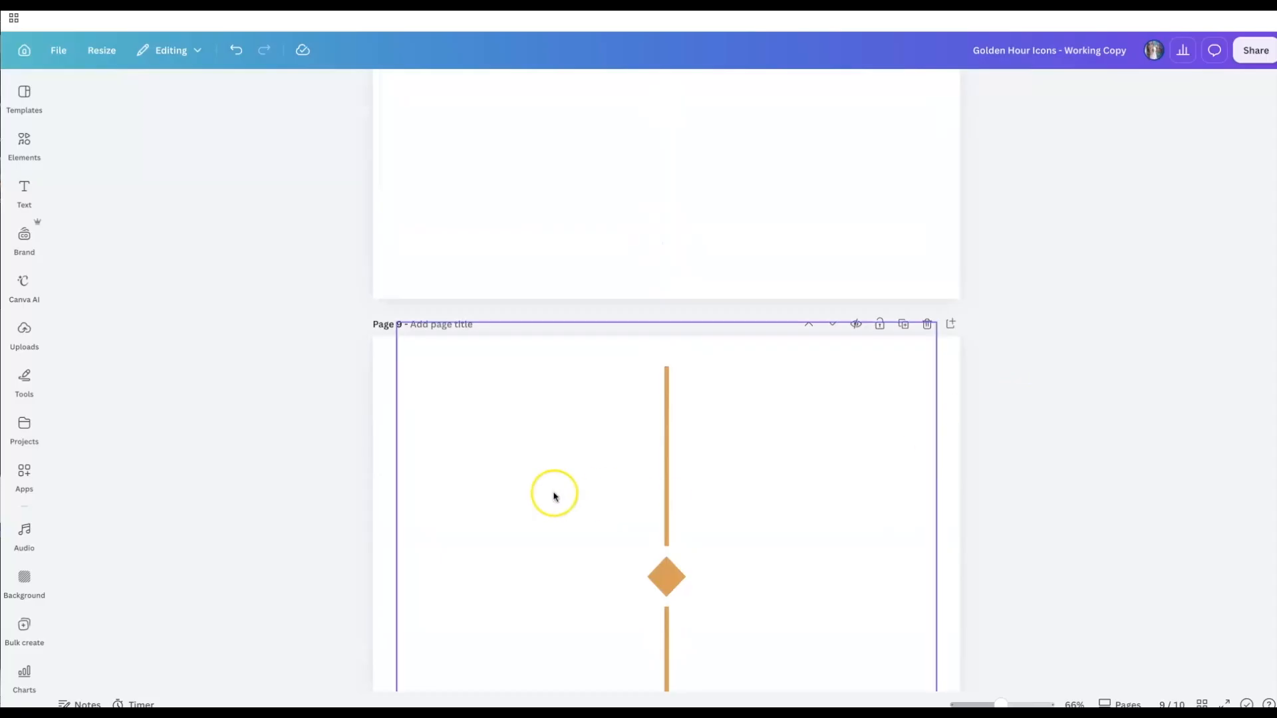
scroll(1050, 359, down, 1)
scroll(1054, 357, down, 8)
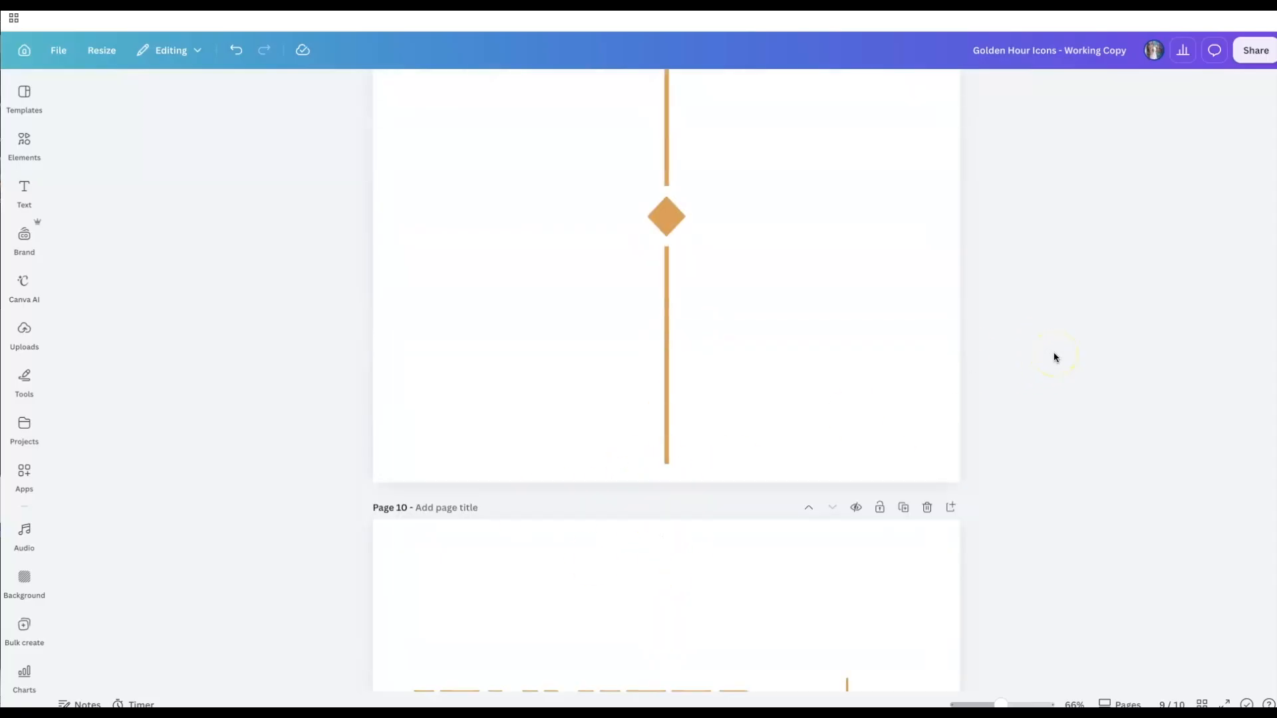
scroll(1054, 357, down, 1)
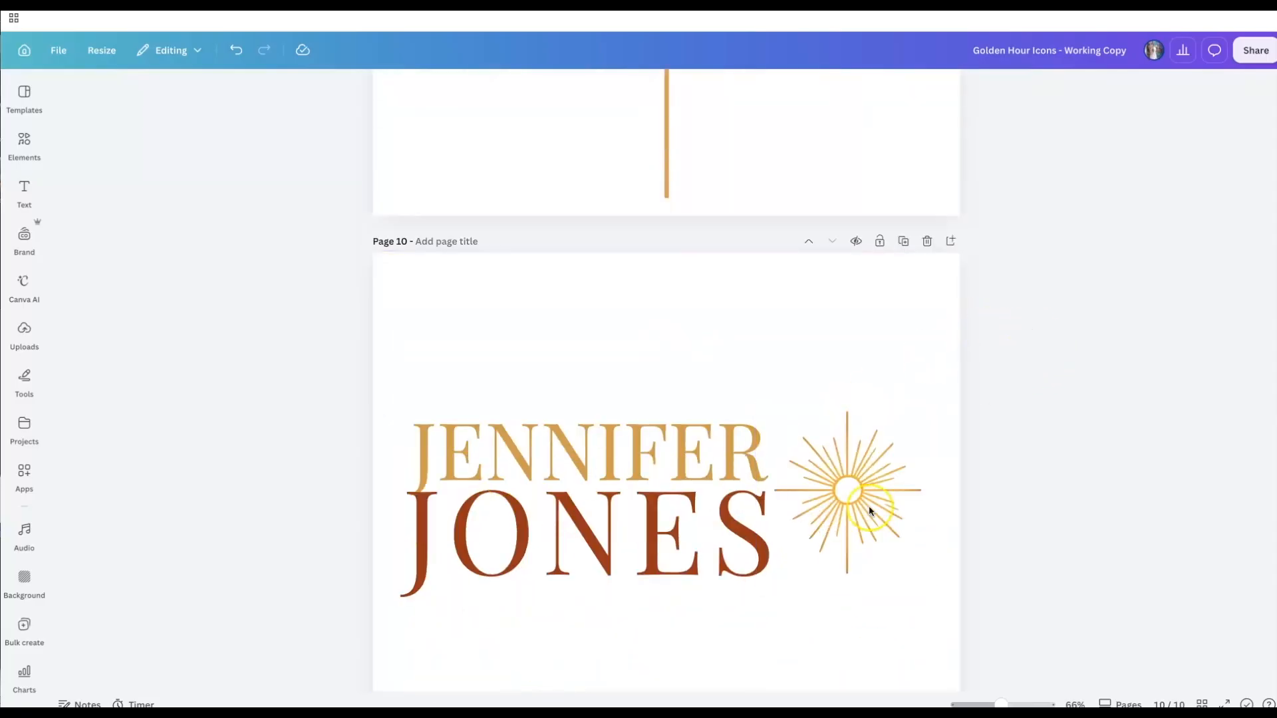
scroll(1048, 362, up, 10)
scroll(1048, 367, up, 20)
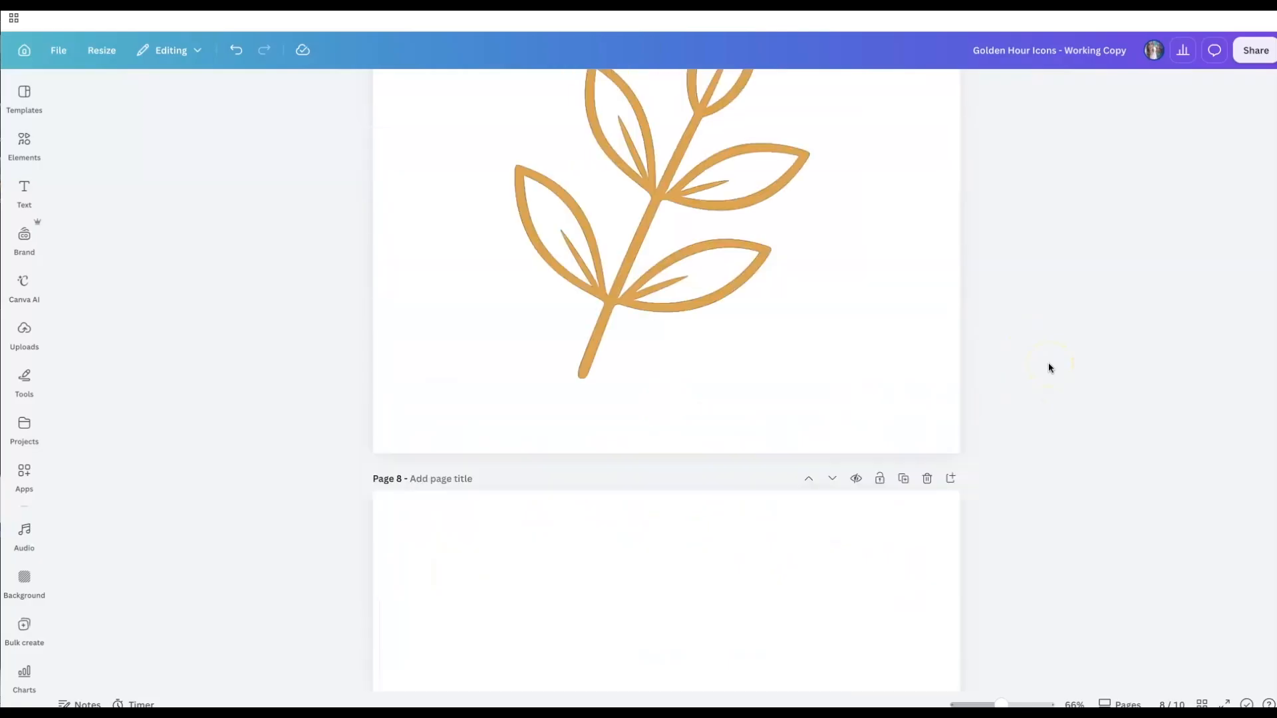
scroll(1048, 365, up, 20)
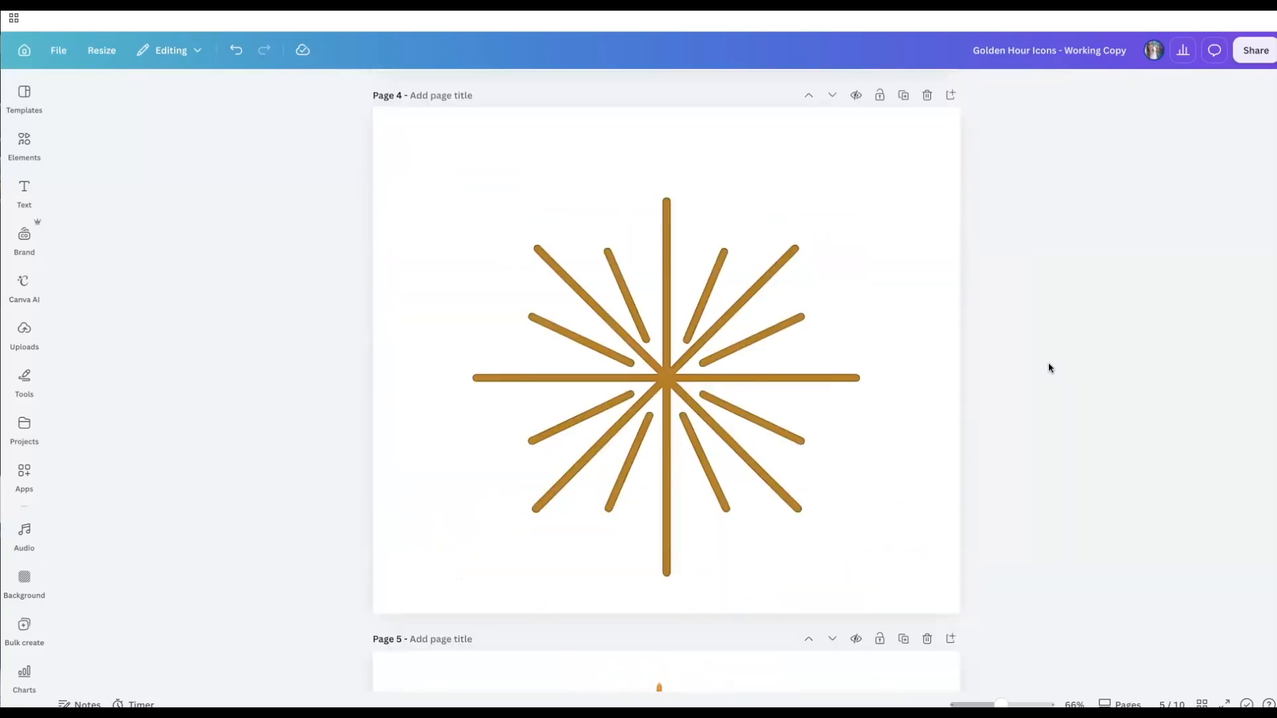
scroll(1049, 367, up, 7)
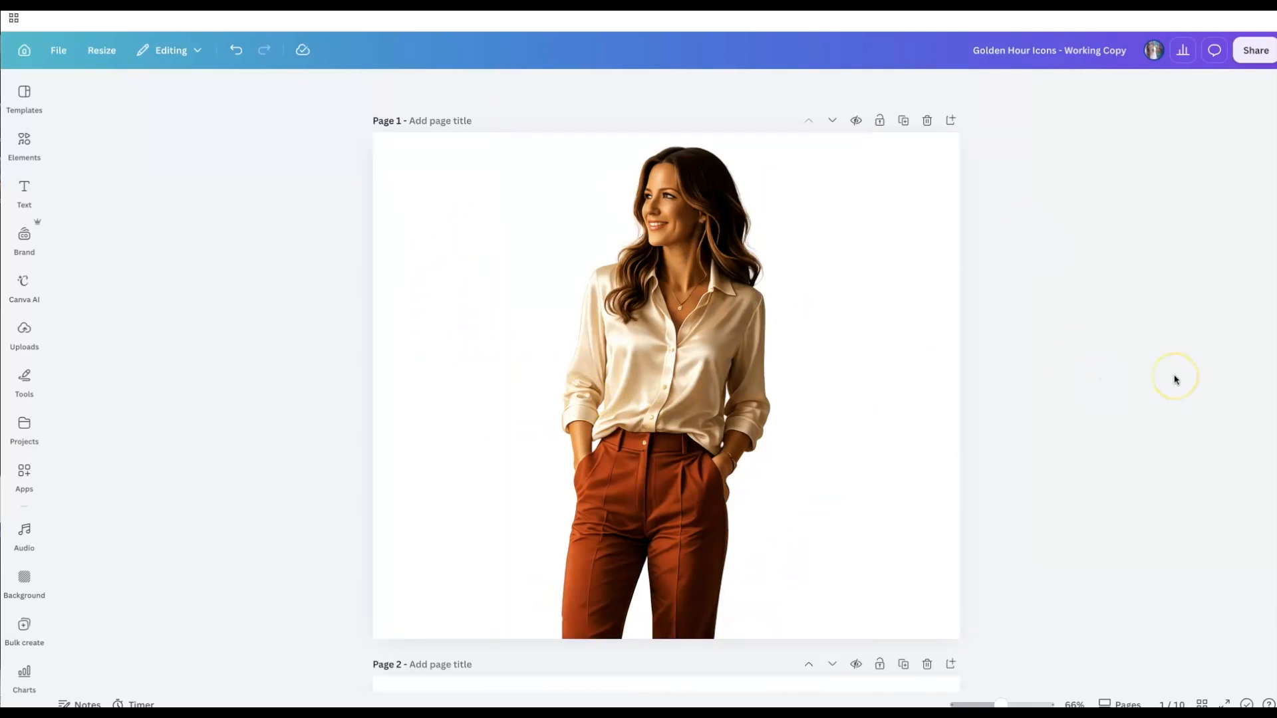
scroll(1130, 379, down, 3)
scroll(1137, 377, down, 1)
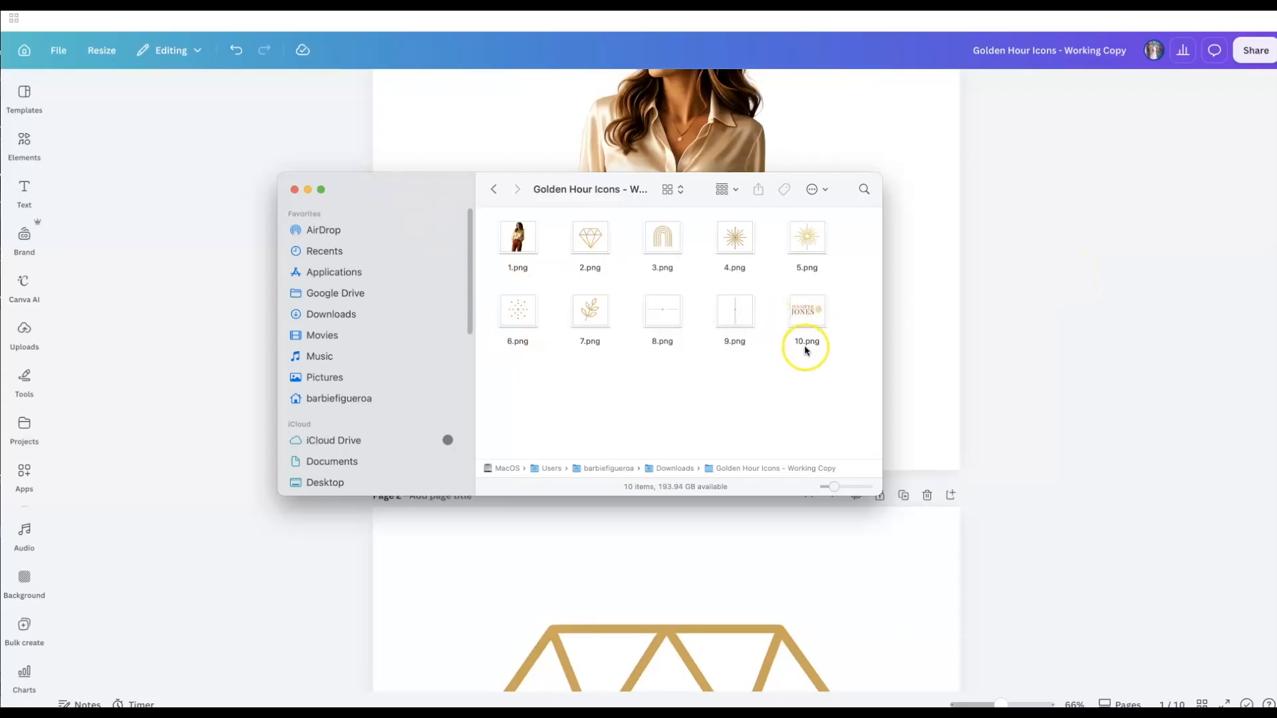
- Select the 8.png divider image in the downloaded icons folder
click(669, 321)
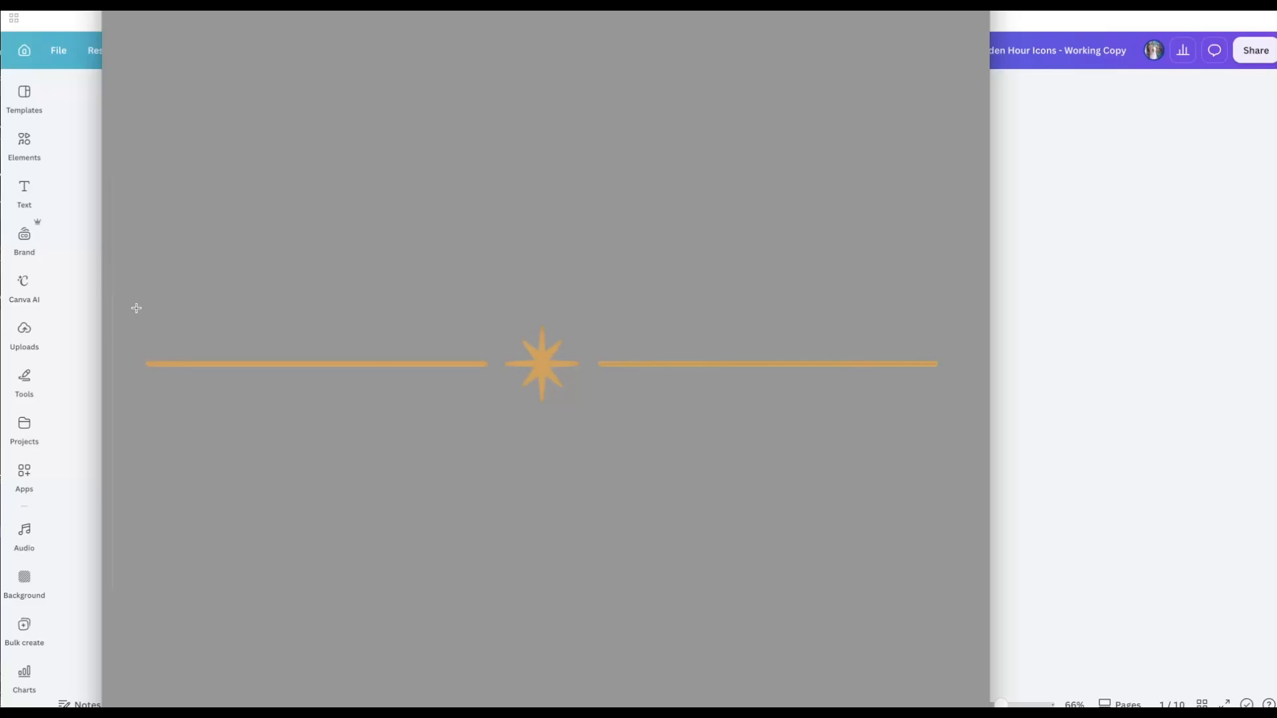
- Crop 8.png down to its divider strip and close the image
mouse_move(136, 308)
mouse_down()
mouse_move(912, 300)
mouse_move(929, 450)
mouse_move(953, 435)
mouse_up()
click(1, 12)
click(6, 154)
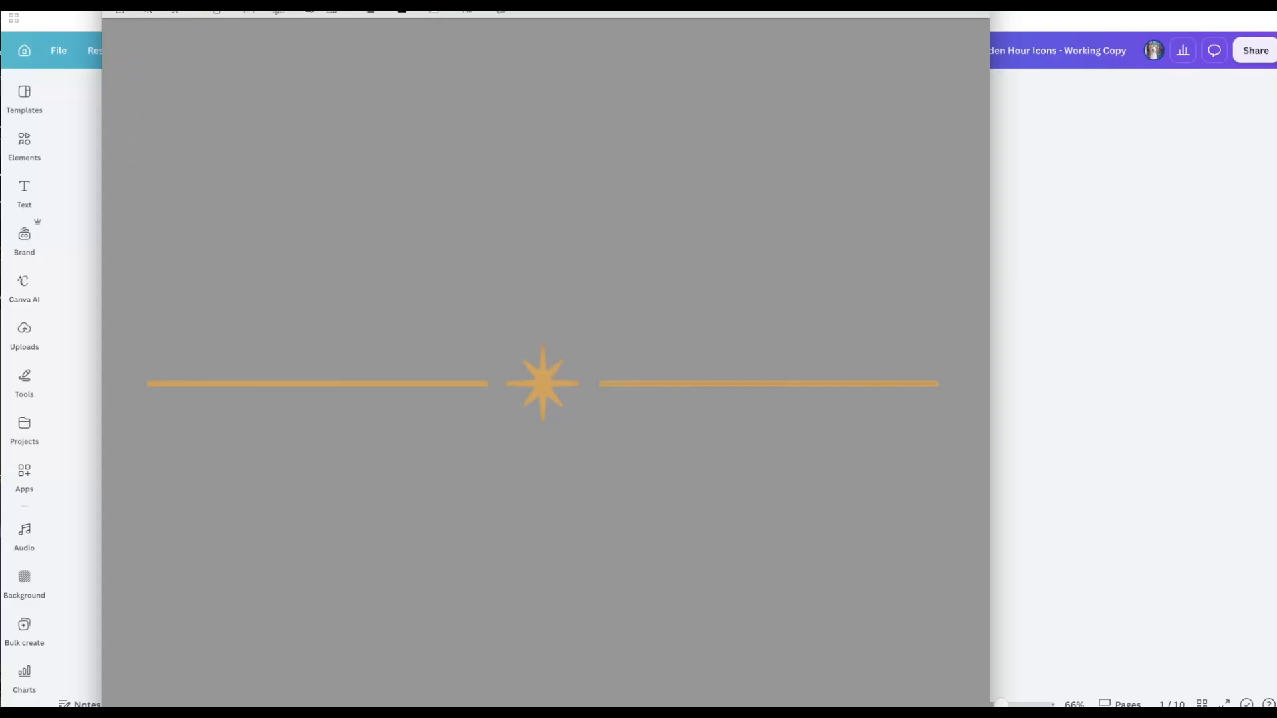
key(super+w)
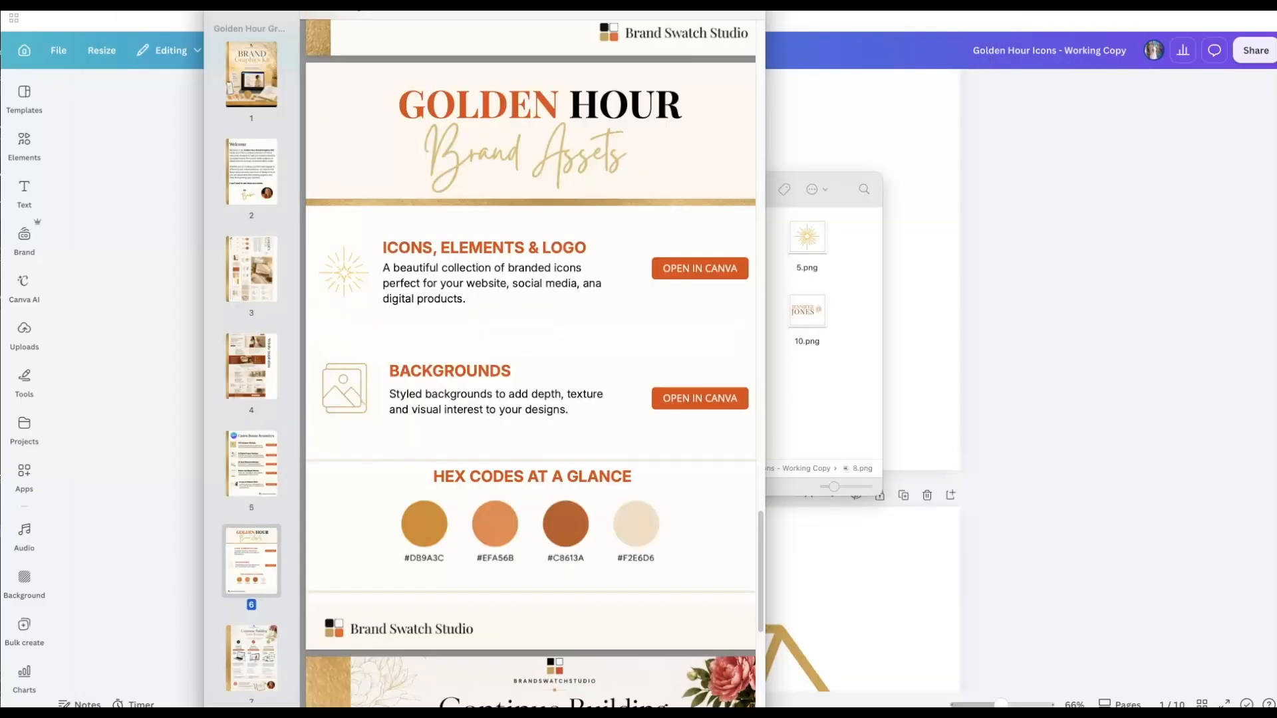
click(817, 392)
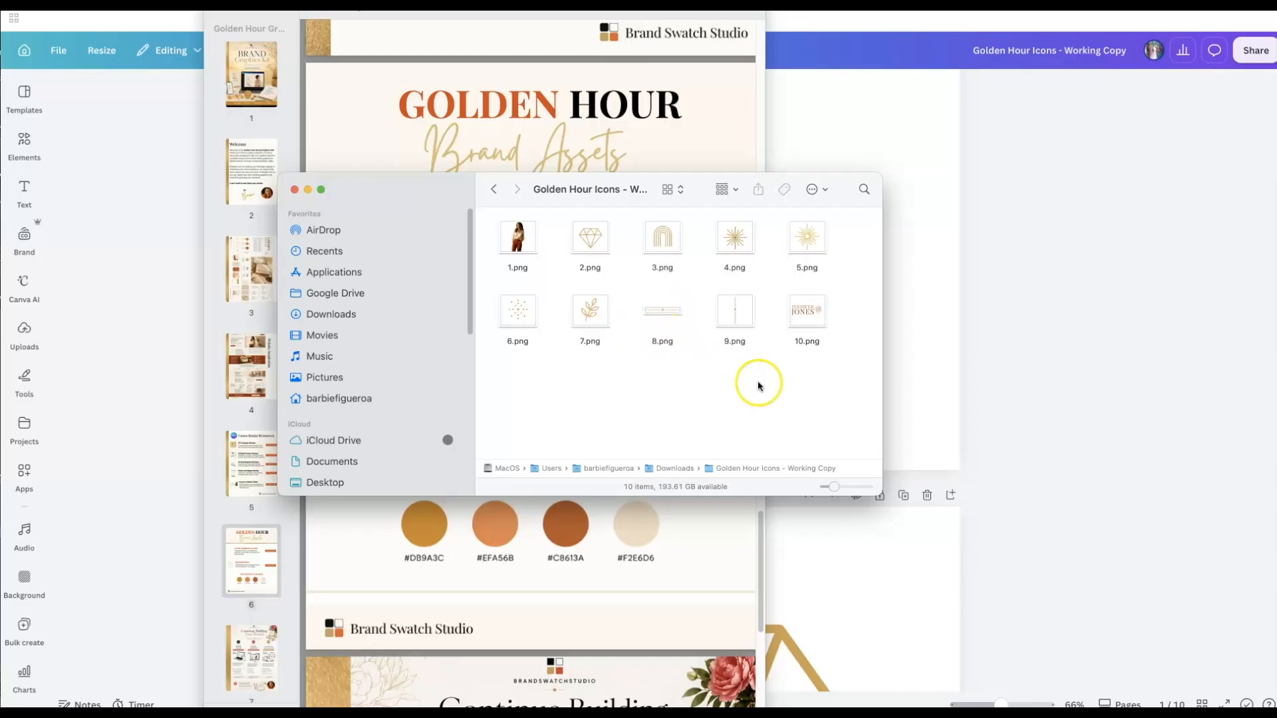
- Crop 9.png tightly around its orange line and diamond
click(740, 317)
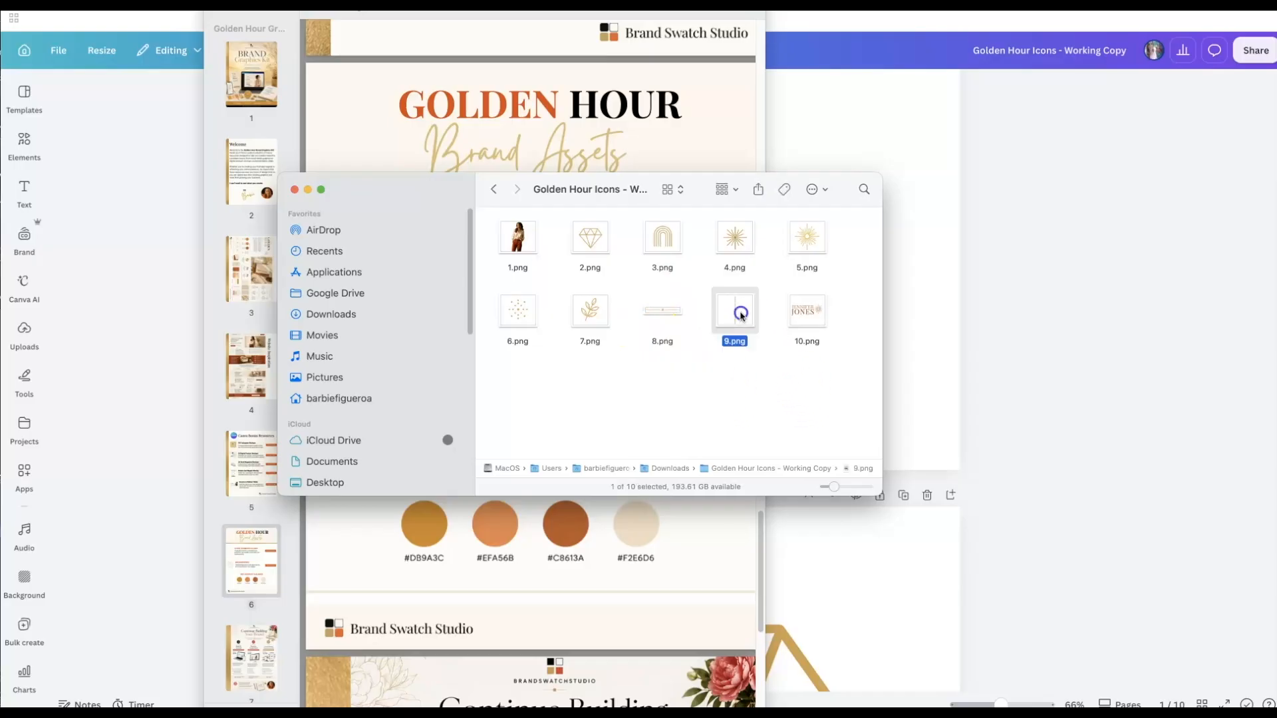
key(space)
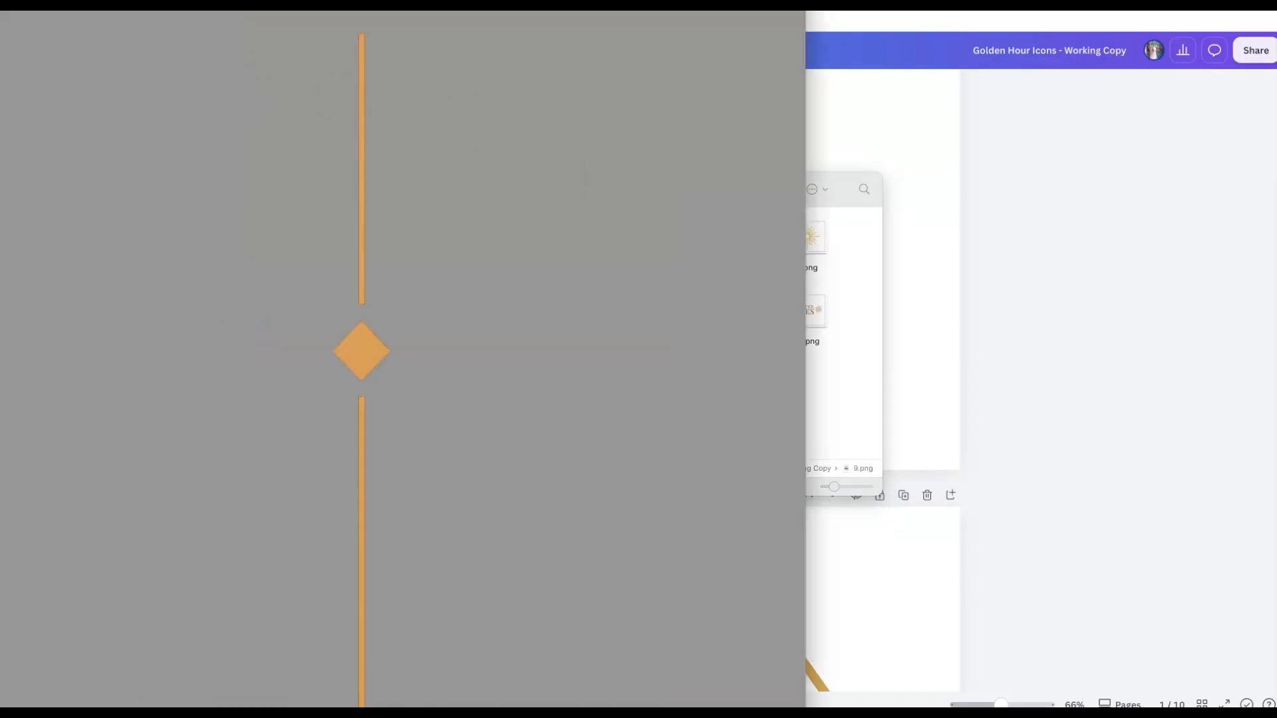
drag(399, 28, 520, 535)
drag(503, 619, 500, 632)
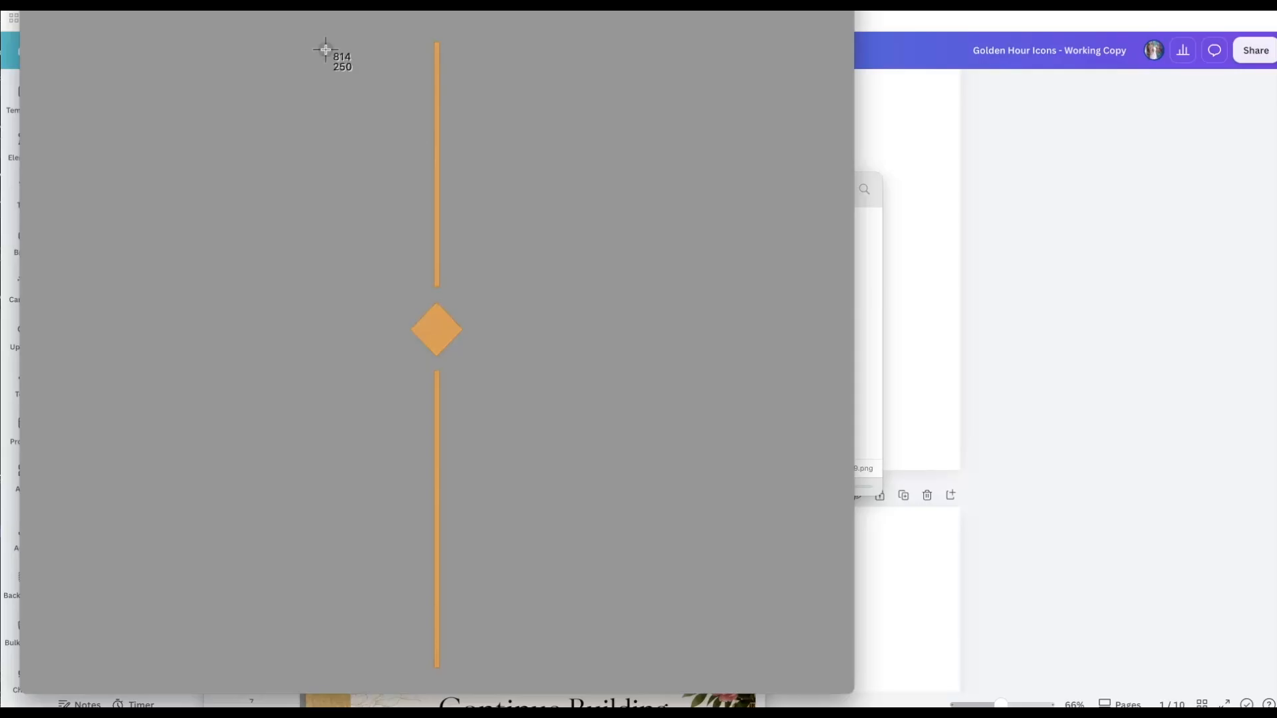
drag(384, 26, 488, 52)
drag(397, 26, 488, 679)
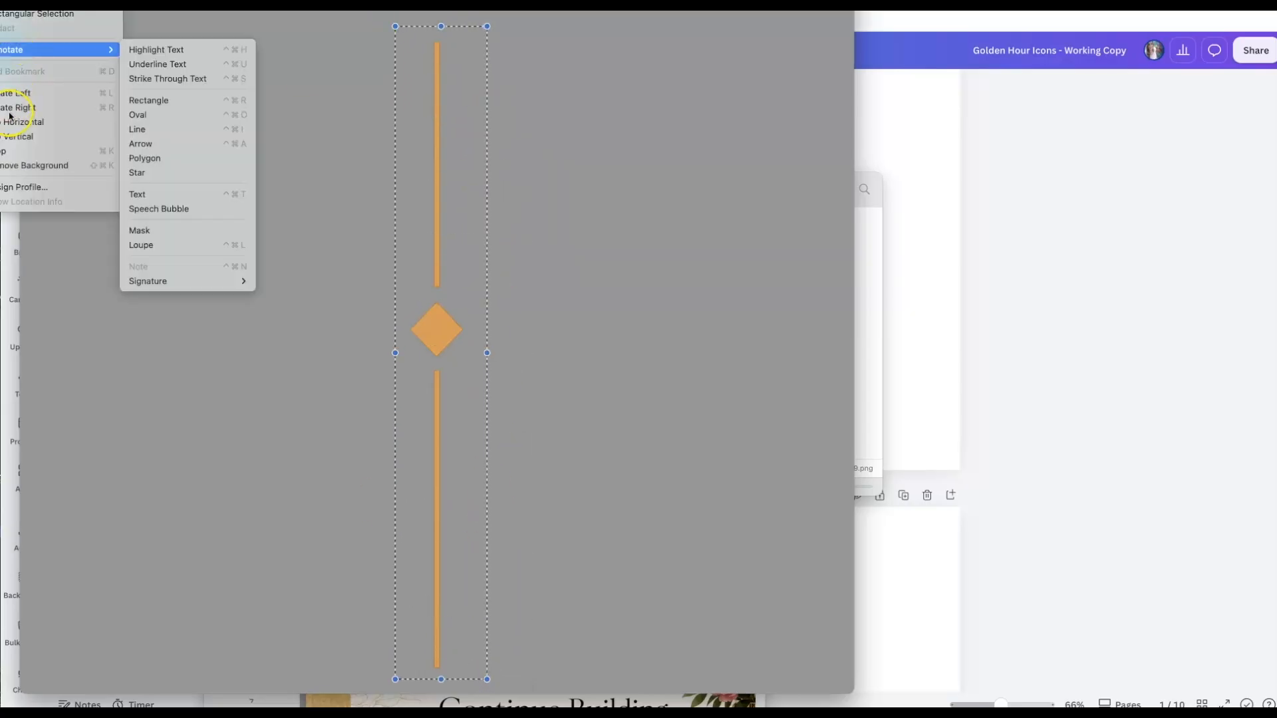
click(450, 126)
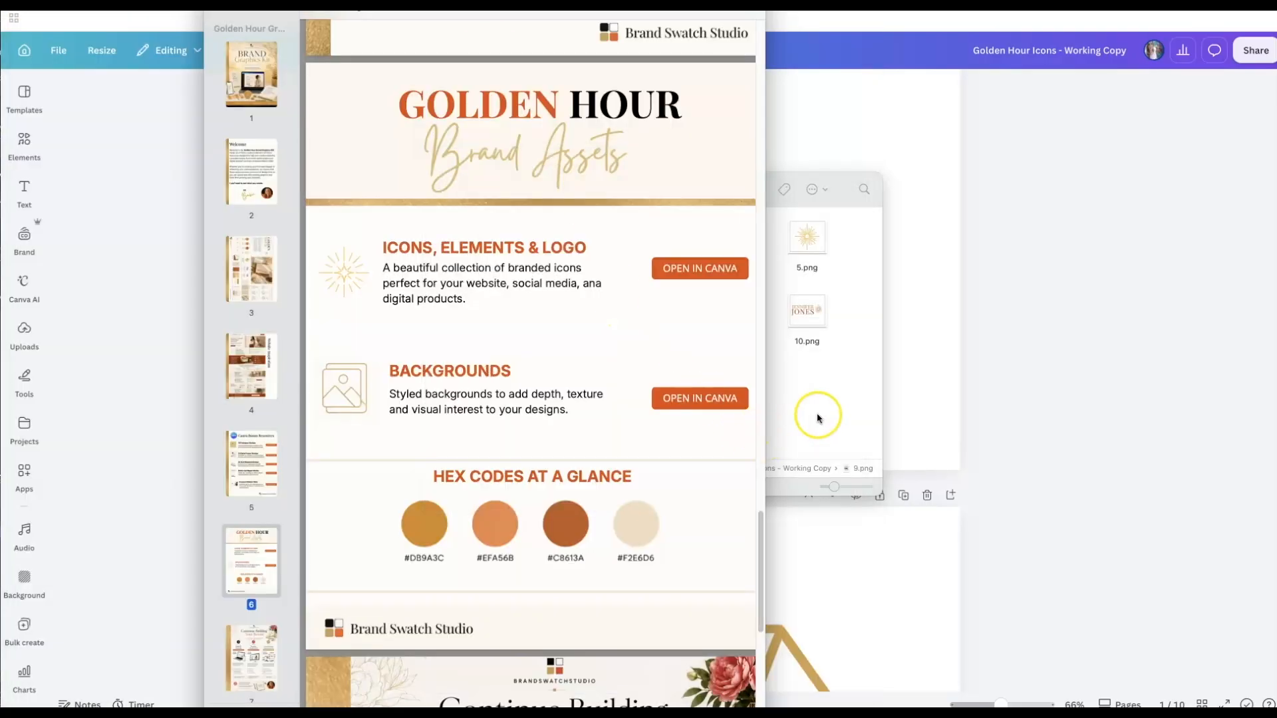
click(801, 312)
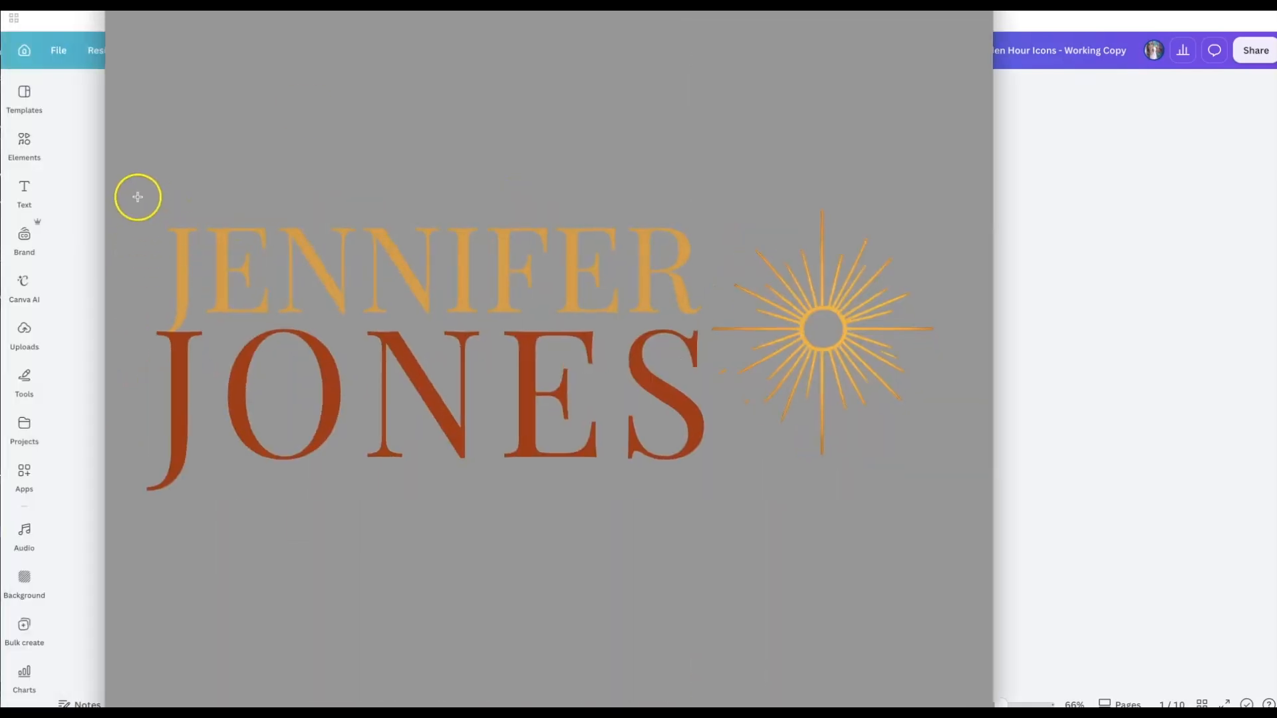
drag(128, 173, 952, 521)
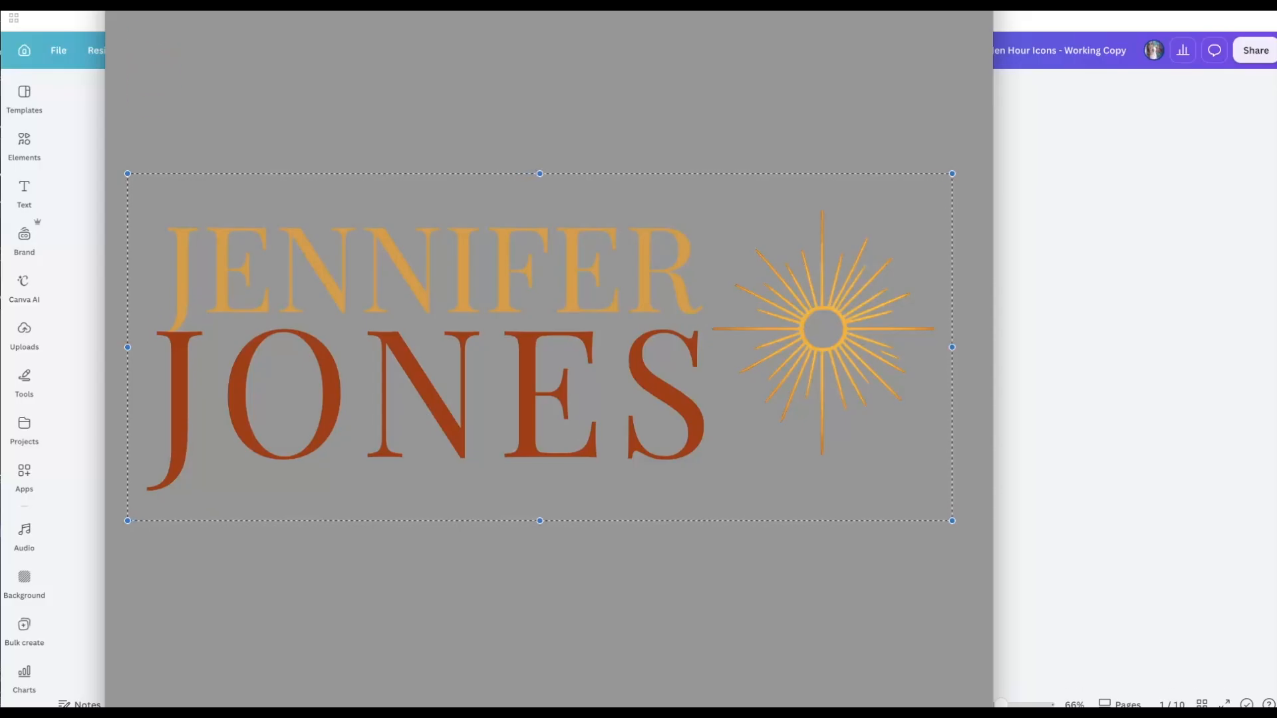
click(26, 5)
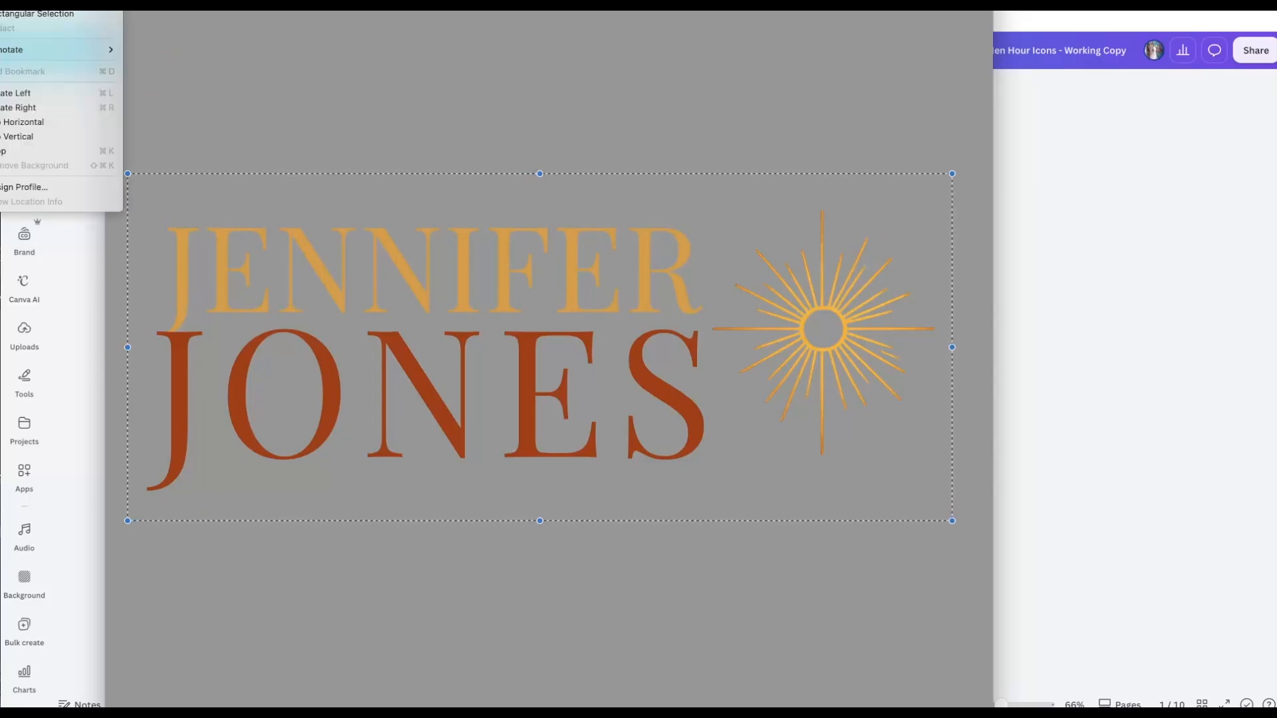
click(18, 151)
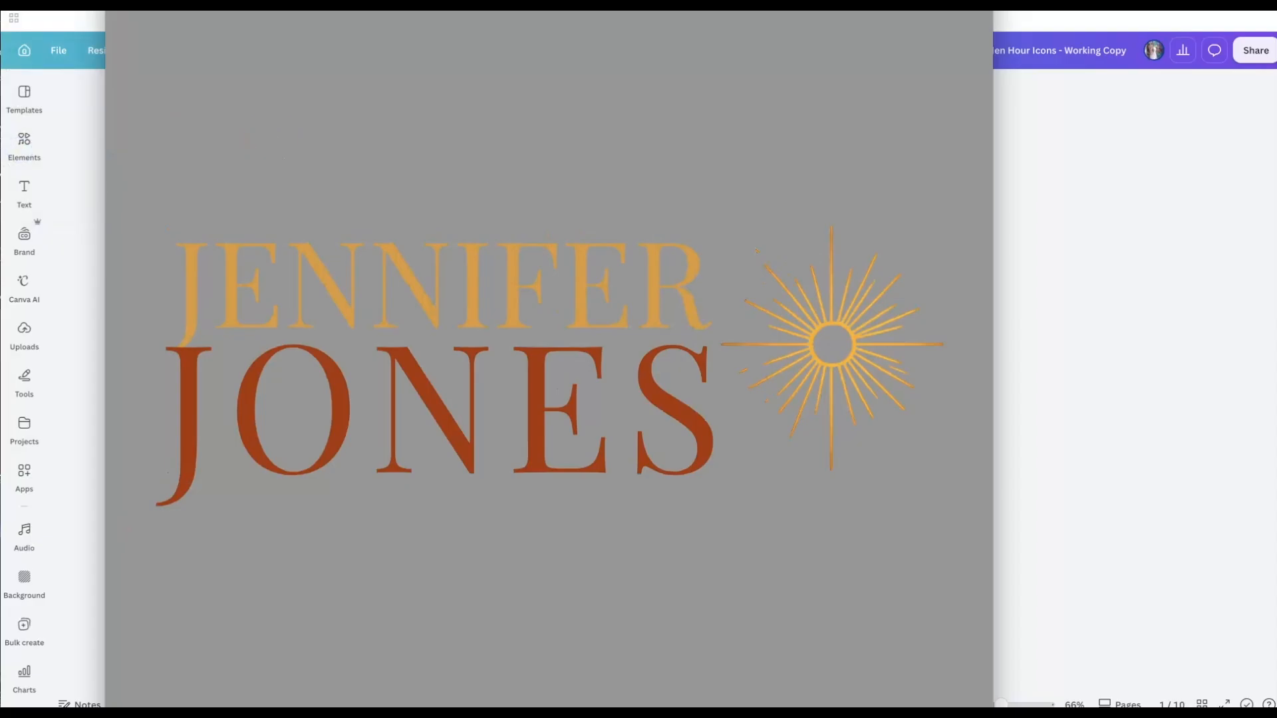
key(super+w)
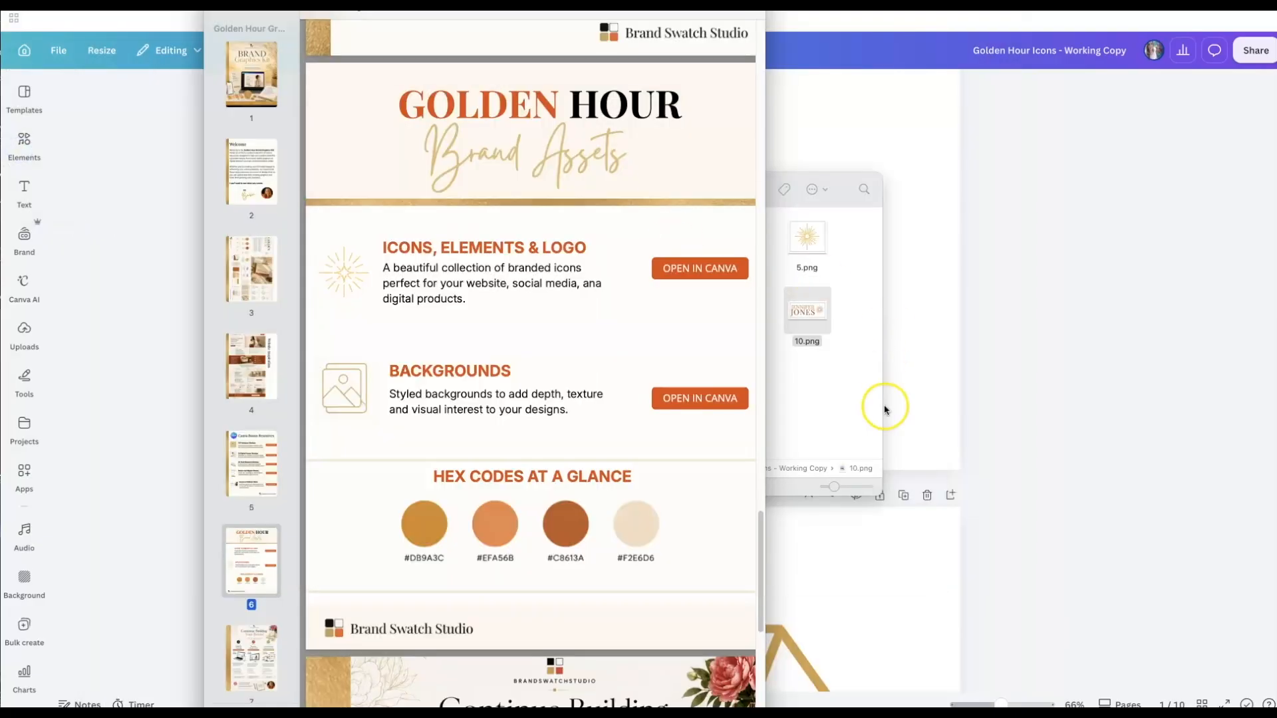
click(844, 419)
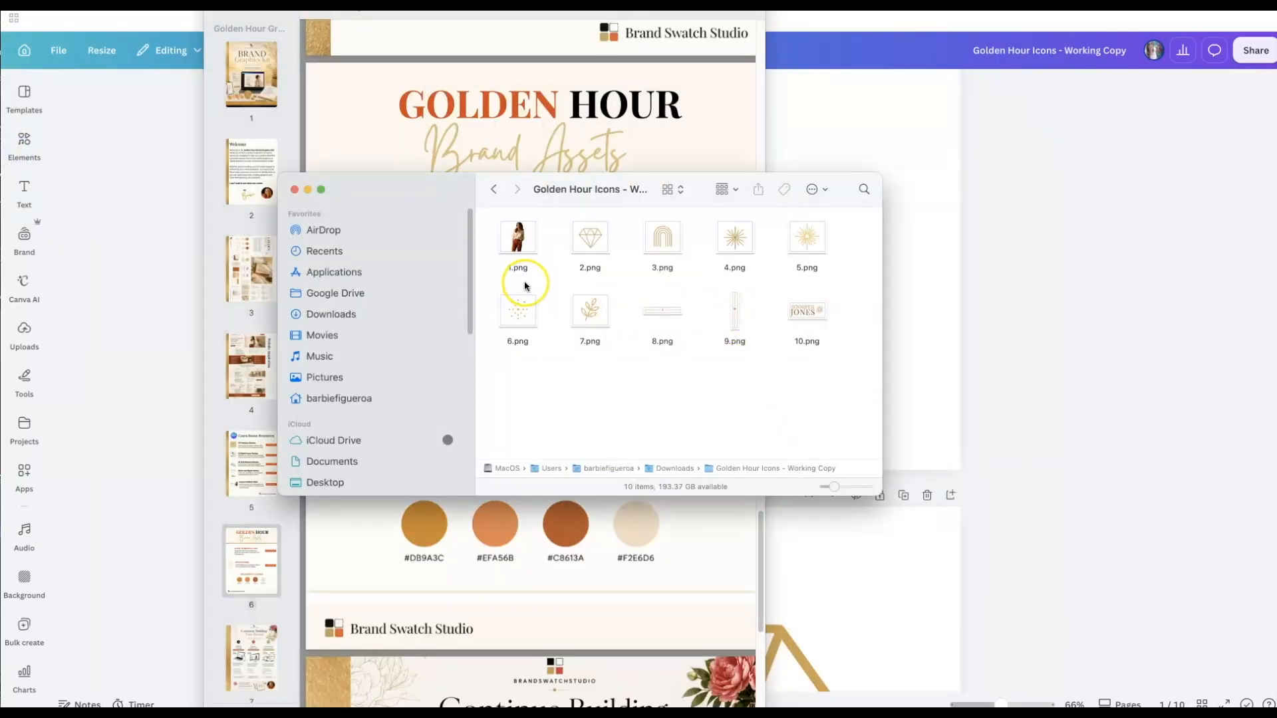
- Crop the 1.png portrait narrower around the woman's figure and close it
double_click(510, 230)
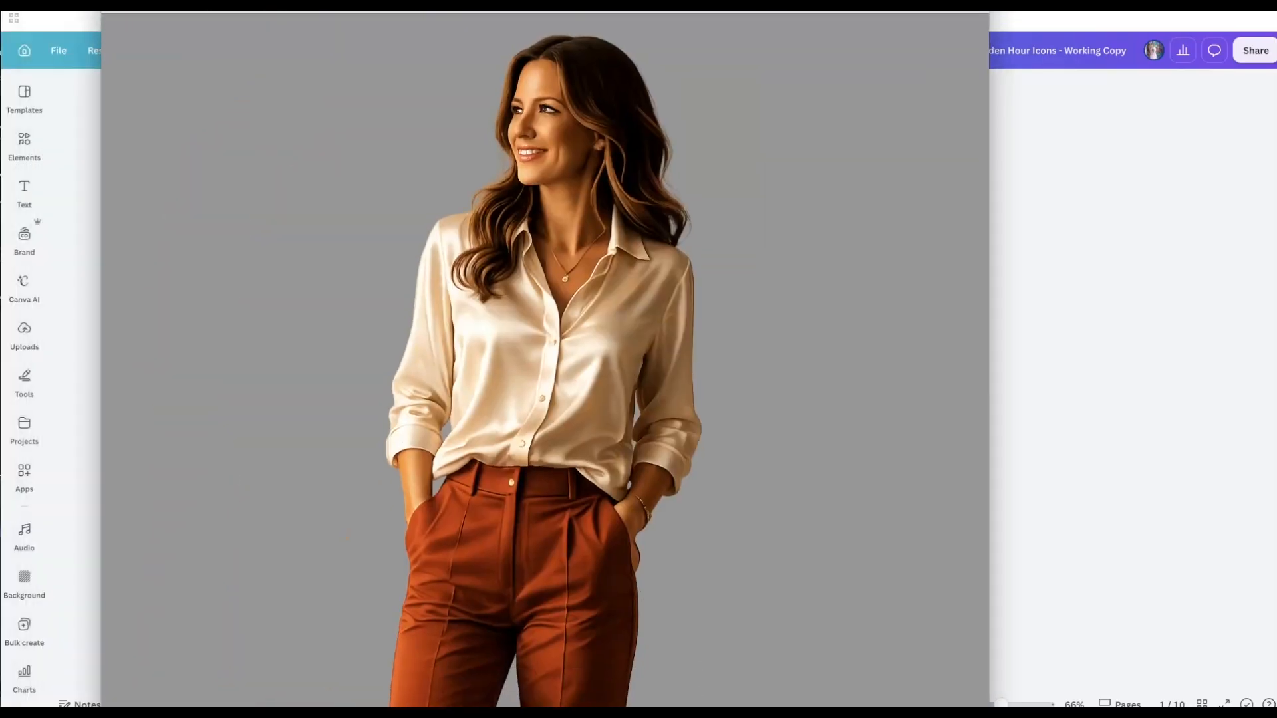
click(854, 613)
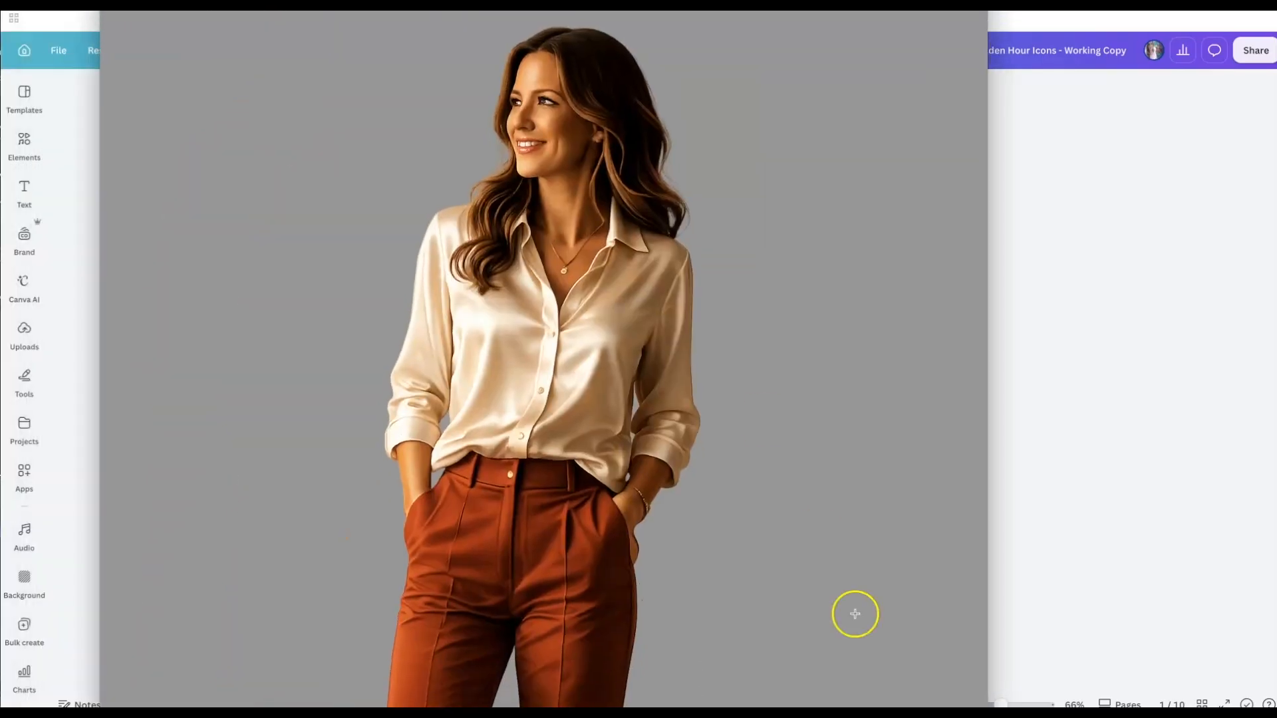
drag(986, 707, 916, 665)
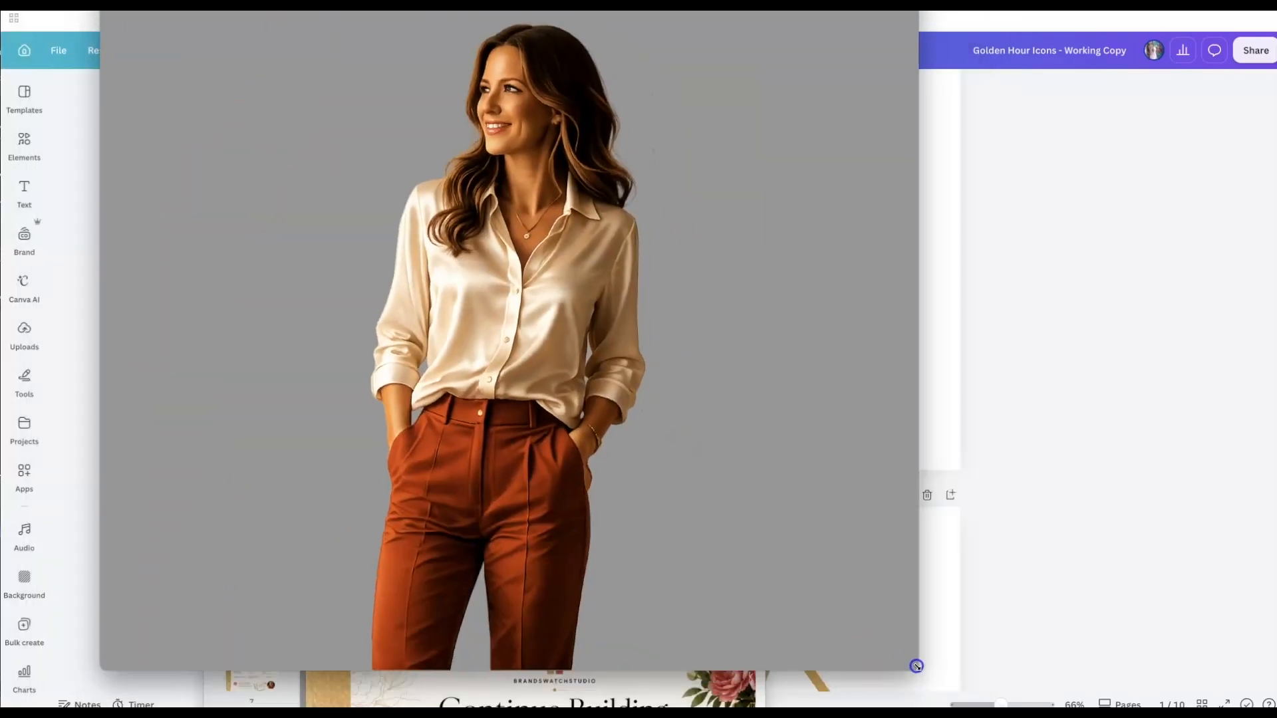
mouse_move(407, 30)
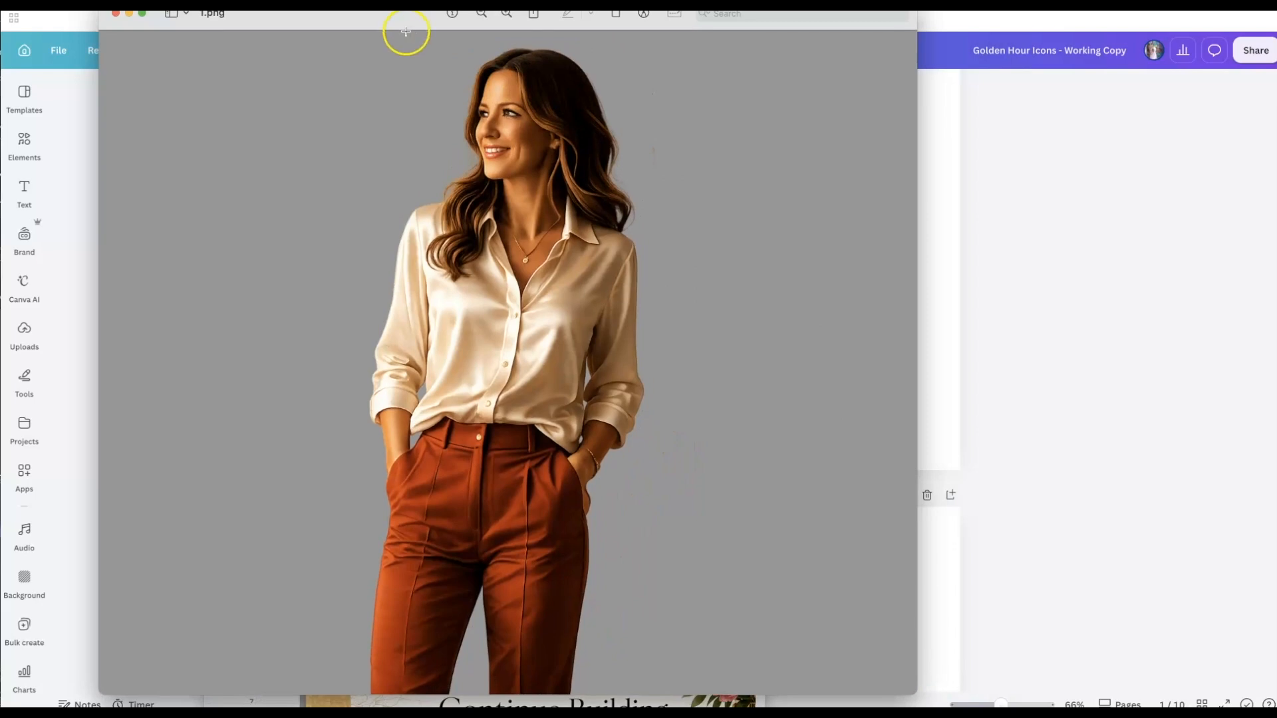
drag(604, 51, 667, 695)
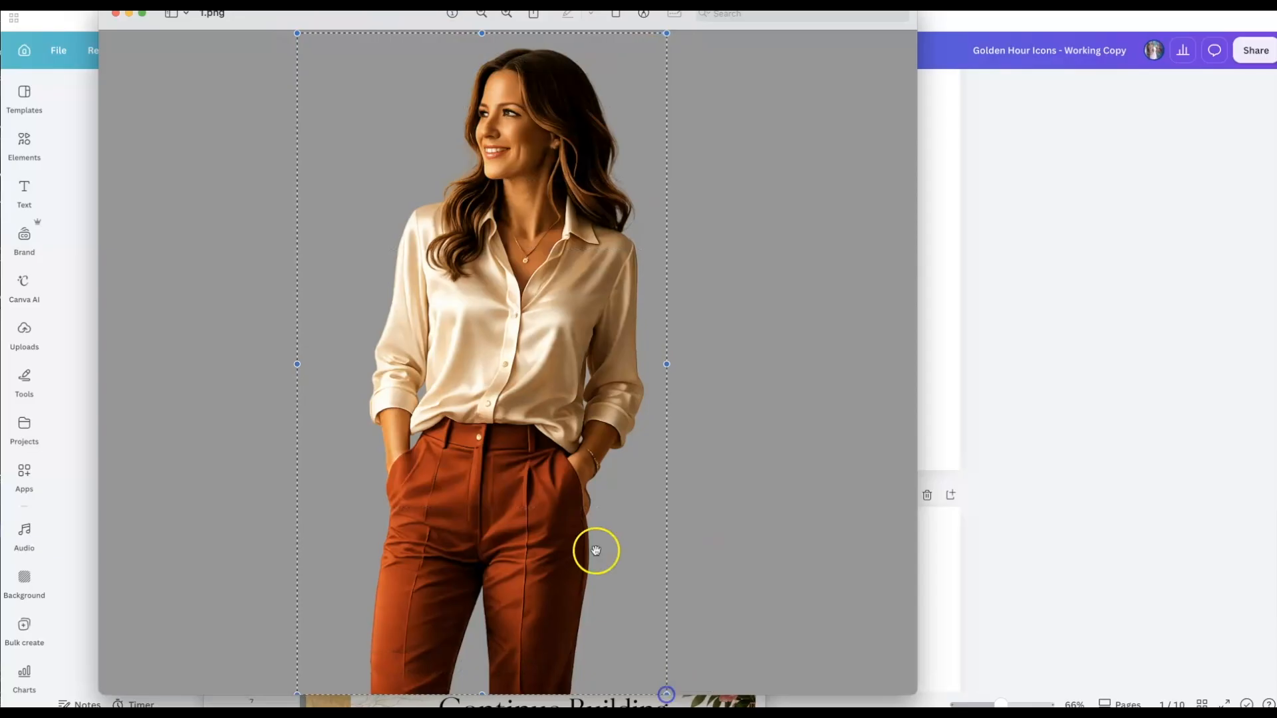
drag(298, 364, 312, 364)
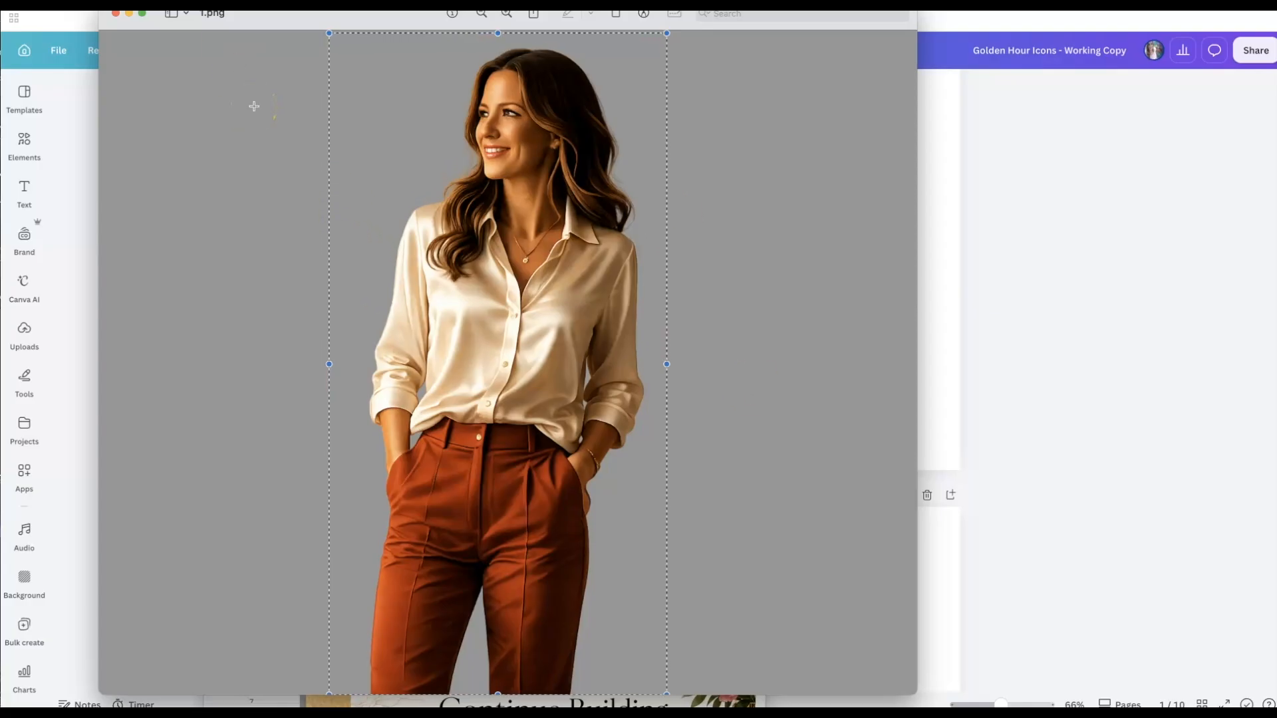
click(4, 6)
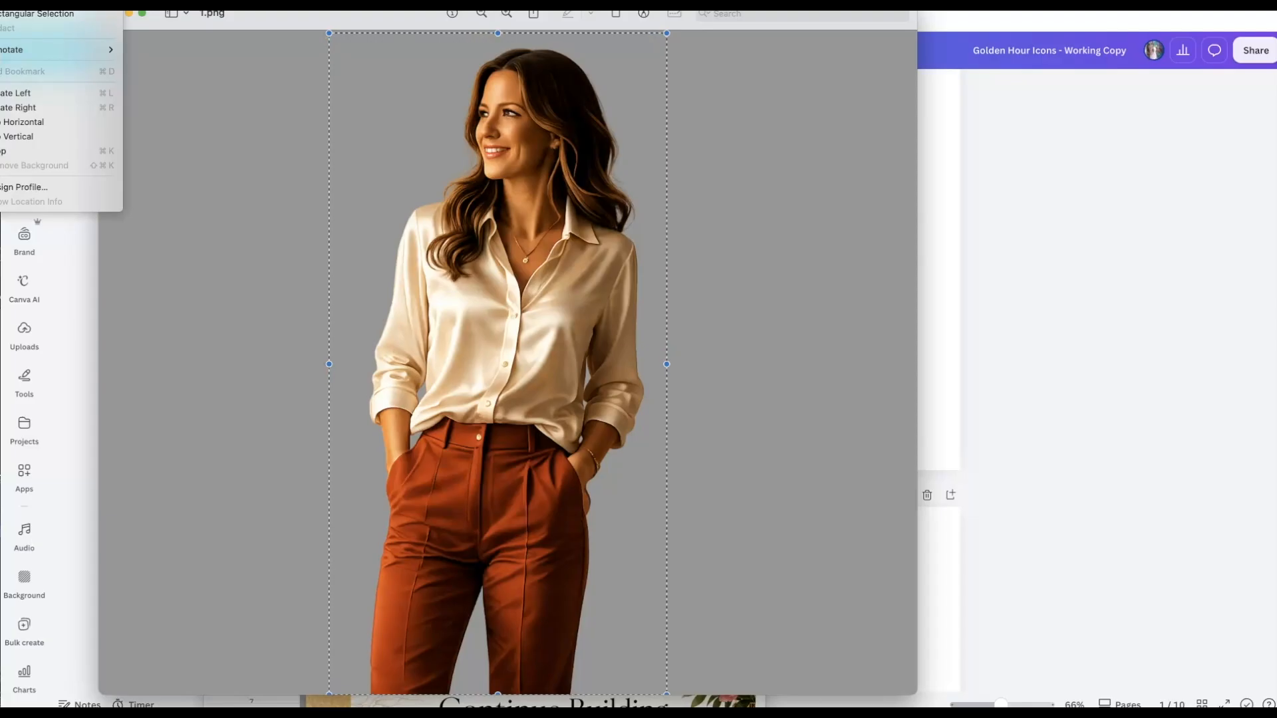
click(19, 151)
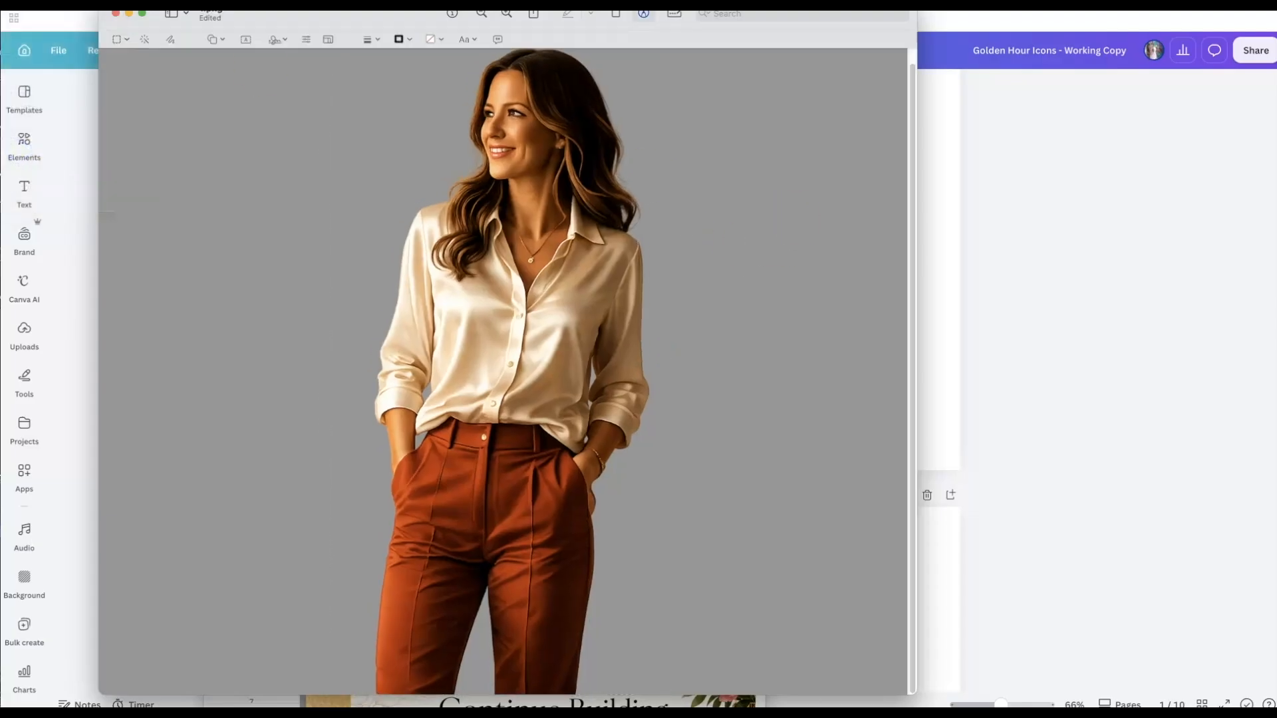
click(114, 14)
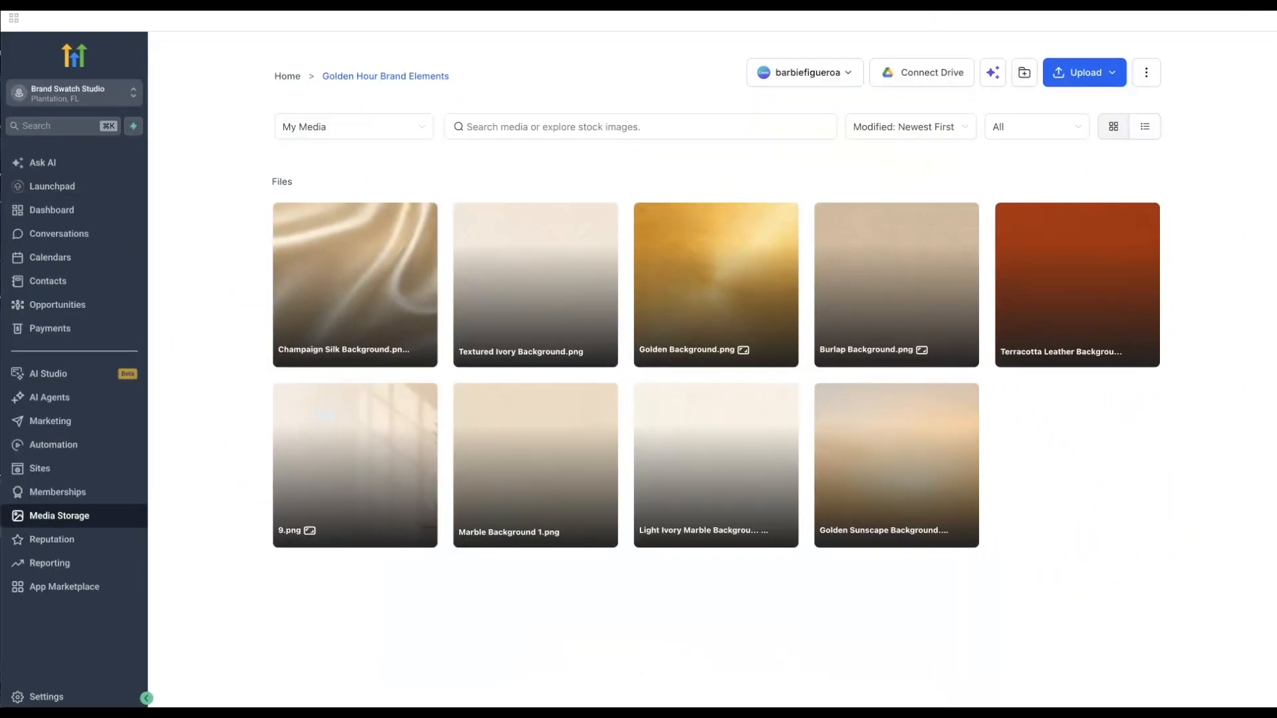
- Upload all ten icon PNGs into the Golden Hour Brand Elements media folder
drag(1276, 193, 821, 230)
drag(1145, 430, 354, 592)
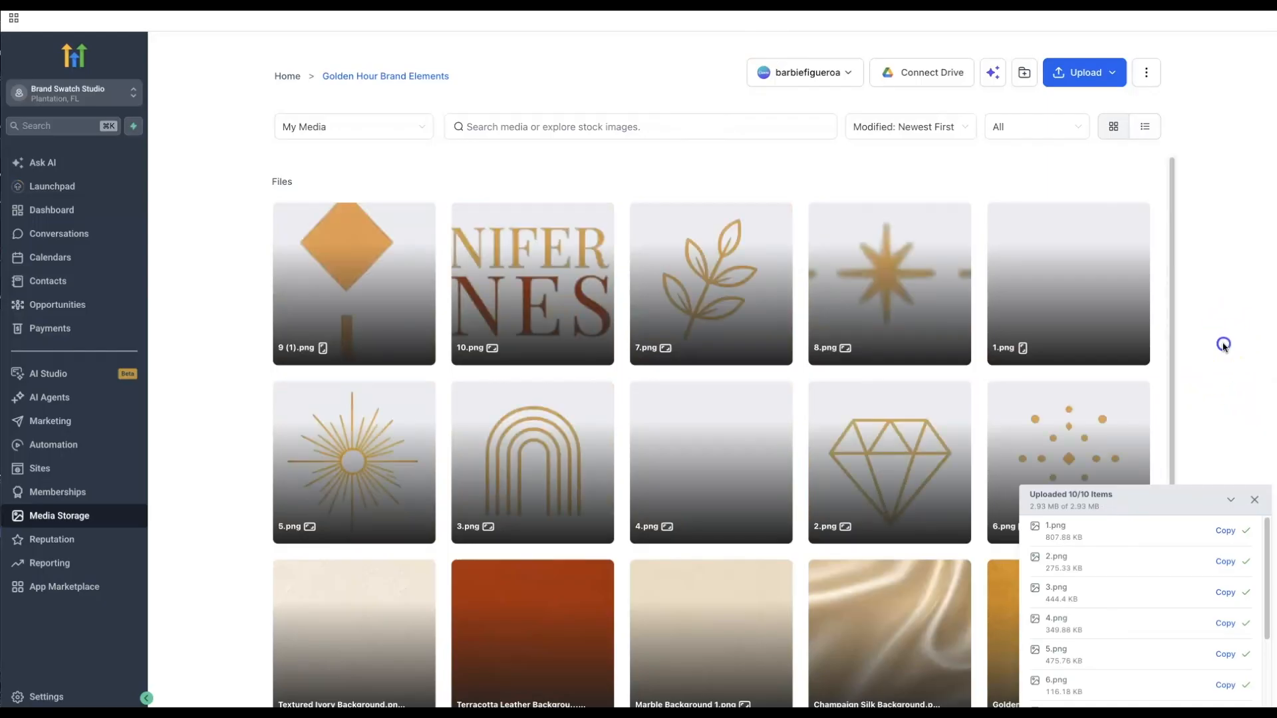
click(1254, 499)
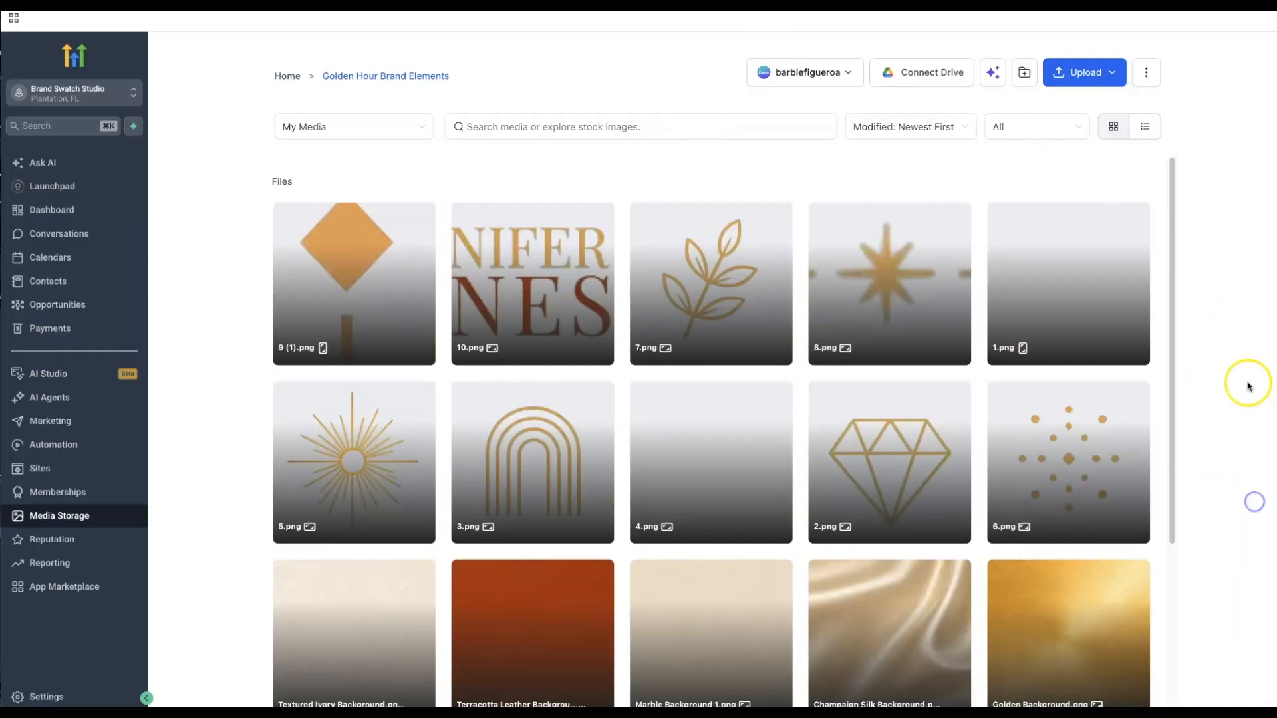
scroll(1172, 362, down, 5)
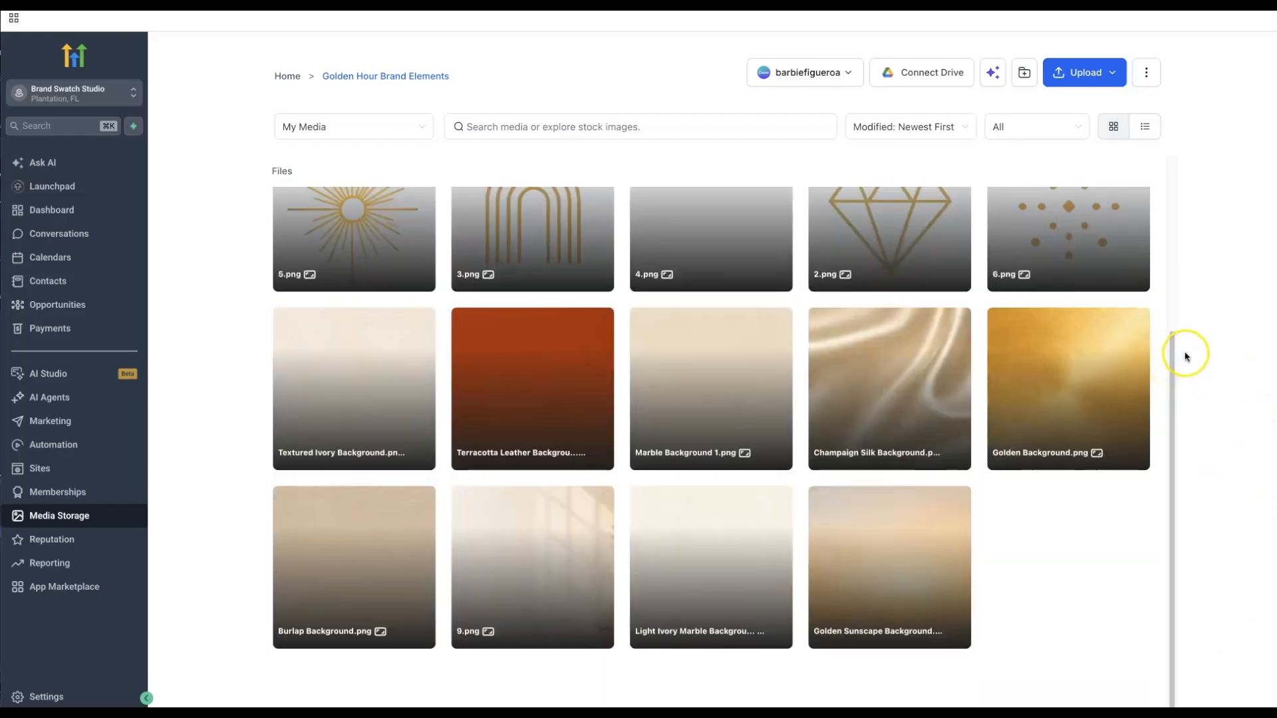
scroll(1185, 357, up, 5)
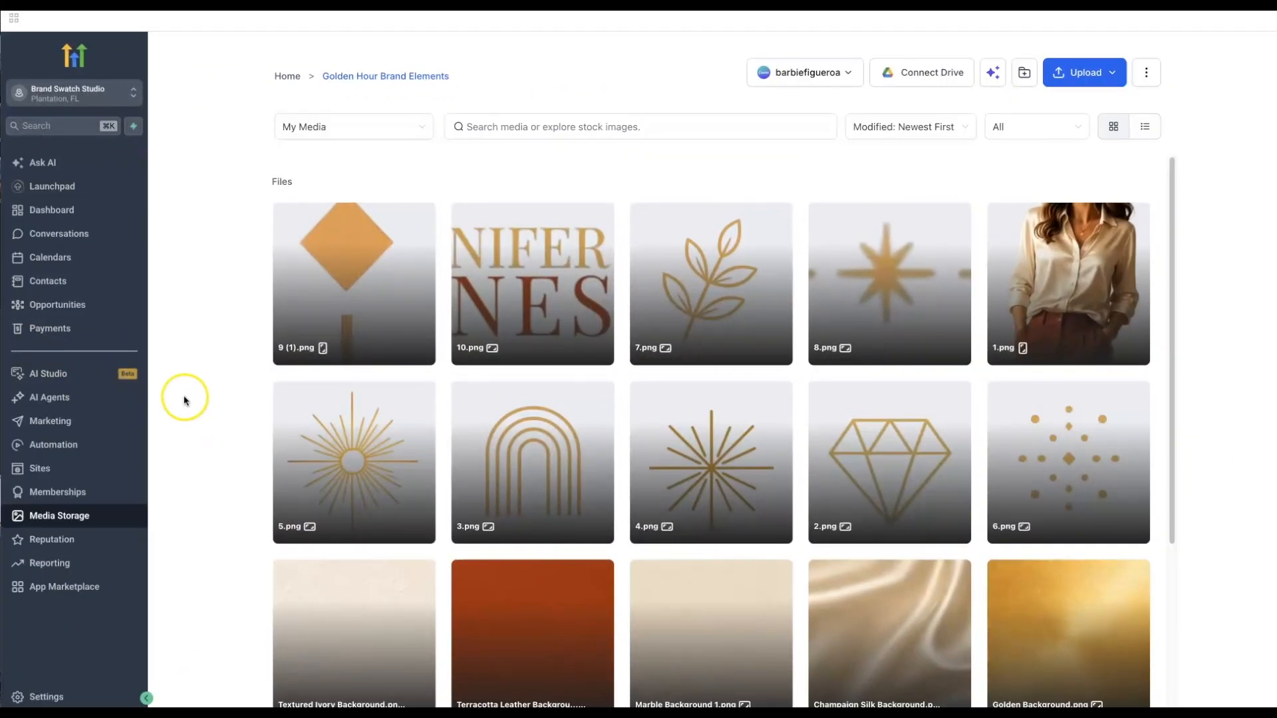
click(59, 423)
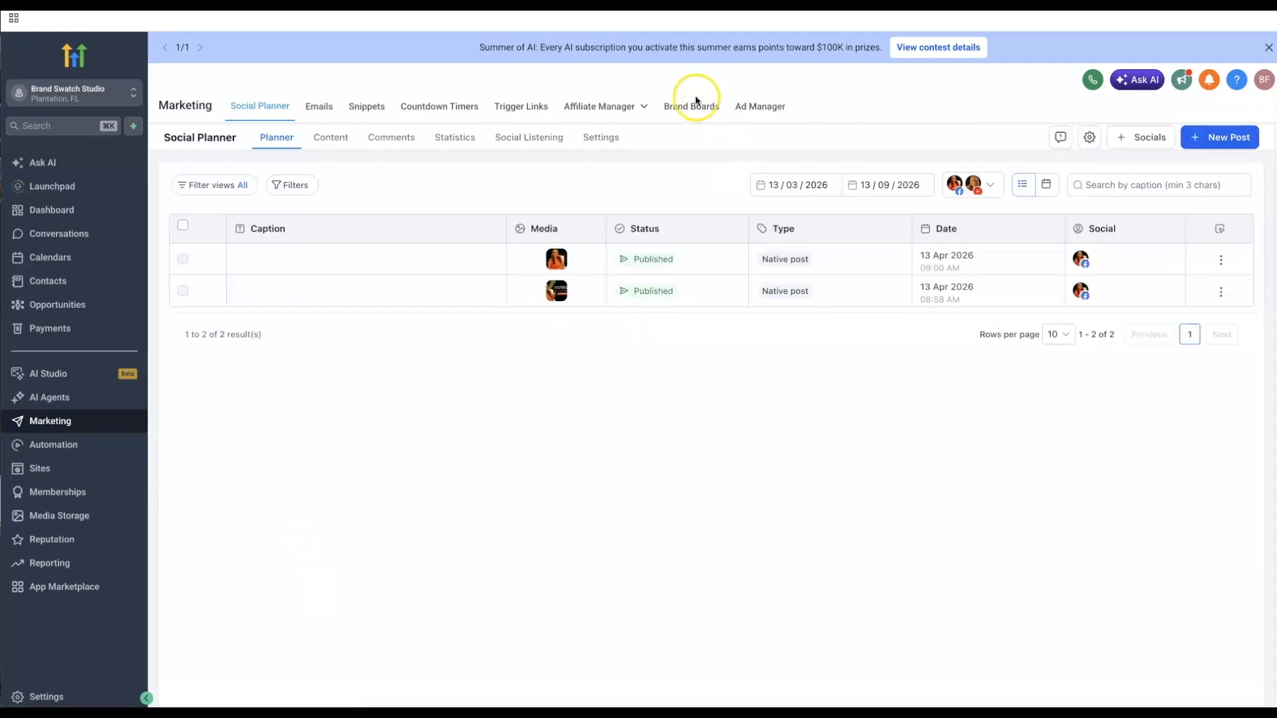
- Create a new brand board from scratch on the Brand Boards page
click(691, 108)
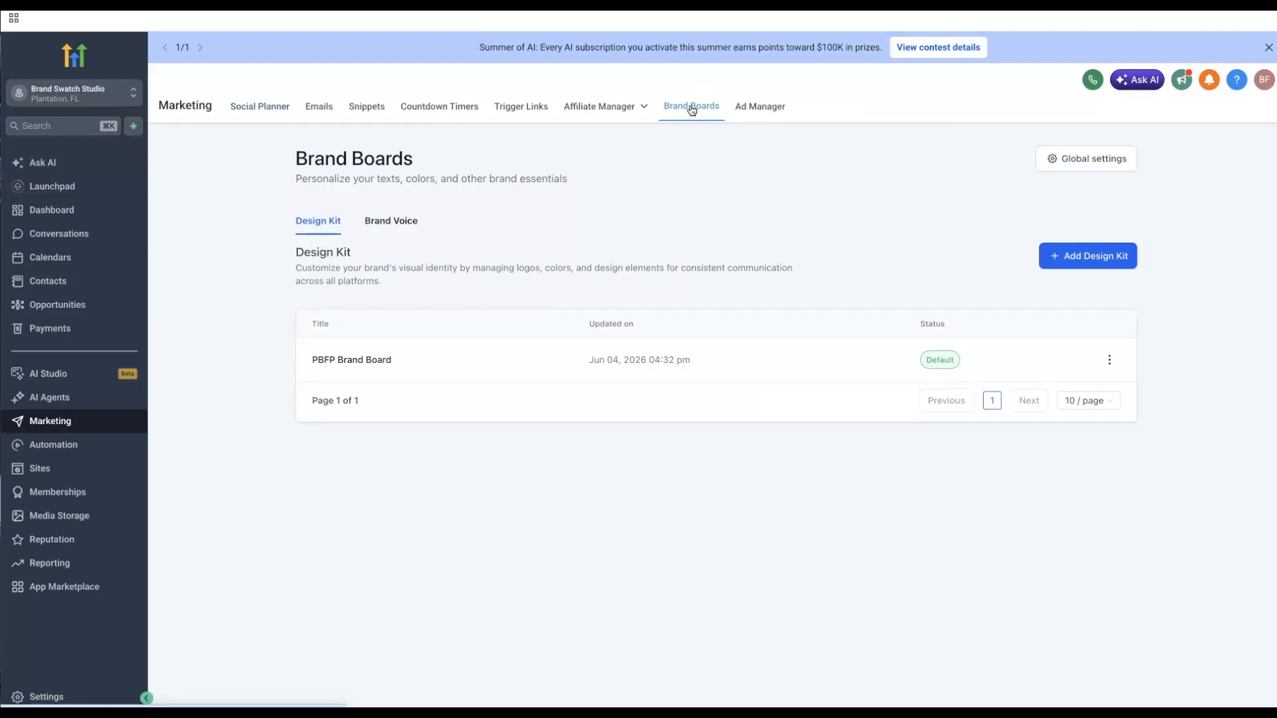
click(1101, 265)
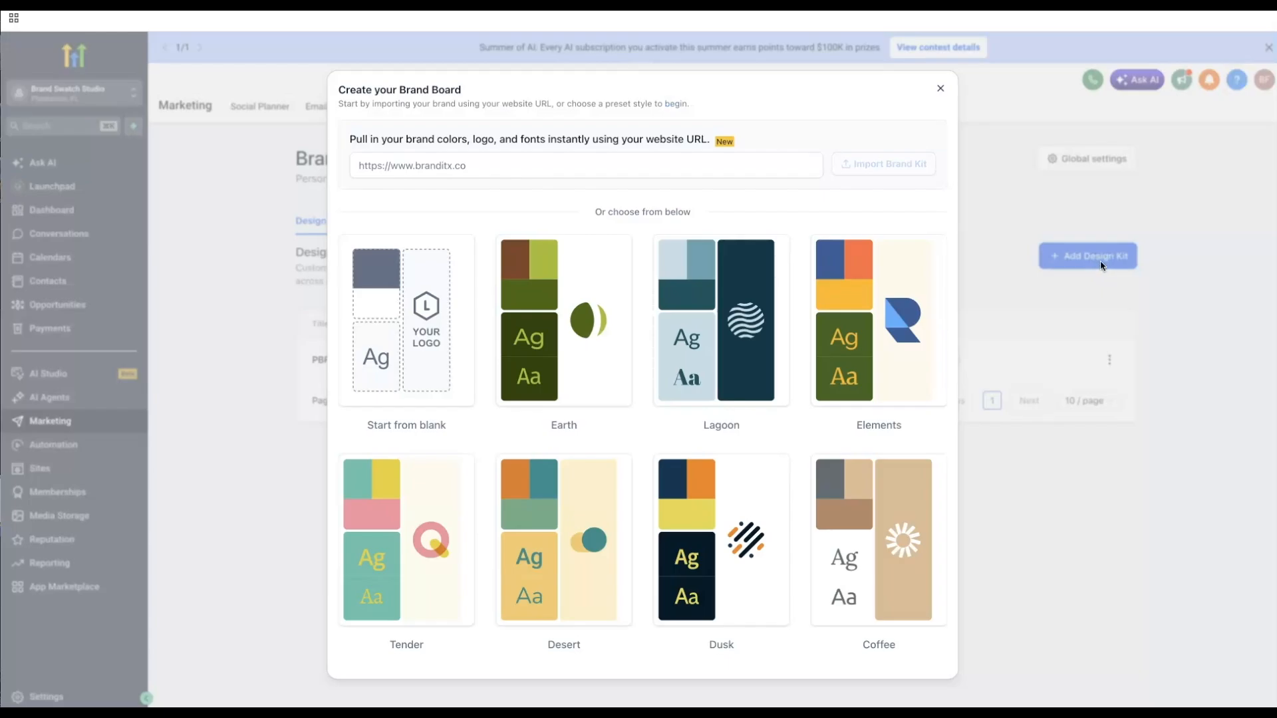
click(1024, 96)
mouse_move(413, 363)
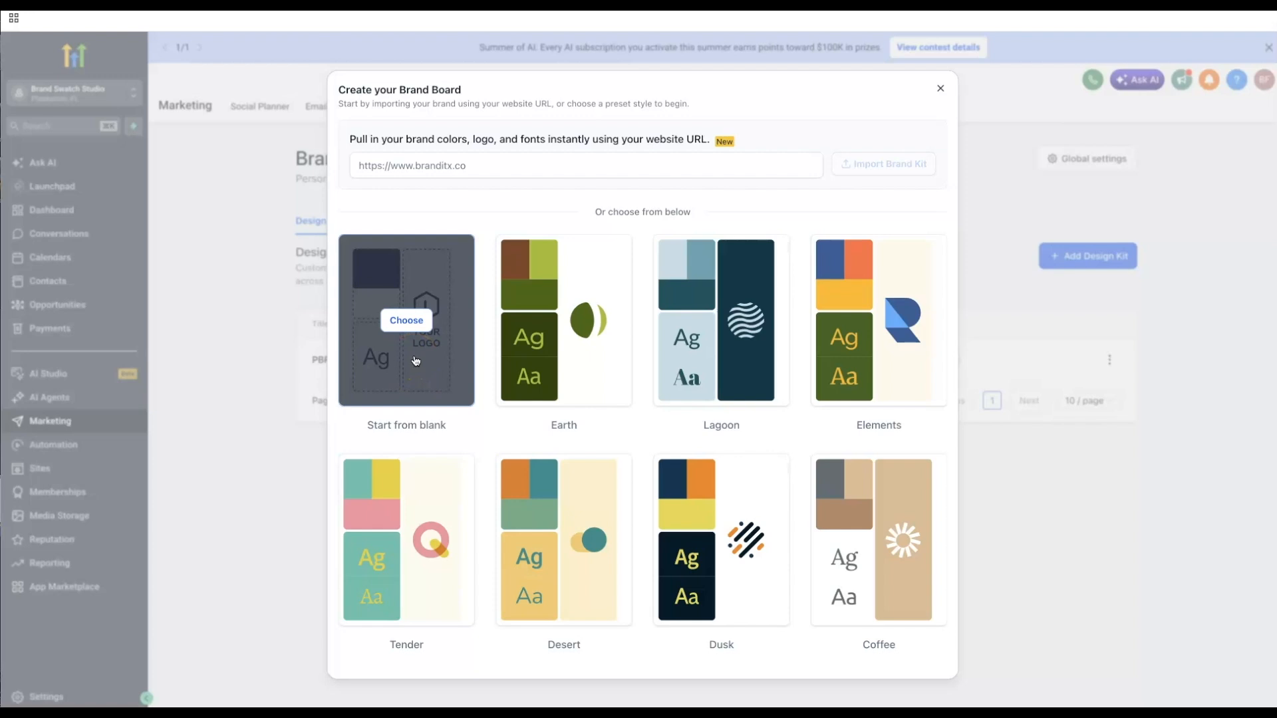
click(415, 359)
click(417, 324)
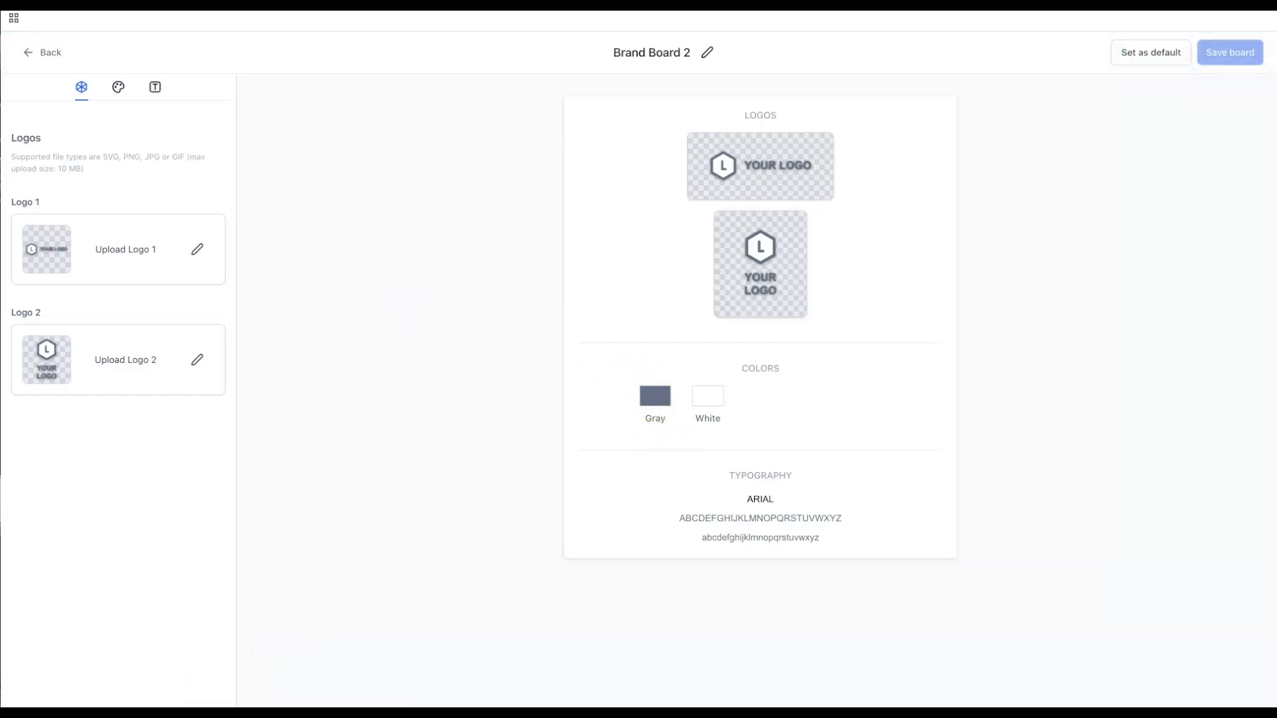
- Set Logo 1 to 10.png from the Golden Hour Brand Elements folder
click(202, 264)
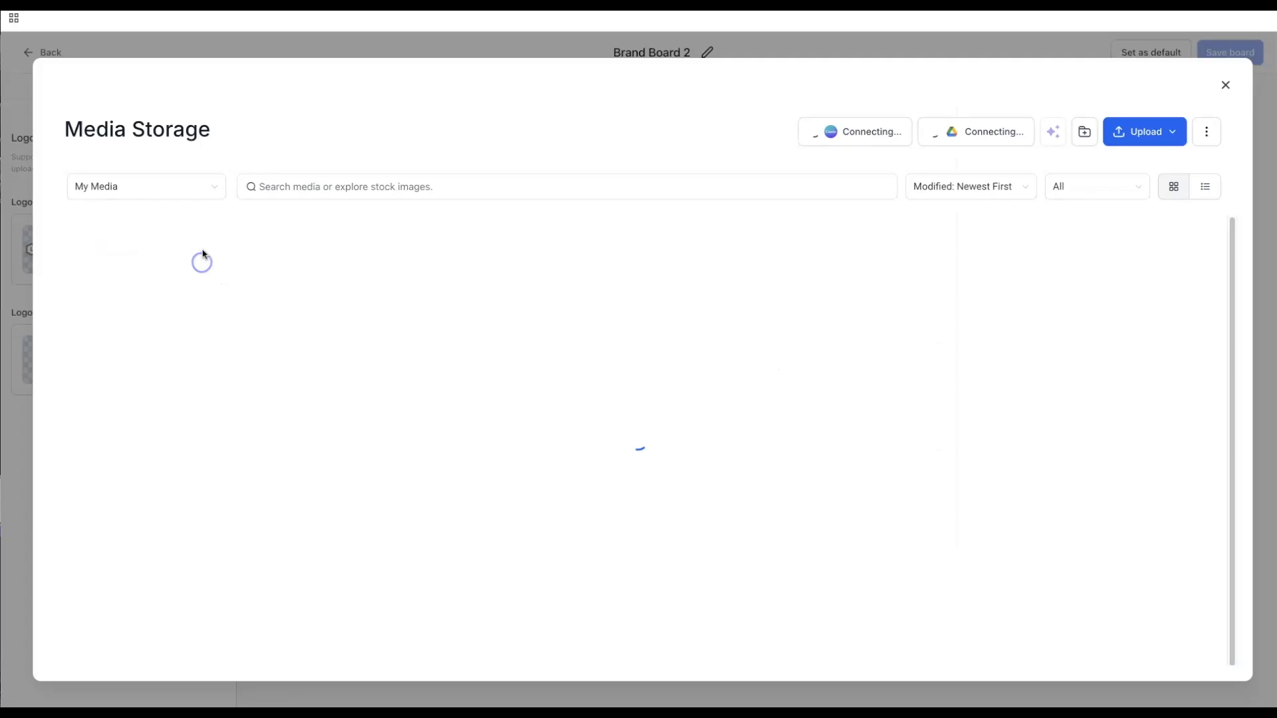
click(208, 268)
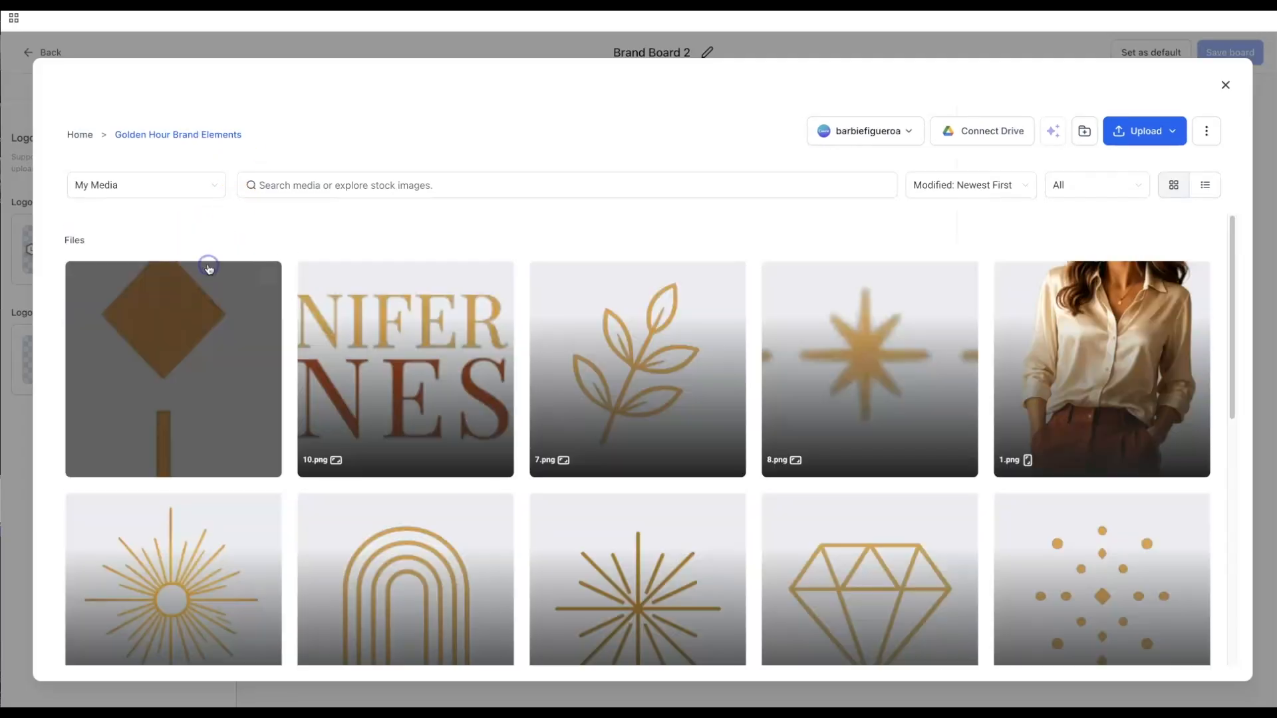
click(394, 395)
click(1200, 661)
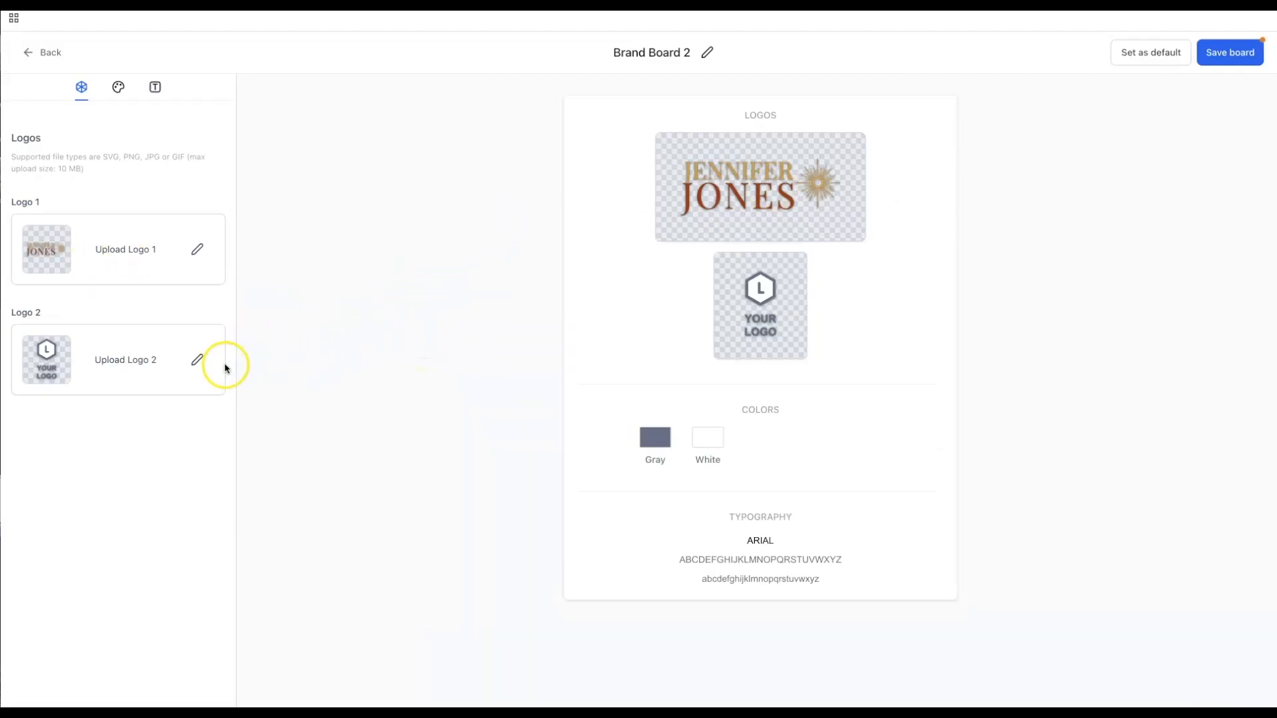
- Show the board's Gray and White colour entries and check the brand PDF's hex codes
click(118, 88)
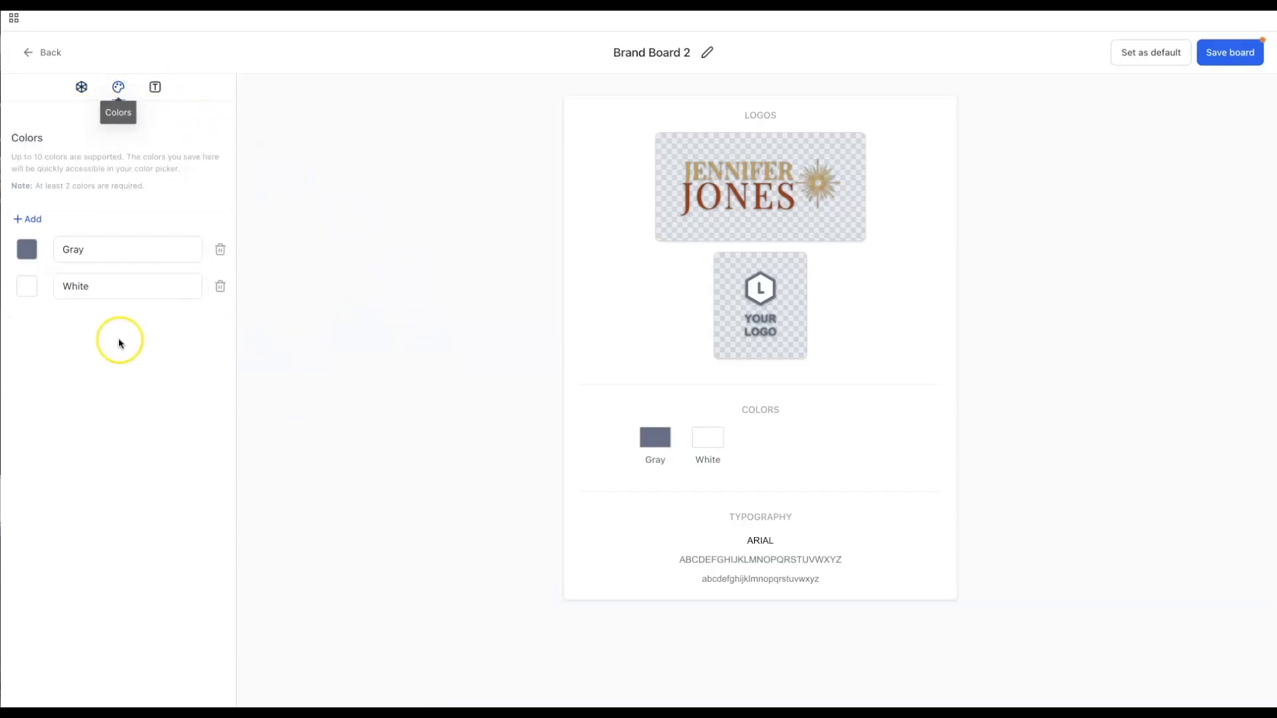
click(87, 251)
click(430, 339)
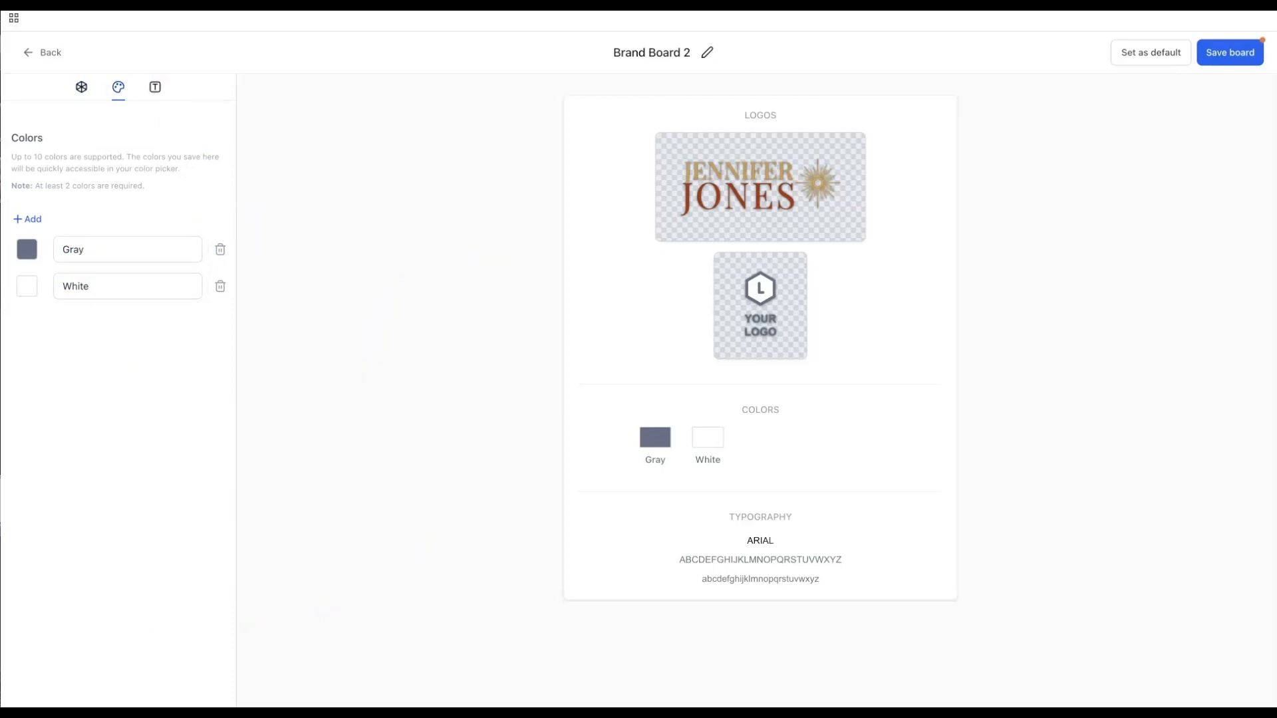
key(super+Tab)
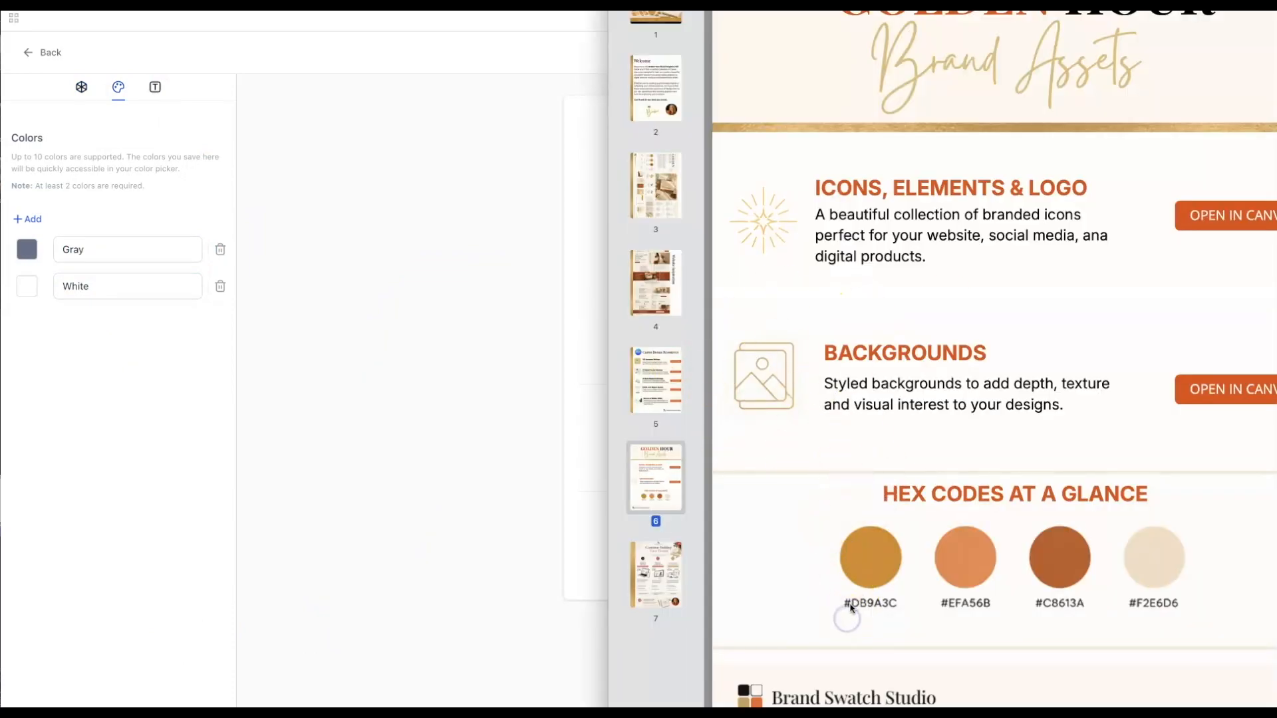
click(101, 250)
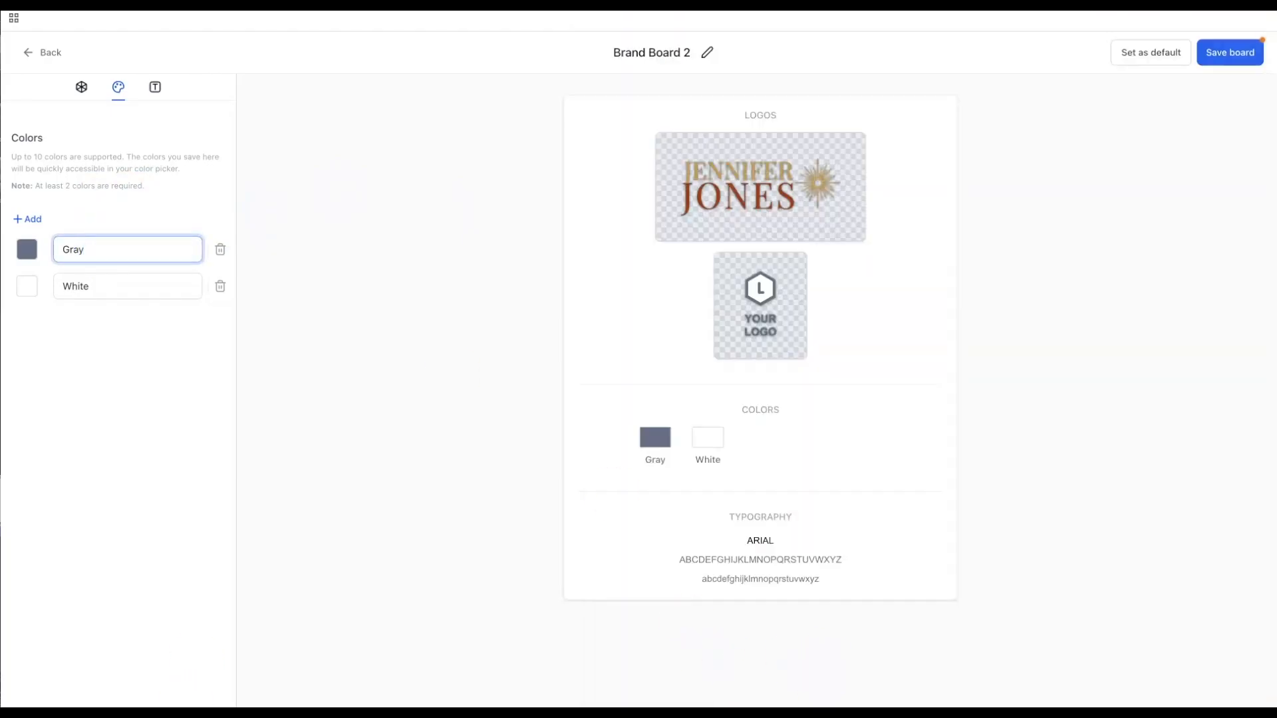
- Change the Gray colour to hex D89A3C and rename it Wheat Color
click(25, 255)
click(150, 382)
drag(134, 379, 120, 380)
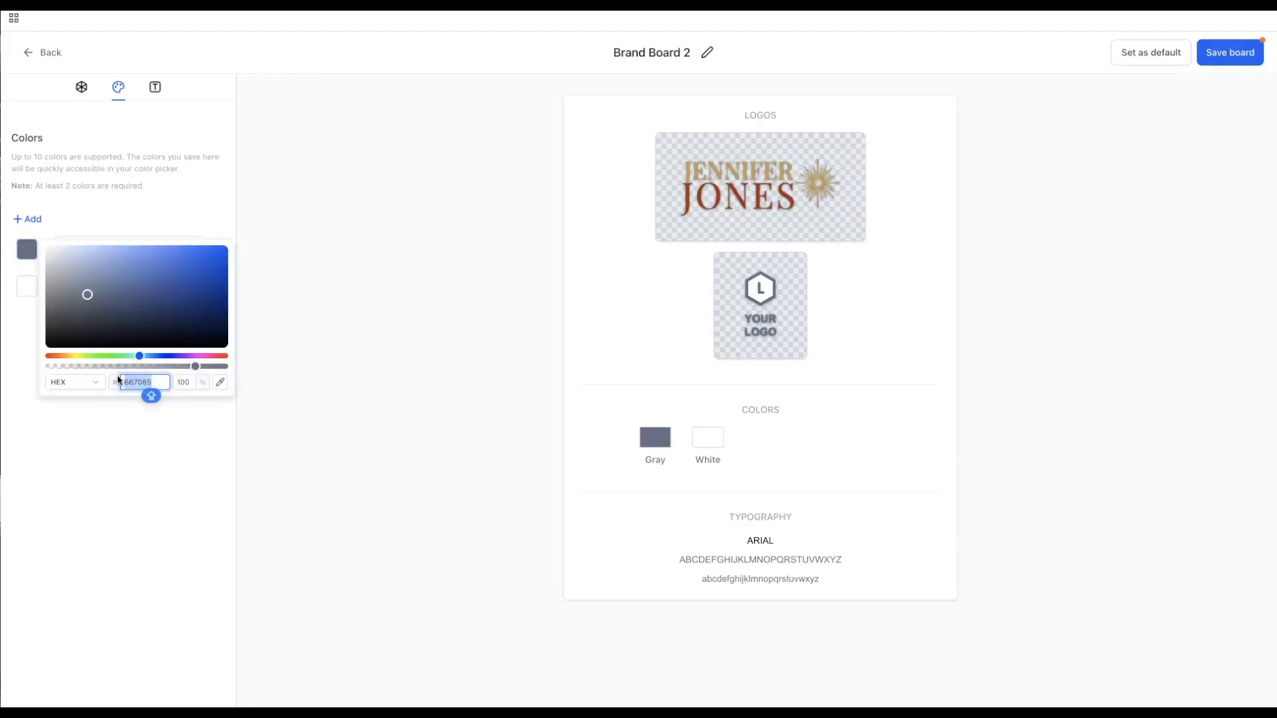
text(D)
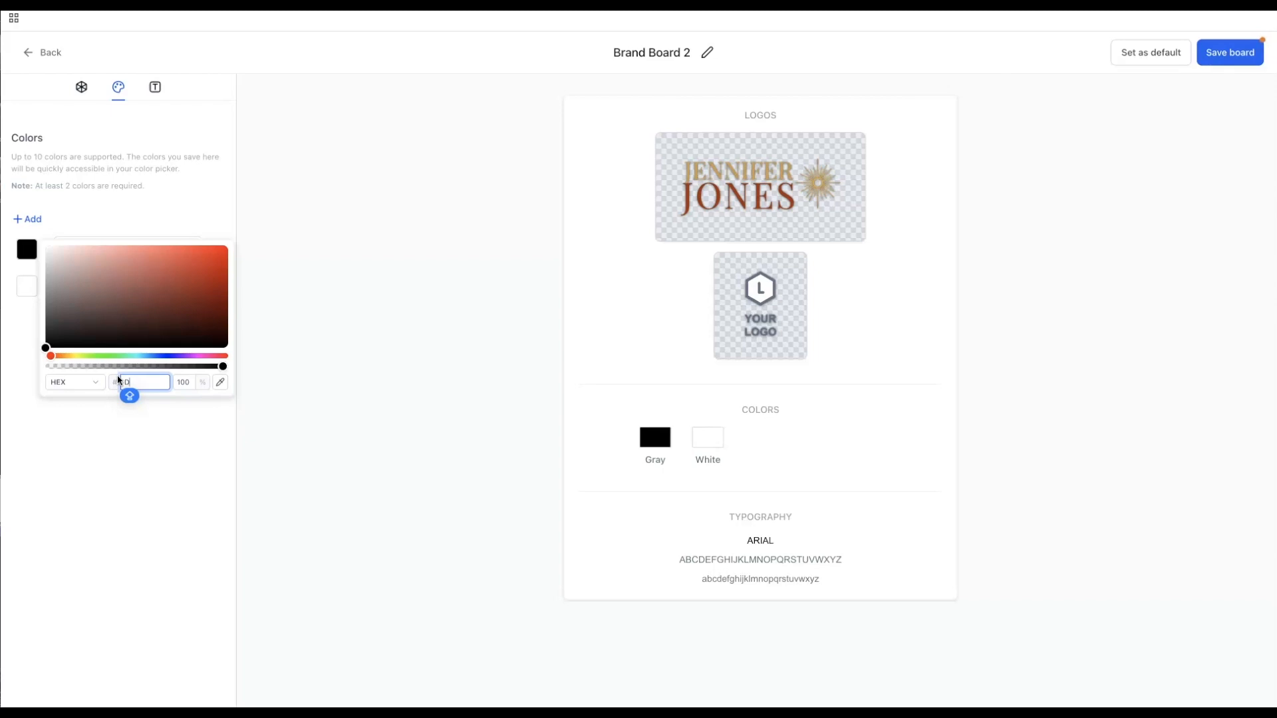
text(89)
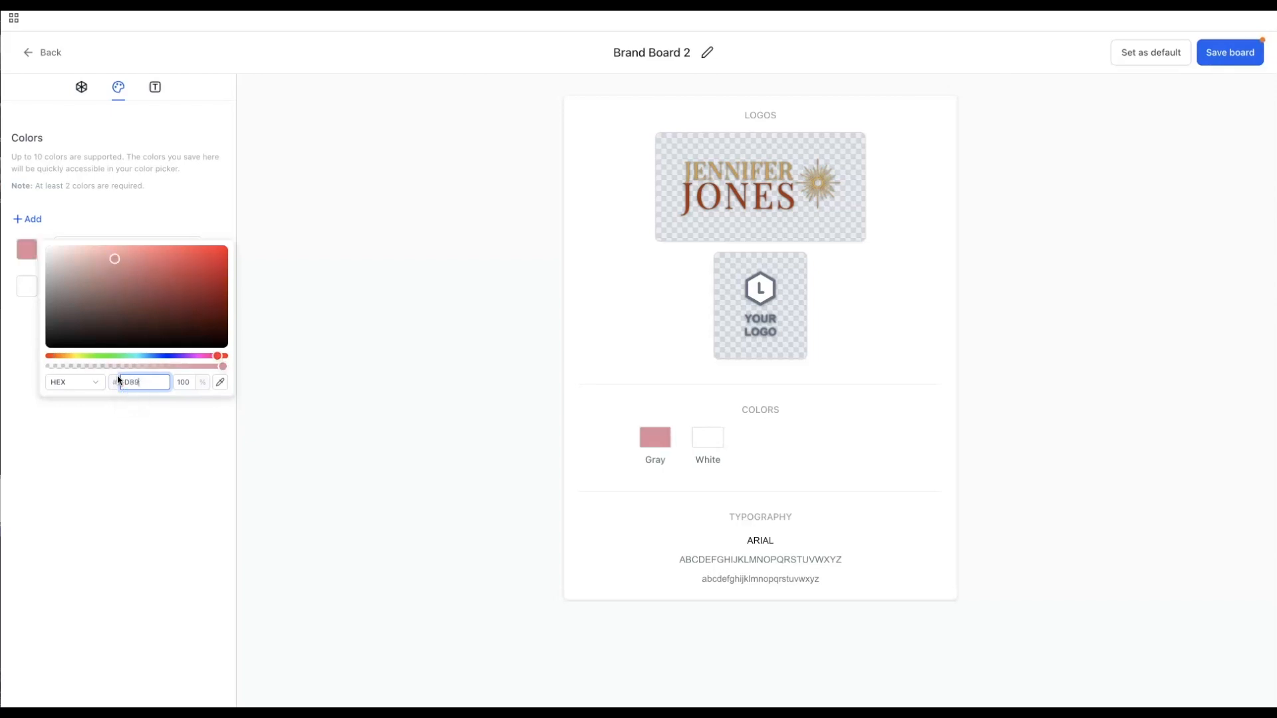
text(A3C)
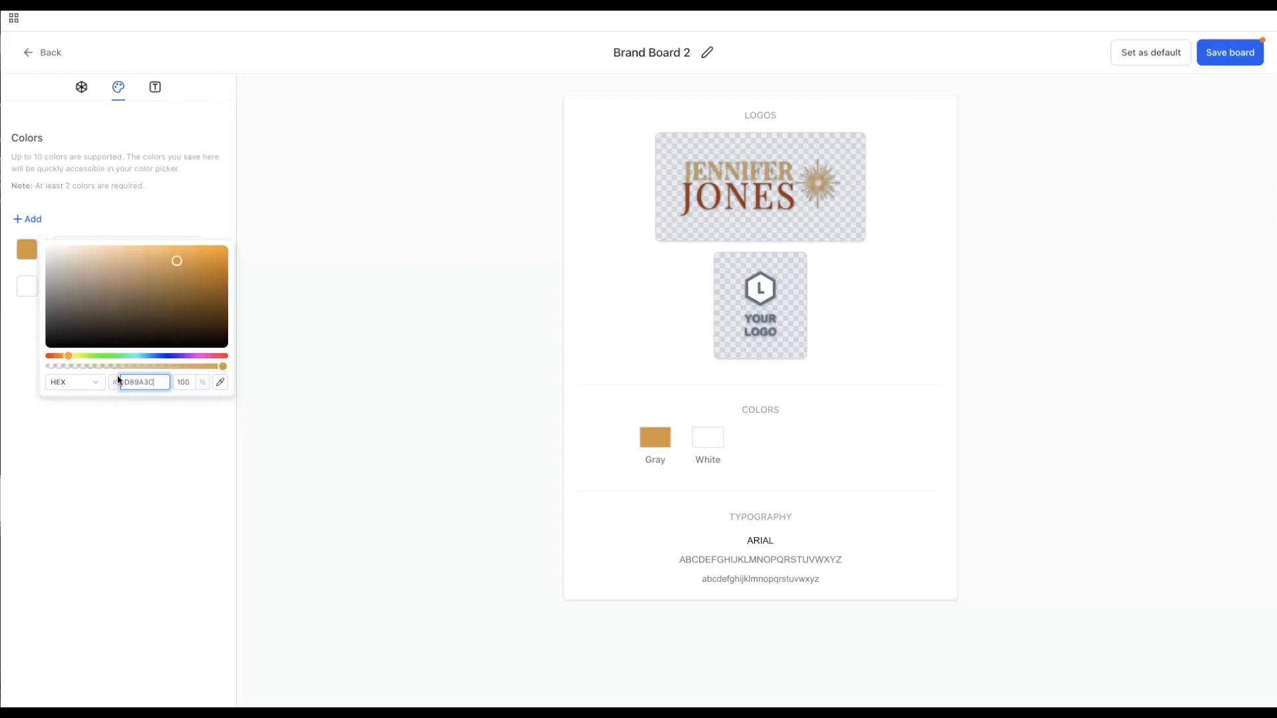
click(119, 384)
click(111, 422)
drag(98, 252, 51, 248)
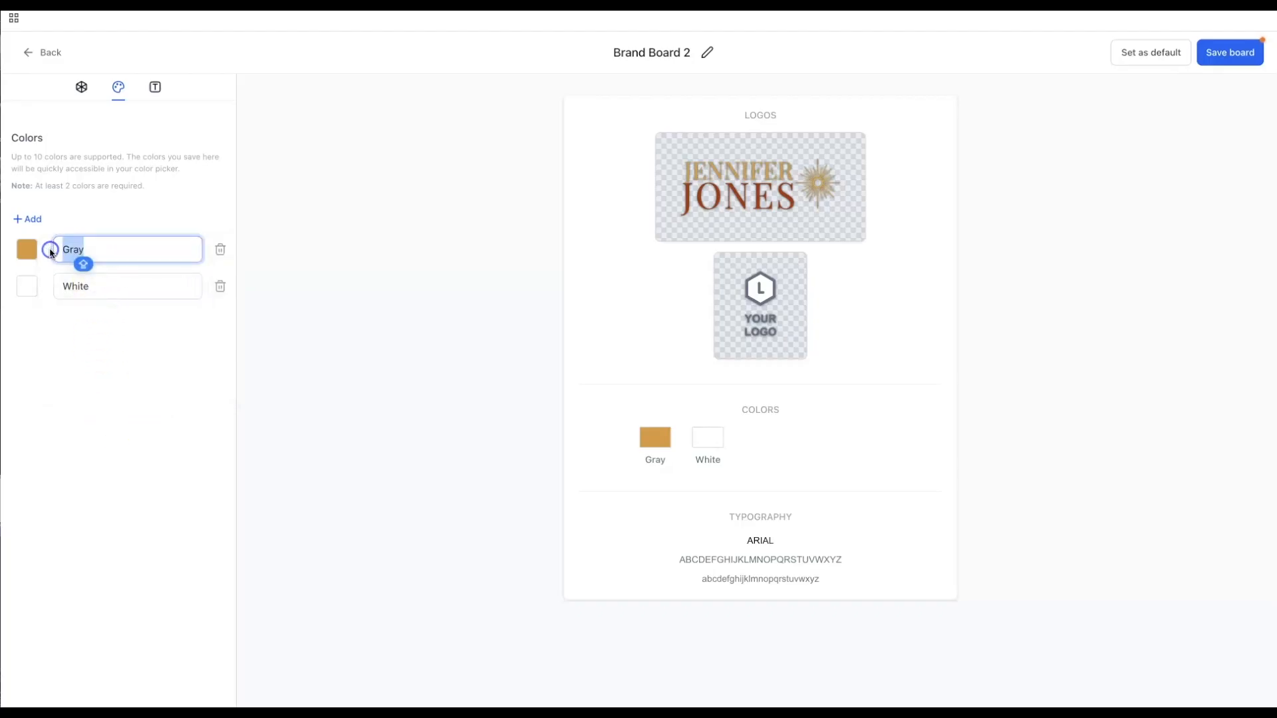
text(Wheat Color)
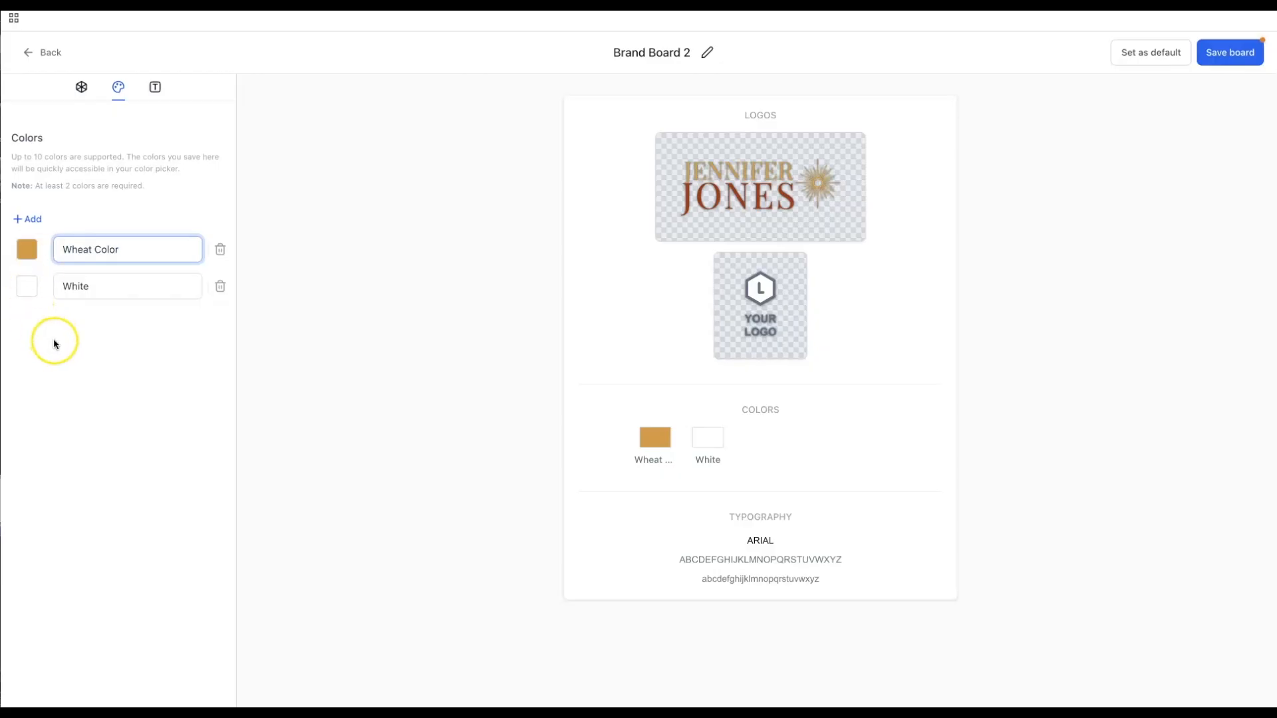
- Change the White colour to hex EFA568 and rename it Warm Peach
click(27, 286)
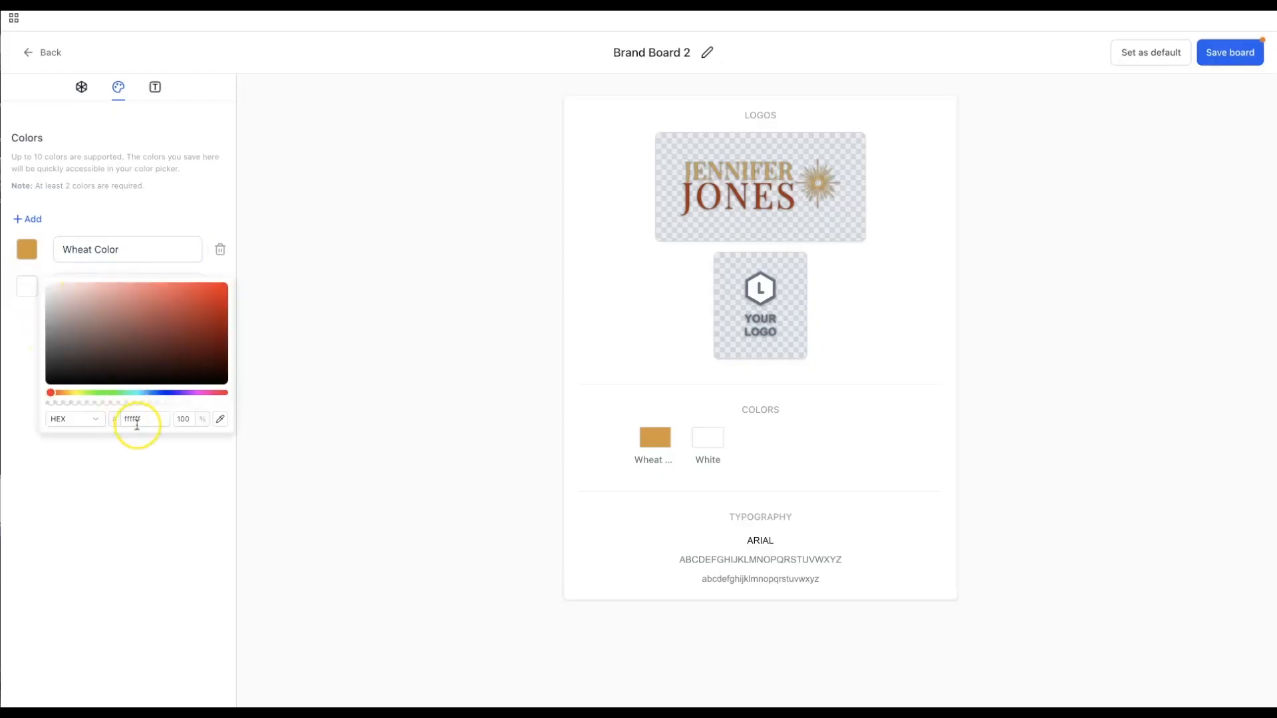
click(151, 425)
drag(151, 426, 105, 417)
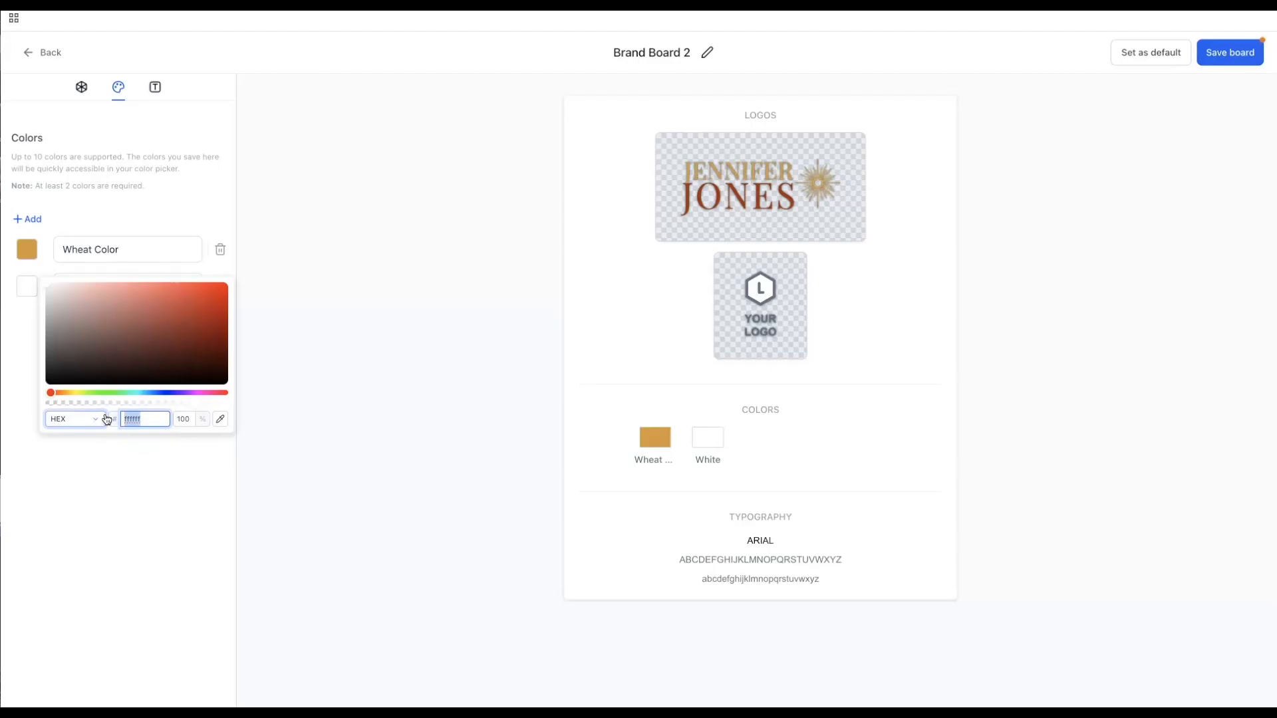
key(BackSpace)
key(Caps_Lock)
text(e)
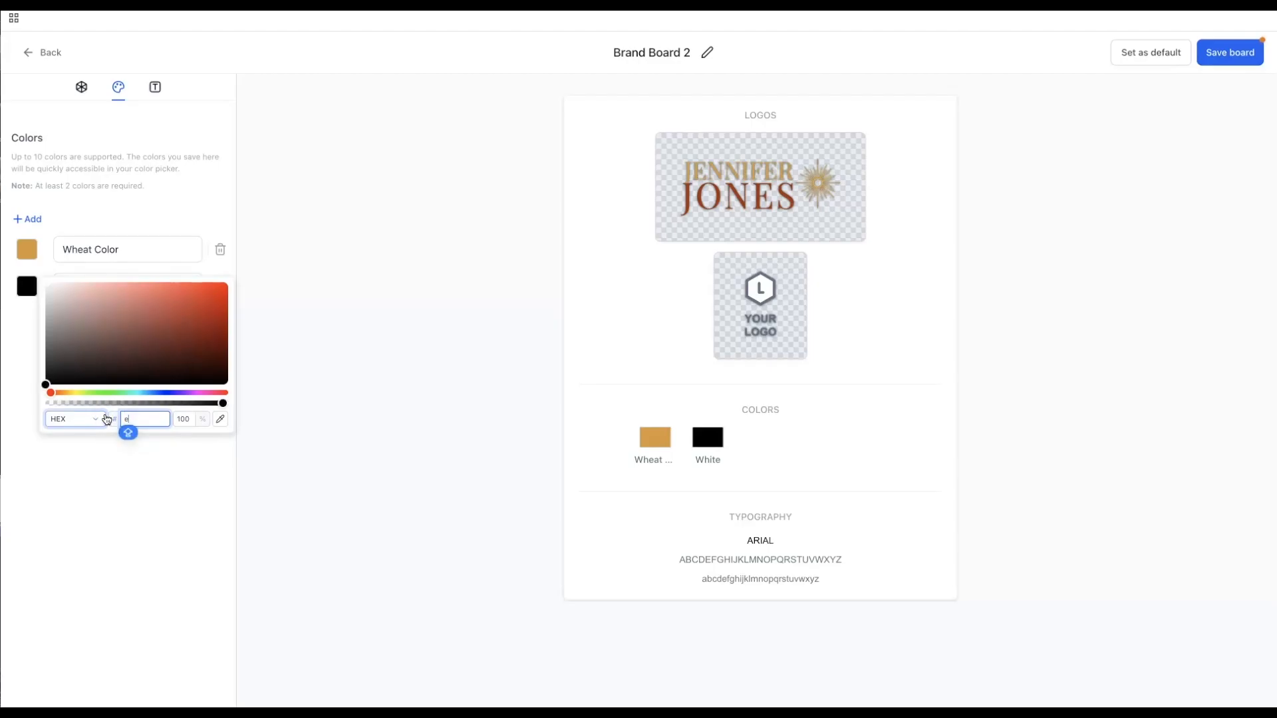
text(FA)
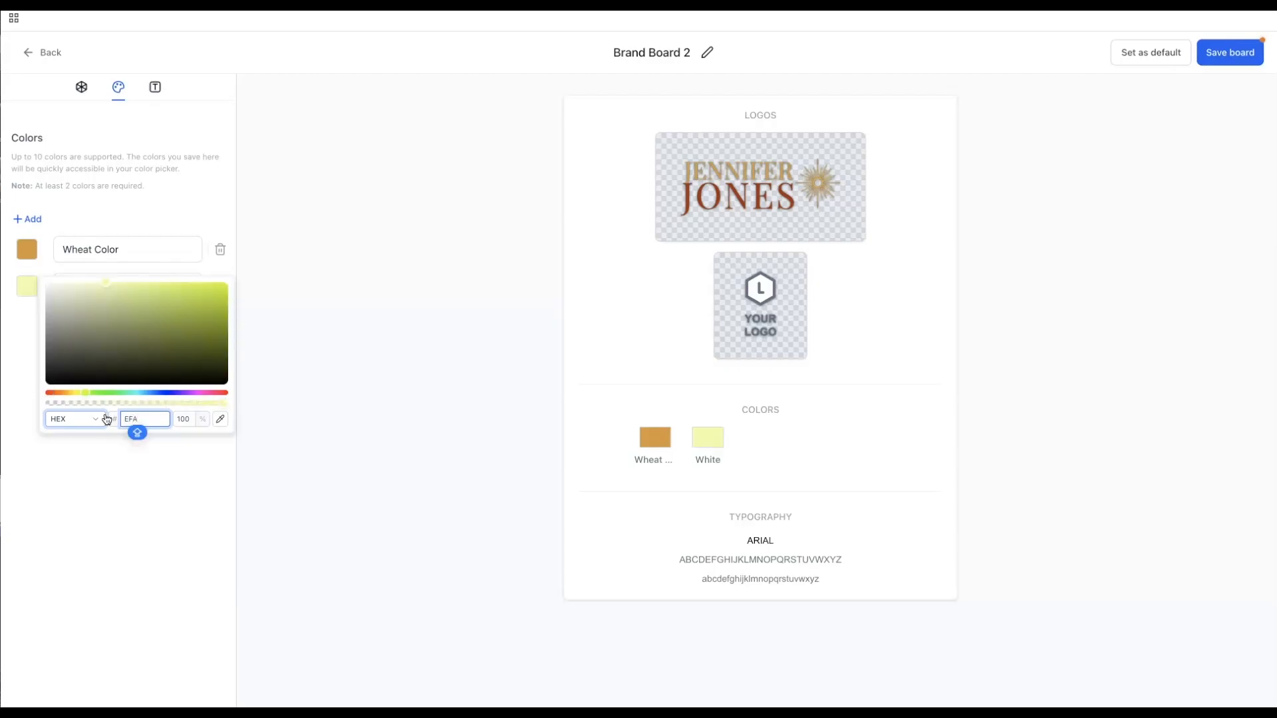
text(568)
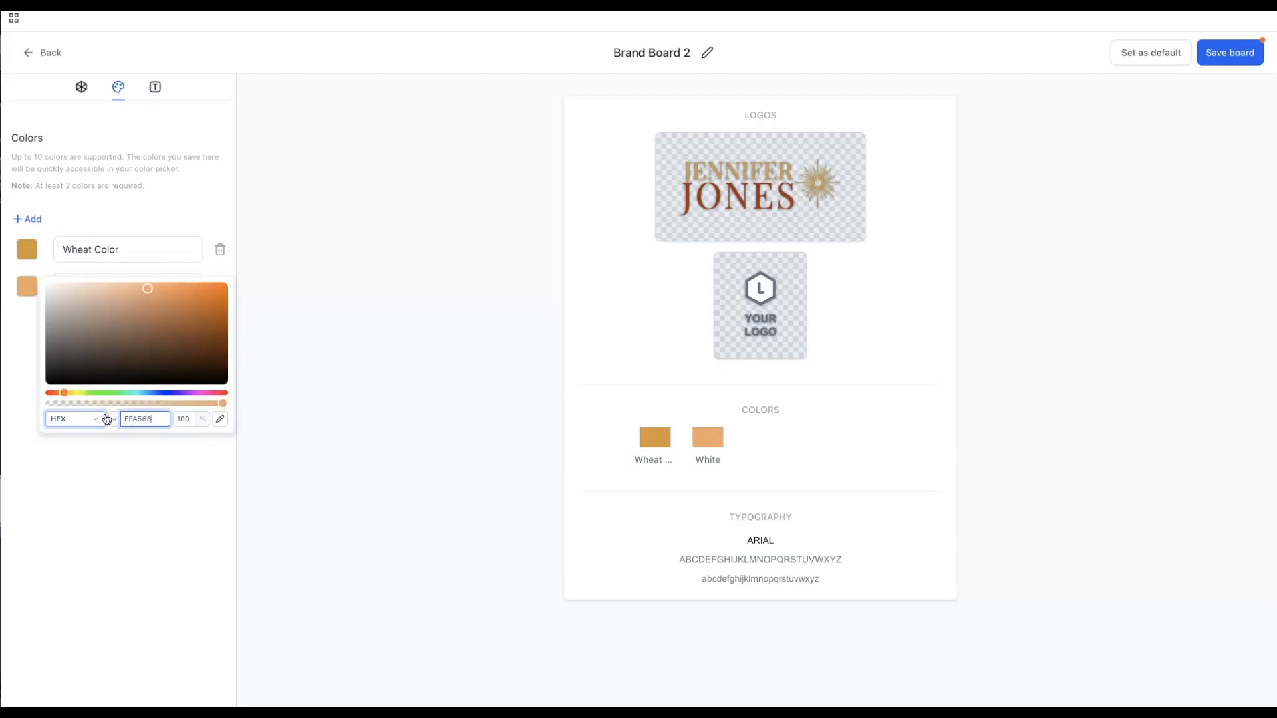
click(213, 484)
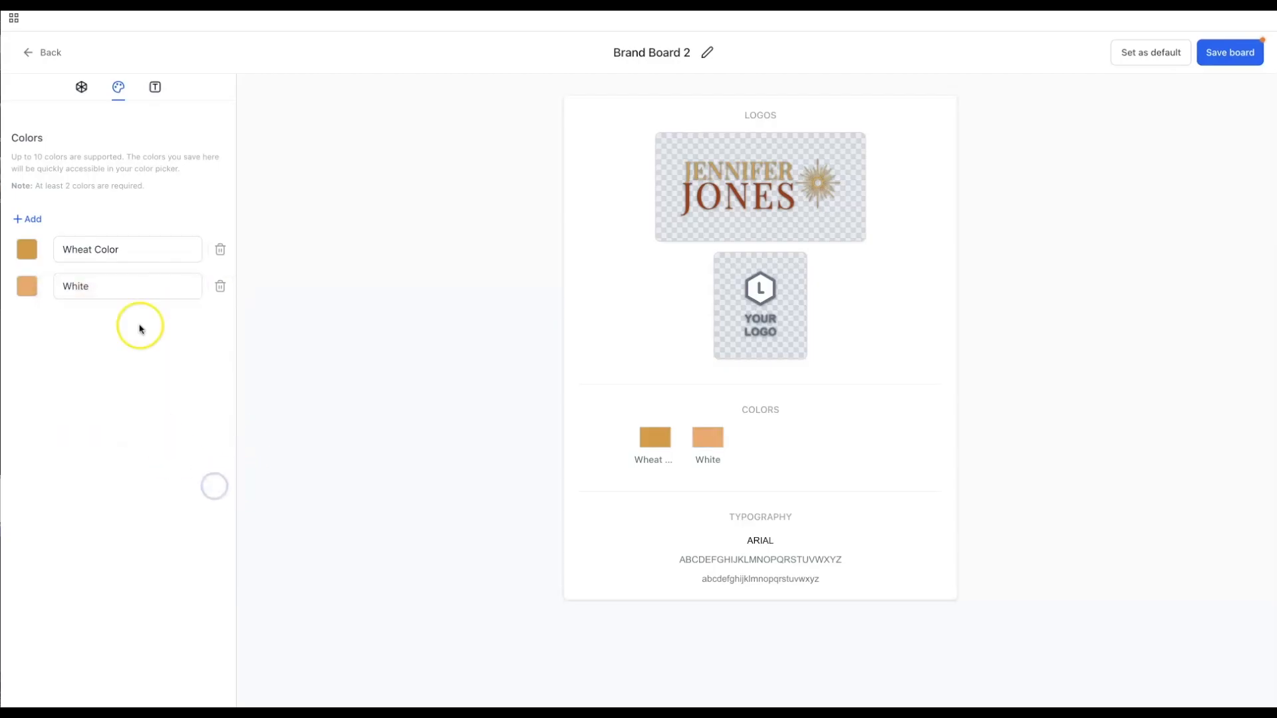
click(59, 284)
shift+click(97, 286)
shift+click(61, 286)
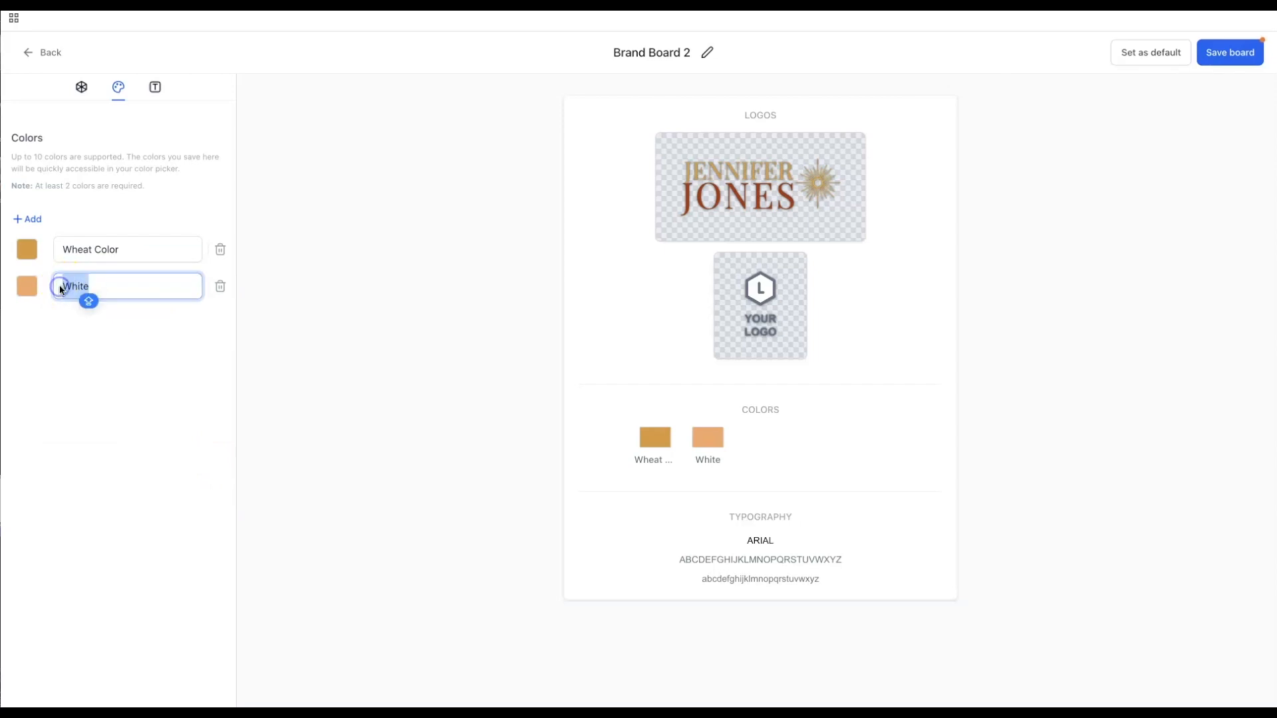
text(Warm Peach)
click(77, 374)
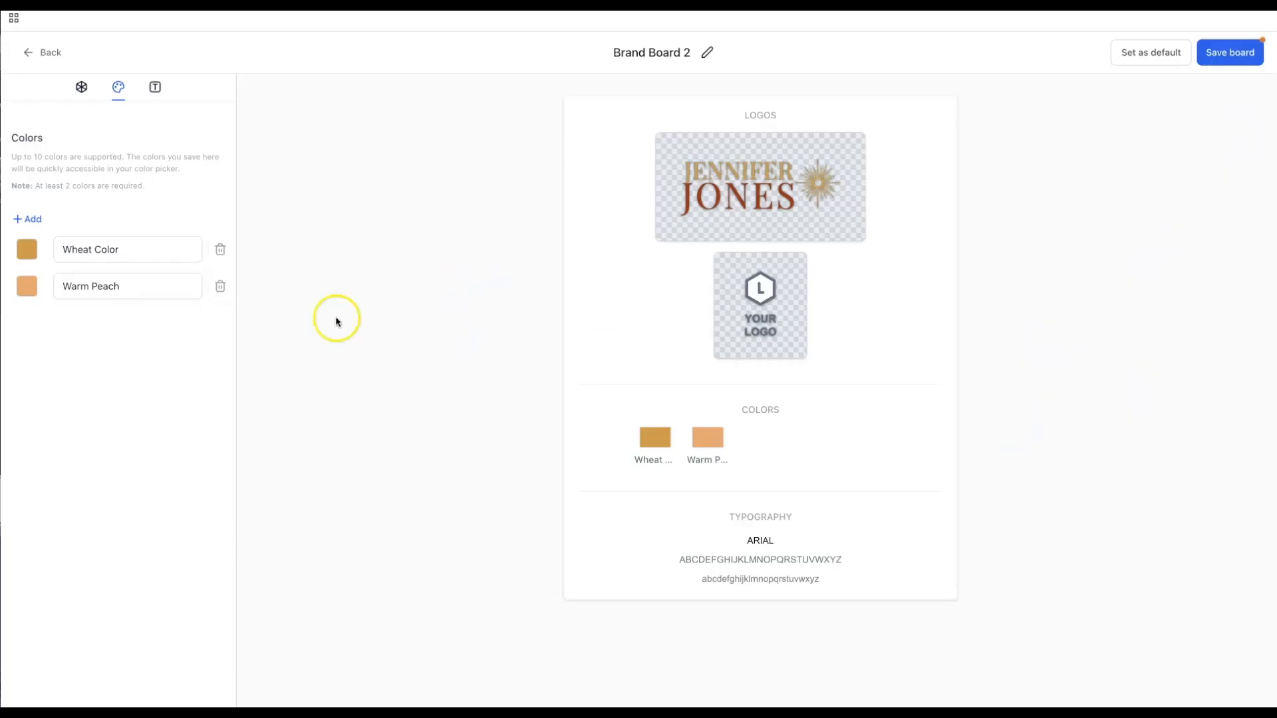
- Add a third colour named Warm Terracotta with hex C8613A
click(16, 221)
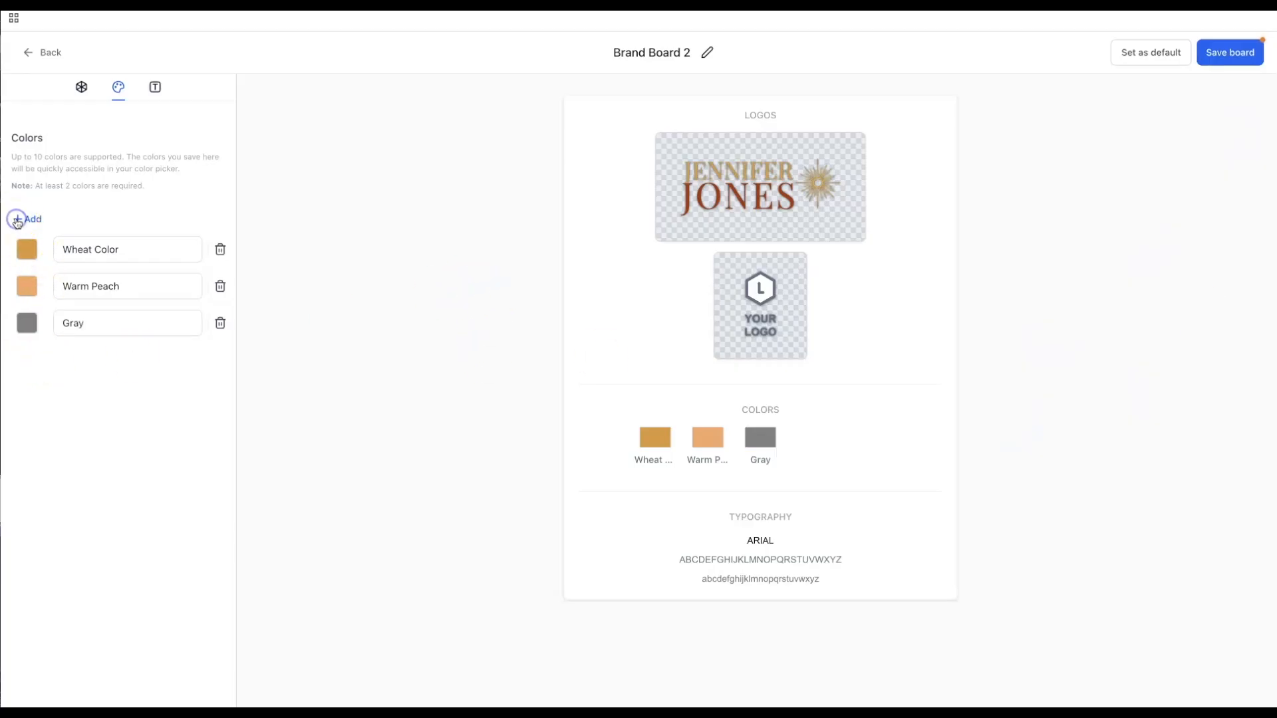
click(26, 329)
click(155, 457)
drag(155, 457, 123, 456)
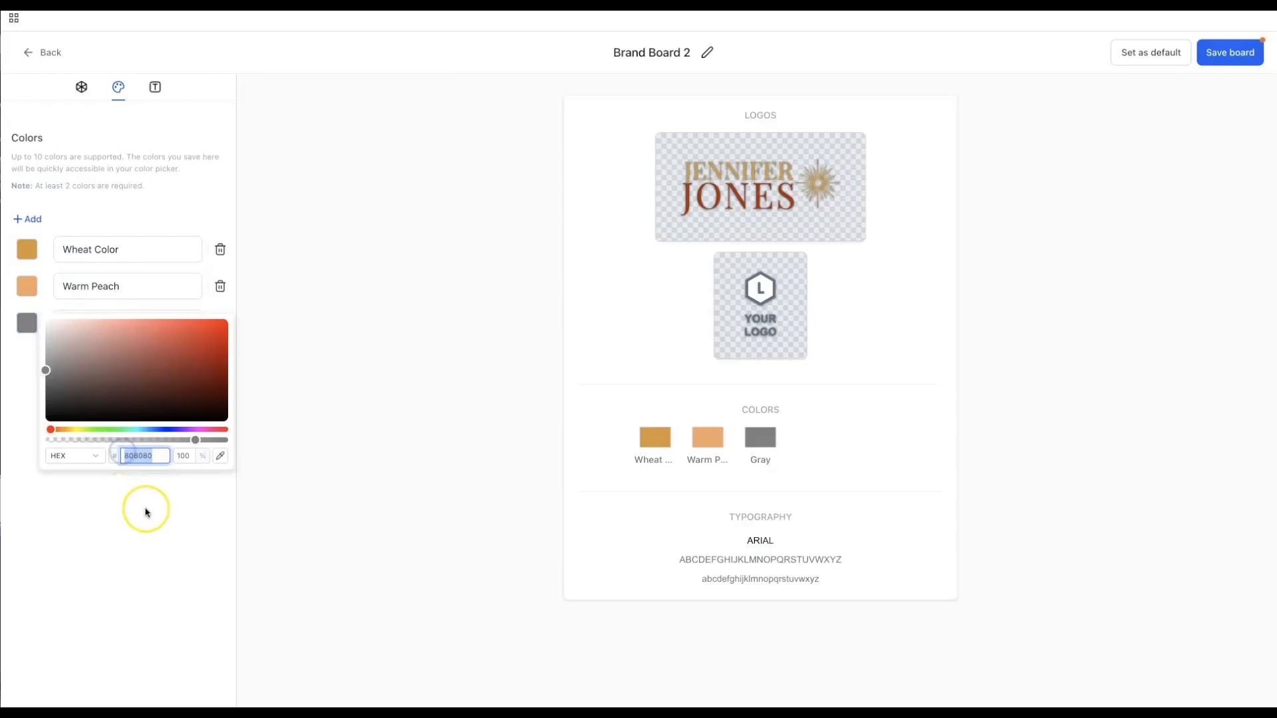
key(Caps_Lock)
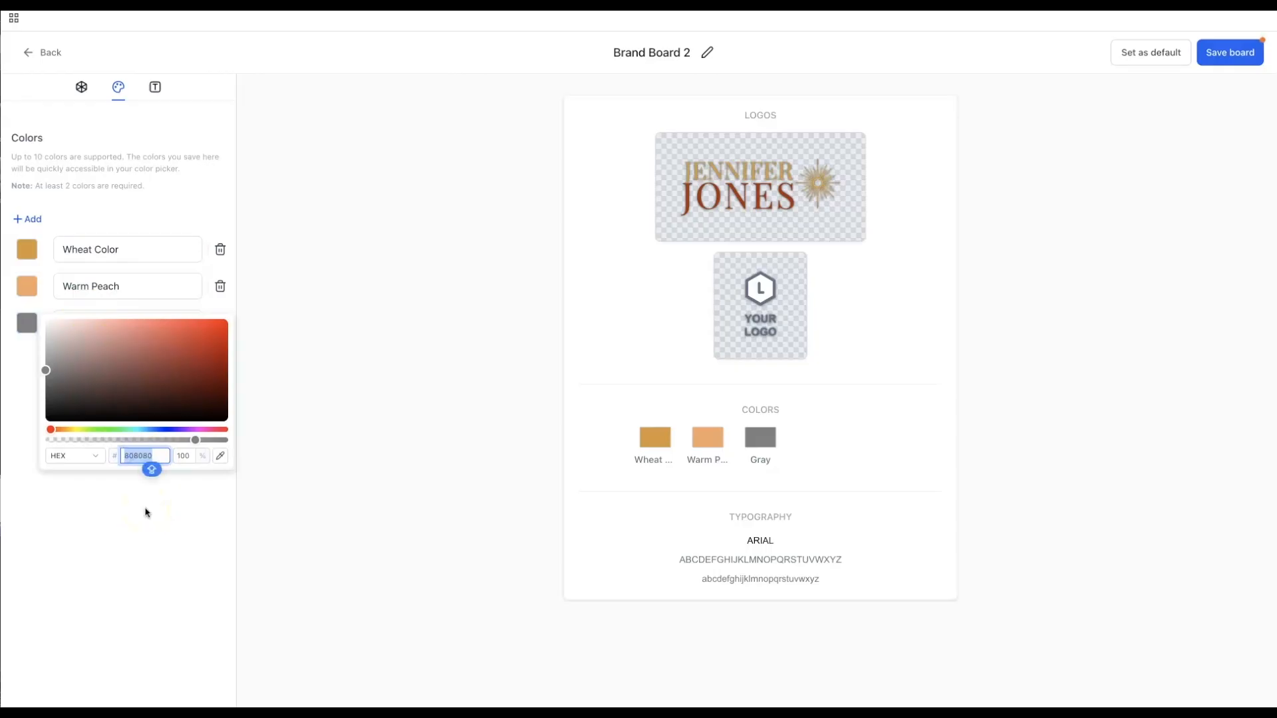
text(C)
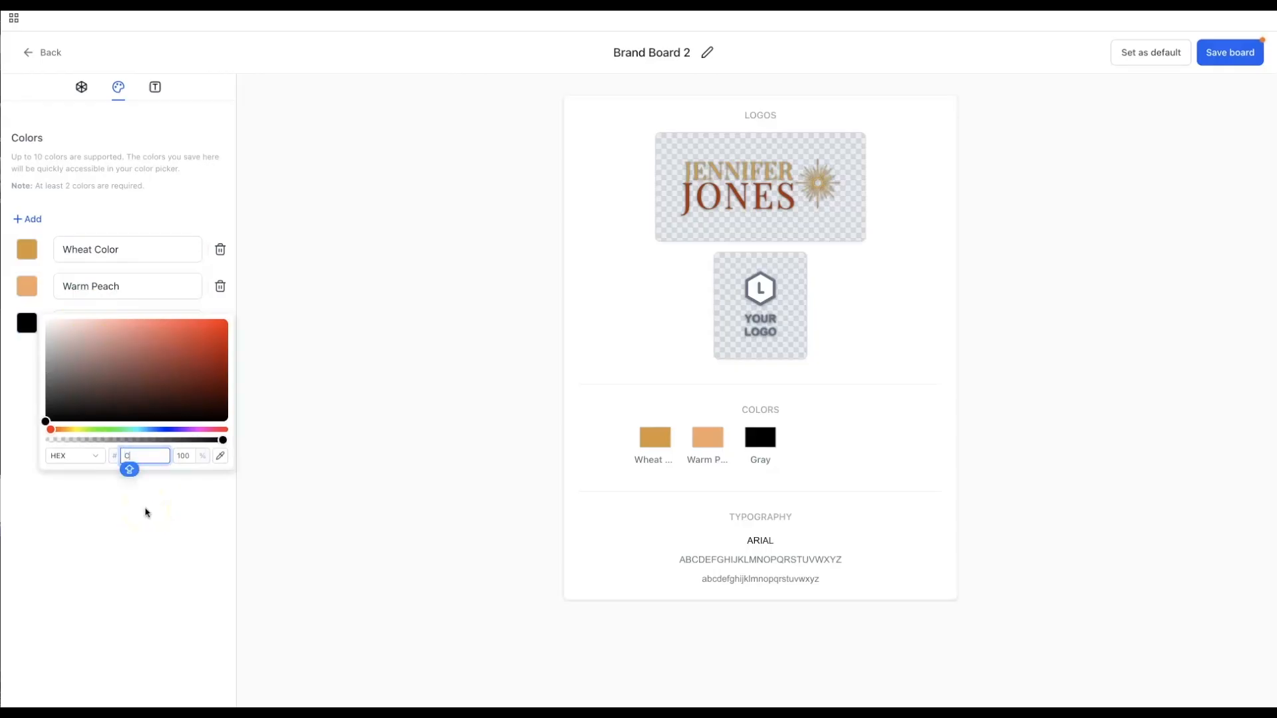
text(861)
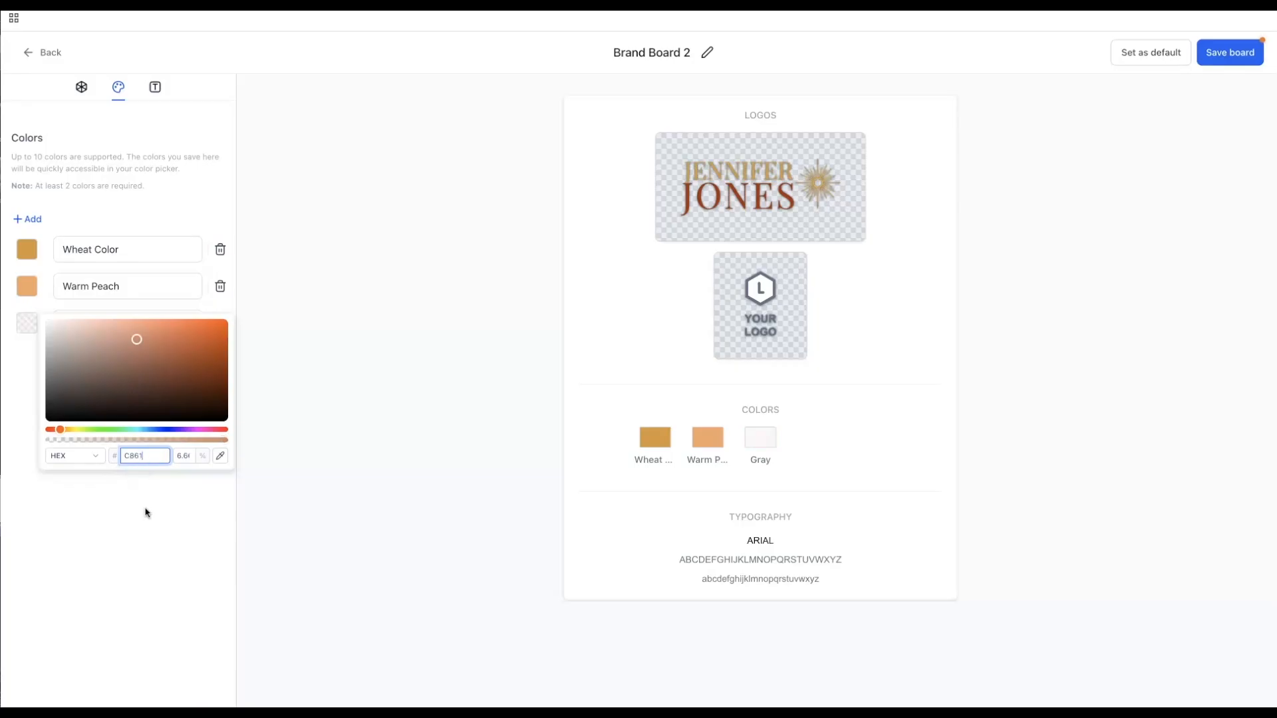
text(3A)
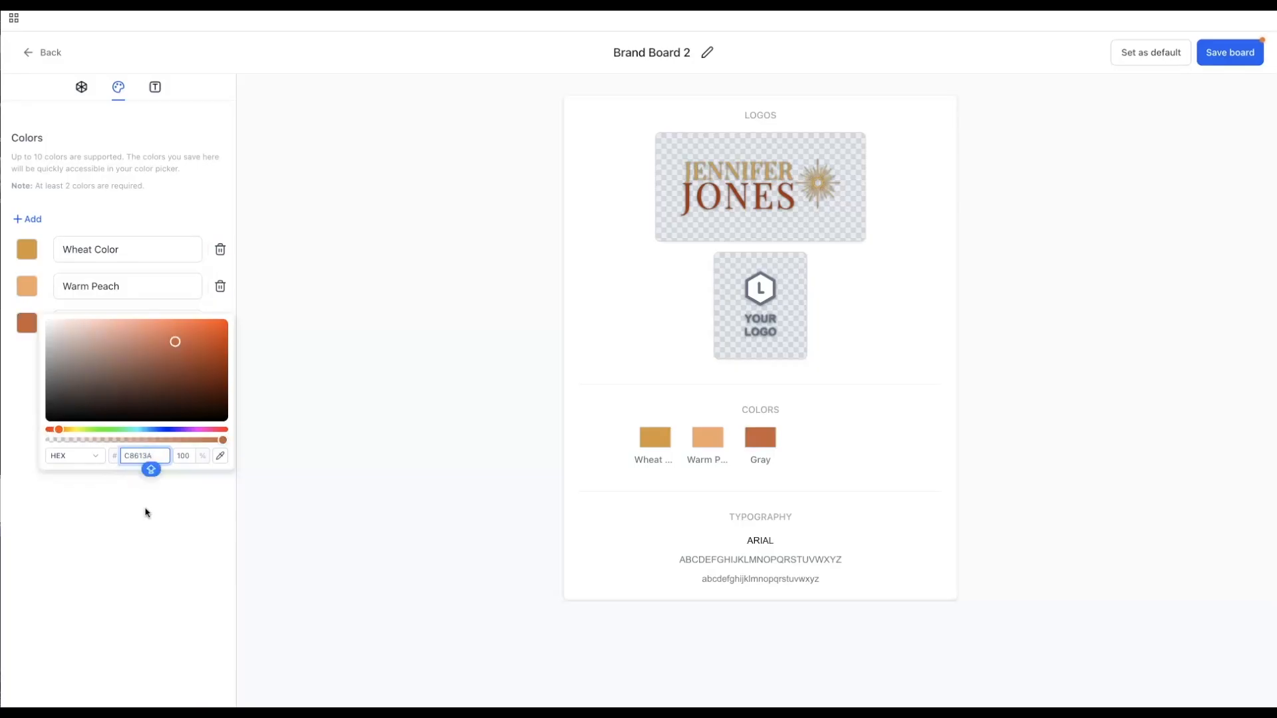
click(105, 530)
click(62, 323)
shift+click(89, 325)
text(Warm Terracotta)
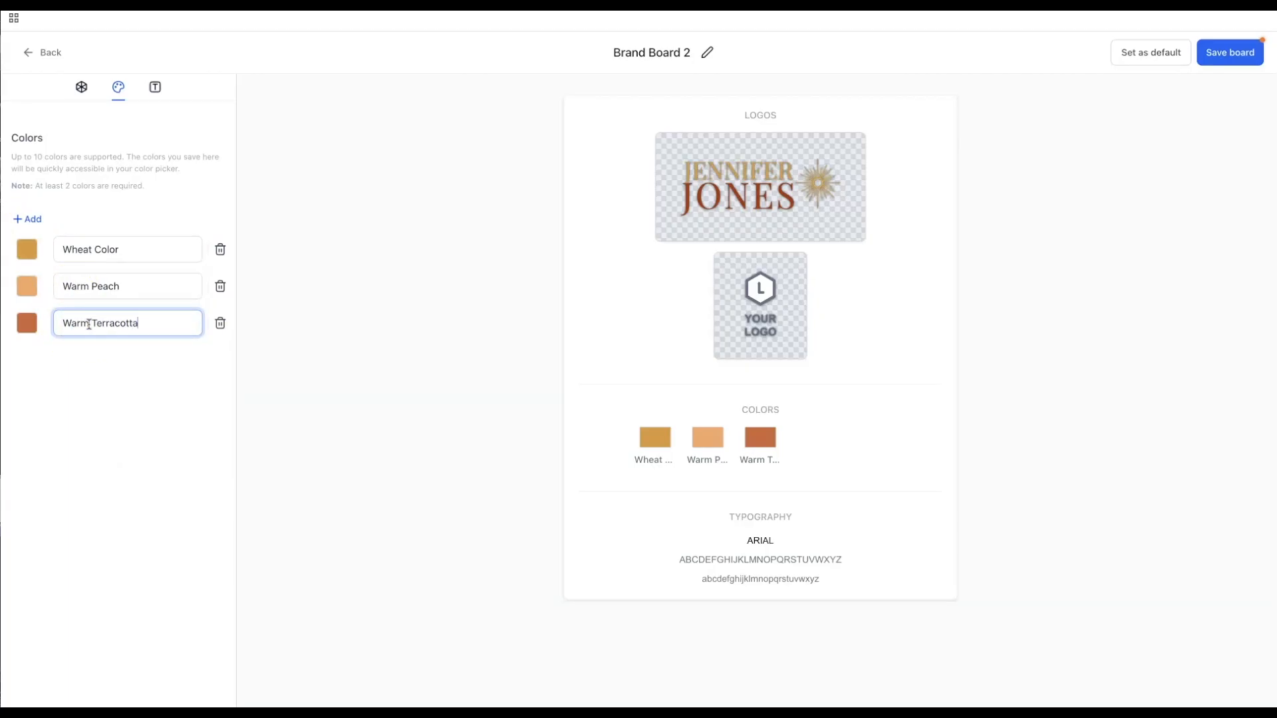
click(75, 374)
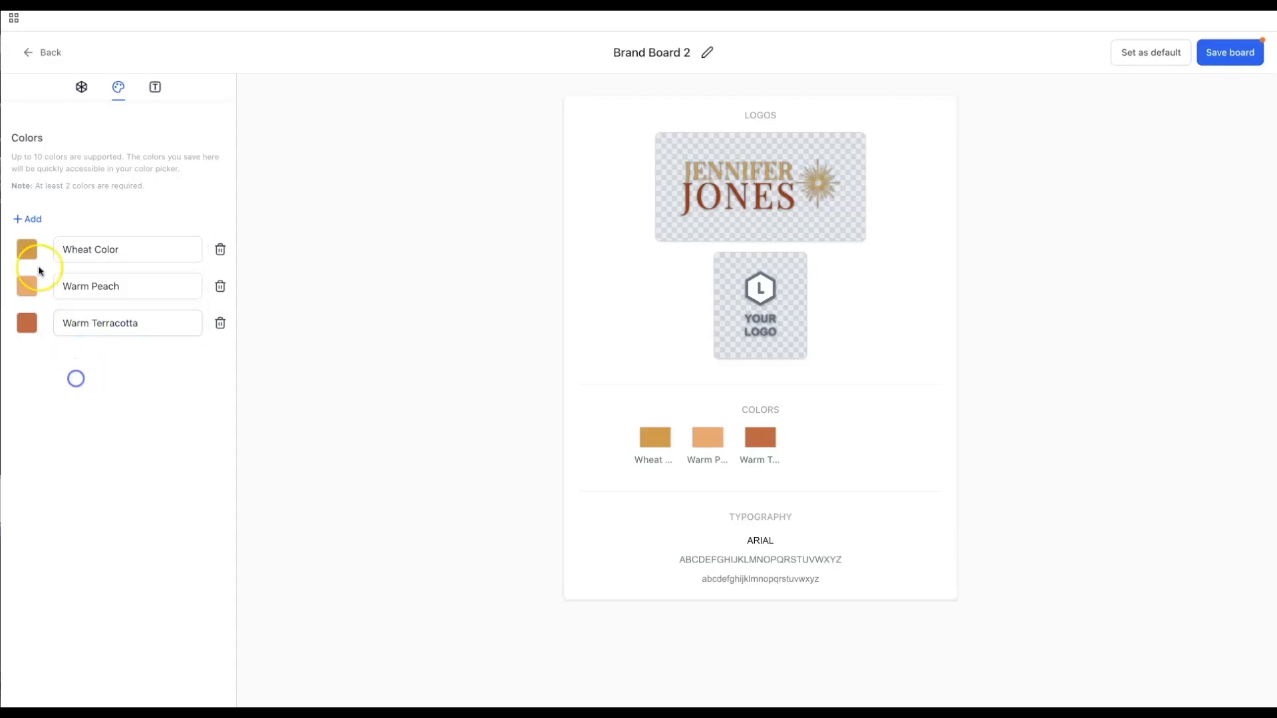
- Add a fourth colour named Bone with hex F2E8DC
click(18, 220)
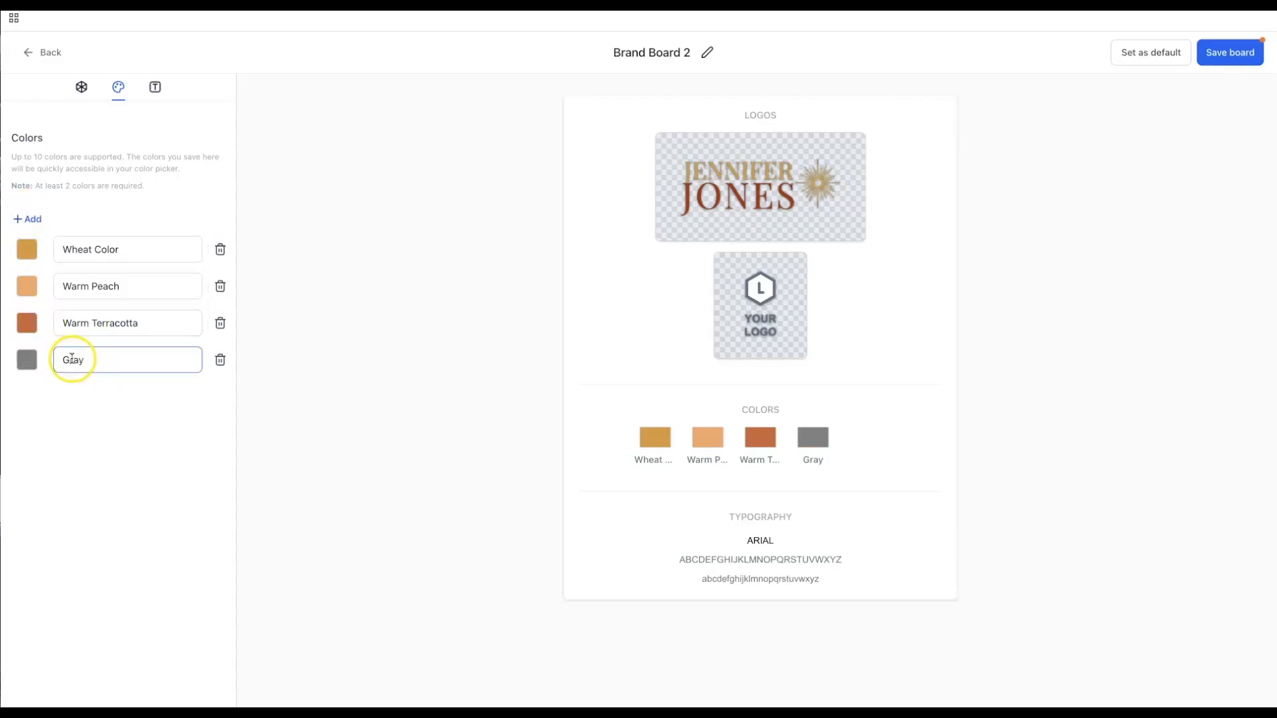
click(29, 361)
drag(154, 492, 120, 492)
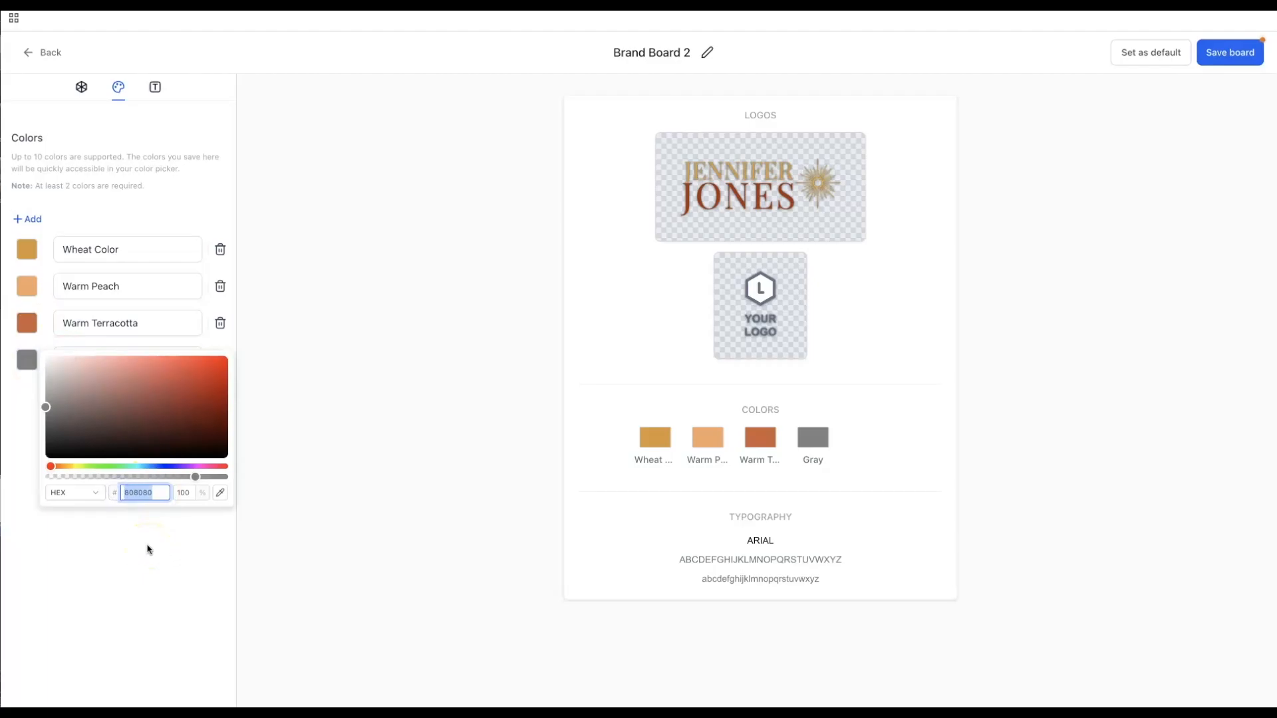
key(Caps_Lock)
text(F)
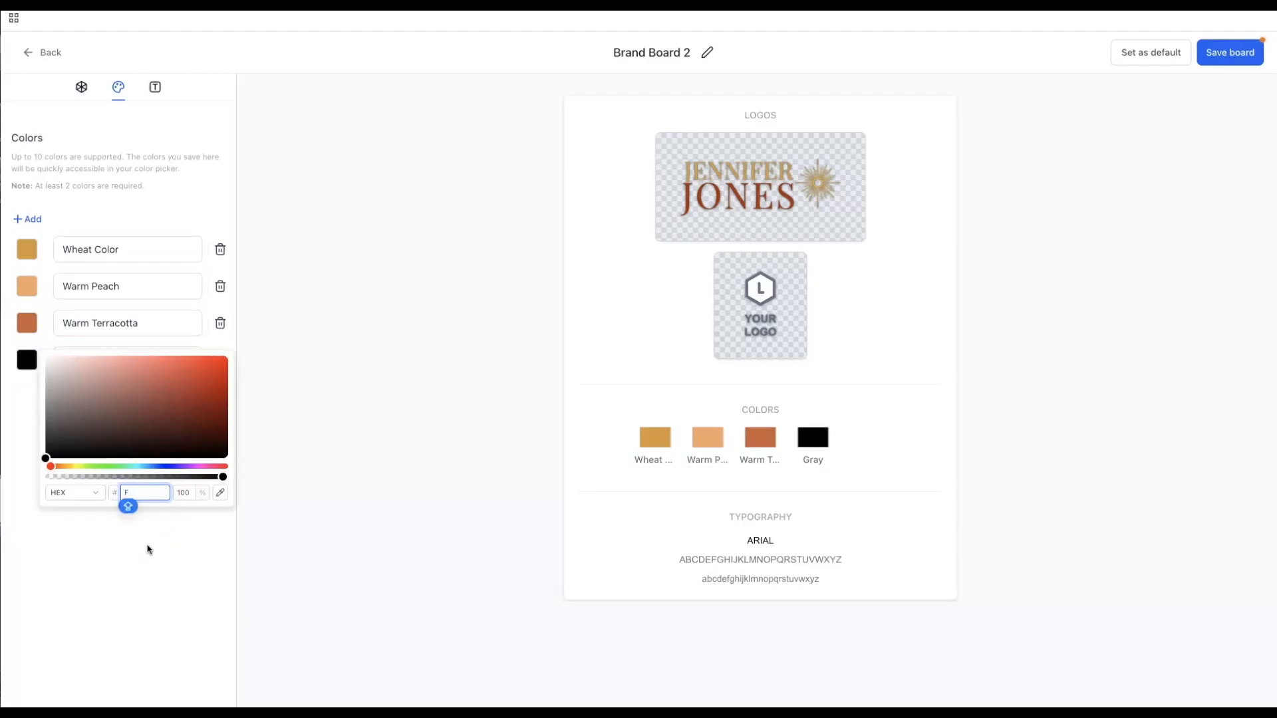
text(2E)
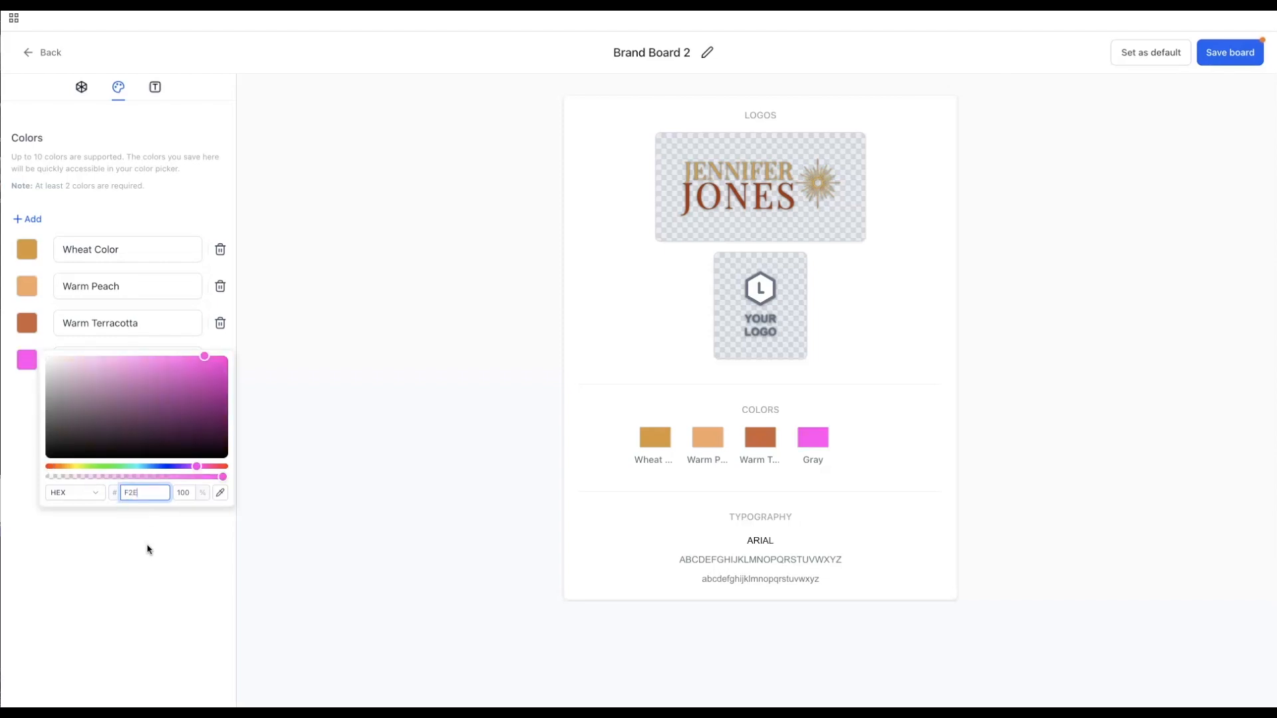
text(8DC)
click(151, 586)
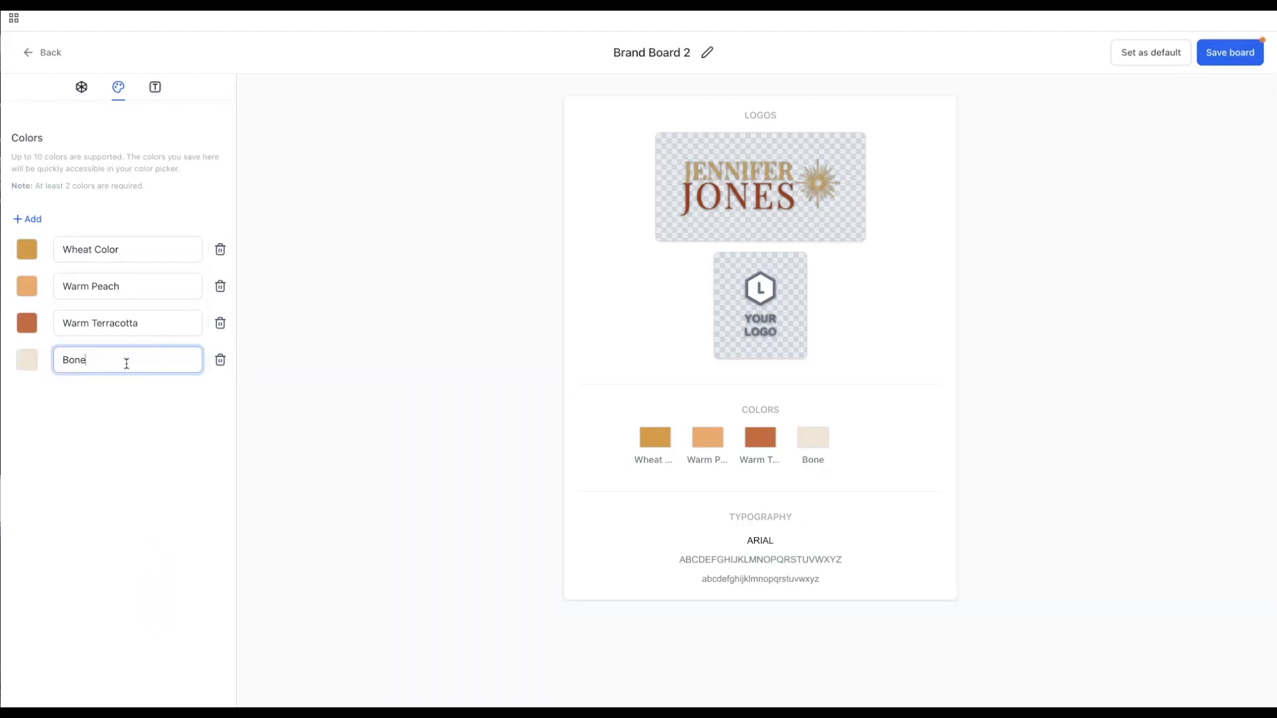
click(77, 393)
click(417, 527)
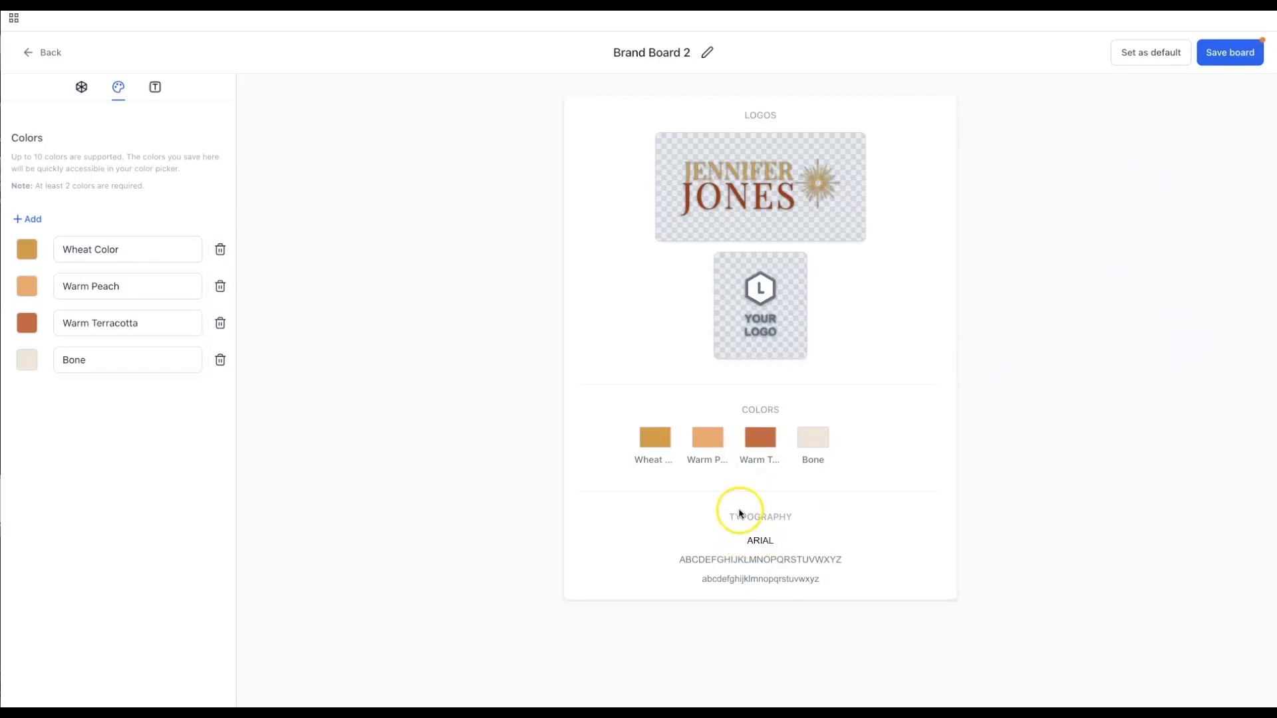
drag(746, 539, 792, 539)
click(784, 526)
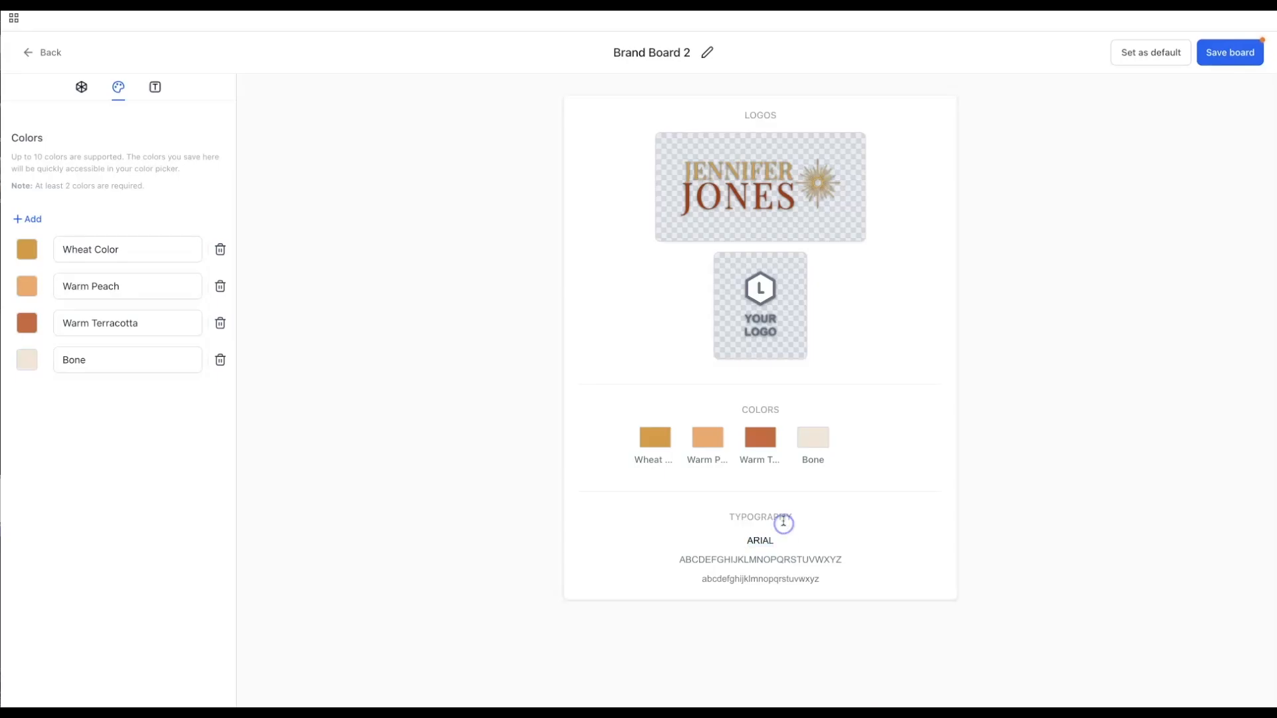
- Set Font 1 to Playfair Display and add Font 2 as Inter, then save the board
click(157, 89)
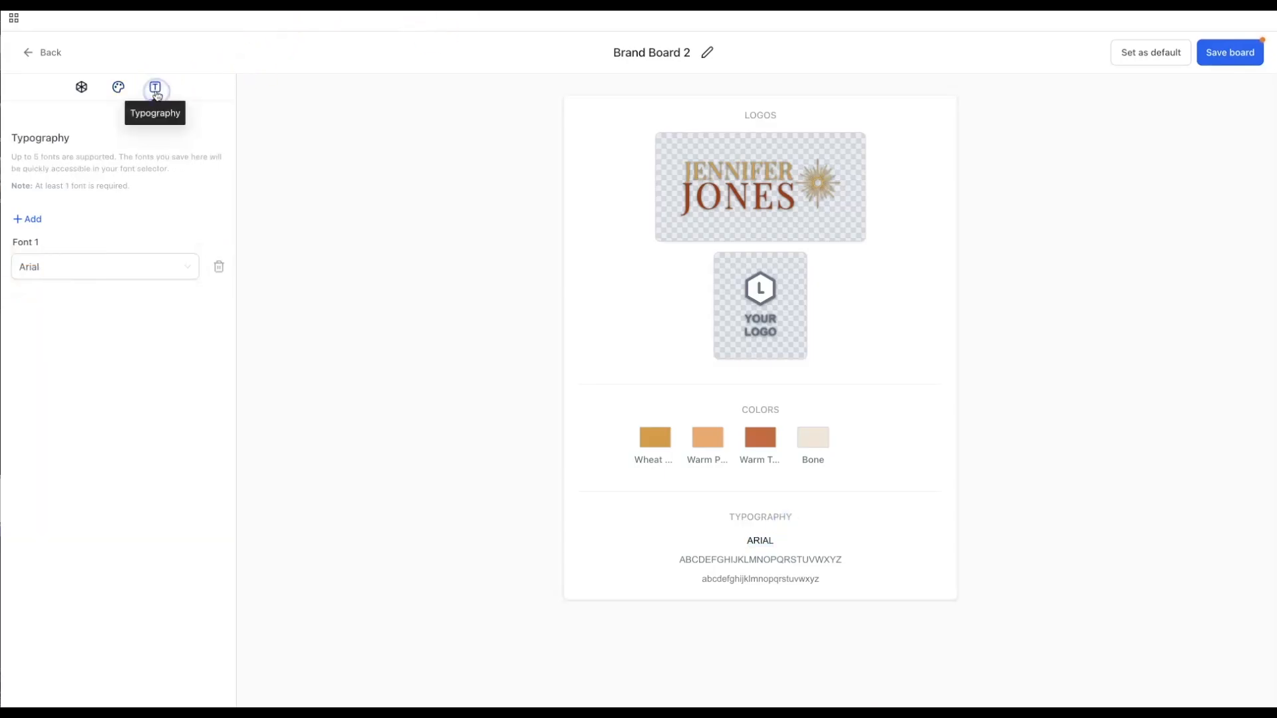
click(79, 267)
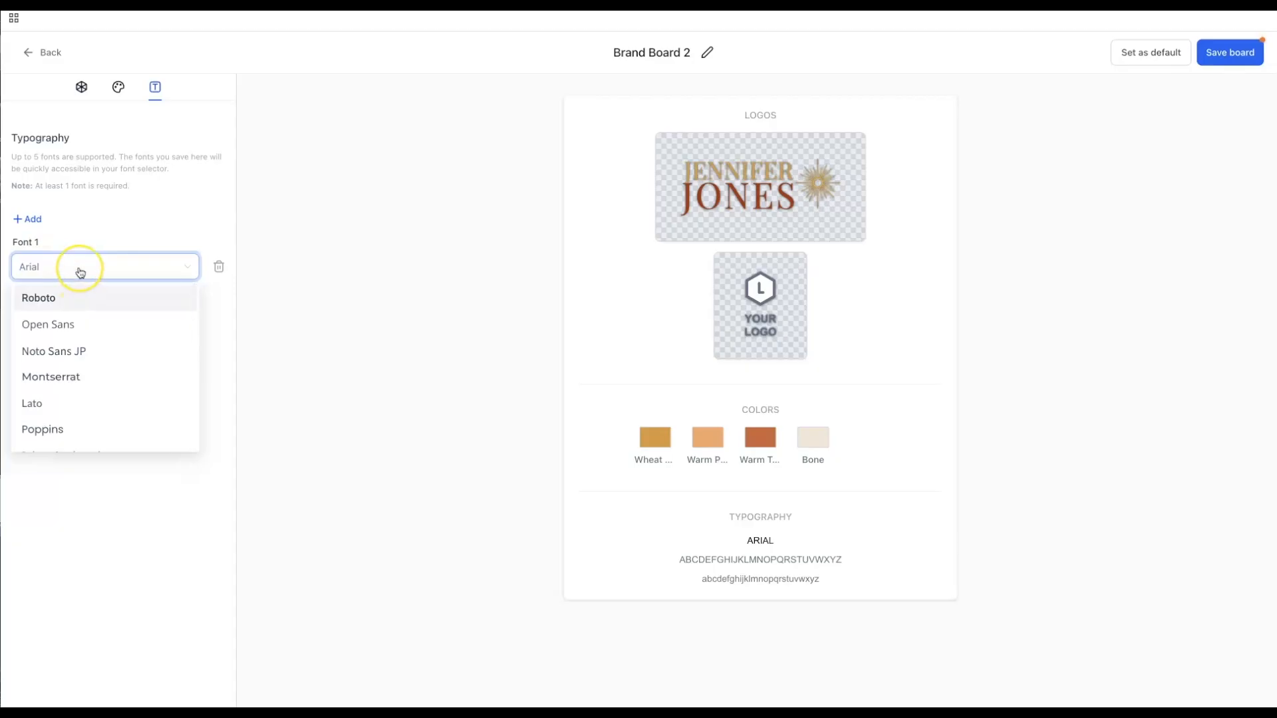
text(Play)
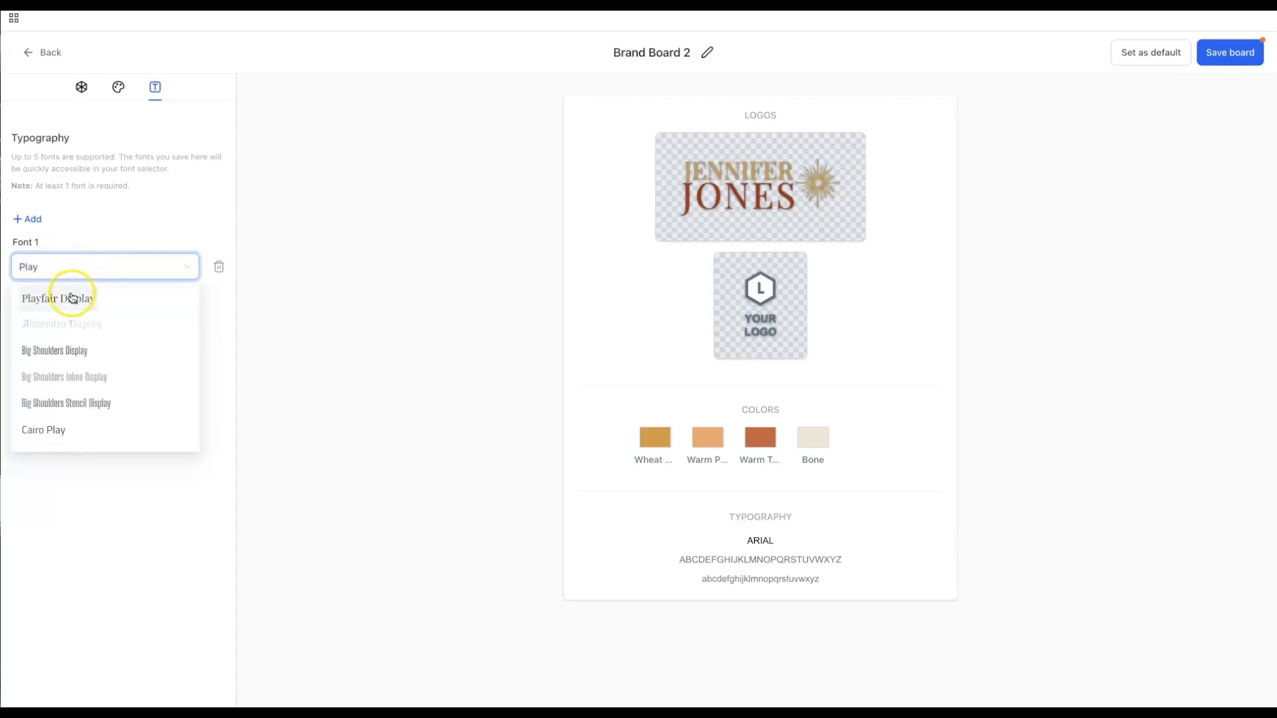
click(71, 298)
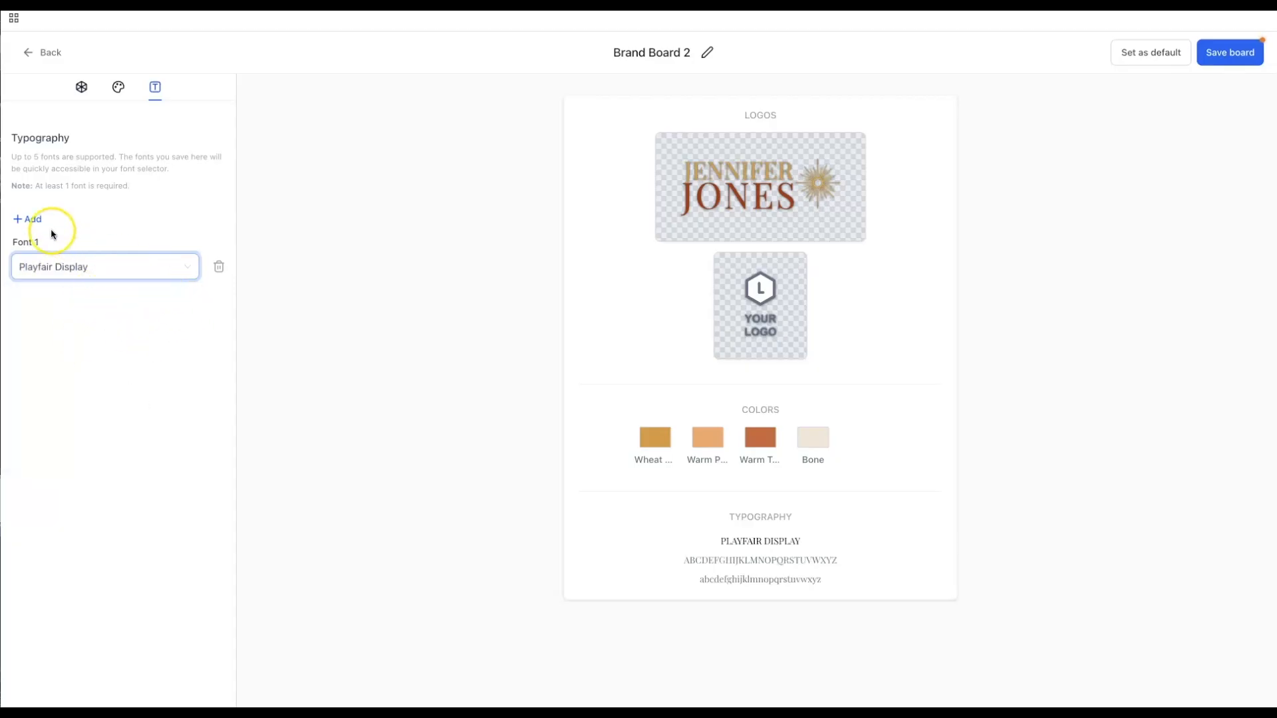
click(18, 224)
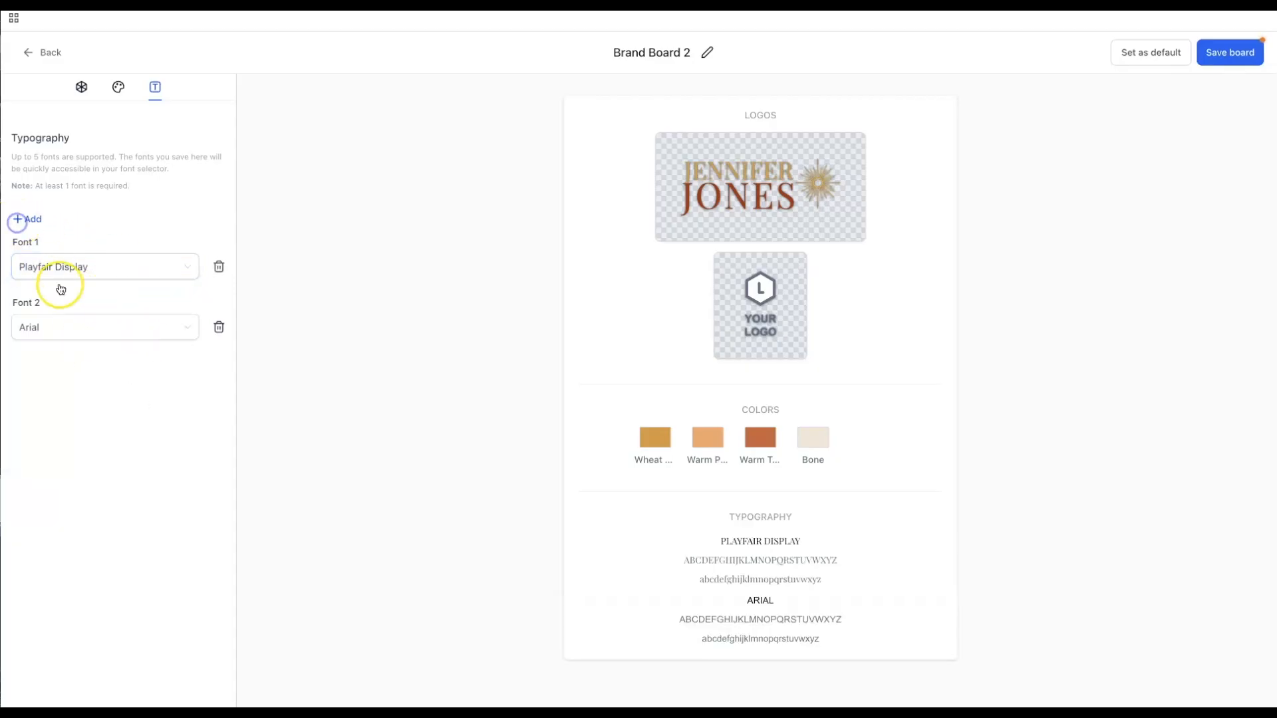
click(71, 329)
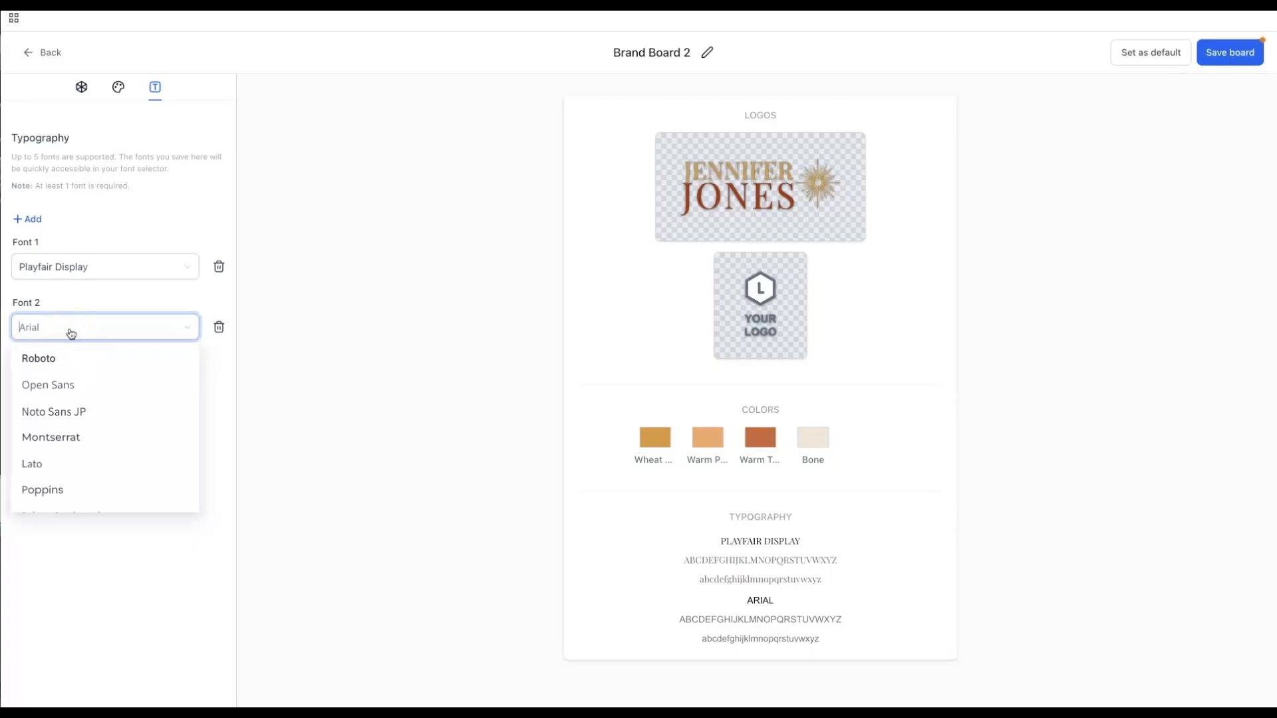
text(Inter)
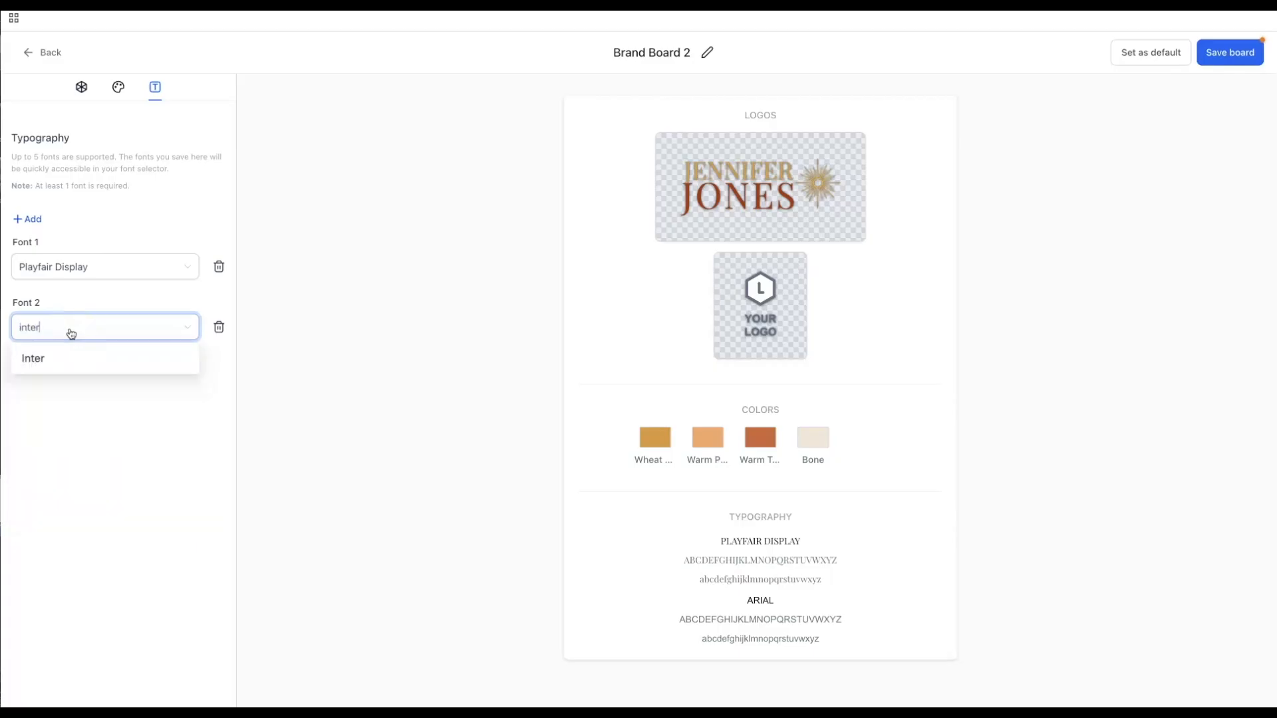
click(66, 358)
click(109, 520)
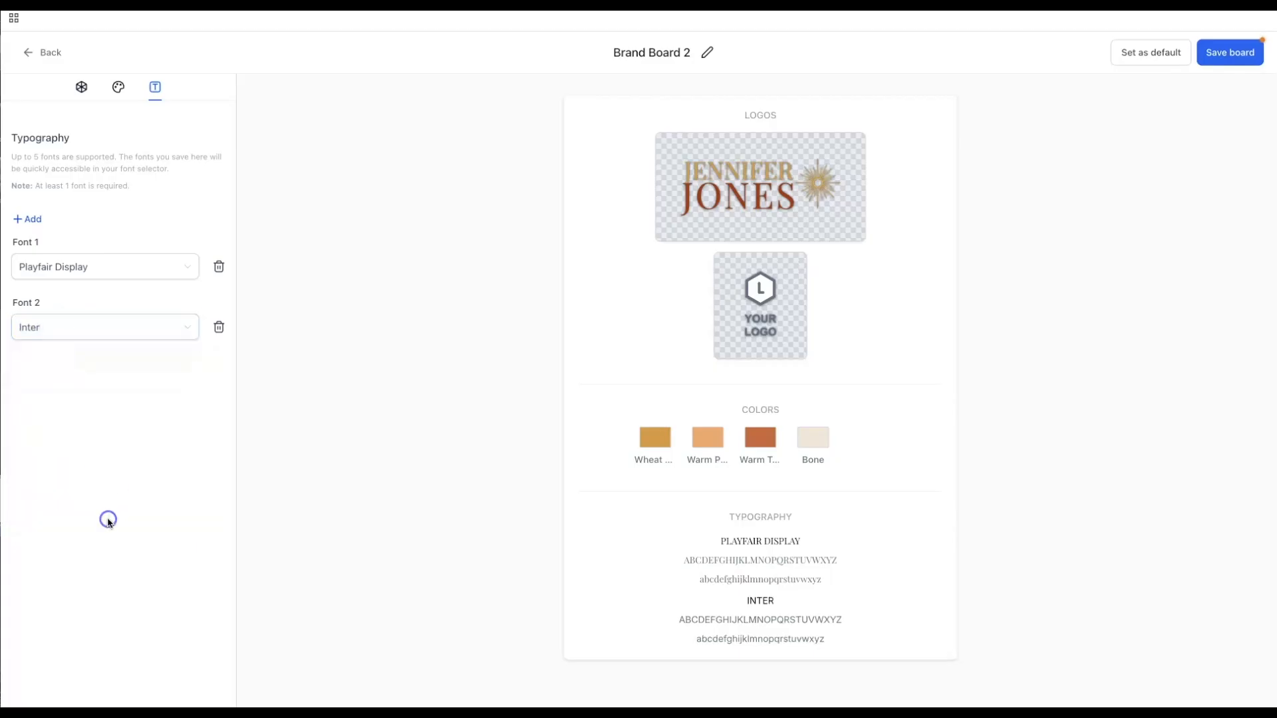
click(1220, 53)
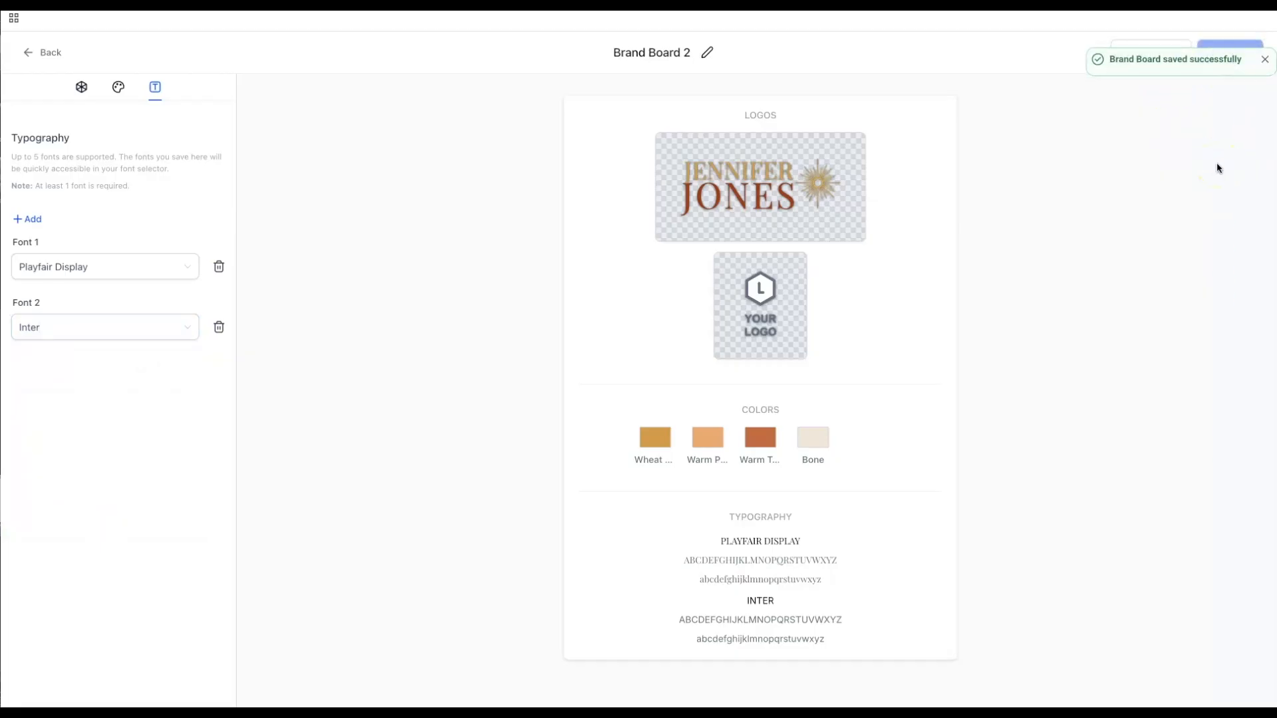
- Rename Brand Board 2 to 'Golden Hour Brand Board' and save it
click(707, 53)
drag(607, 52, 691, 51)
text(Go)
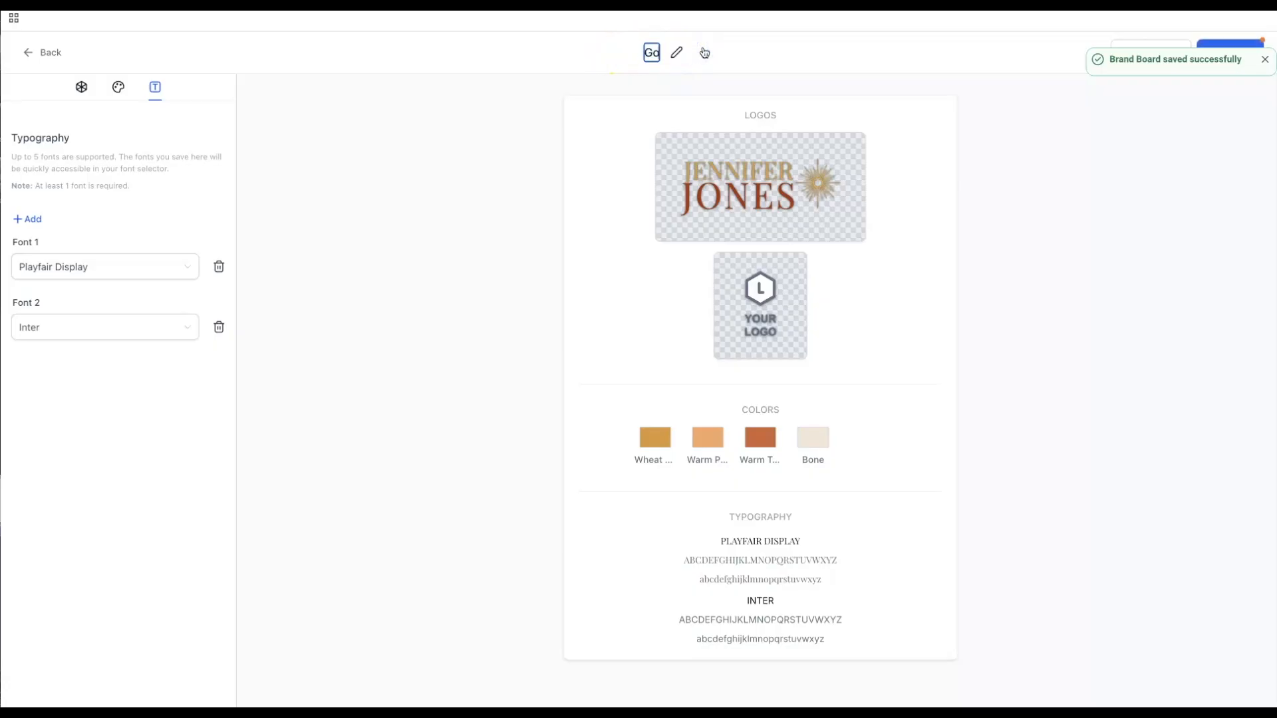
text(lden Hour Brand Board)
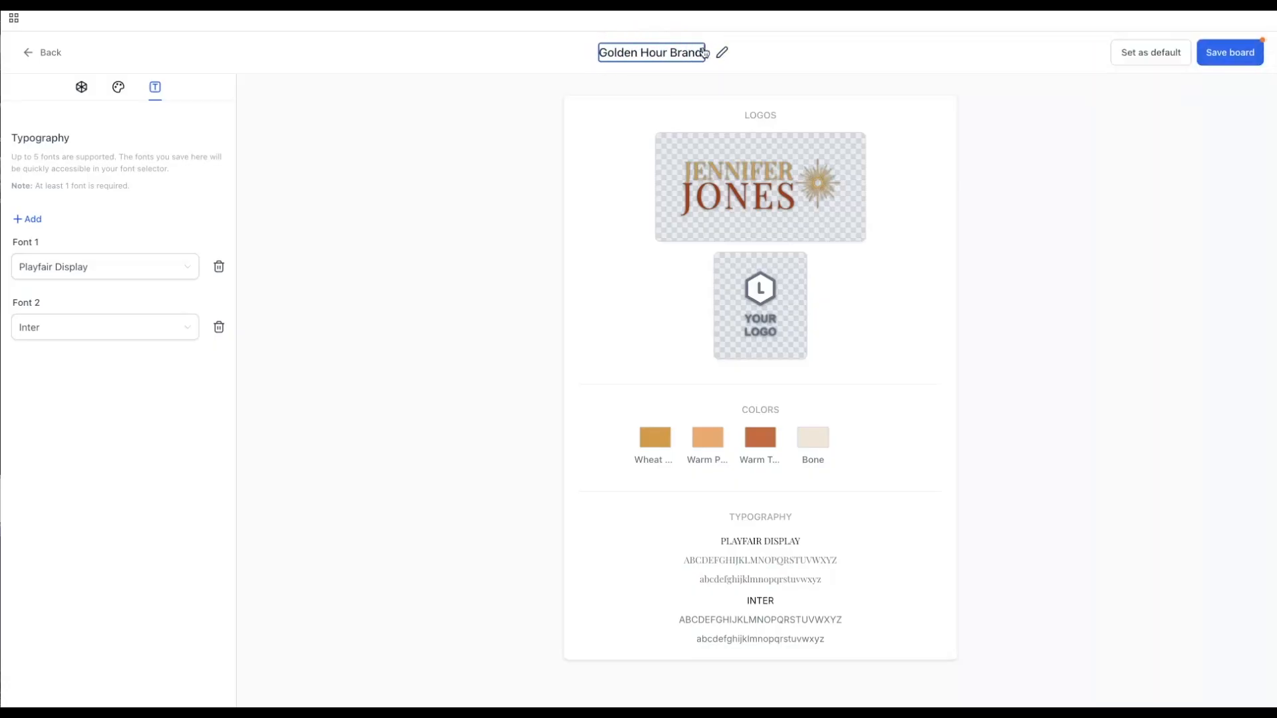
click(1080, 140)
click(1229, 55)
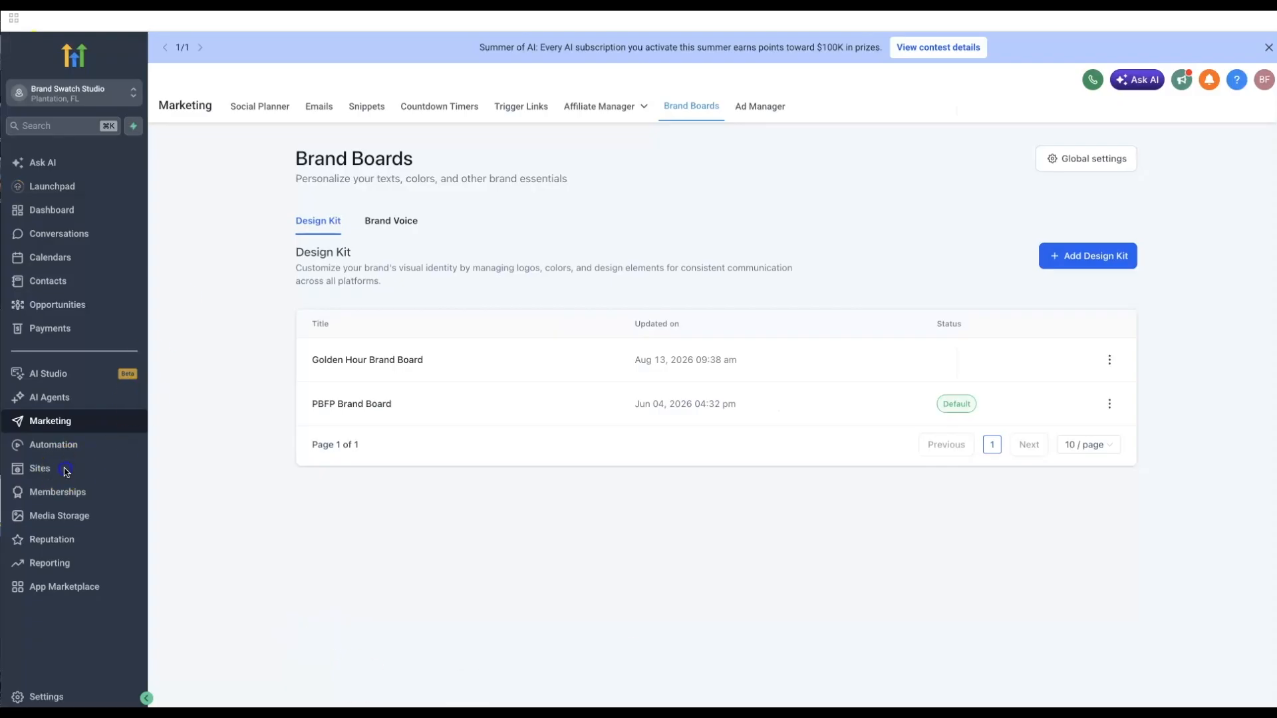
- Open the Home page of Golden Hour From Blank Slate - Working Demo for editing
click(52, 470)
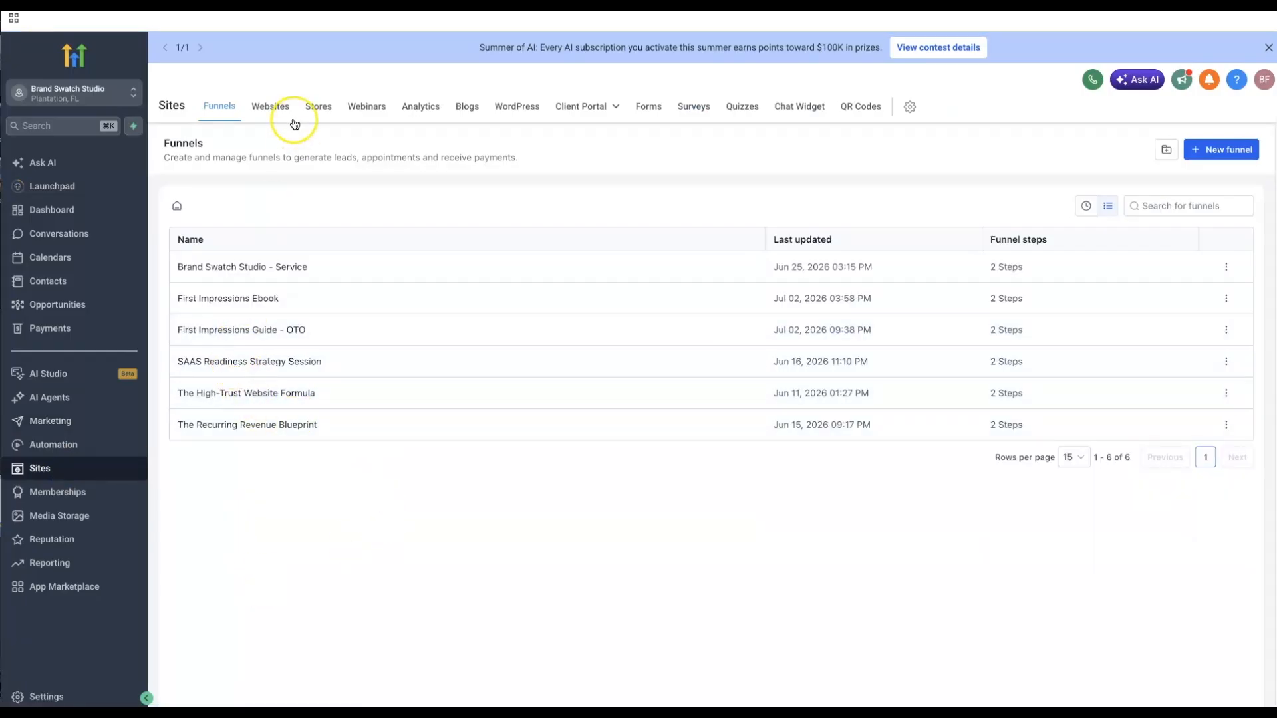
click(280, 108)
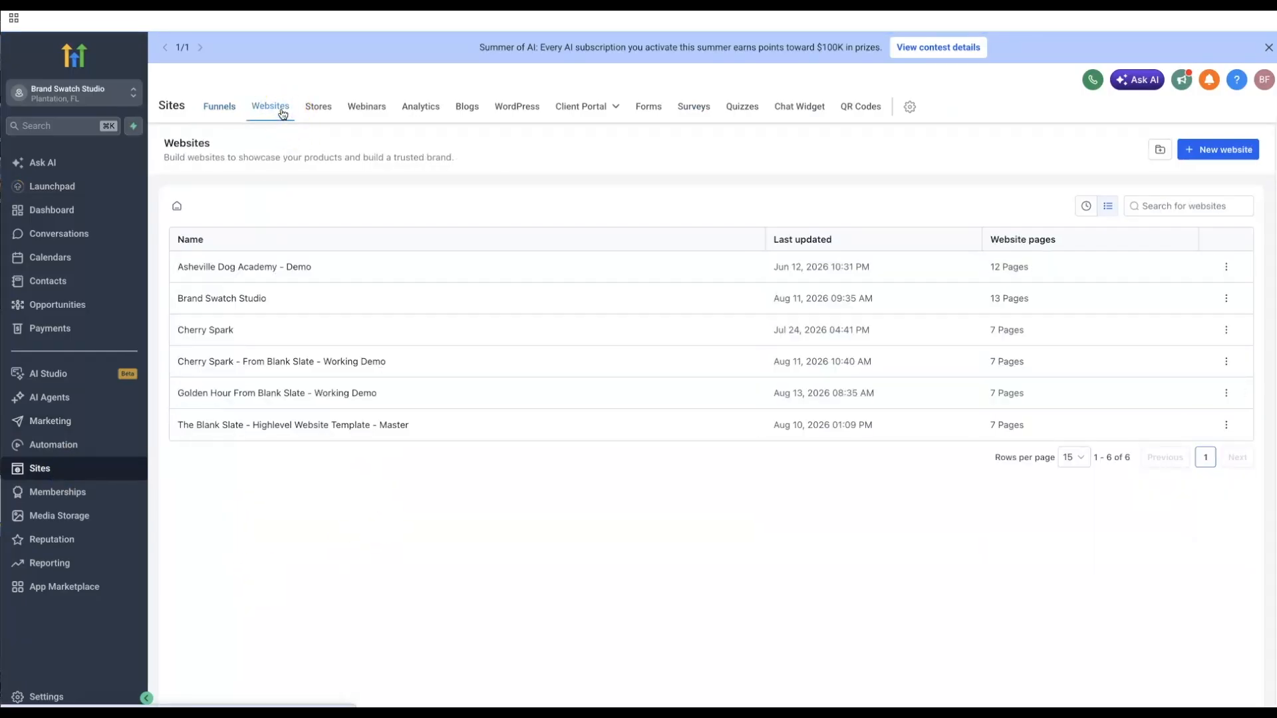
click(214, 394)
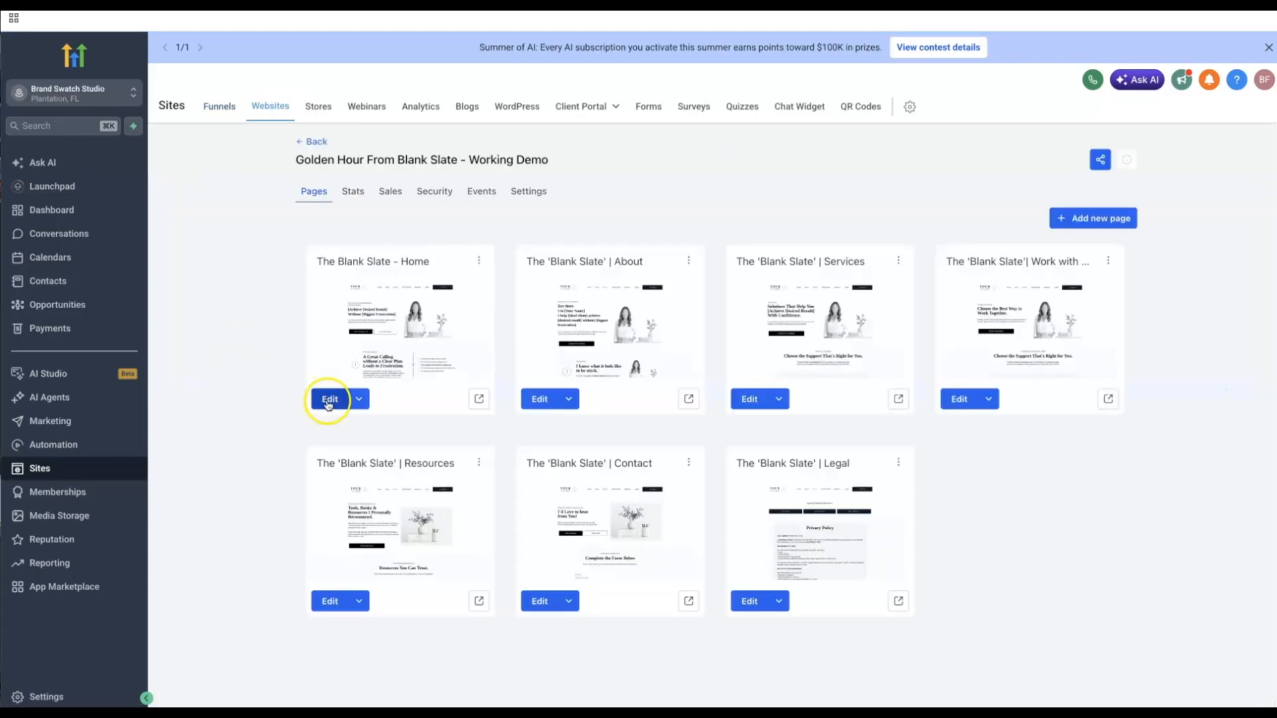
click(329, 399)
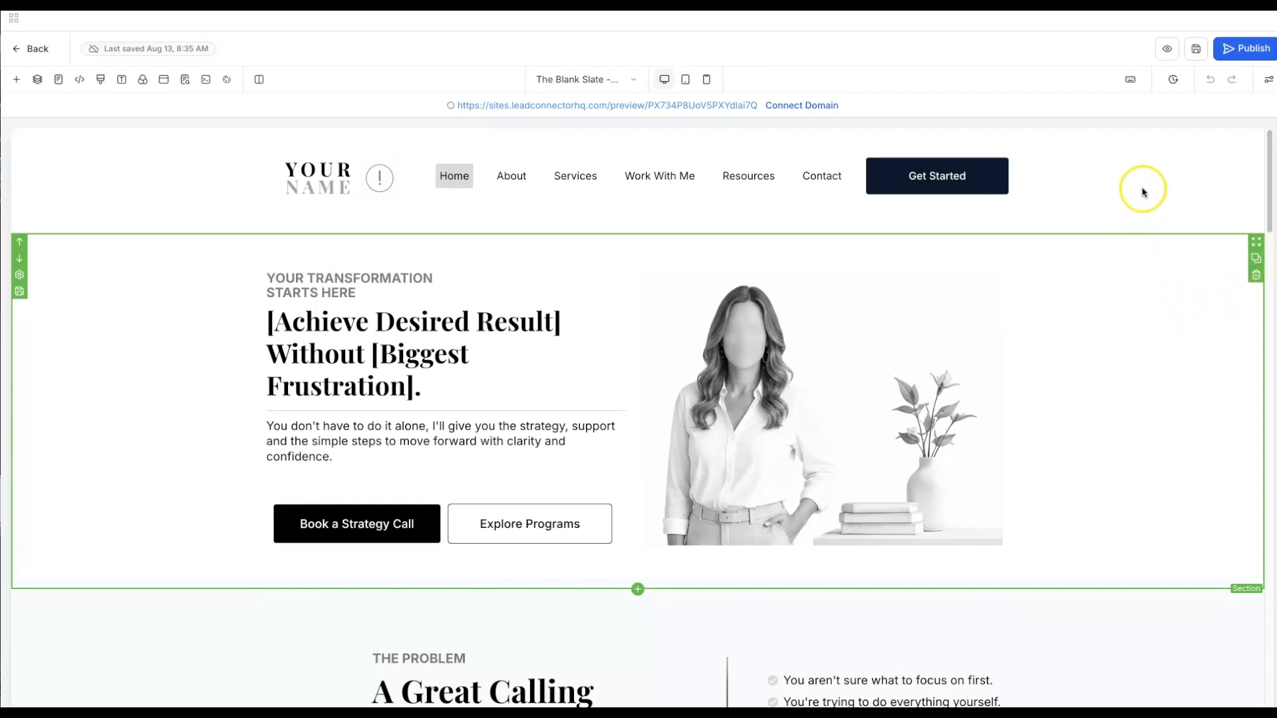
scroll(1154, 283, down, 1)
scroll(1154, 283, down, 15)
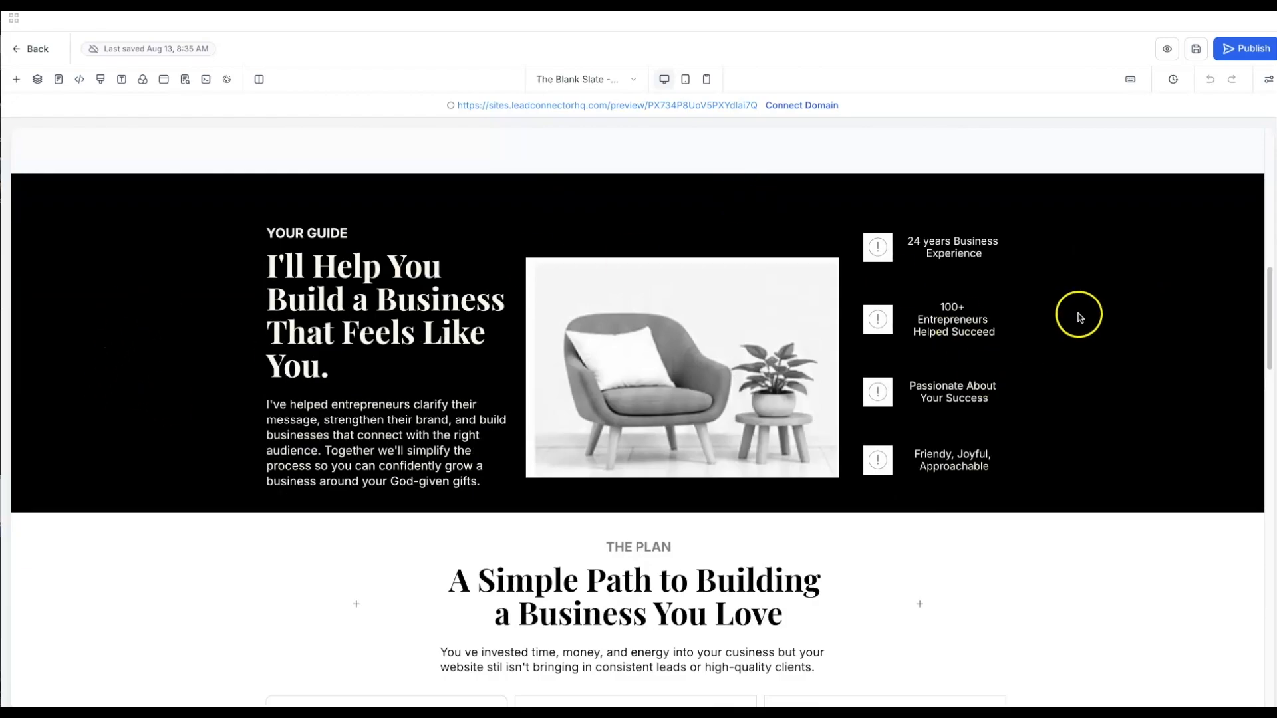
scroll(1077, 314, down, 8)
scroll(1130, 333, down, 2)
scroll(1157, 482, down, 6)
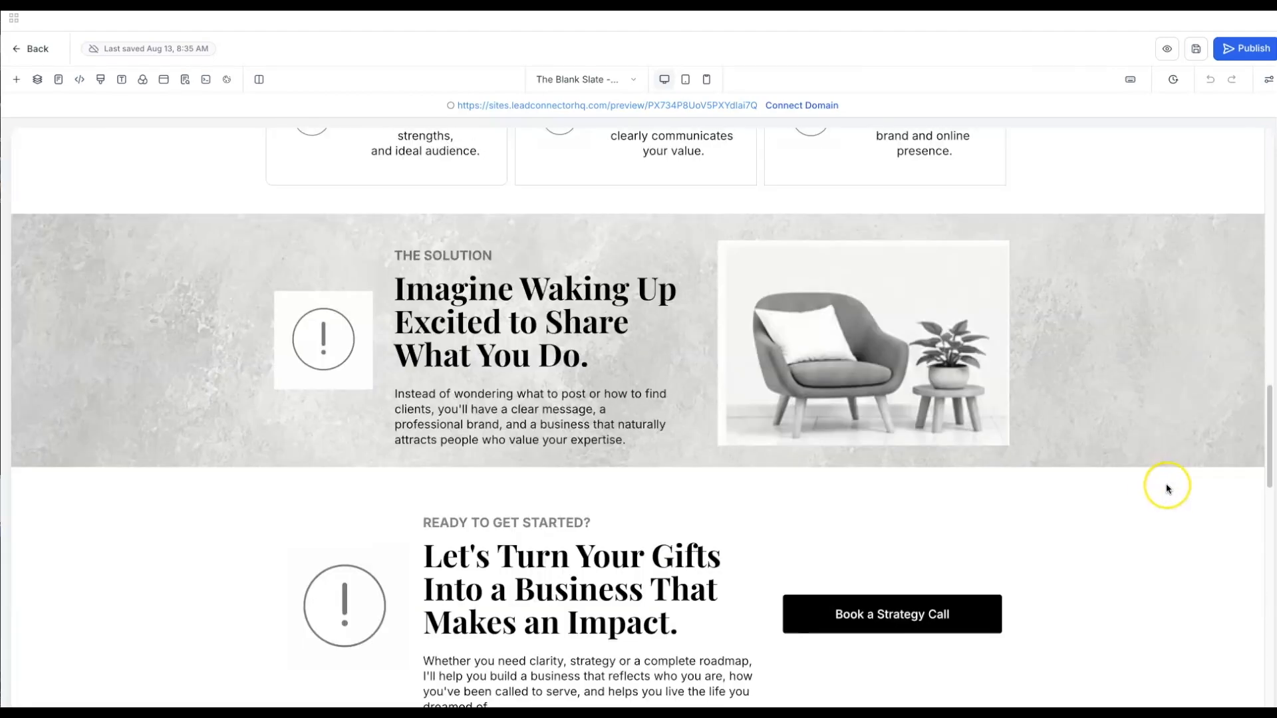
scroll(1121, 403, up, 20)
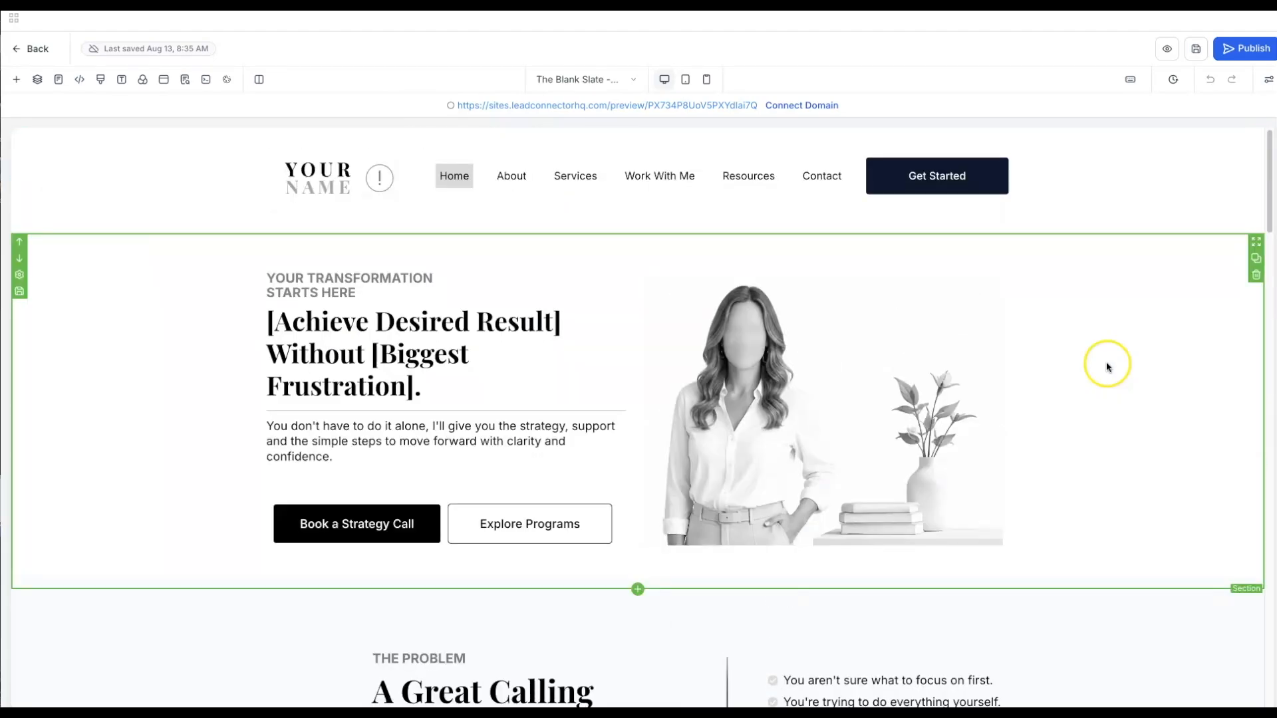
scroll(1117, 416, down, 10)
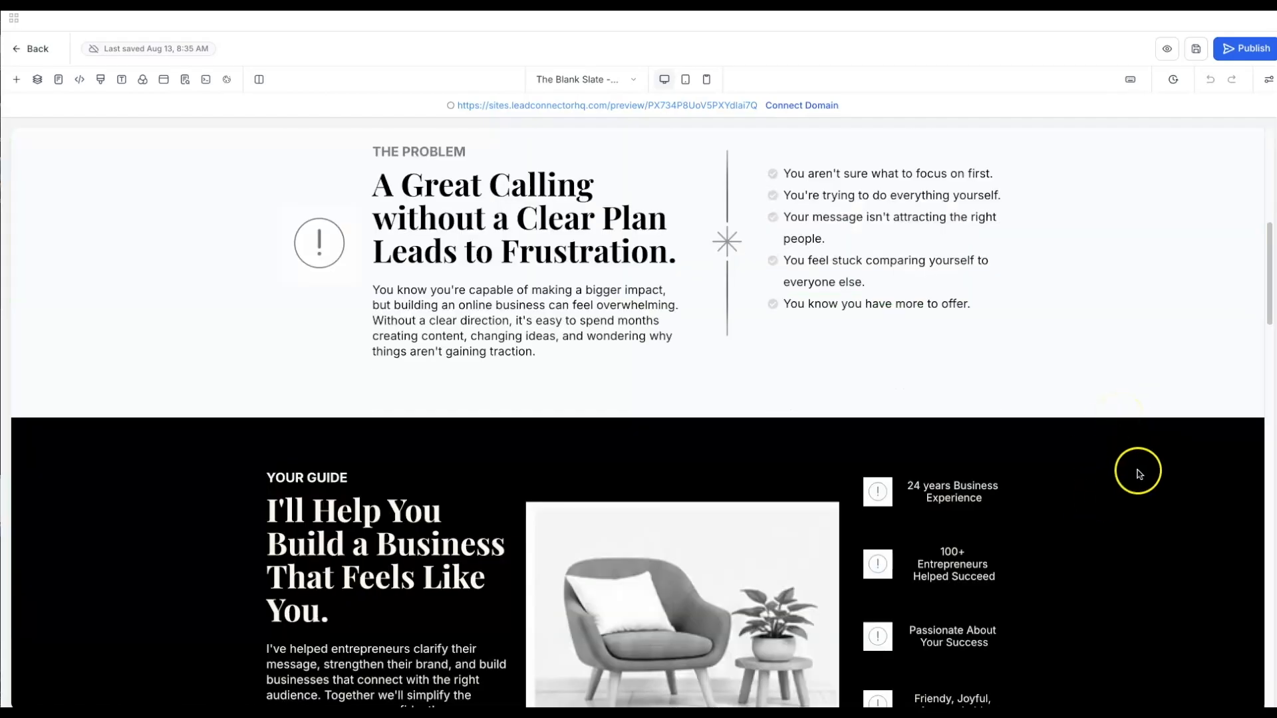
scroll(1173, 465, down, 6)
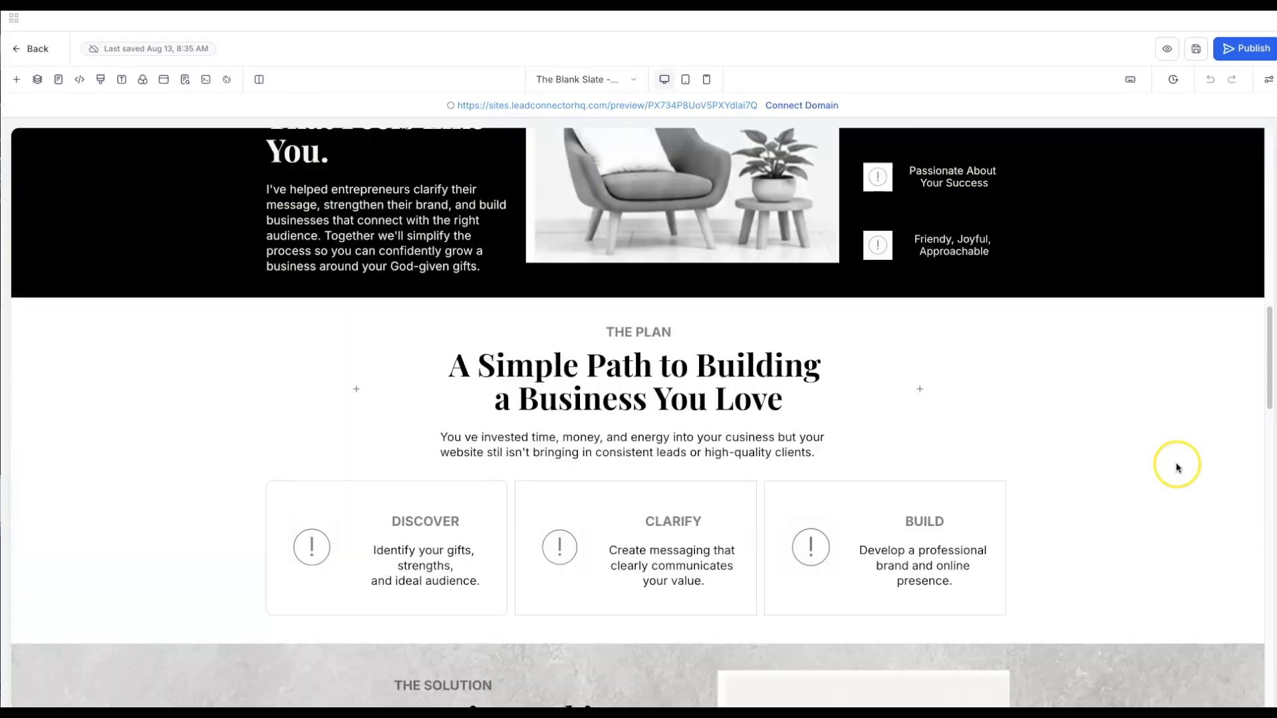
scroll(1165, 454, down, 4)
scroll(1164, 466, down, 7)
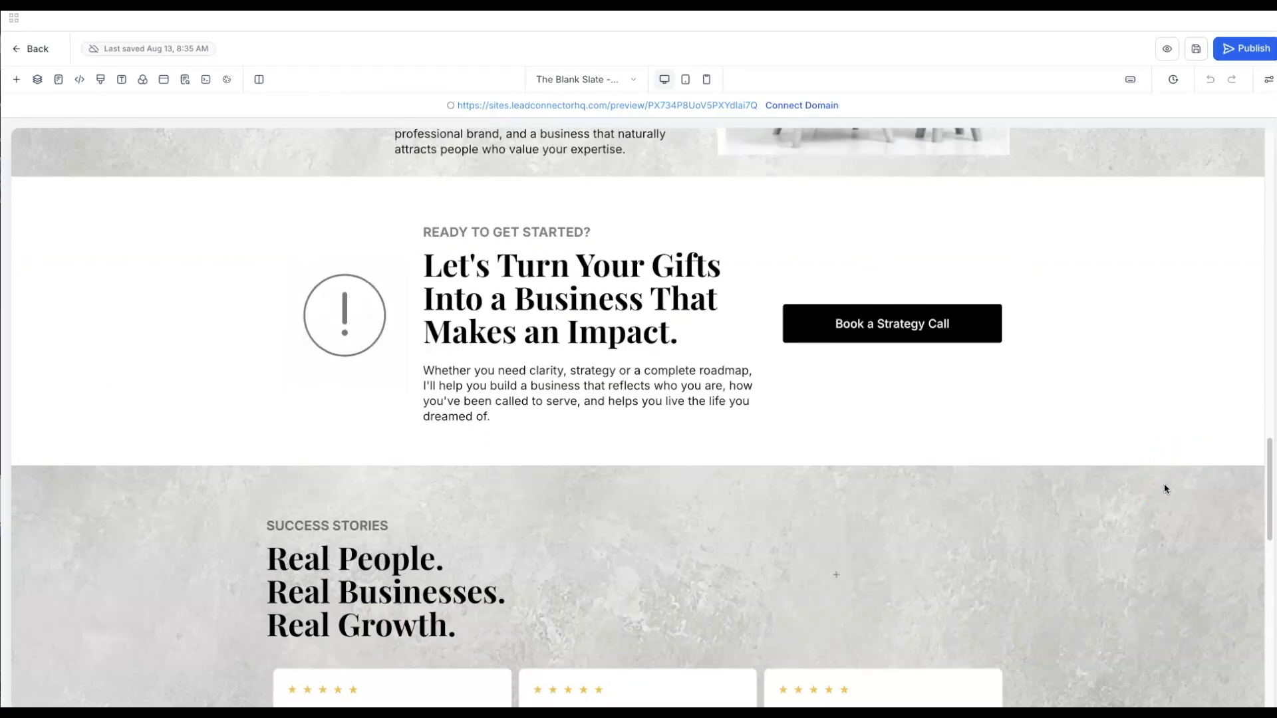
scroll(1164, 488, down, 6)
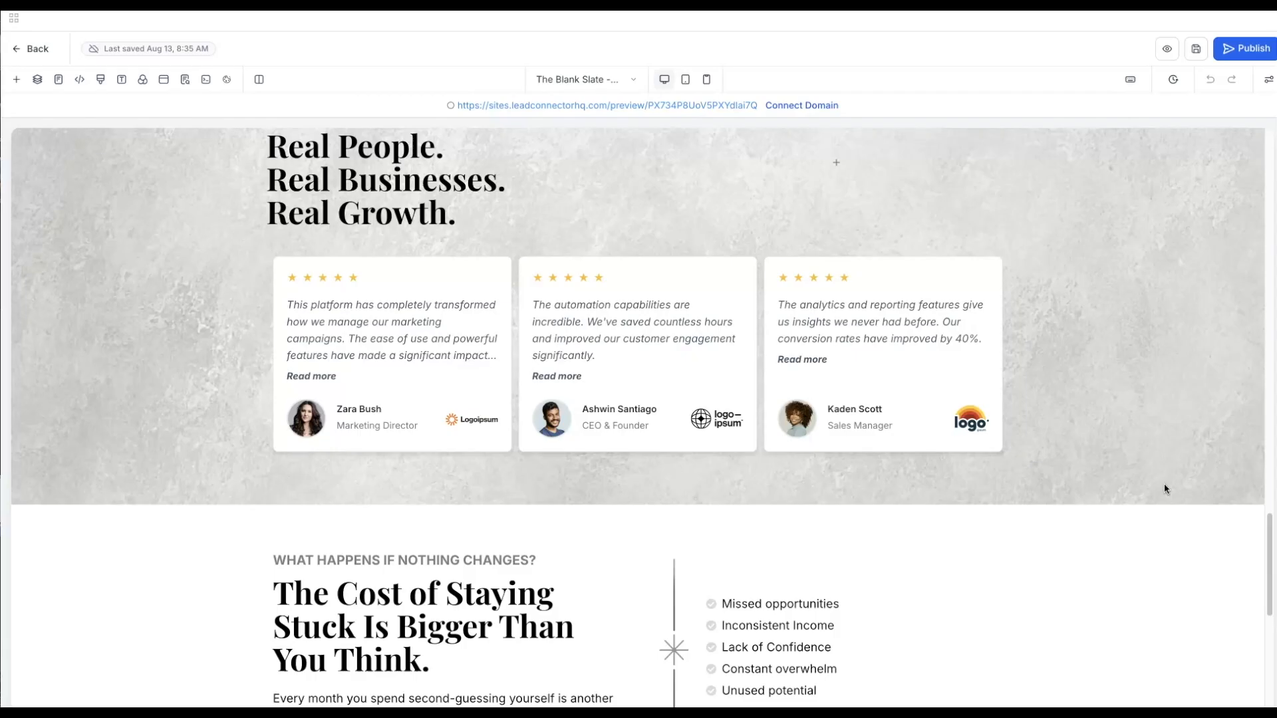
scroll(1164, 489, down, 7)
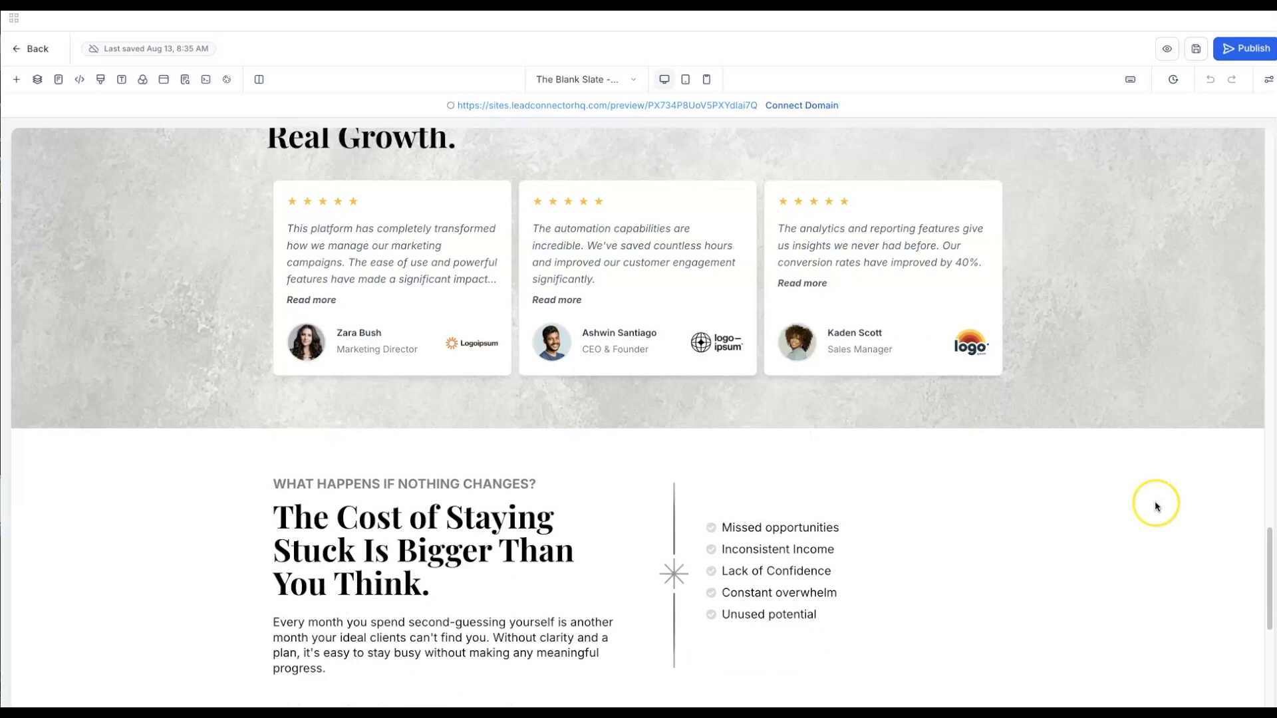
scroll(1117, 543, down, 1)
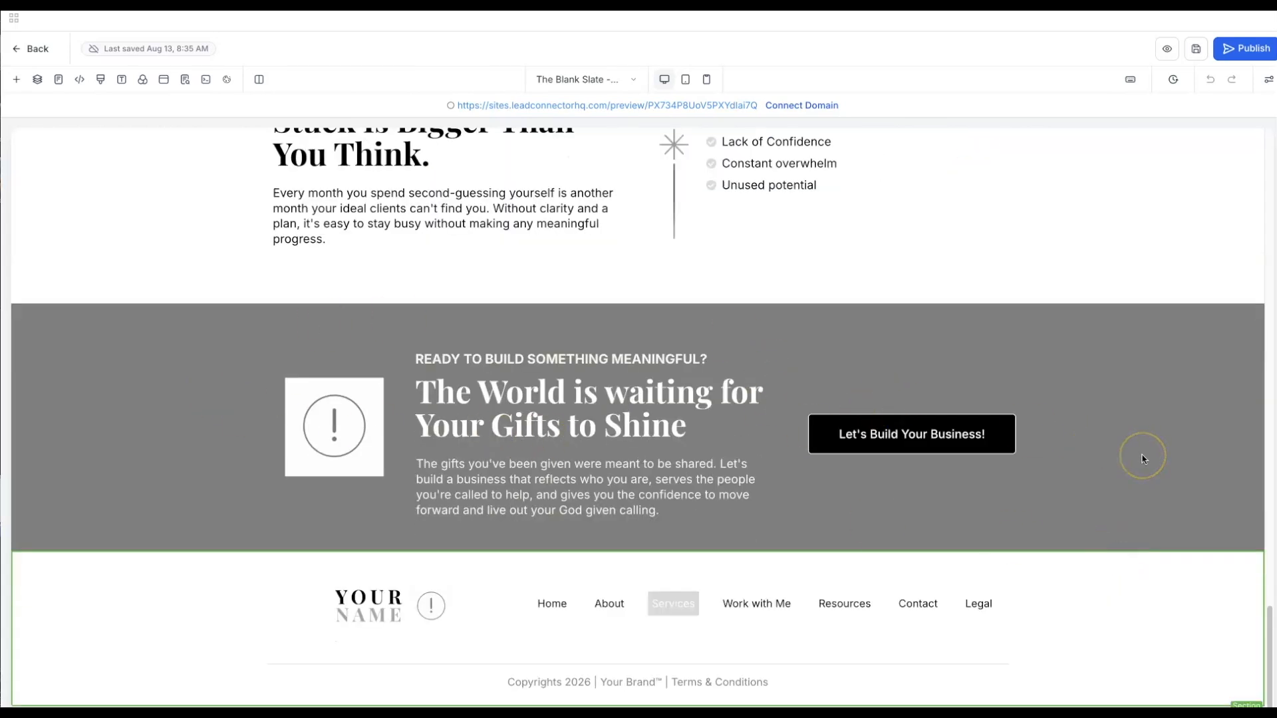
scroll(1142, 458, up, 9)
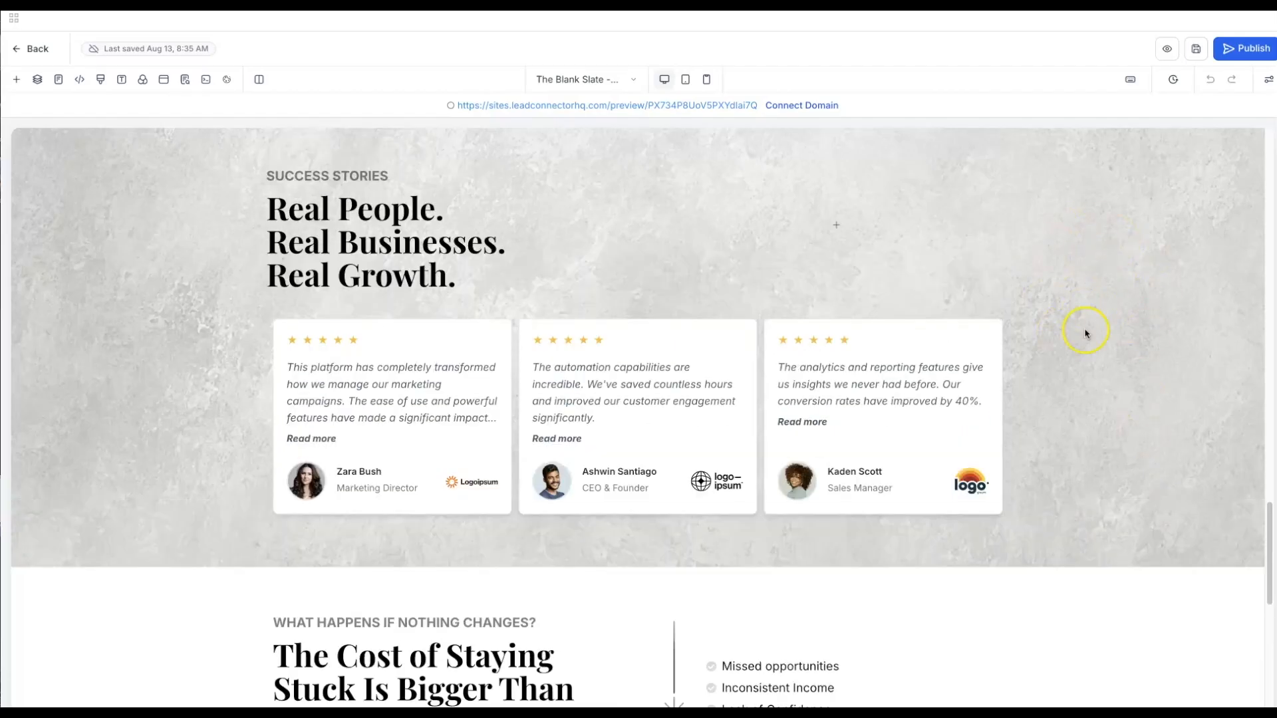
scroll(1167, 357, up, 14)
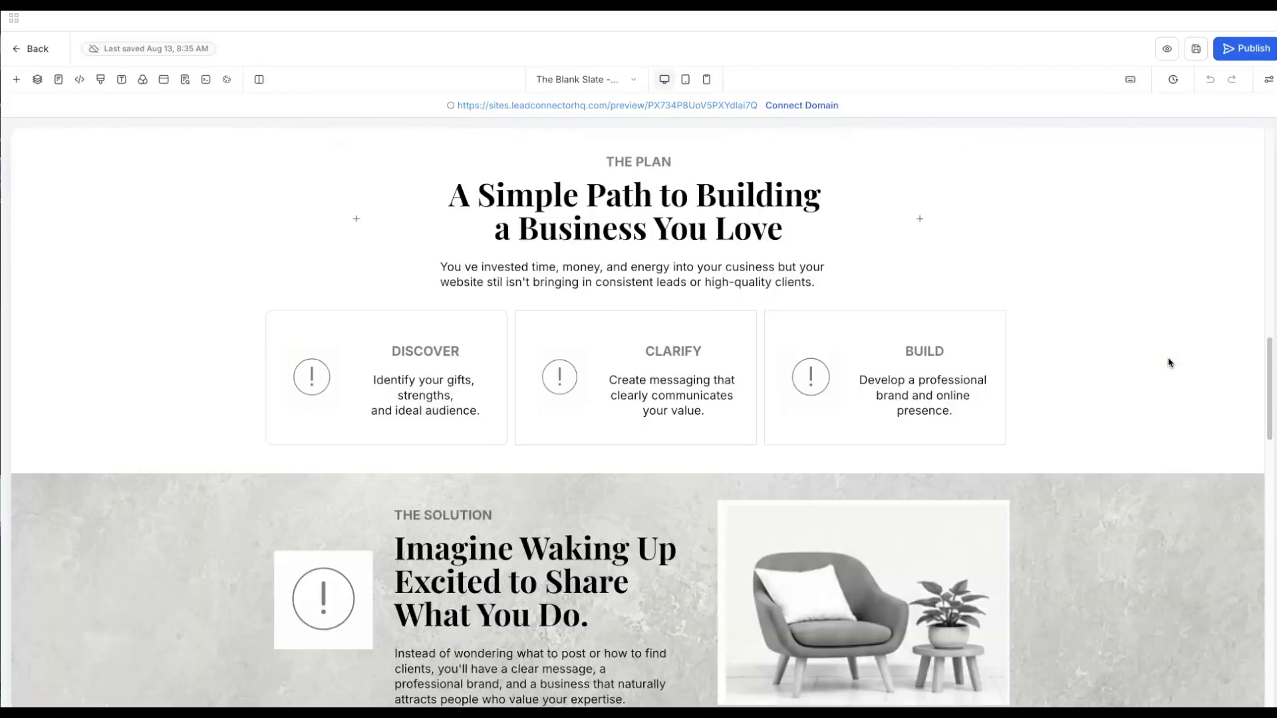
scroll(1167, 357, up, 10)
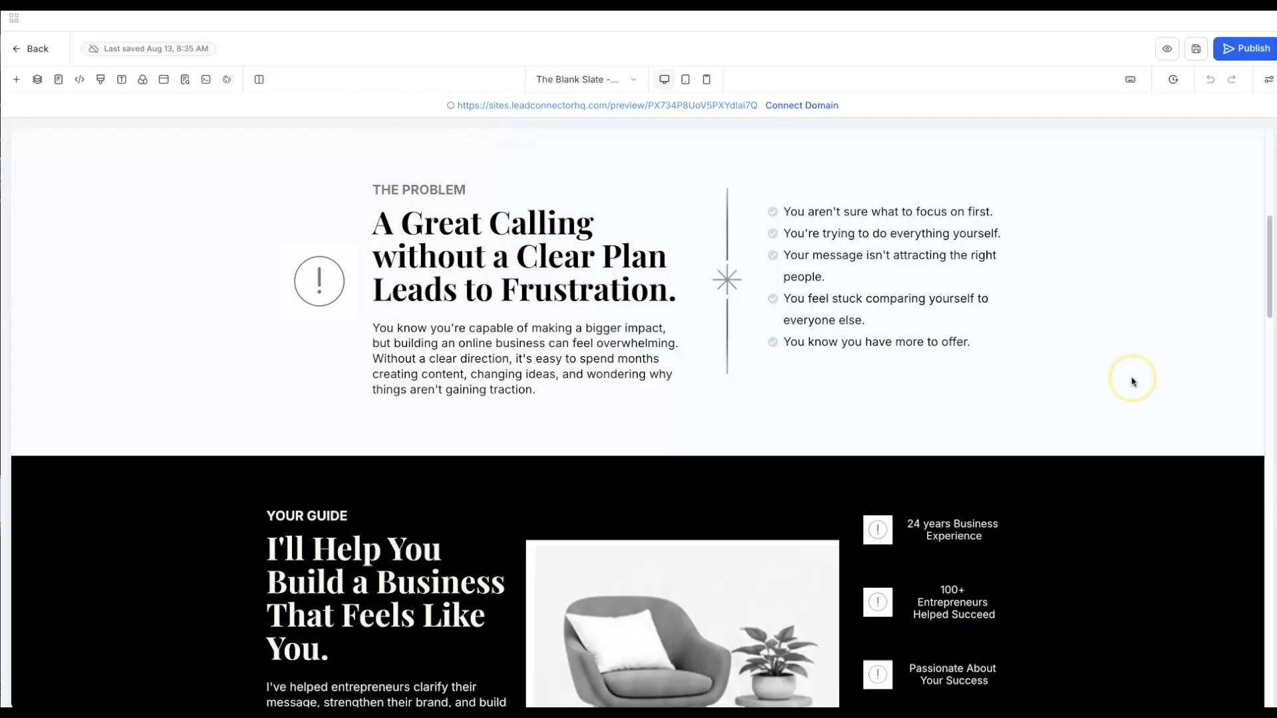
scroll(1132, 381, up, 7)
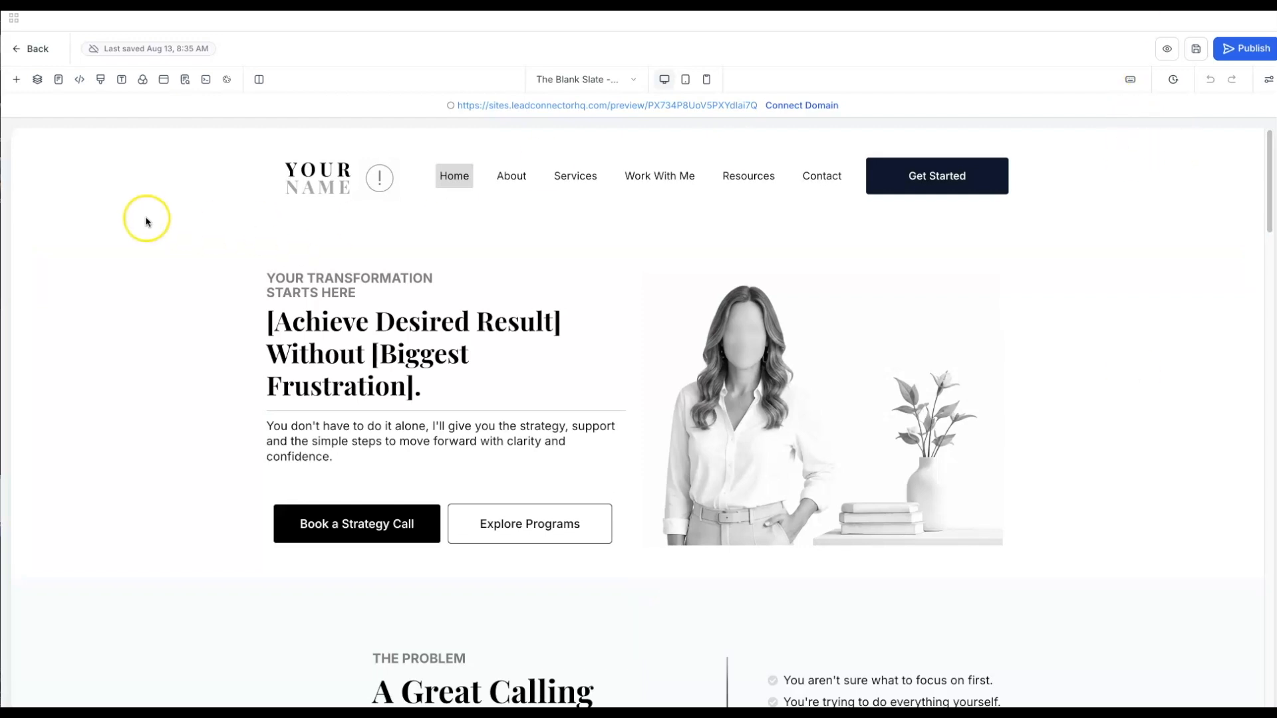
- Open the header section's background colour choices and Global settings, then close them unchanged
click(100, 203)
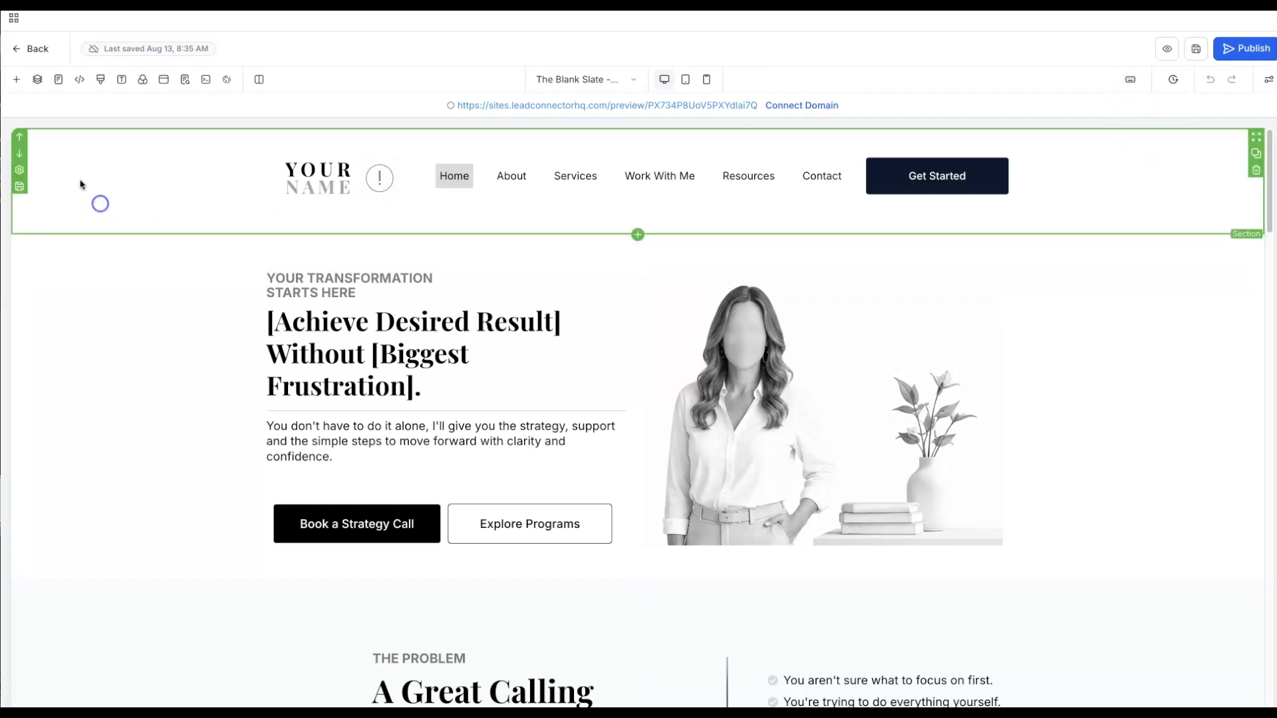
click(52, 150)
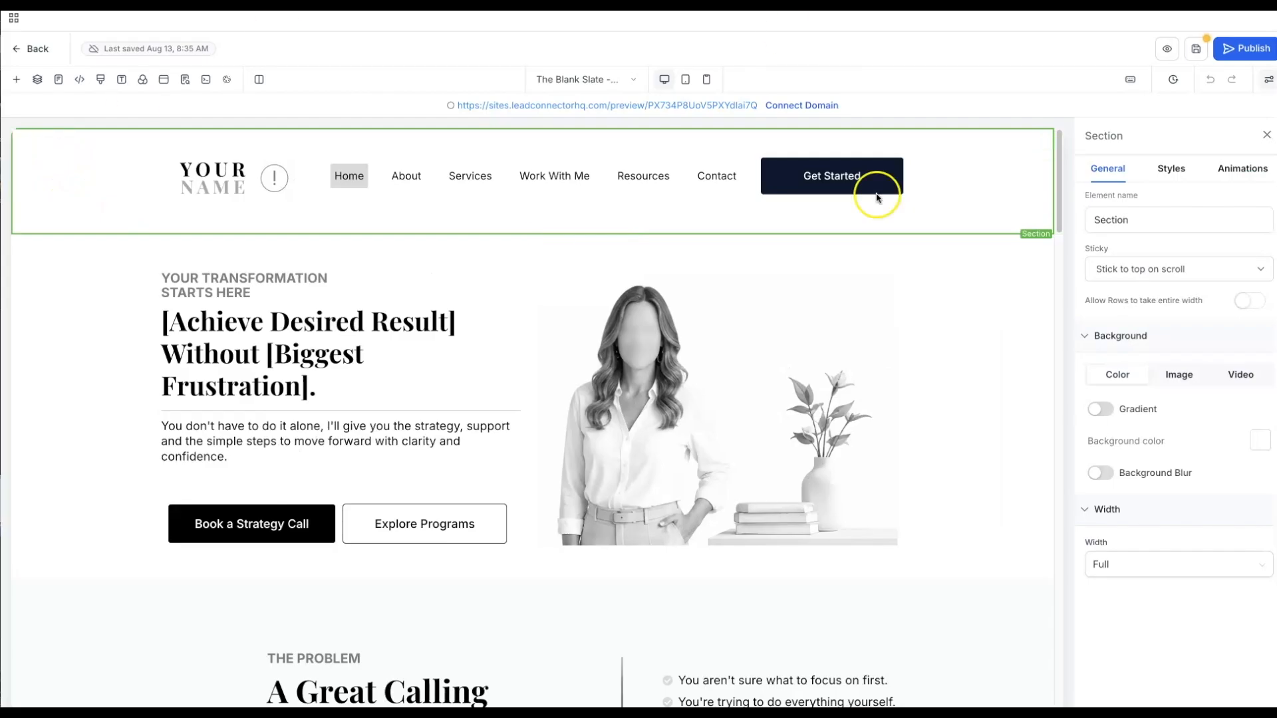
click(1260, 443)
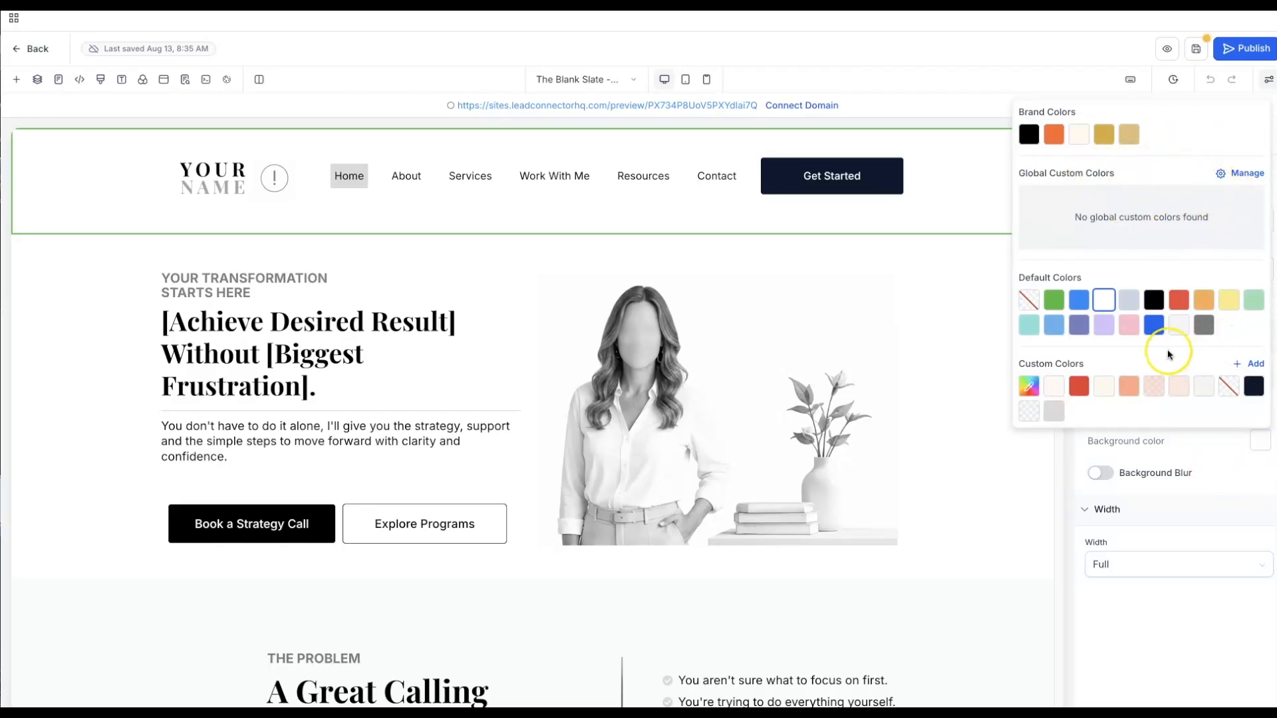
click(1230, 175)
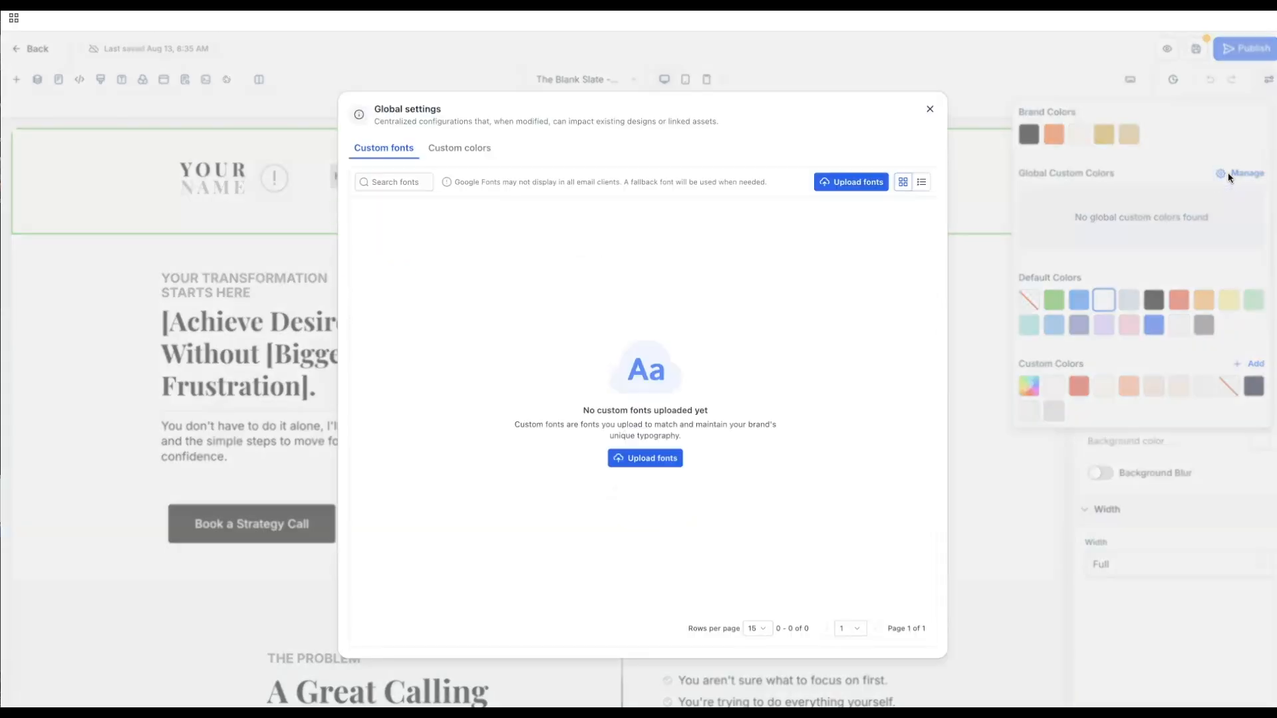
click(1228, 172)
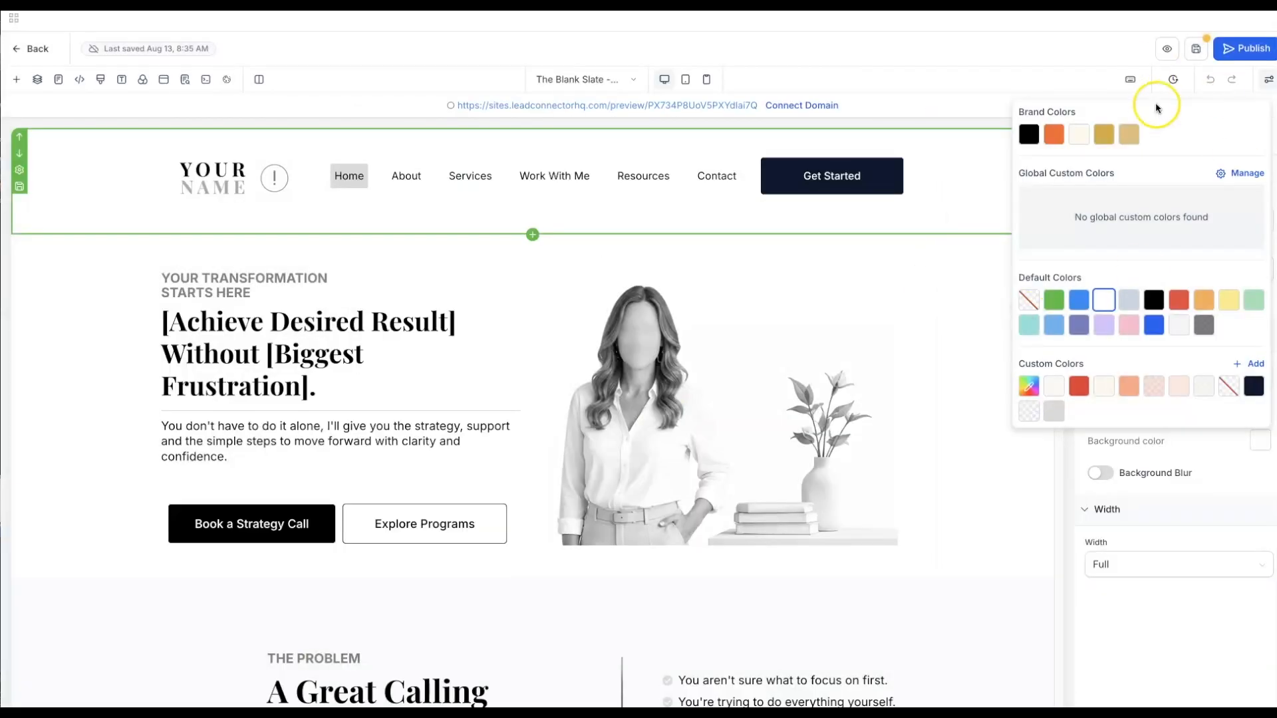
click(998, 171)
click(984, 146)
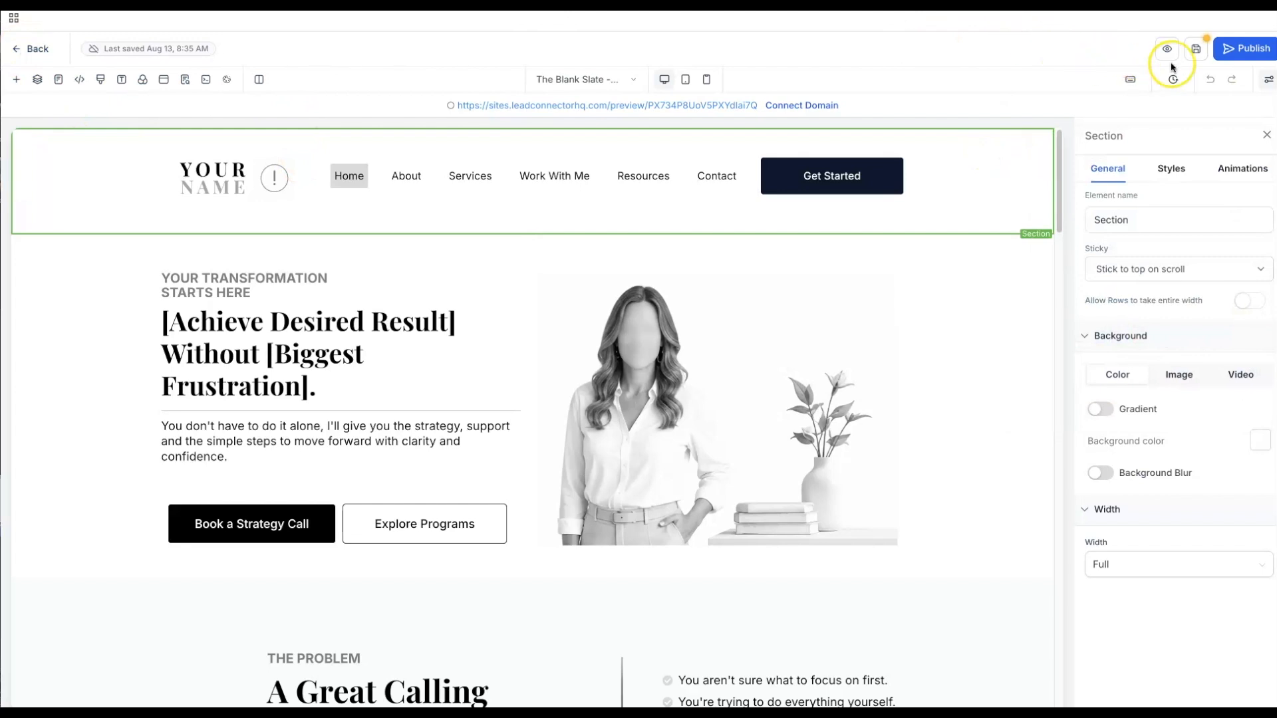
- Leave the editor without saving and make Golden Hour Brand Board the default
click(17, 52)
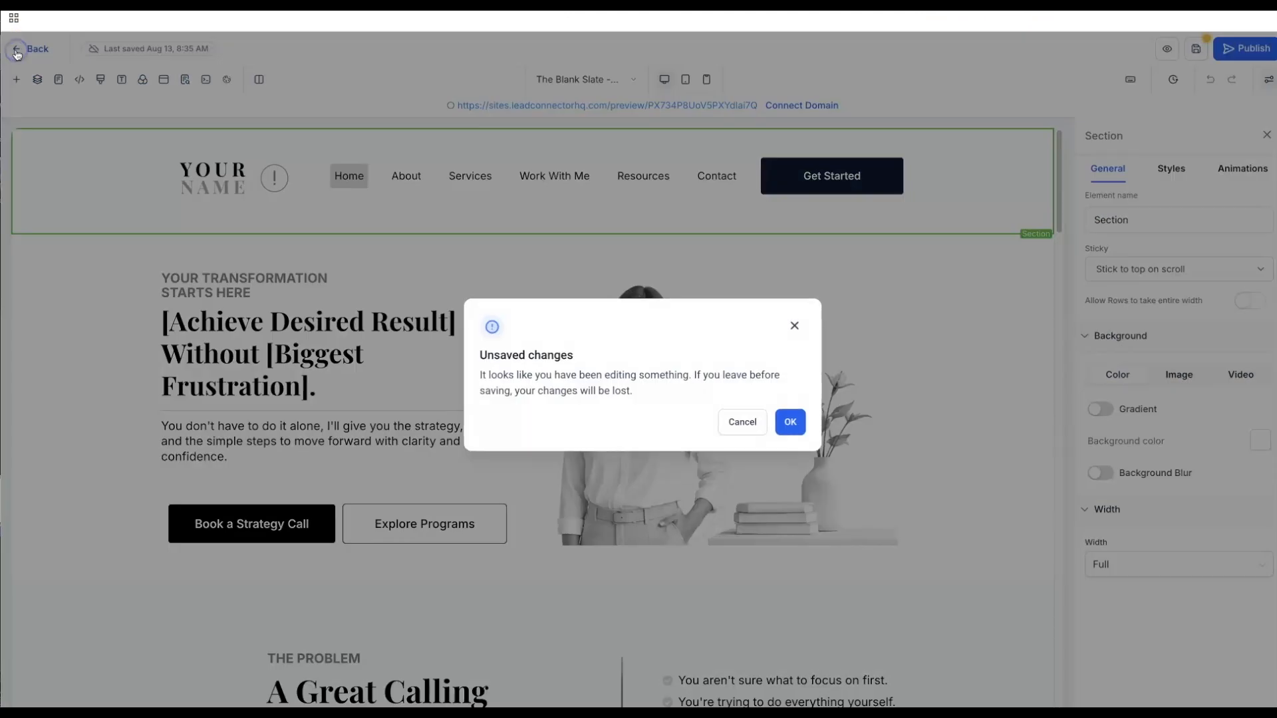
click(792, 425)
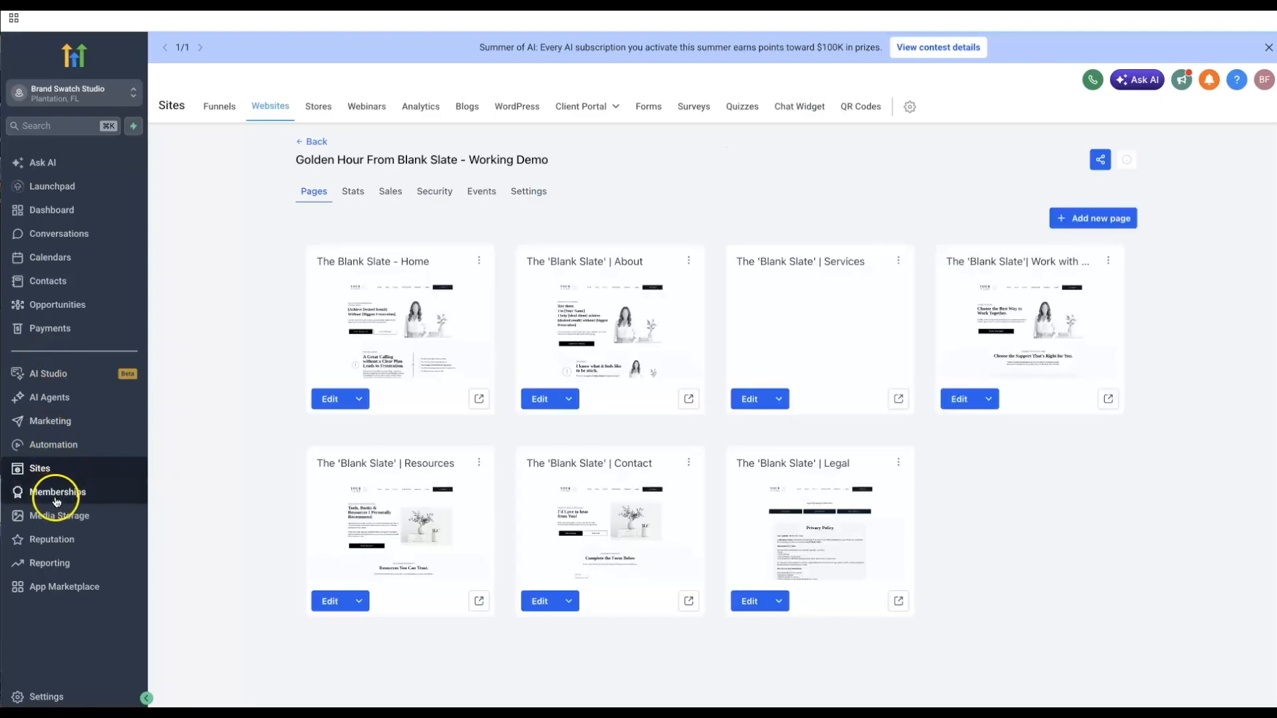
click(48, 423)
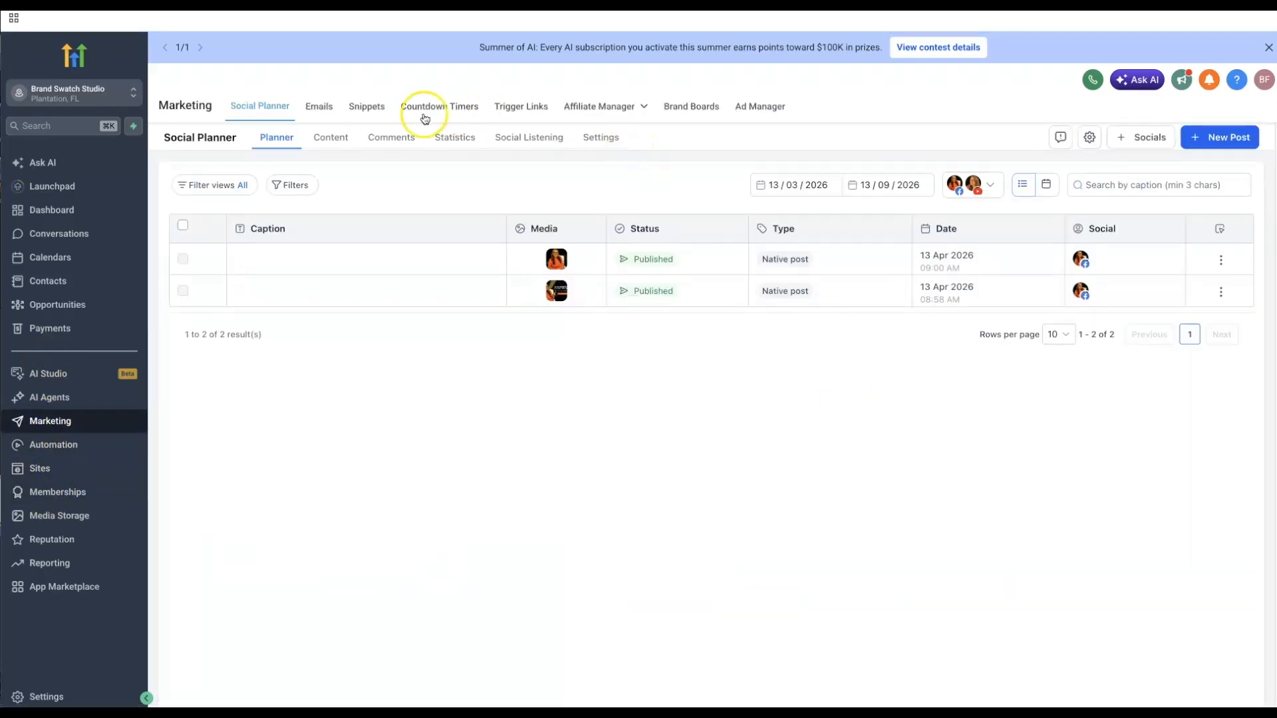
click(682, 117)
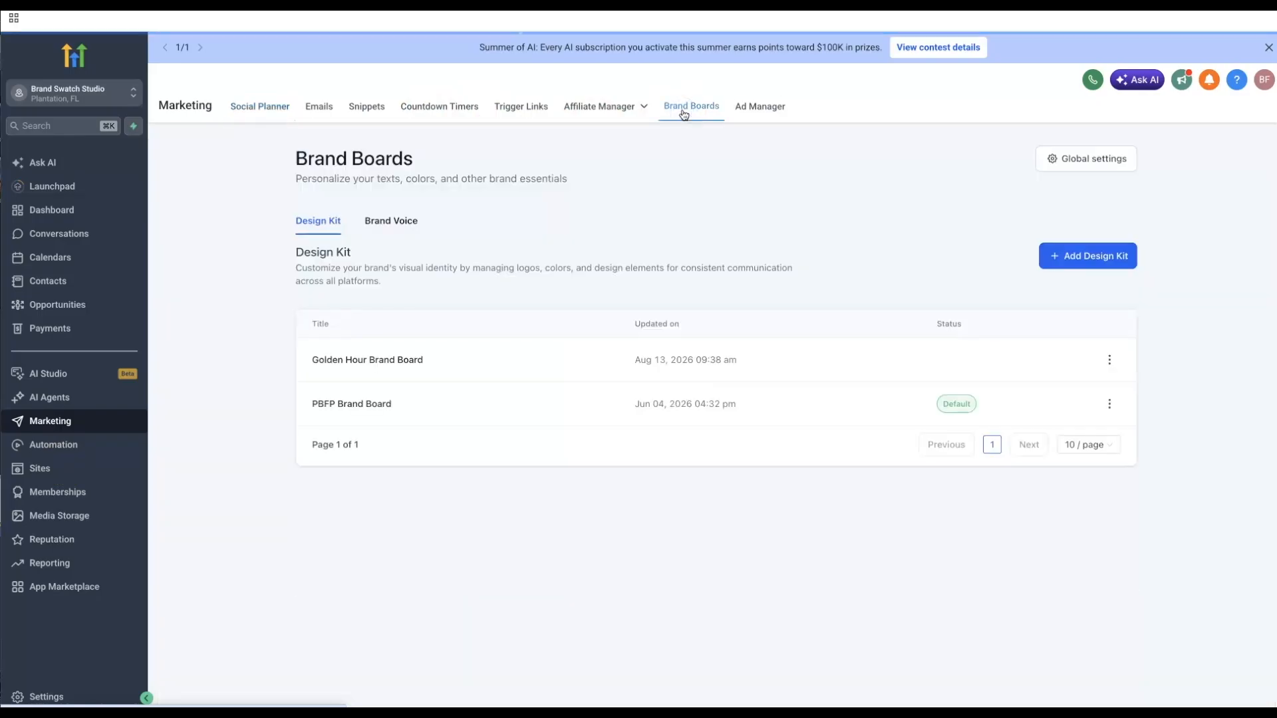
click(393, 361)
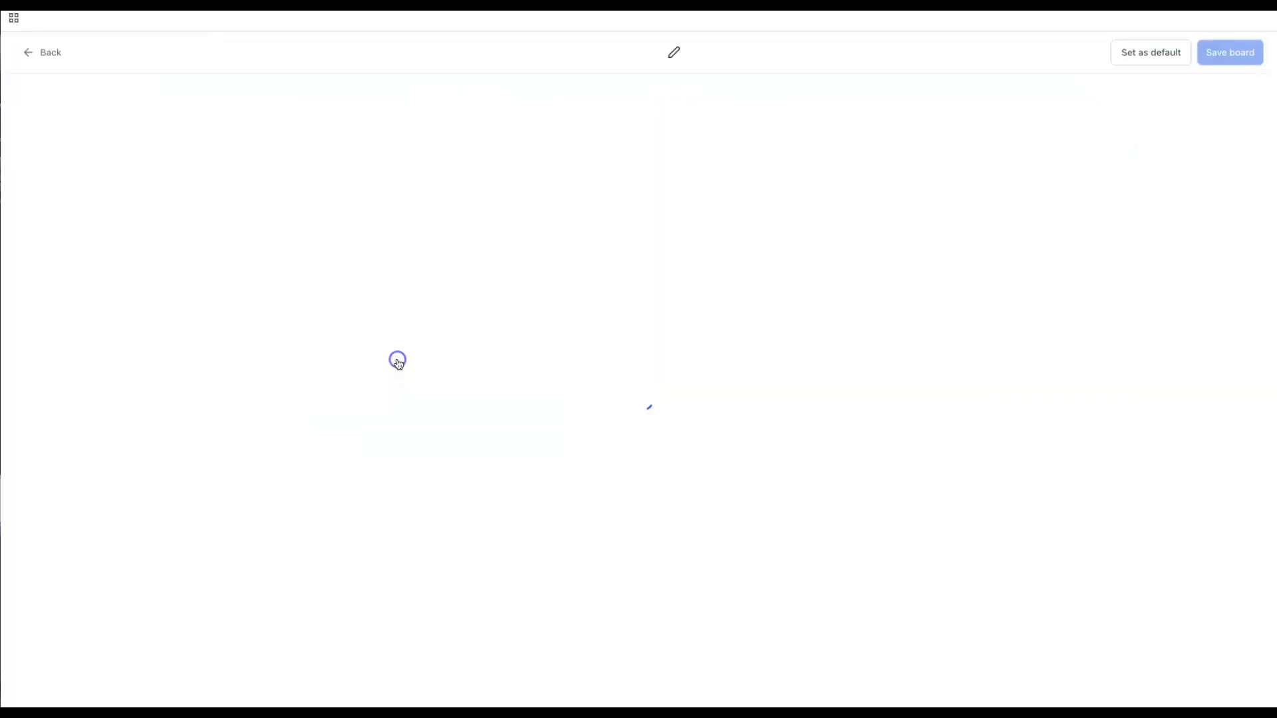
click(1162, 53)
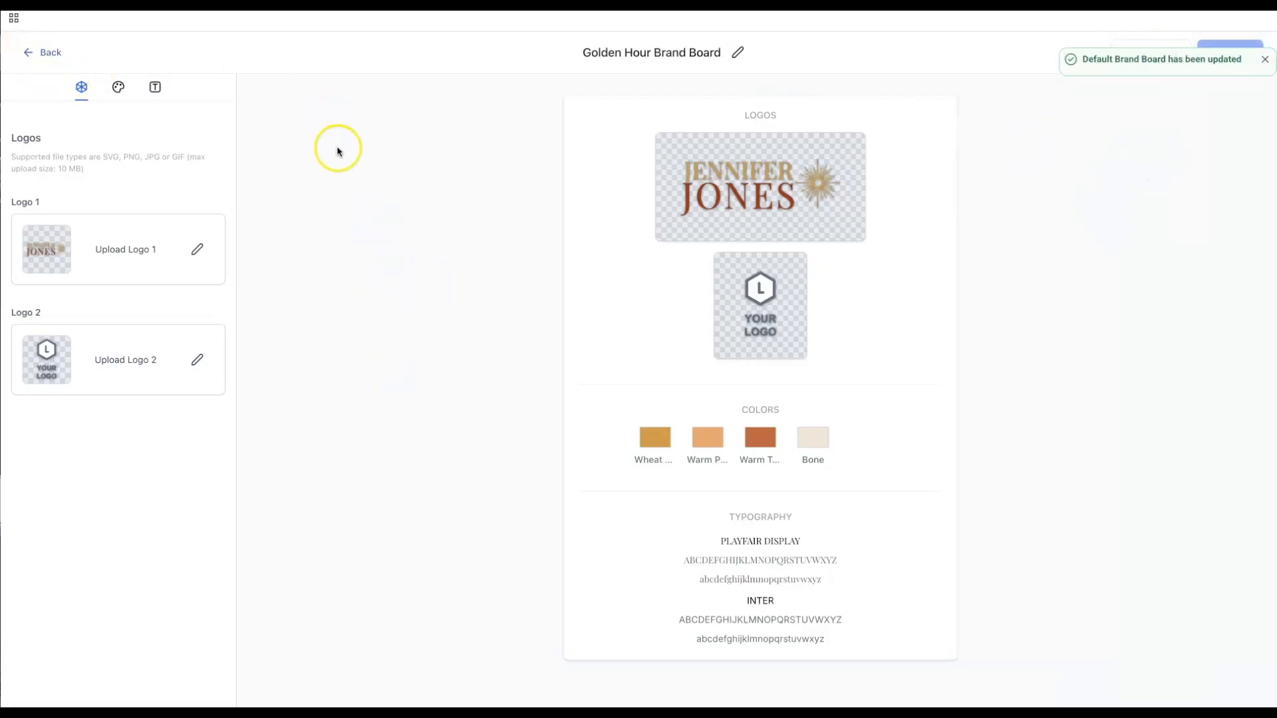
click(30, 53)
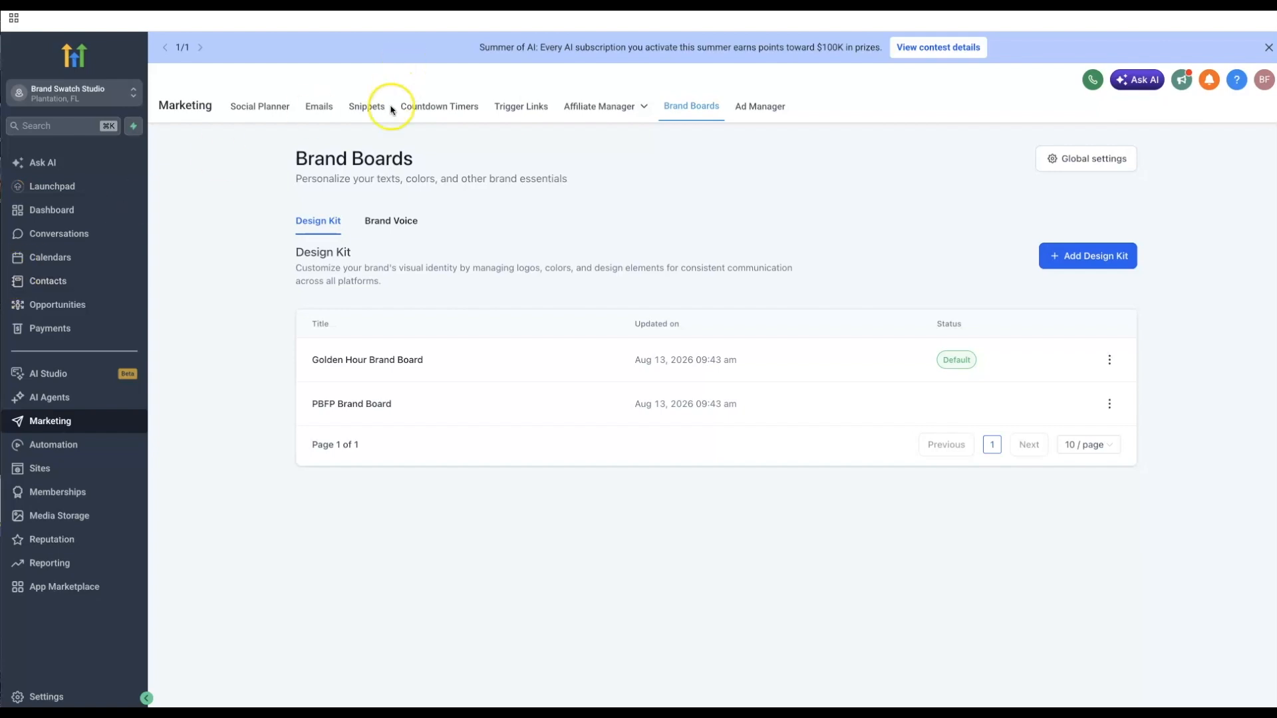
- Reopen the Golden Hour From Blank Slate site's Home page for editing
click(40, 467)
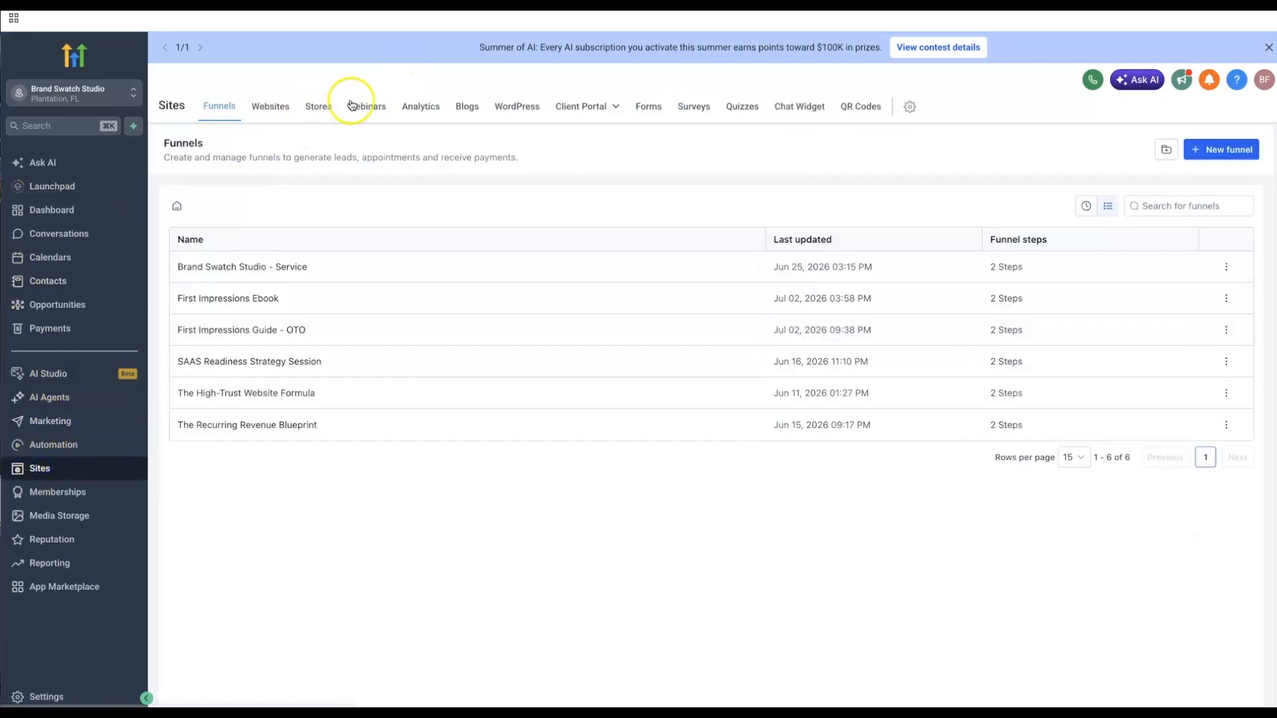
click(270, 107)
click(242, 396)
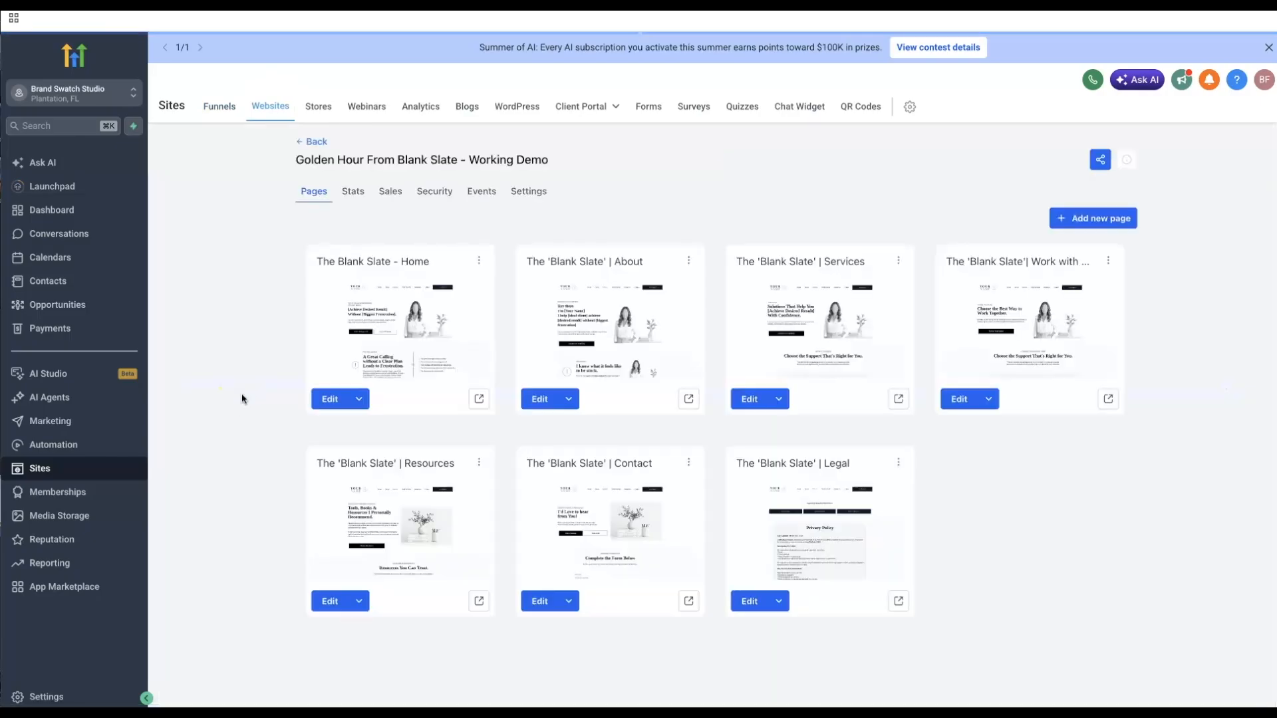
click(326, 399)
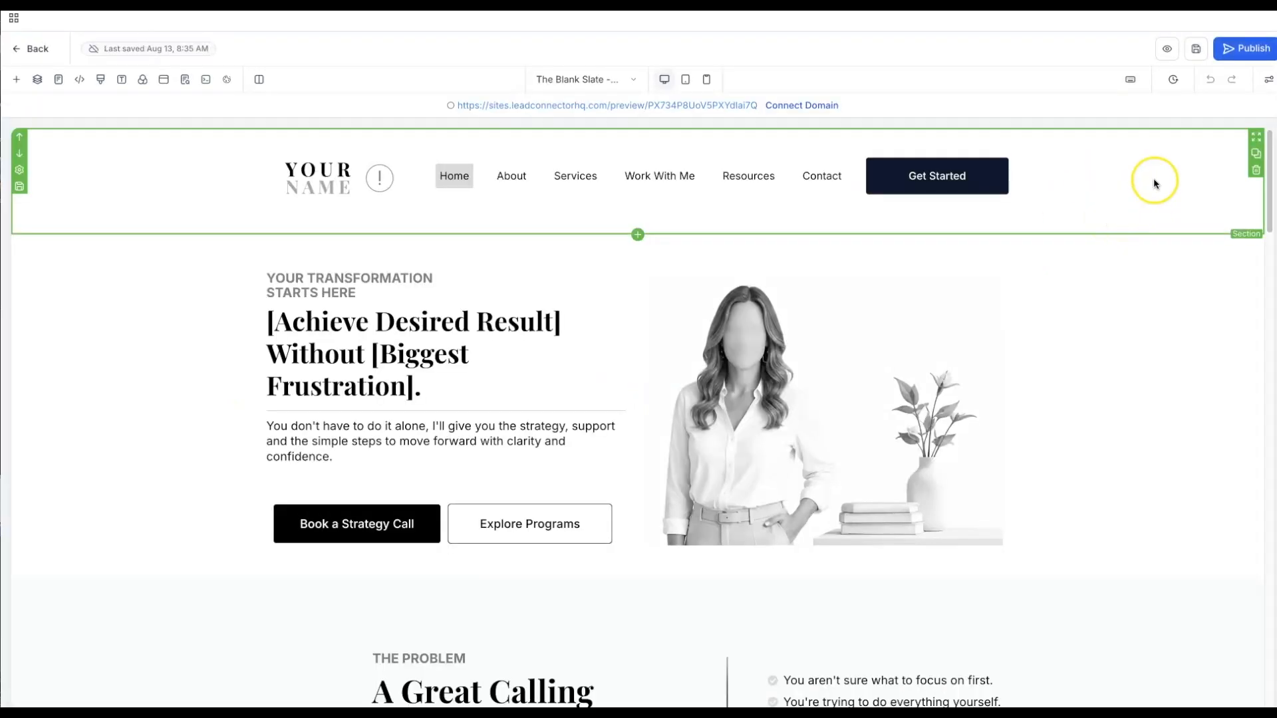
- Give the header section the Bone brand colour (f2e6d6) as its background
click(104, 177)
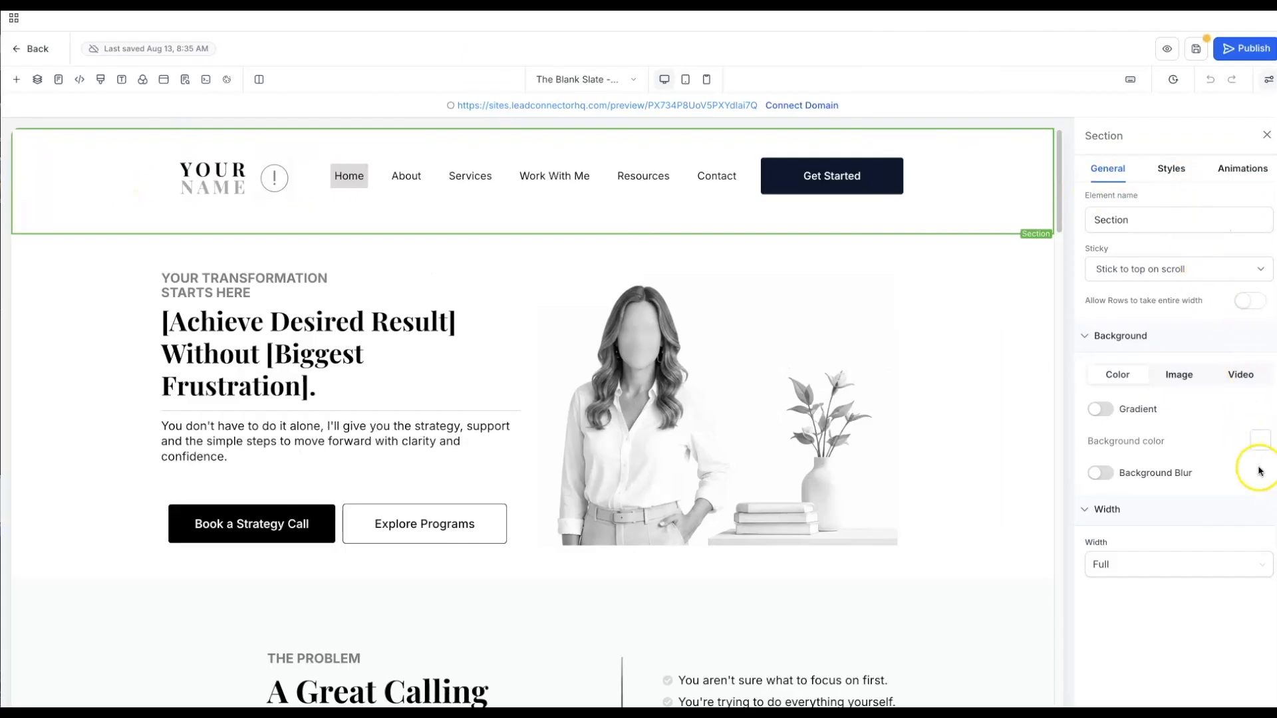
click(1261, 443)
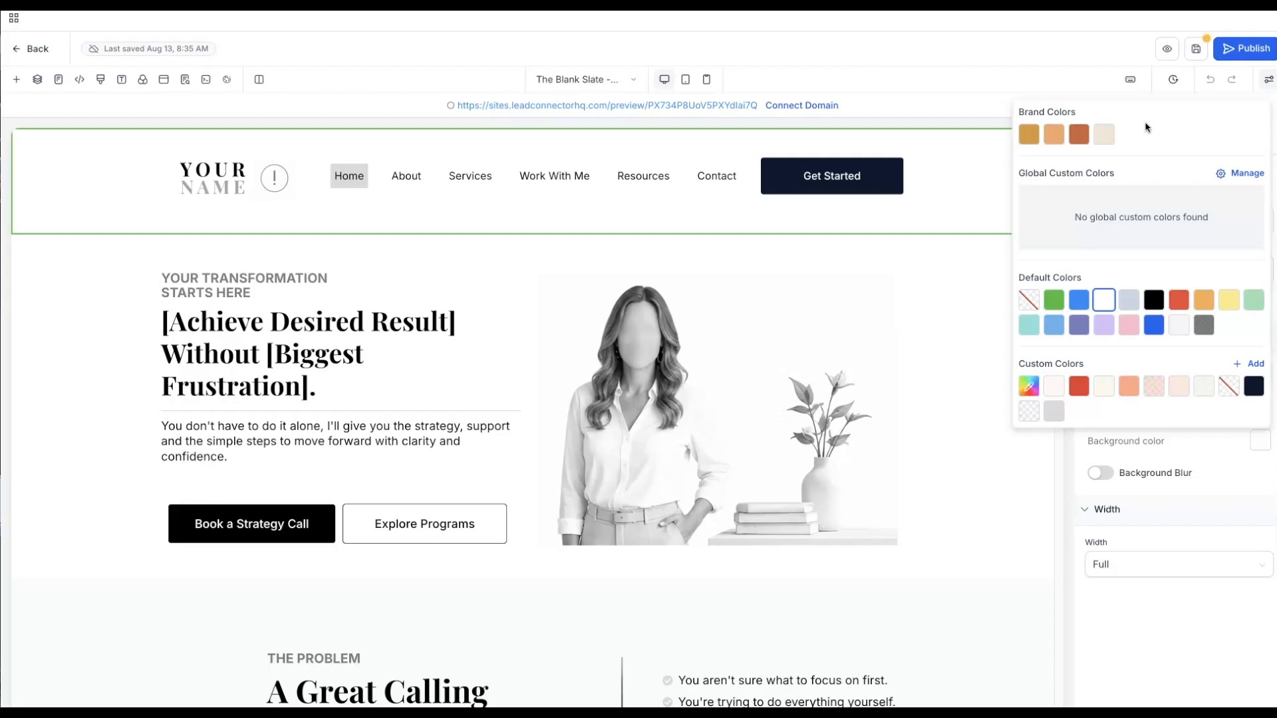
click(1105, 134)
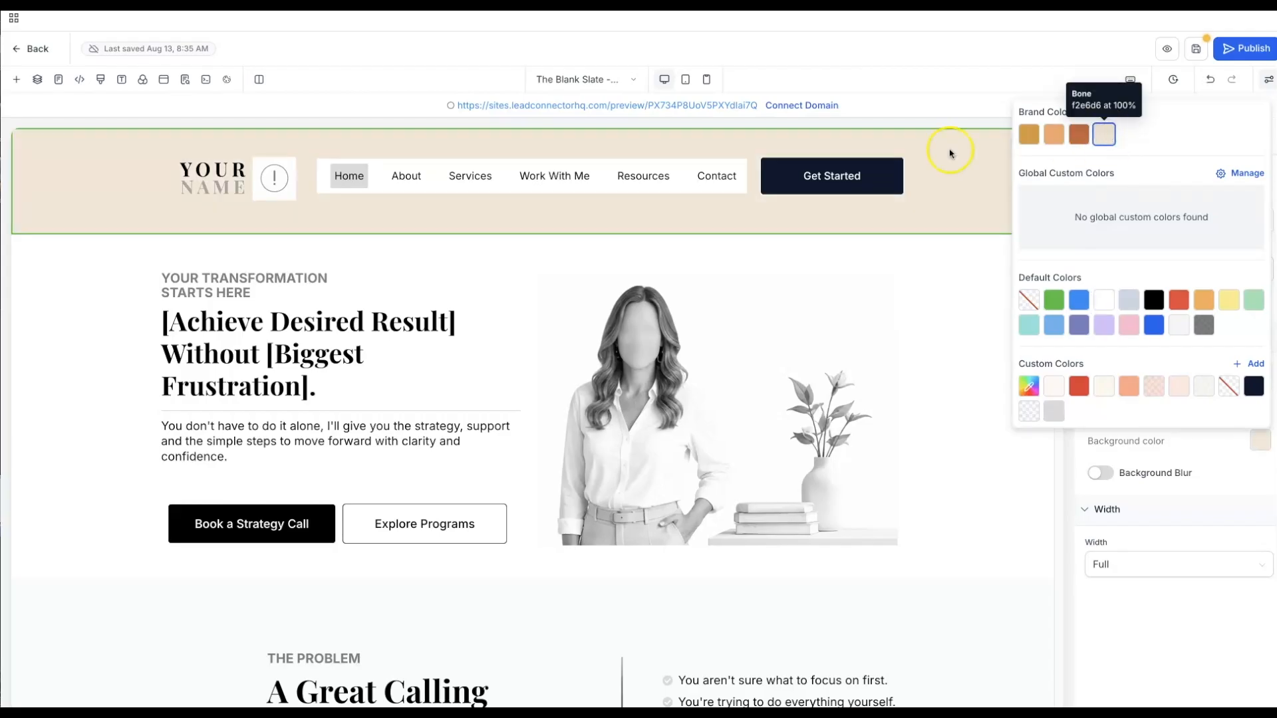
click(218, 184)
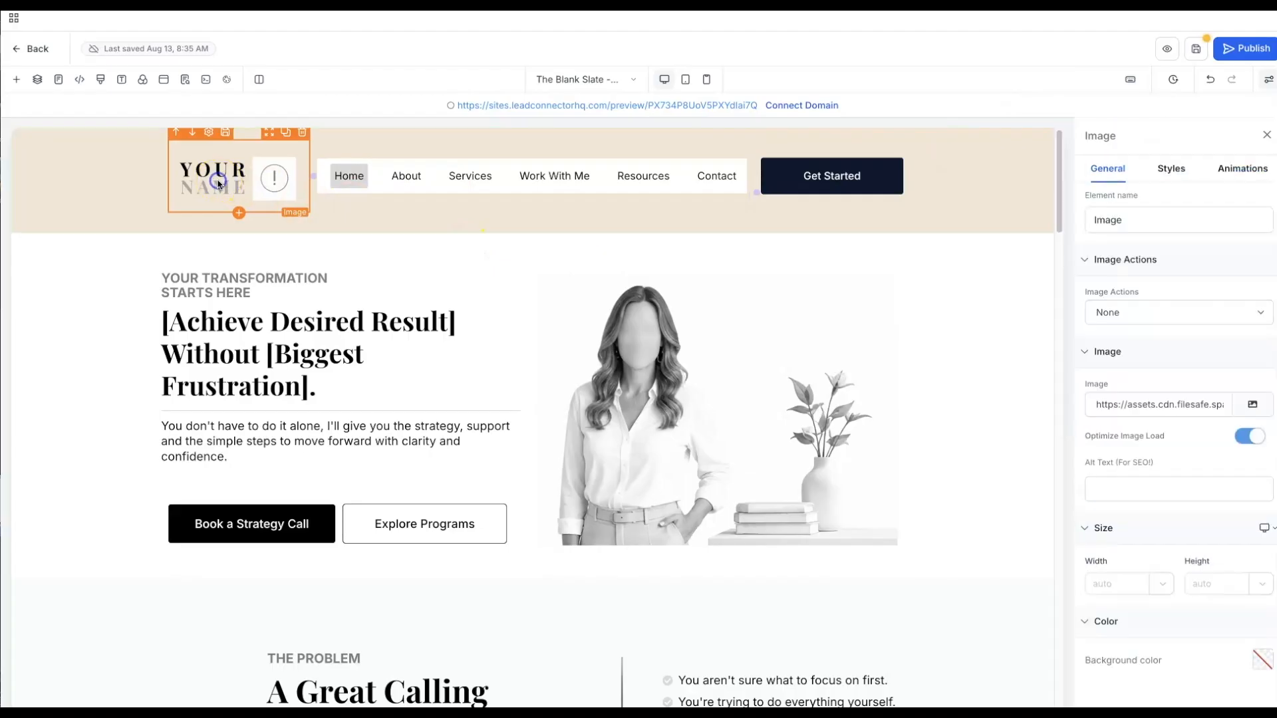
- Replace the YOUR NAME header logo with 10.png from the Golden Hour Brand Elements folder
click(1261, 408)
click(1261, 408)
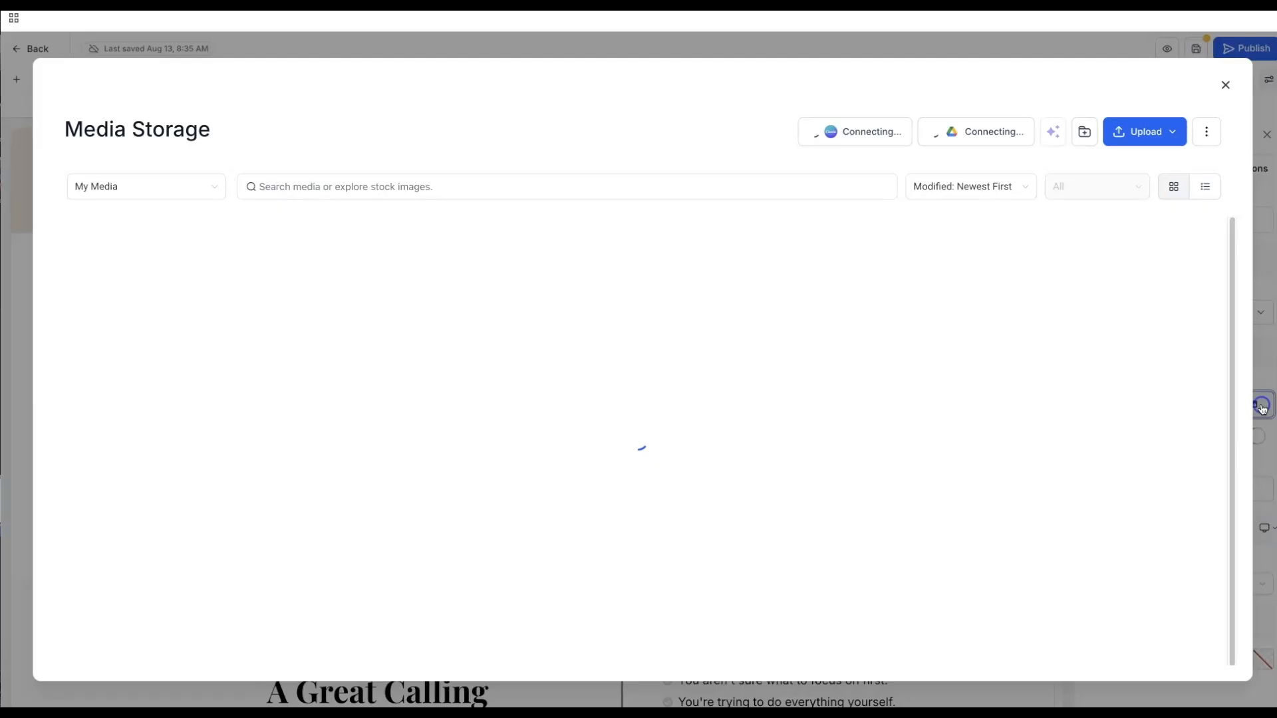
click(195, 271)
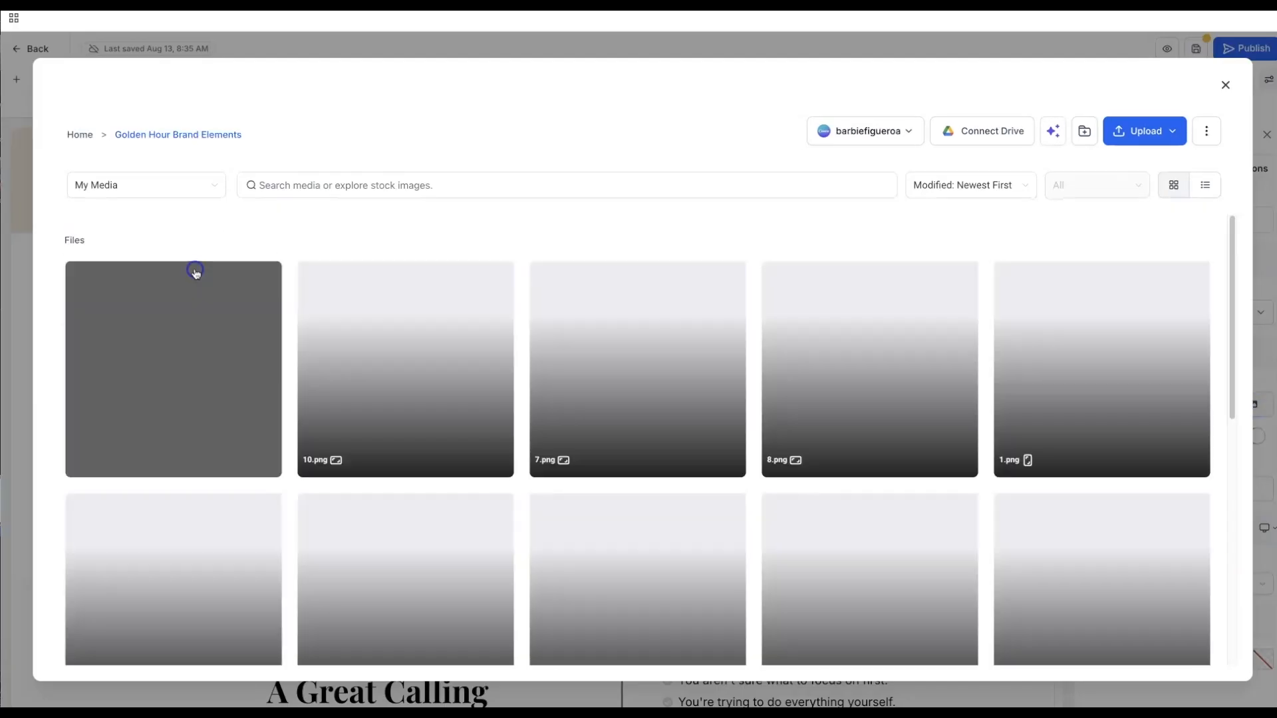
click(404, 382)
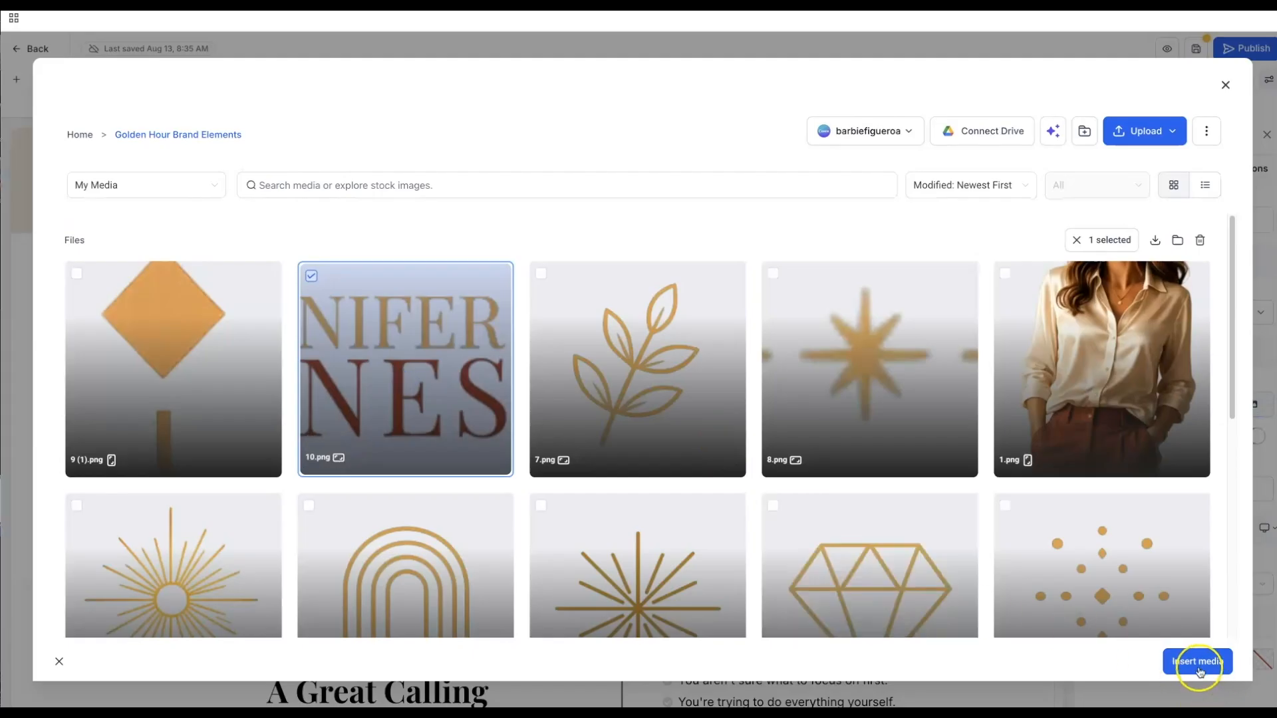
click(1197, 665)
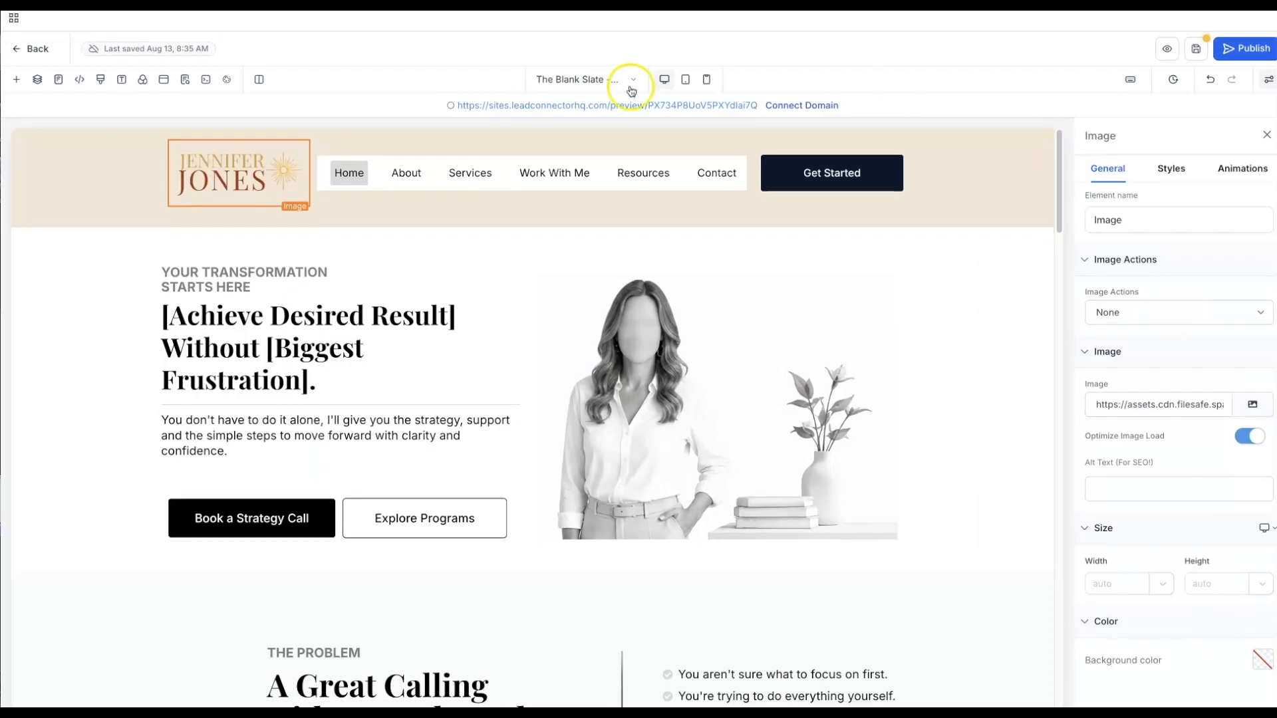
click(574, 188)
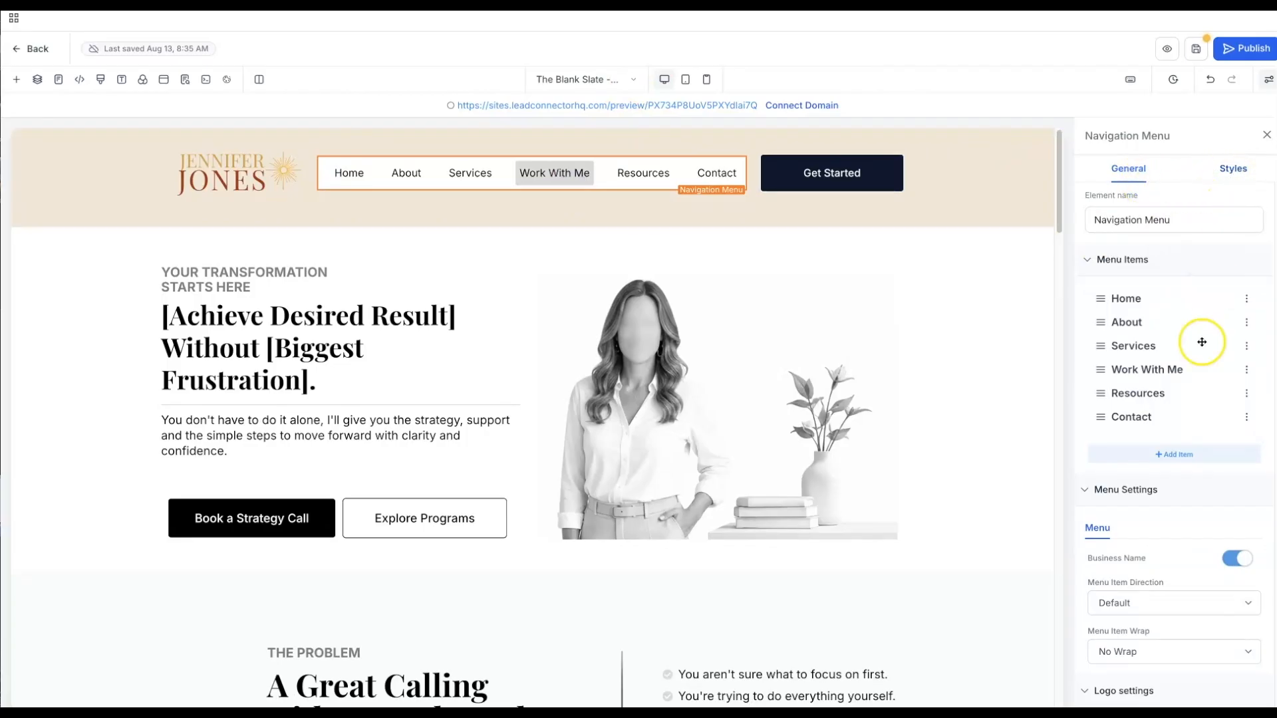
- Set the navigation menu's background colour to the Bone brand colour
scroll(1203, 343, down, 5)
scroll(1202, 344, down, 2)
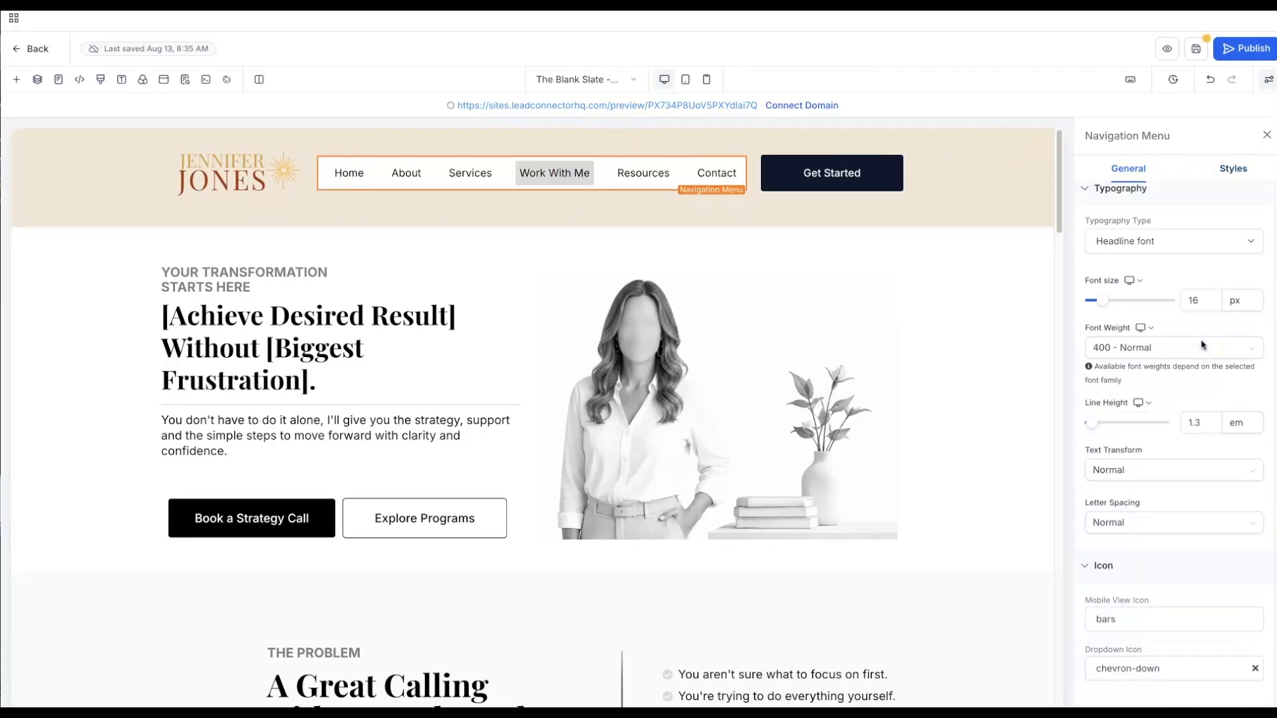
click(1233, 168)
scroll(1212, 408, down, 3)
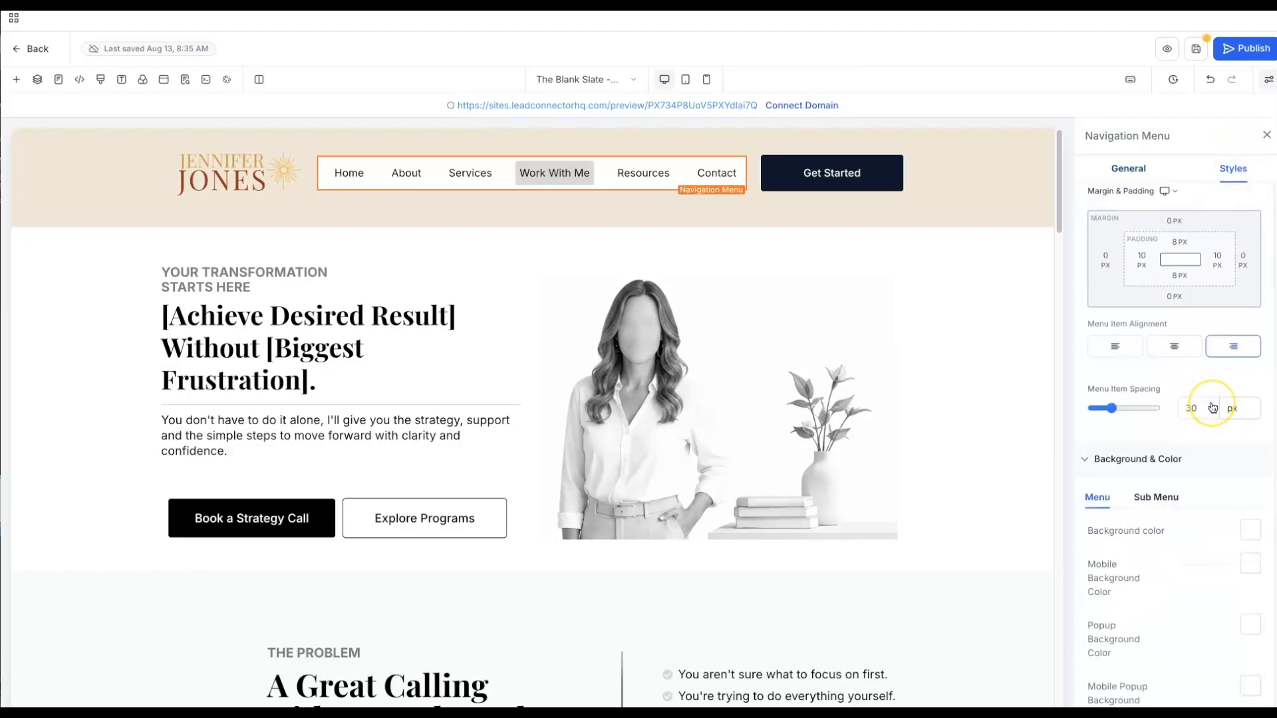
click(1250, 445)
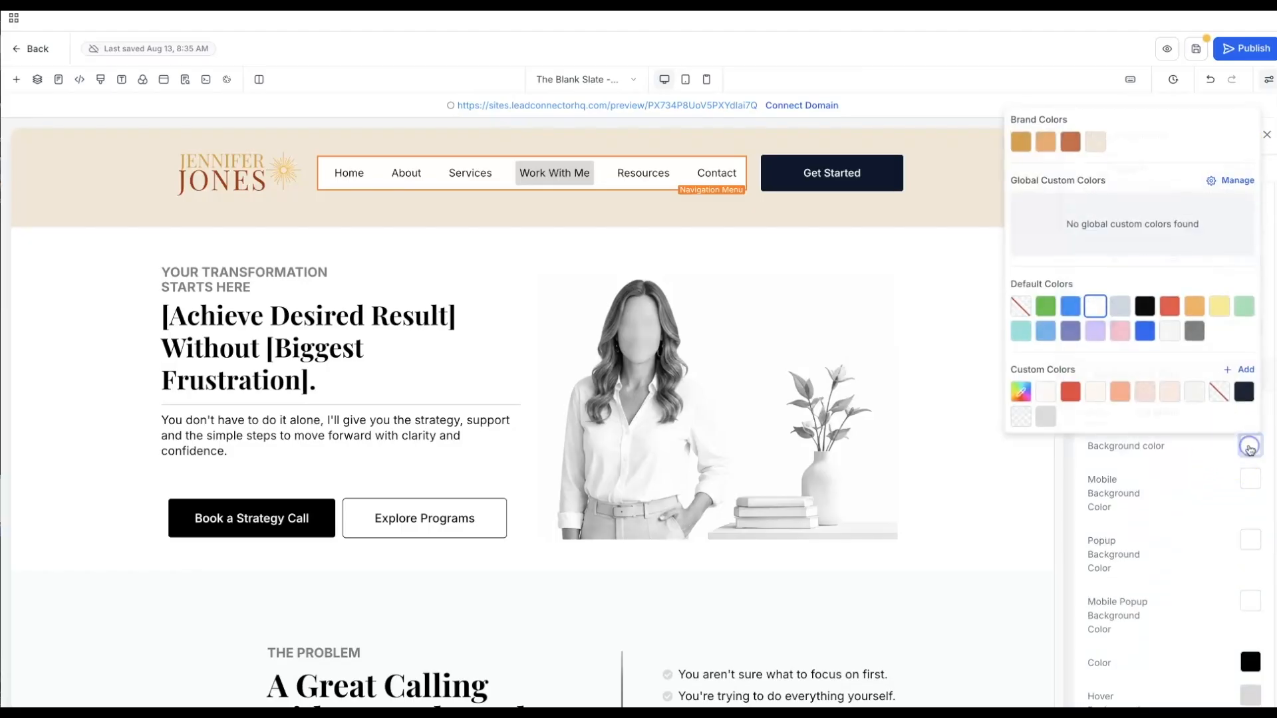
click(1092, 142)
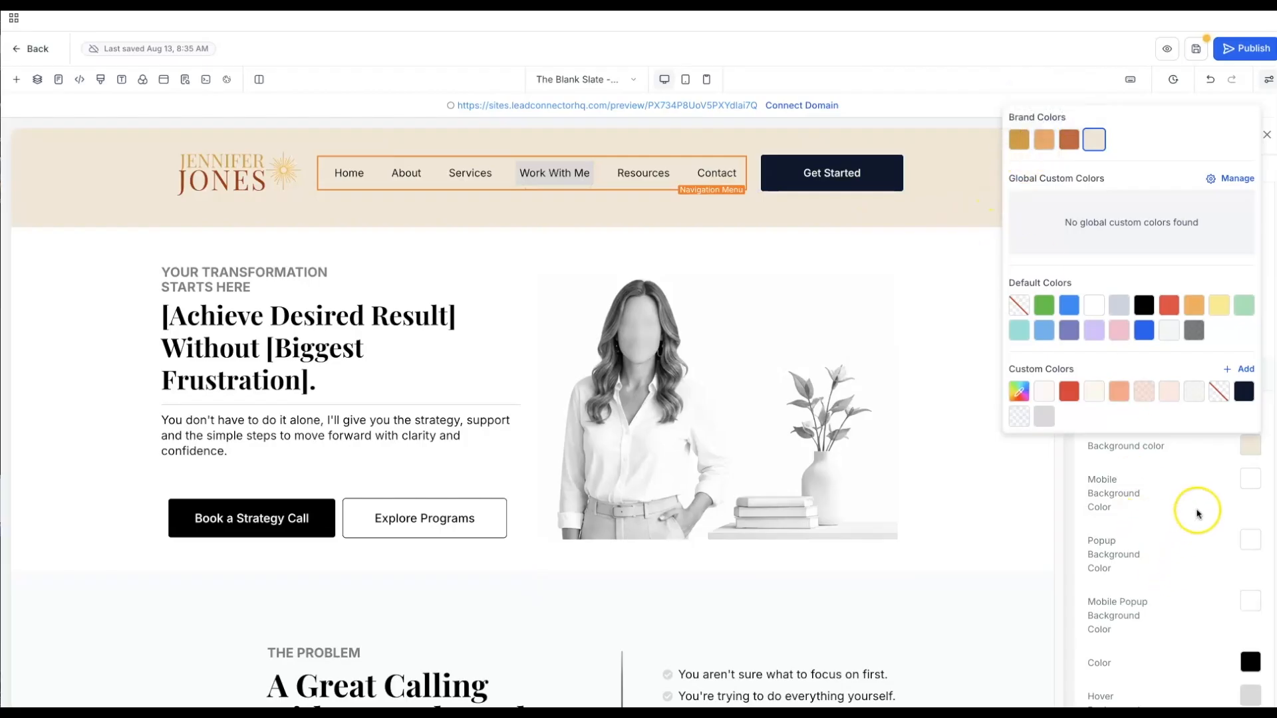
- Set the menu items' hover background to Wheat (d89a3c), after briefly trying Warm Peach
click(1063, 475)
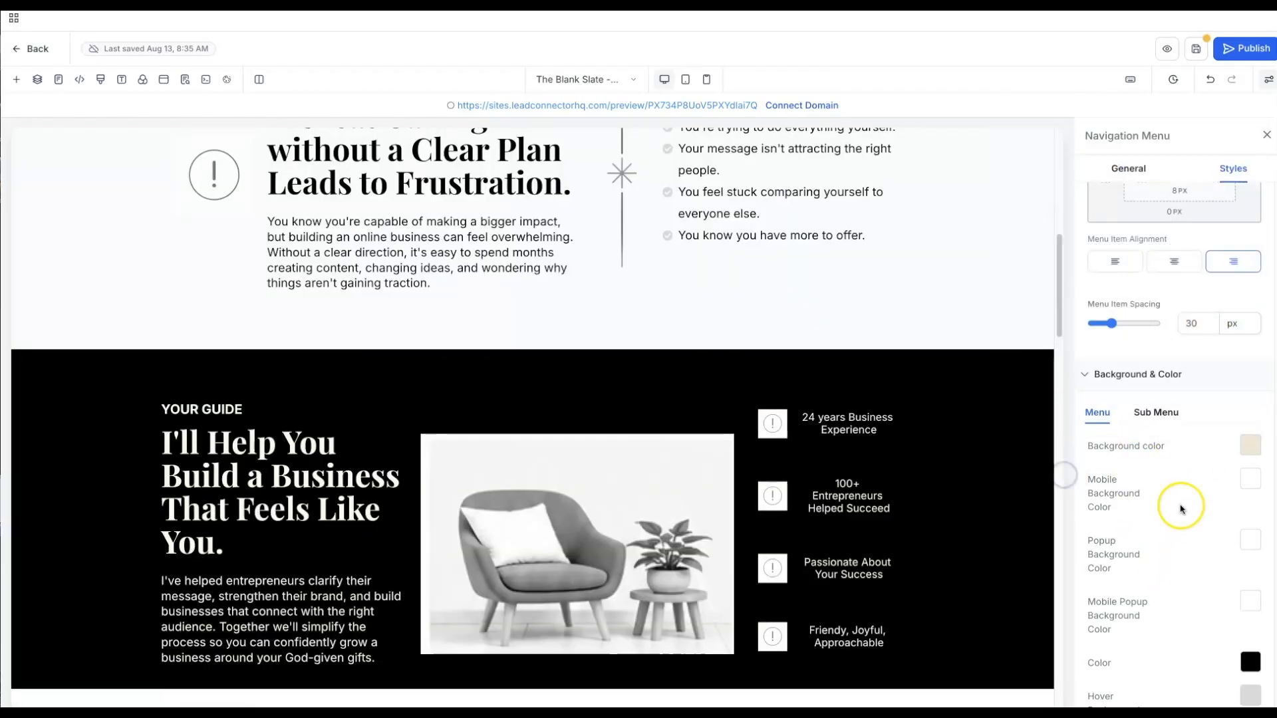
scroll(1180, 509, down, 1)
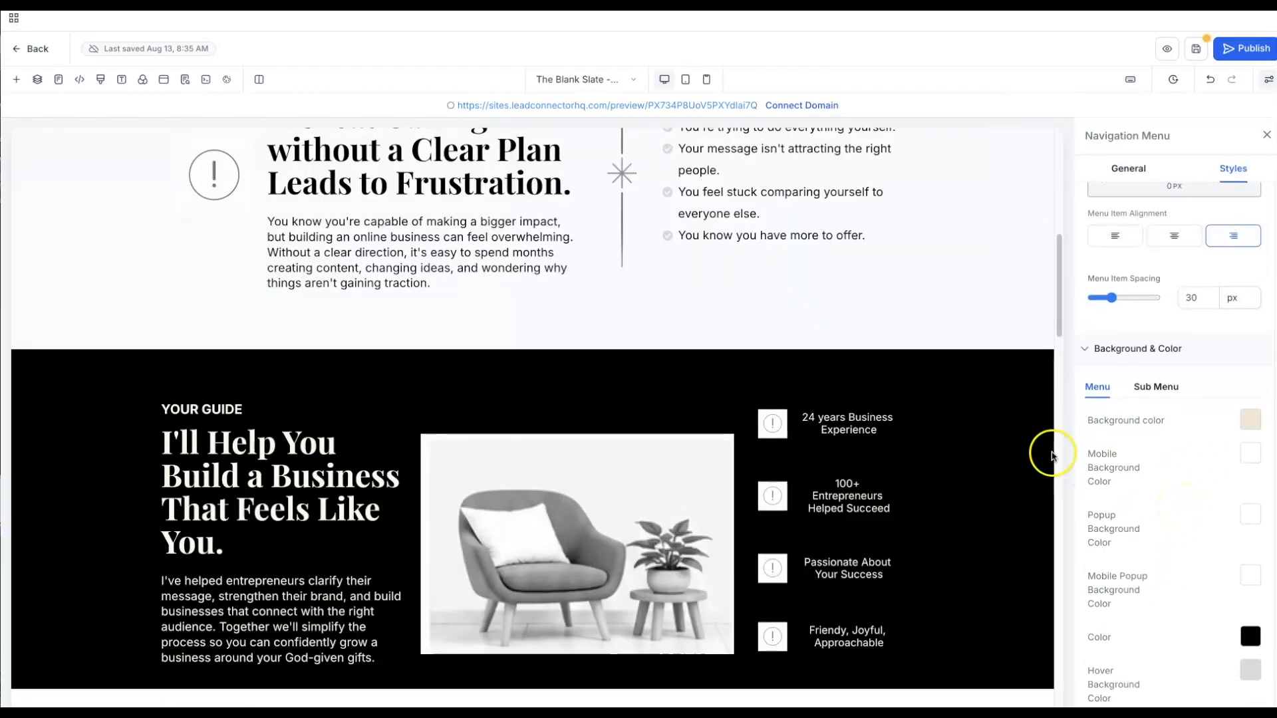
scroll(892, 347, up, 9)
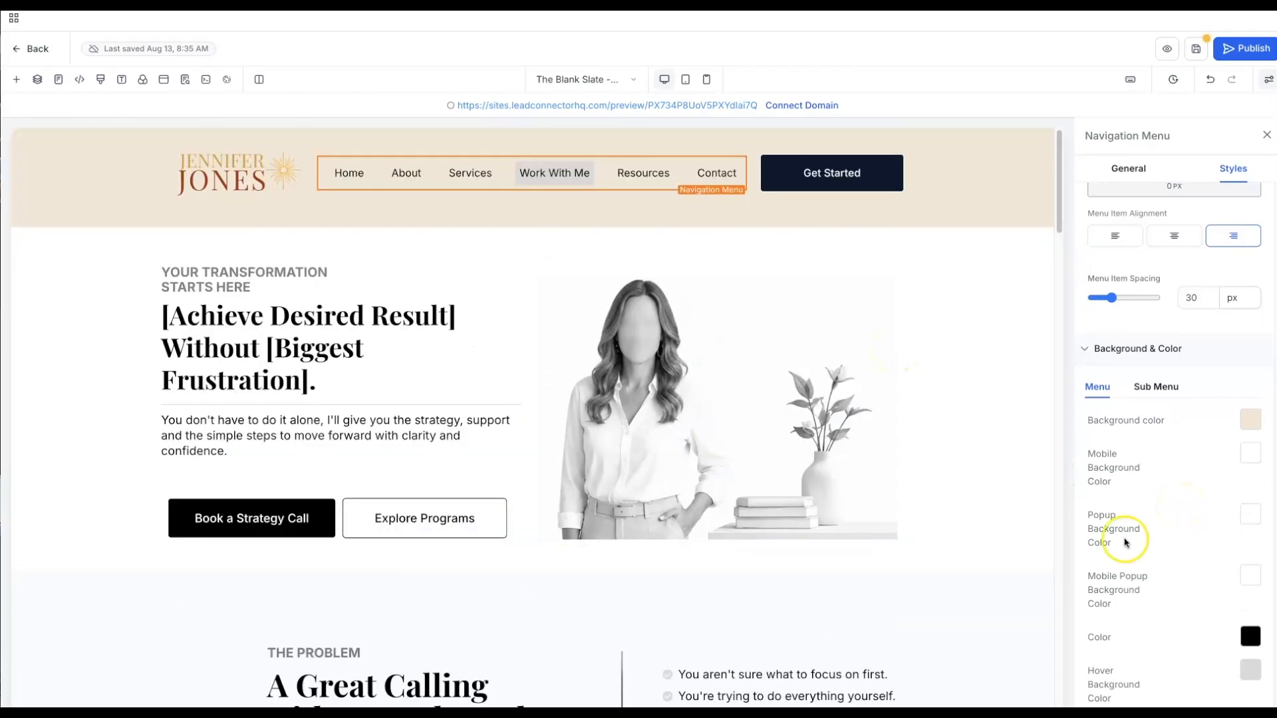
scroll(1163, 540, down, 2)
click(1250, 619)
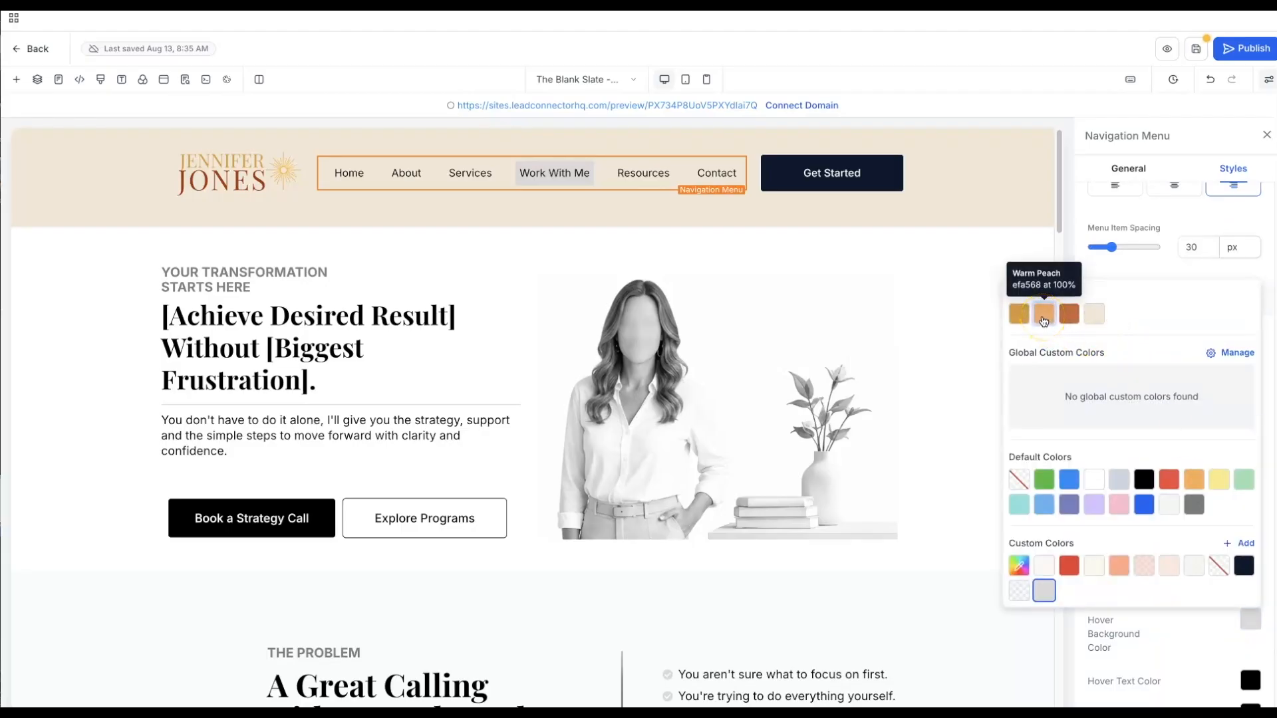
click(1019, 315)
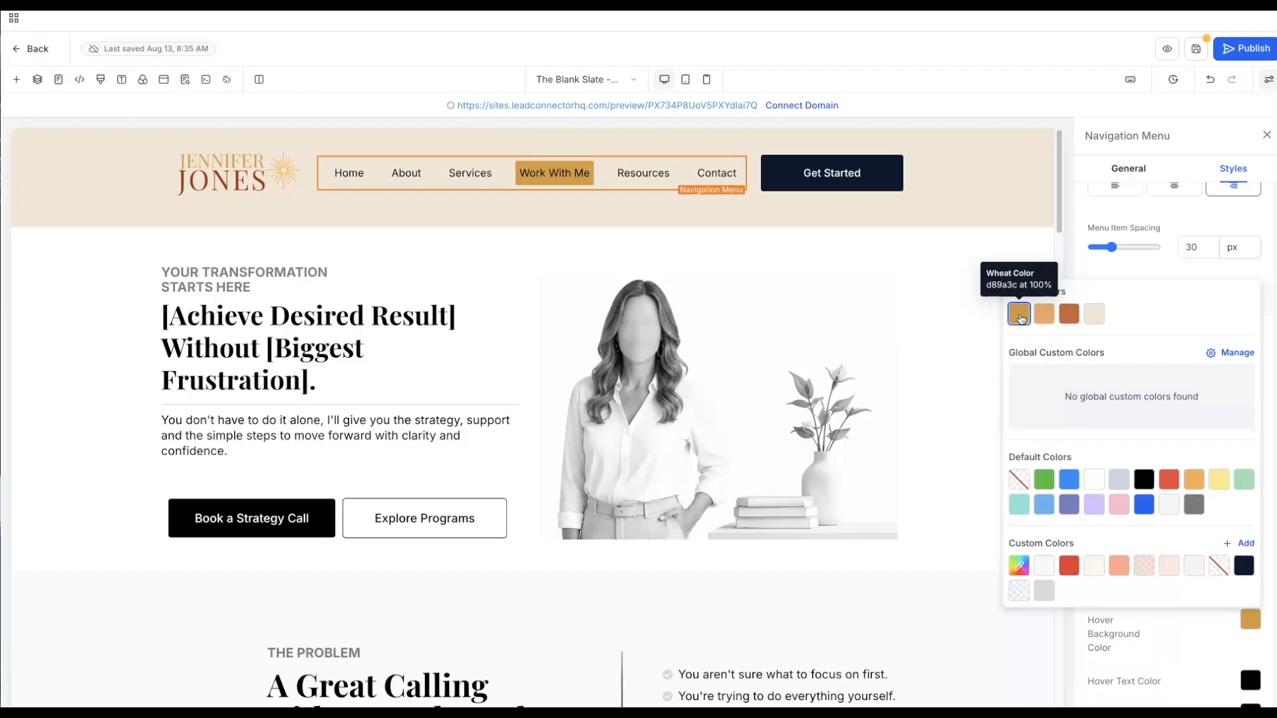
click(1043, 315)
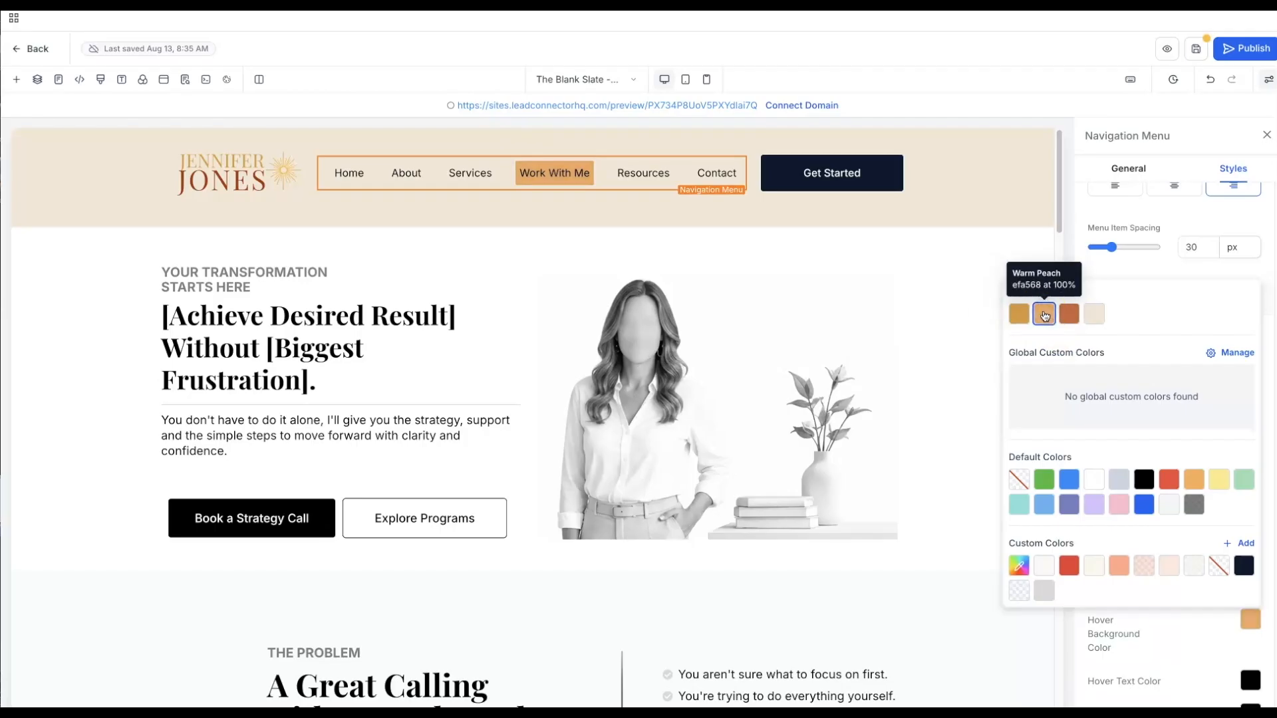
click(1019, 320)
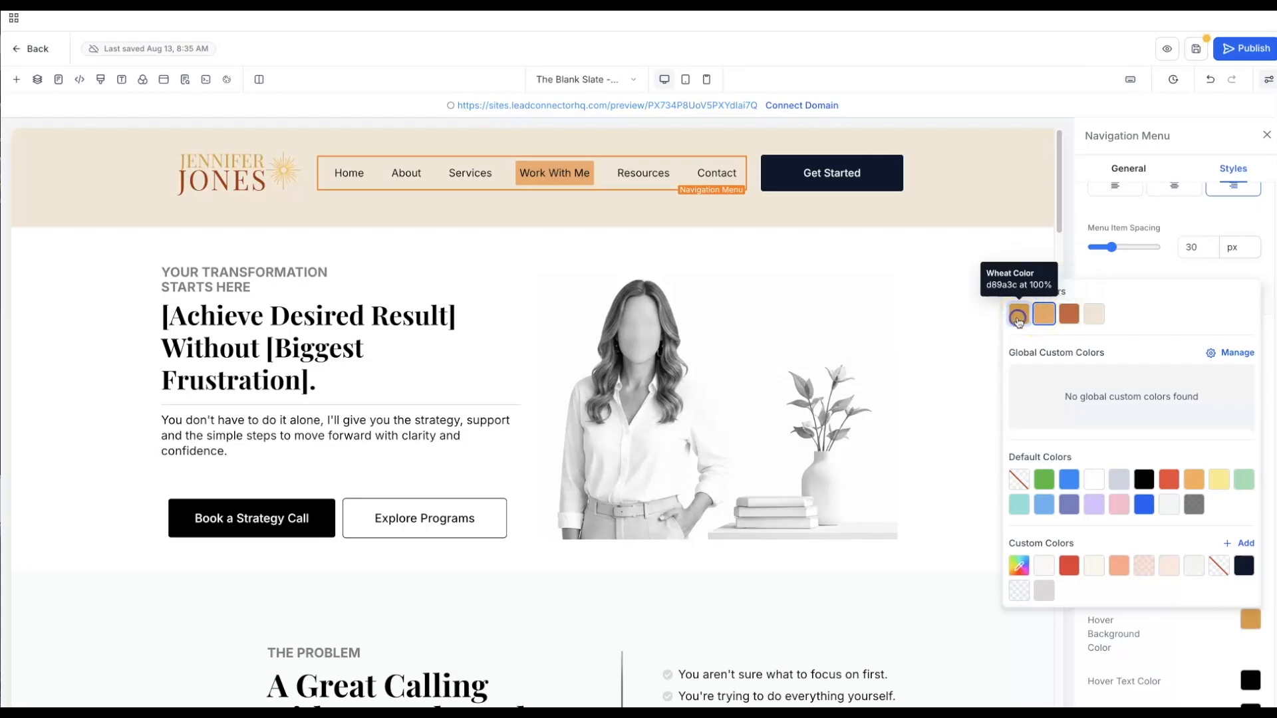
click(987, 211)
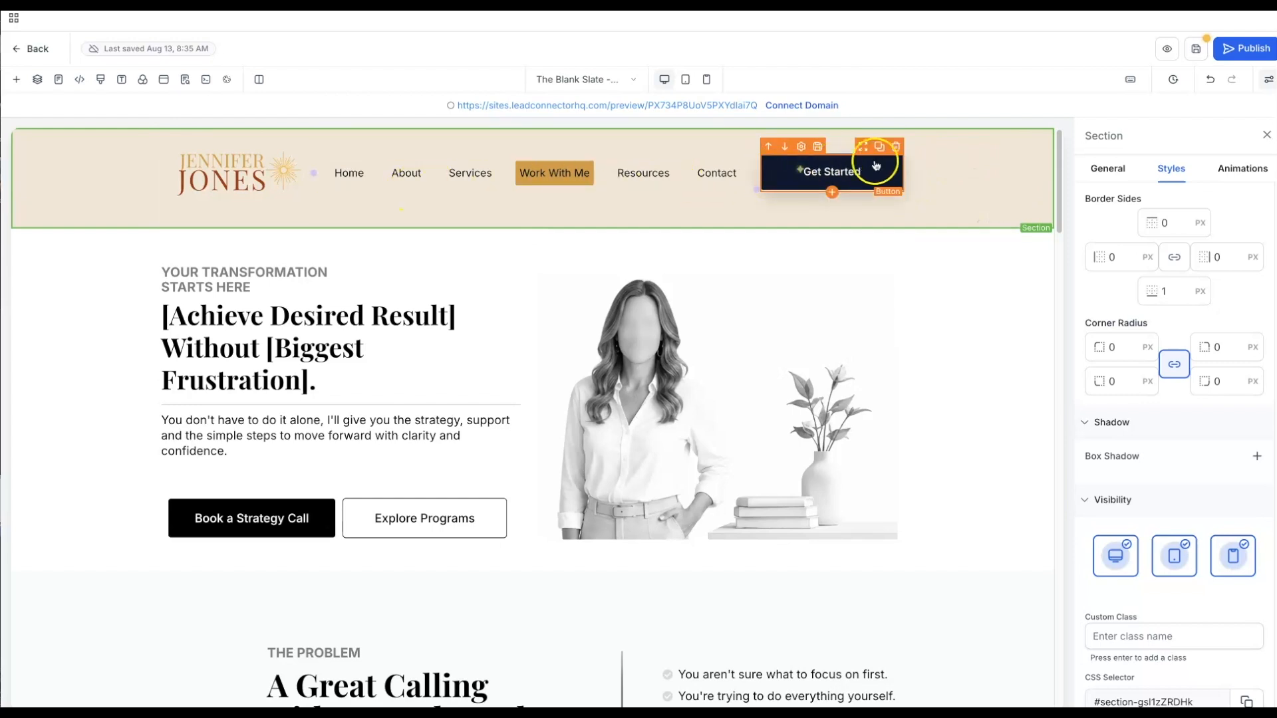
- Fill the Get Started button background with the Warm Terracotta brand colour (c8613a)
click(886, 171)
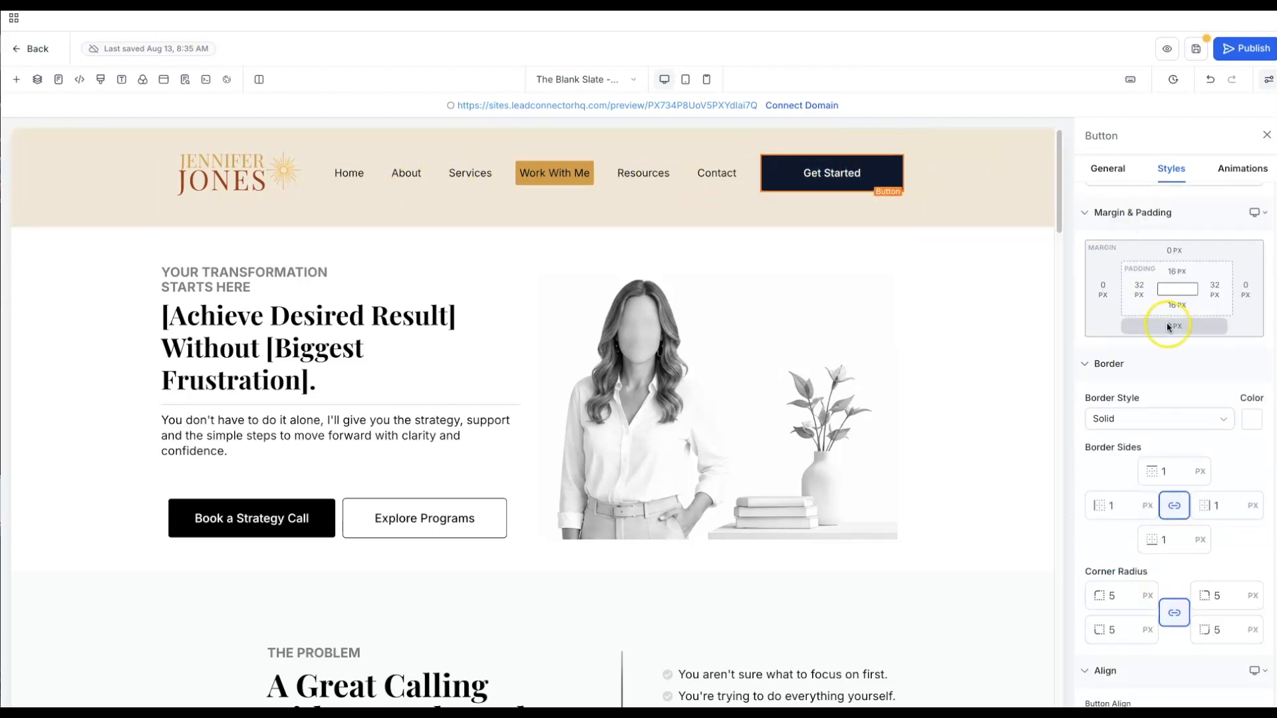
click(1115, 170)
scroll(1241, 456, down, 7)
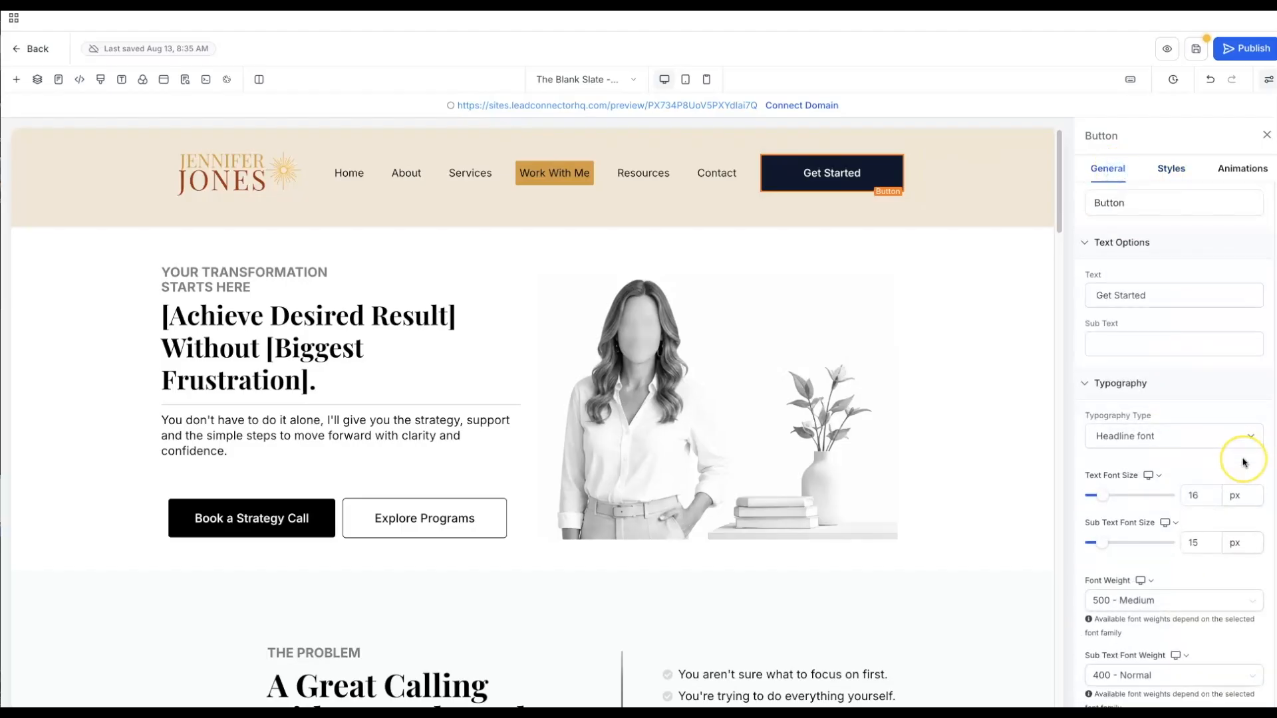
click(1253, 518)
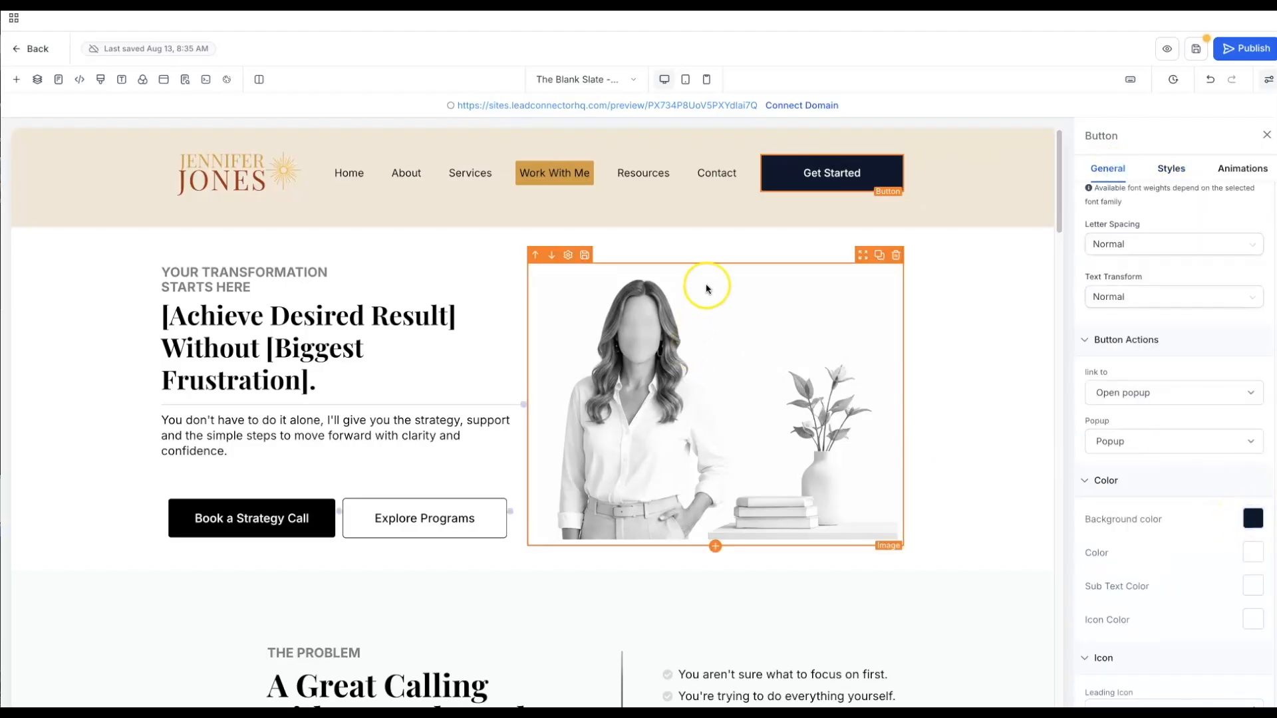
click(800, 178)
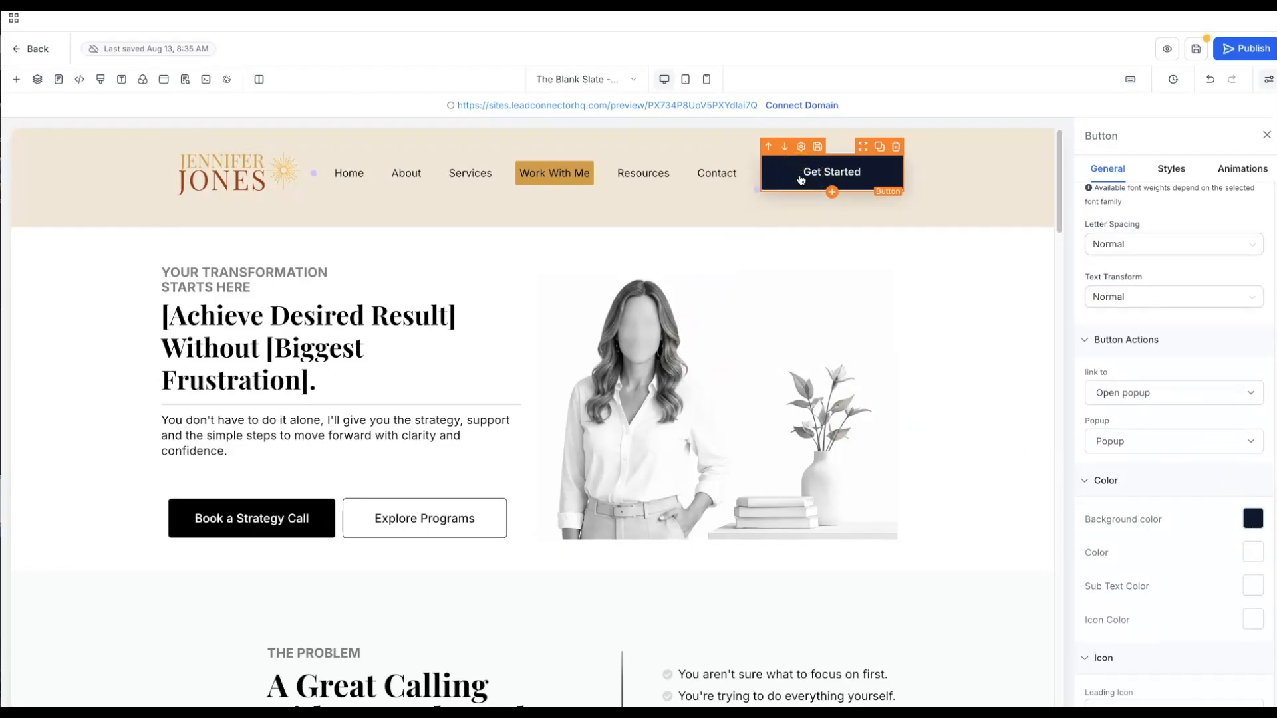
click(804, 176)
click(11, 395)
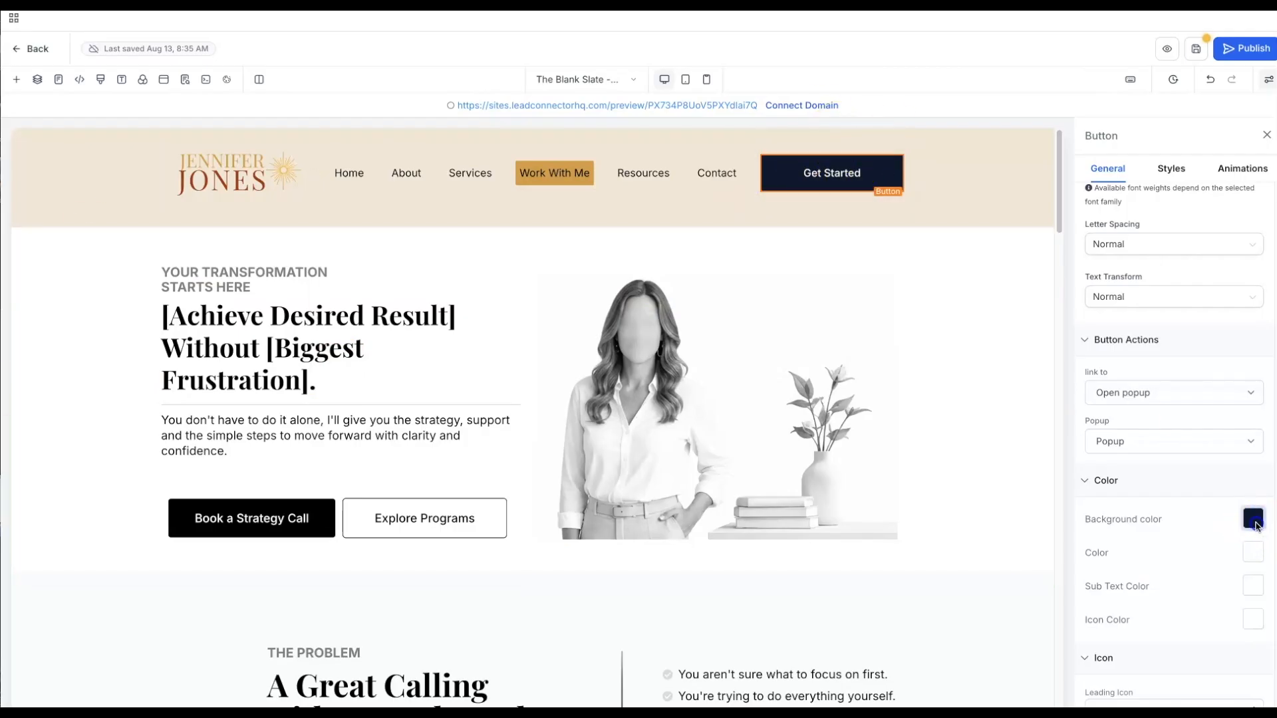
click(1253, 519)
click(1064, 216)
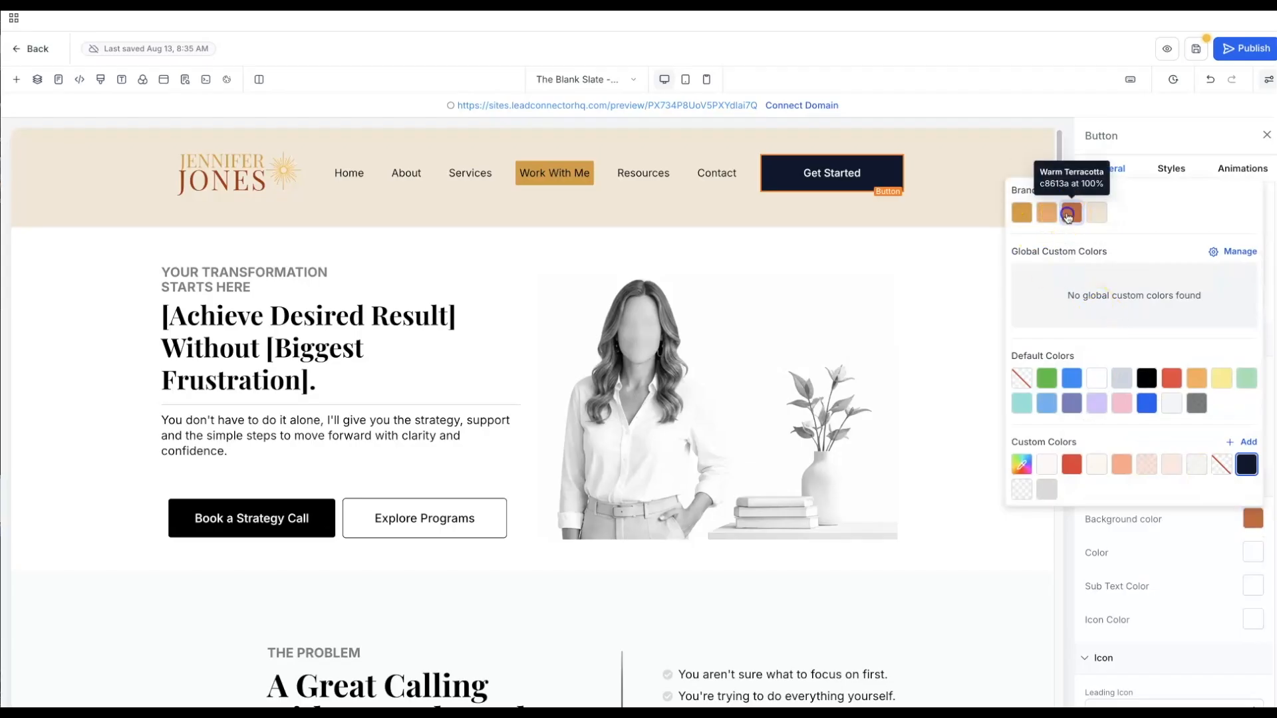
click(976, 220)
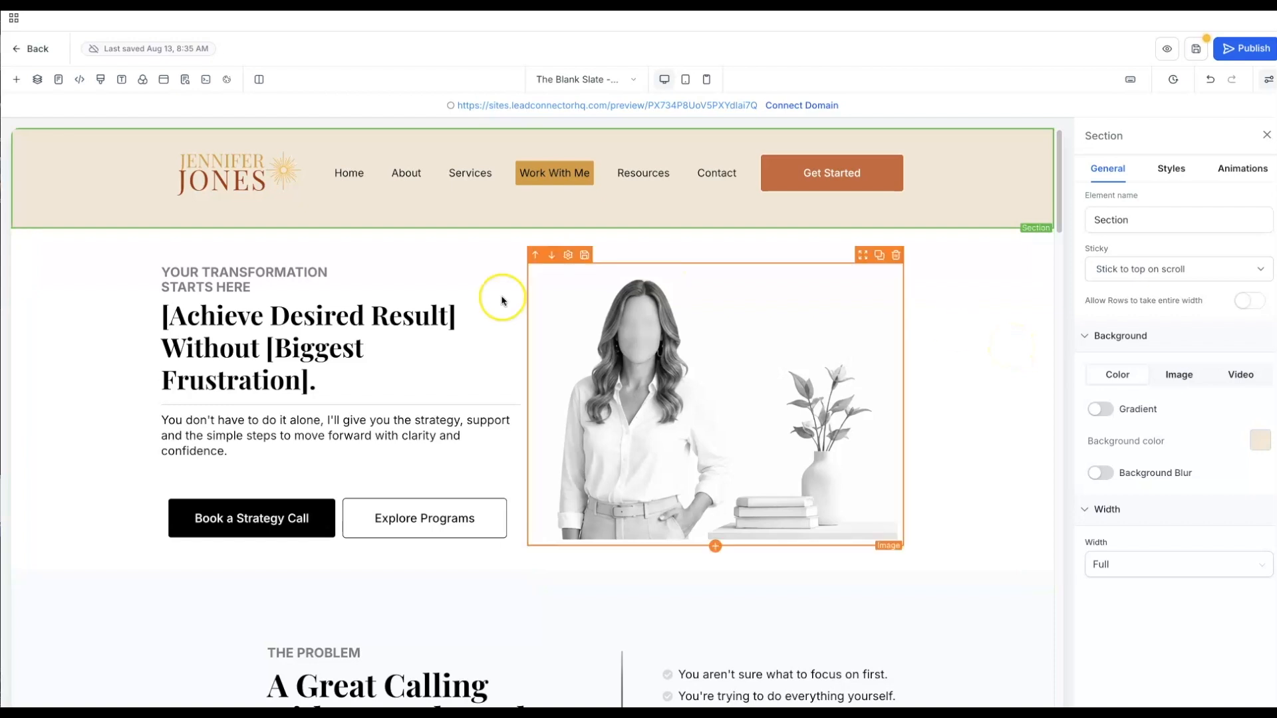
- Colour the hero eyebrow text YOUR TRANSFORMATION STARTS HERE in Warm Terracotta
double_click(243, 274)
click(177, 266)
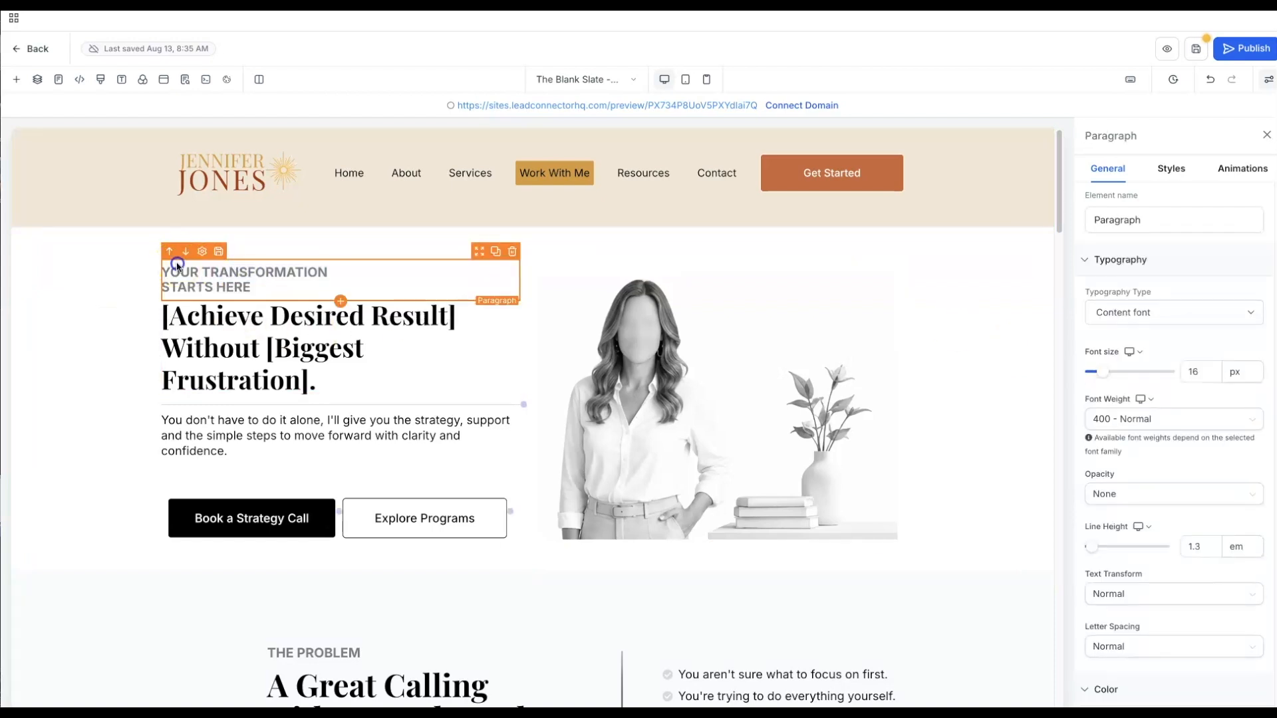
mouse_move(164, 271)
mouse_down()
mouse_move(244, 289)
mouse_move(197, 260)
mouse_move(199, 273)
mouse_move(161, 268)
mouse_up()
click(187, 317)
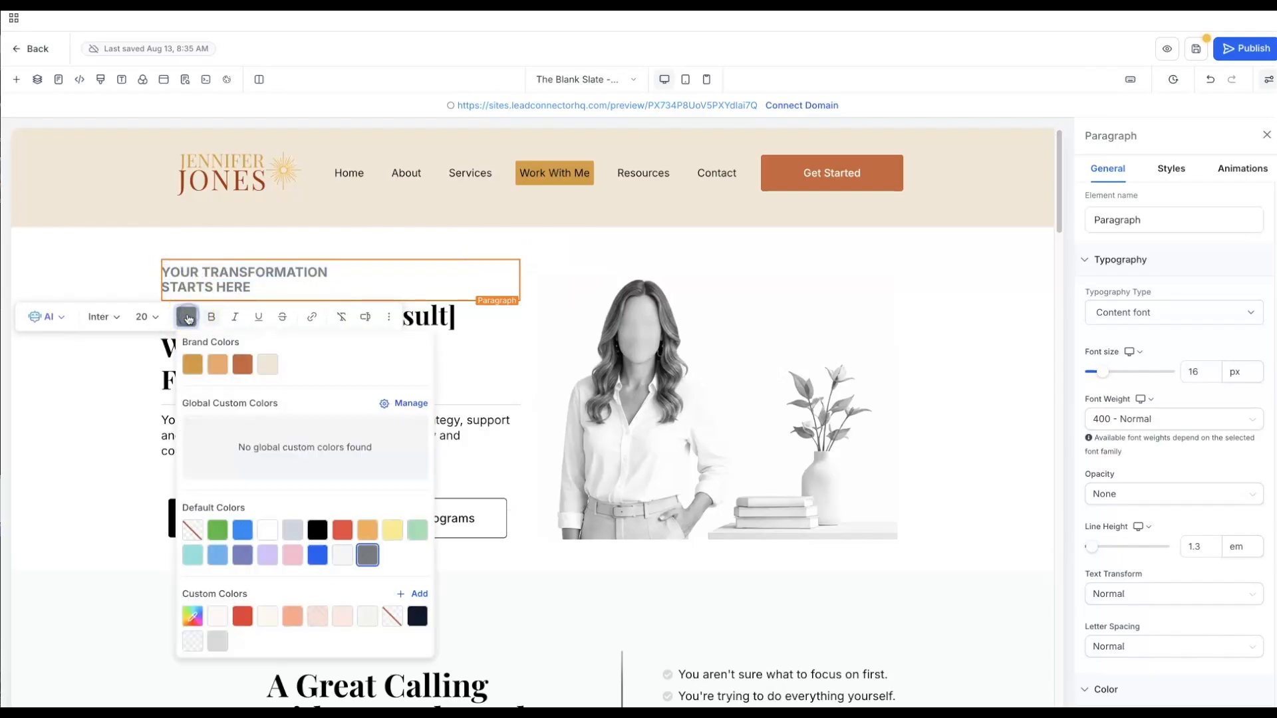
click(241, 369)
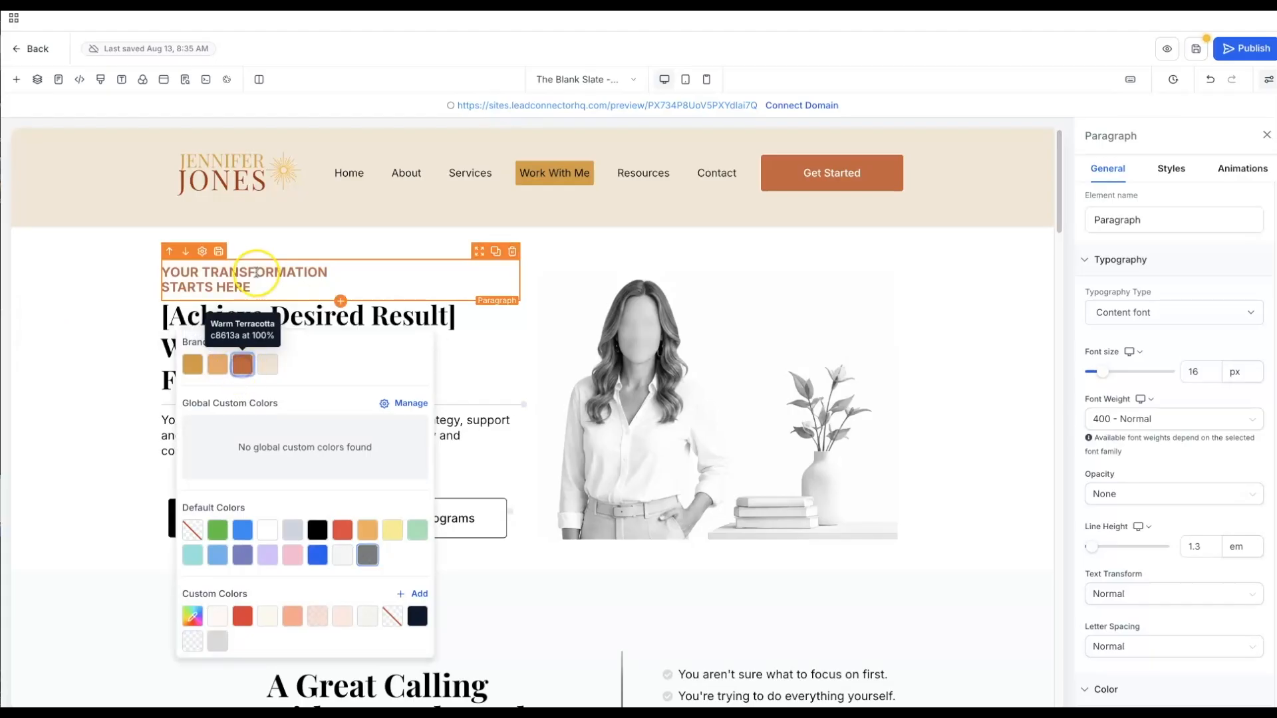
click(258, 272)
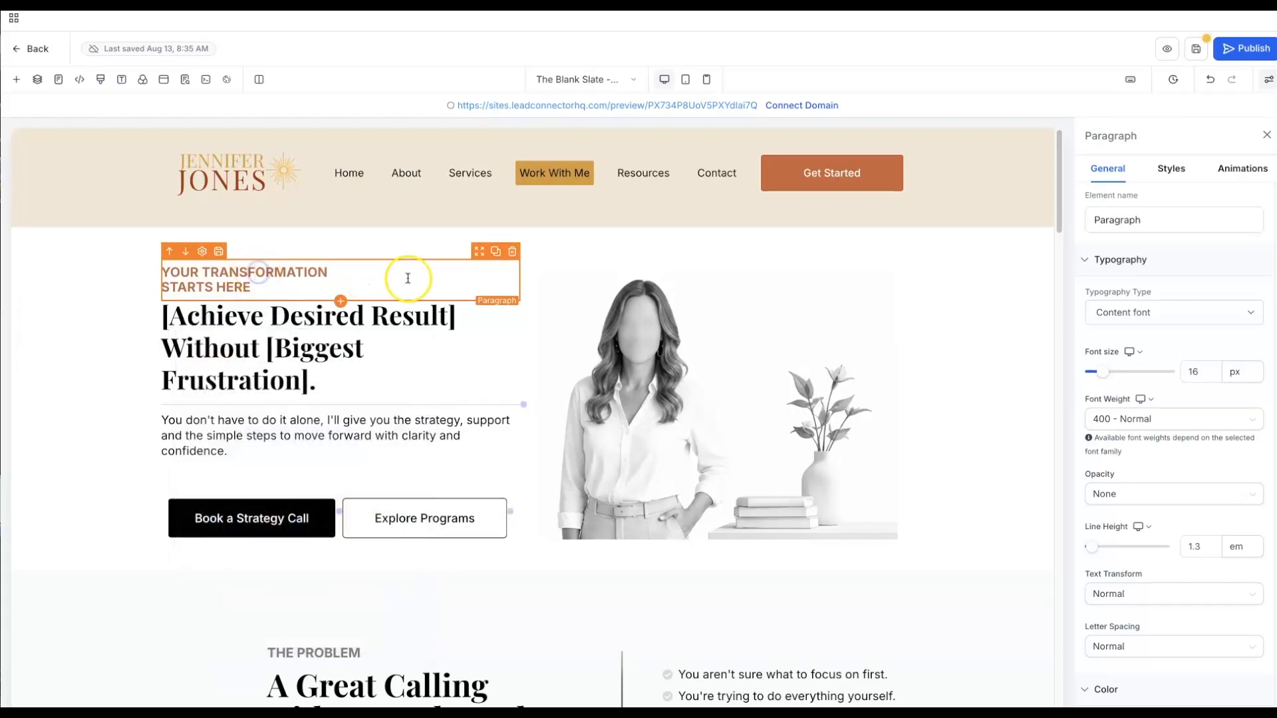
- Remove the line break before STARTS HERE so the eyebrow fits one line
click(163, 286)
key(BackSpace)
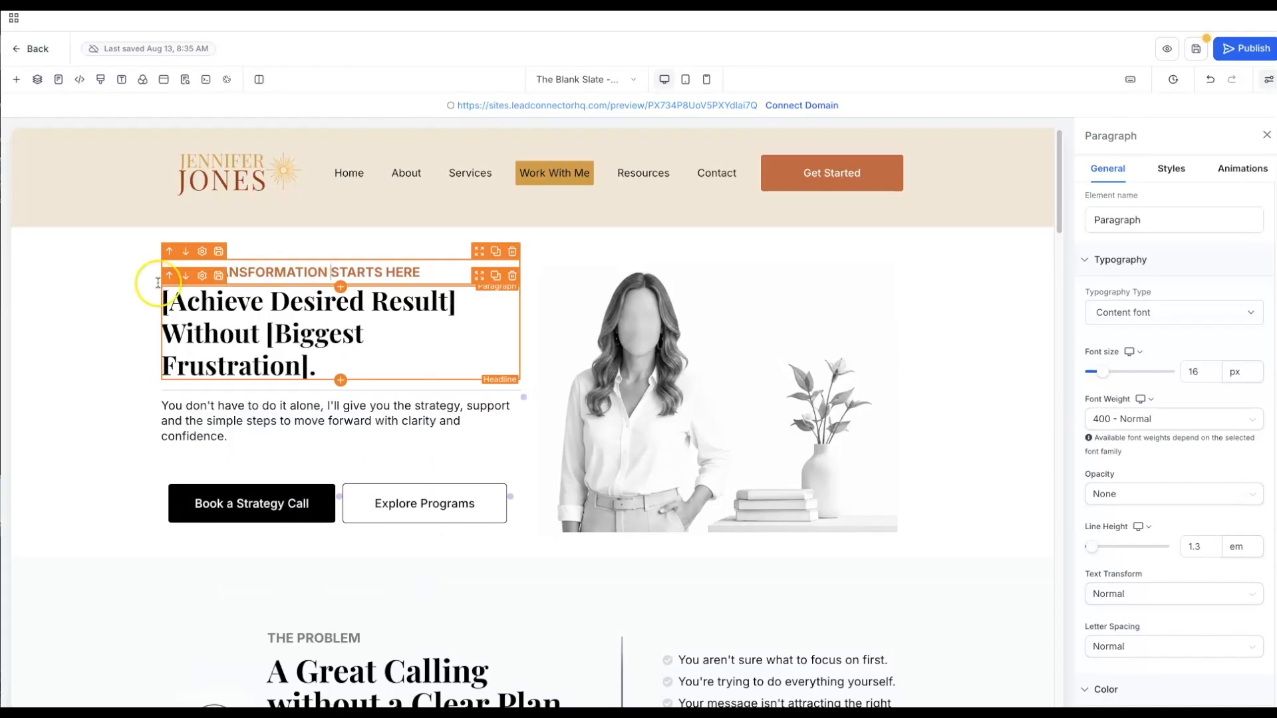
click(108, 280)
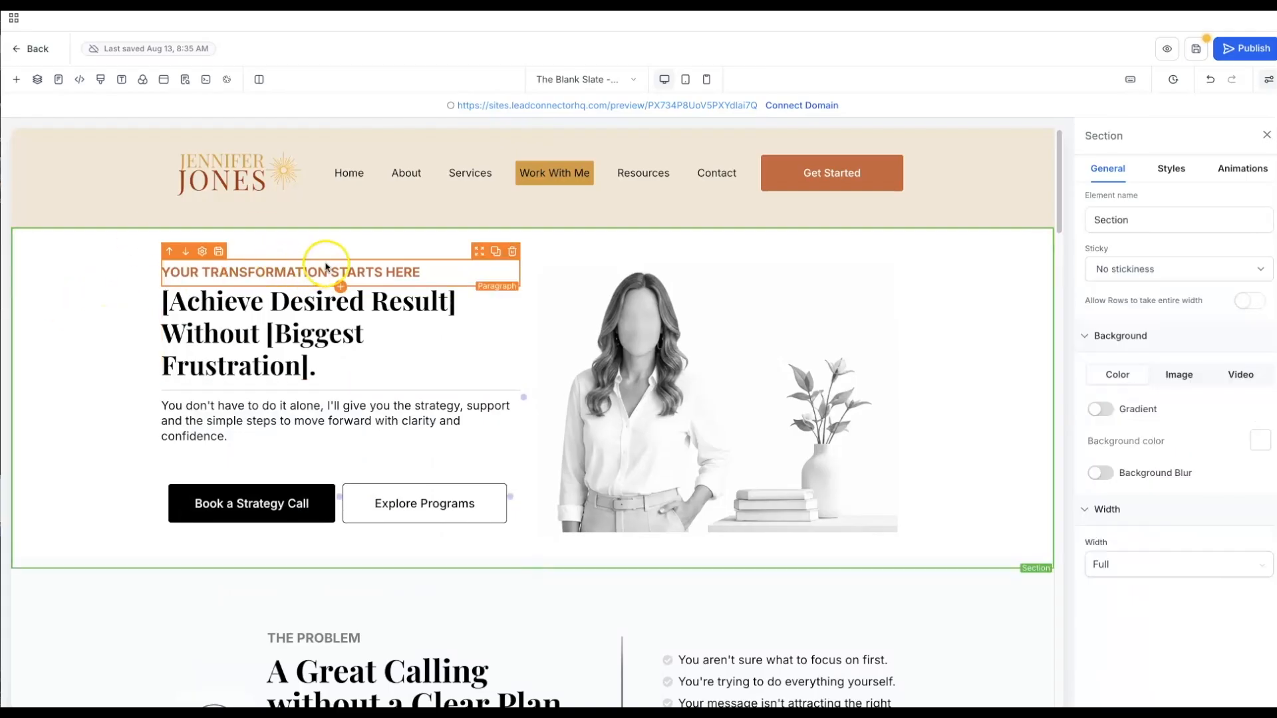
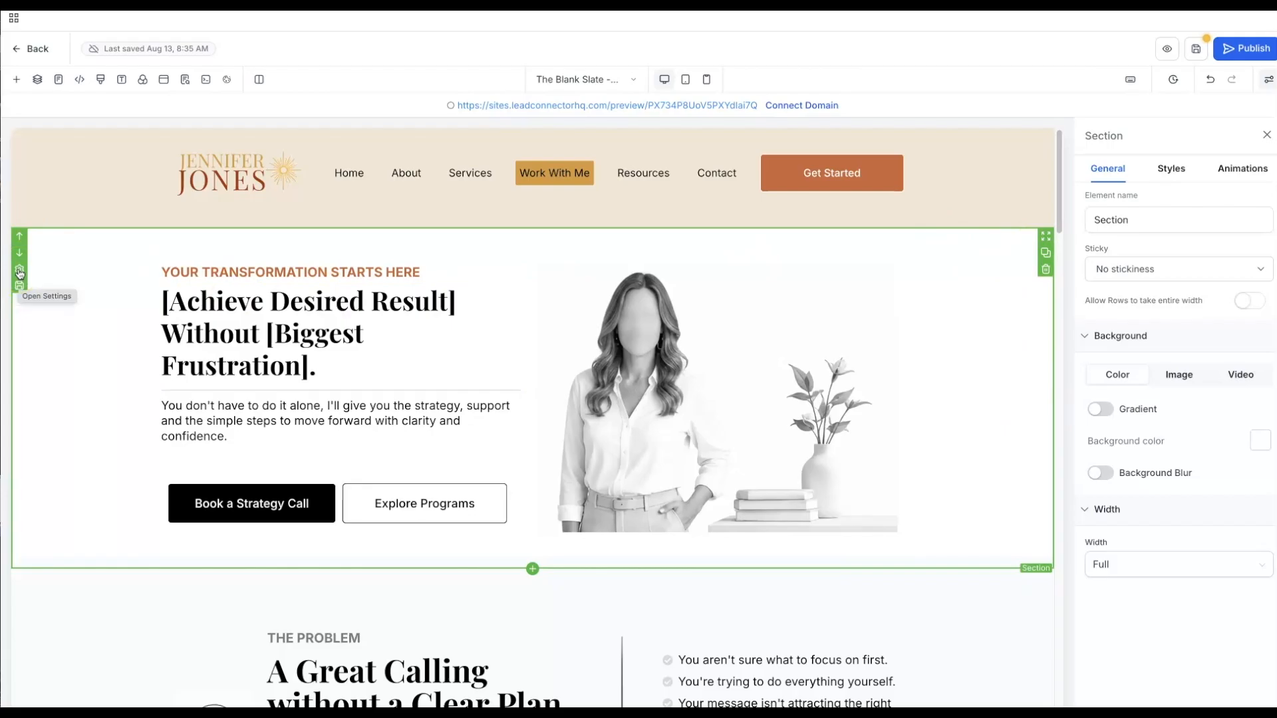
- Set the hero section background image to 9.png from the Golden Hour Brand Elements folder
click(19, 271)
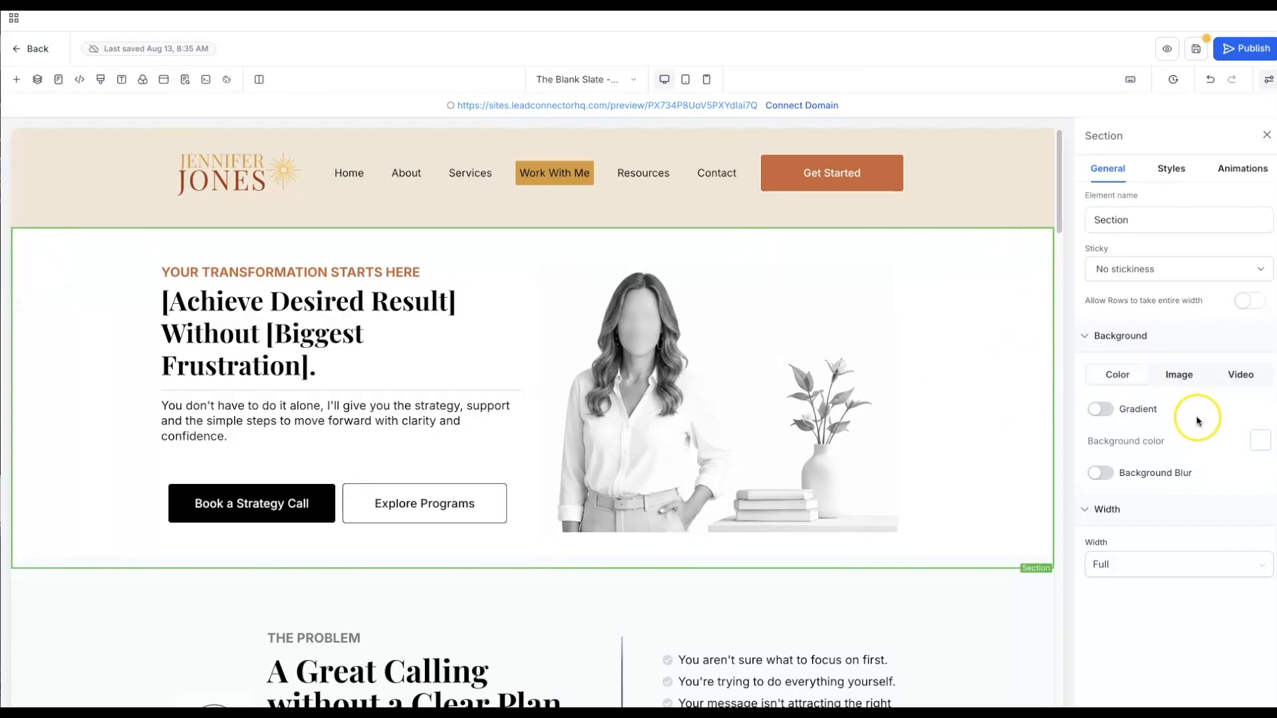
click(1182, 375)
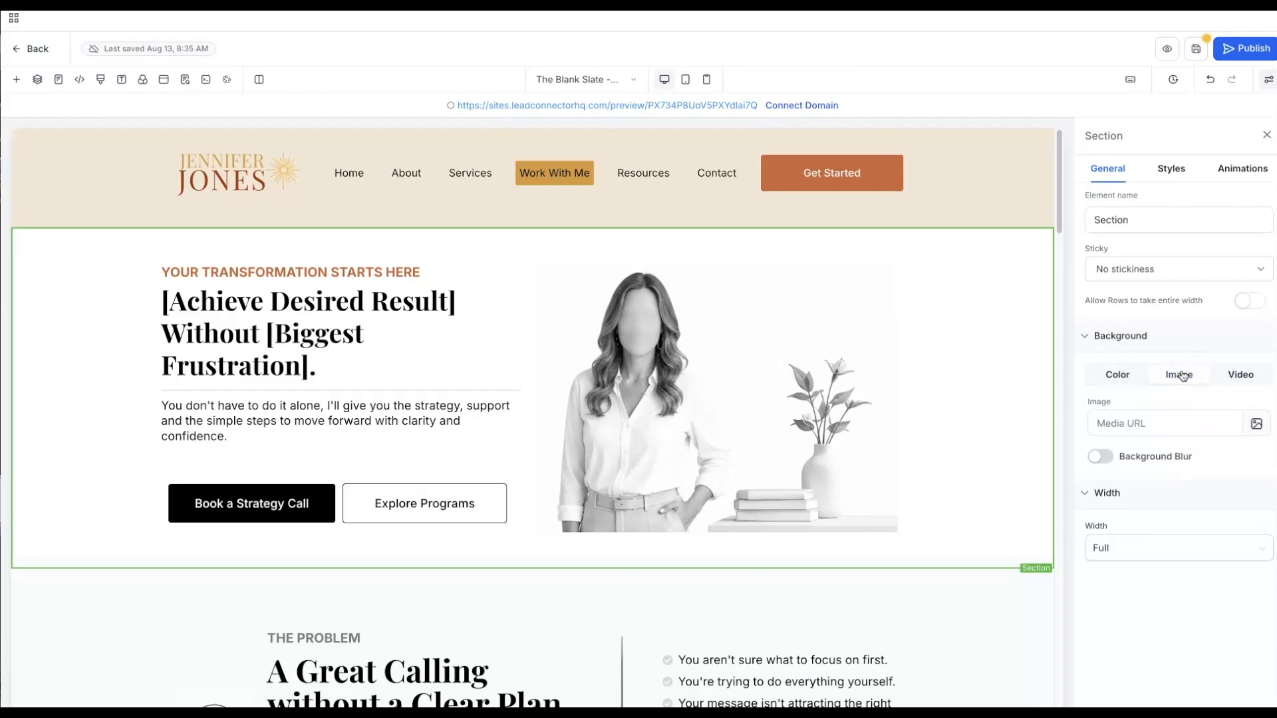
click(1256, 423)
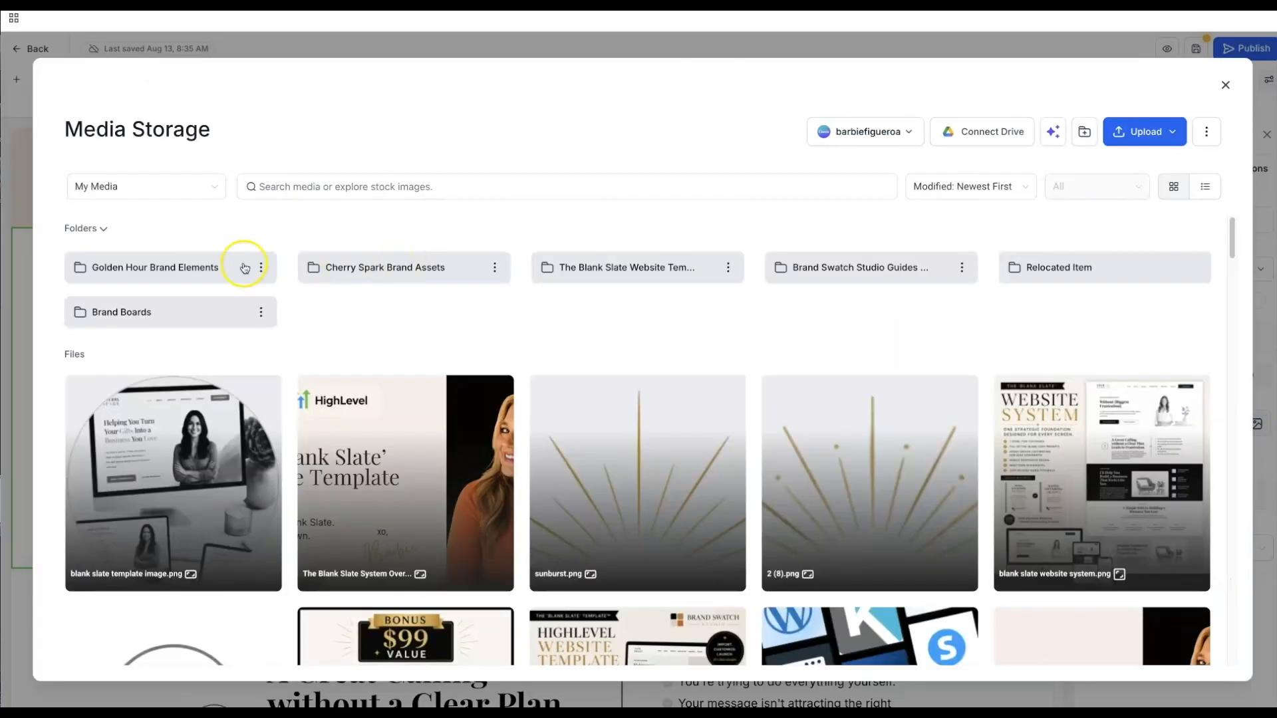
click(185, 263)
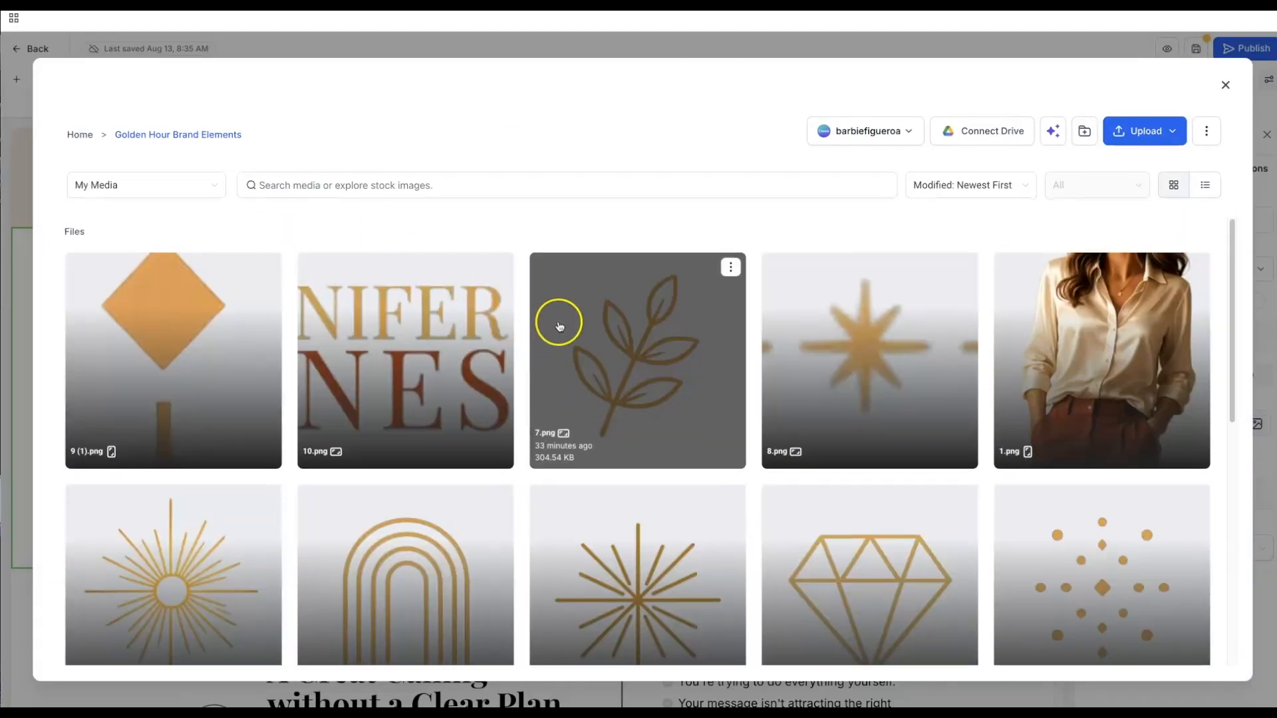
scroll(559, 326, down, 8)
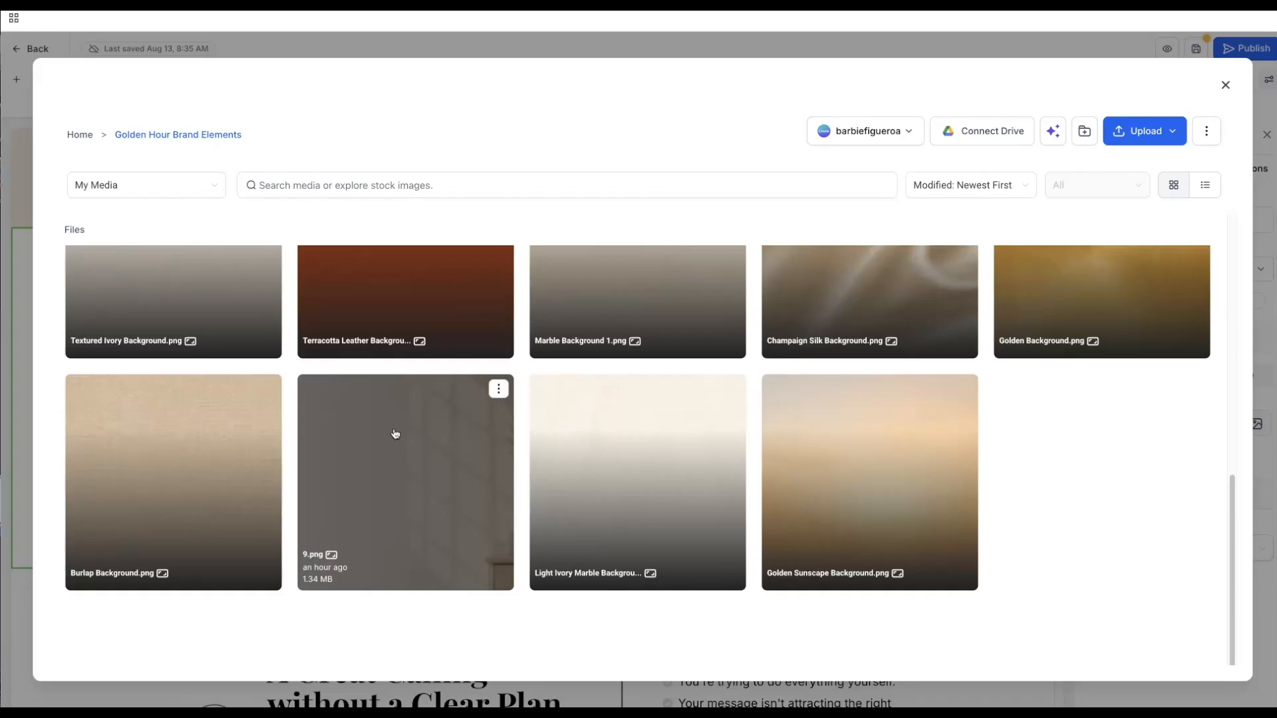
click(386, 442)
click(1175, 662)
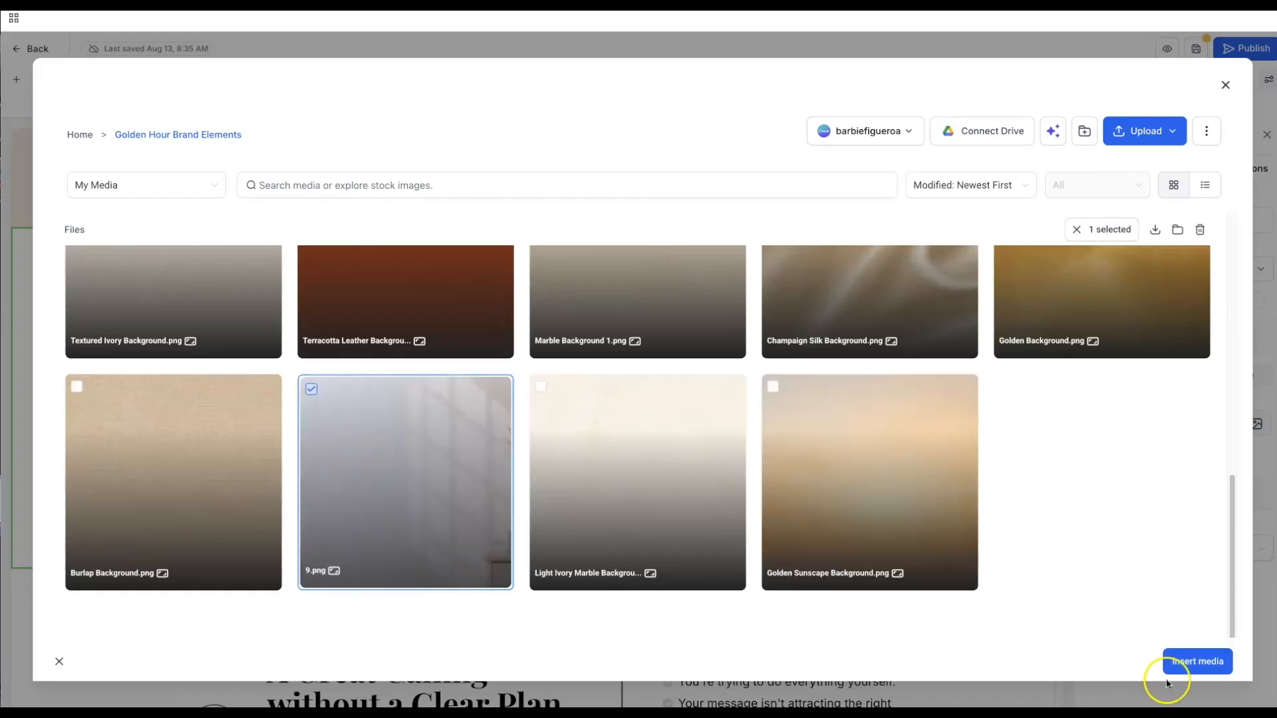
click(1179, 661)
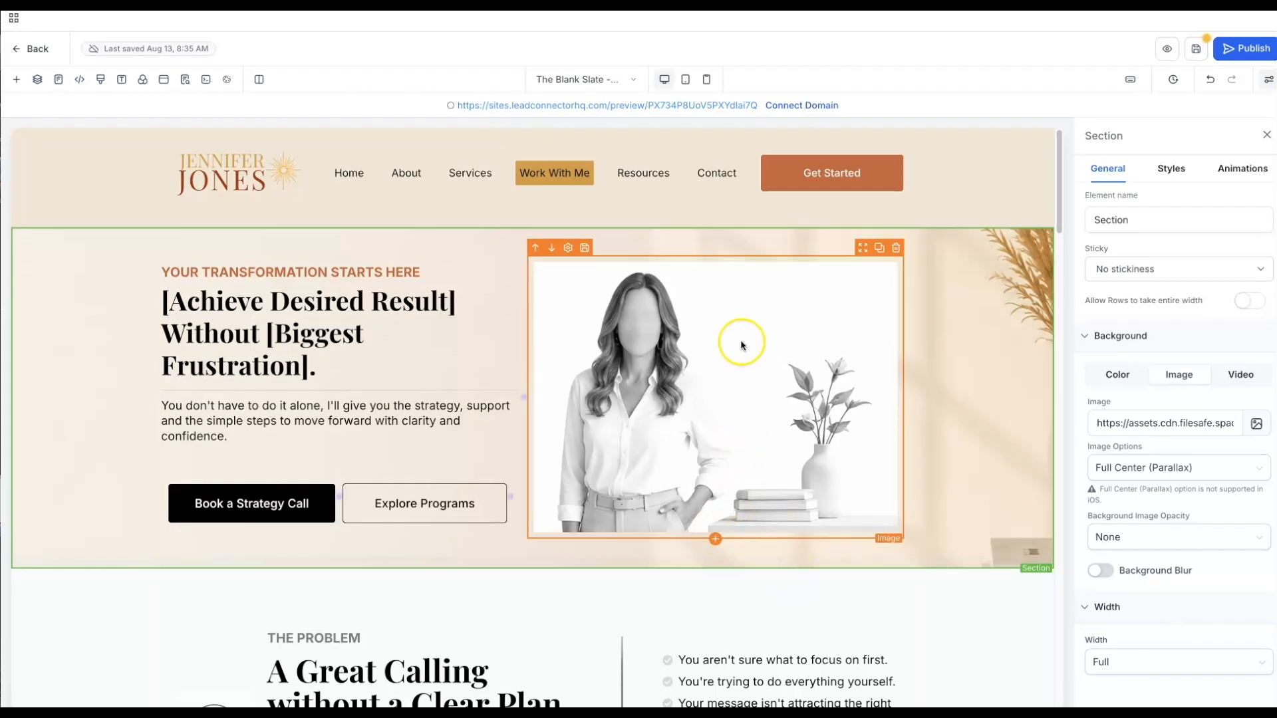
- Replace the hero chair photo with the woman's photo 1.png from Golden Hour Brand Elements
click(749, 322)
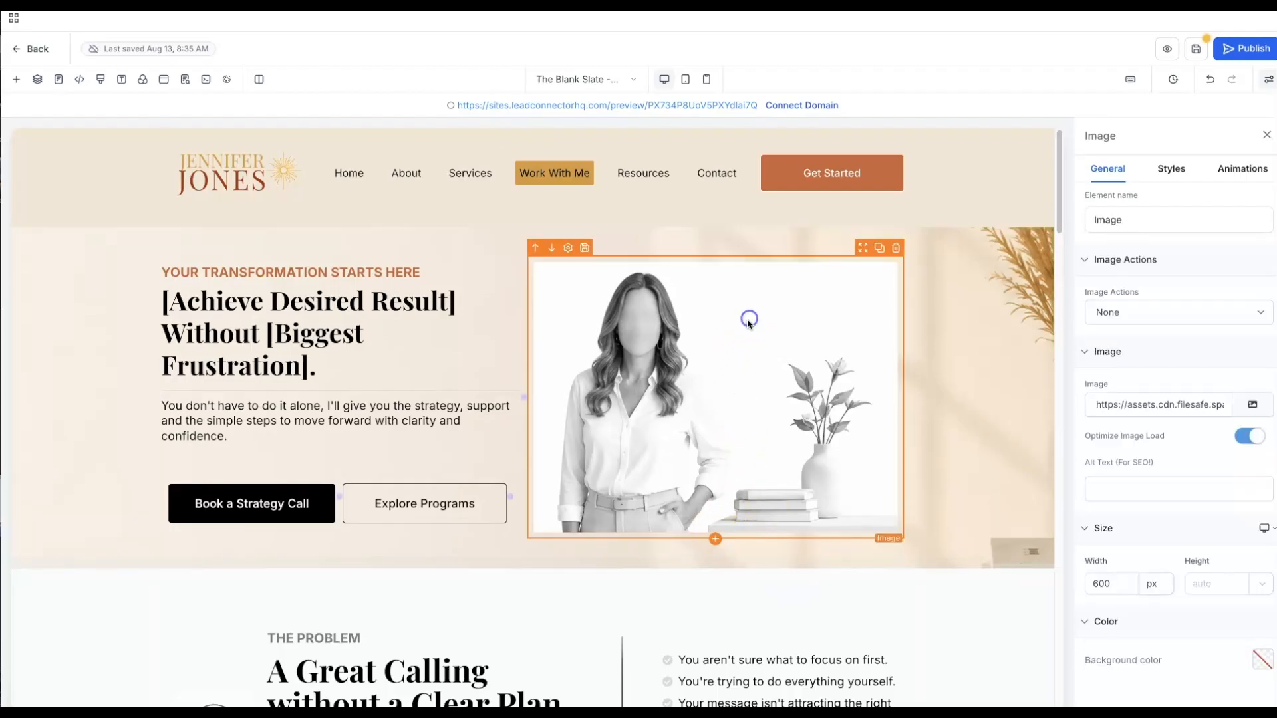
click(1254, 407)
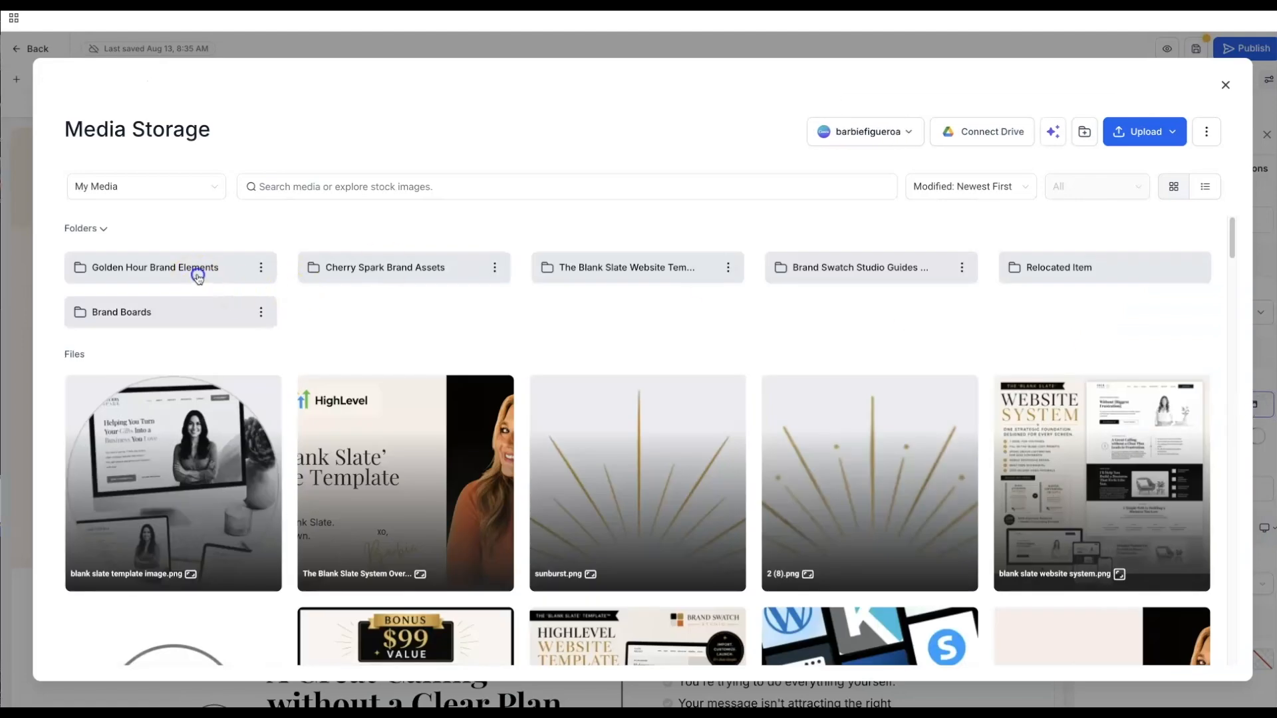
click(187, 272)
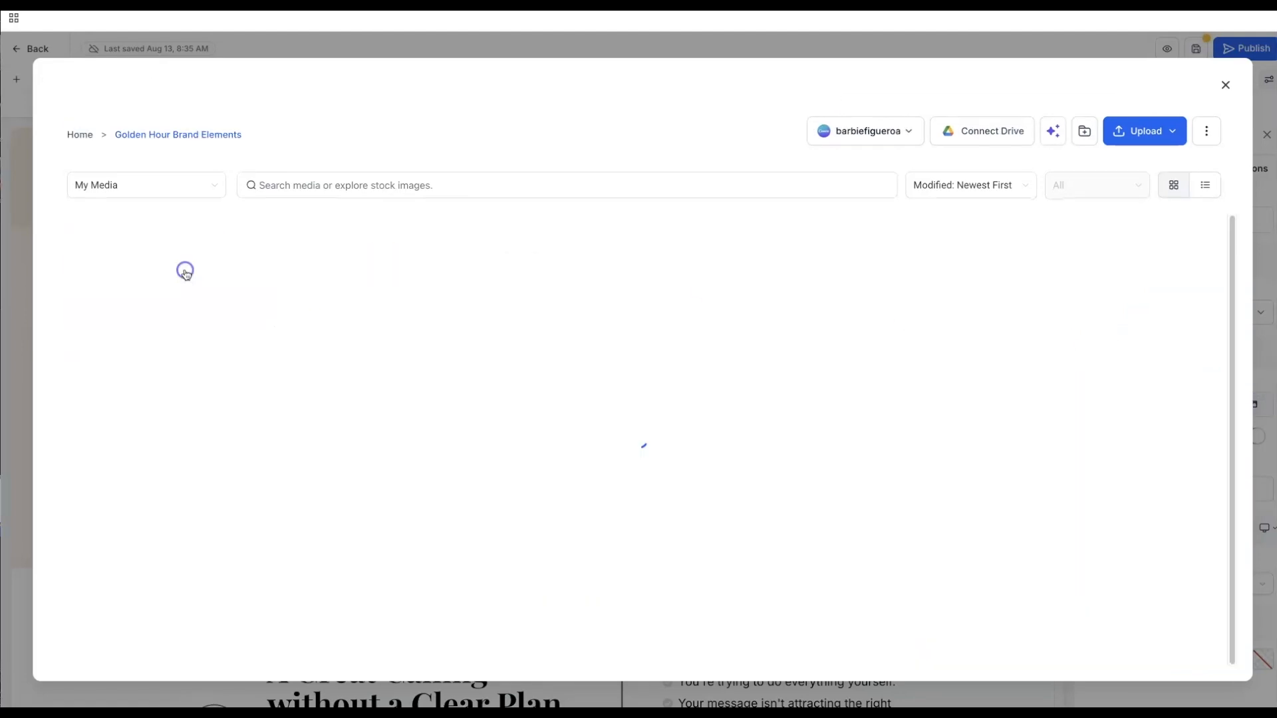
click(1077, 370)
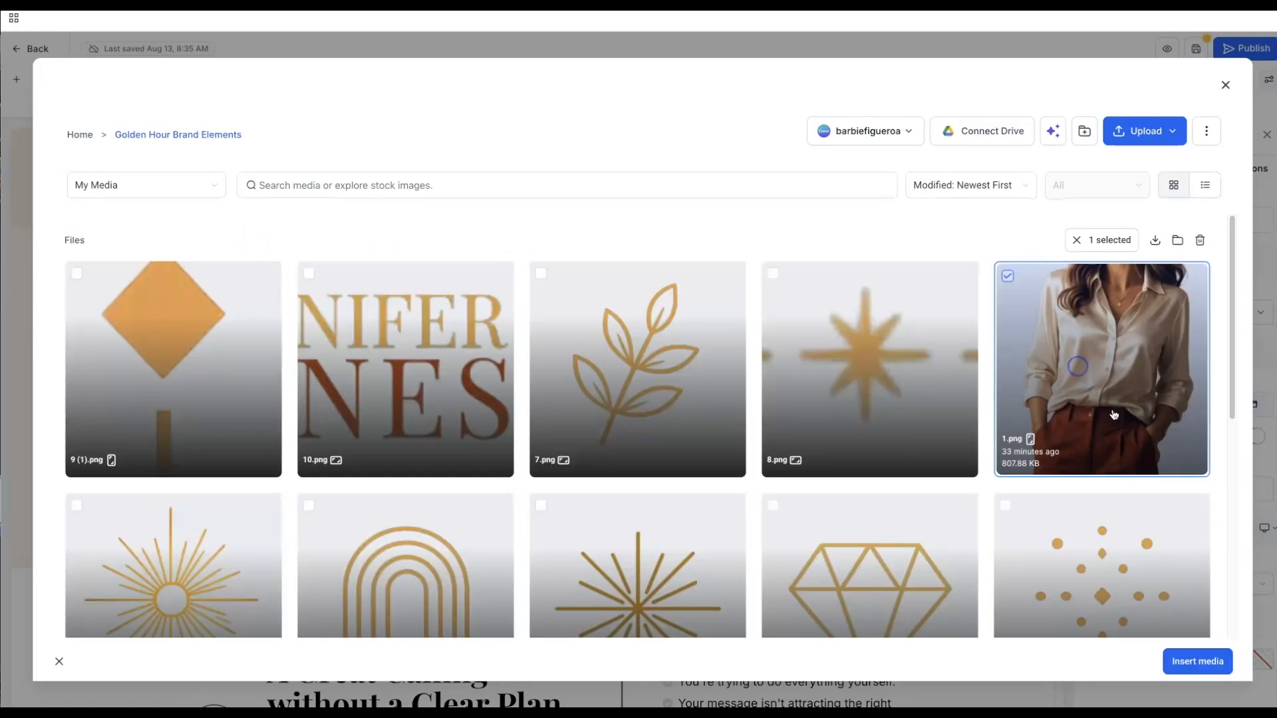
click(1196, 662)
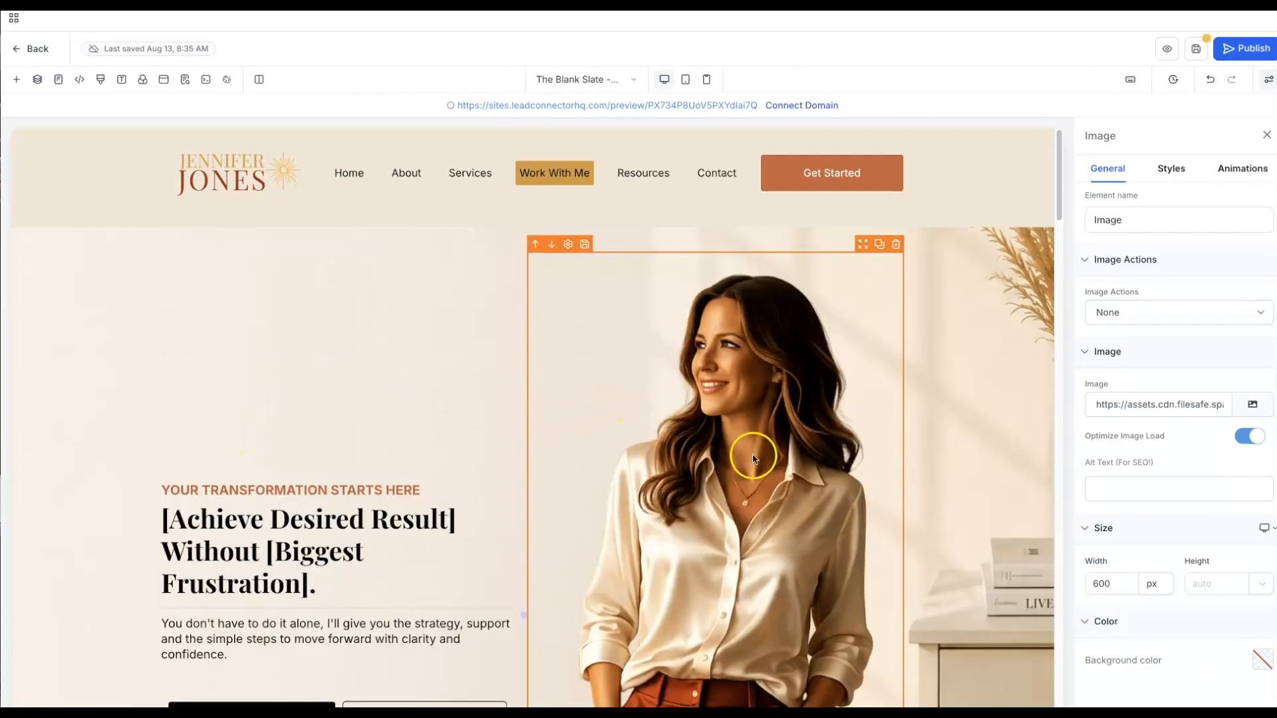
- Resize the hero photo to a width of 300 px
drag(1117, 585, 1079, 587)
text(40)
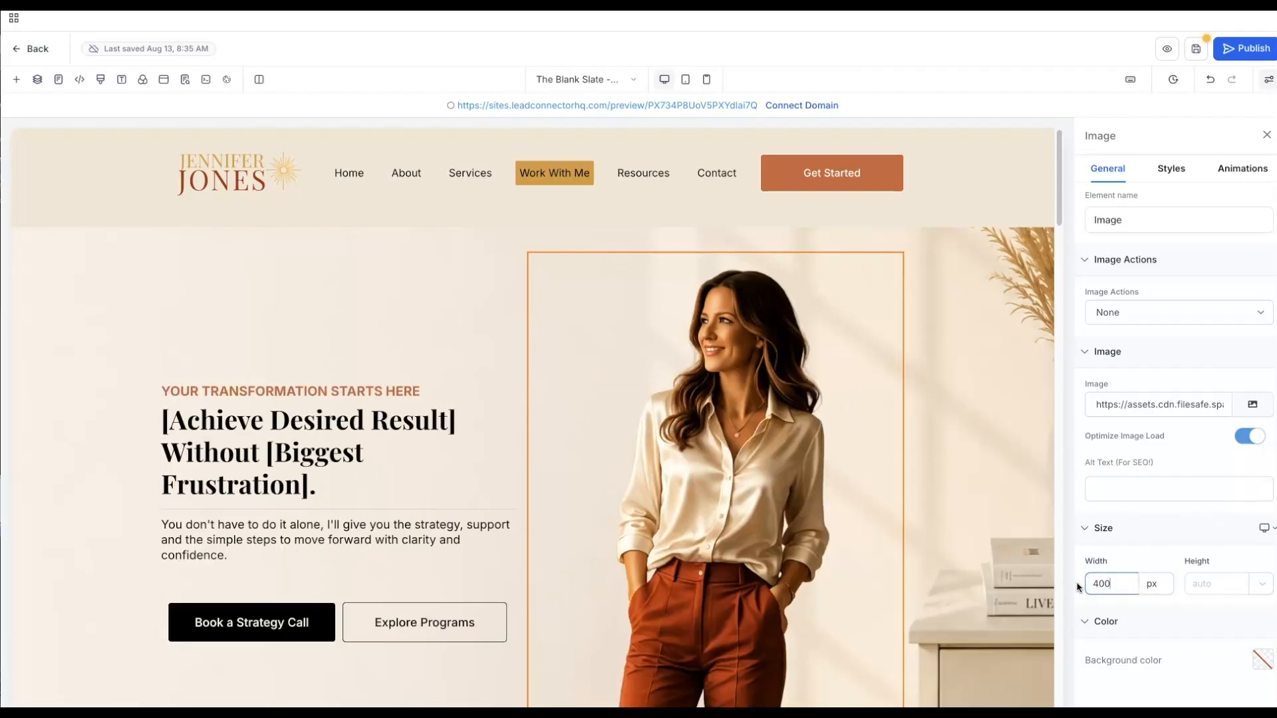
click(849, 550)
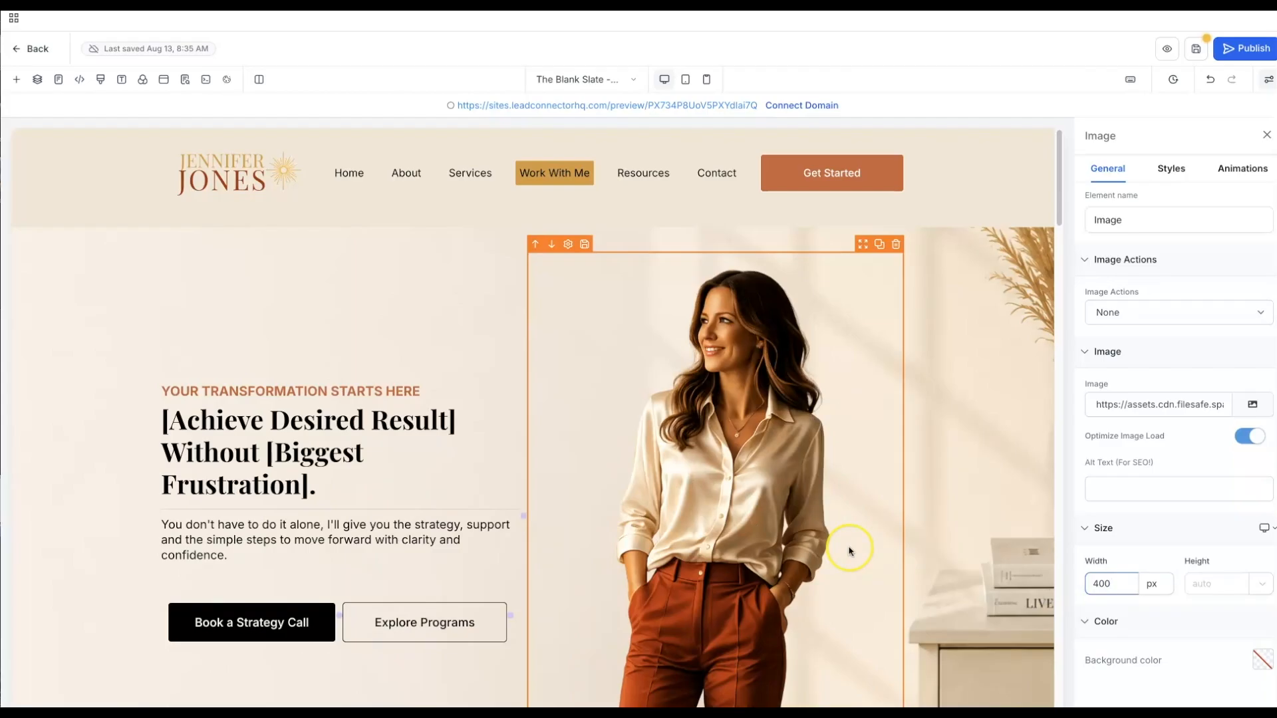
scroll(849, 549, down, 3)
scroll(849, 549, up, 1)
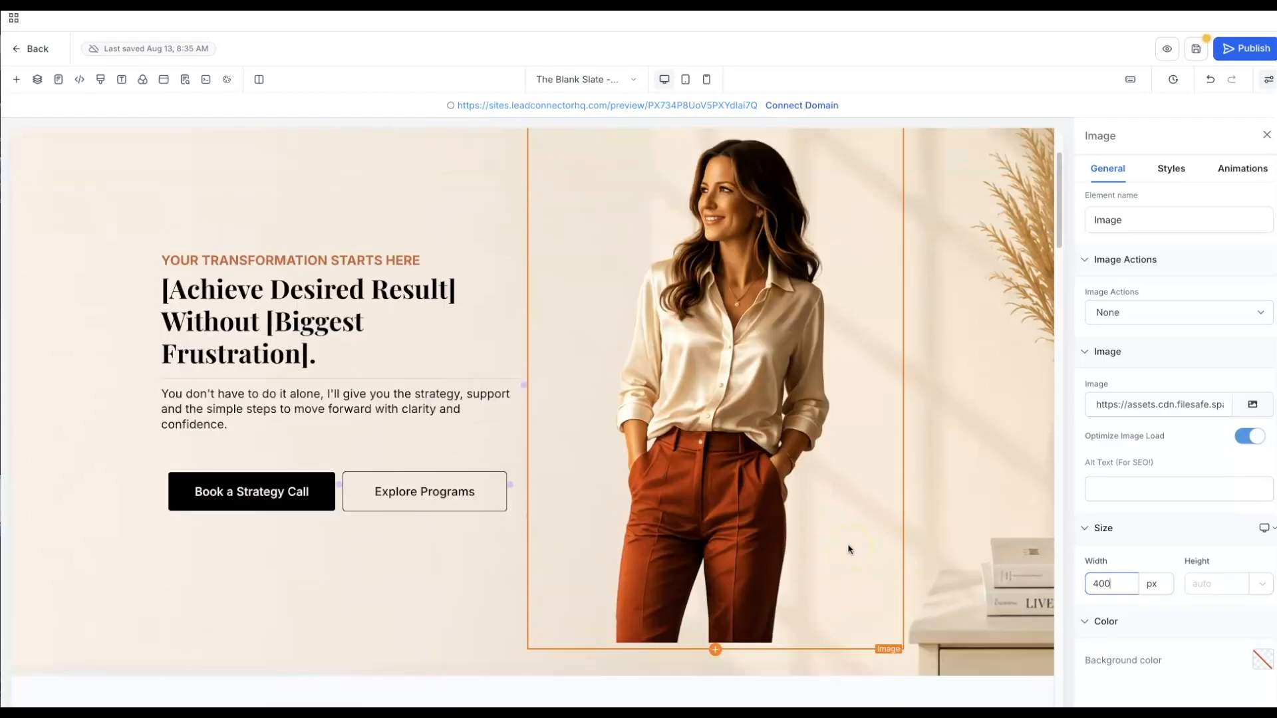
double_click(1085, 584)
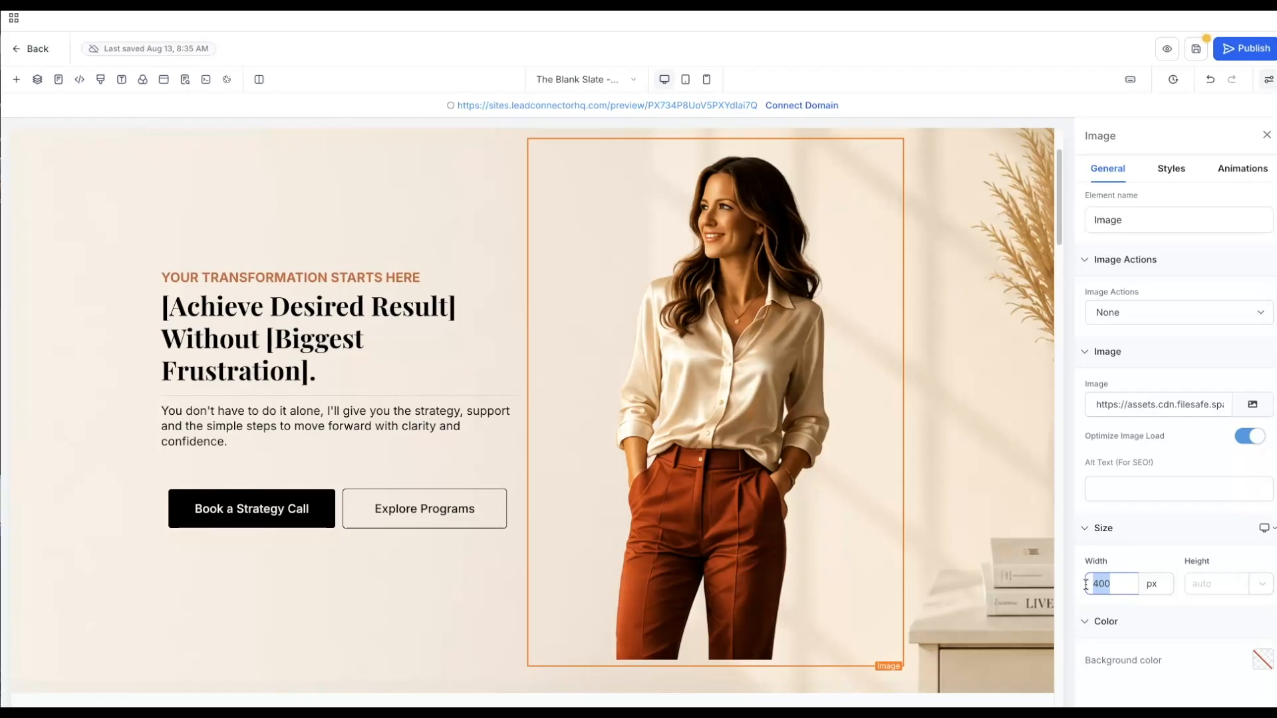
text(300)
scroll(911, 471, up, 3)
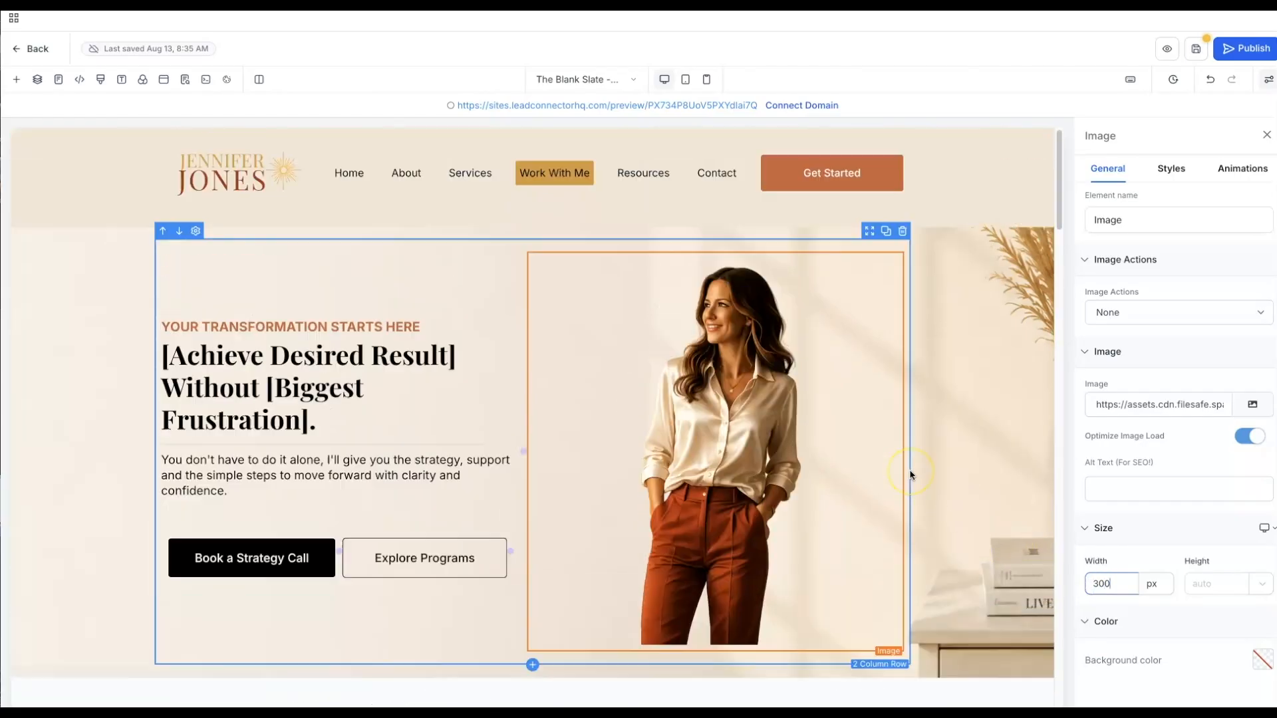
click(891, 482)
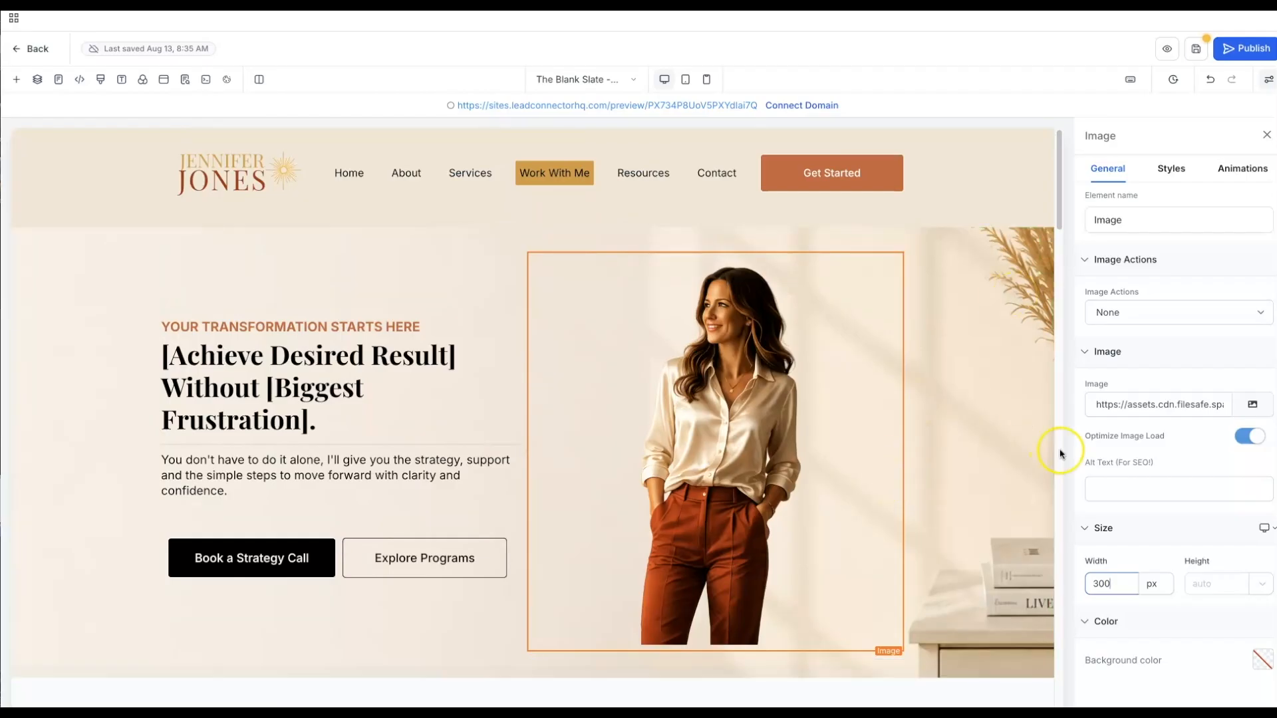
click(757, 472)
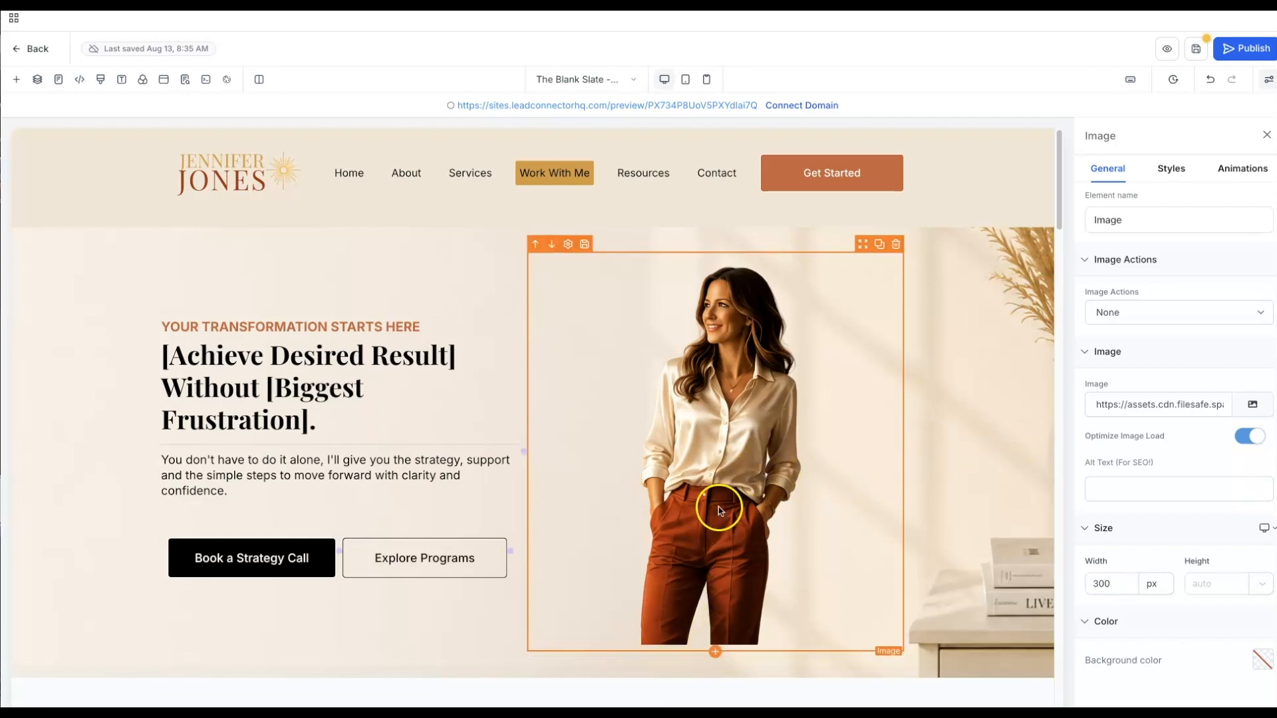
- Give the woman's photo a -50 px bottom margin in its style settings
click(1160, 175)
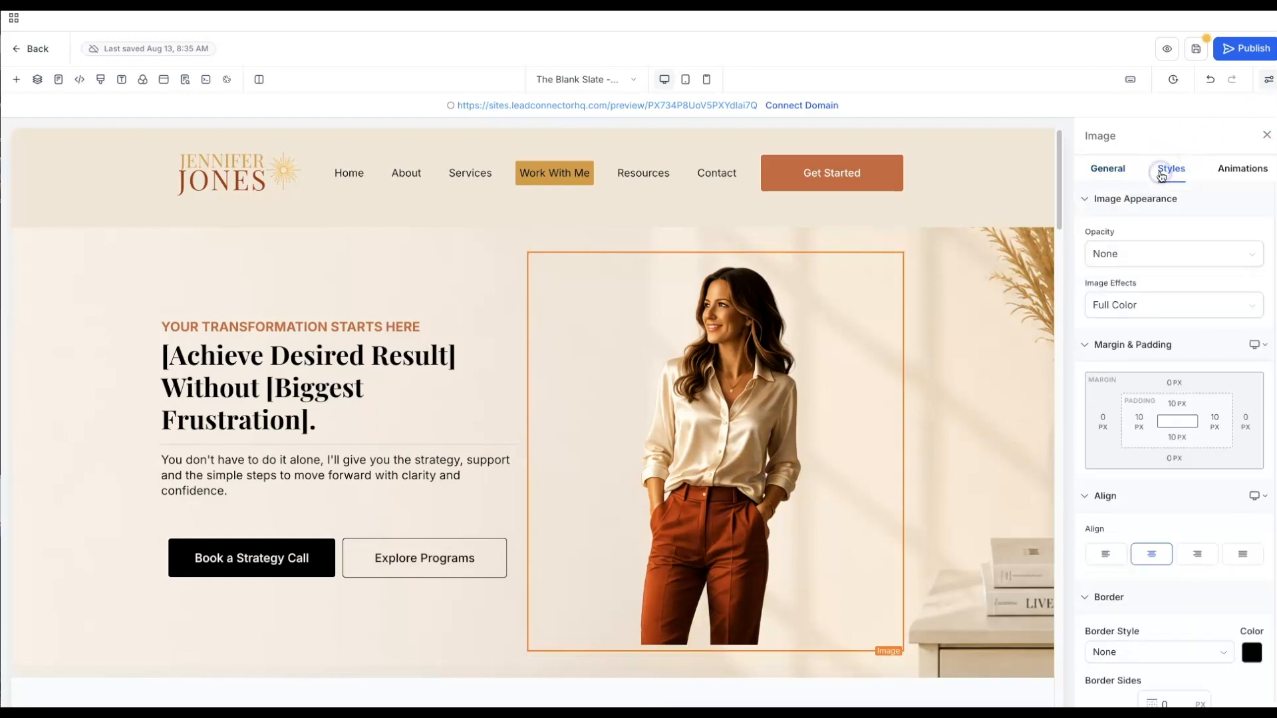
click(1180, 470)
drag(1131, 490, 1069, 490)
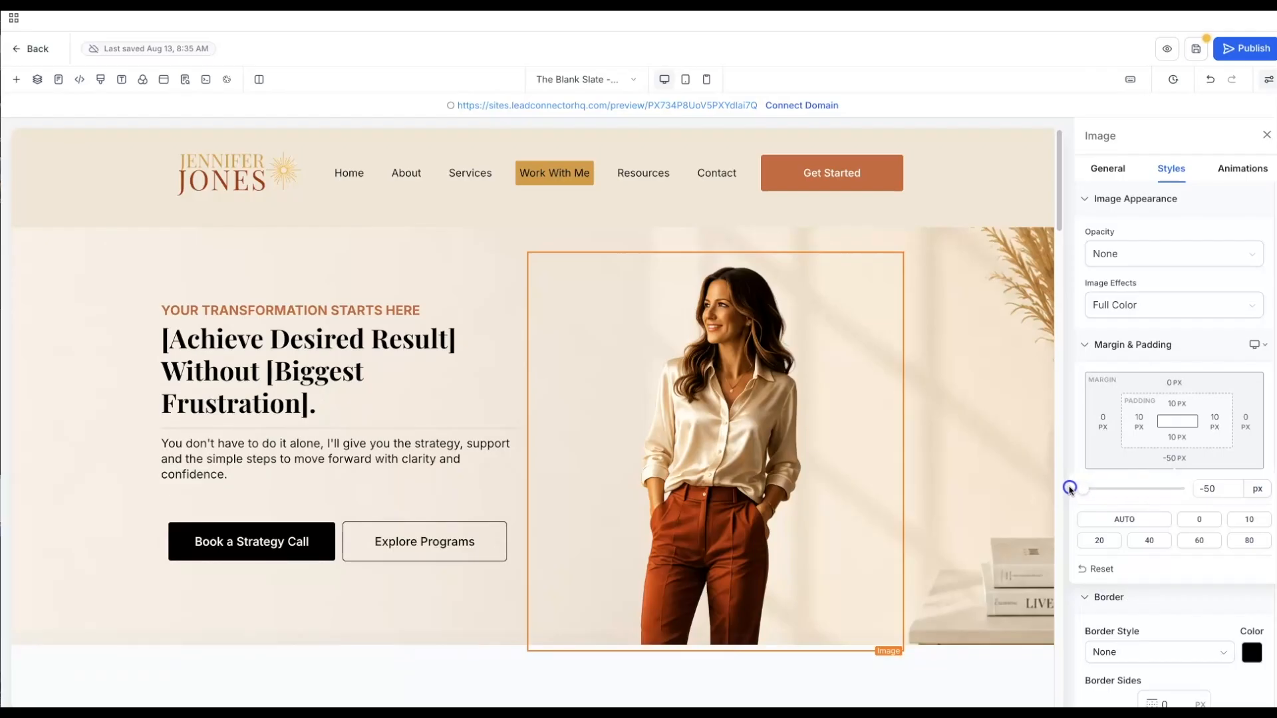
click(976, 396)
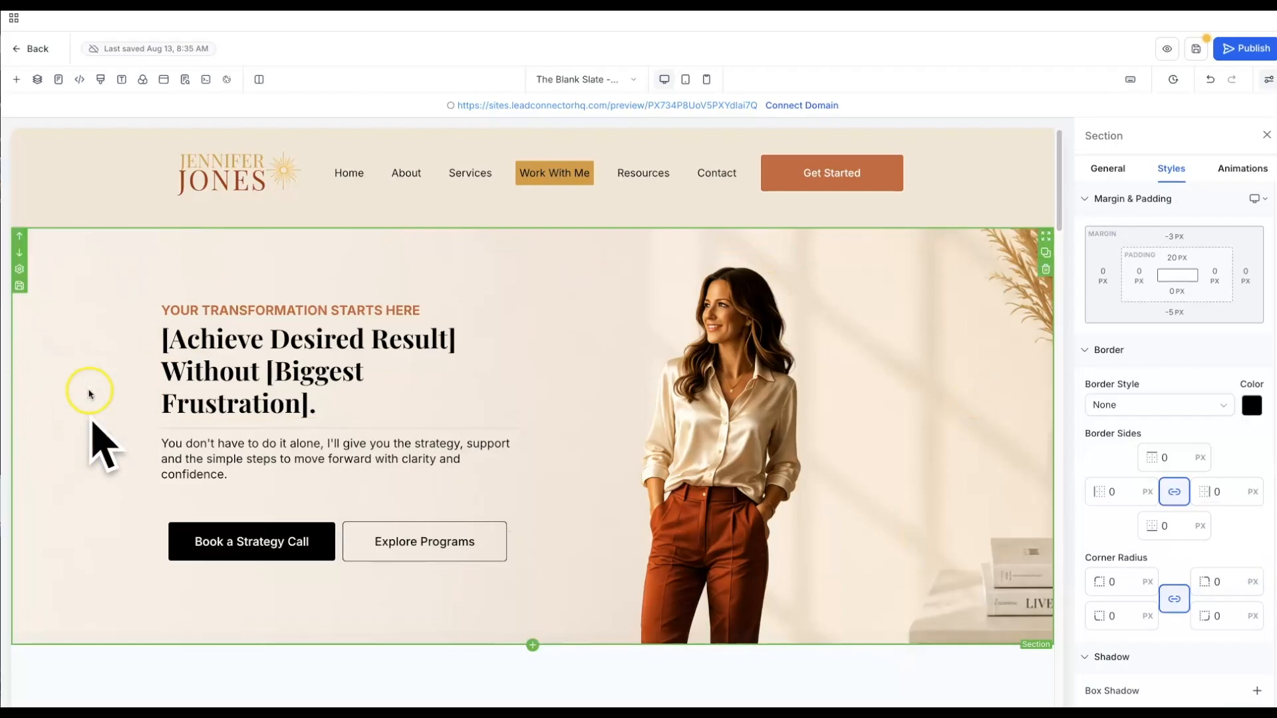
click(68, 163)
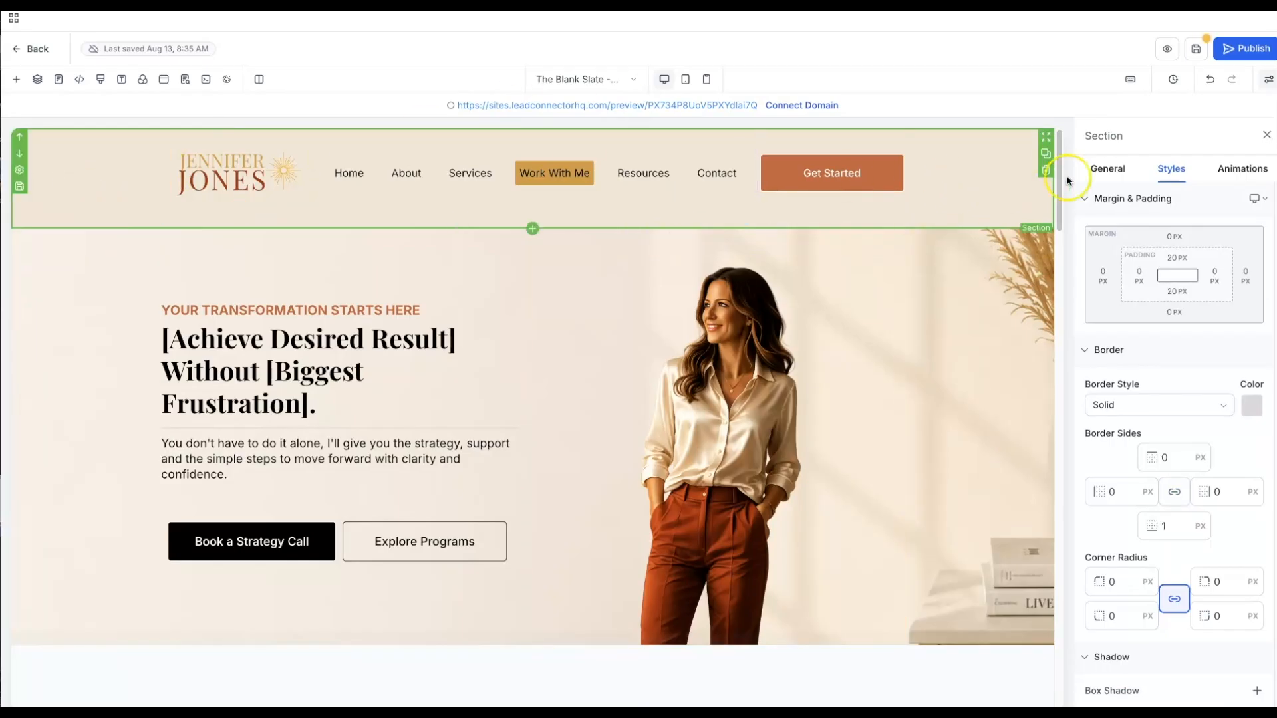
- Save the beige hero background colour #f8efe6 as a new custom colour by sampling it
click(1104, 169)
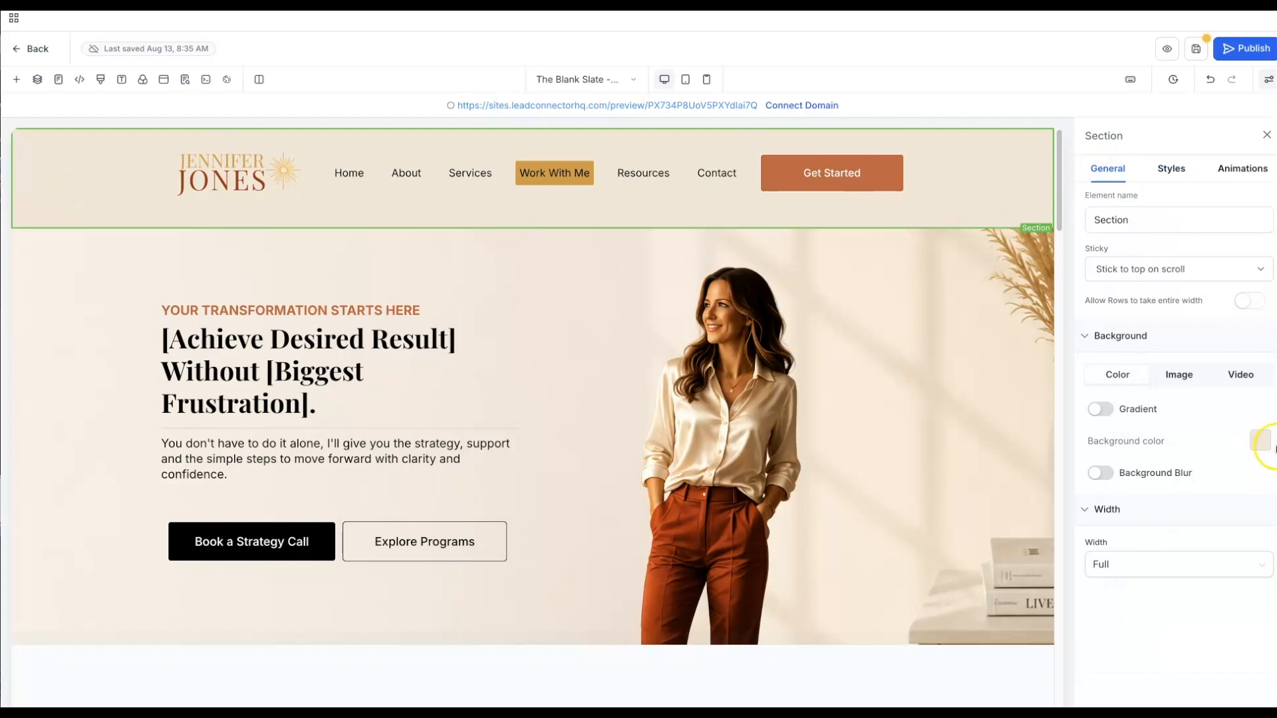
click(1261, 440)
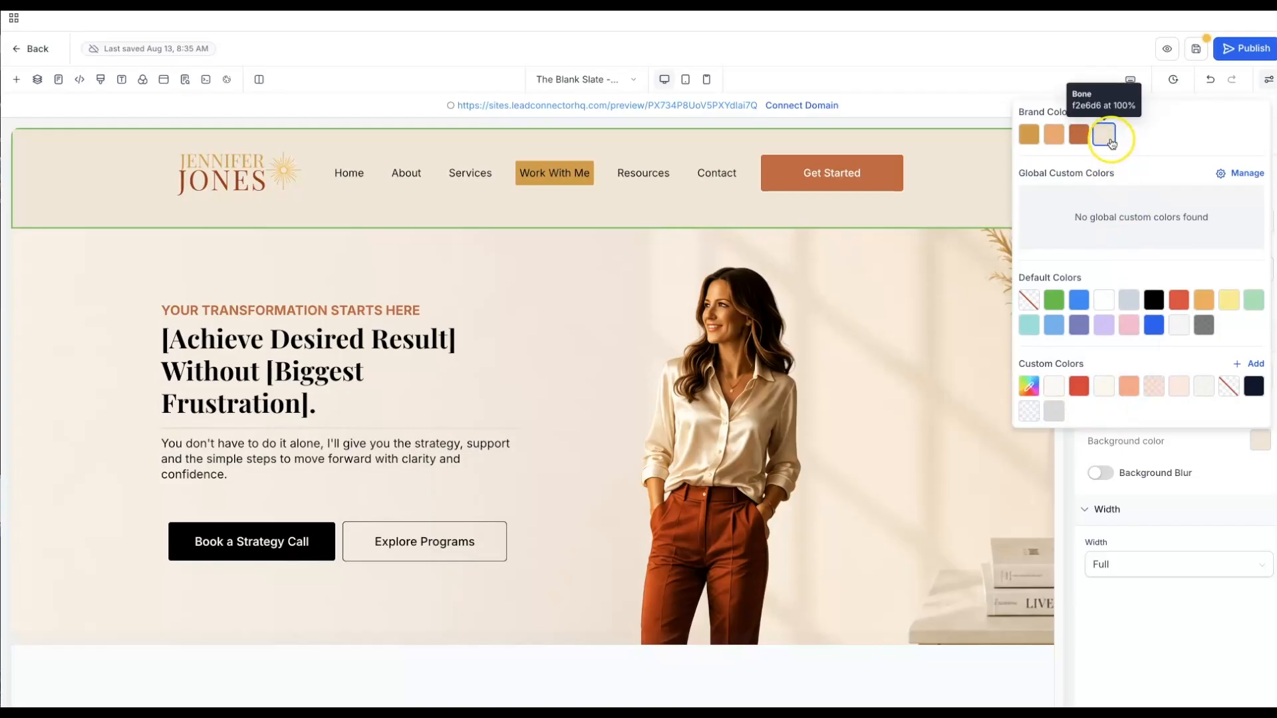
click(1241, 366)
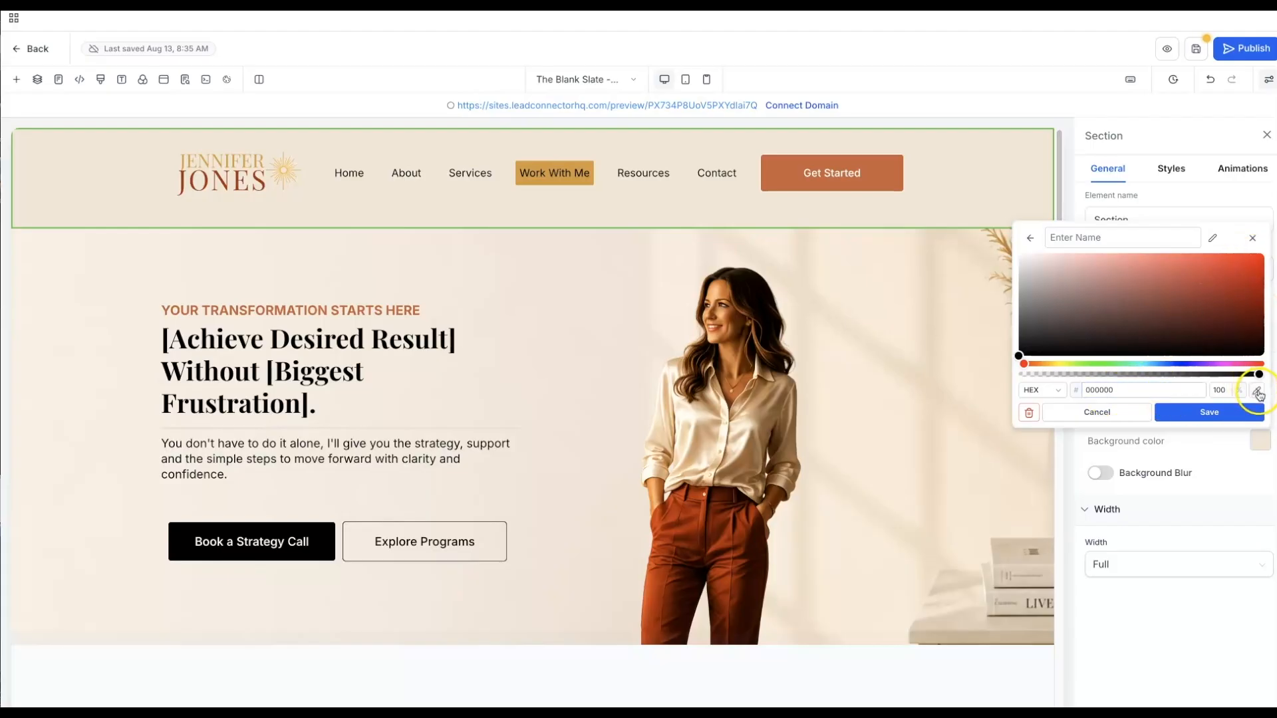
click(1260, 393)
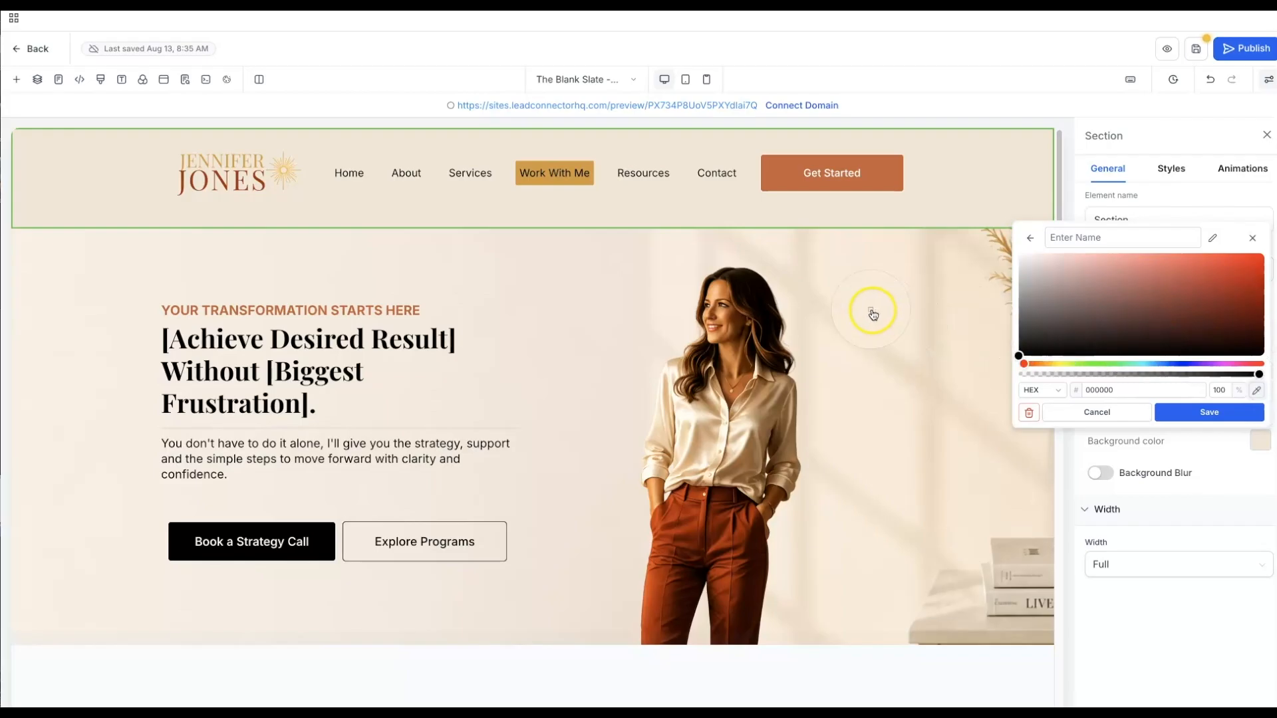
click(76, 306)
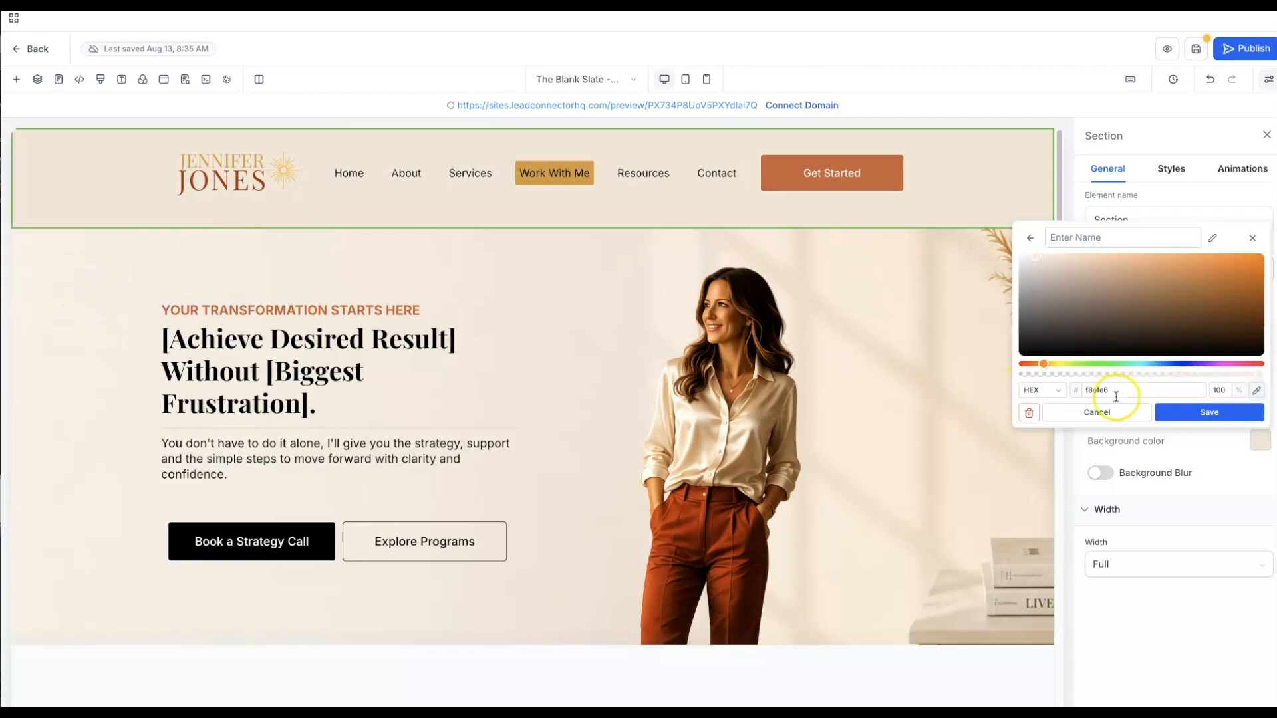
click(1170, 412)
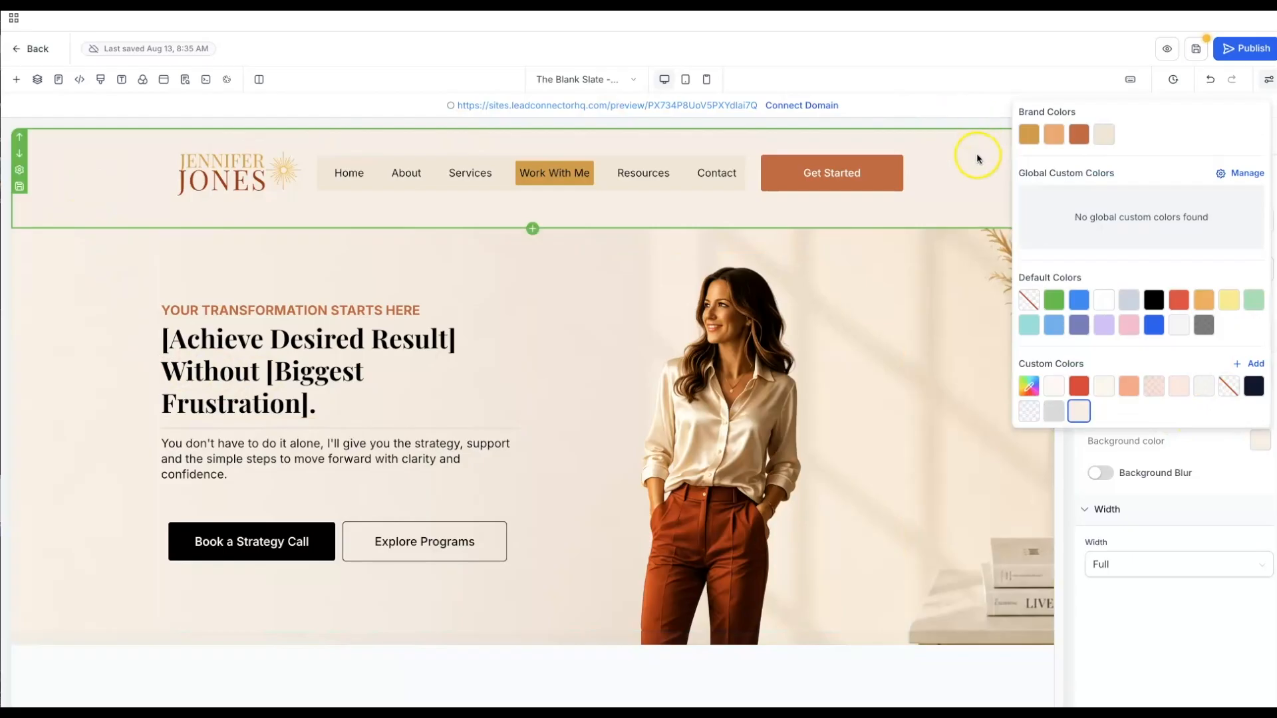
click(60, 285)
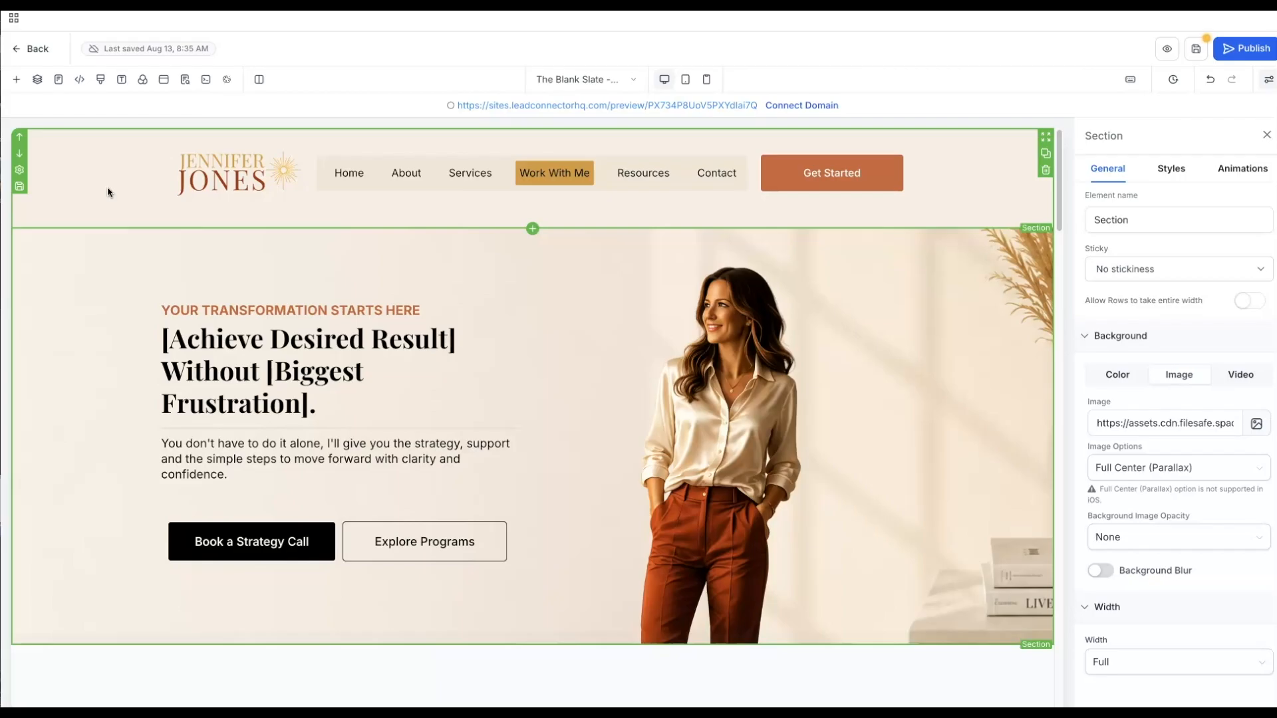
- Set the navigation menu background to the light cream custom colour #f8efe6
click(461, 182)
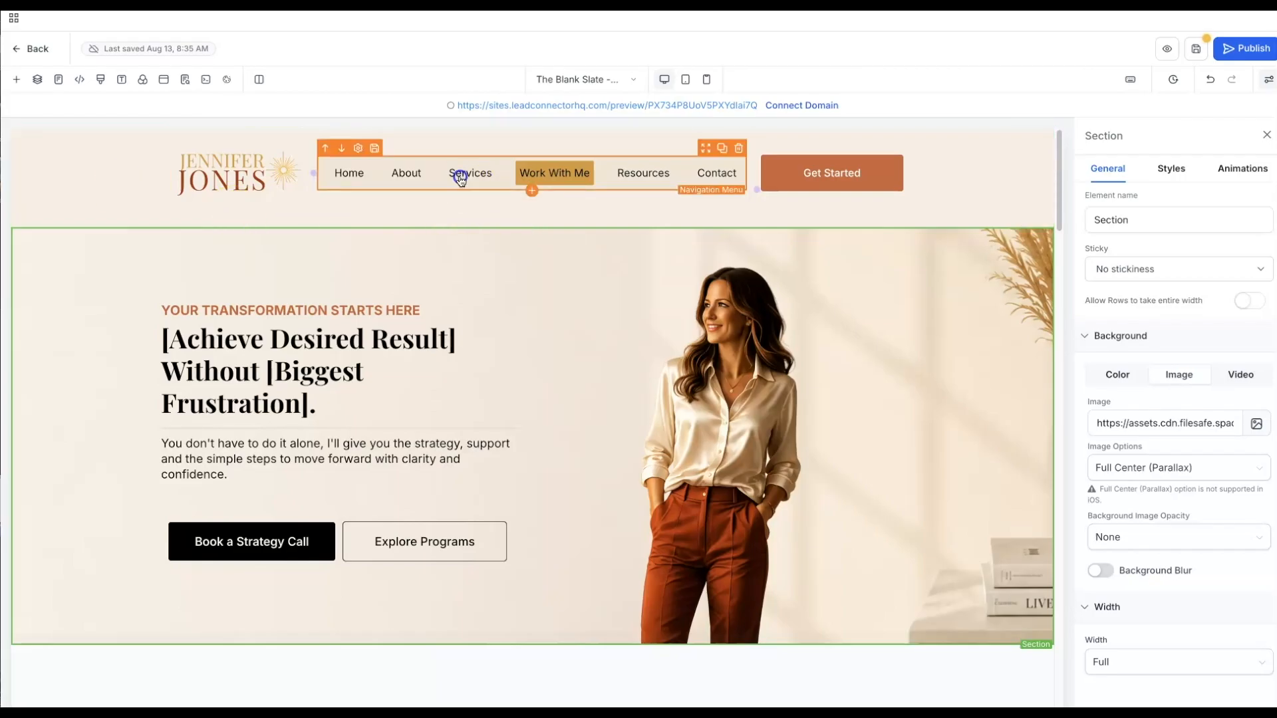
click(1232, 168)
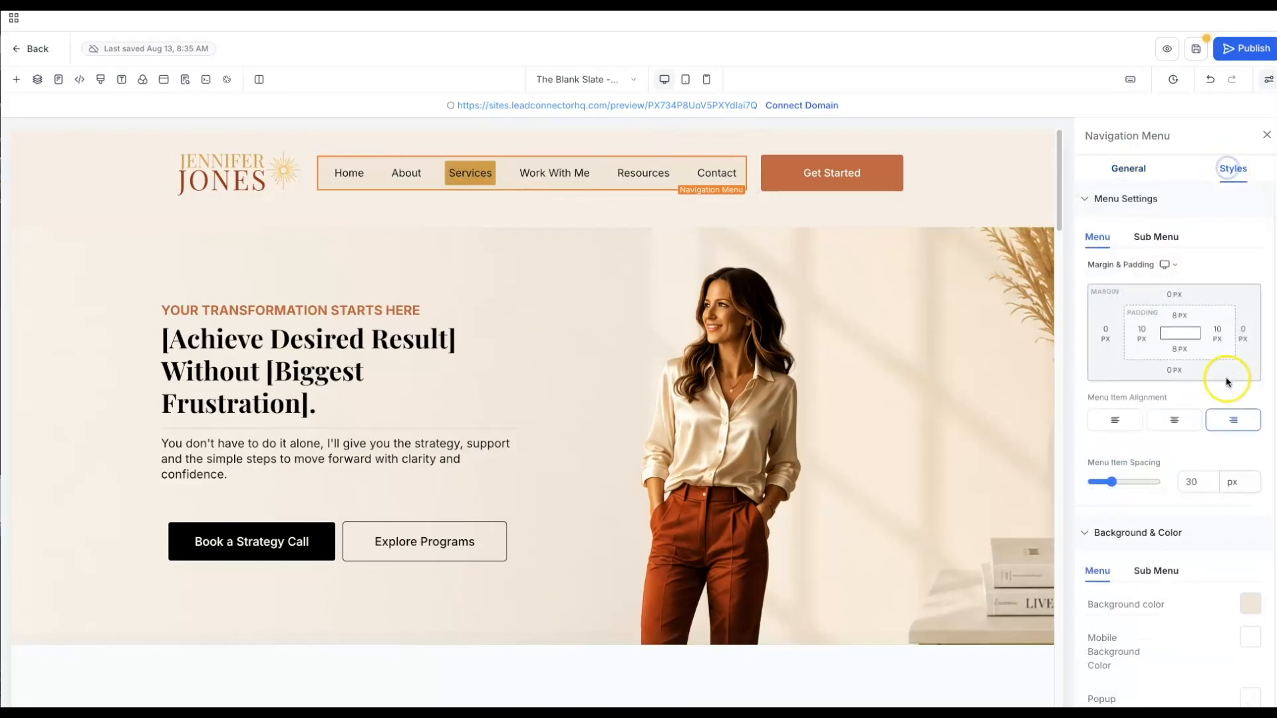
click(1249, 604)
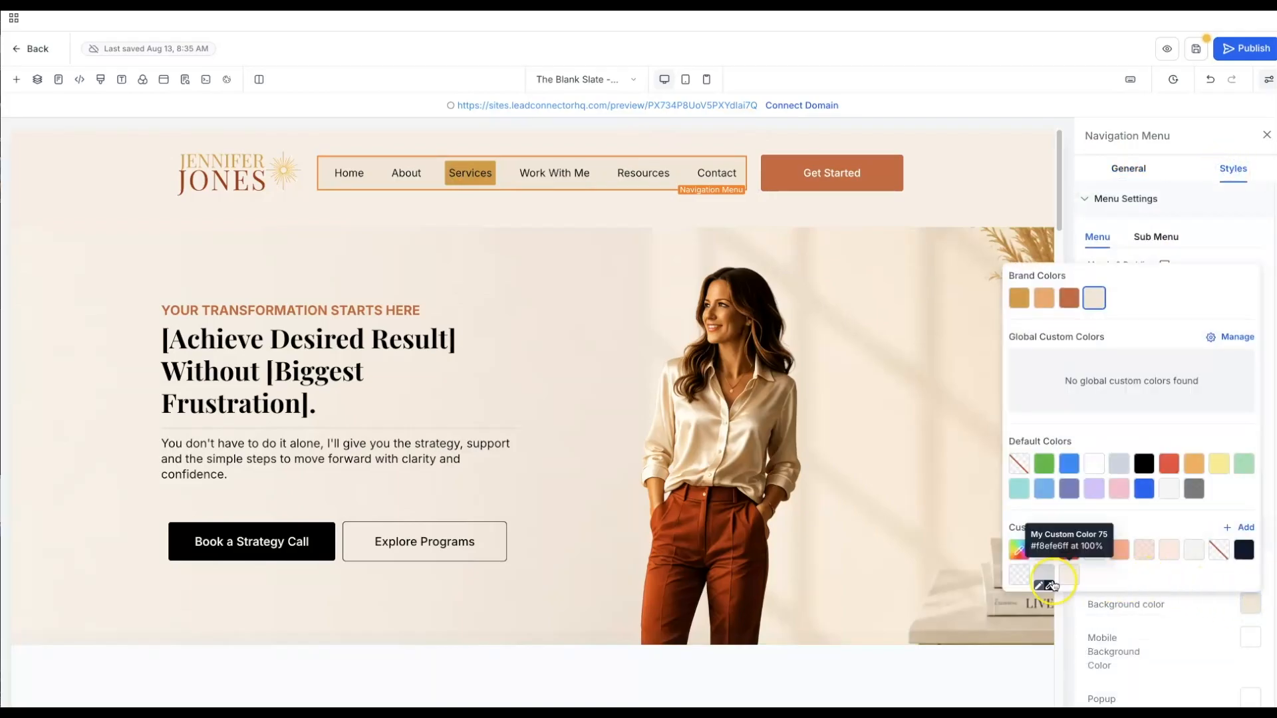
click(1067, 575)
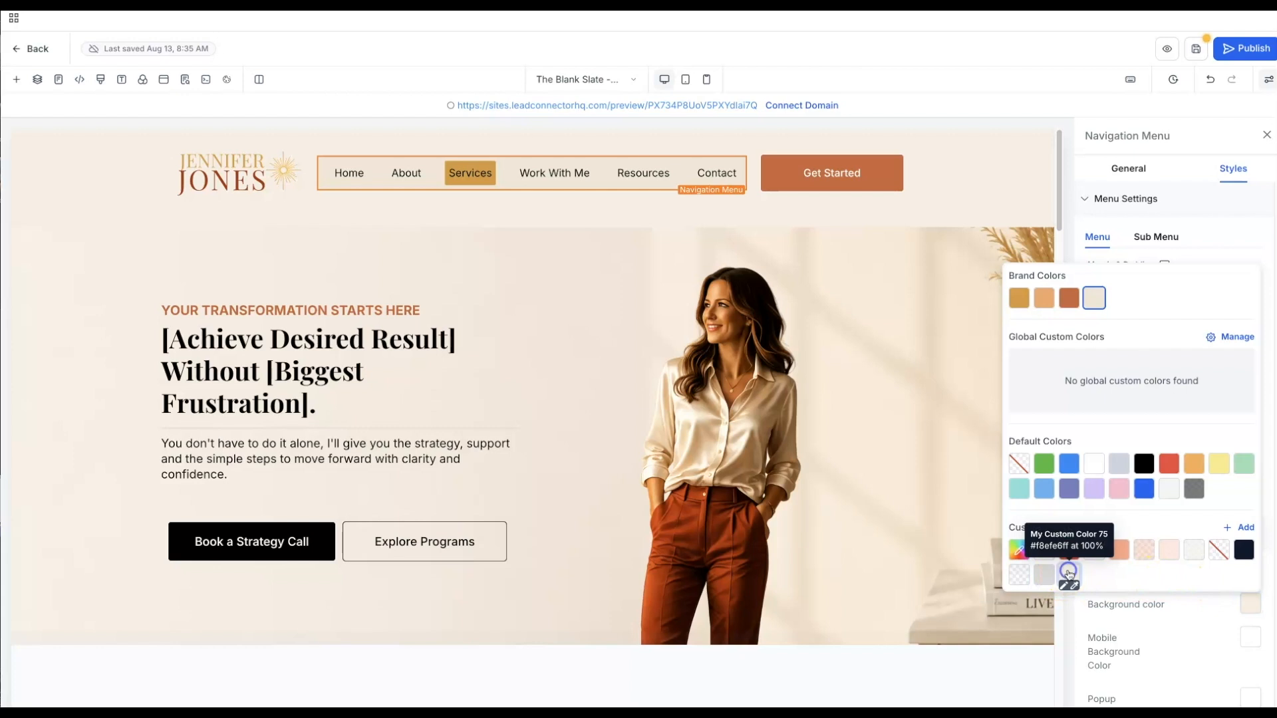
click(935, 416)
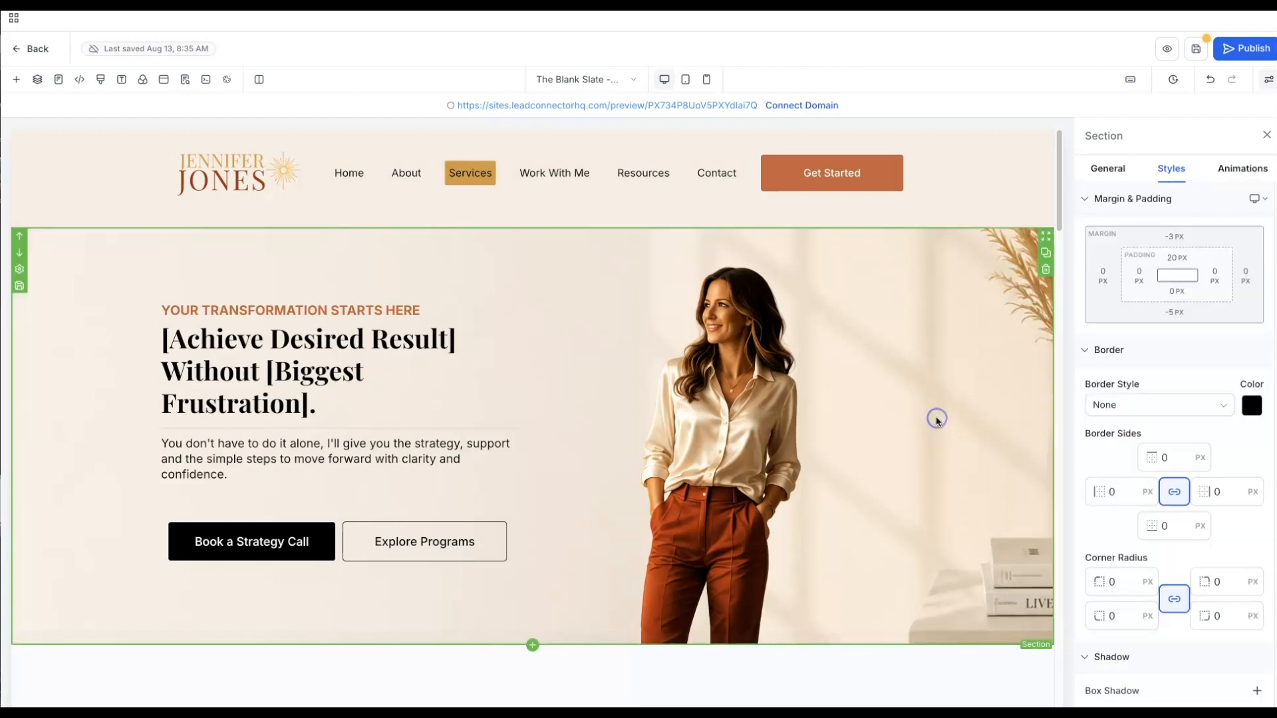
click(47, 159)
- Save the page (last saved 9:57 AM), preview the full site, then exit the preview
scroll(74, 383, down, 2)
scroll(73, 387, down, 1)
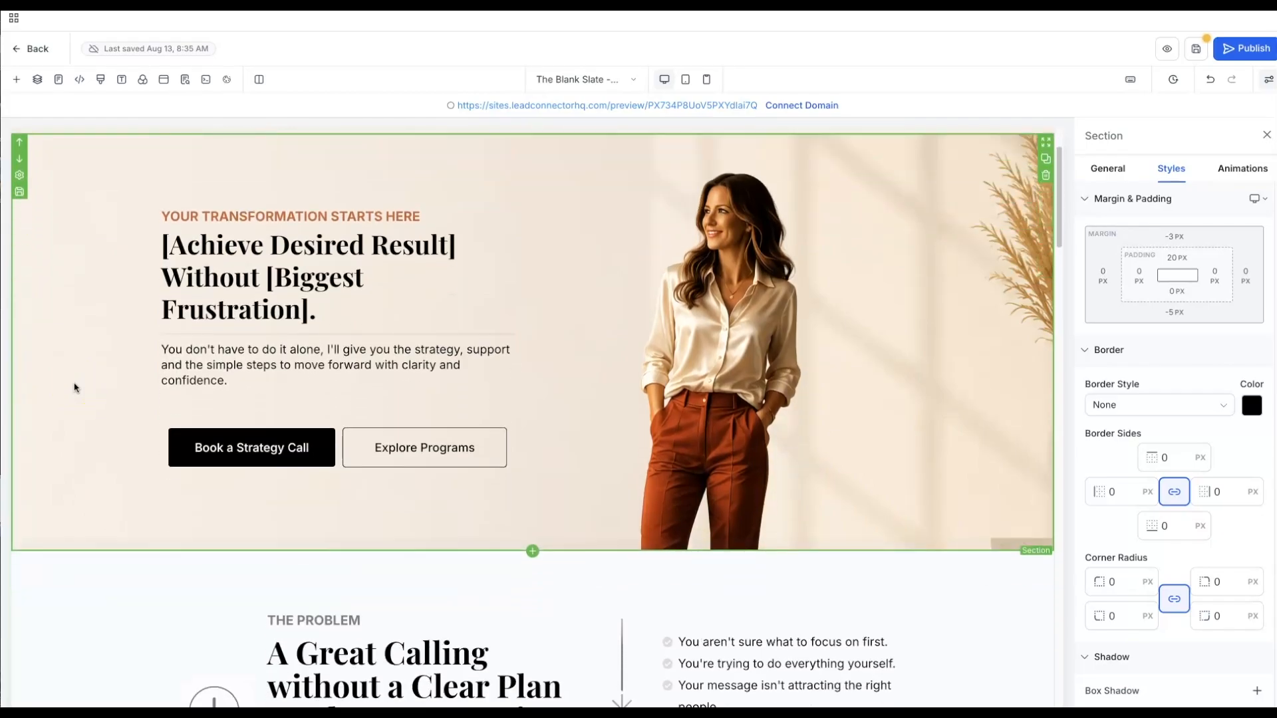
scroll(74, 388, up, 2)
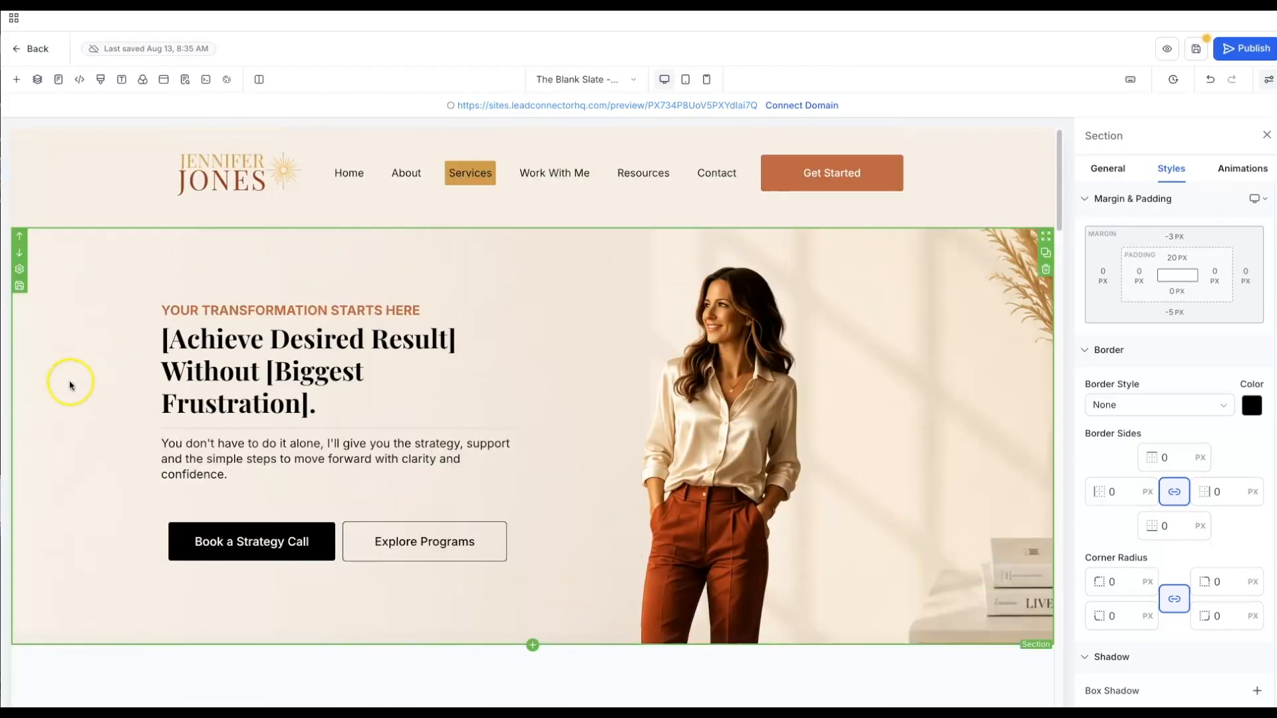
scroll(71, 379, down, 3)
scroll(95, 370, down, 4)
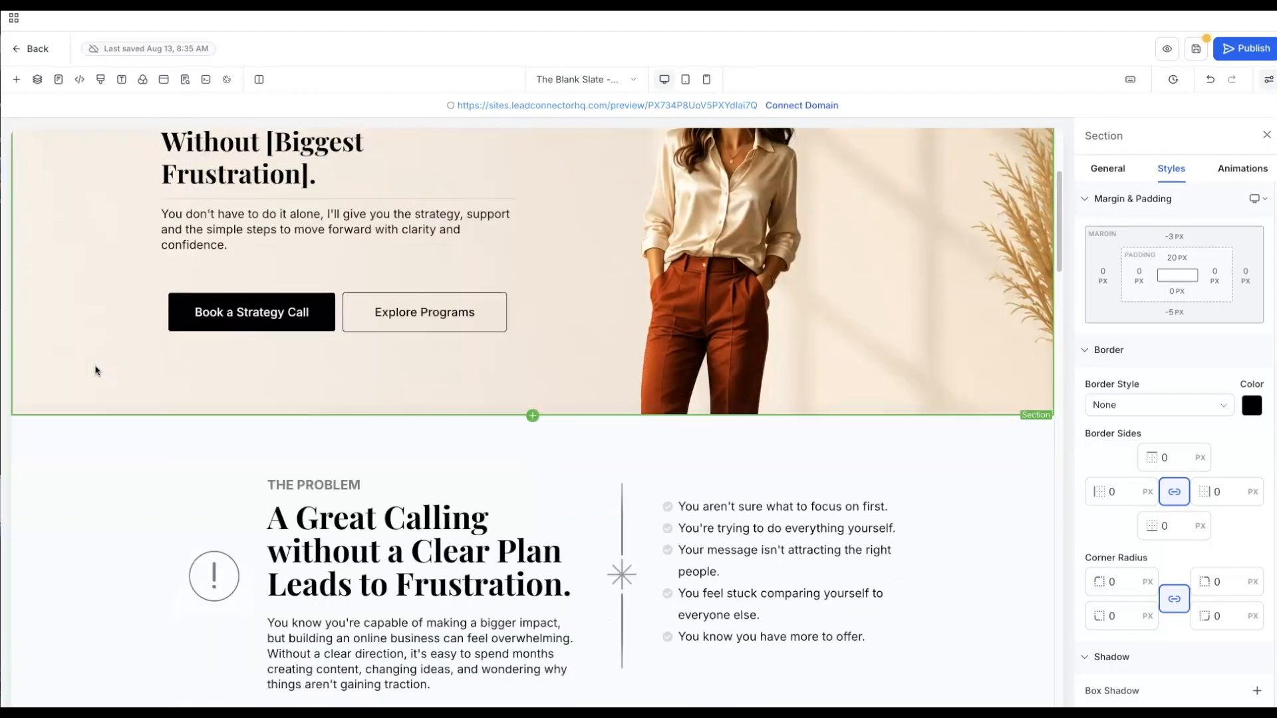
scroll(95, 371, up, 7)
click(927, 162)
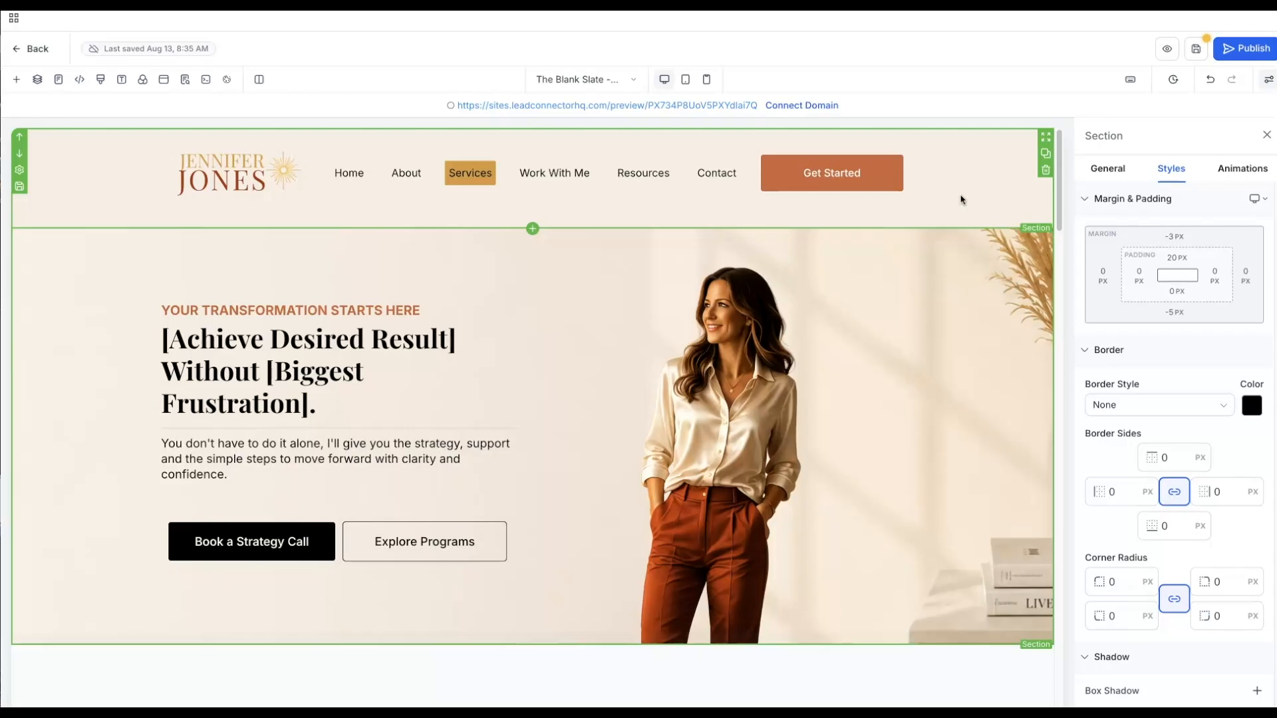
scroll(949, 361, down, 1)
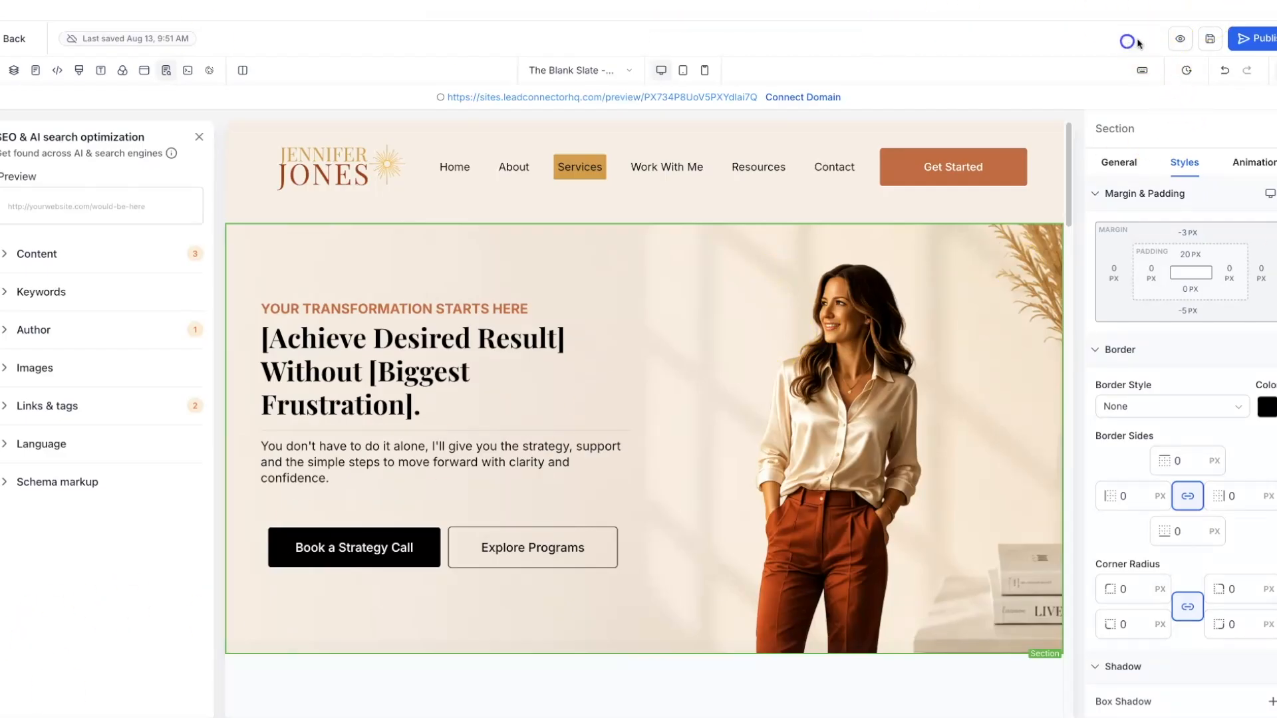
click(1210, 40)
click(1179, 42)
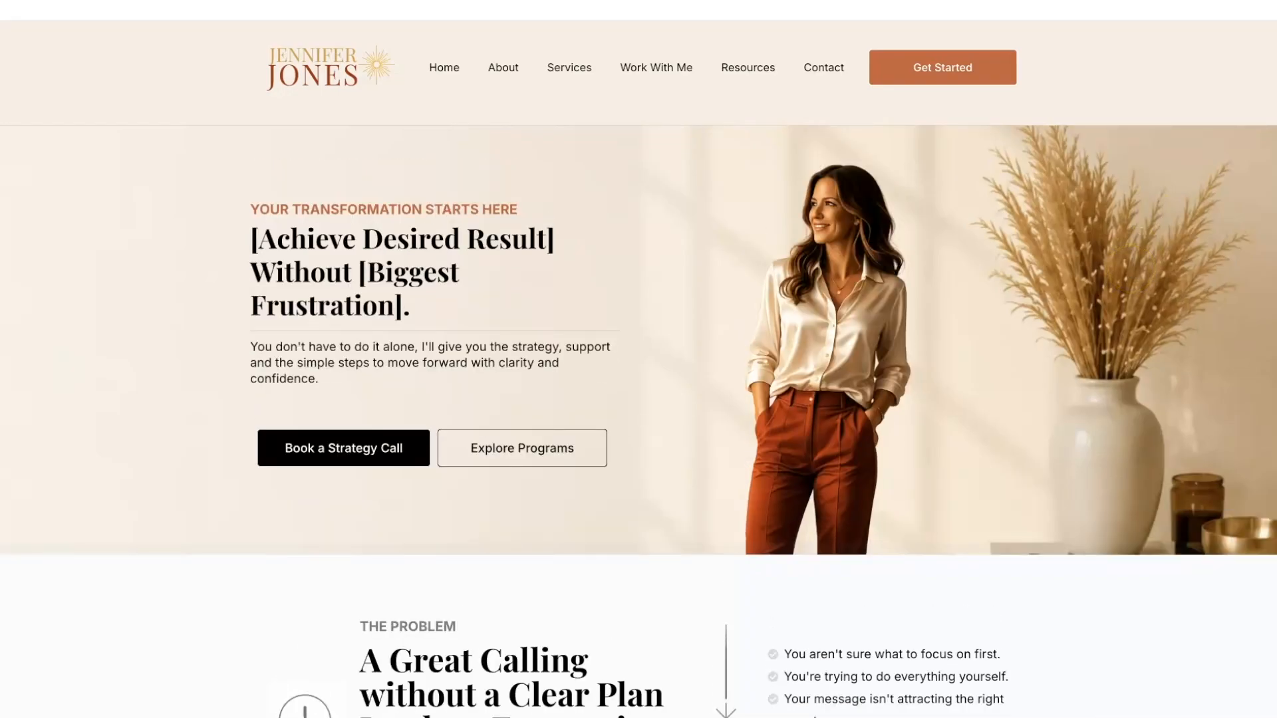
key(Escape)
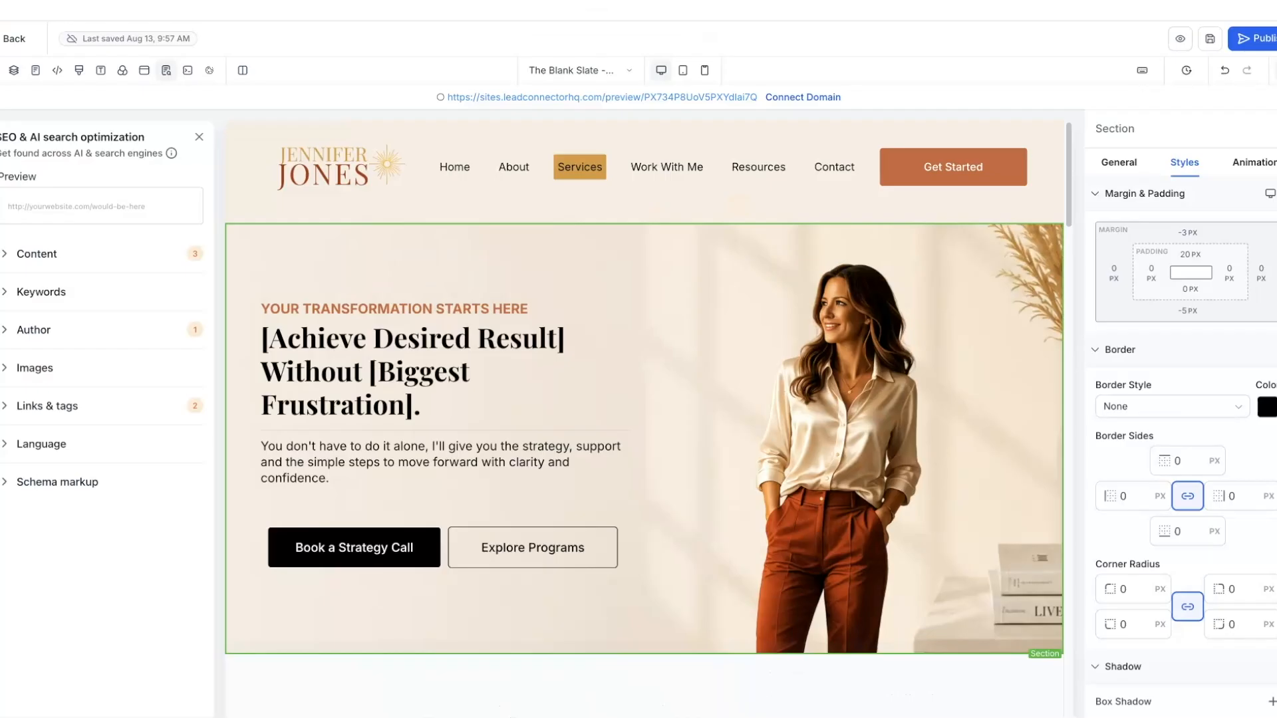
- Fill the Book a Strategy Call button background with the Warm Terracotta brand colour
scroll(597, 329, down, 1)
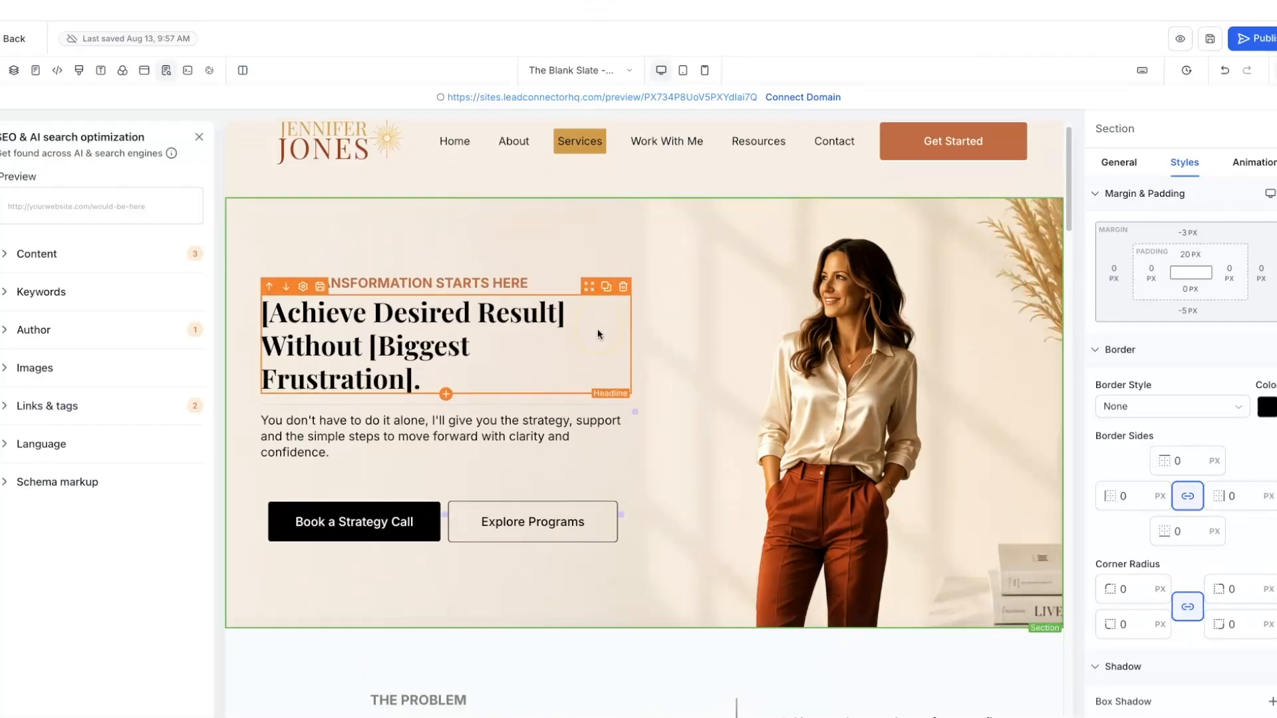
click(322, 511)
click(322, 511)
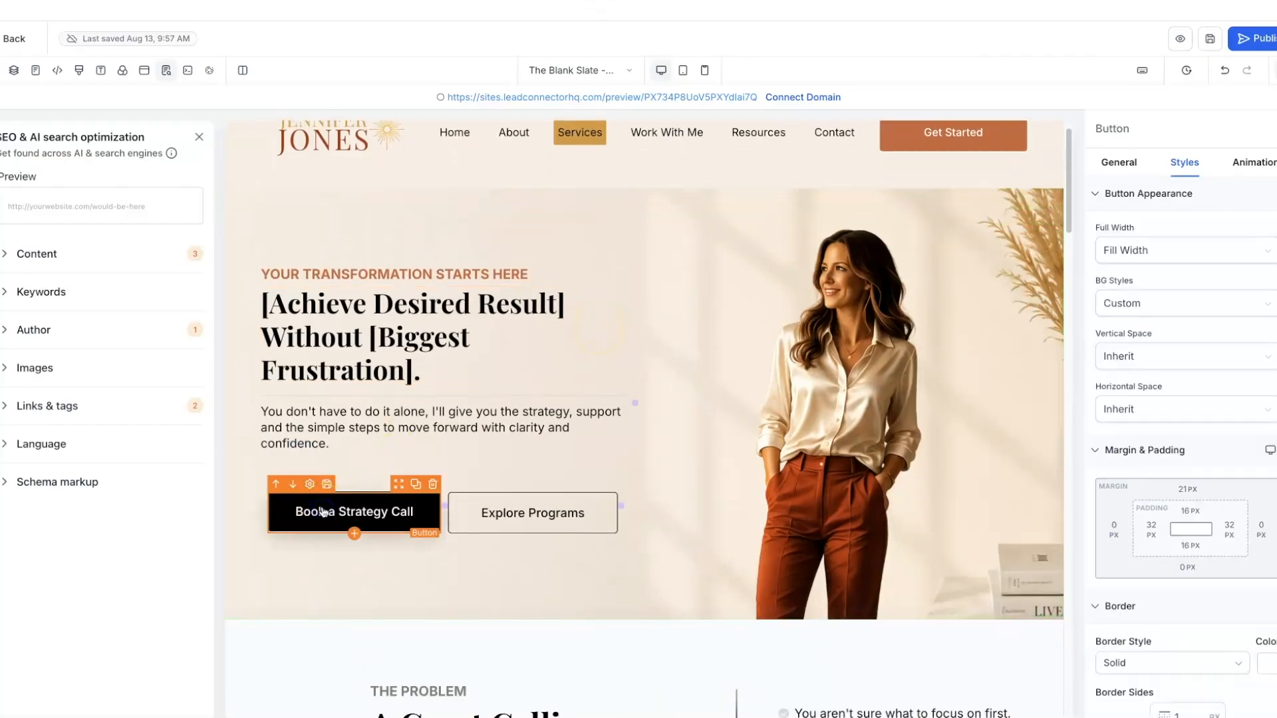
scroll(1174, 365, down, 3)
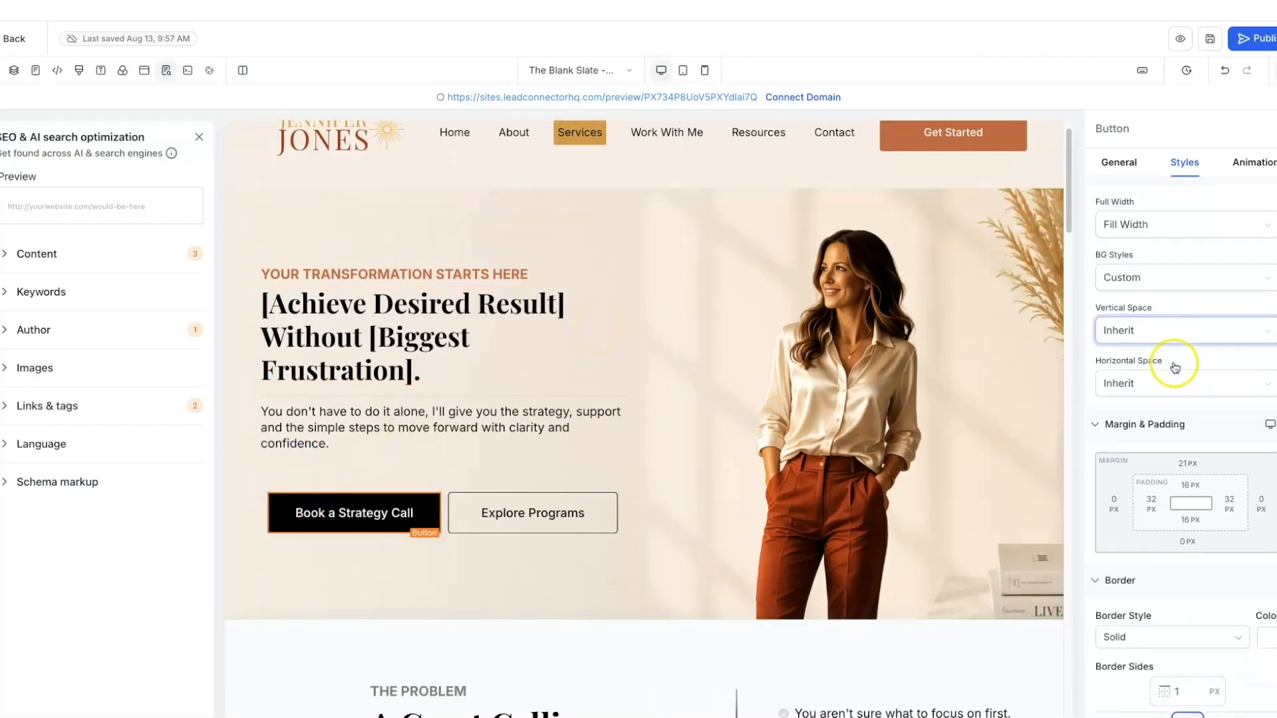
scroll(1174, 365, down, 6)
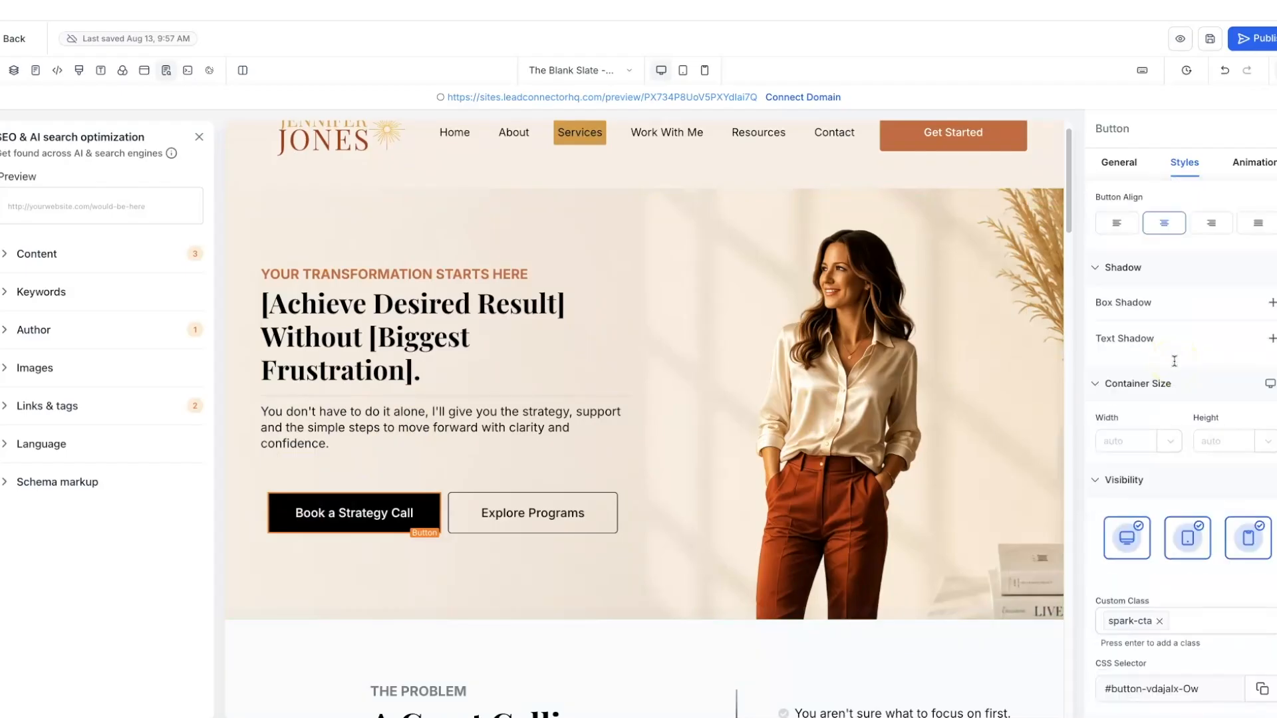
click(1120, 162)
scroll(1217, 478, down, 6)
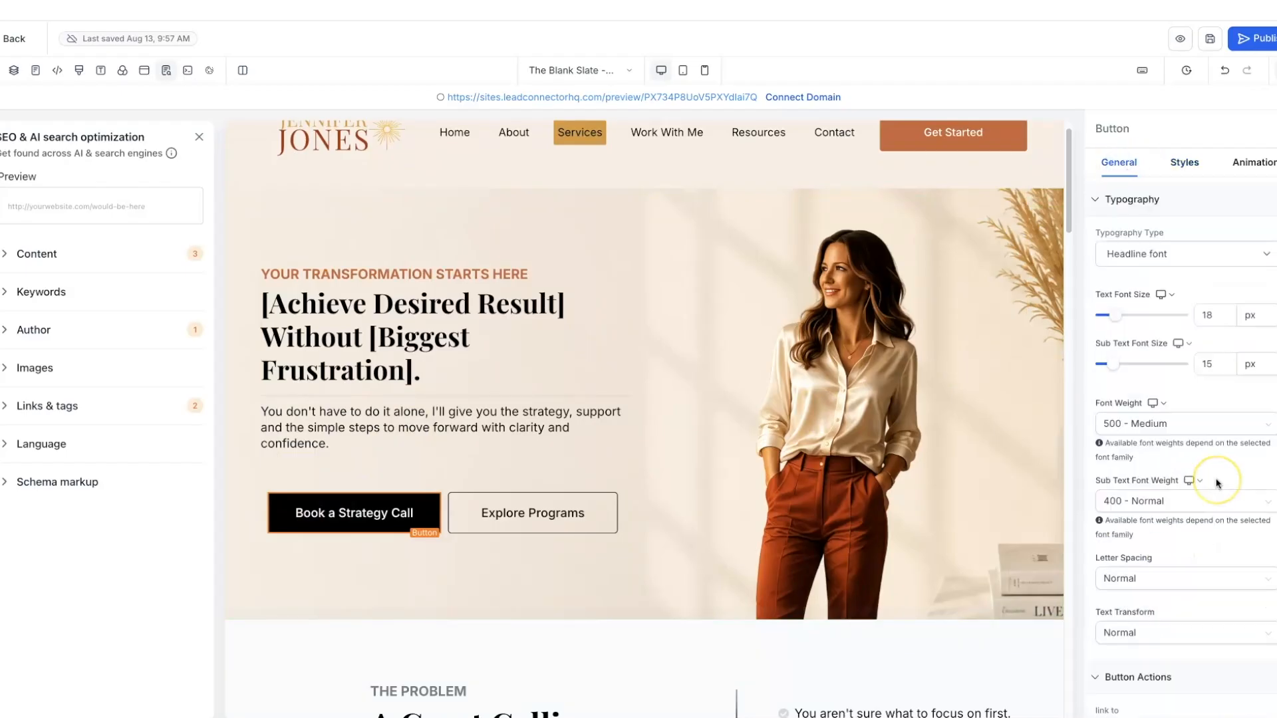
click(1265, 565)
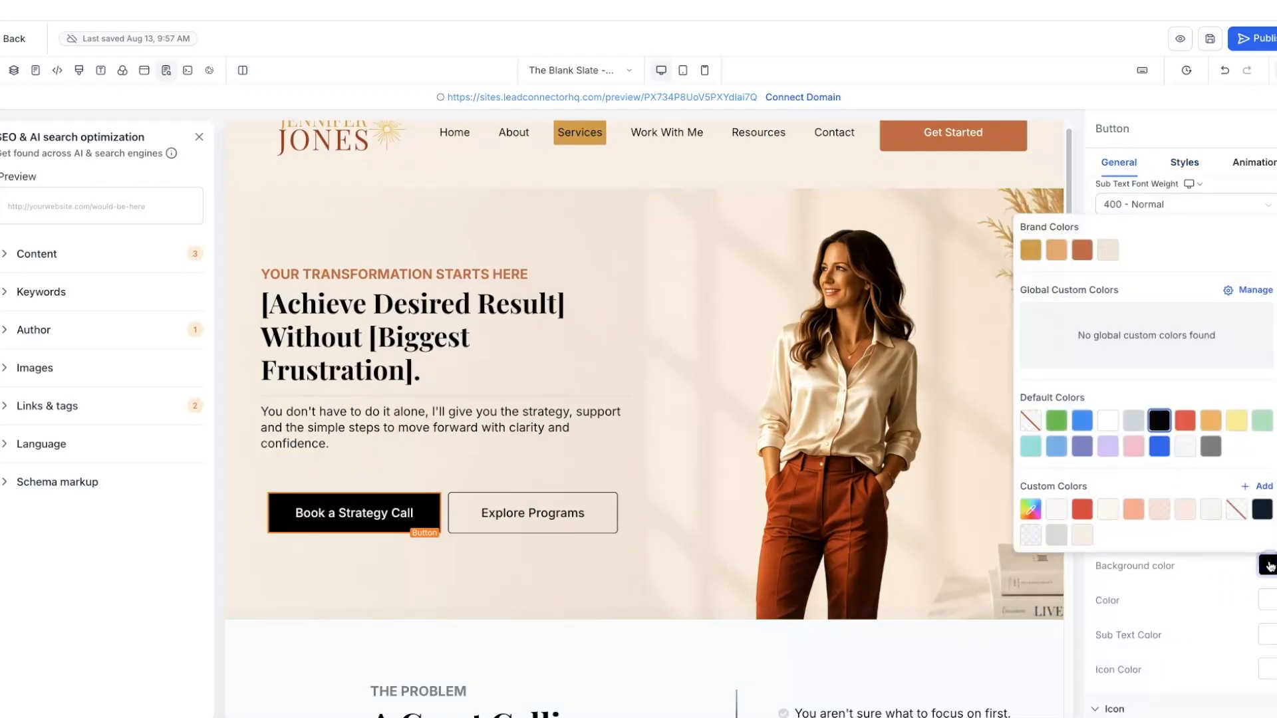
click(1087, 256)
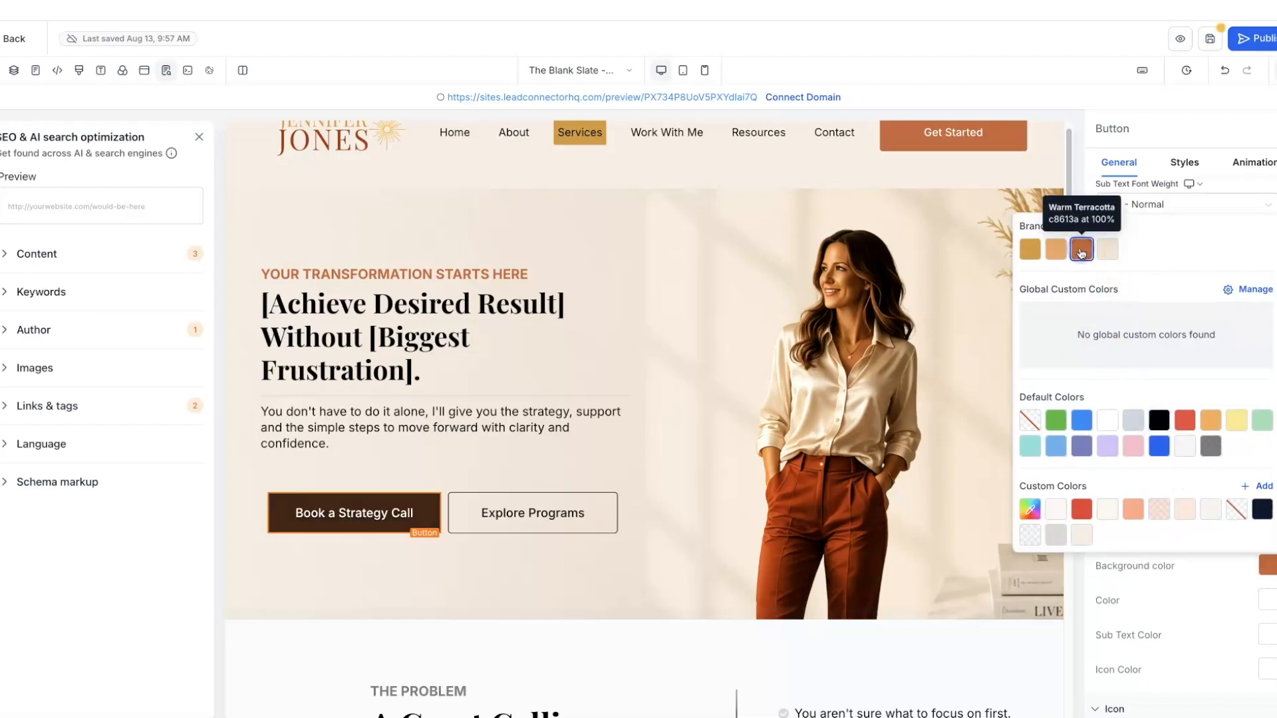
click(570, 527)
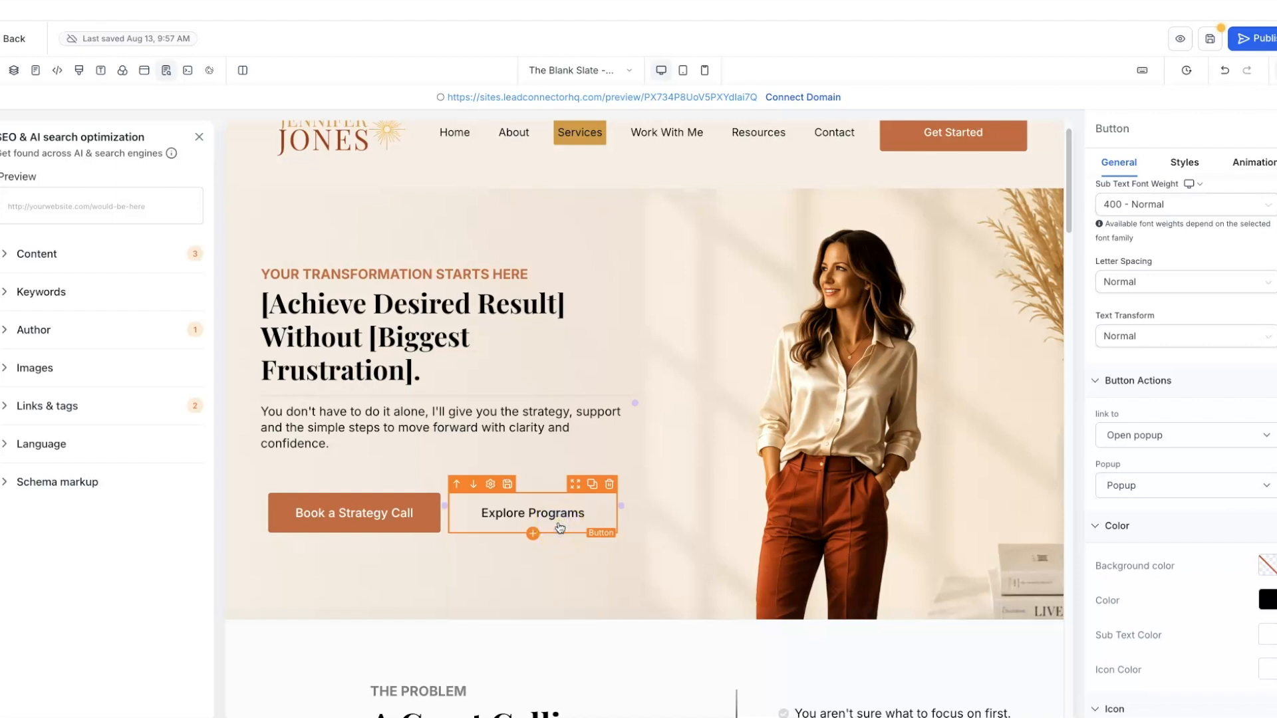
- Colour the Explore Programs button text Warm Terracotta
click(1268, 607)
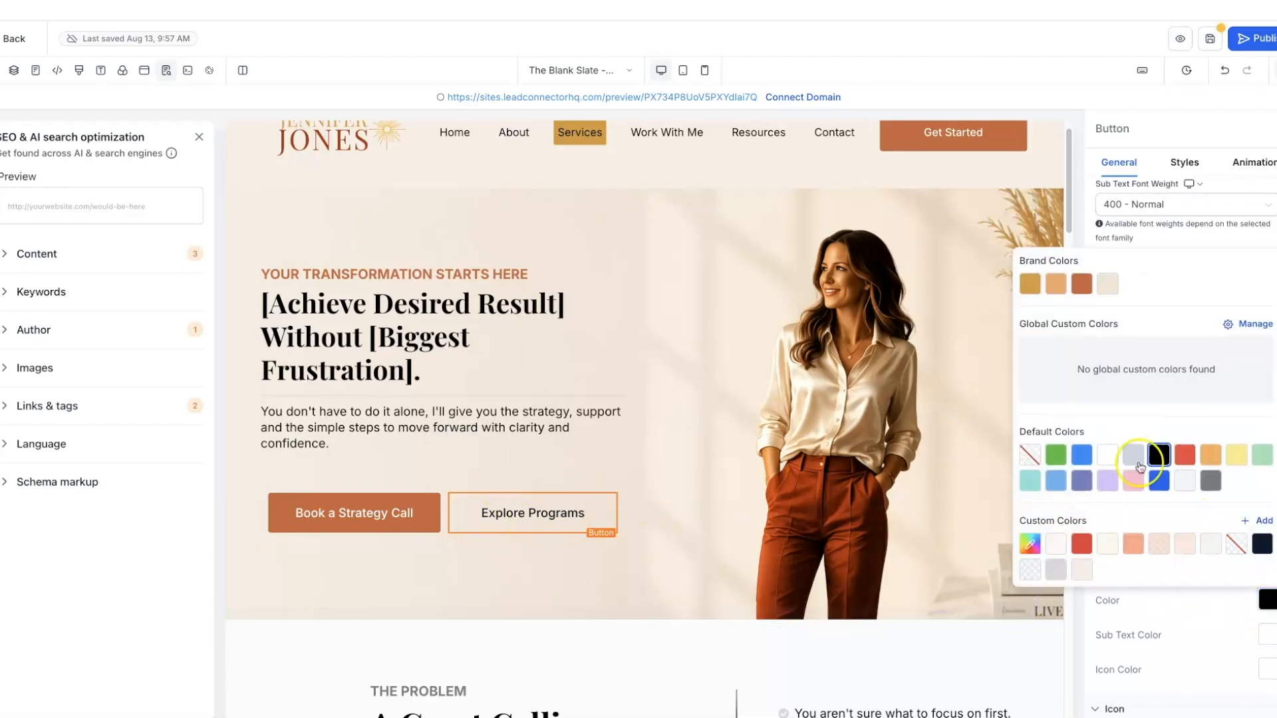
click(1079, 285)
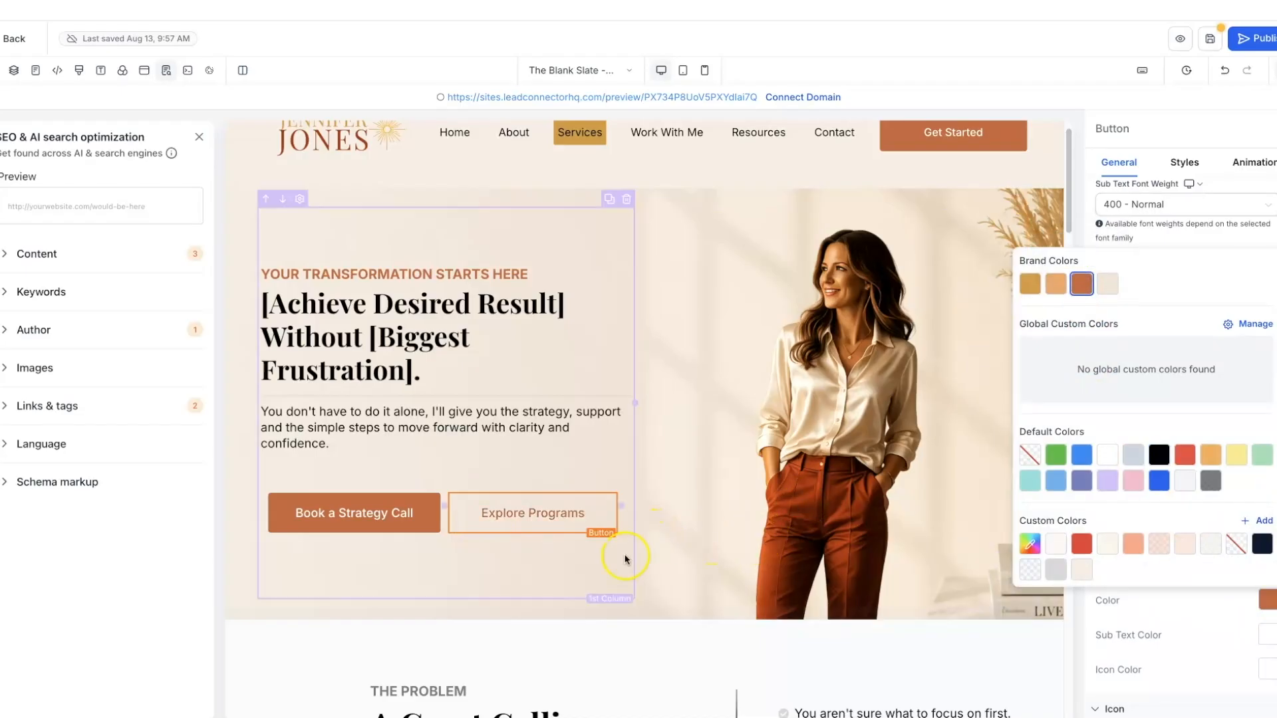
click(590, 574)
click(591, 510)
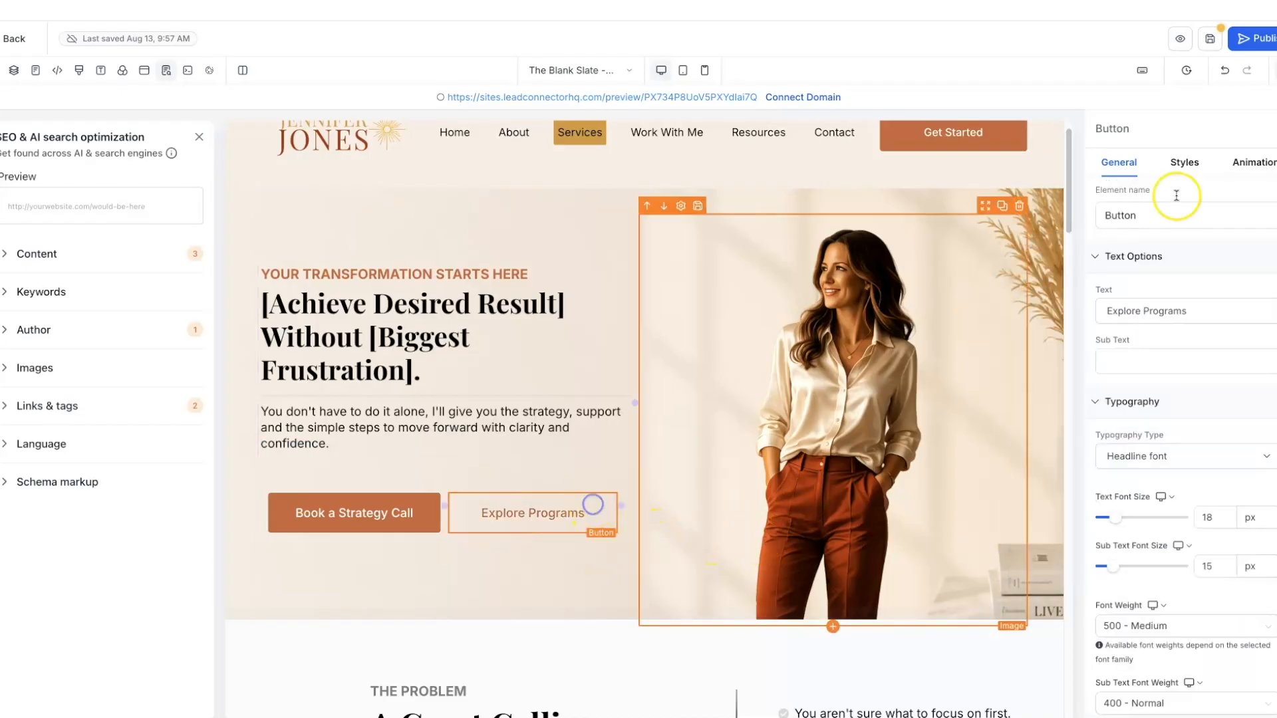
- Give the Explore Programs button a Warm Terracotta border colour
click(1197, 167)
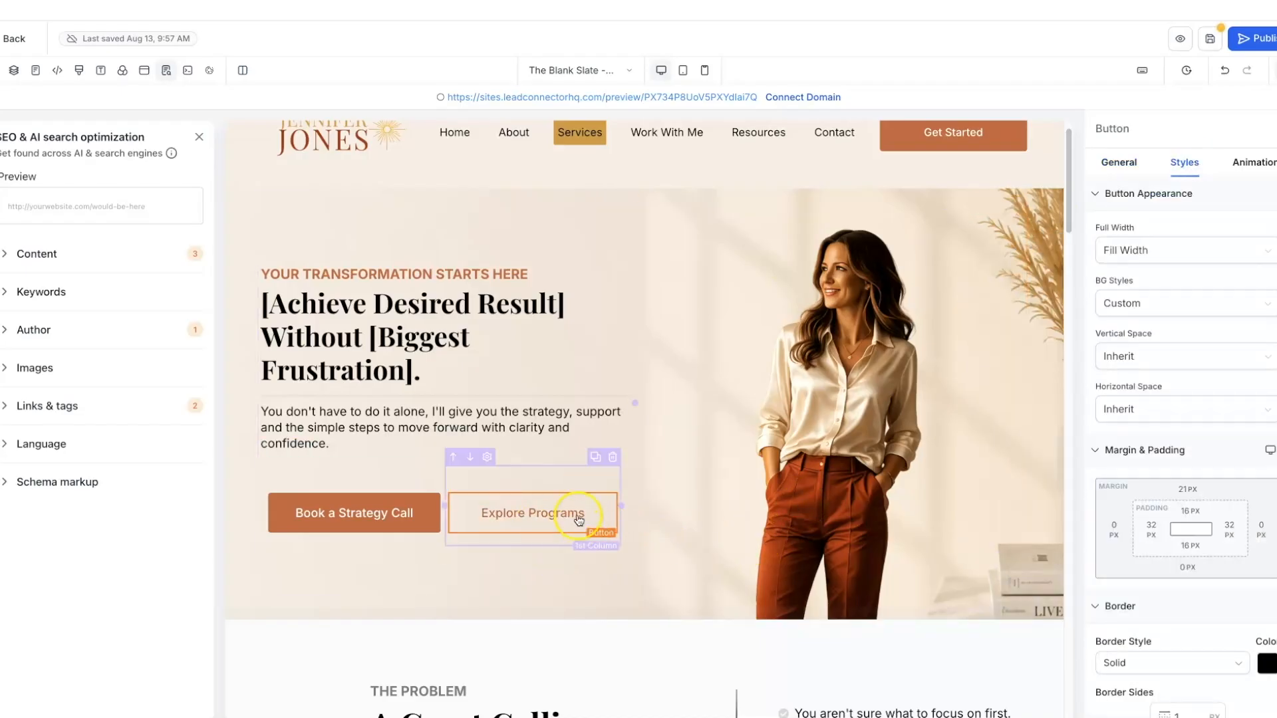
scroll(1194, 501, down, 3)
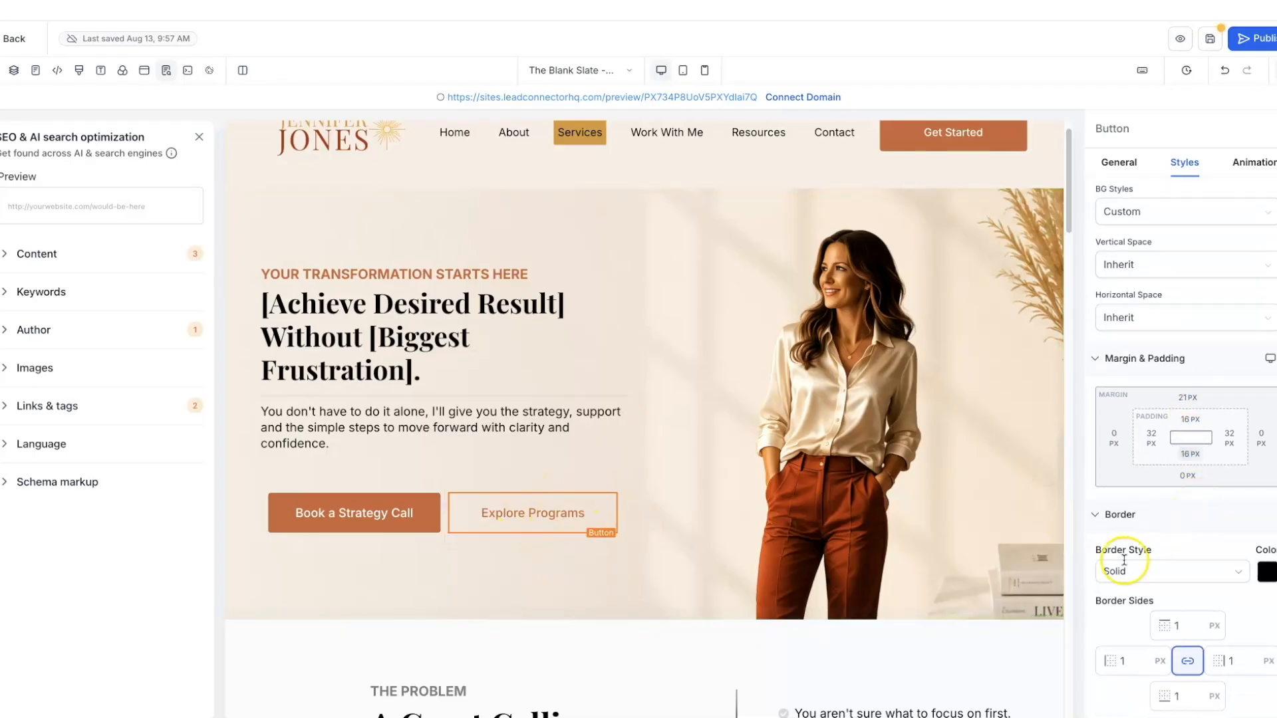
click(1267, 574)
click(1081, 258)
click(578, 594)
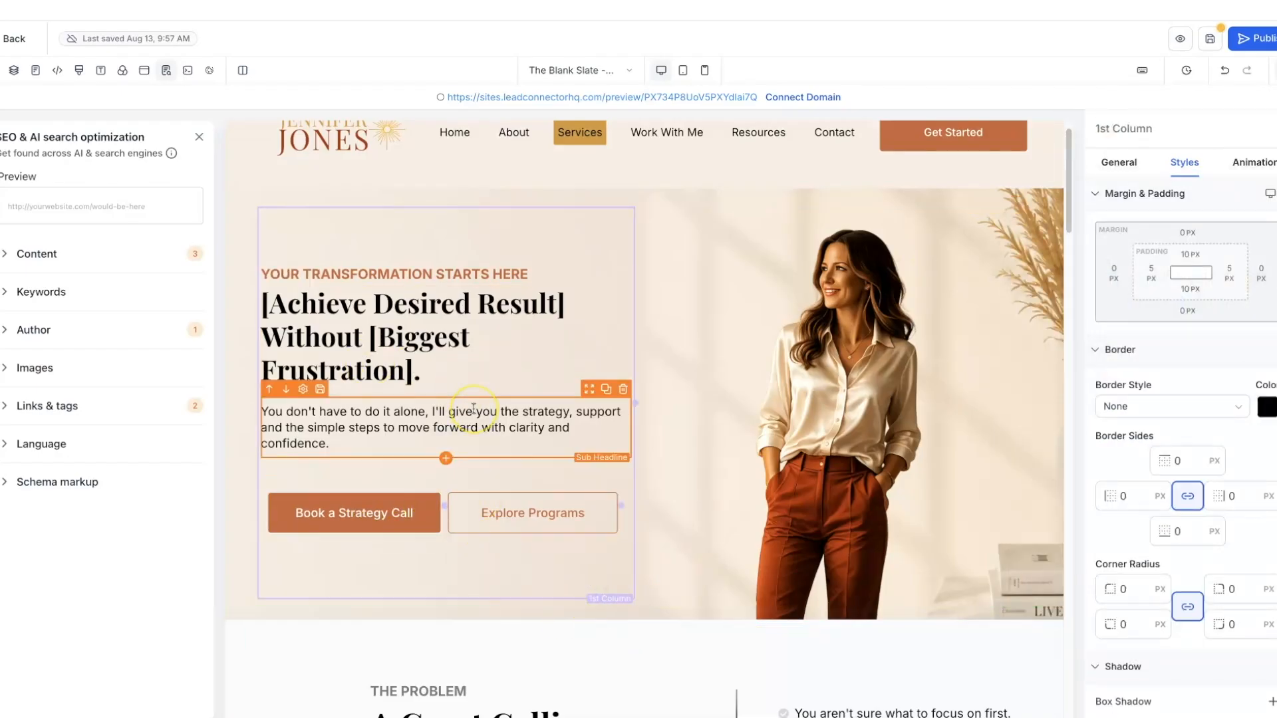
- Set the divider beneath the hero headline to the warm golden brand colour #d89a3c
scroll(473, 408, up, 1)
scroll(473, 408, down, 4)
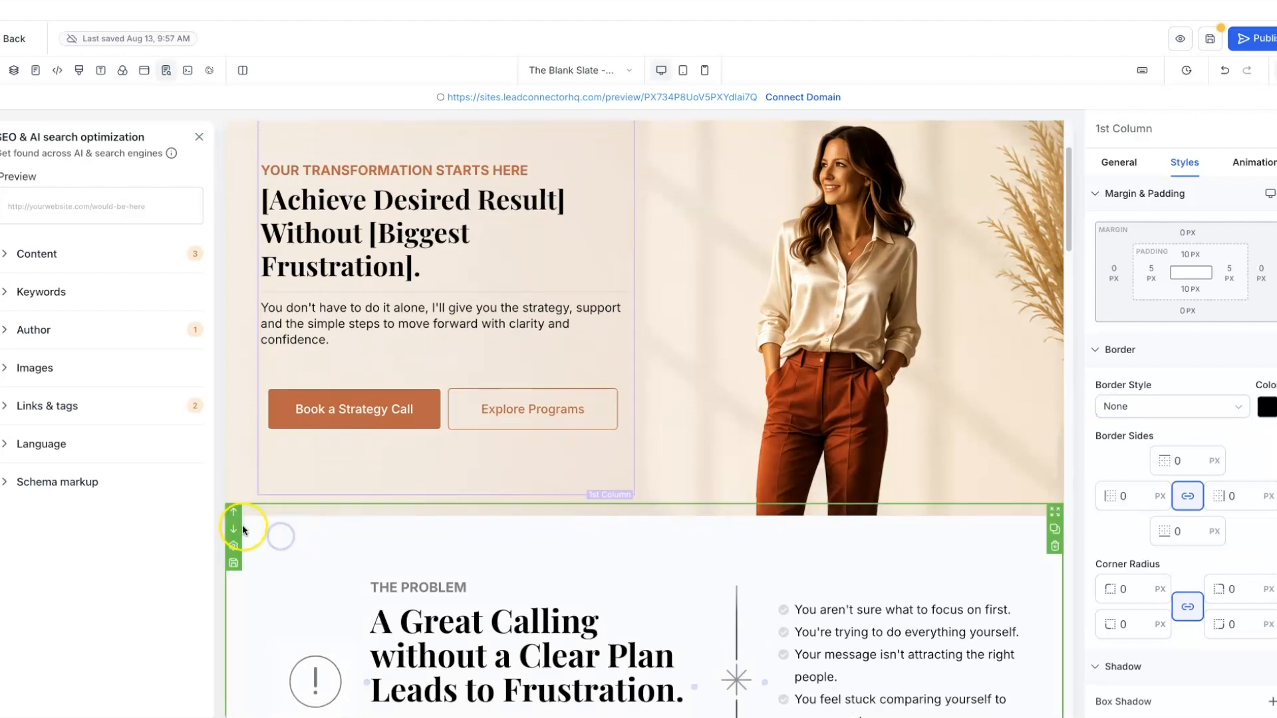
scroll(1054, 549, down, 3)
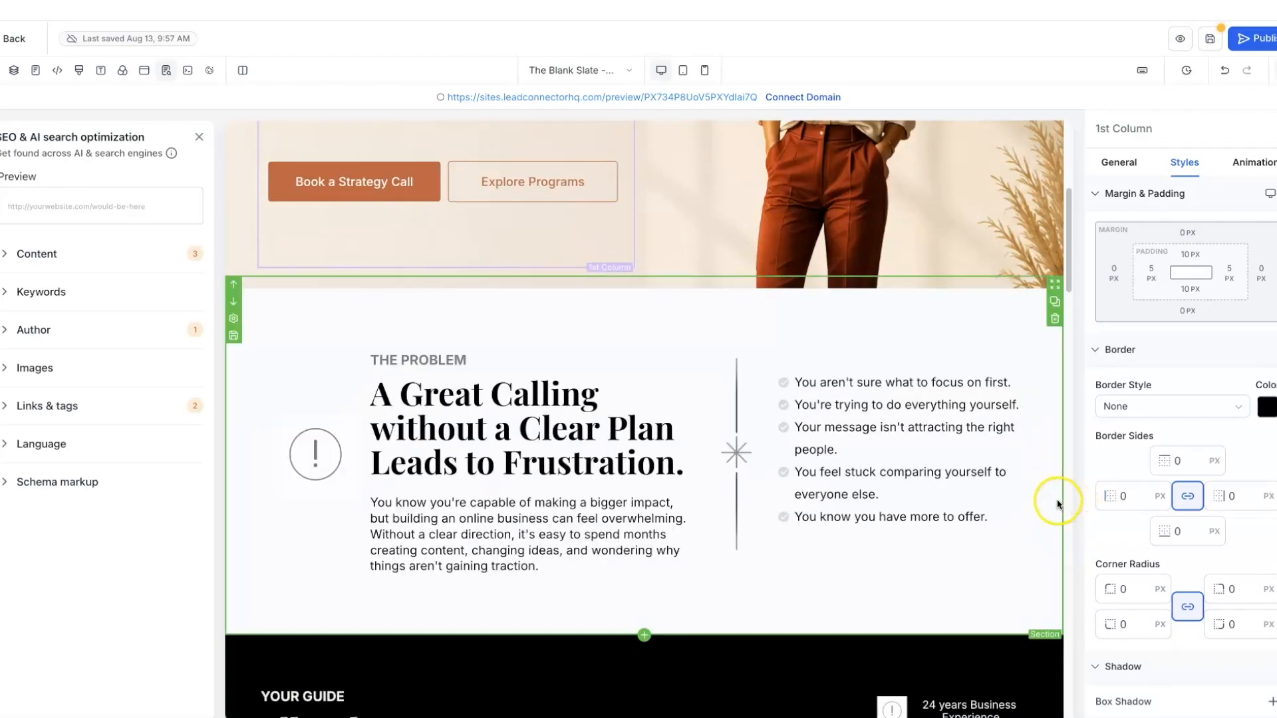
scroll(1040, 527, up, 5)
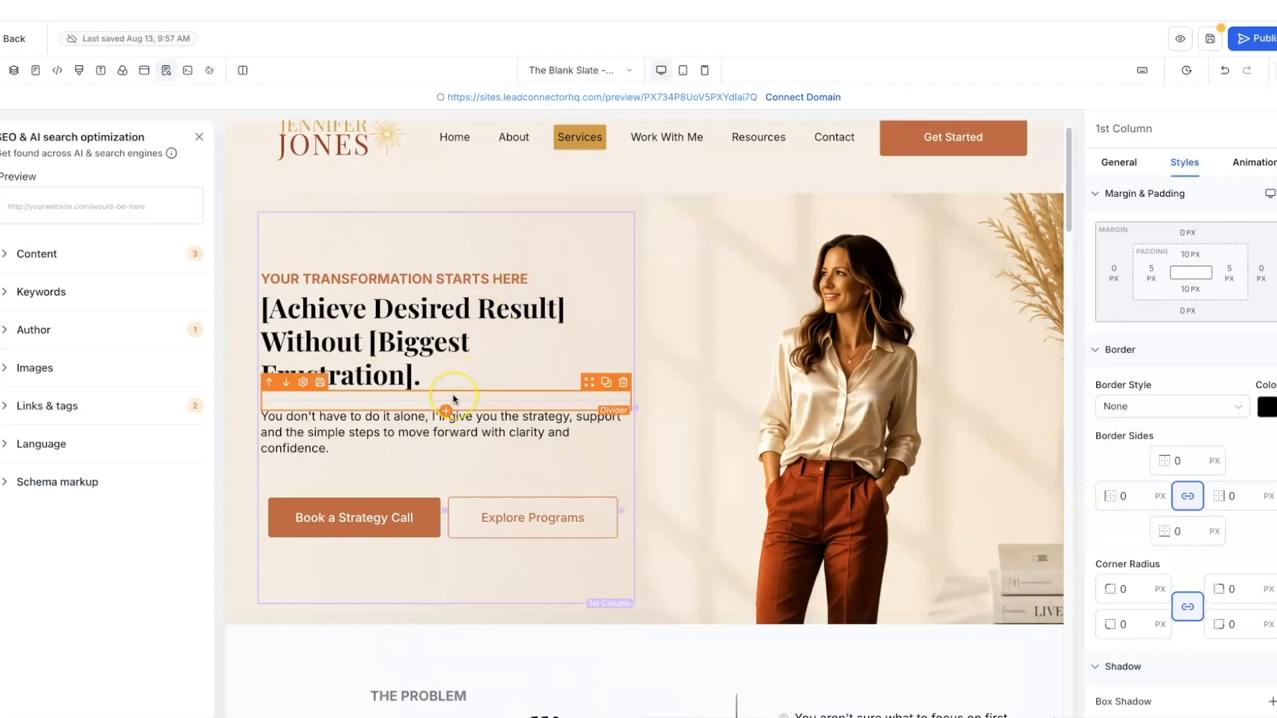
click(454, 399)
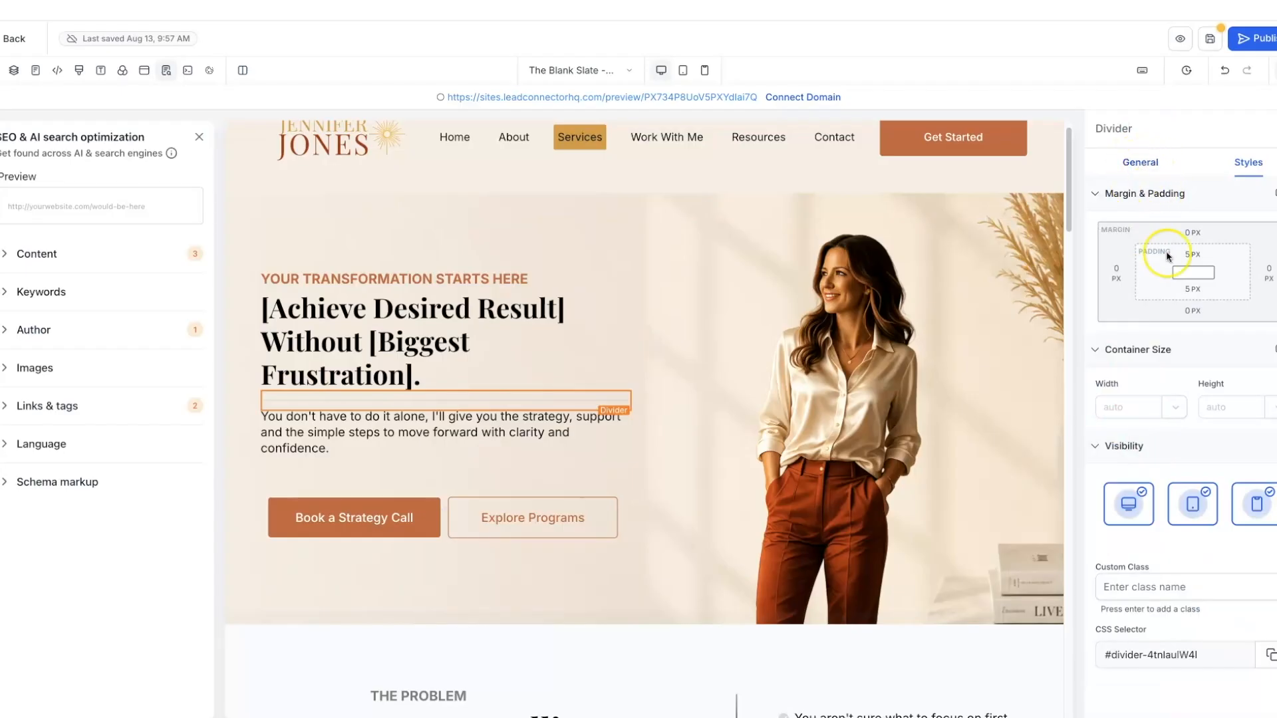
click(1143, 165)
click(1270, 298)
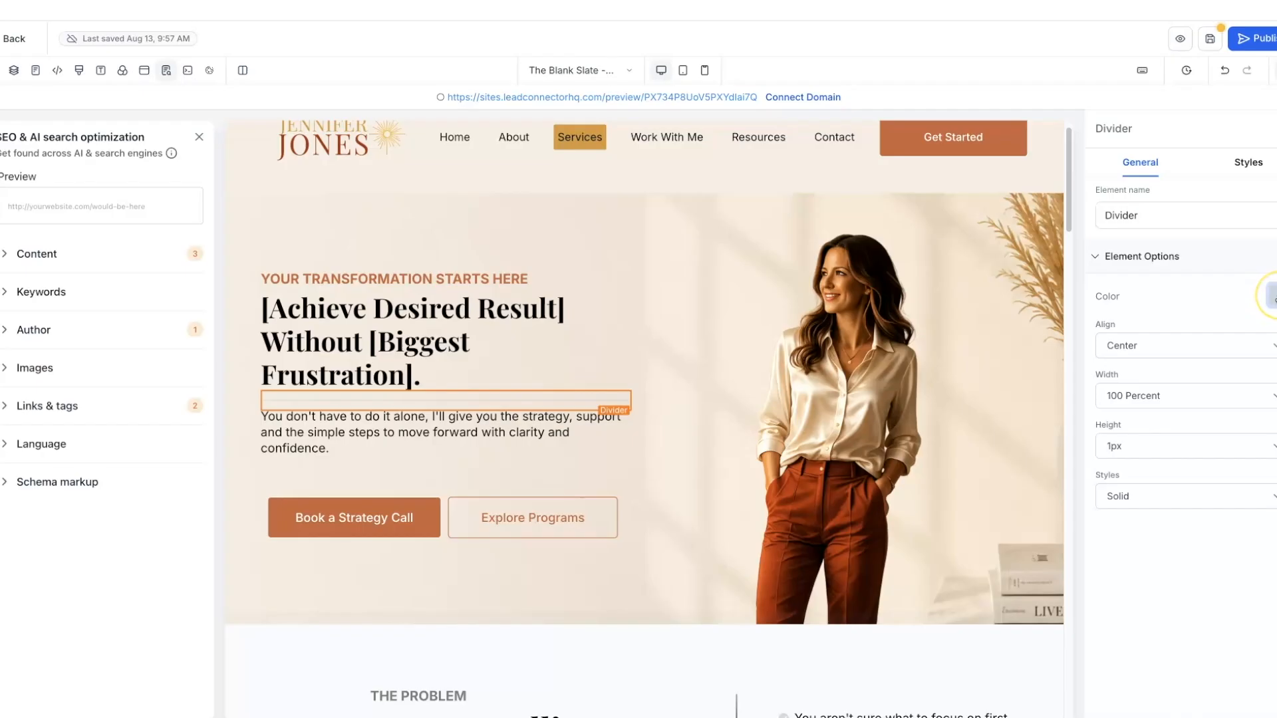
click(1274, 297)
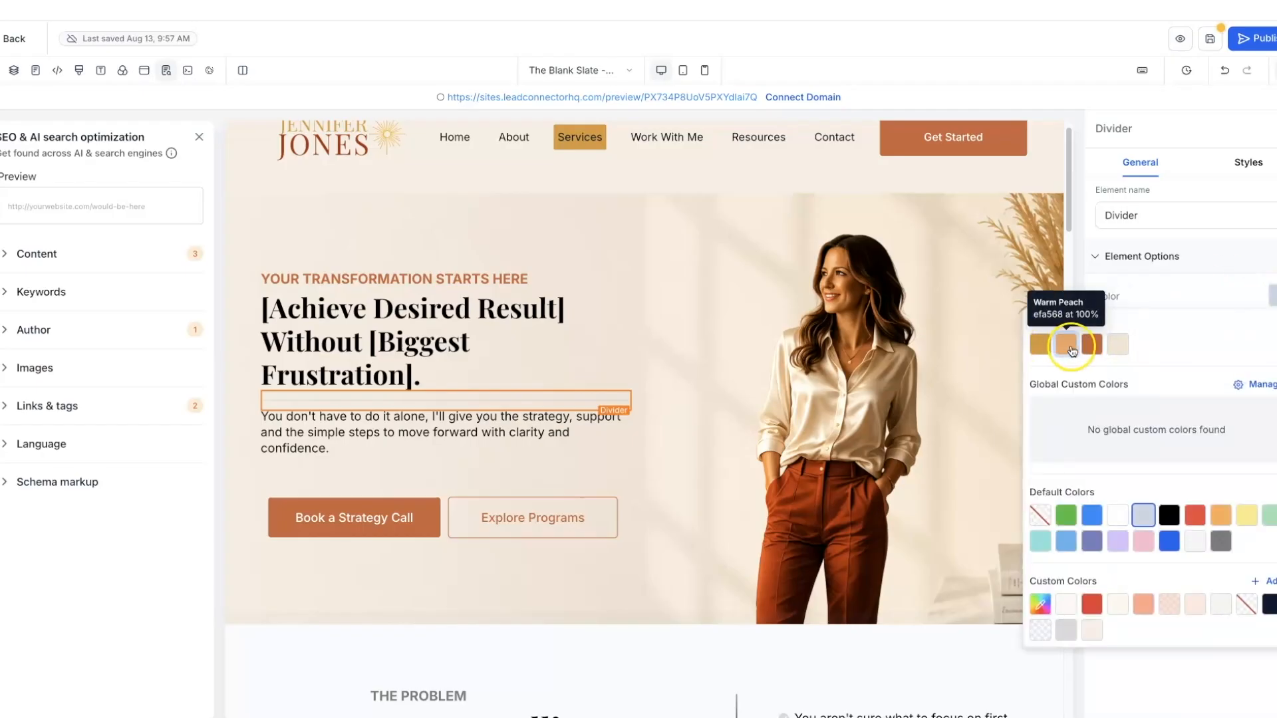
click(1066, 347)
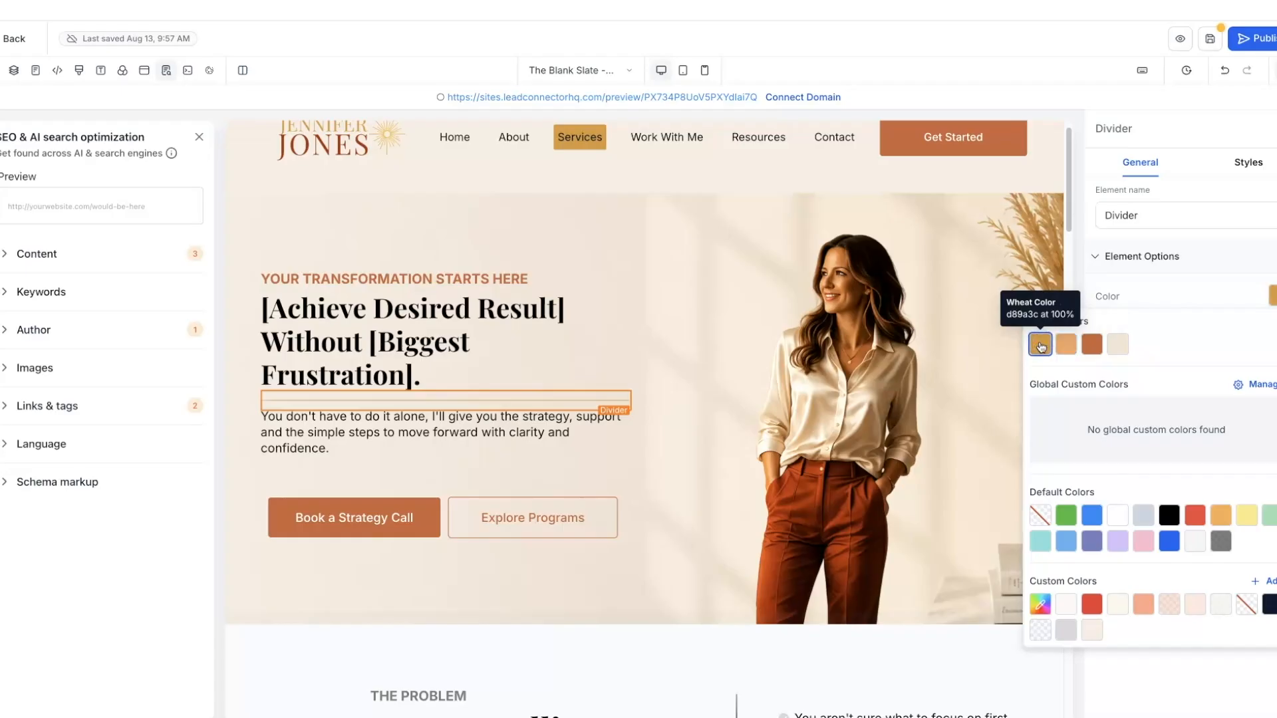
click(629, 306)
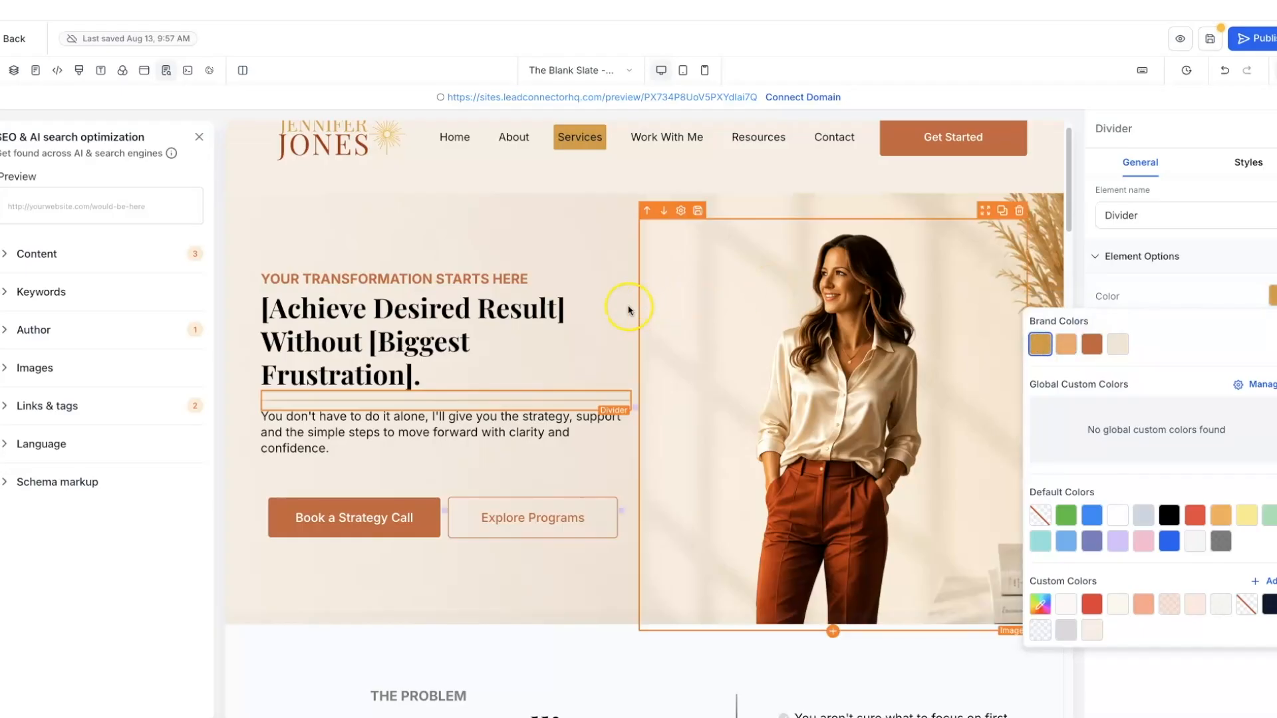
click(597, 241)
click(594, 229)
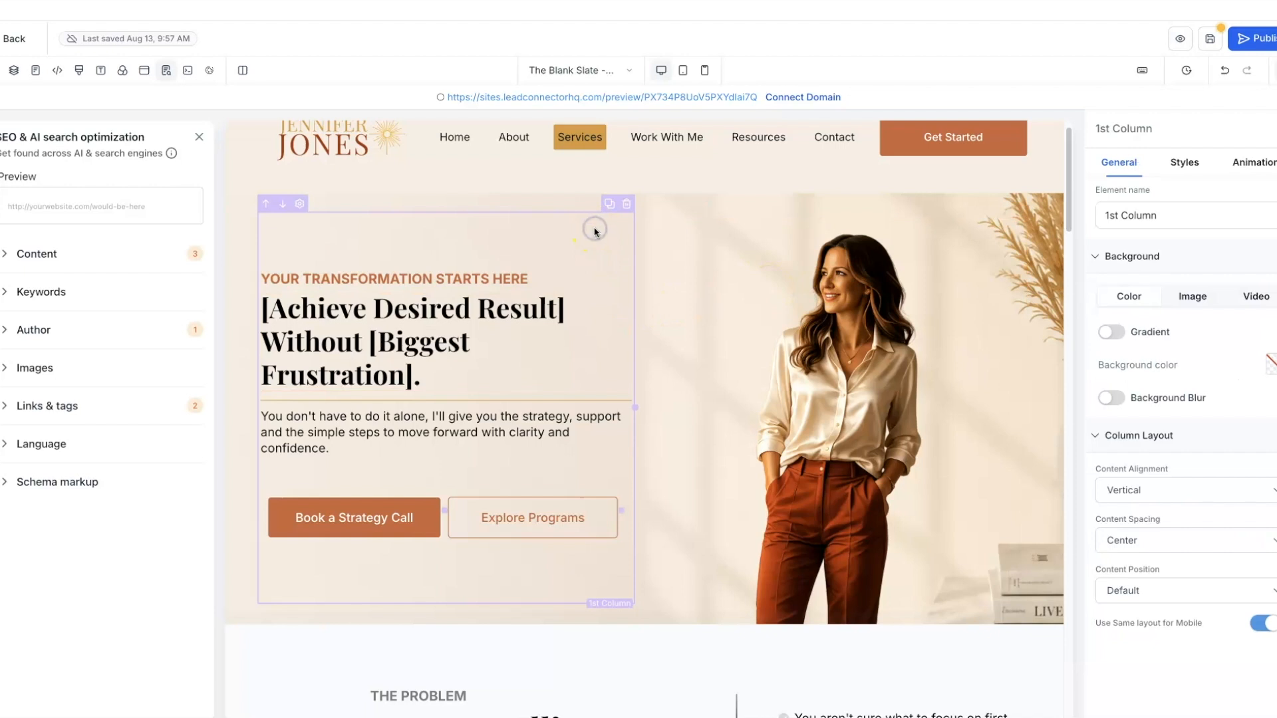
- Give The Problem section the light cream custom background colour #f8efe6
scroll(677, 262, down, 3)
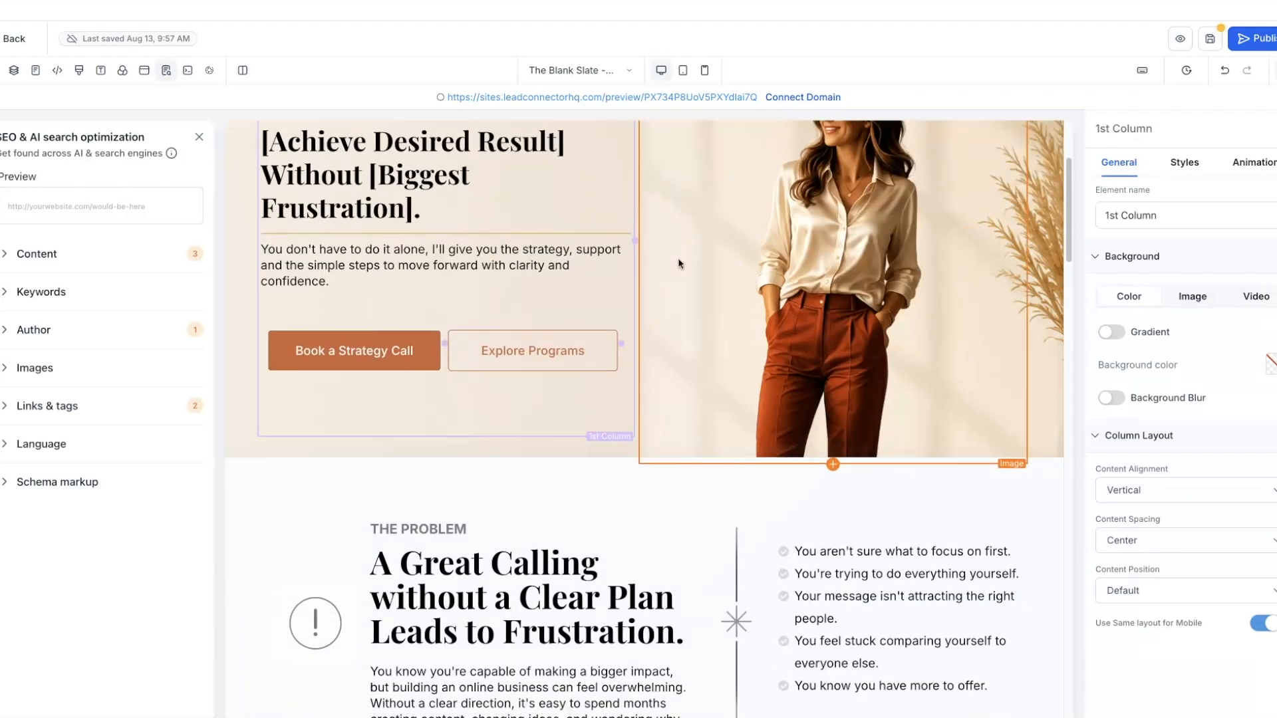
scroll(678, 262, down, 1)
click(593, 344)
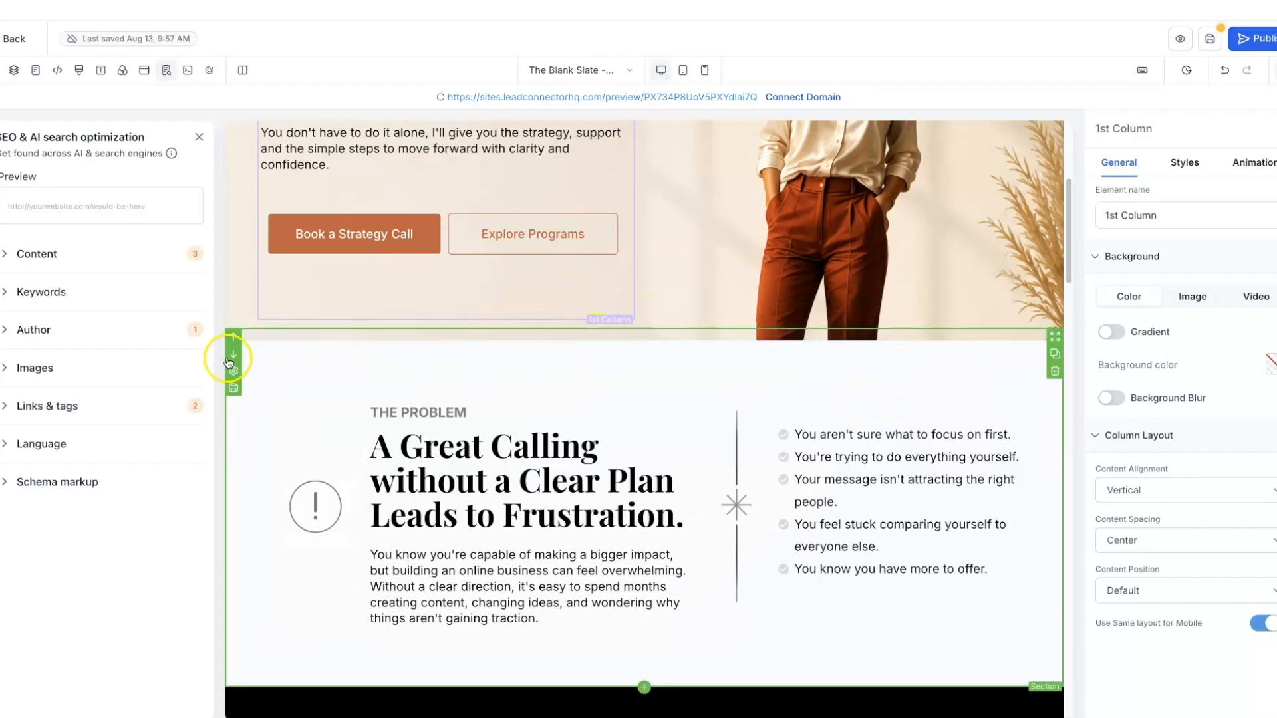
click(234, 408)
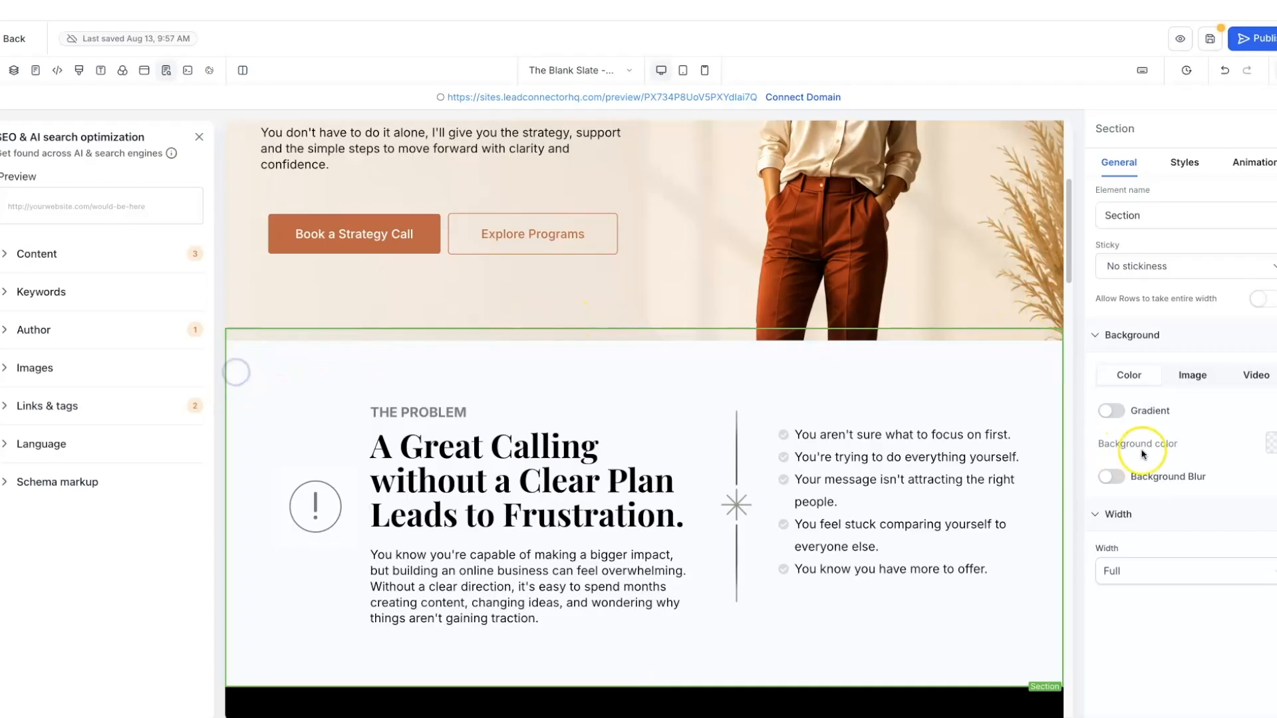
click(1270, 443)
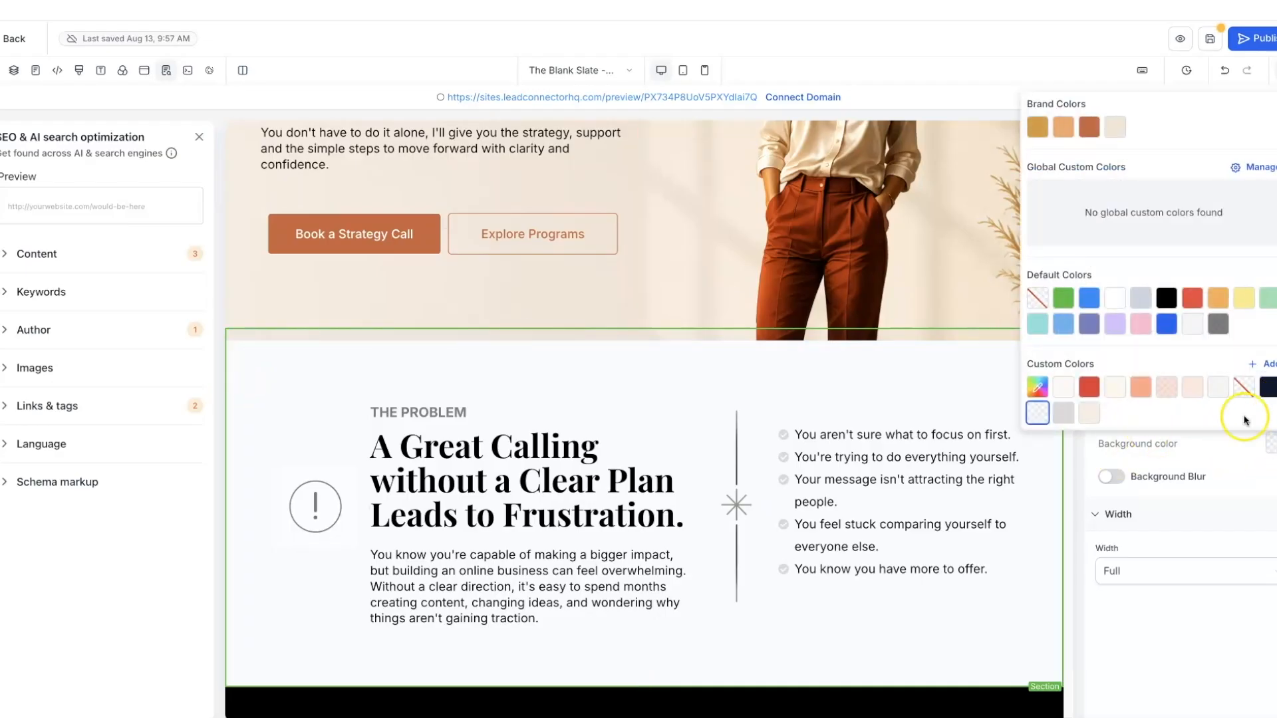
click(1088, 413)
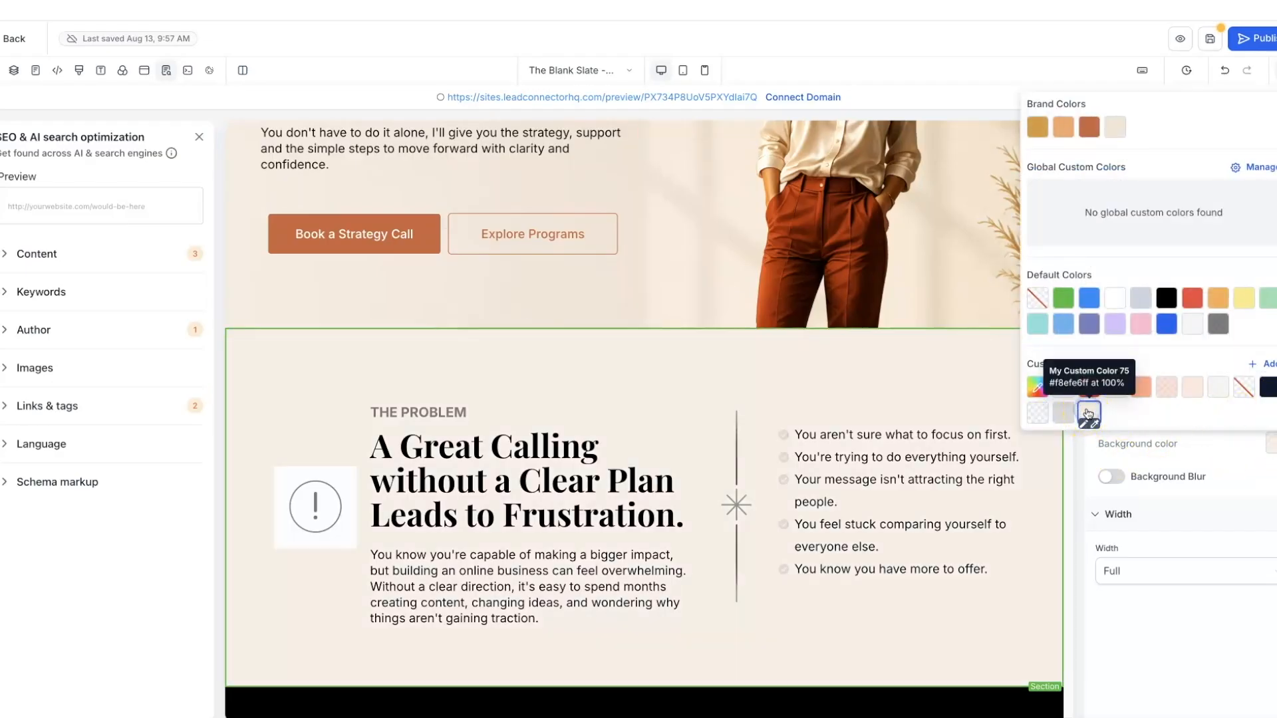
- Replace the exclamation icon beside The Problem heading with the gold sunburst 5.png
click(709, 305)
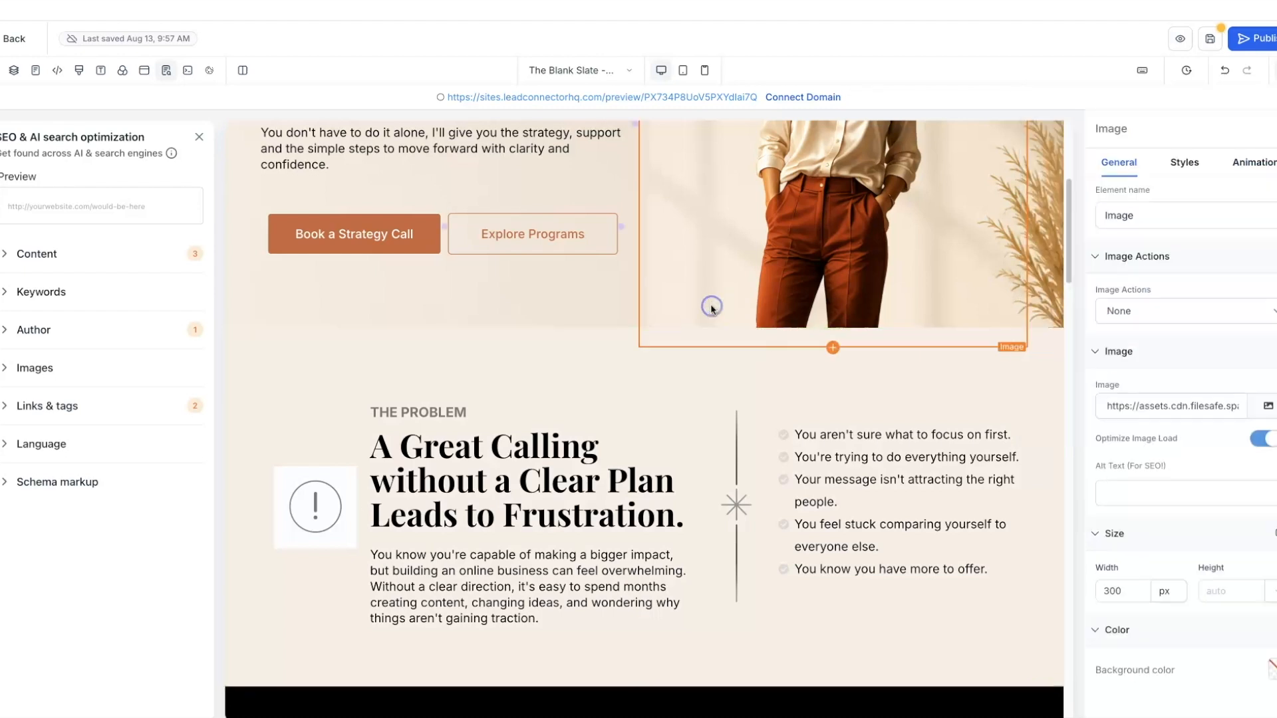
scroll(711, 309, up, 1)
scroll(711, 309, down, 3)
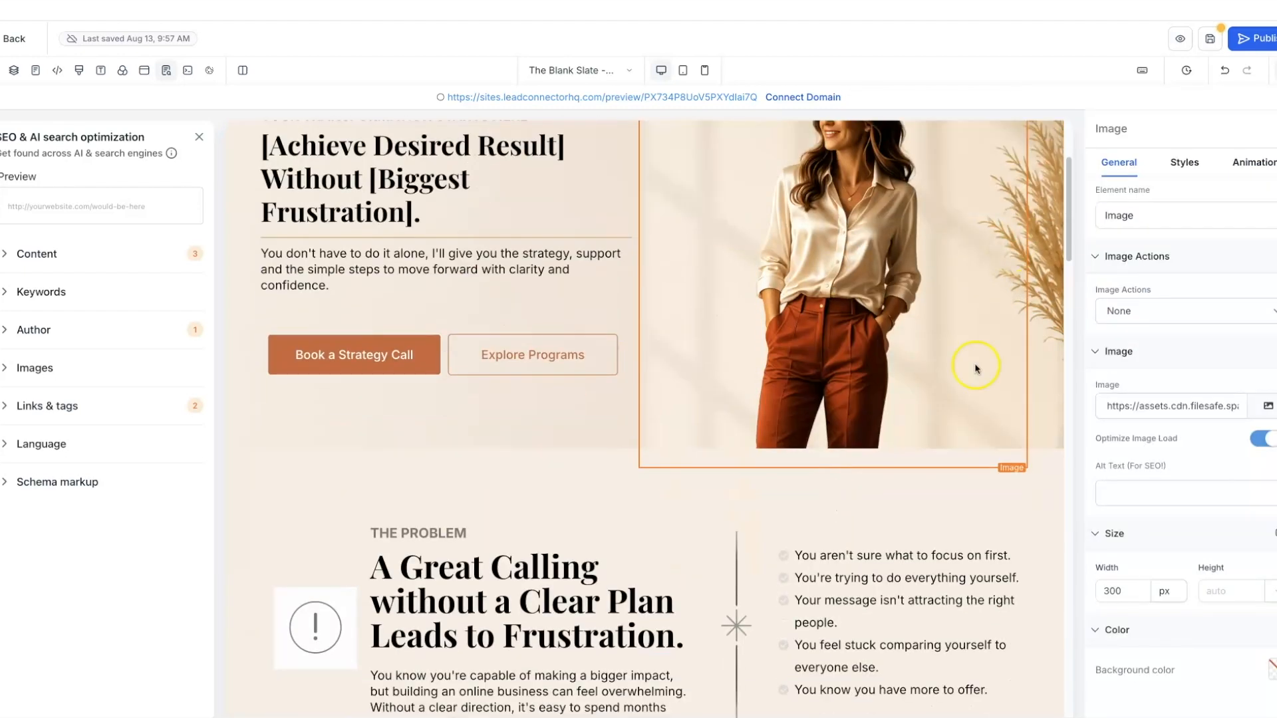
scroll(338, 519, down, 2)
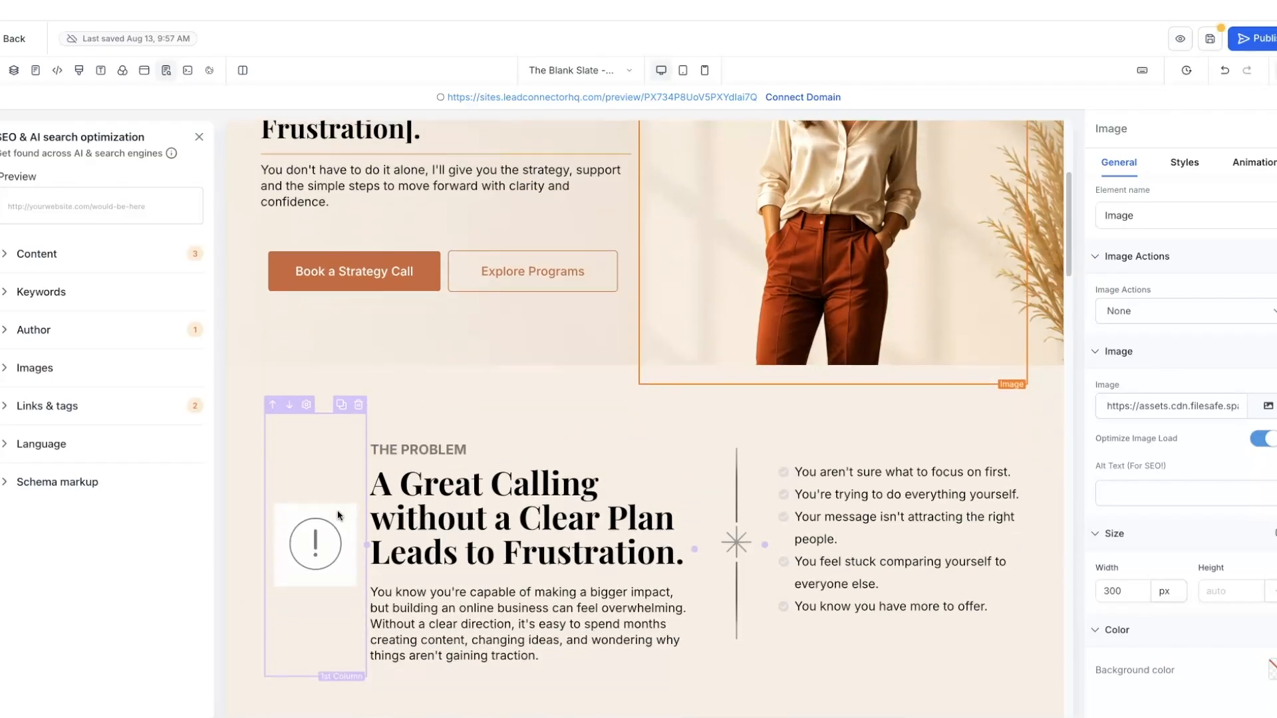
click(315, 545)
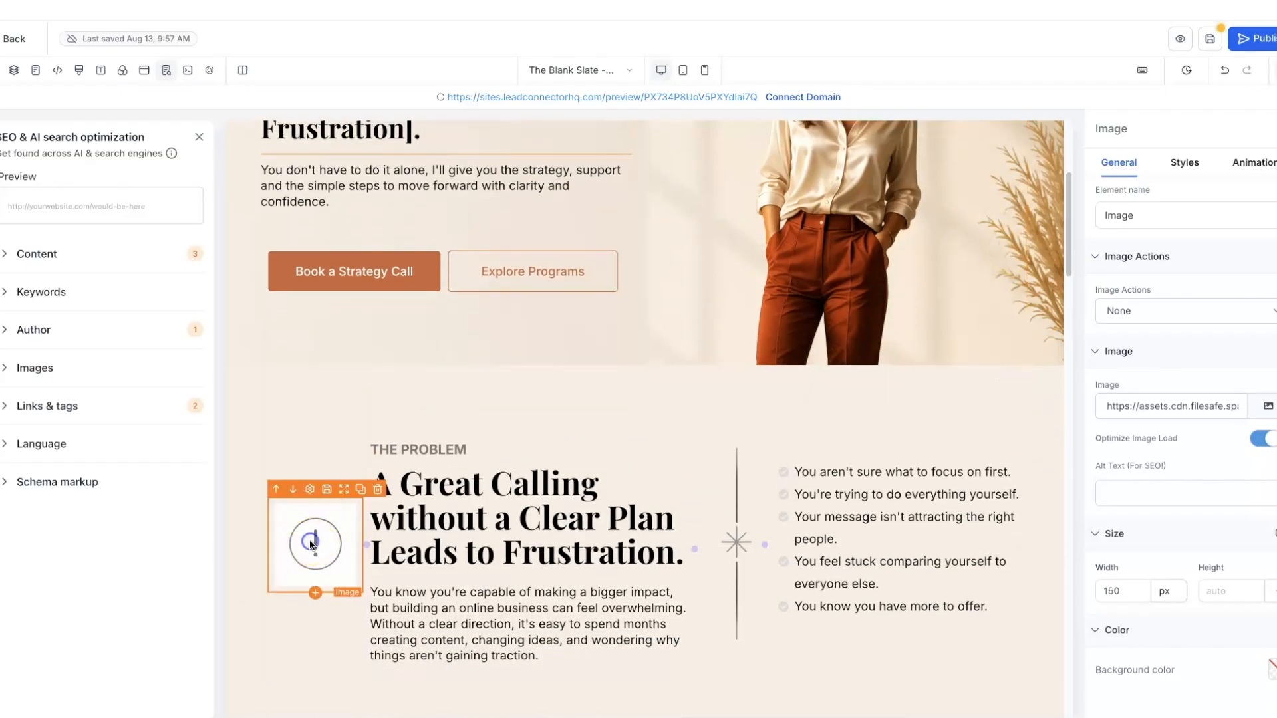
click(311, 544)
click(307, 546)
click(1268, 407)
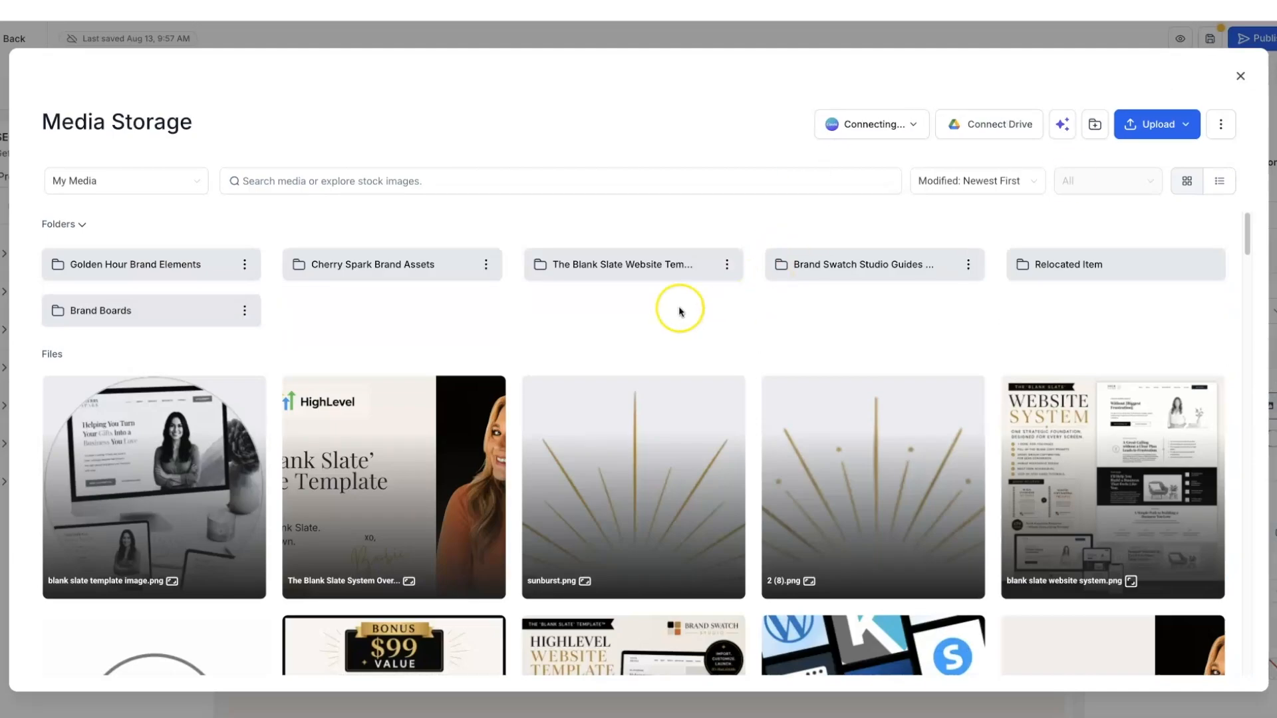
double_click(166, 264)
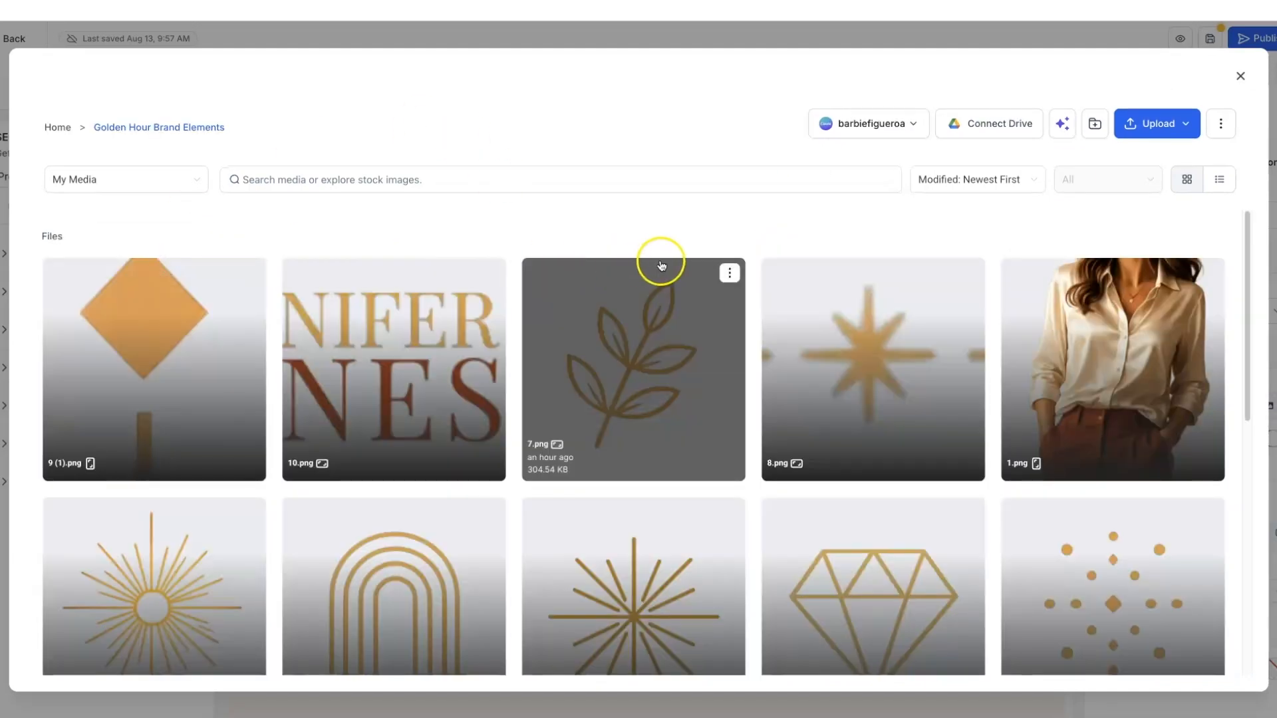
scroll(664, 261, down, 2)
scroll(663, 261, down, 1)
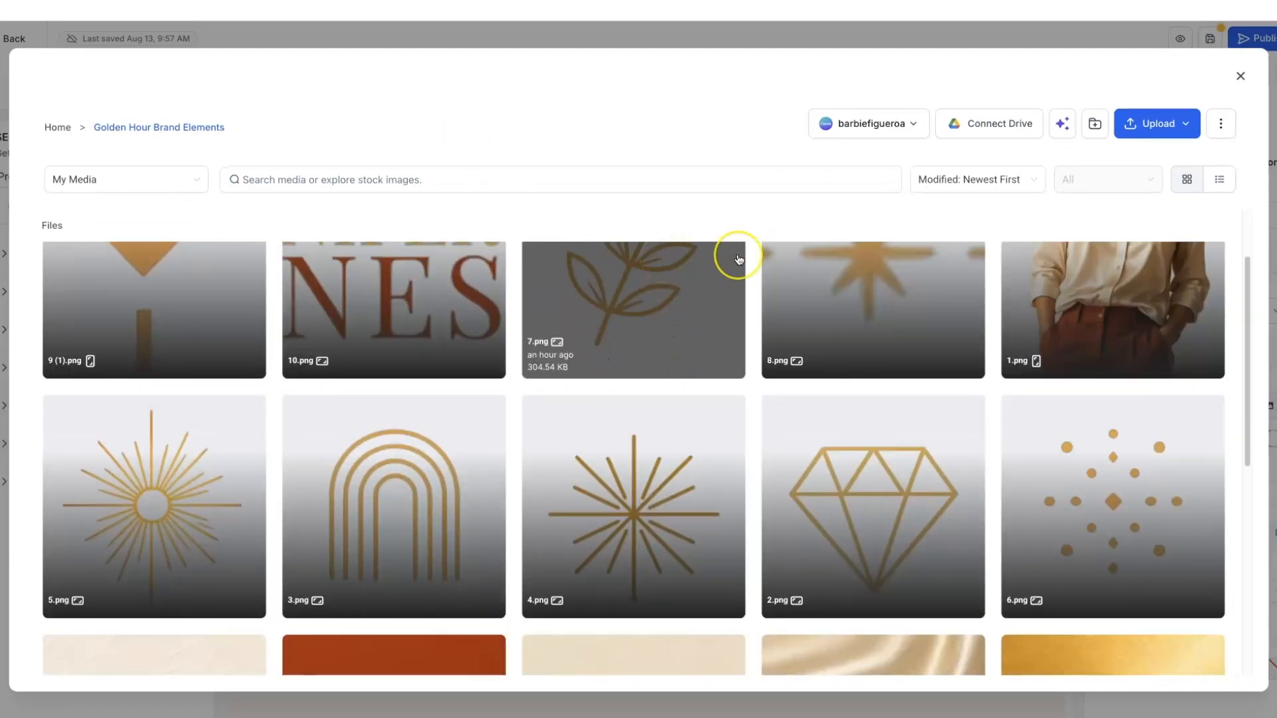
scroll(738, 260, down, 3)
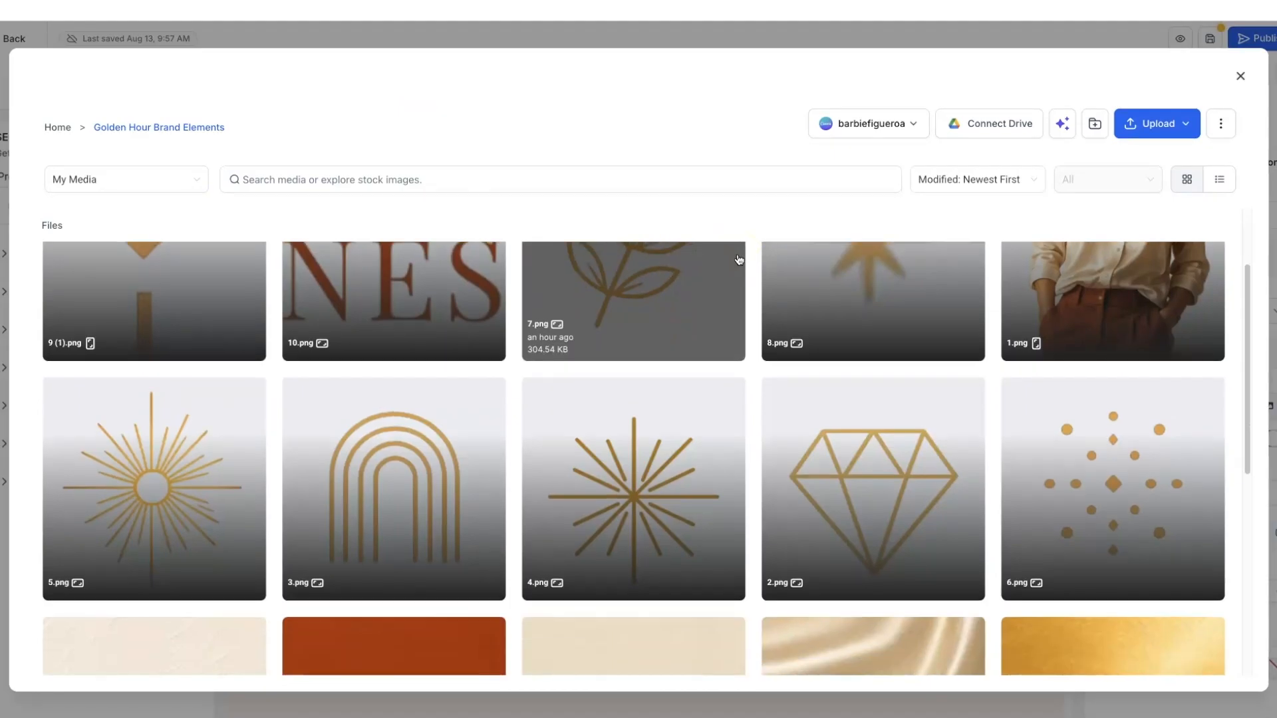
scroll(738, 259, up, 3)
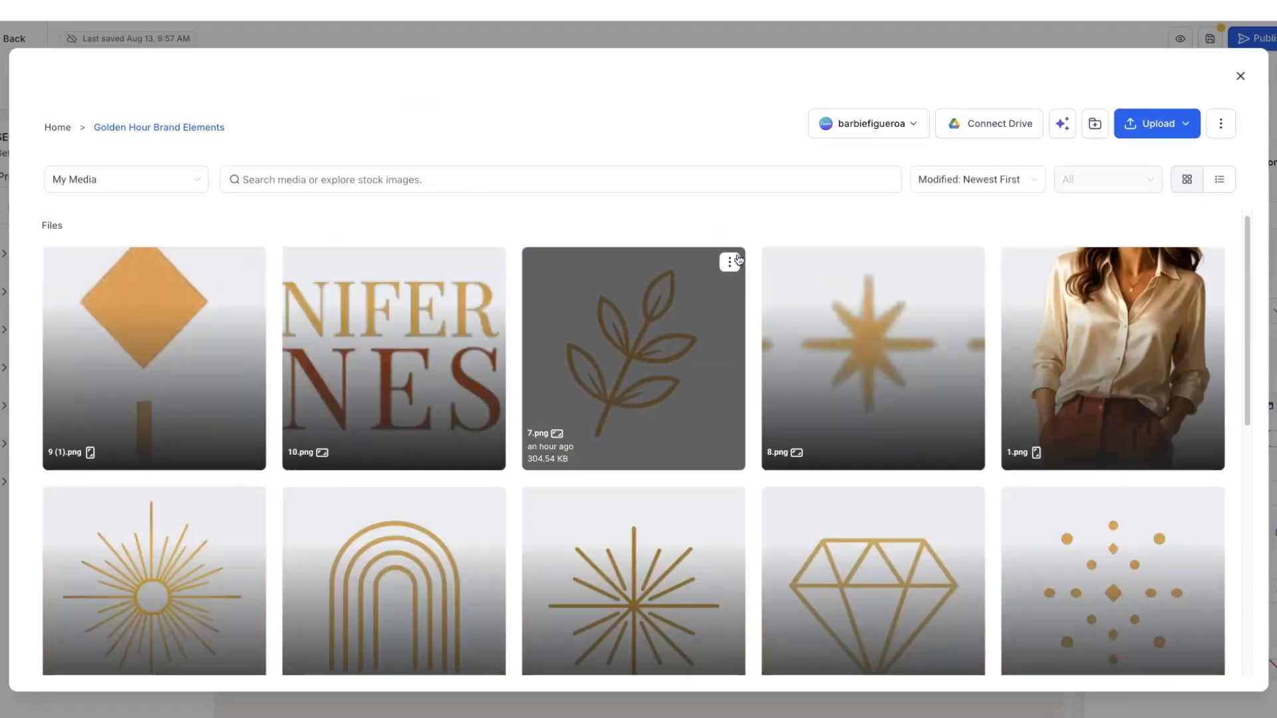
scroll(603, 435, down, 2)
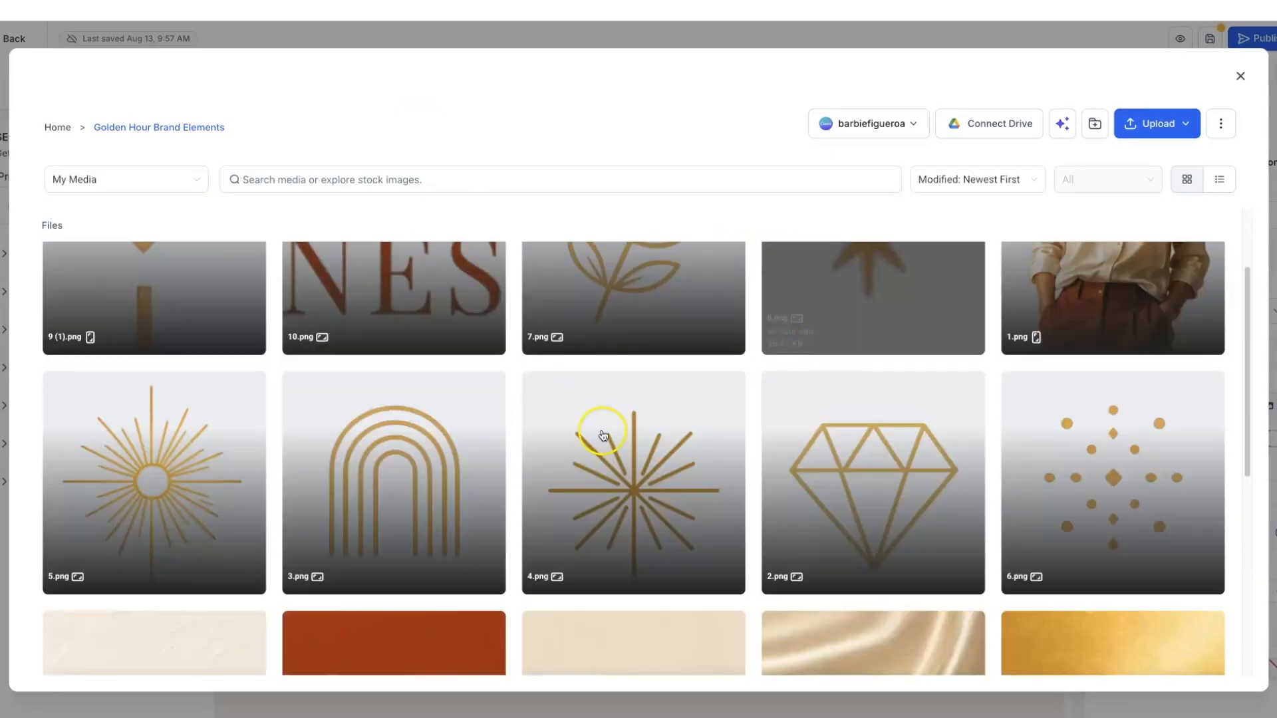
click(136, 456)
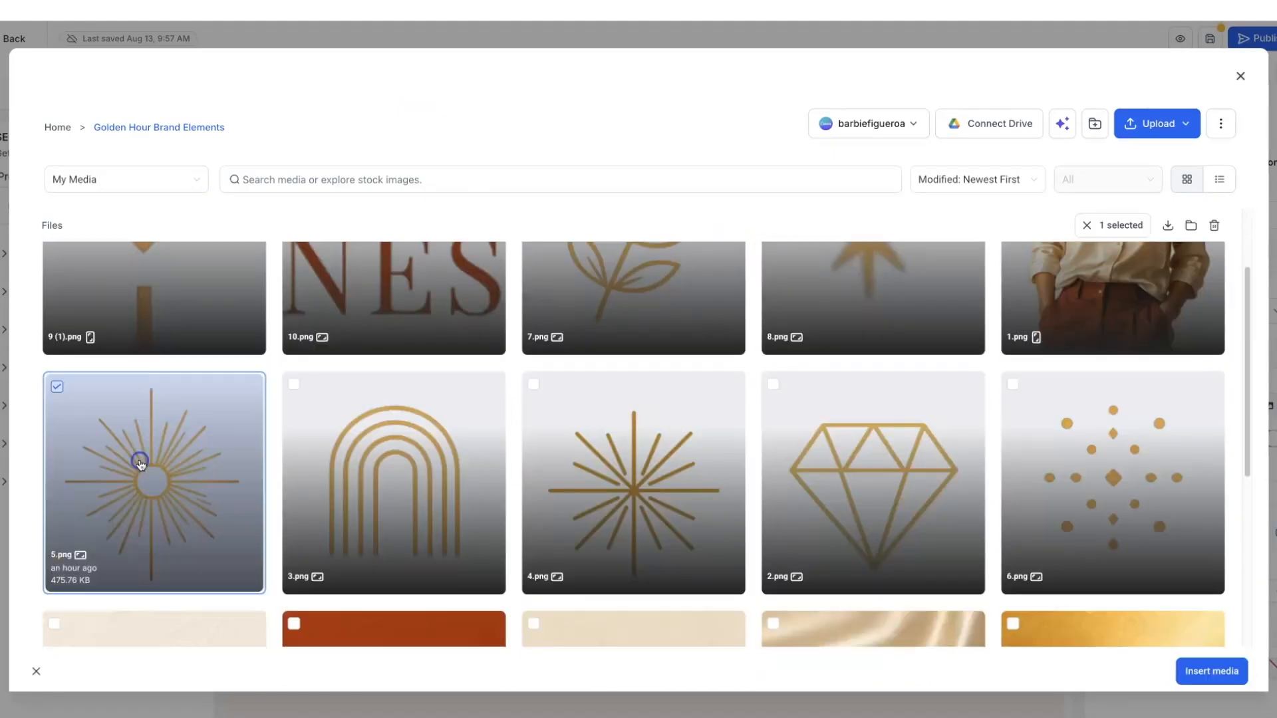
click(1211, 673)
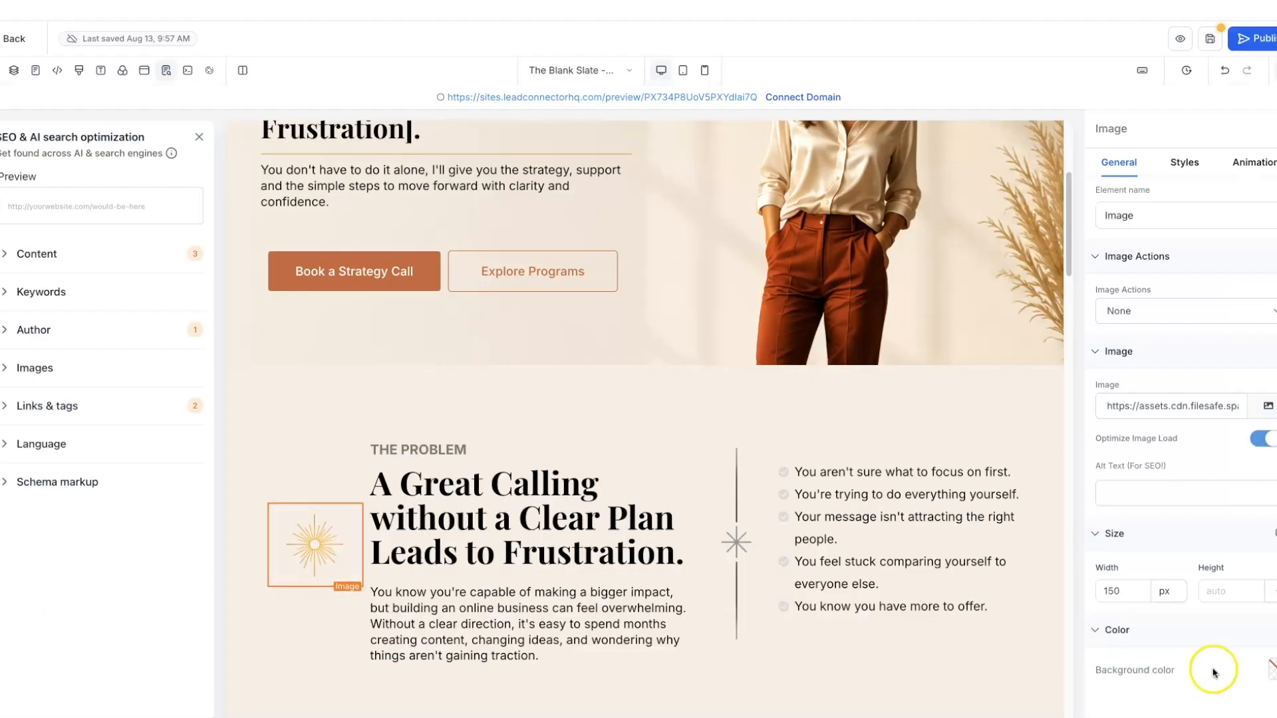
click(586, 493)
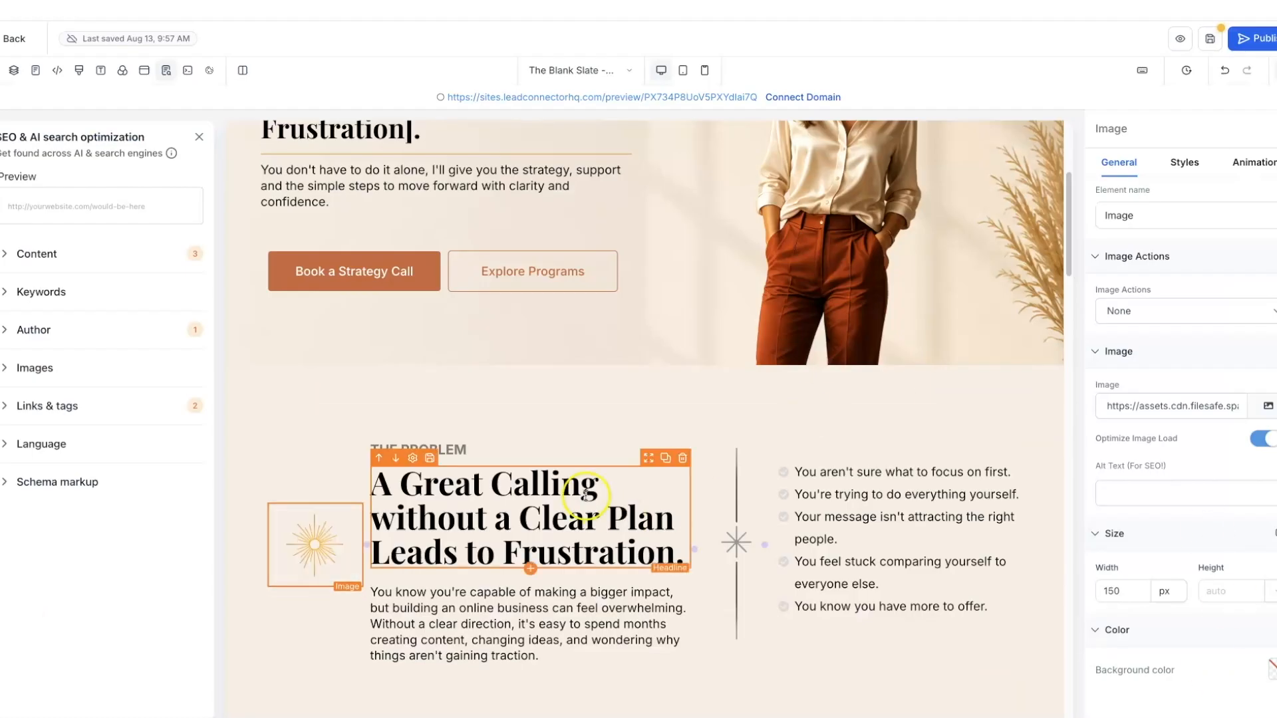
- Recolour the THE PROBLEM label text from grey to Warm Terracotta
click(450, 448)
drag(373, 450, 476, 451)
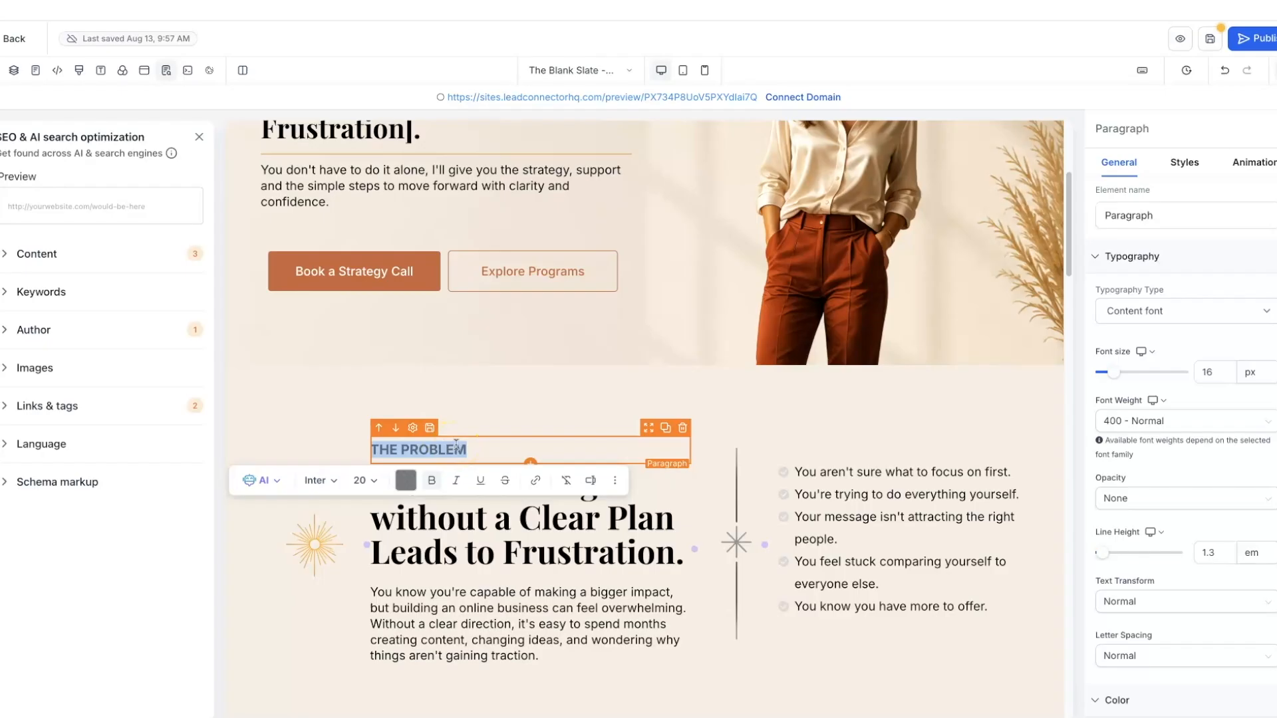
click(417, 487)
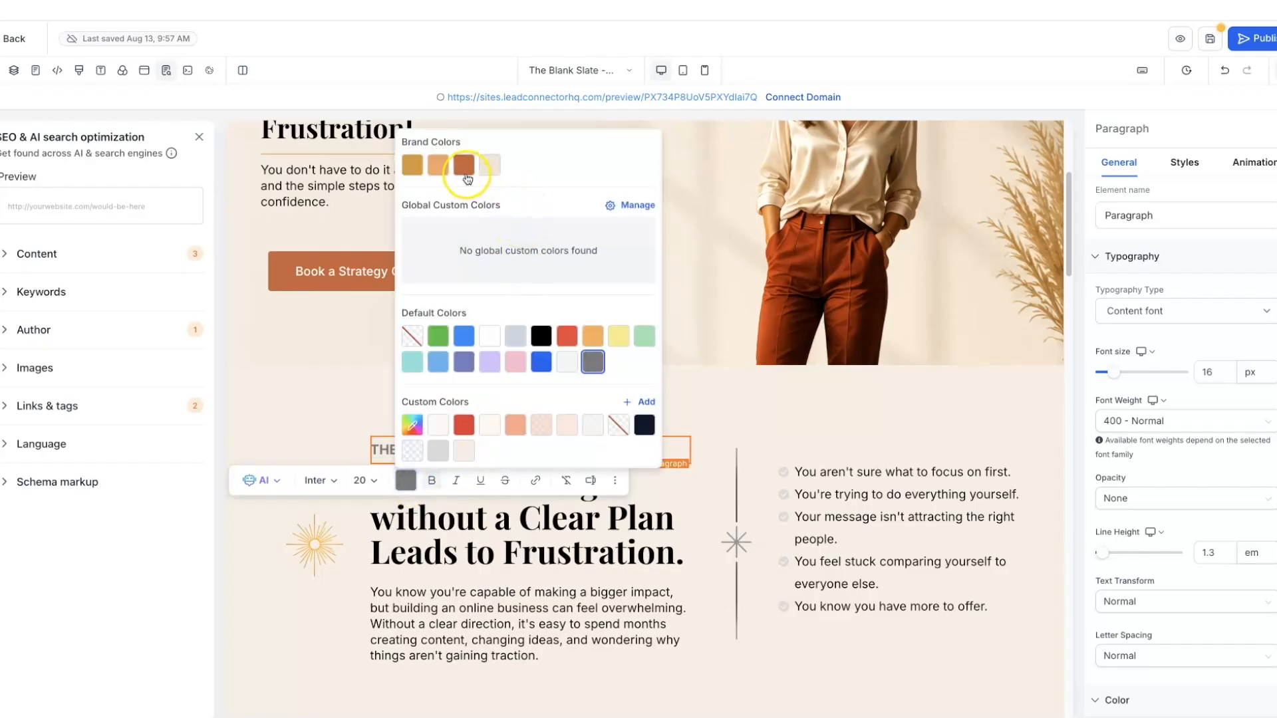
click(466, 175)
click(348, 351)
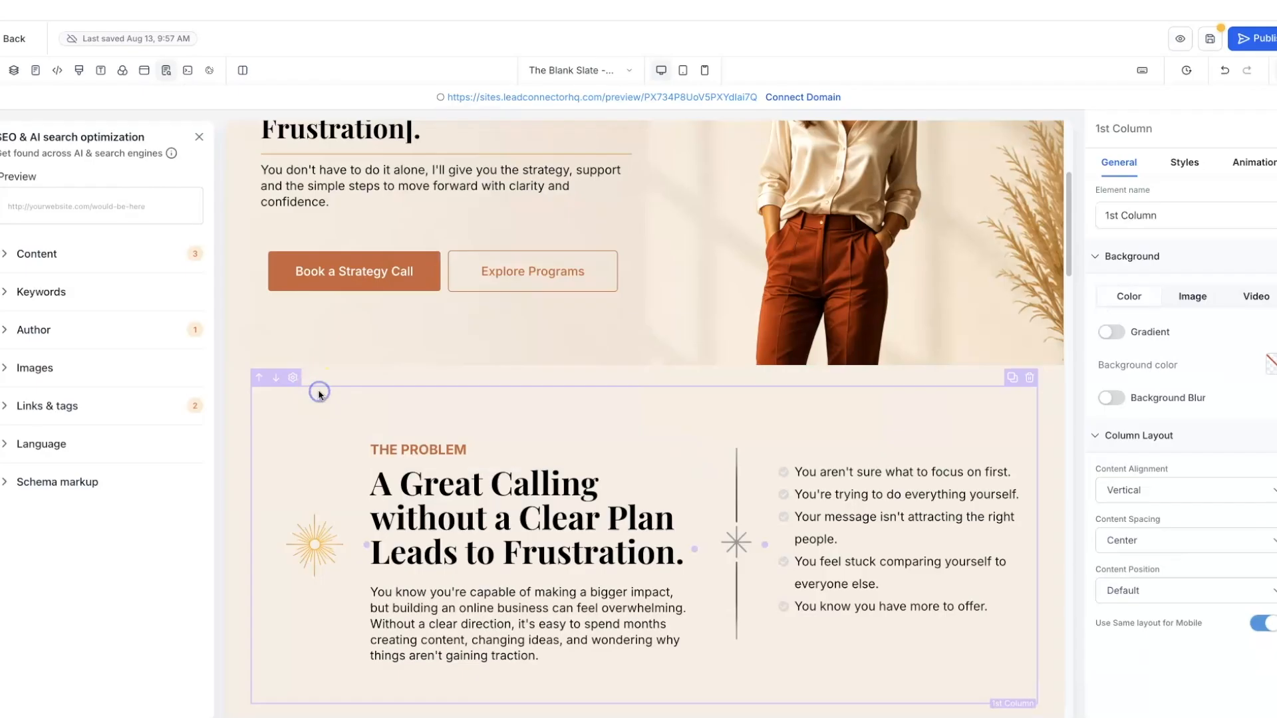
scroll(320, 394, down, 1)
click(750, 412)
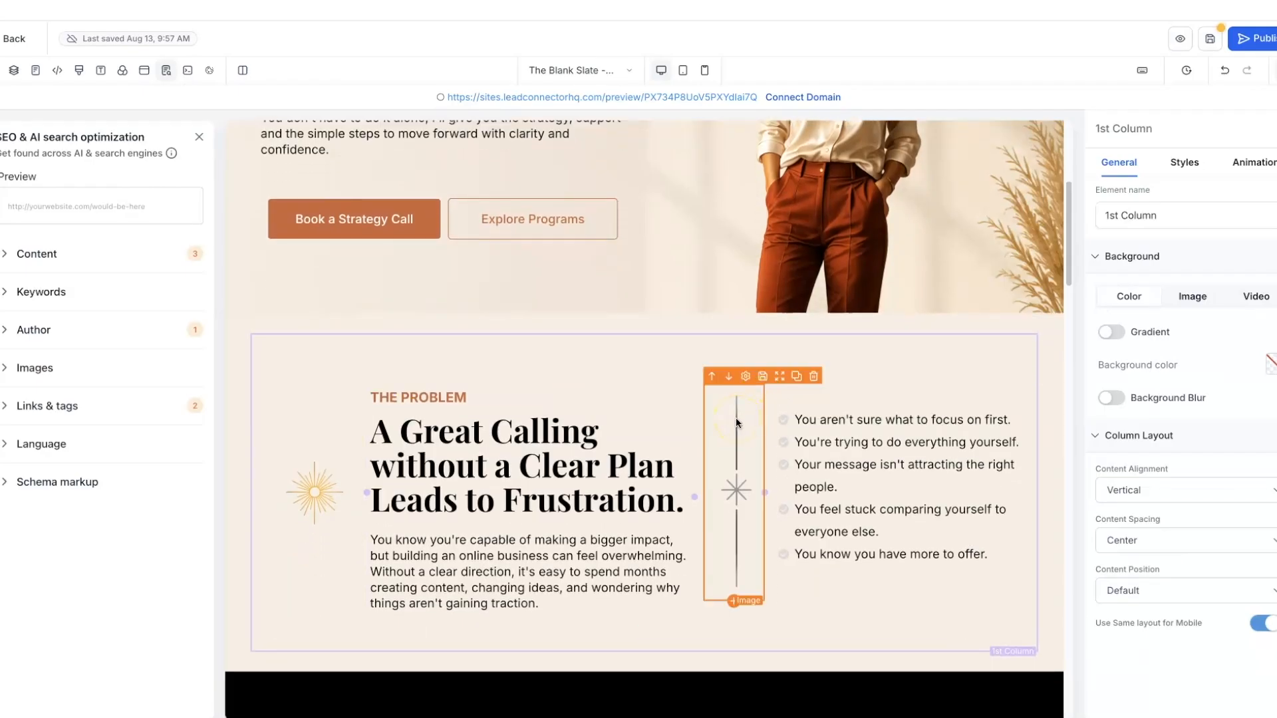
- Replace the divider image with 9 (1).png from the Golden Hour Brand Elements folder
click(736, 420)
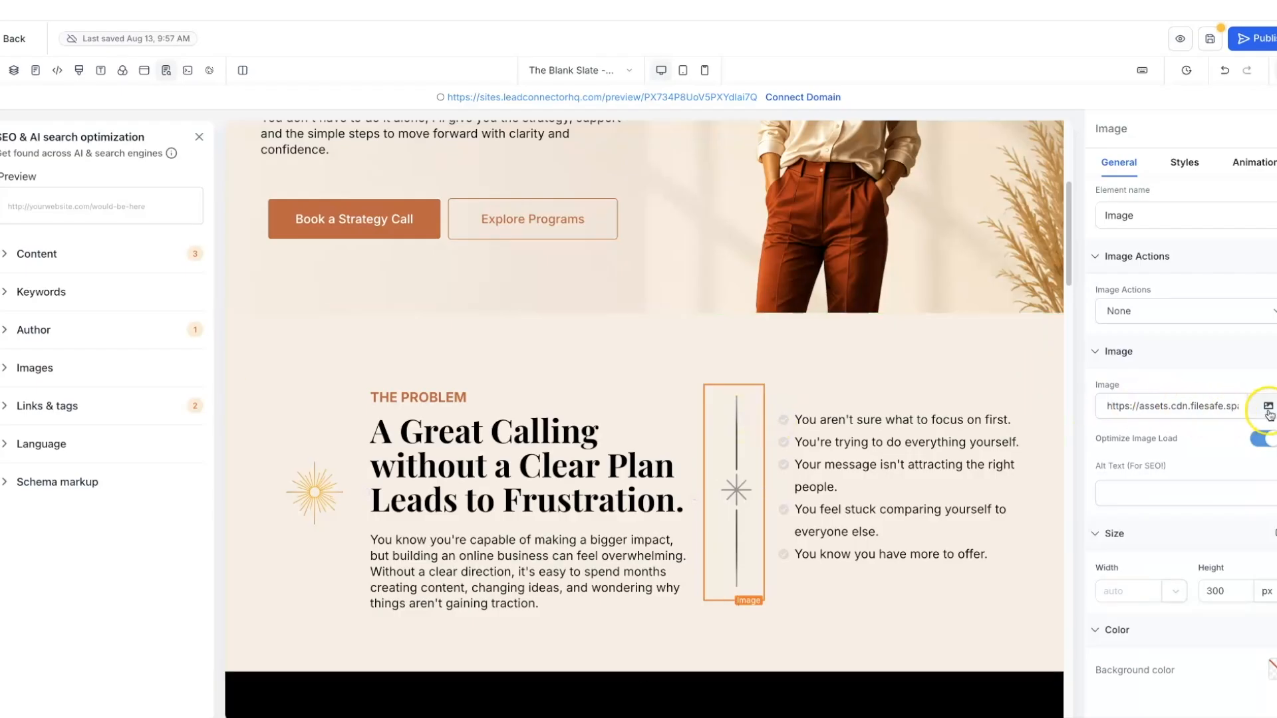
click(732, 457)
click(1267, 405)
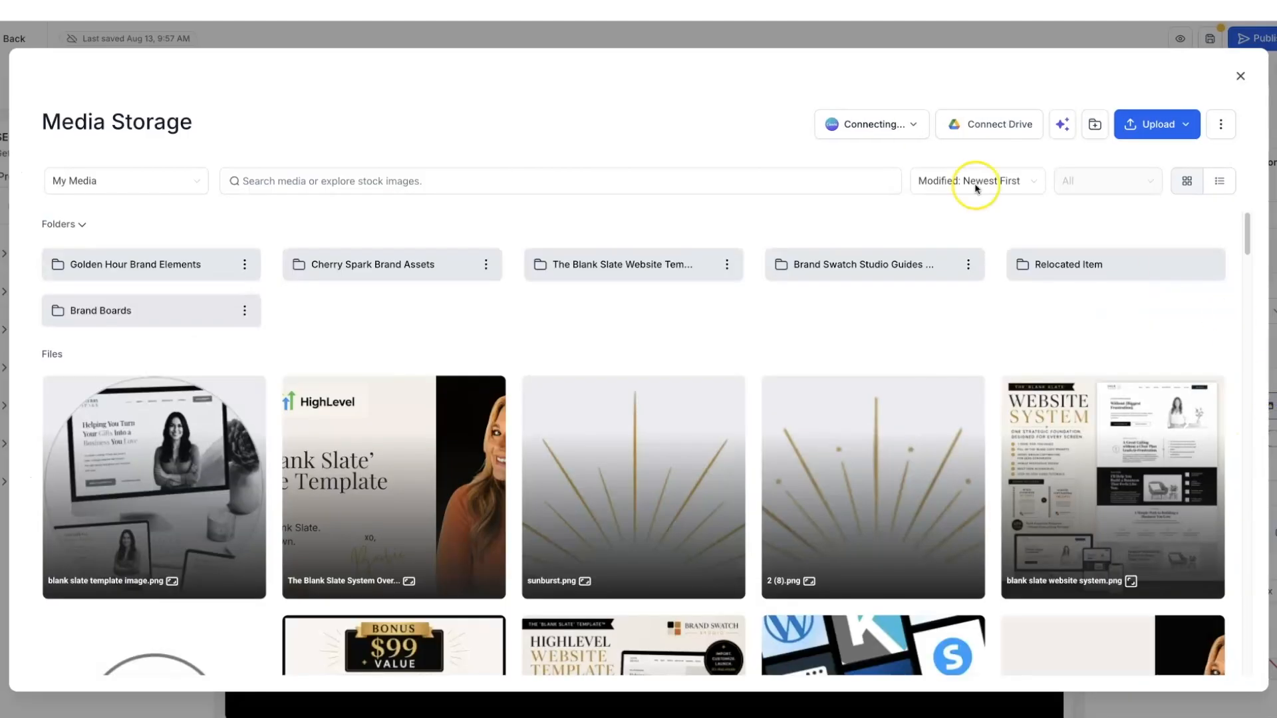
click(177, 264)
scroll(642, 388, down, 9)
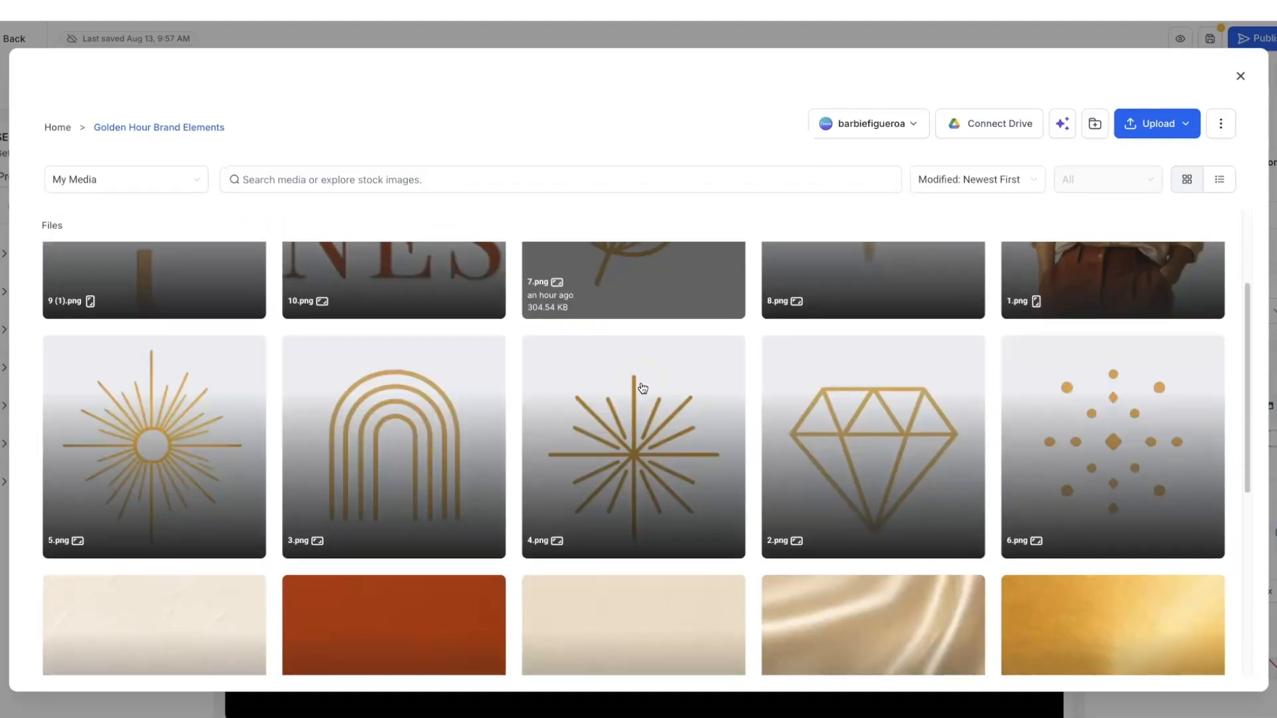
scroll(642, 388, up, 10)
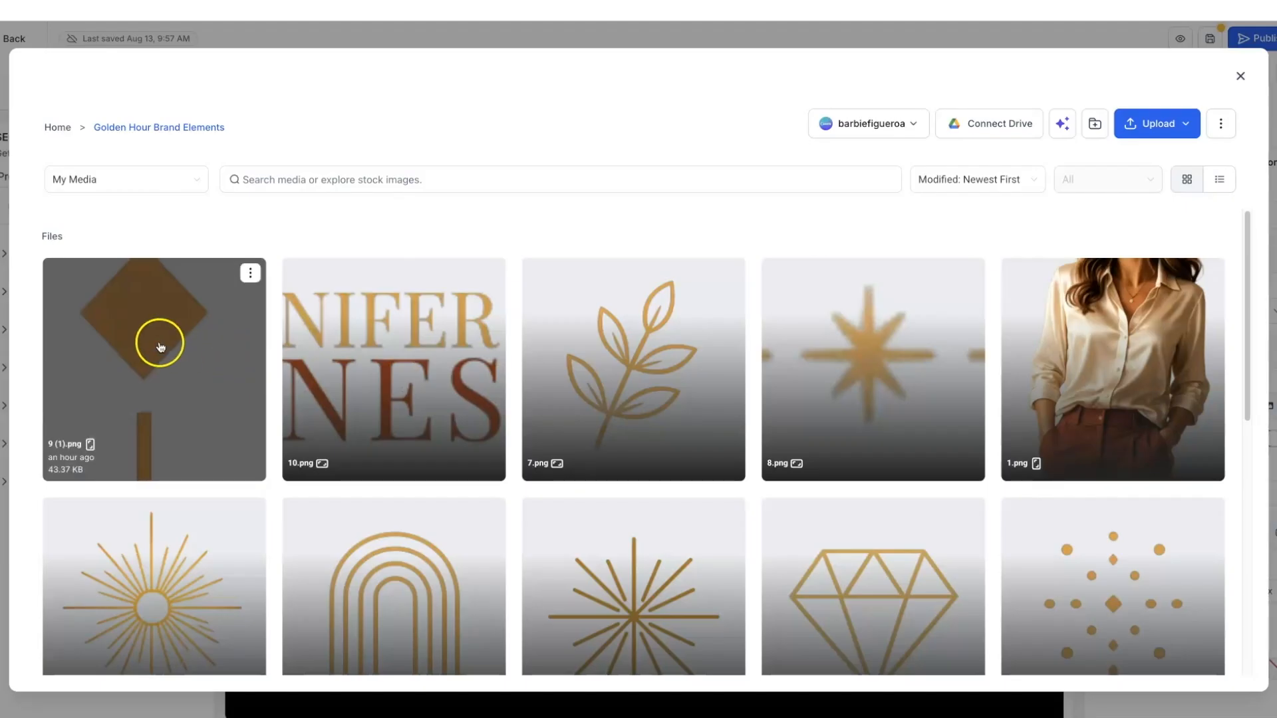
click(159, 343)
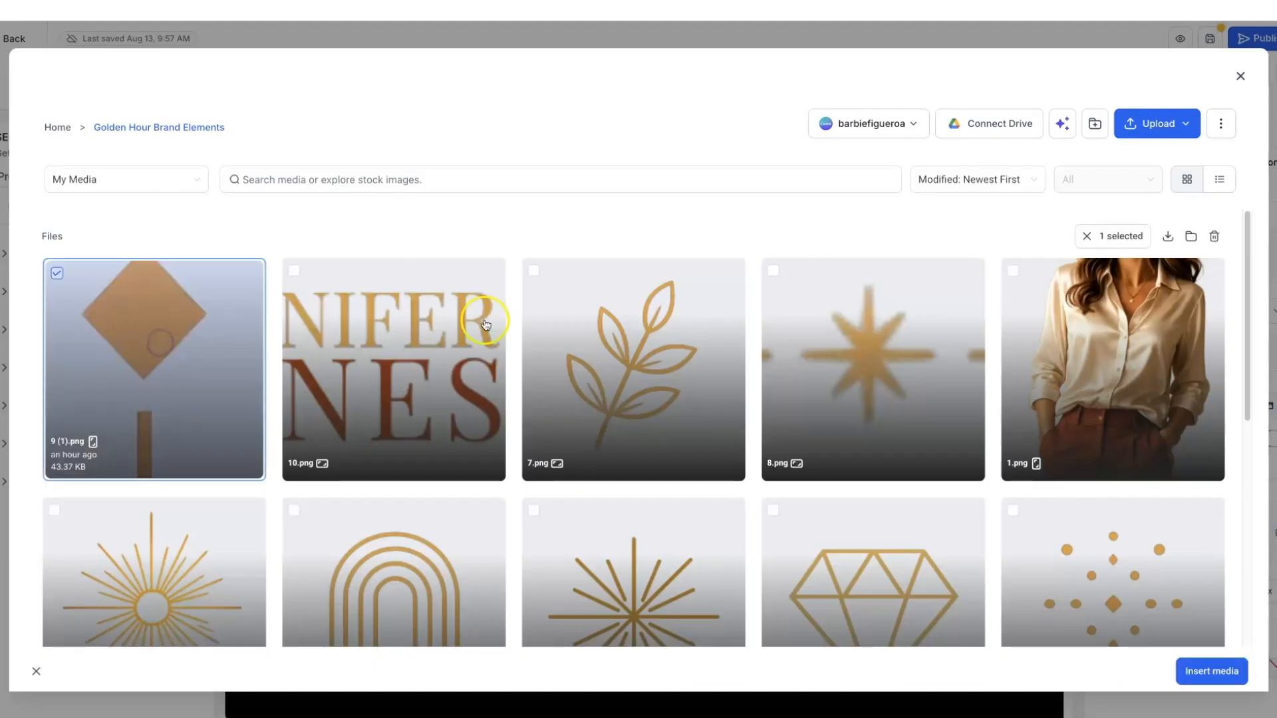
click(1200, 670)
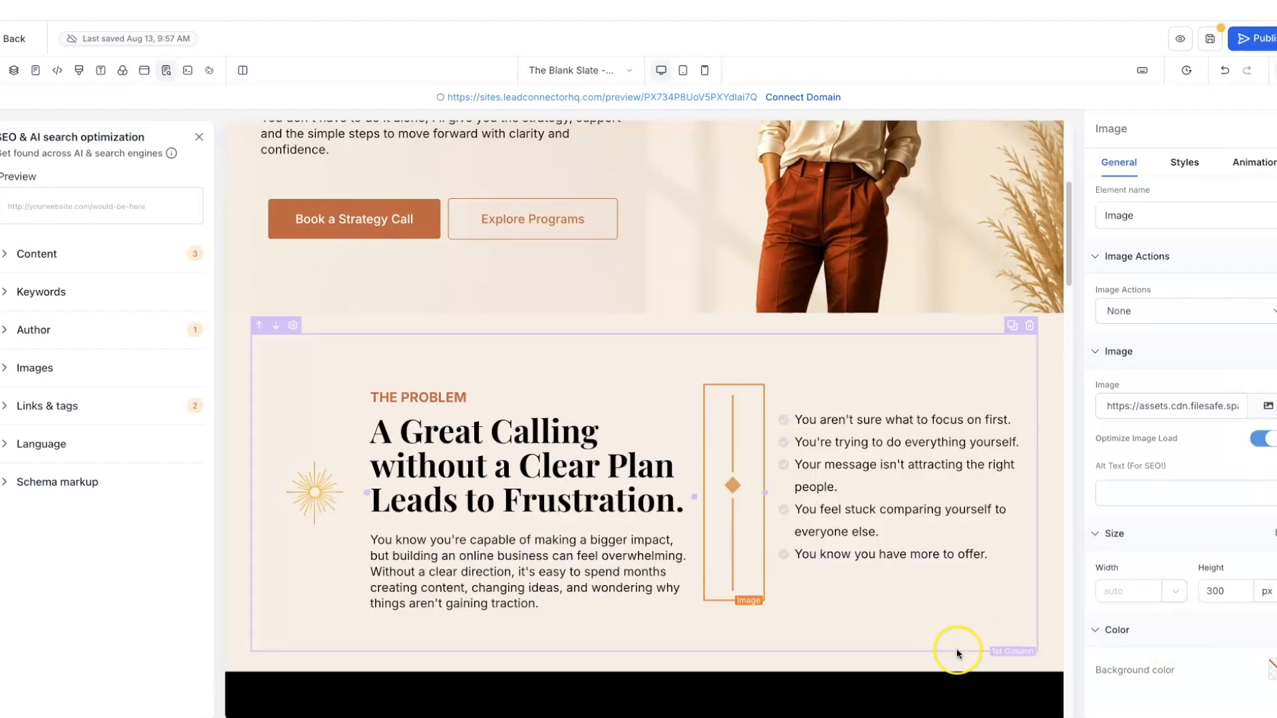
- Set the bullet list's Icon Color to the Warm Terracotta brand swatch
click(926, 440)
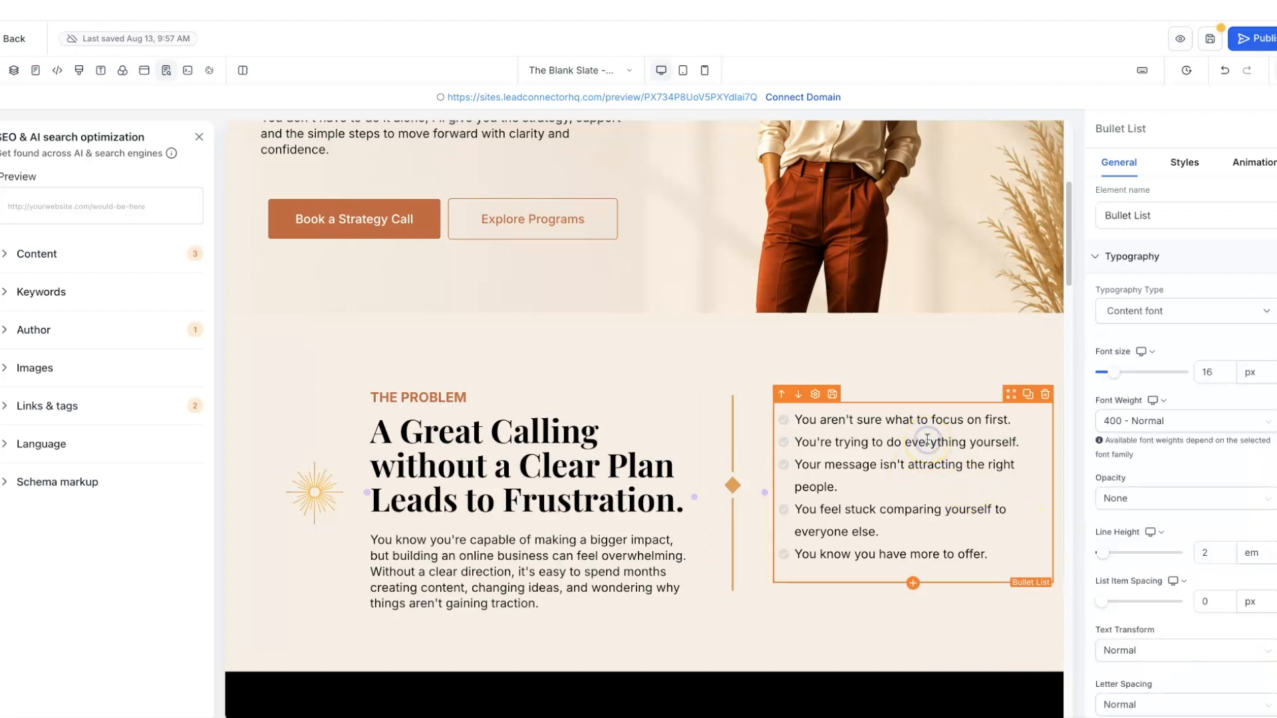
scroll(1176, 346, down, 1)
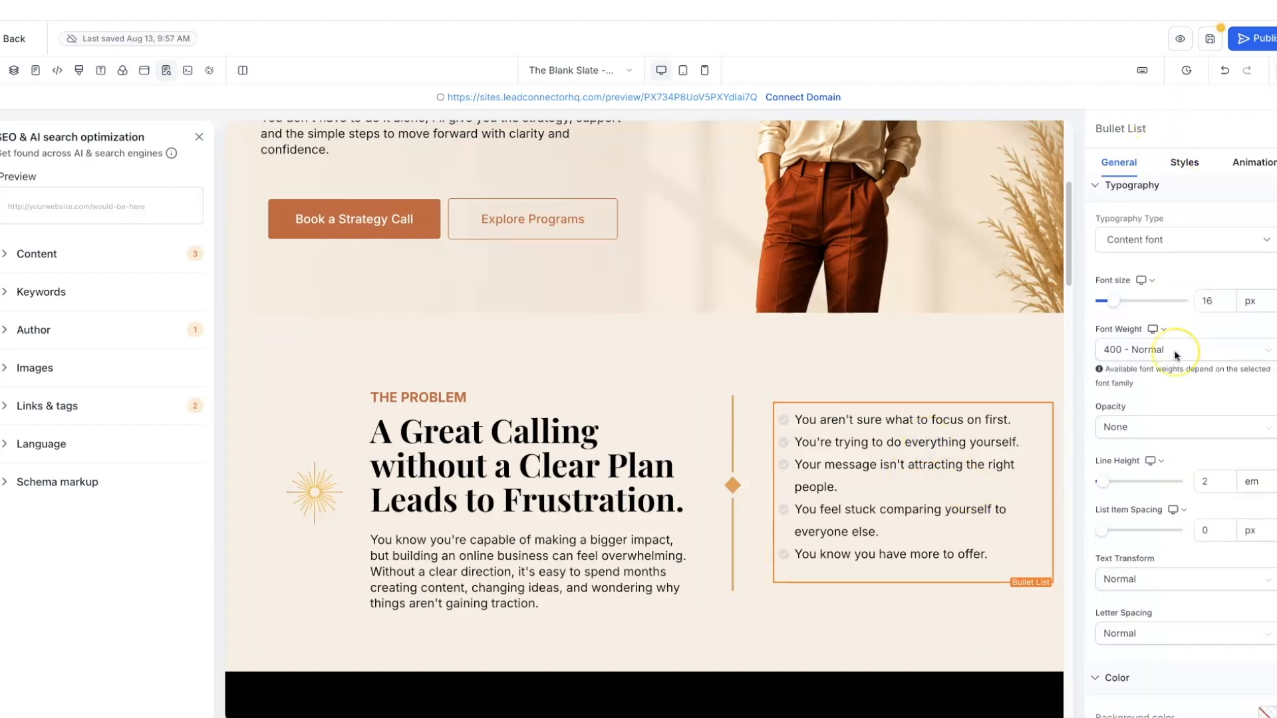
scroll(1175, 354, down, 3)
click(1266, 554)
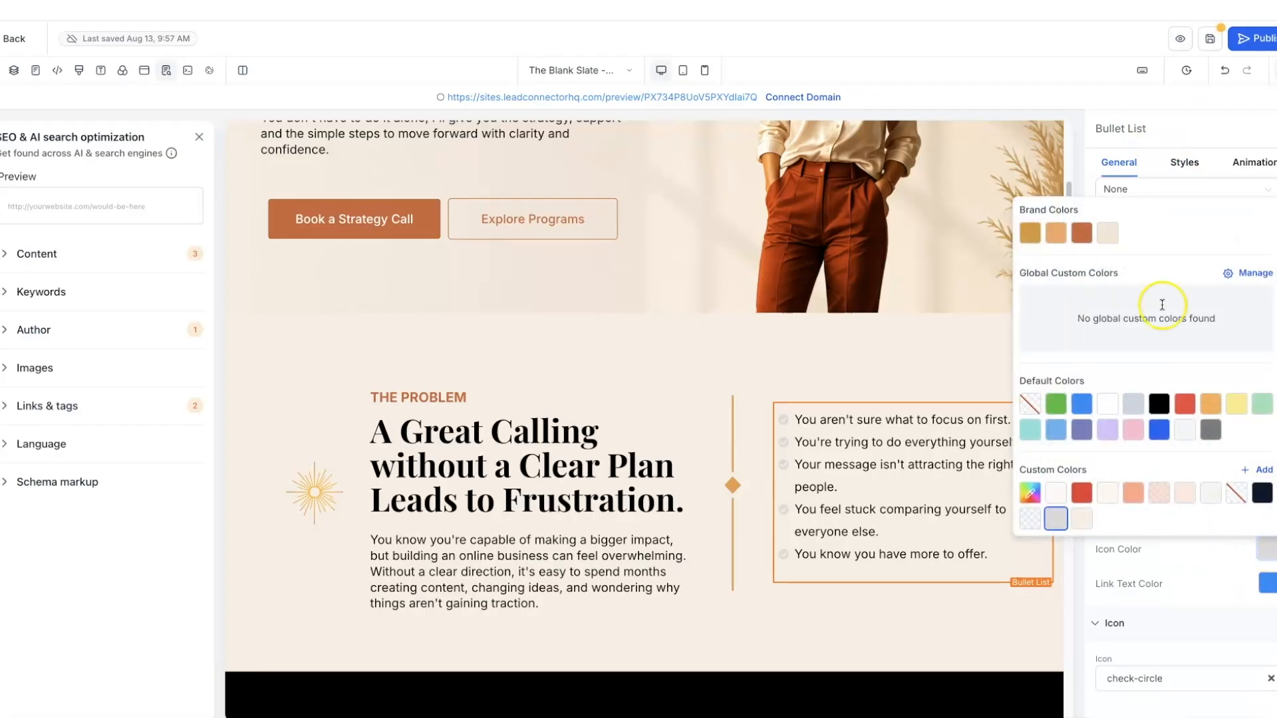
click(1081, 234)
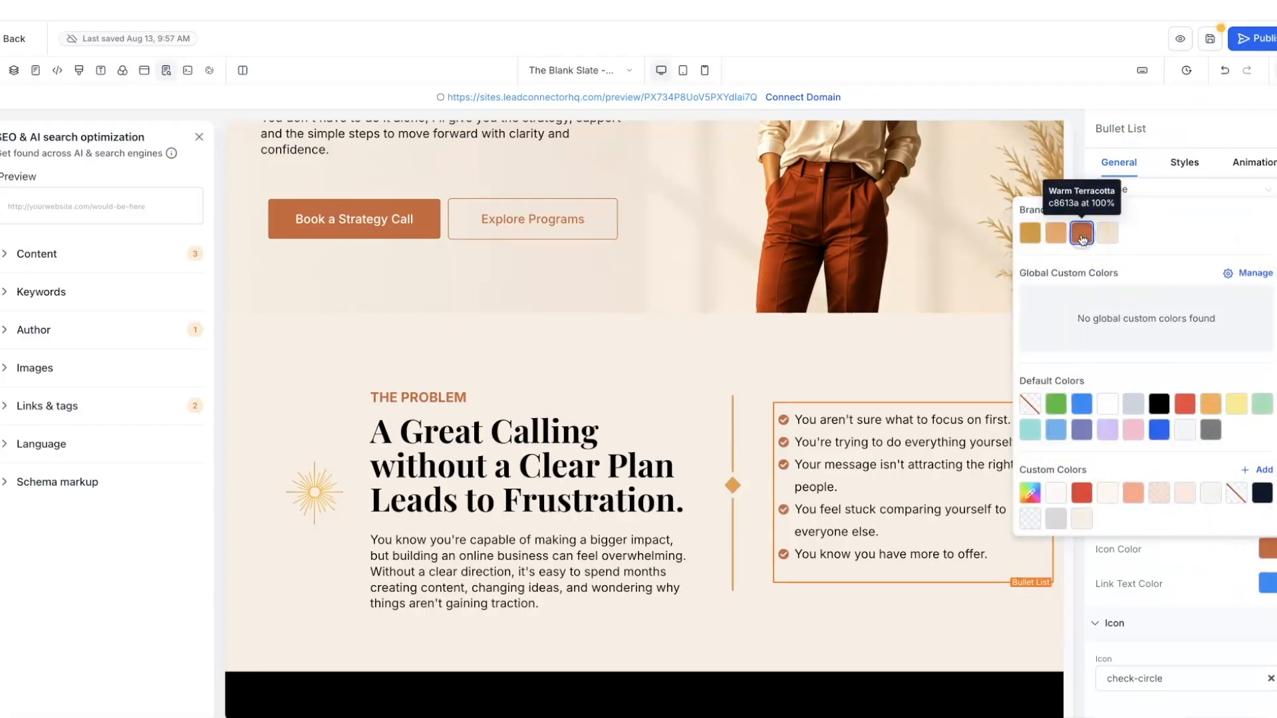
click(949, 345)
scroll(949, 346, down, 1)
scroll(949, 346, up, 5)
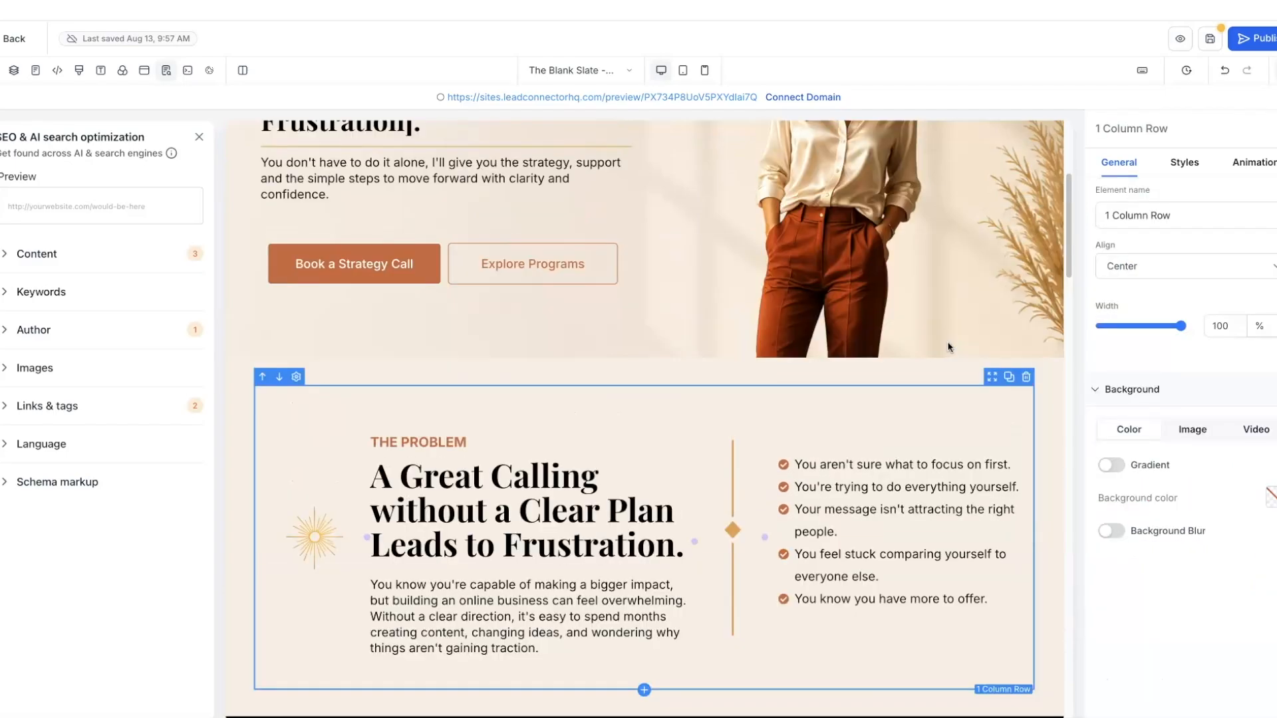
scroll(948, 347, down, 5)
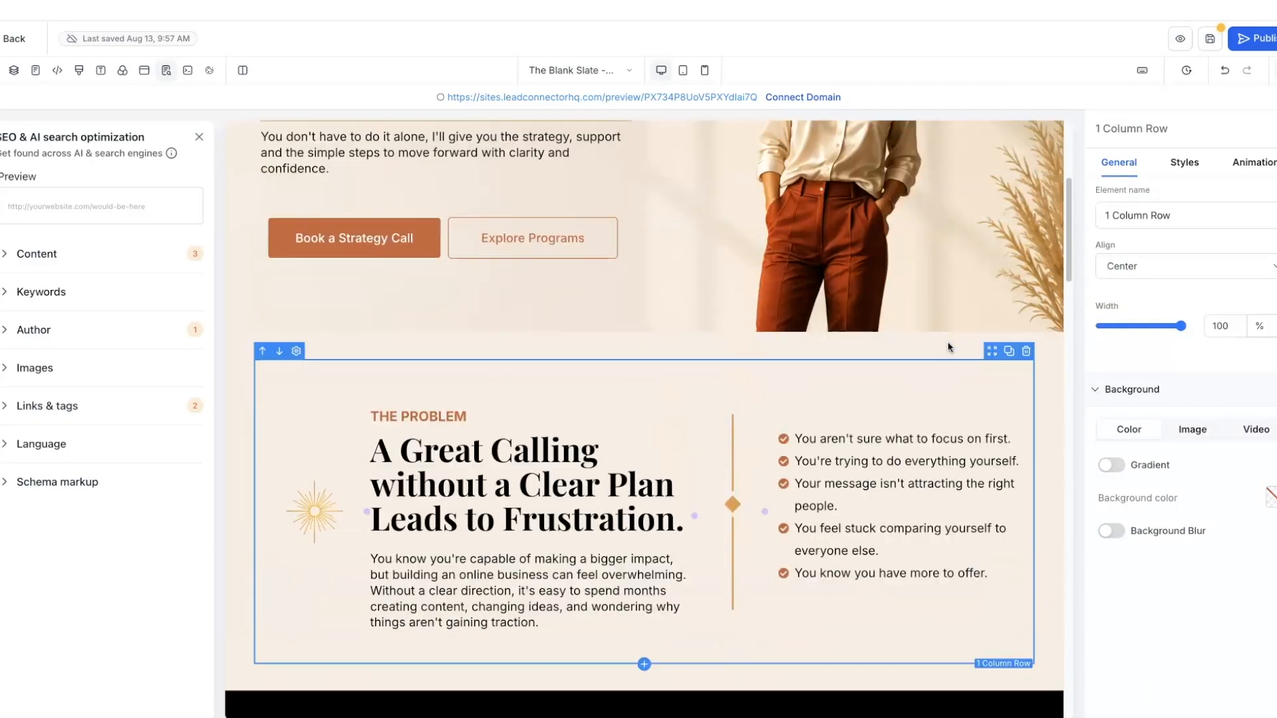
click(826, 419)
scroll(803, 396, down, 3)
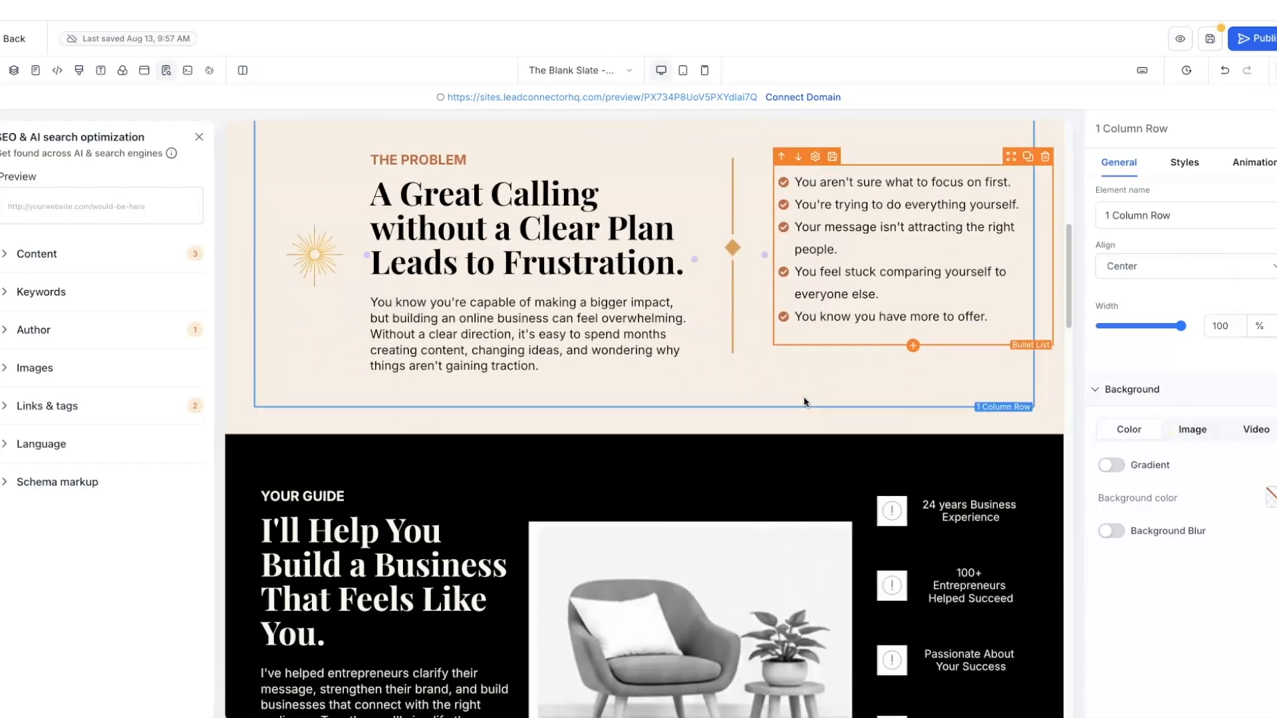
- Select the black Your Guide section on the canvas to show its Section settings
click(756, 450)
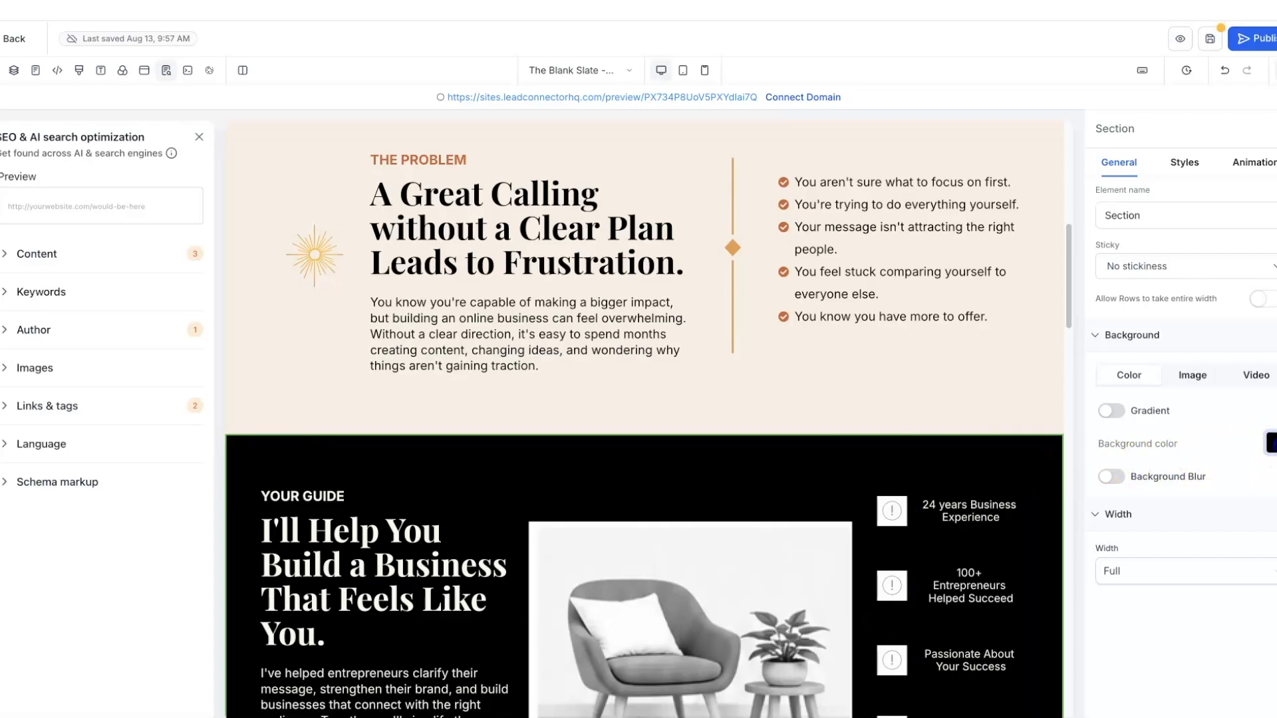
- Change the Your Guide section background colour from black to Warm Terracotta
click(1270, 443)
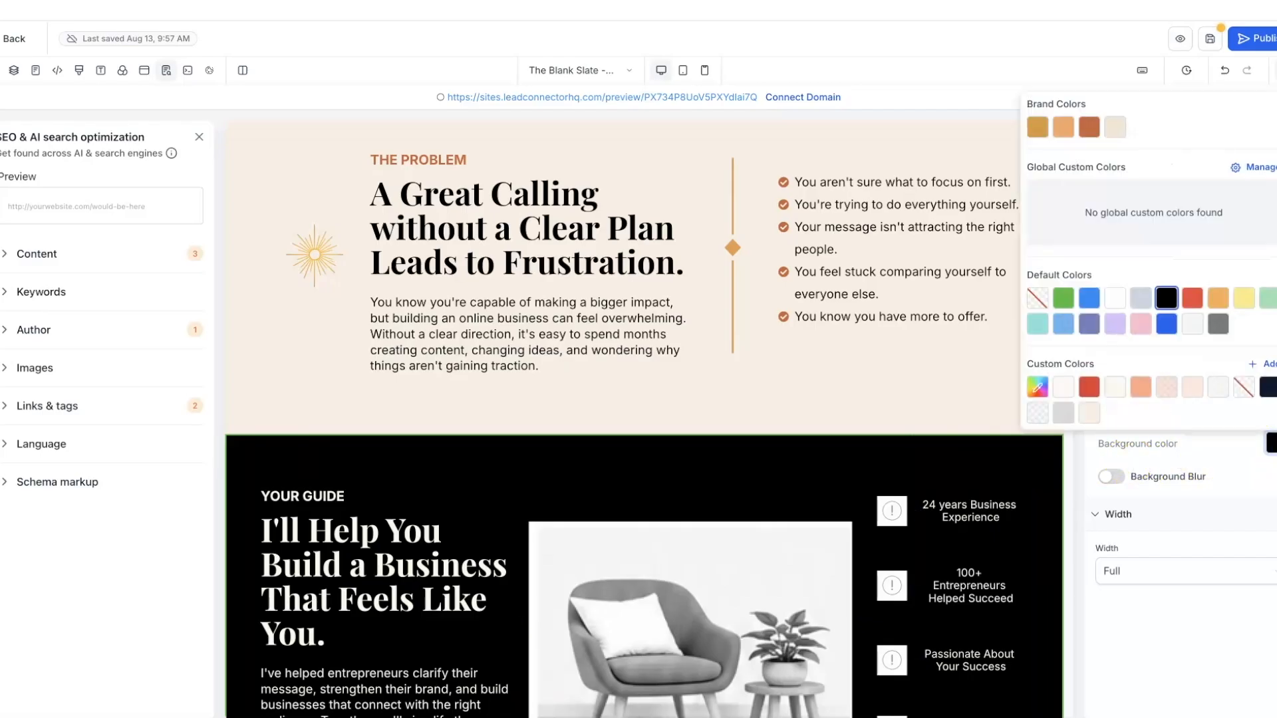
click(1090, 132)
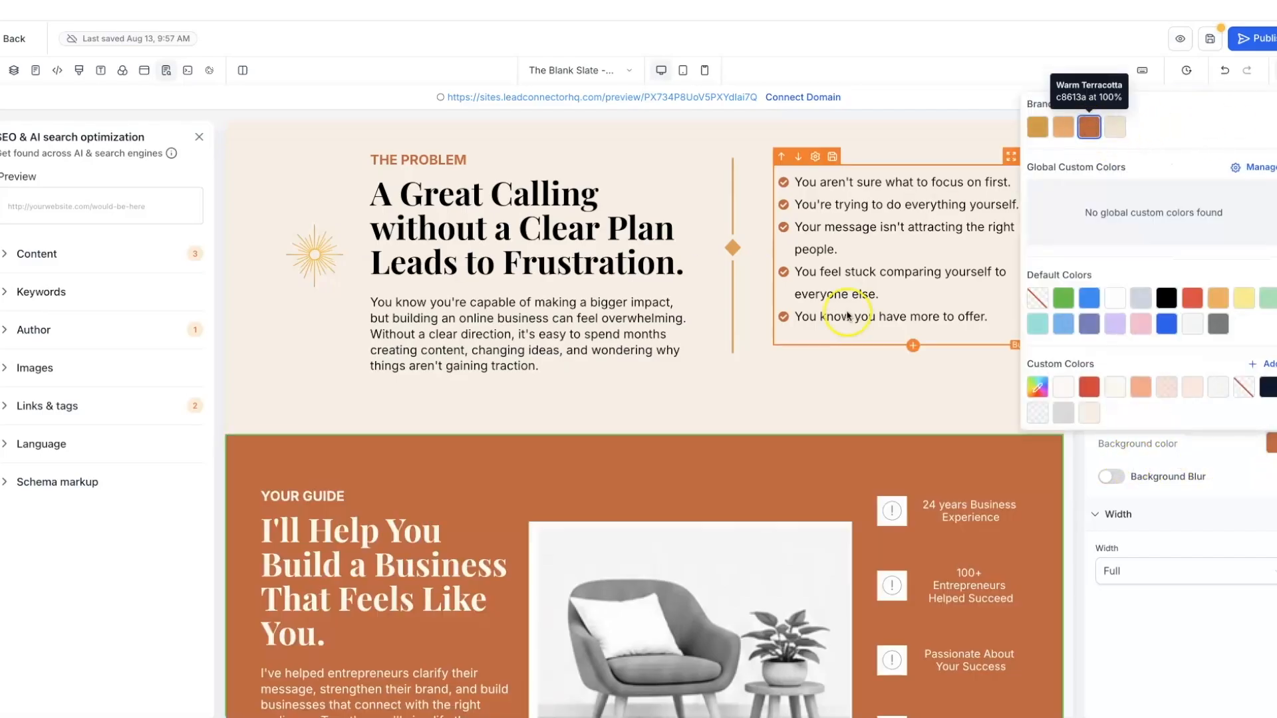
scroll(845, 319, up, 6)
scroll(846, 320, down, 8)
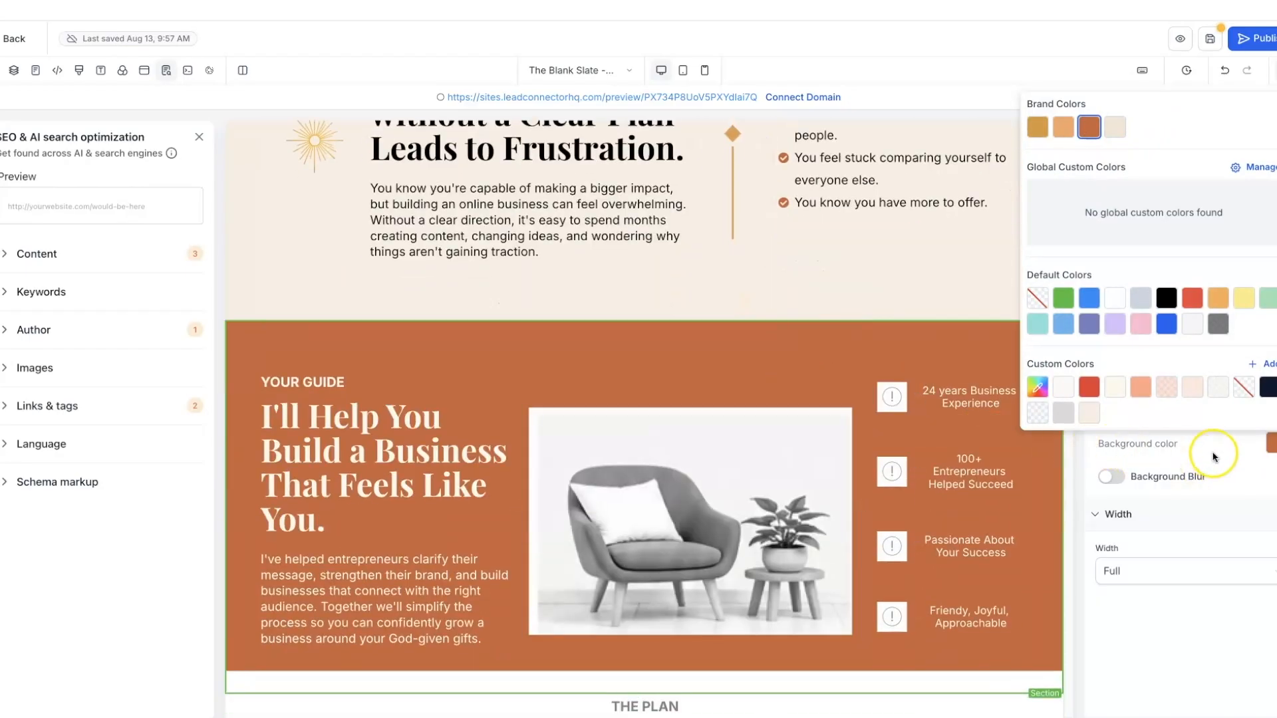
- Add the Terracotta Leather image from Golden Hour Brand Elements as the row's background
click(792, 337)
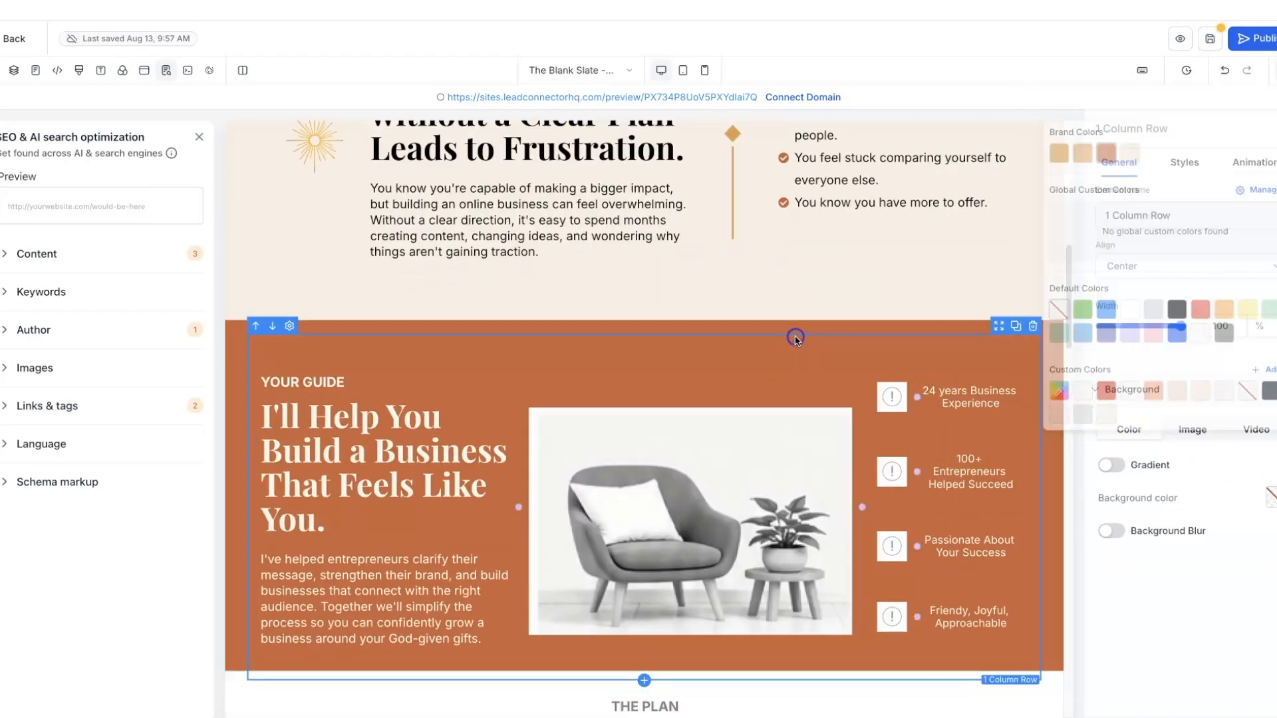
click(1191, 428)
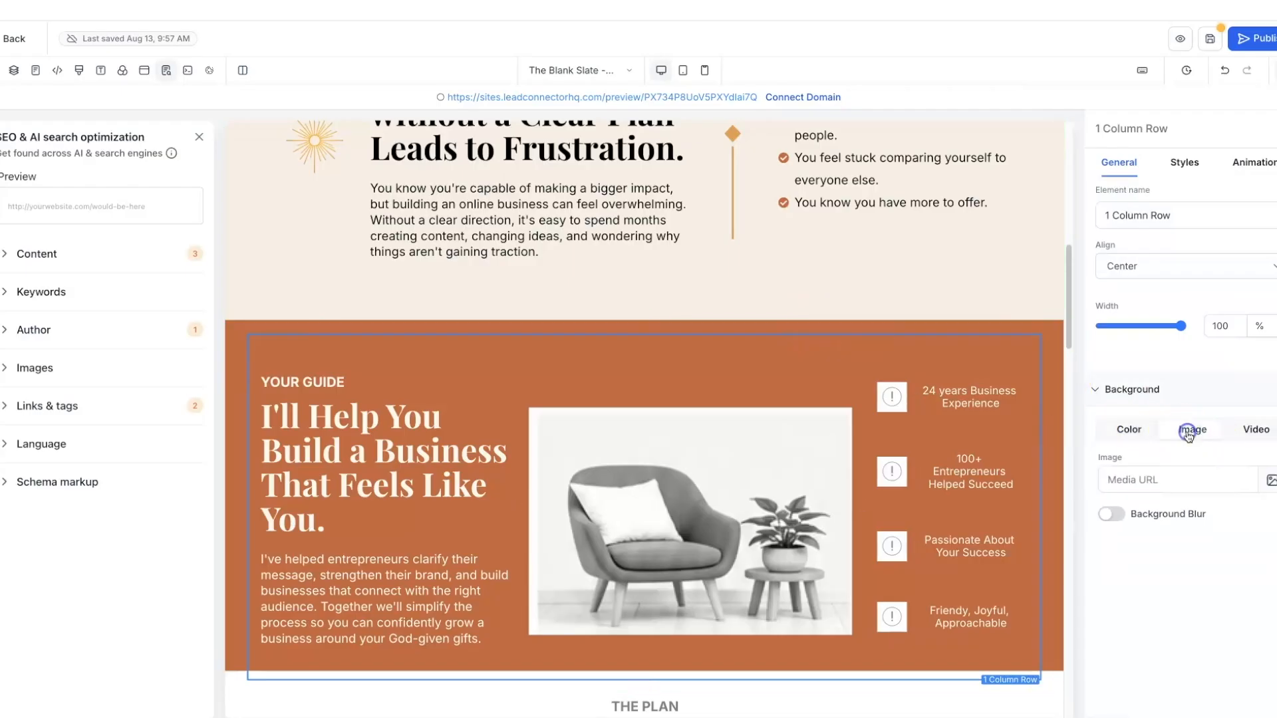
click(1268, 481)
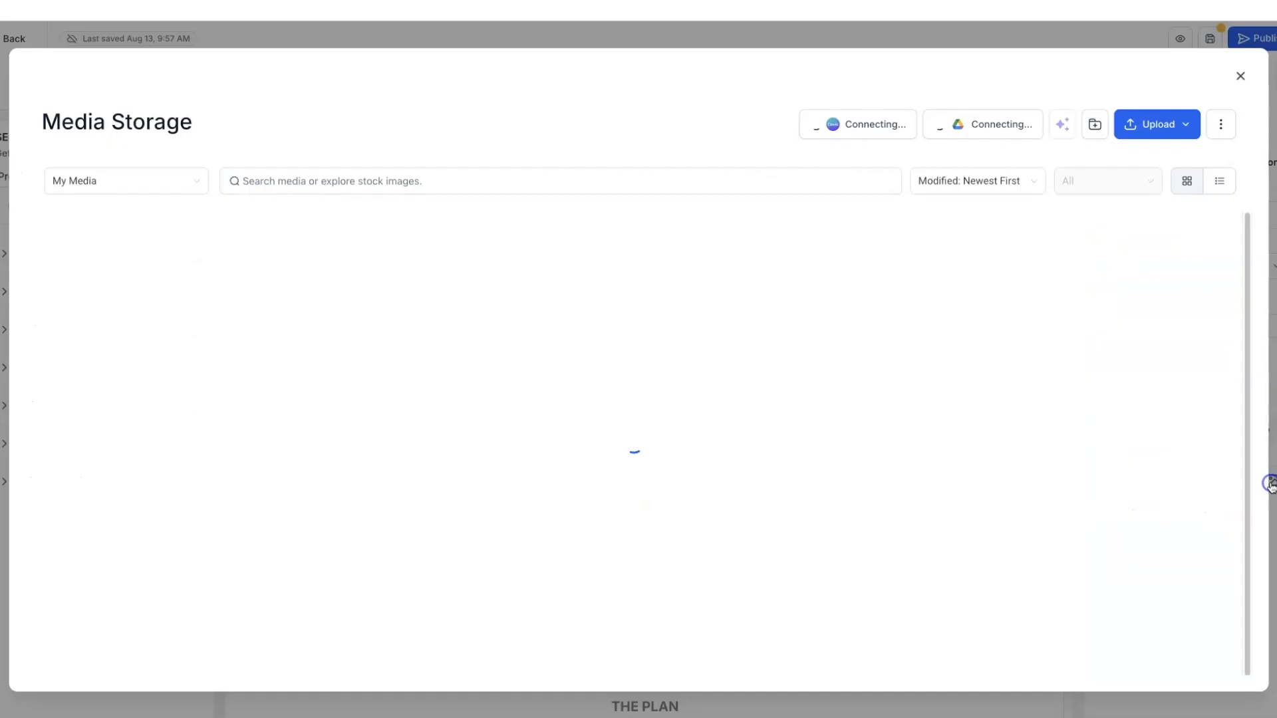
click(186, 262)
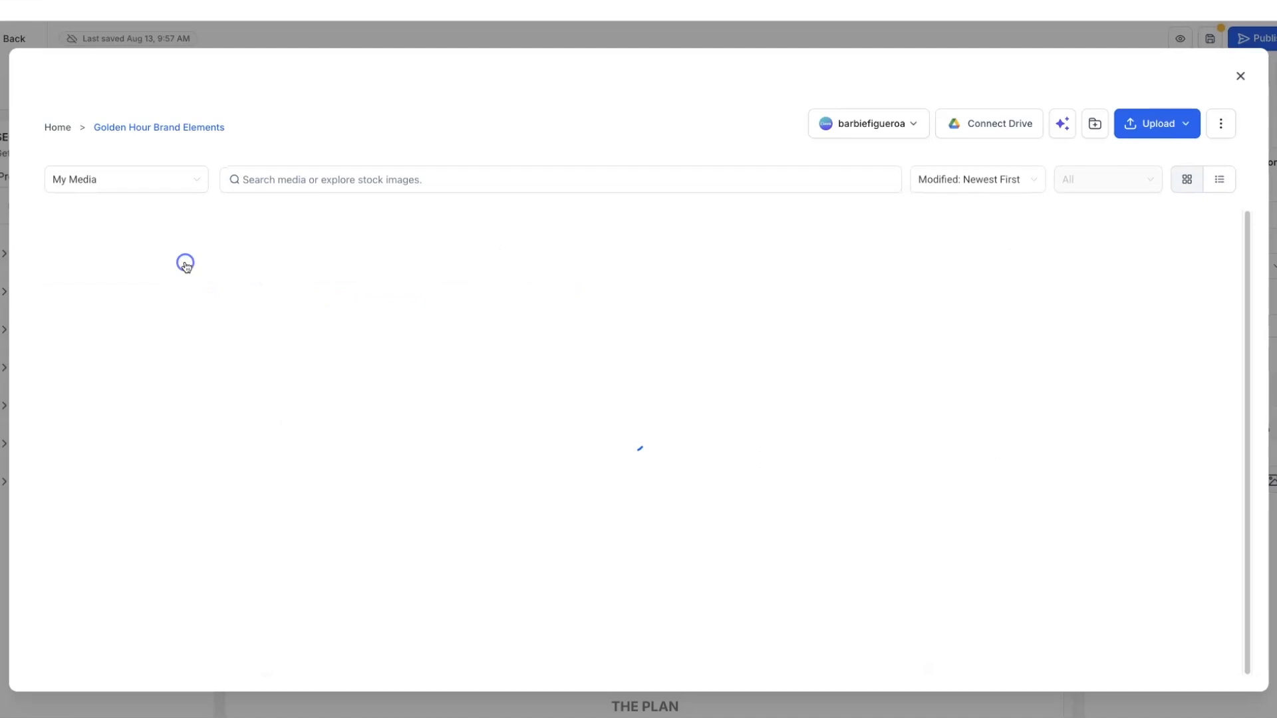
scroll(657, 404, down, 4)
scroll(657, 407, down, 2)
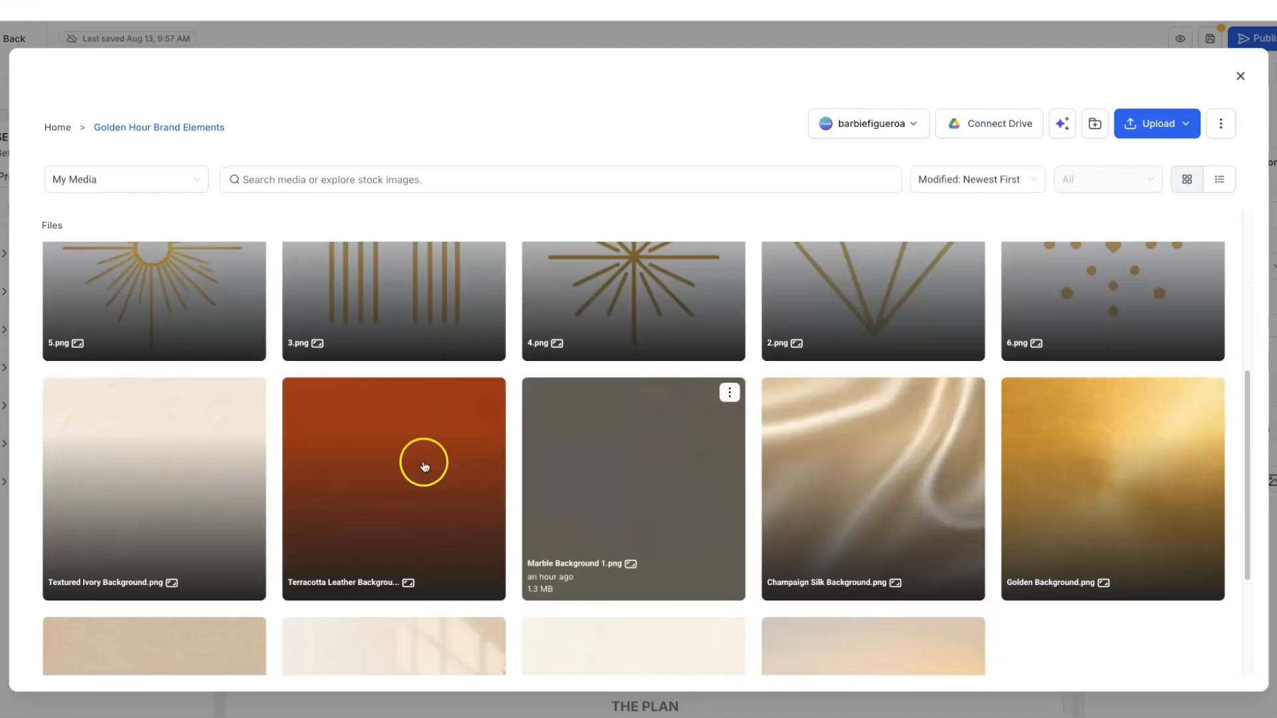
click(361, 452)
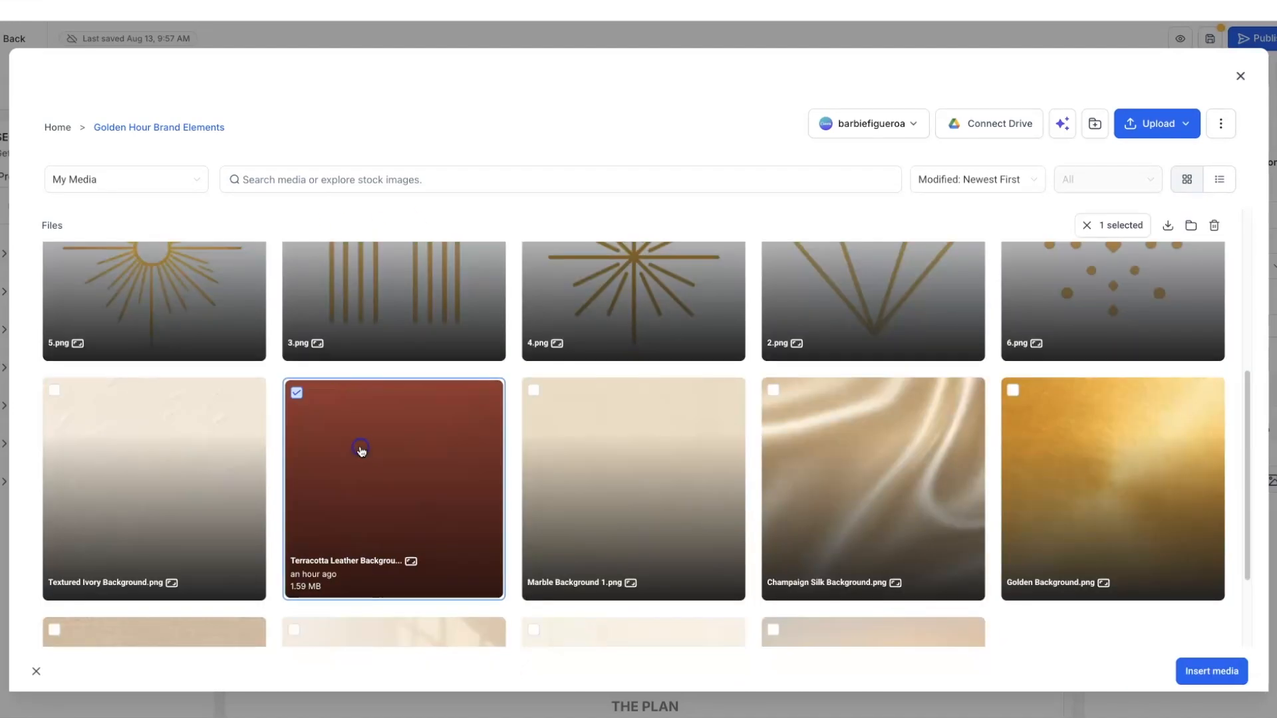
click(1192, 673)
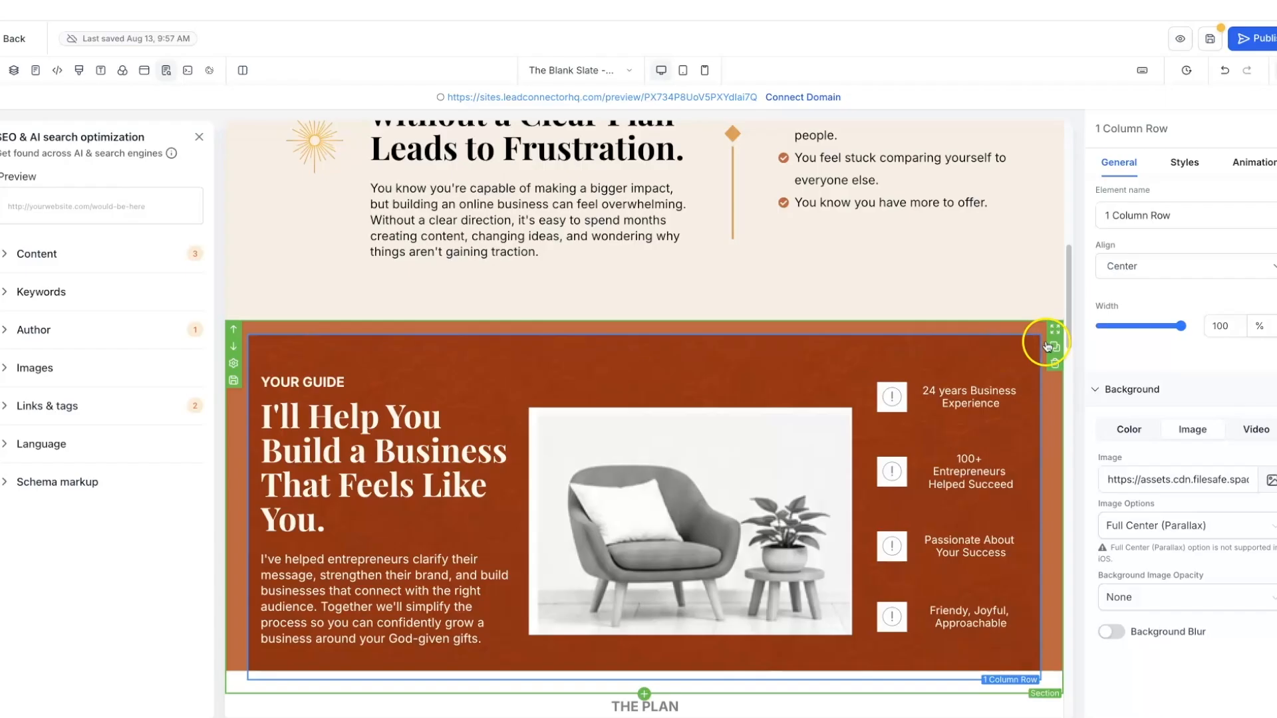
- Undo the change and clear the row's Media URL to remove the leather image
click(1222, 72)
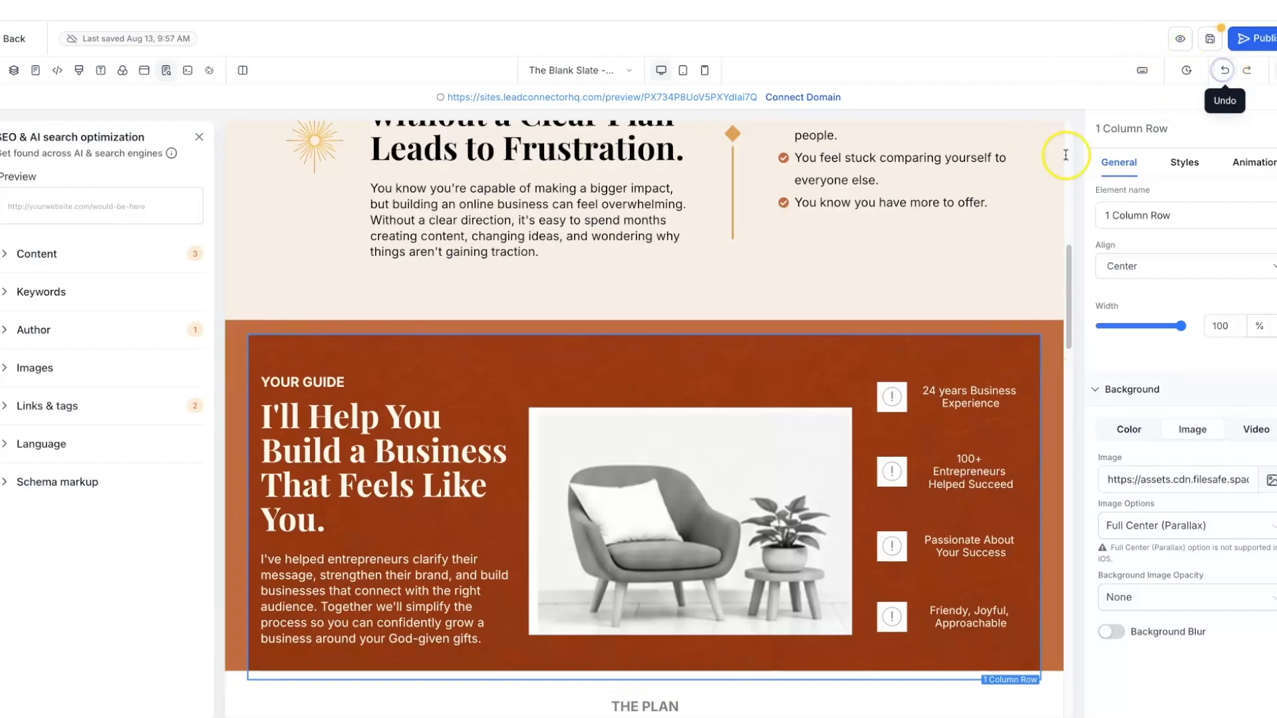
click(1221, 72)
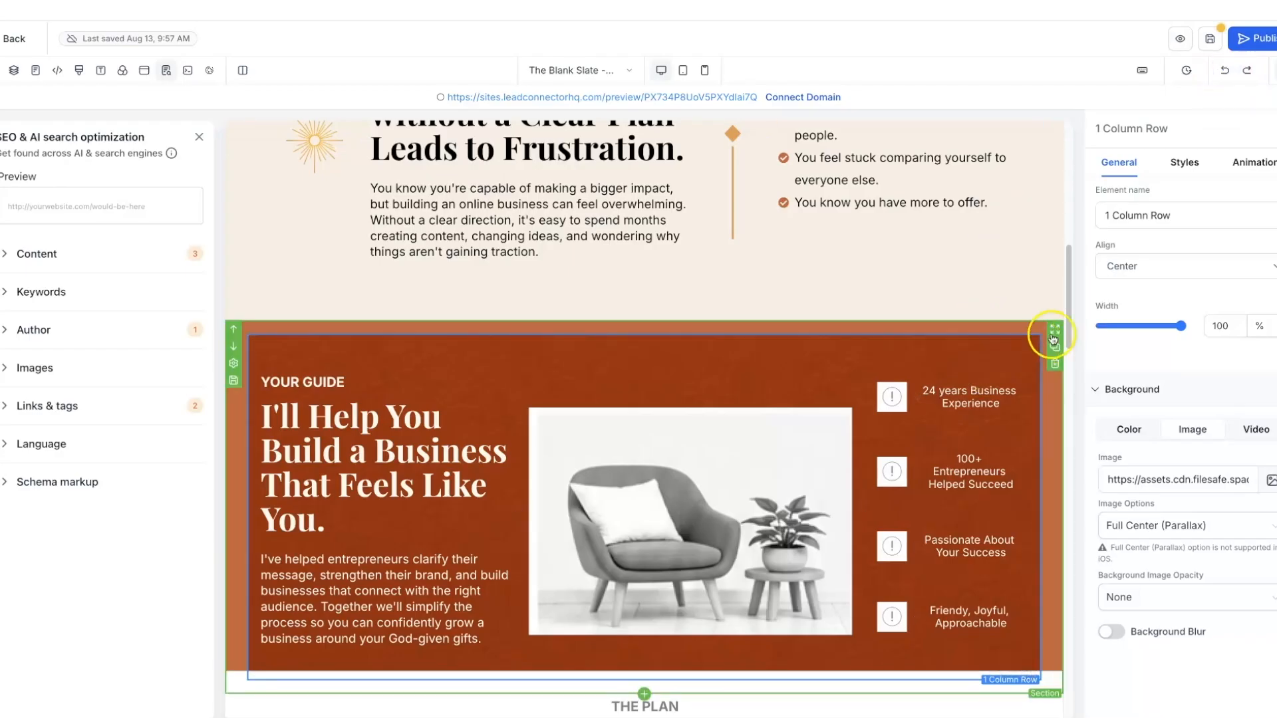
click(994, 338)
click(992, 338)
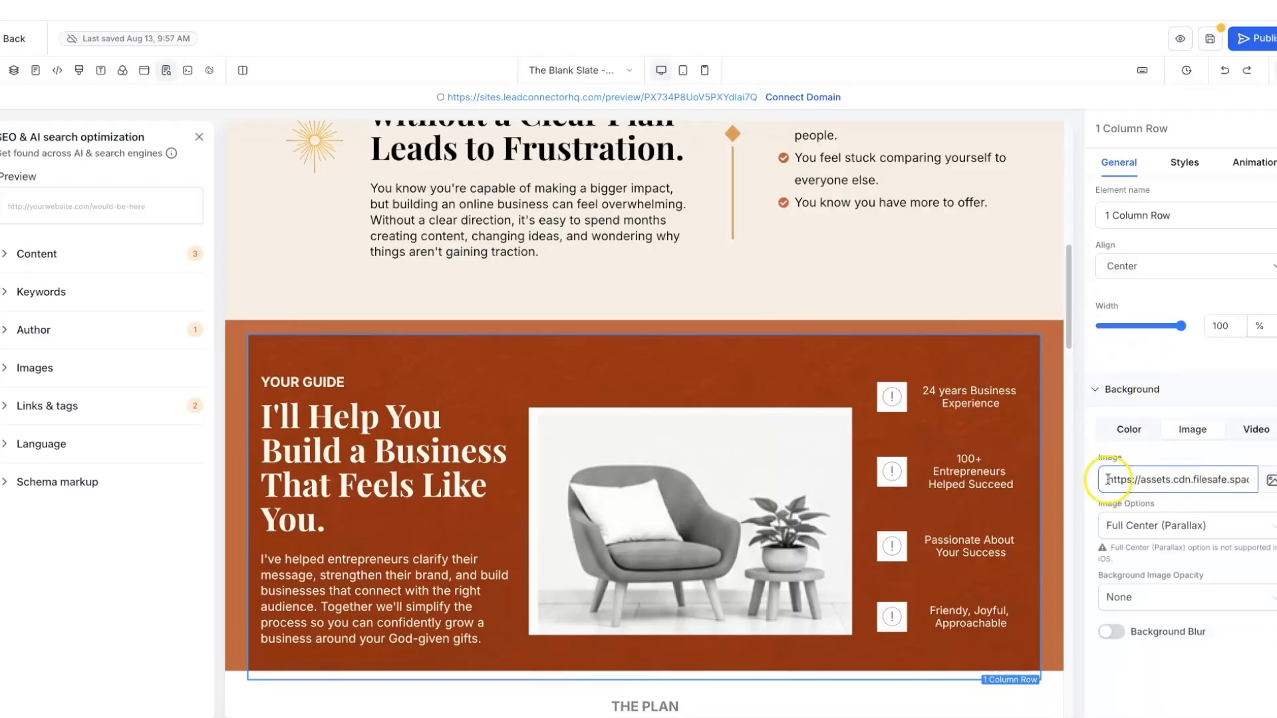
drag(1107, 479, 1261, 476)
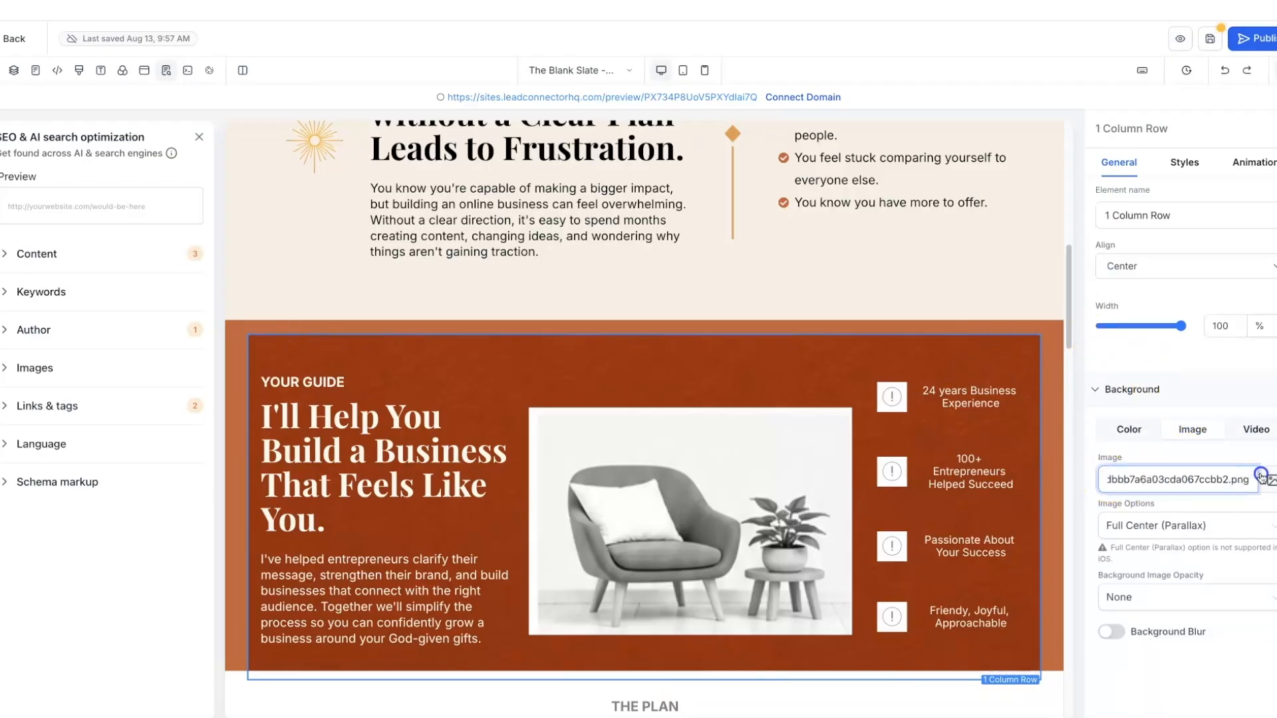
triple_click(1259, 476)
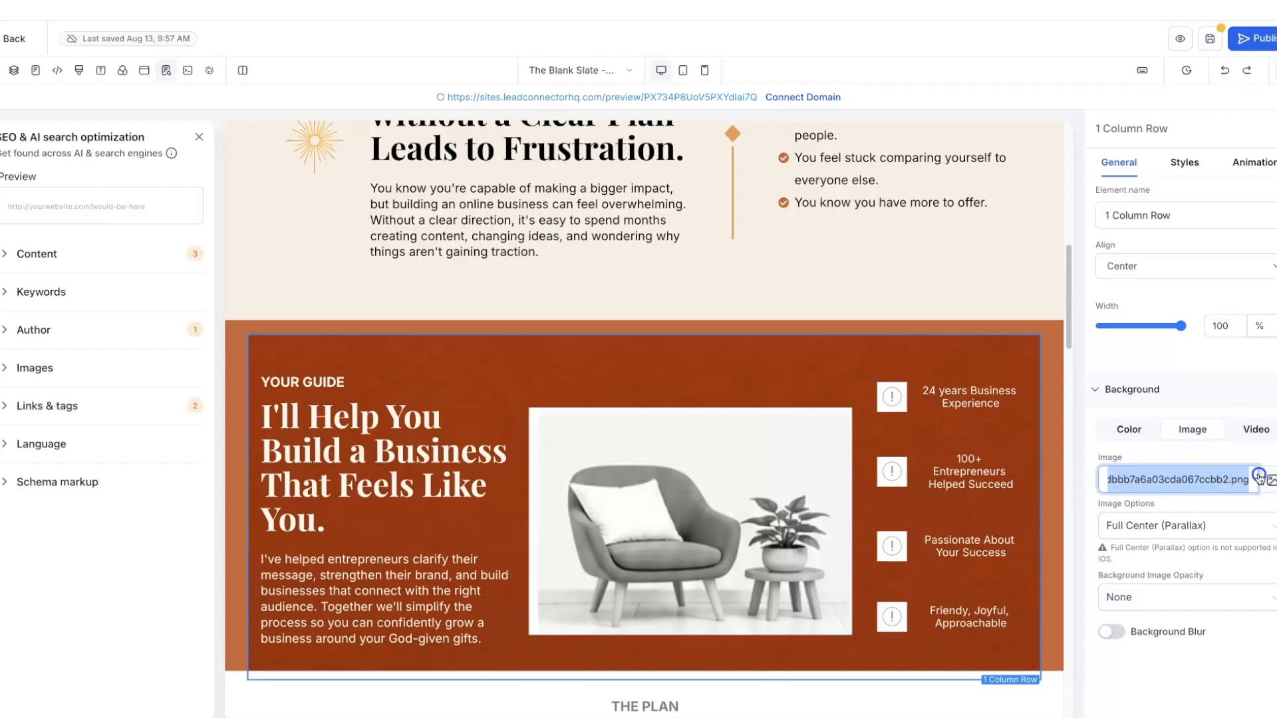
key(BackSpace)
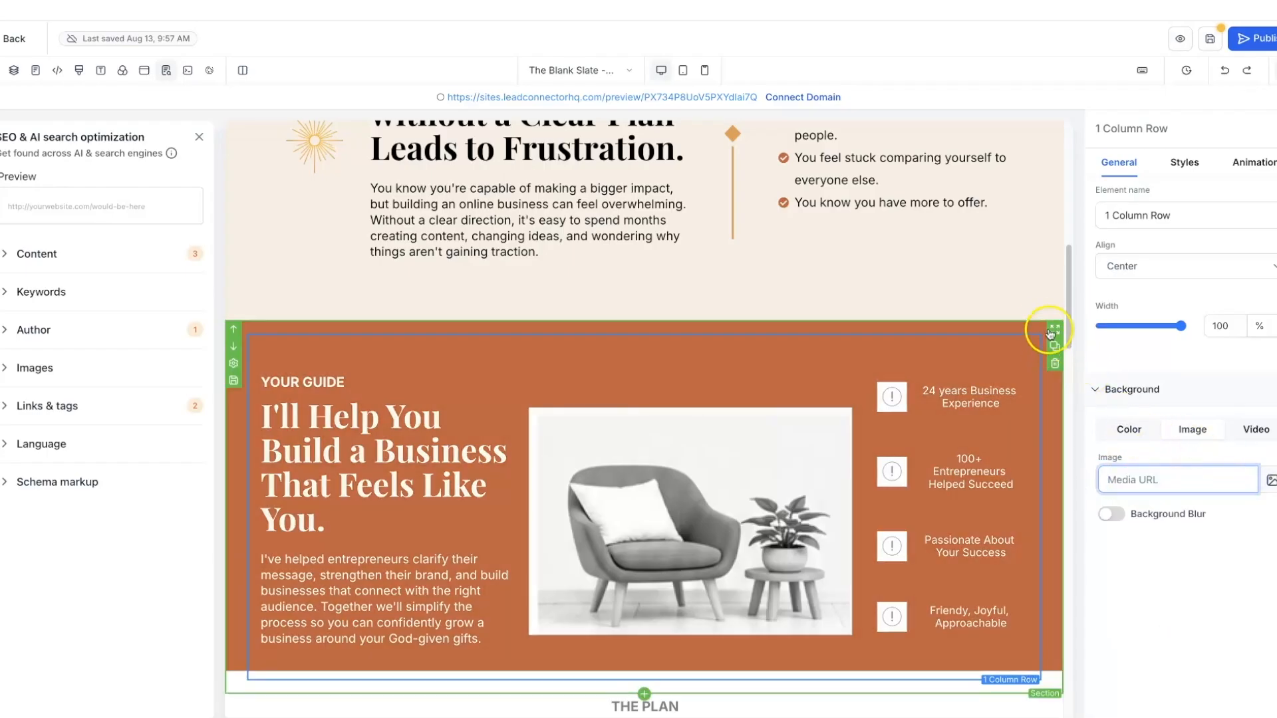
- Set the section's background image to Terracotta Leather Background from Golden Hour Brand Elements
click(1053, 329)
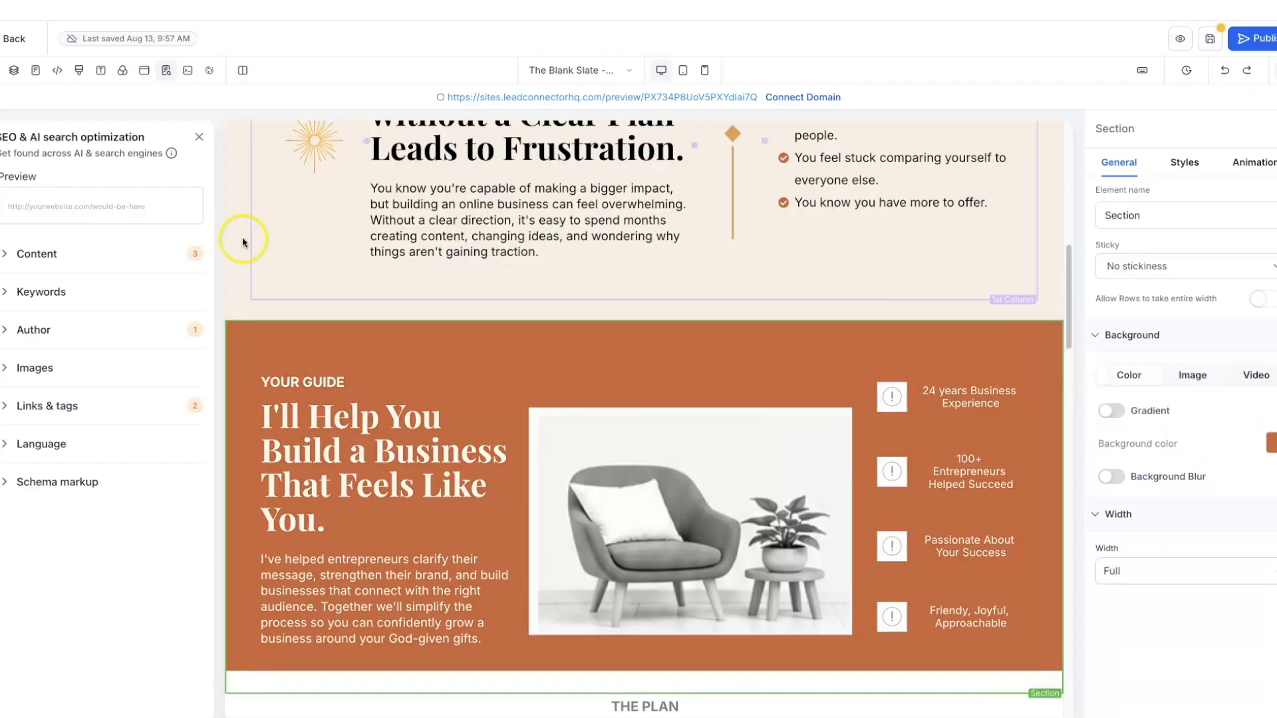
mouse_move(233, 364)
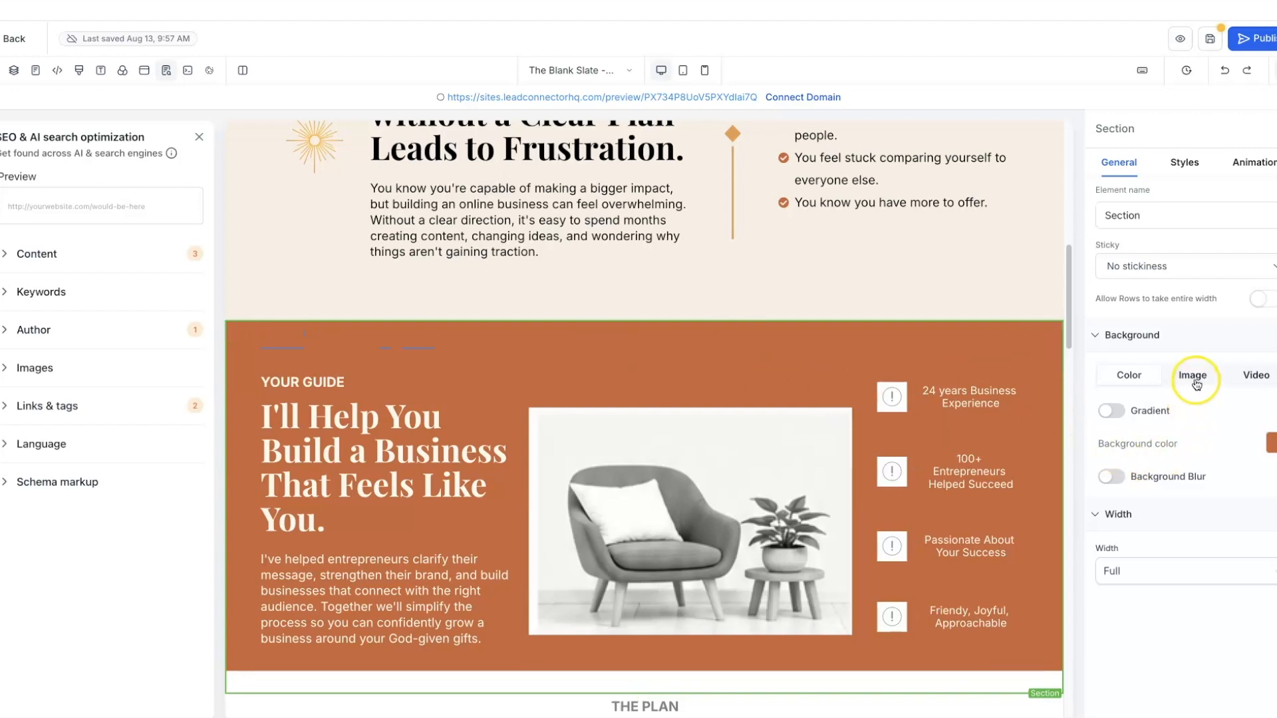
click(1193, 379)
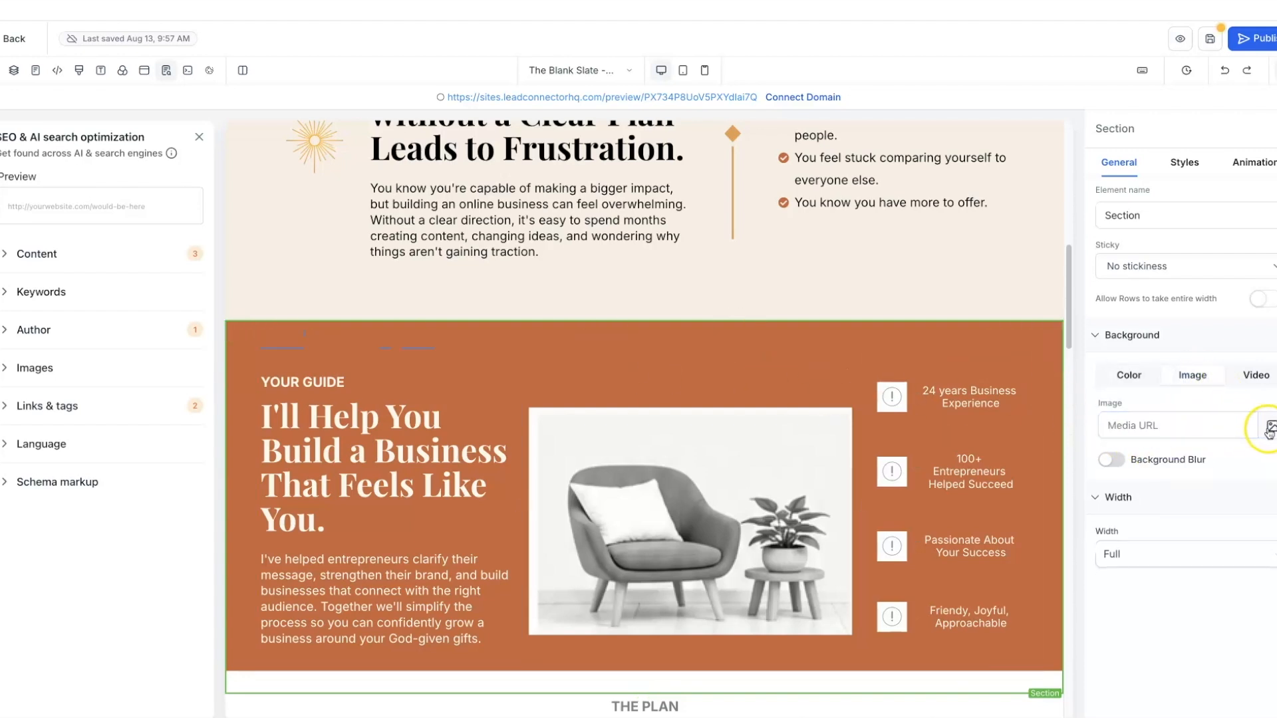
click(1270, 431)
click(195, 265)
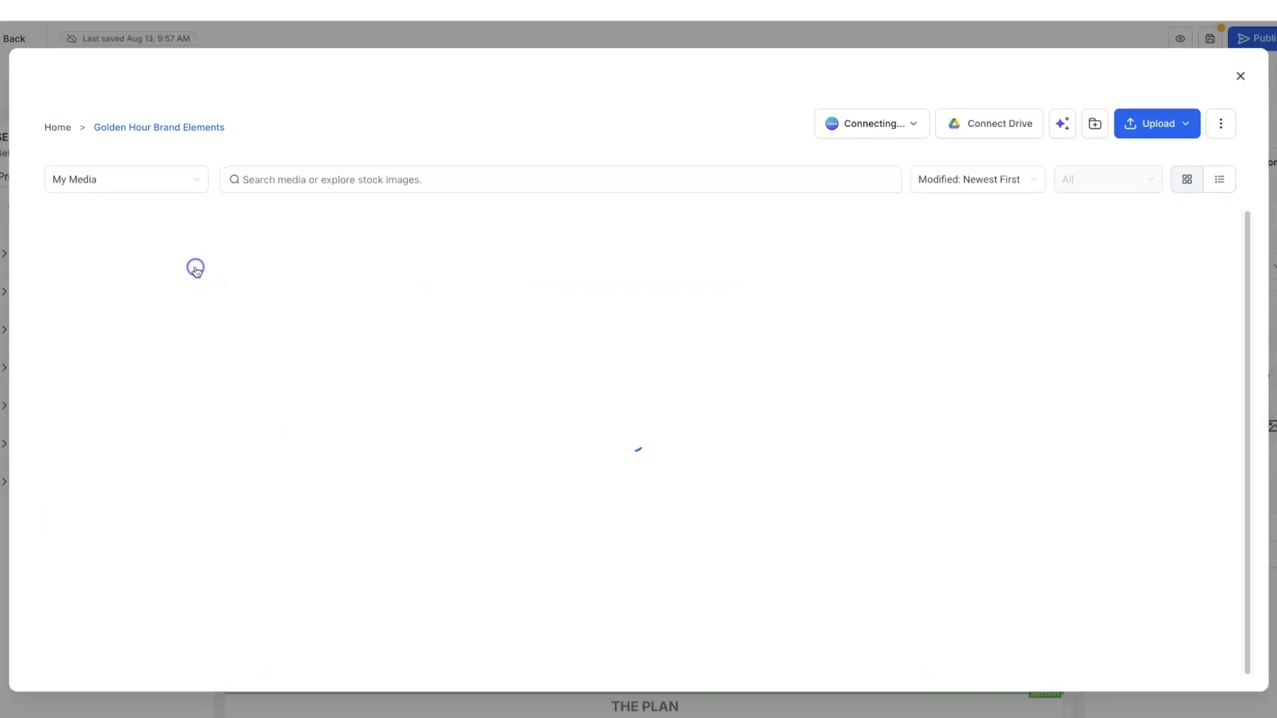
scroll(465, 384, down, 4)
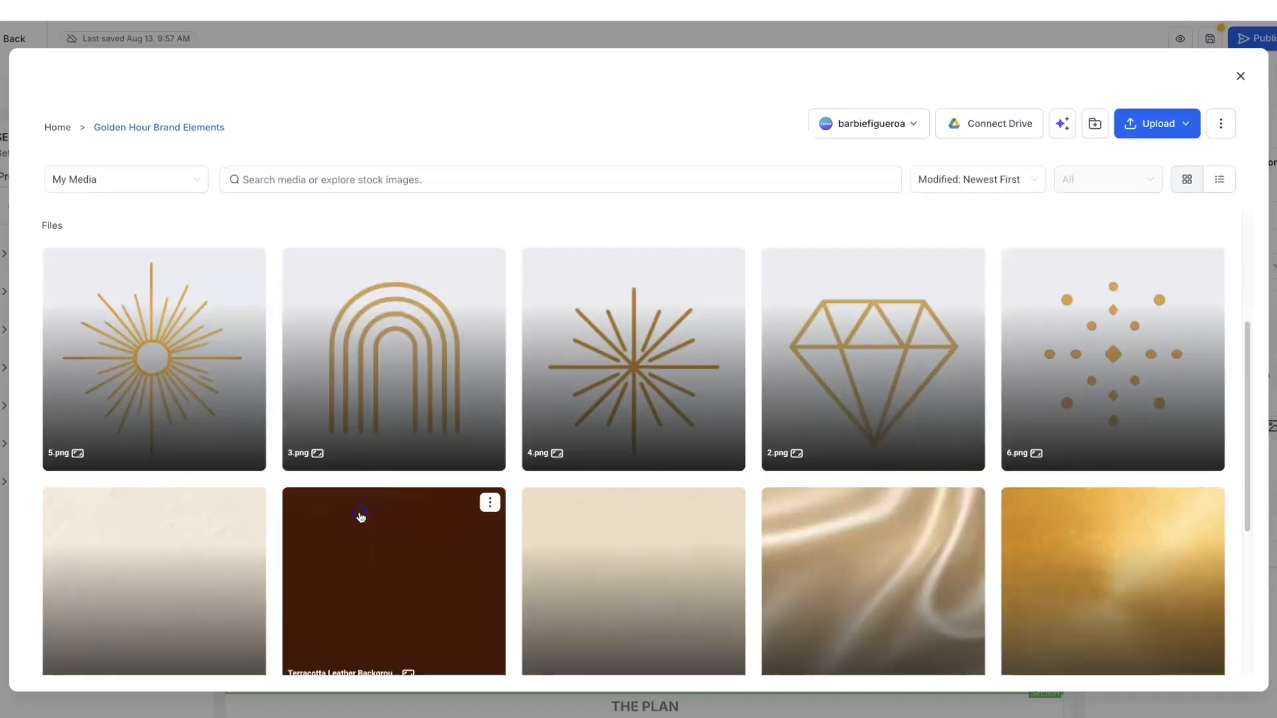
click(360, 516)
click(1211, 670)
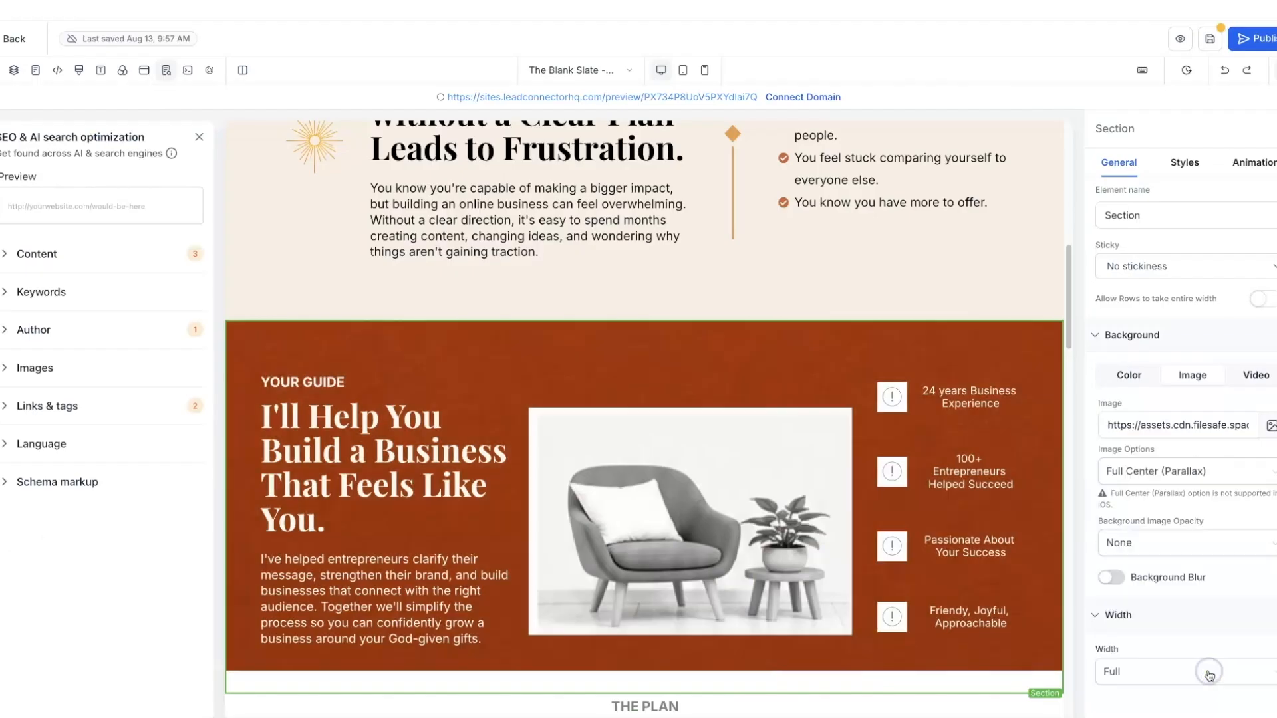
- Select the I'll Help You headline in the Your Guide section
scroll(590, 346, up, 6)
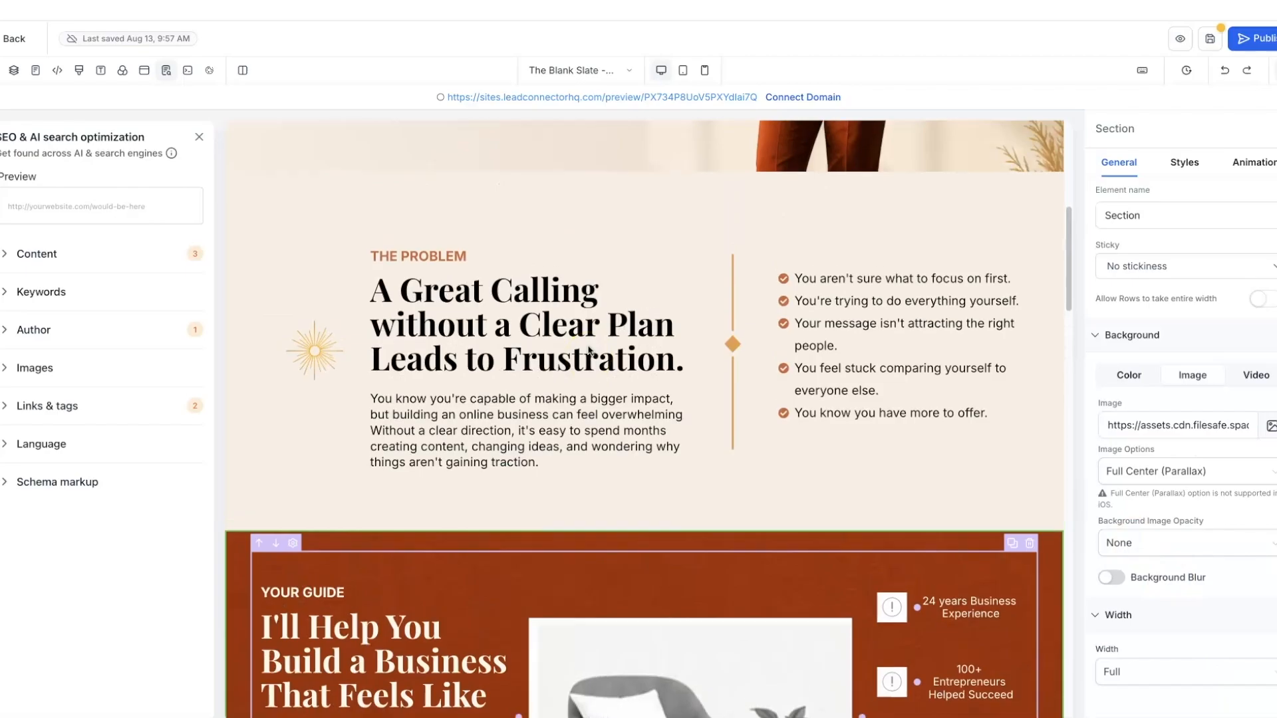
scroll(588, 351, up, 3)
scroll(588, 350, down, 6)
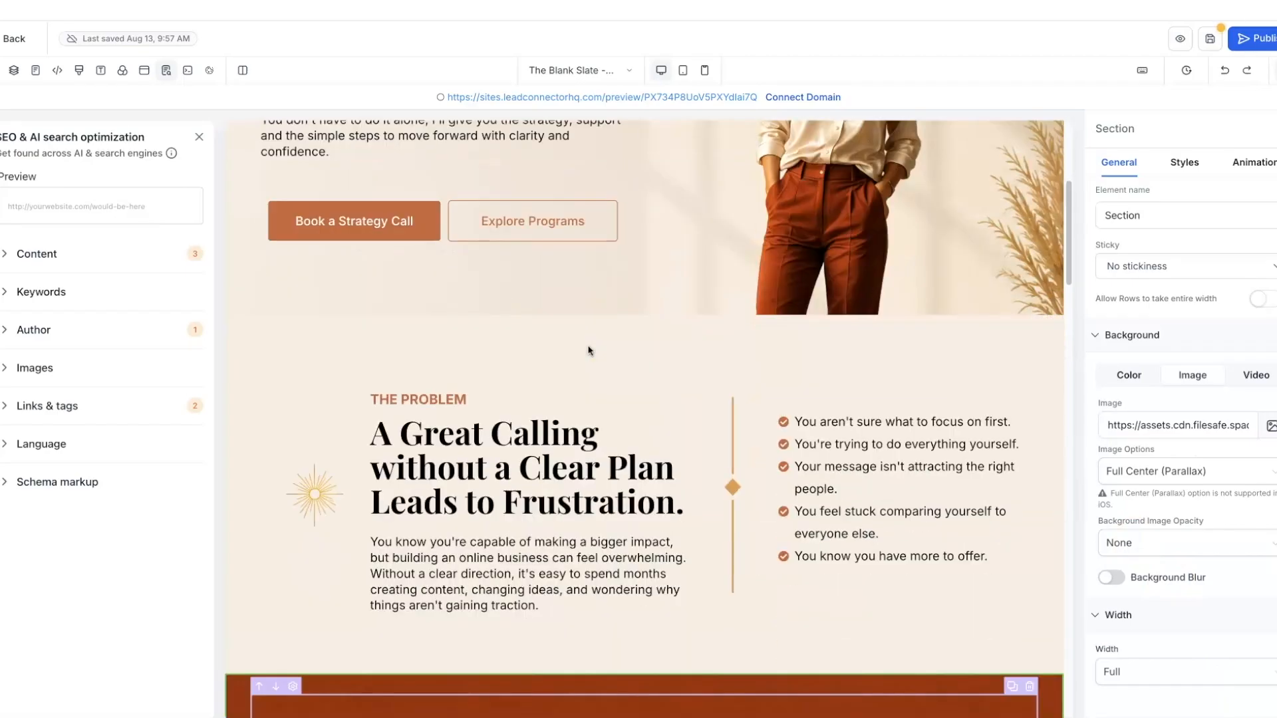
scroll(588, 350, down, 5)
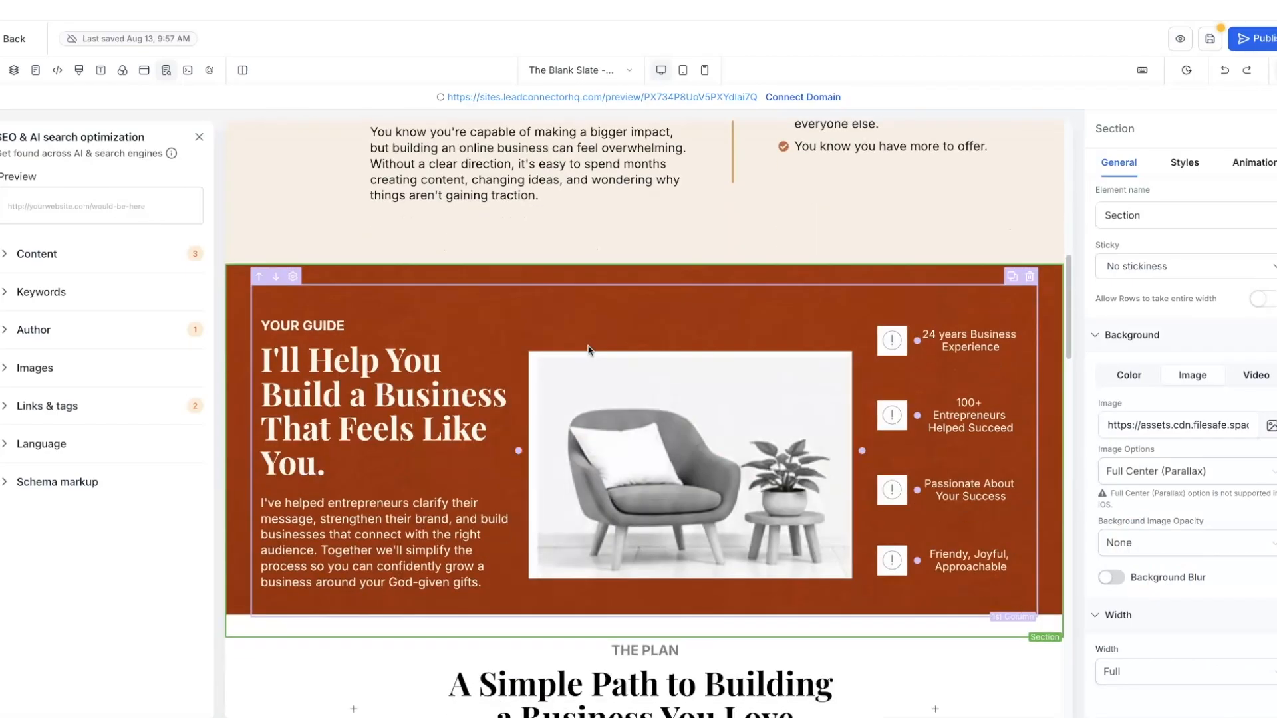
click(325, 328)
click(296, 389)
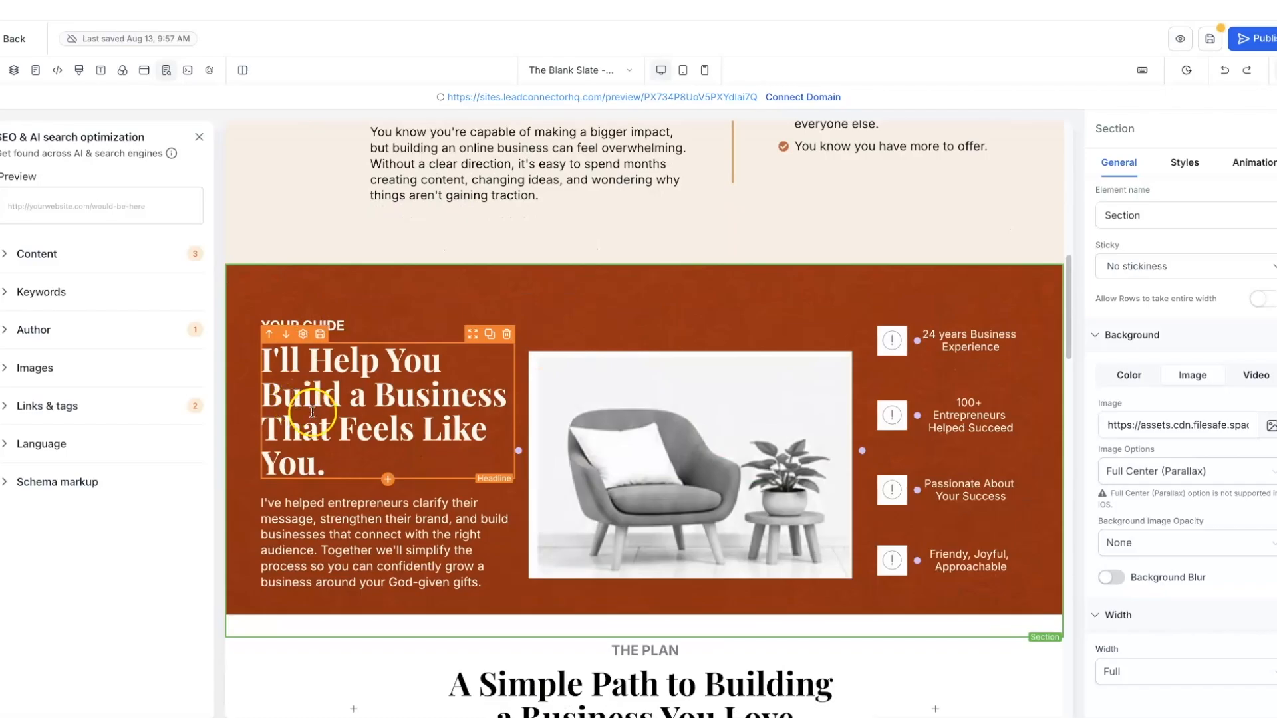
click(356, 388)
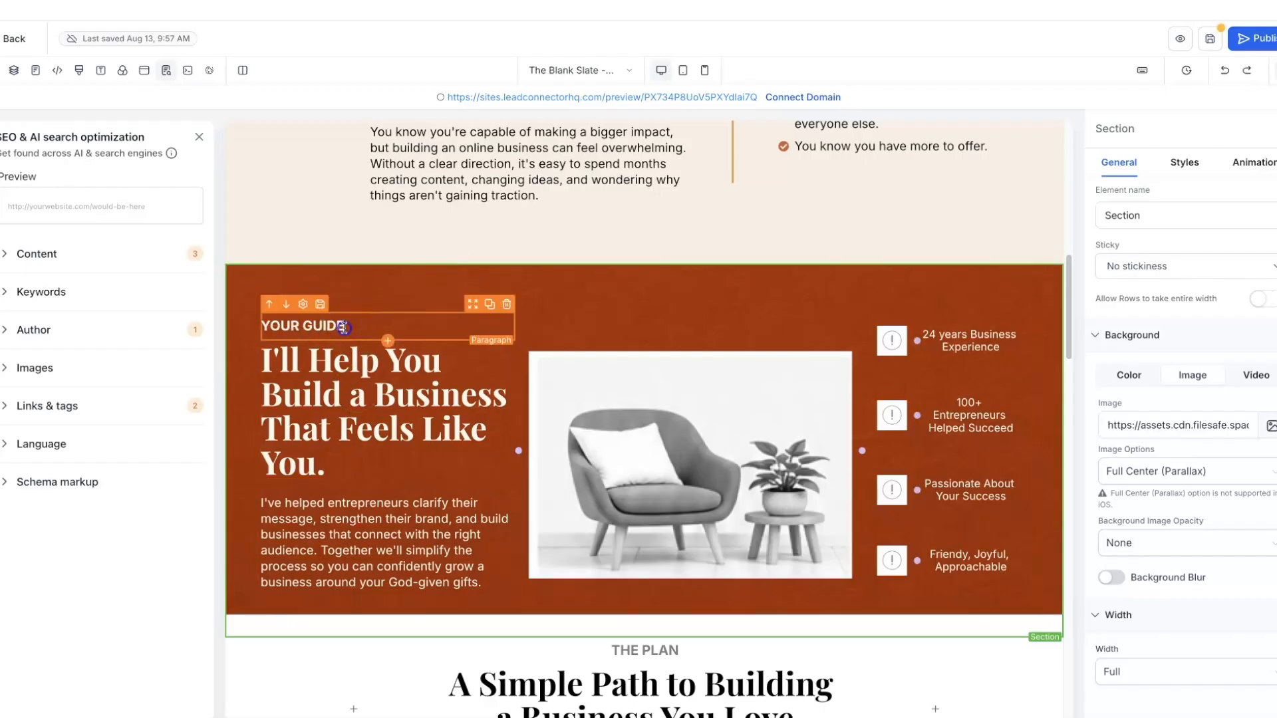
- Recolour the YOUR GUIDE label text with the Wheat brand colour #d89a3c
click(269, 330)
drag(263, 327, 346, 321)
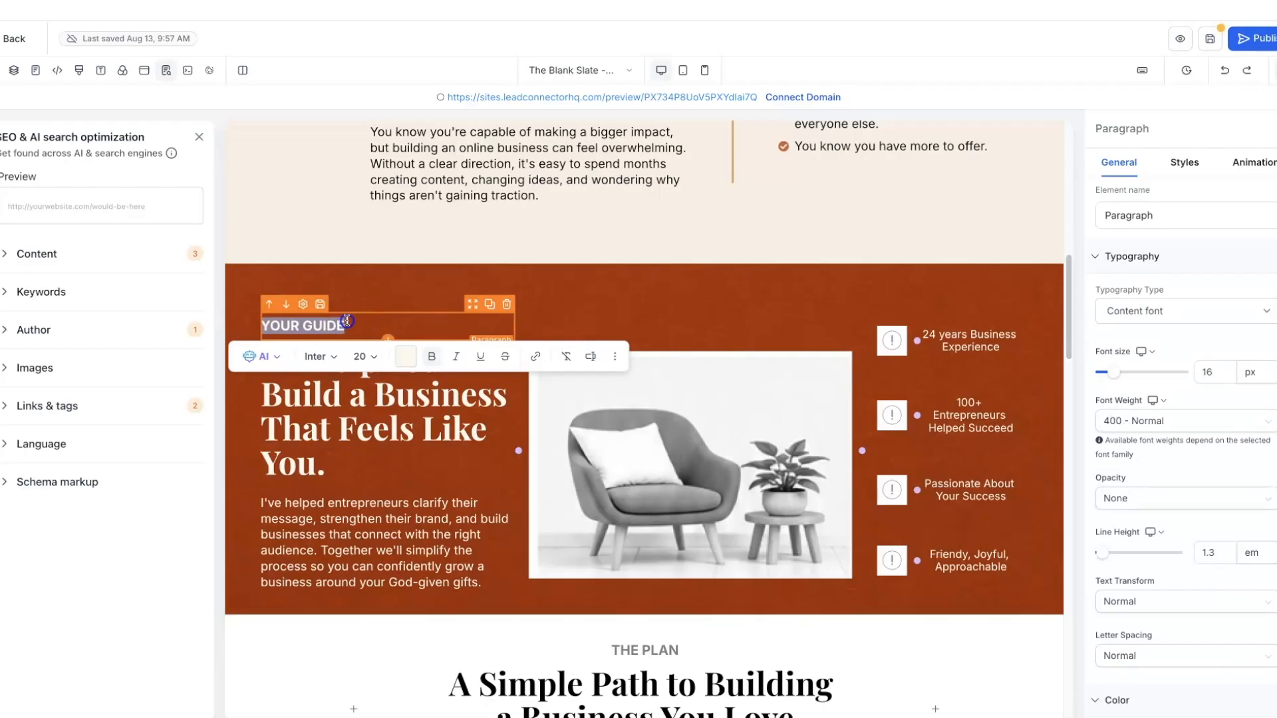
click(405, 356)
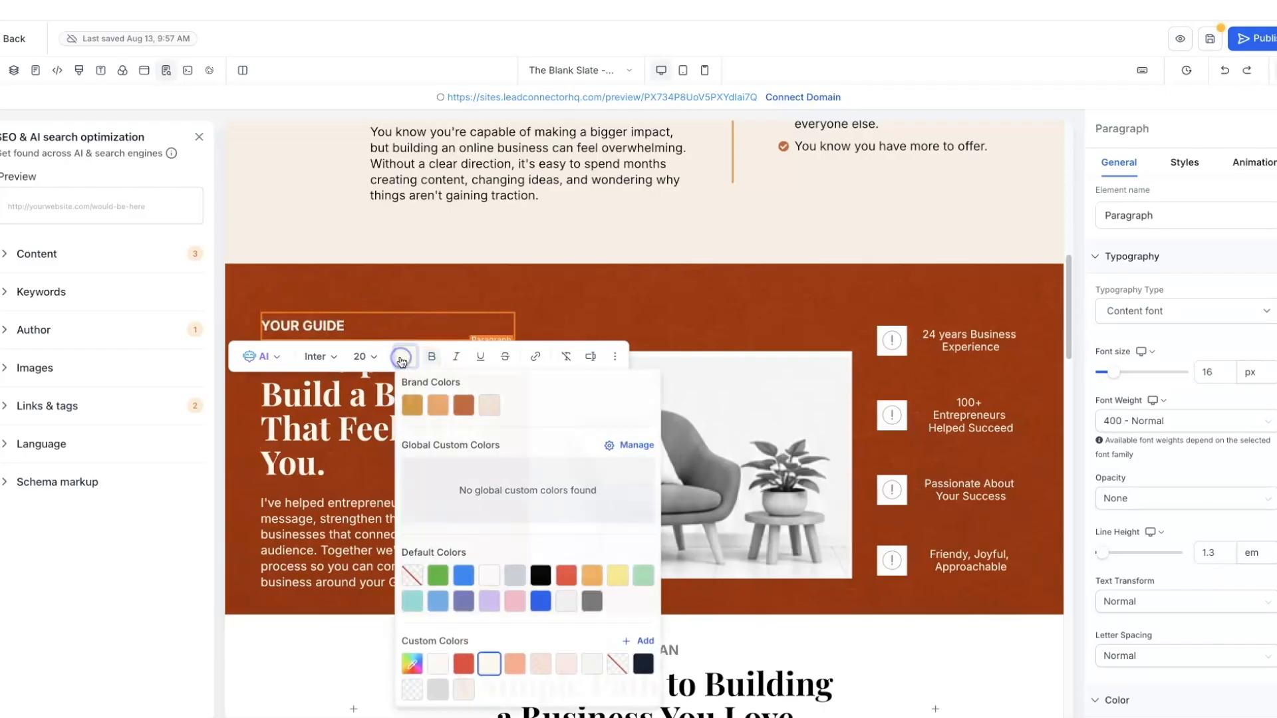
click(414, 405)
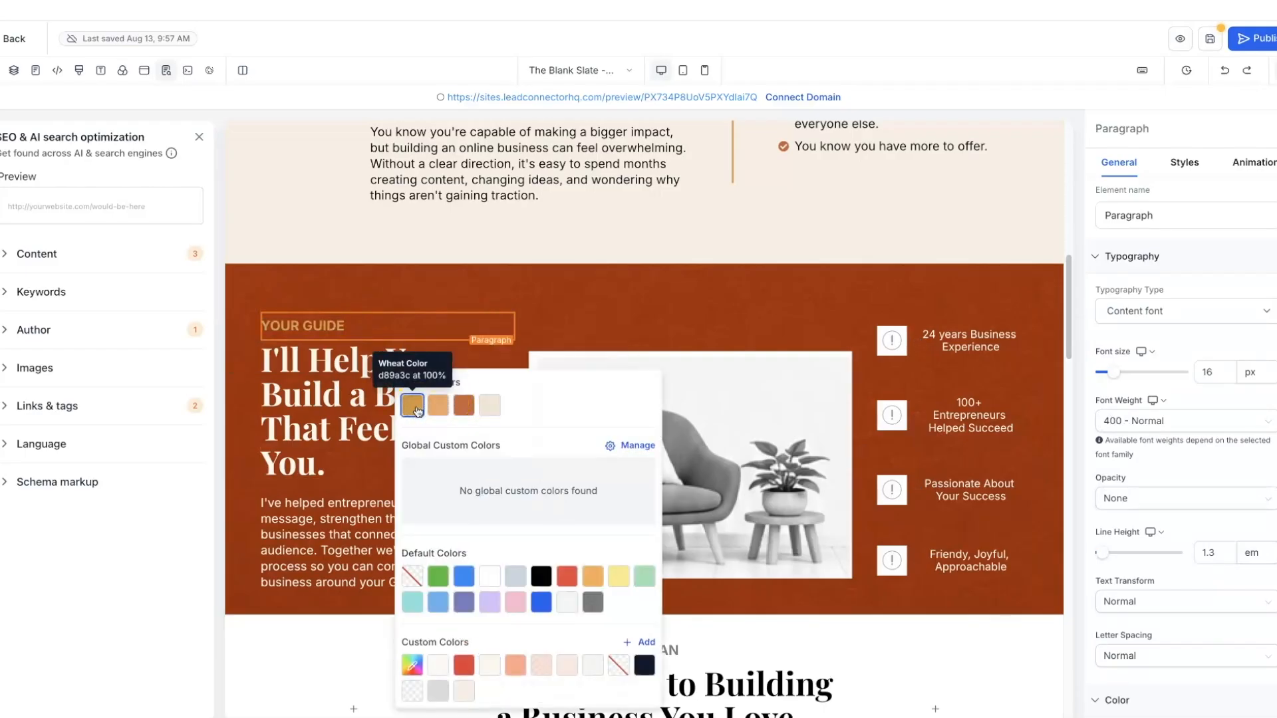
click(319, 421)
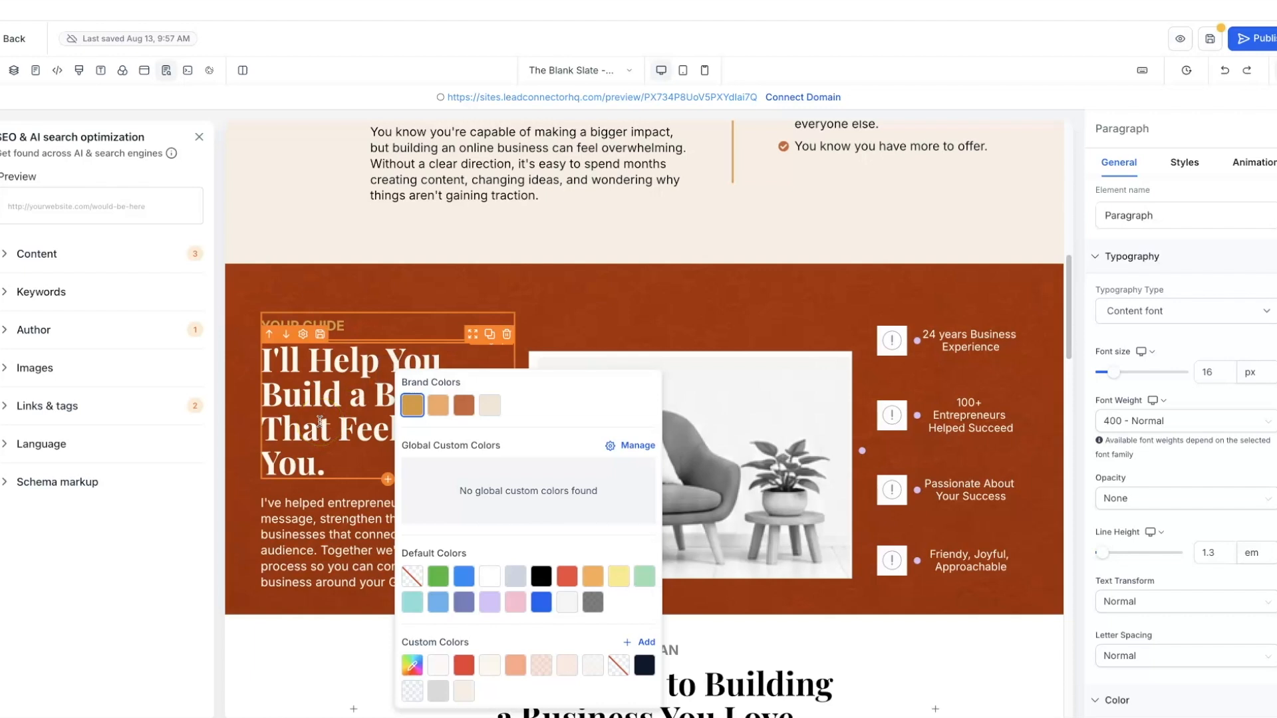
click(638, 383)
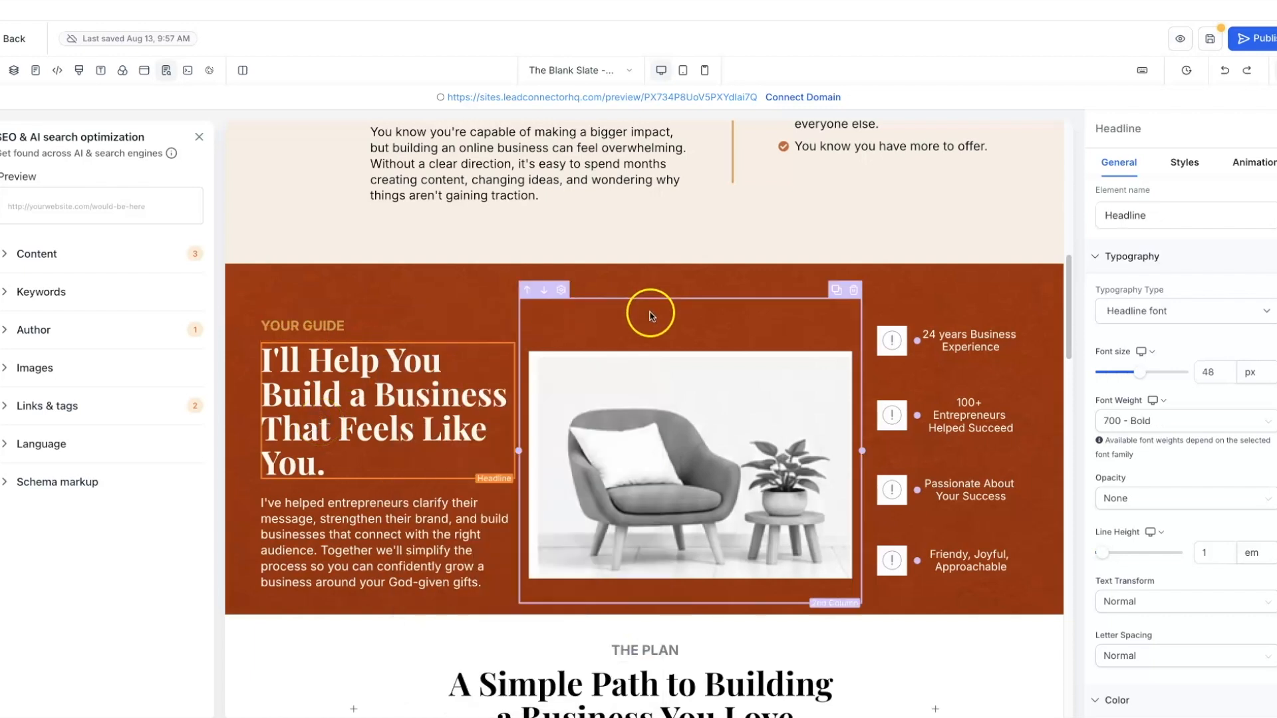
- Replace the chair image with the woman's photo 1.png from Golden Hour Brand Elements
click(638, 383)
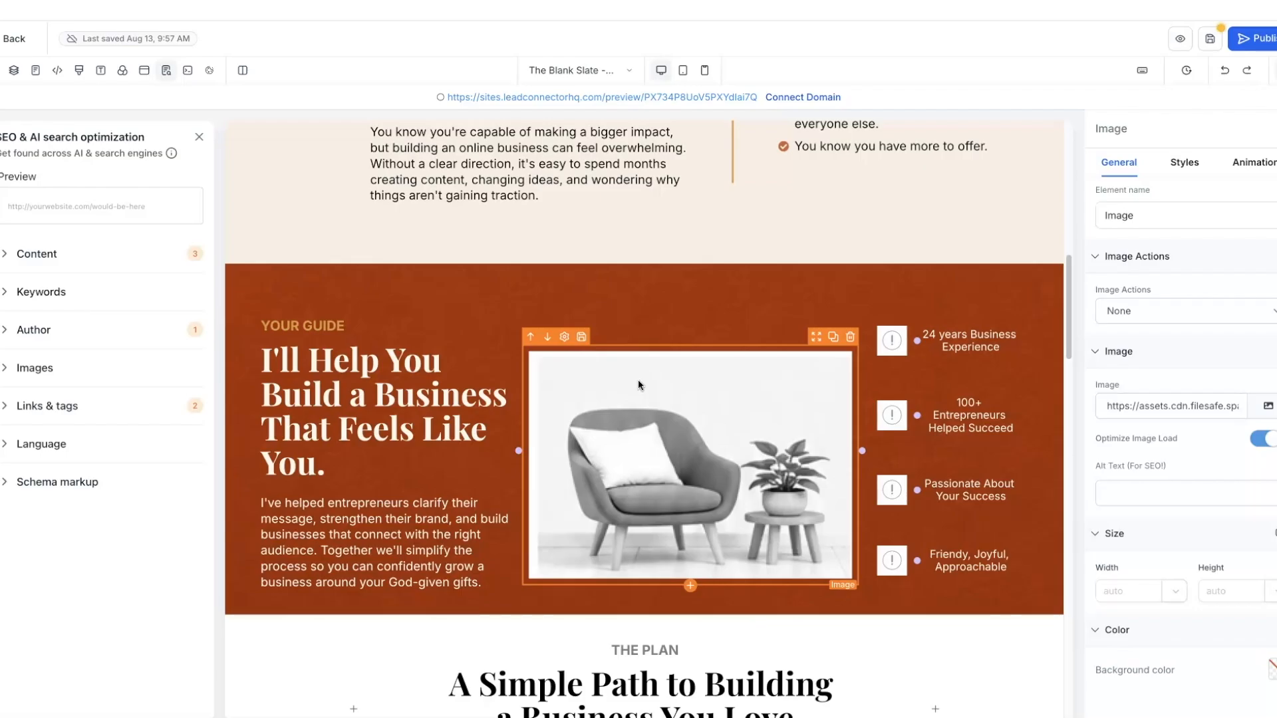
click(629, 393)
click(1268, 406)
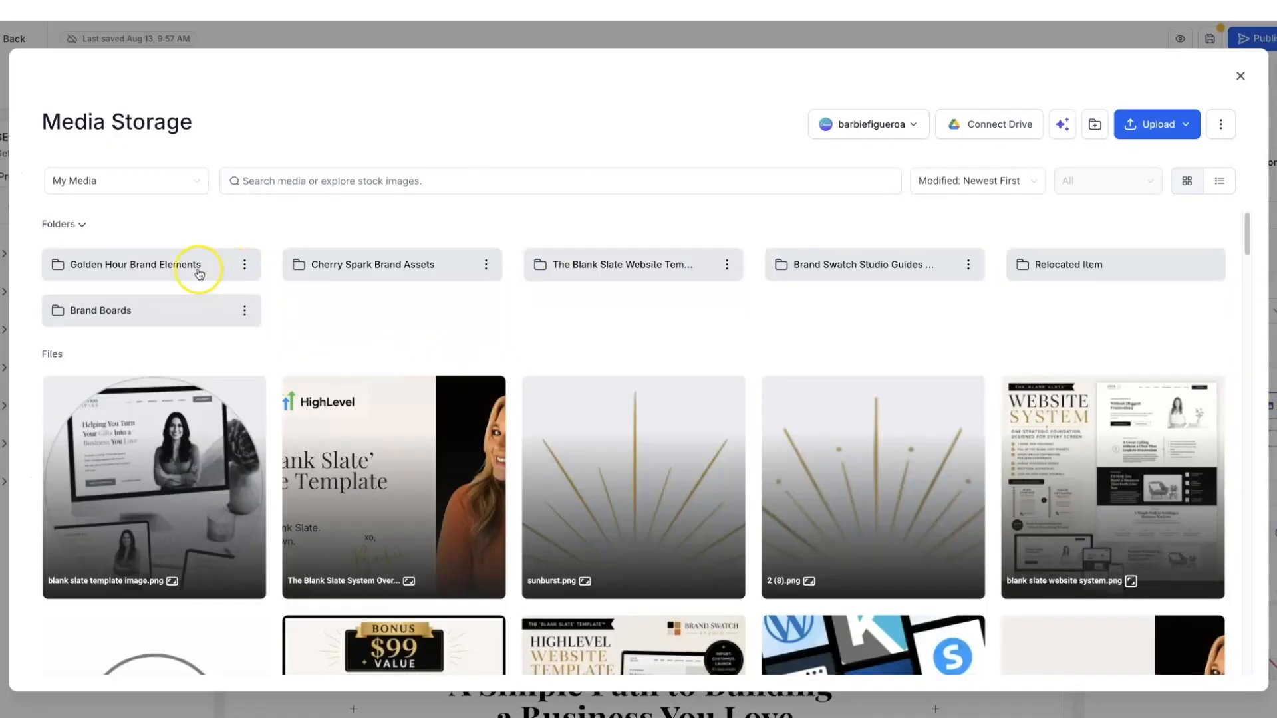
click(185, 264)
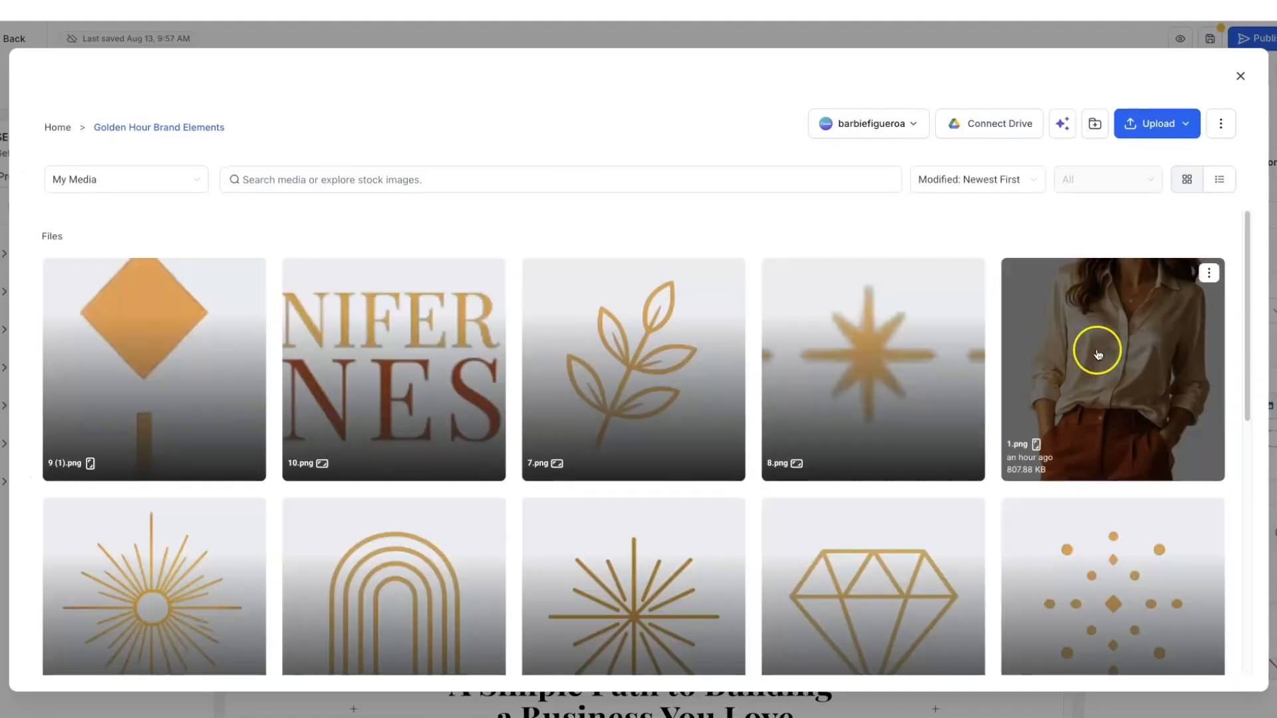
click(1097, 354)
click(1196, 669)
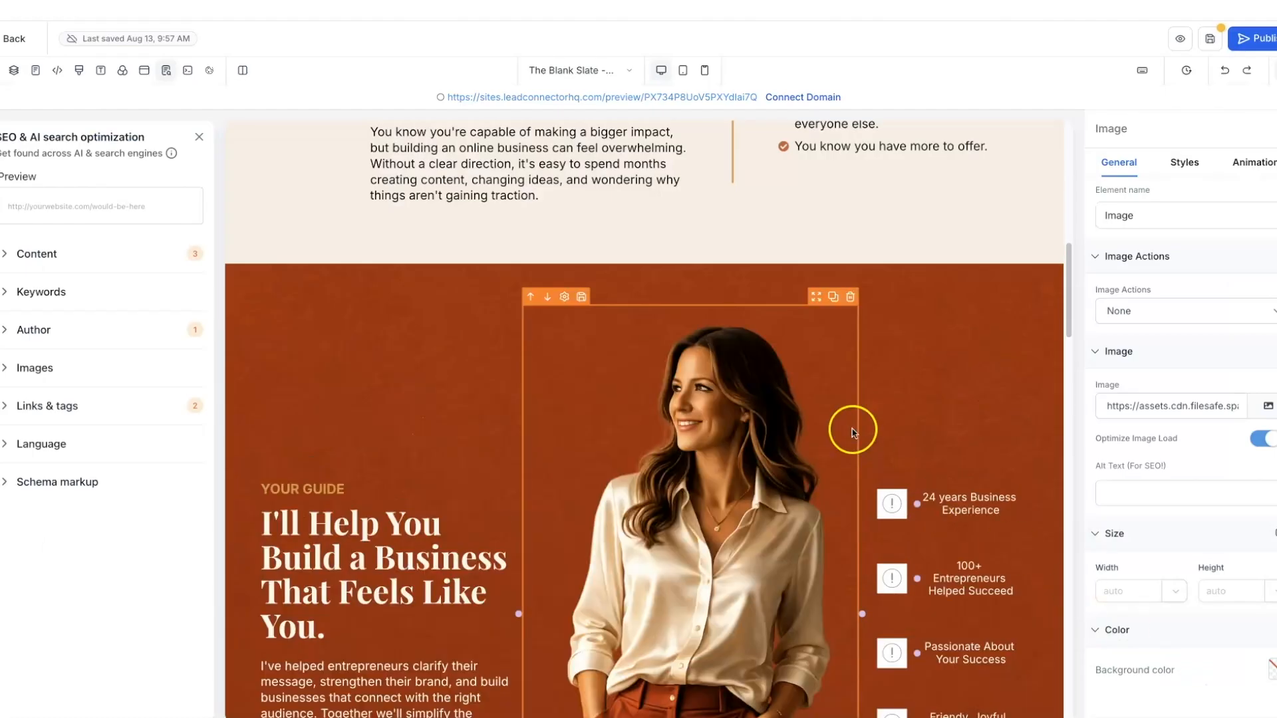
- Set the photo's Size Width to 200 px
click(1137, 594)
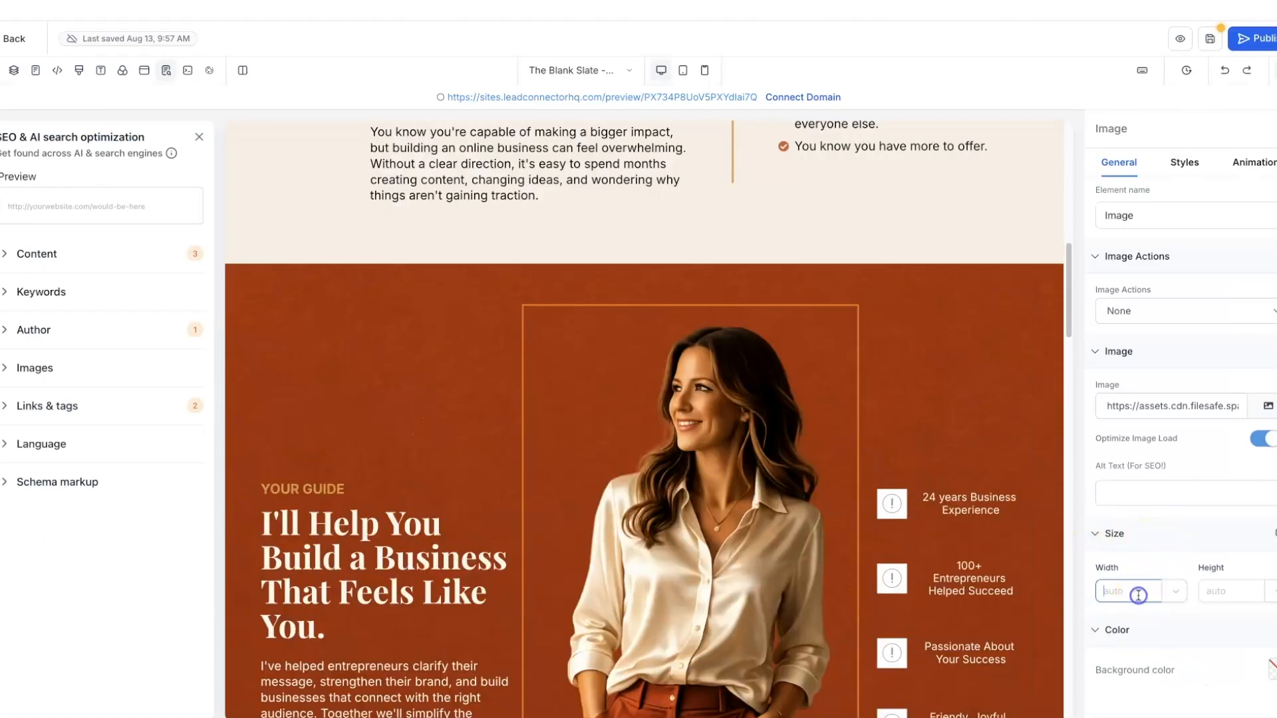
text(300)
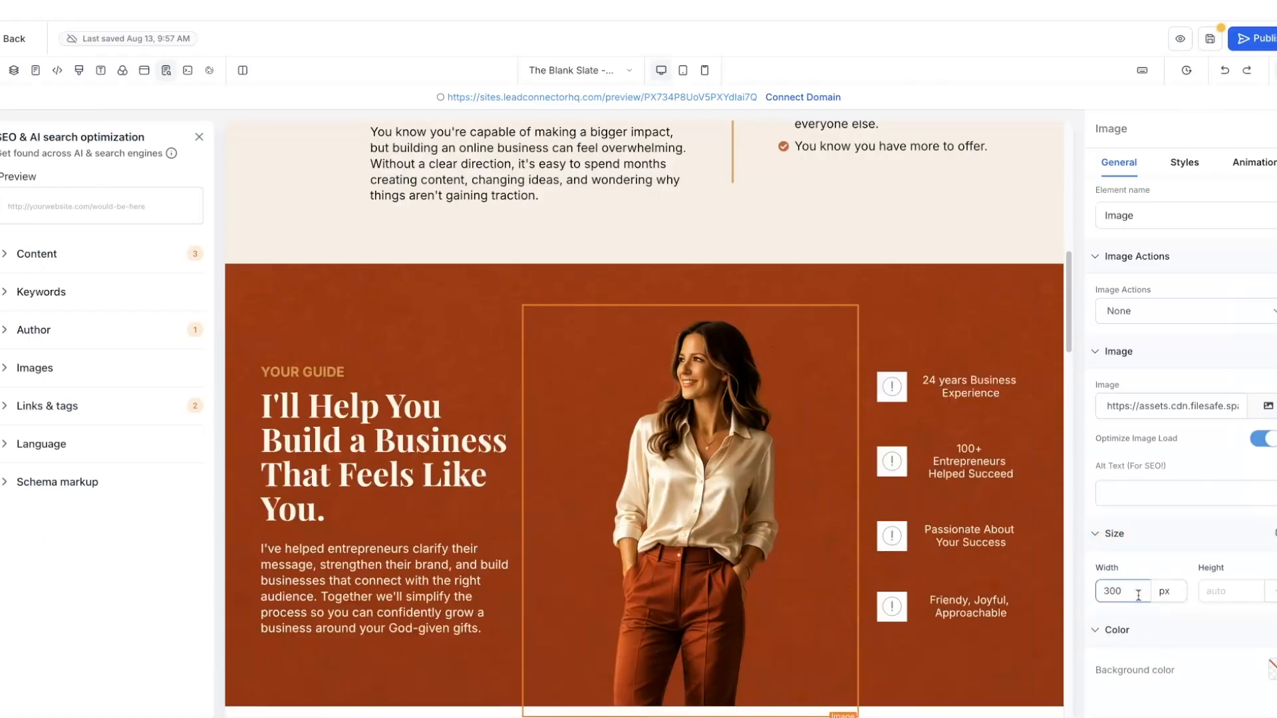
drag(1123, 592, 1099, 594)
text(200)
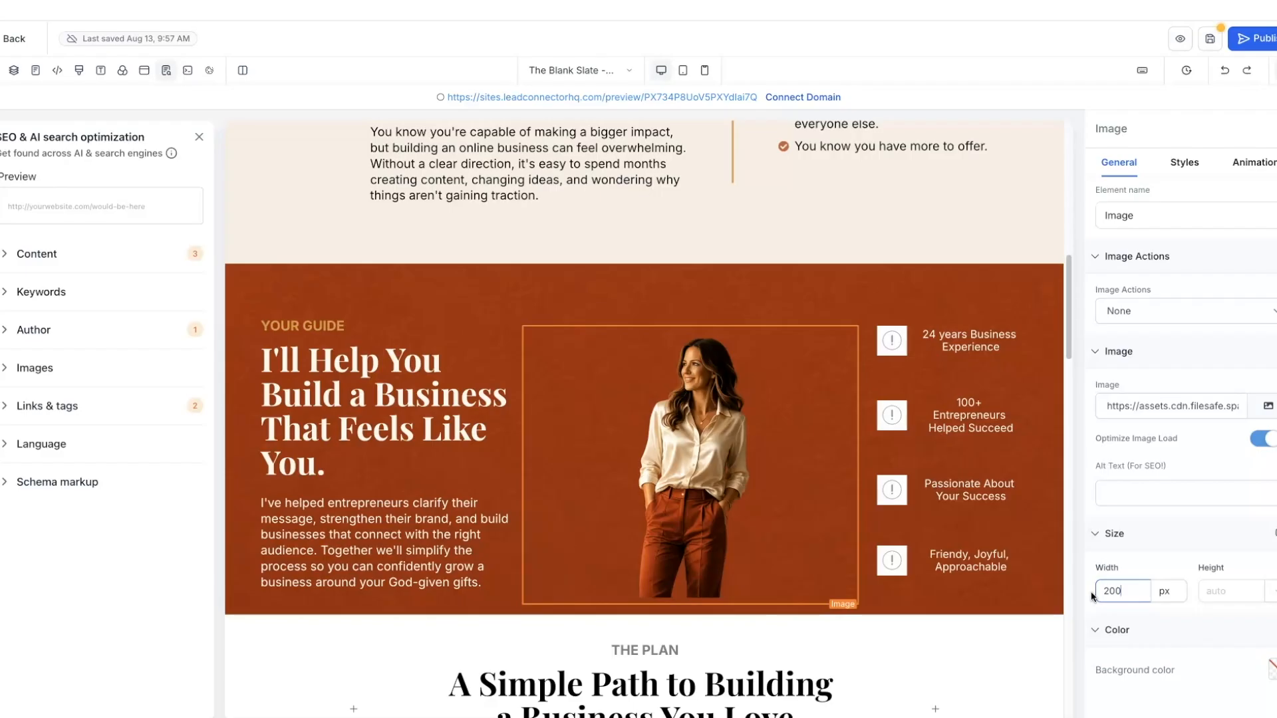
- Set the woman's photo bottom margin to -50 px in Margin & Padding
click(672, 441)
click(1184, 162)
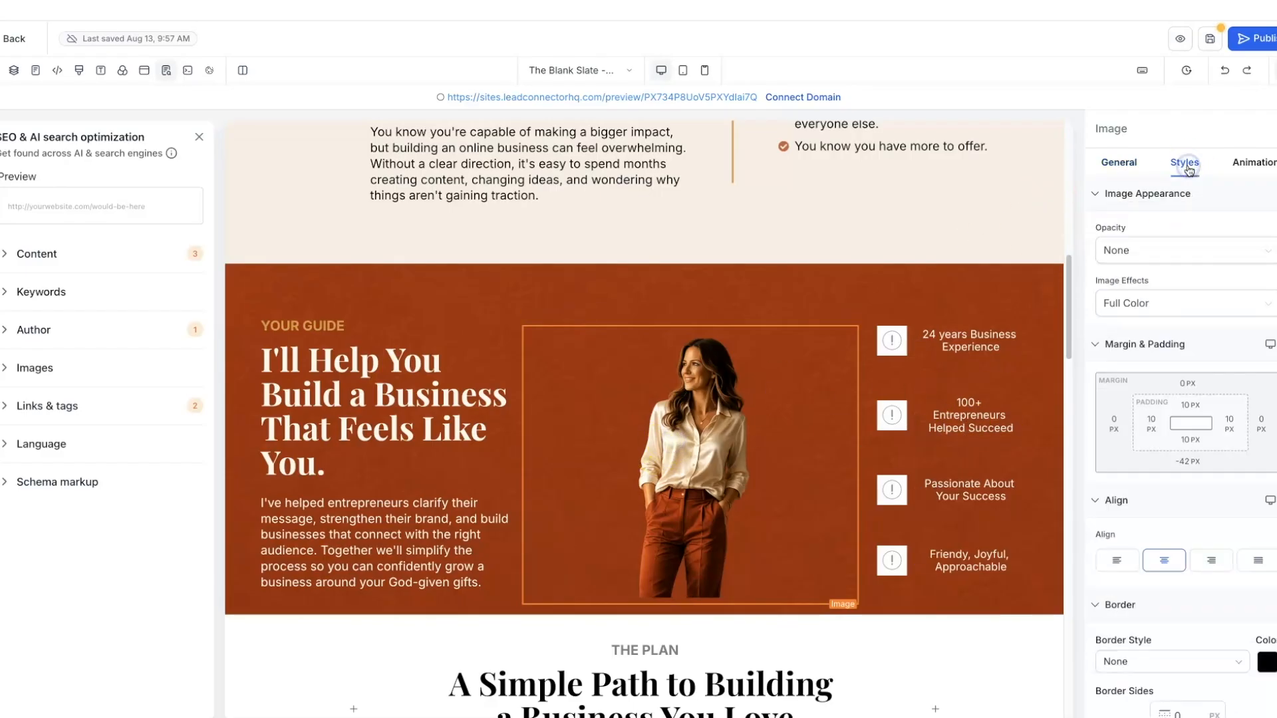
click(1187, 463)
click(1097, 496)
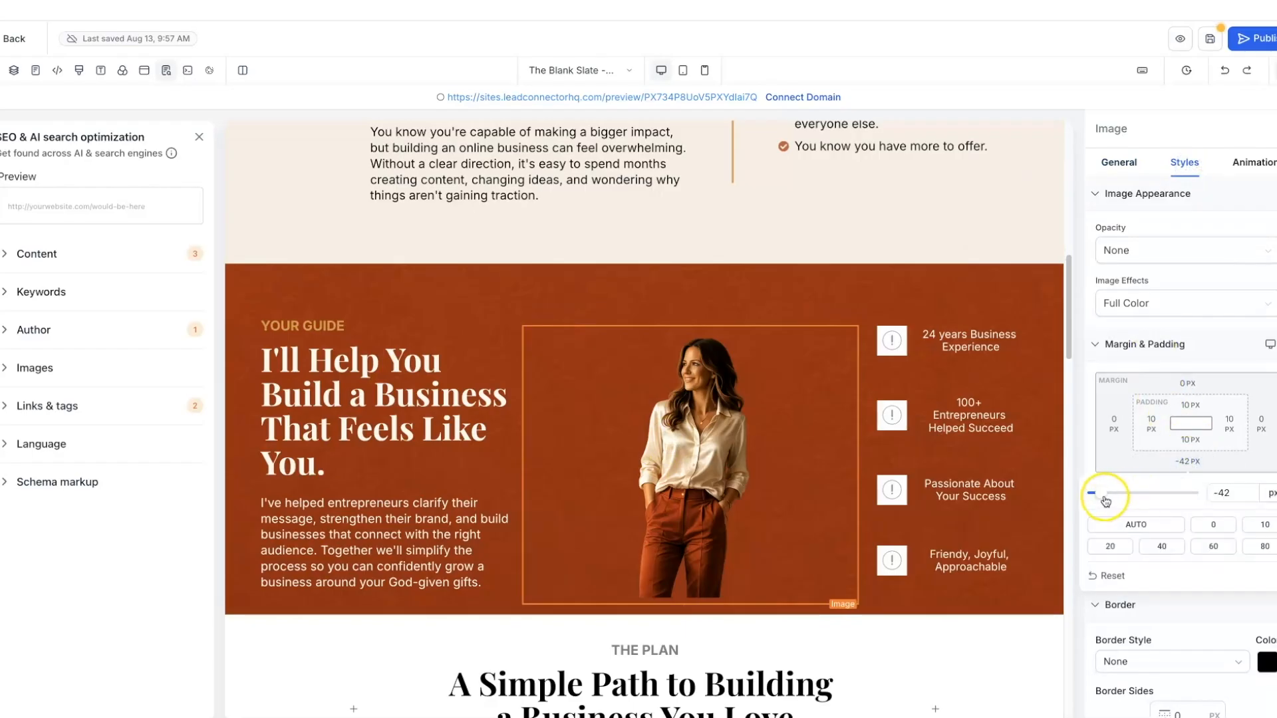
mouse_move(1098, 497)
mouse_down()
mouse_move(1082, 494)
mouse_move(1147, 492)
mouse_move(1083, 487)
mouse_up()
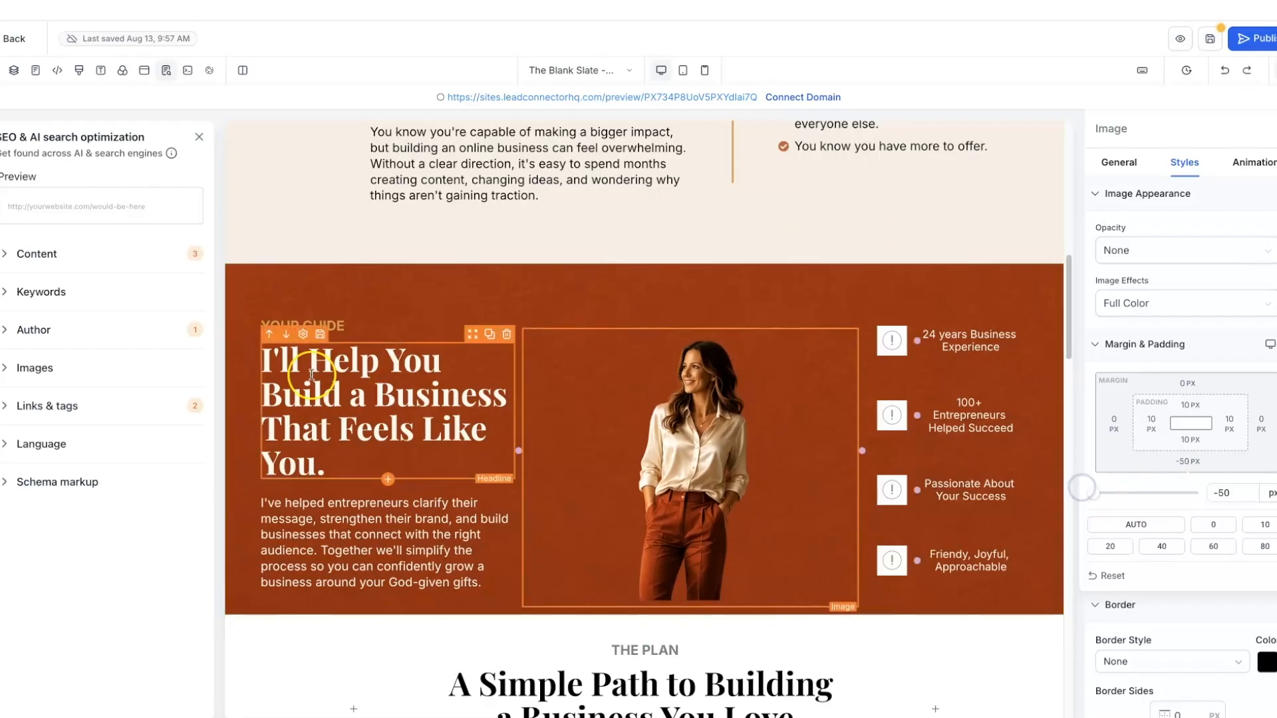
click(880, 267)
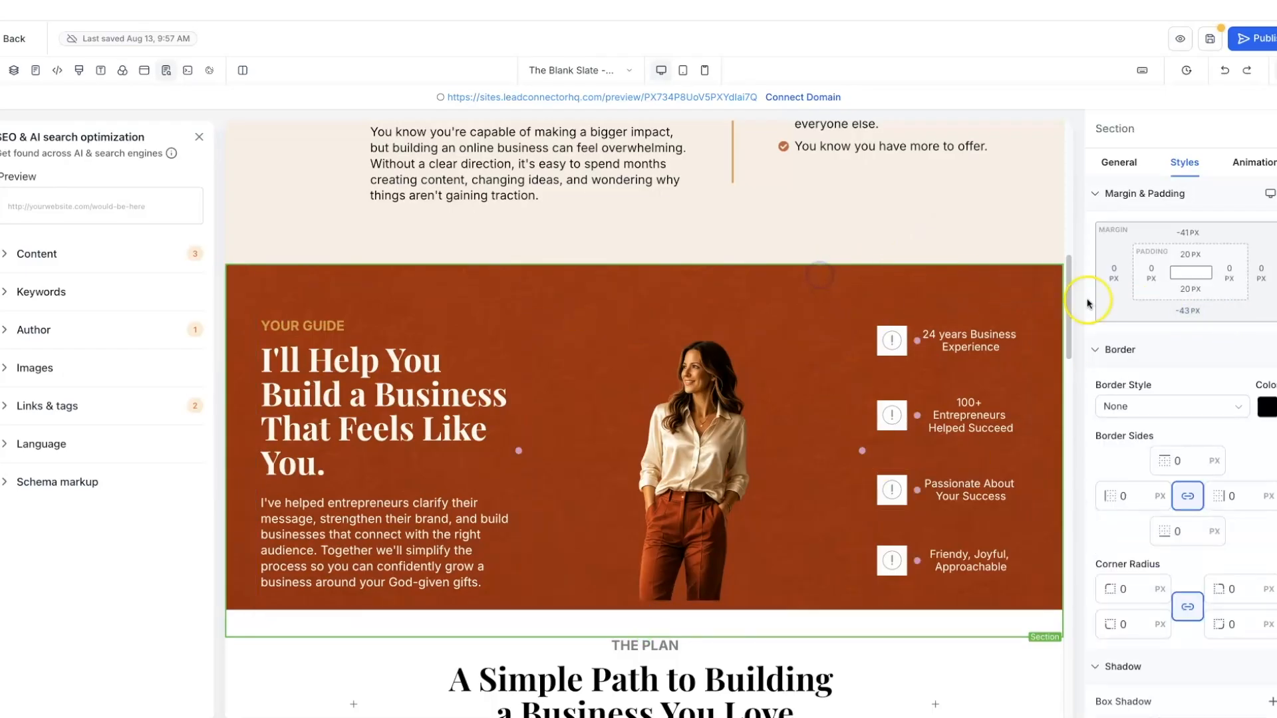
- Set the section's bottom margin to about -40 px
click(1198, 317)
click(1098, 342)
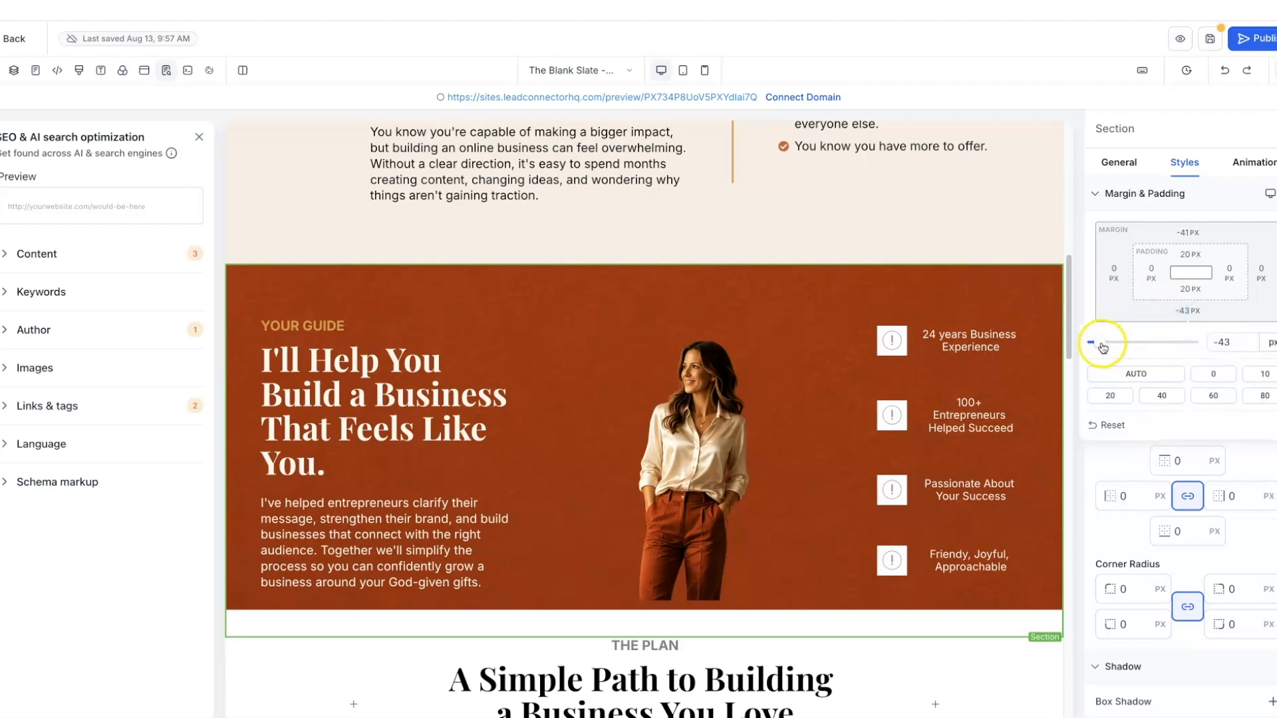
drag(1098, 347, 1085, 346)
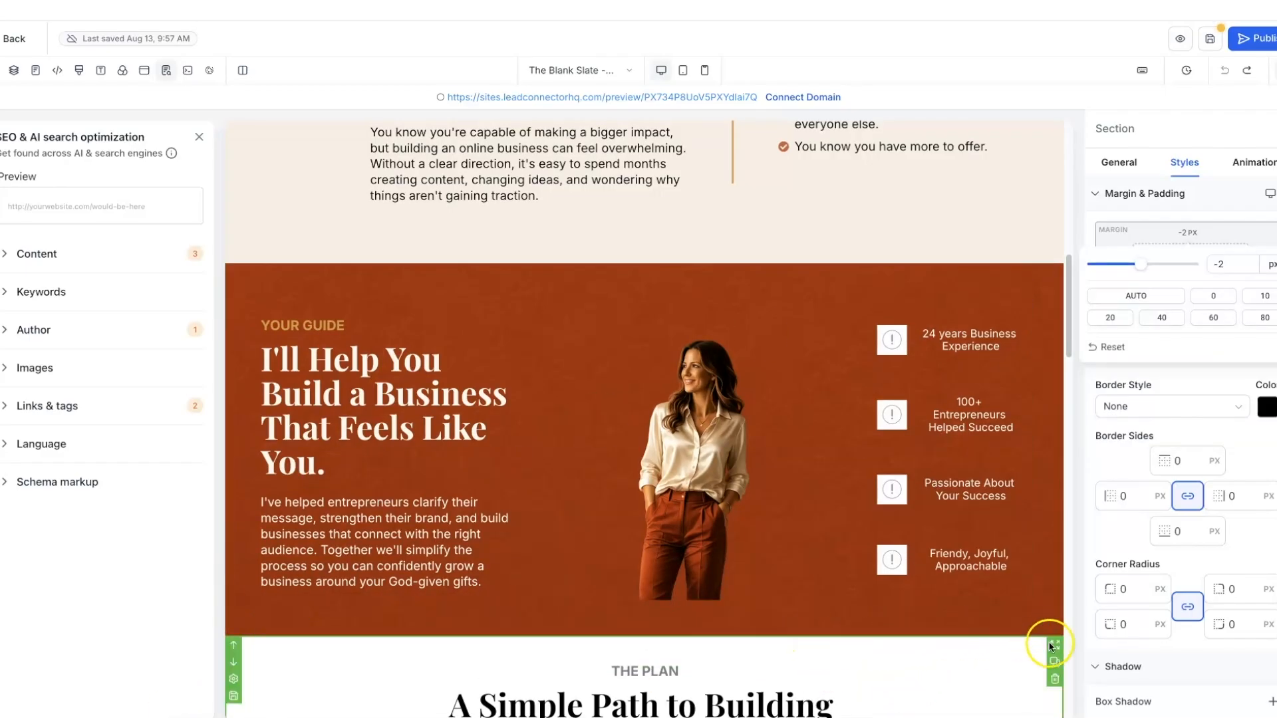
click(1047, 643)
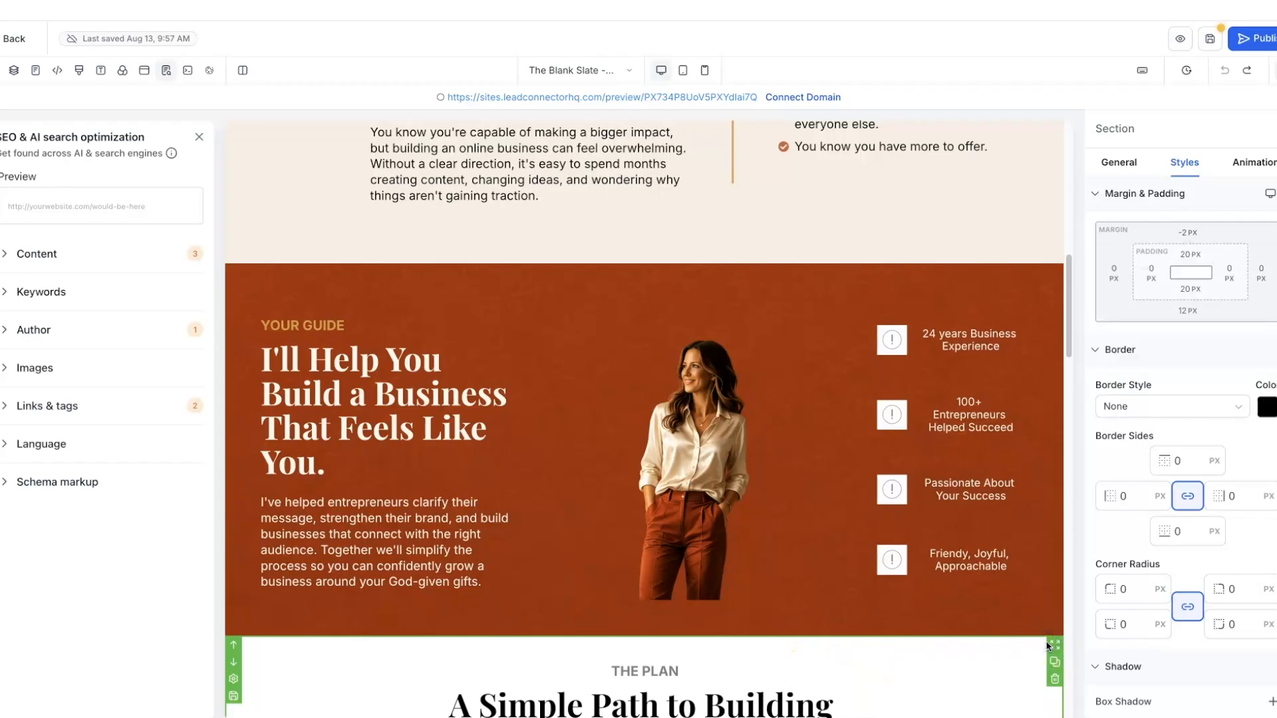
- Push the section's top margin from -2 px to about -14 px
click(1188, 233)
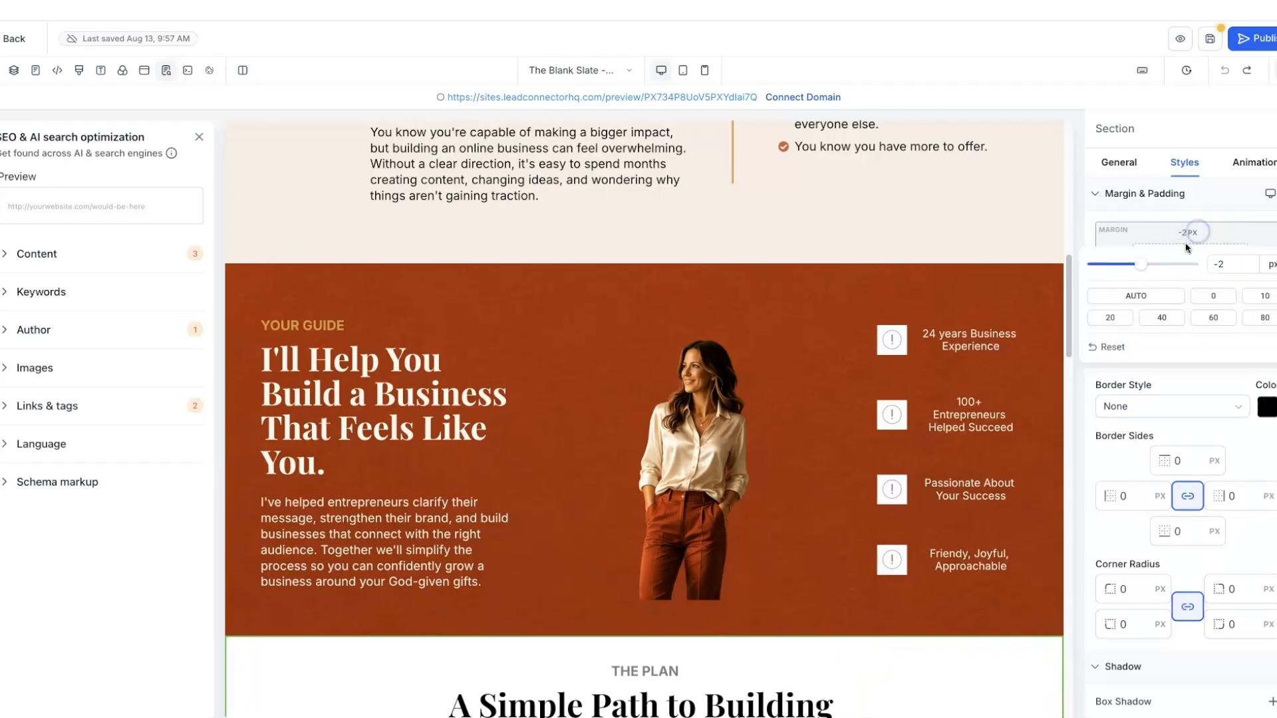
drag(1140, 265, 1075, 266)
click(706, 472)
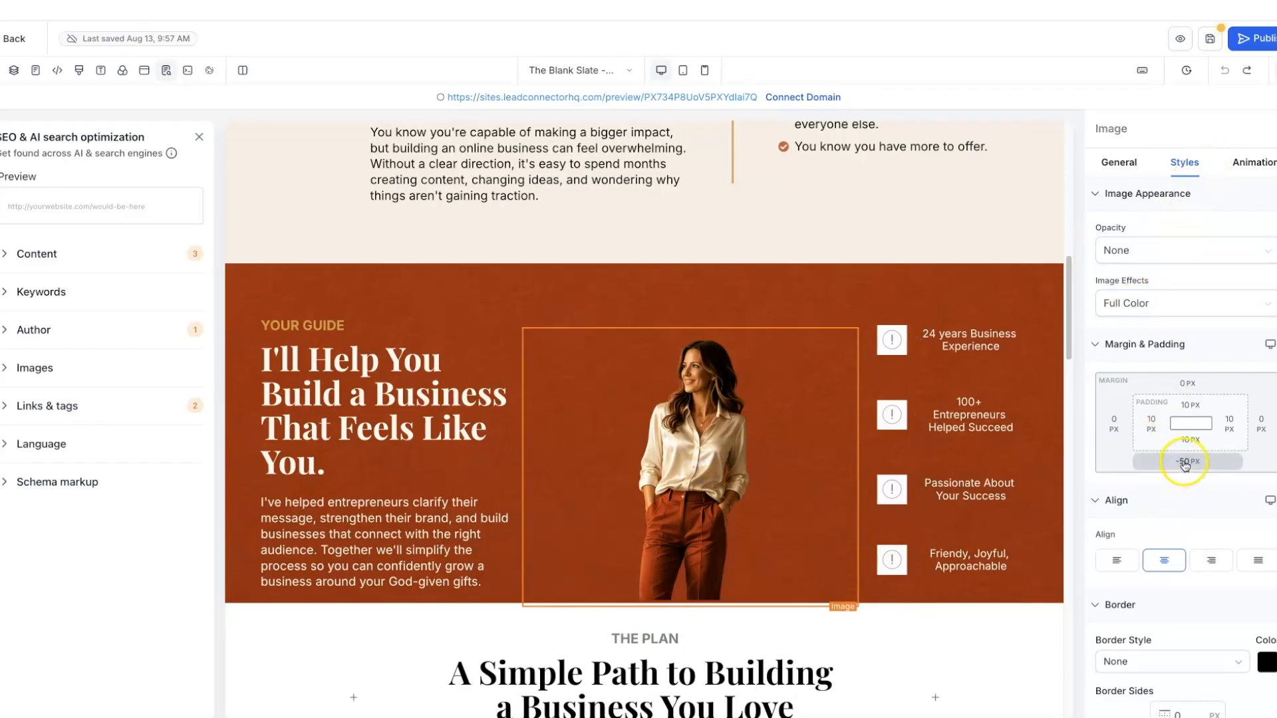
- Set the woman's photo bottom margin to -60 px, then reselect the guide section
click(1184, 462)
click(1222, 492)
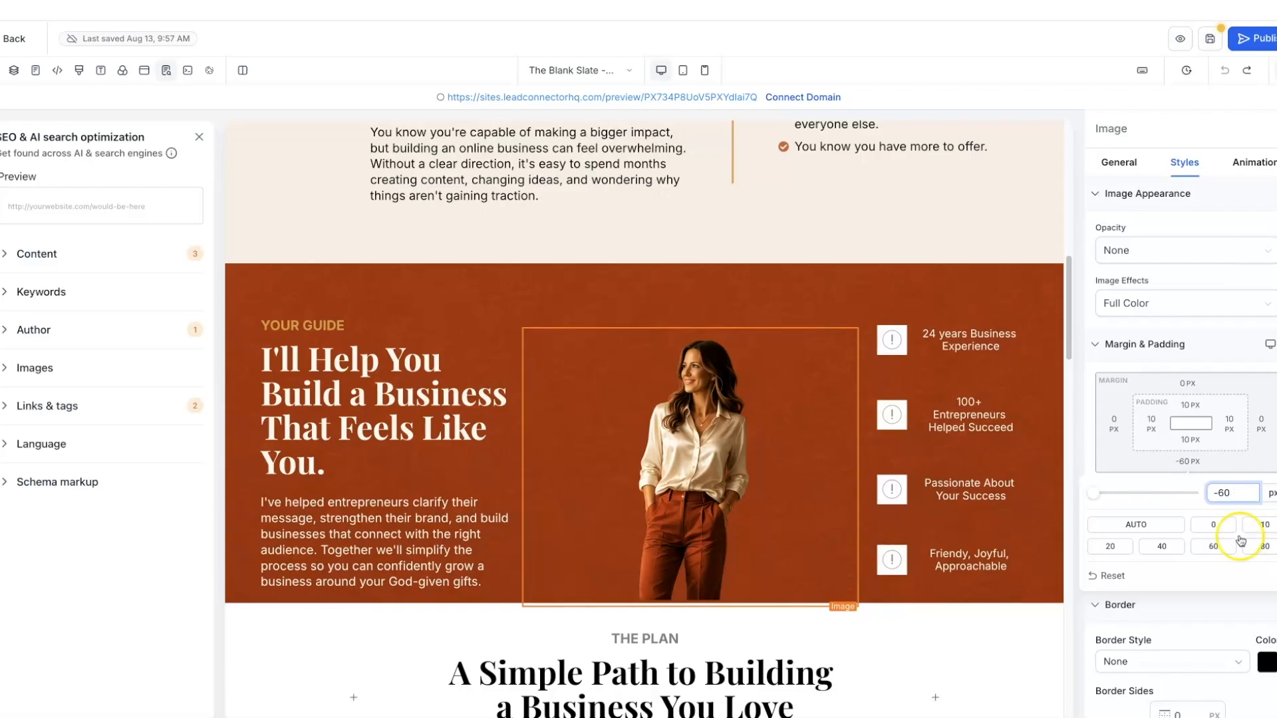
click(1082, 524)
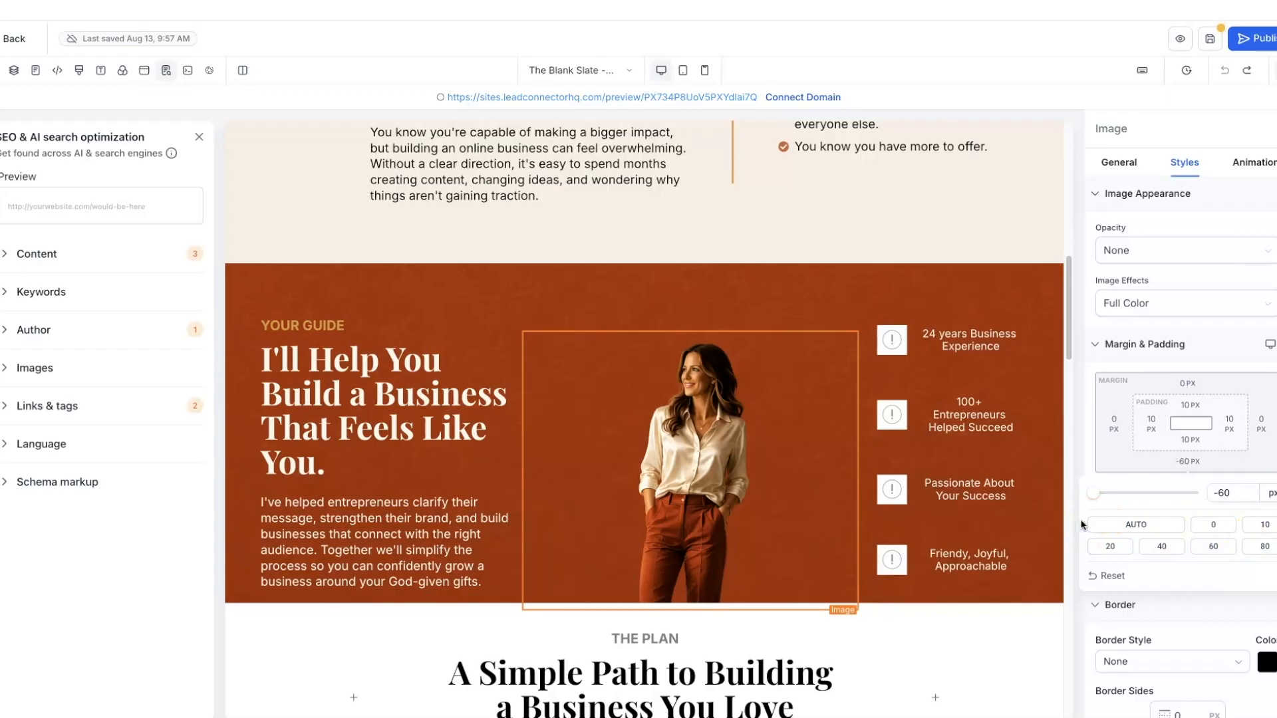
click(954, 257)
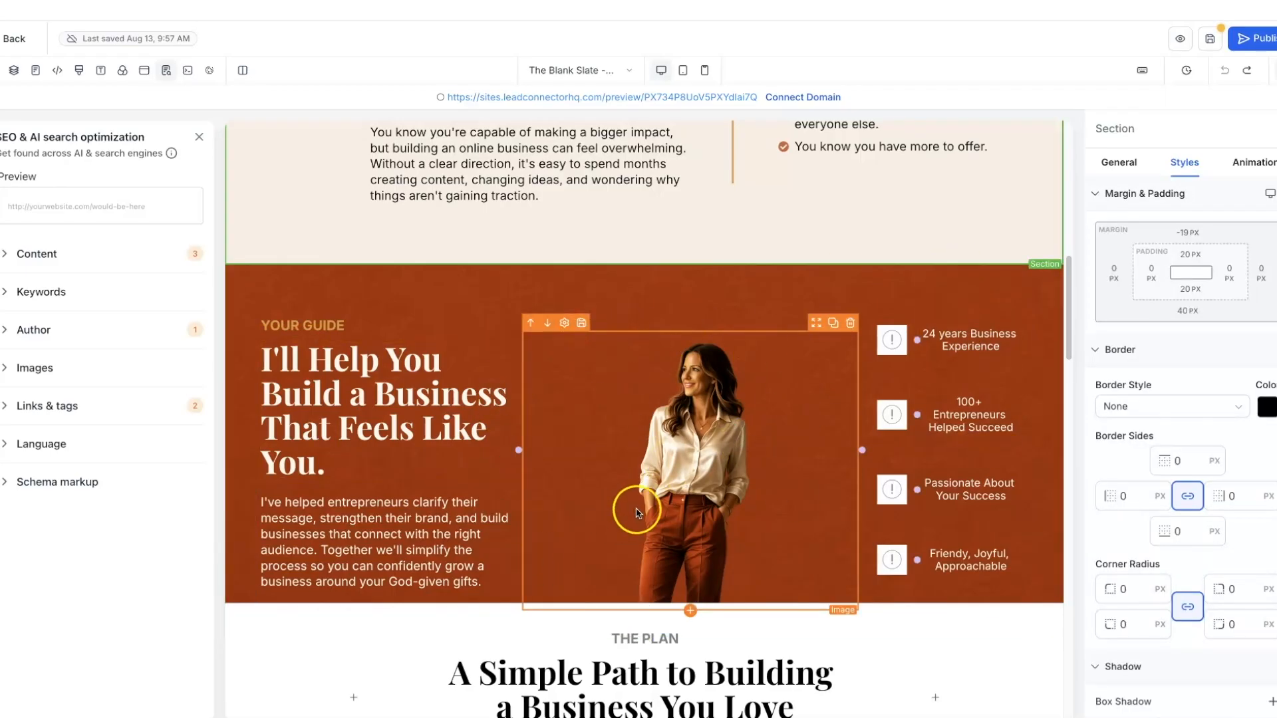
- Put the sunburst 5.png from Golden Hour Brand Elements into the first feature icon
click(890, 340)
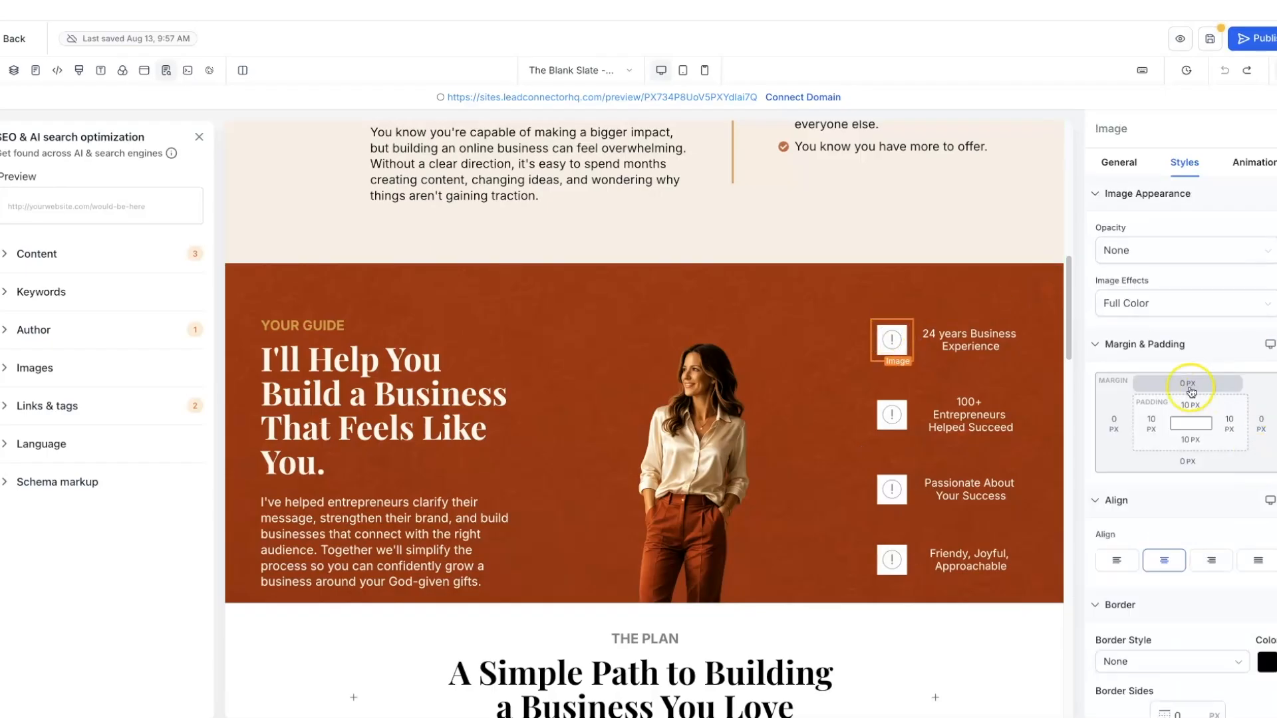
click(1132, 173)
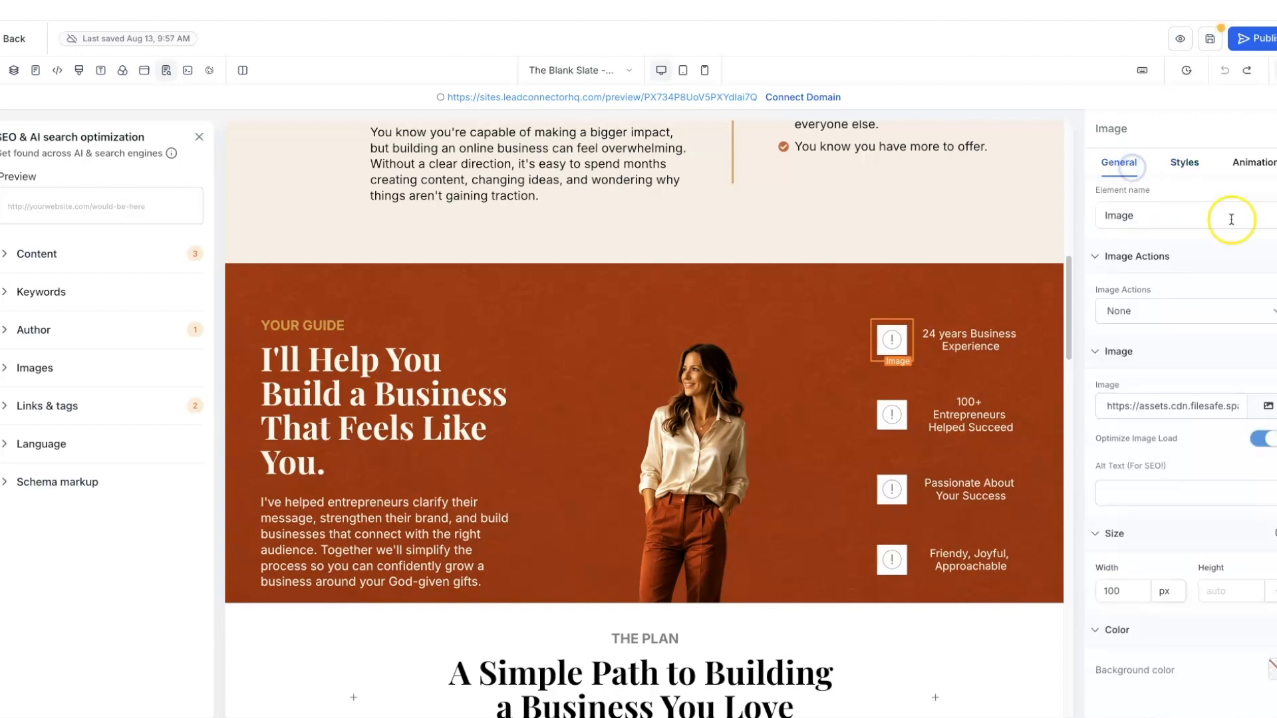
click(1268, 408)
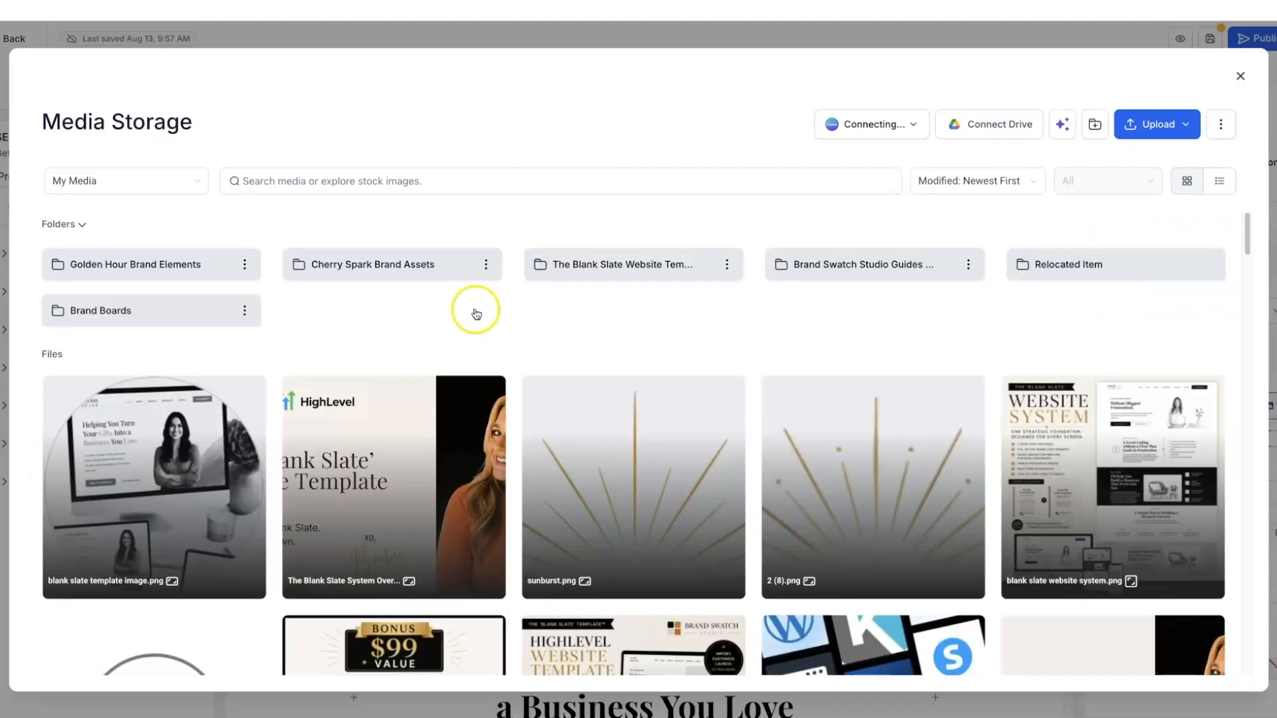
click(141, 270)
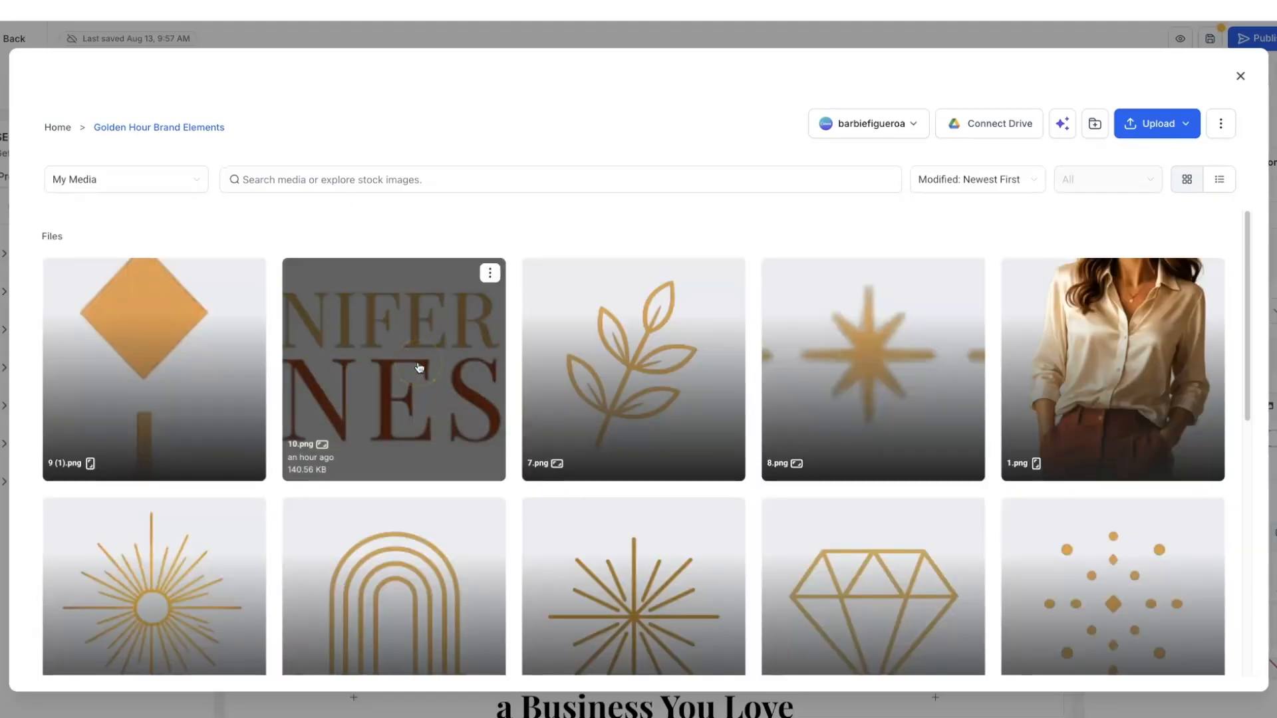
scroll(419, 368, down, 1)
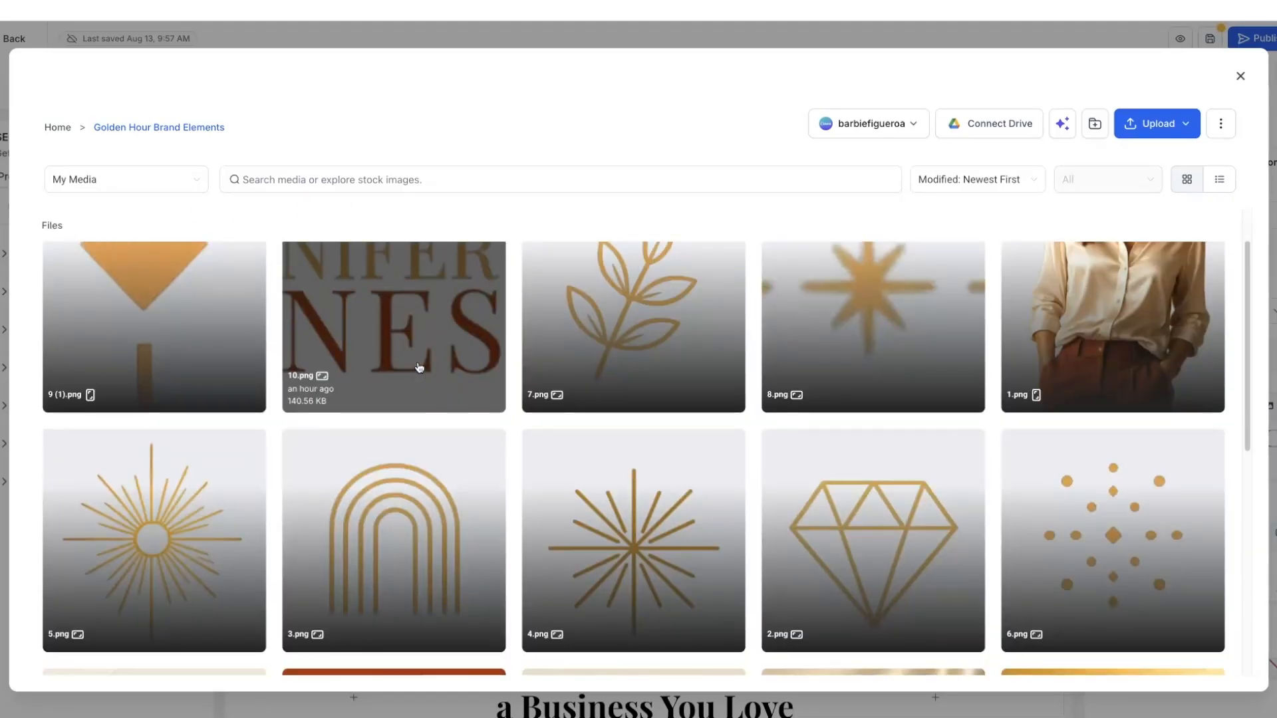
scroll(419, 368, down, 1)
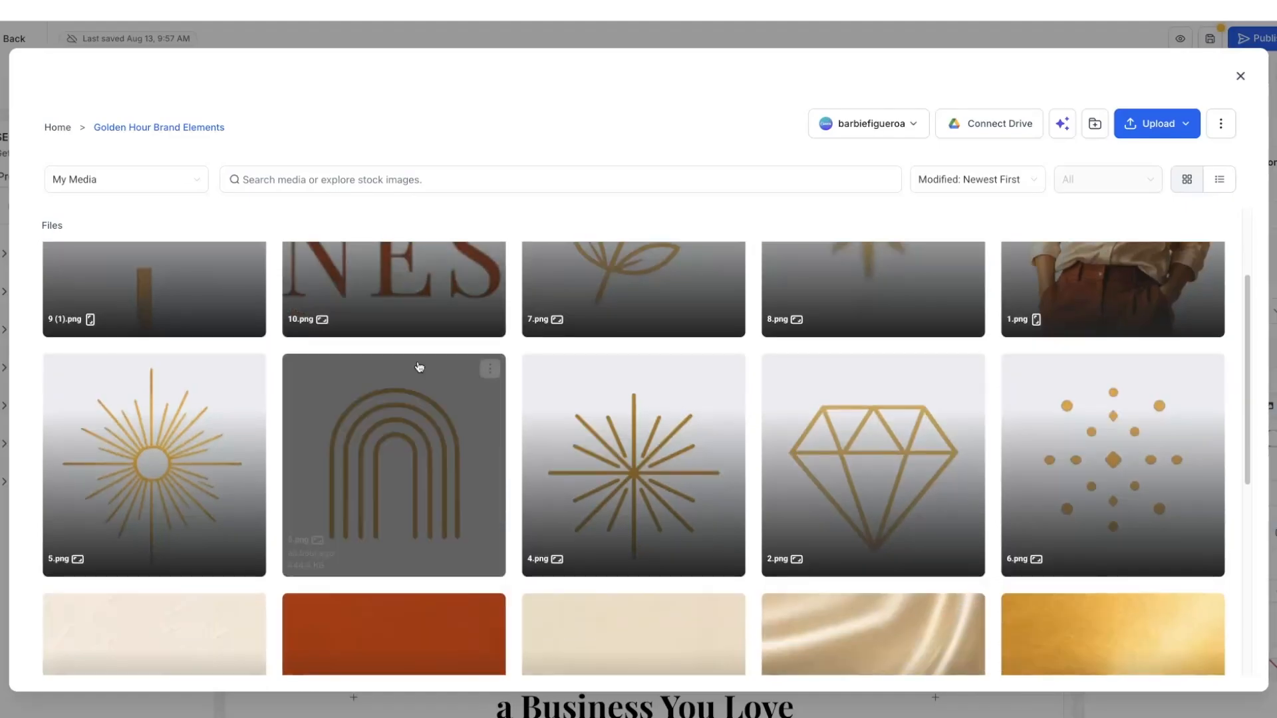
click(171, 476)
click(171, 472)
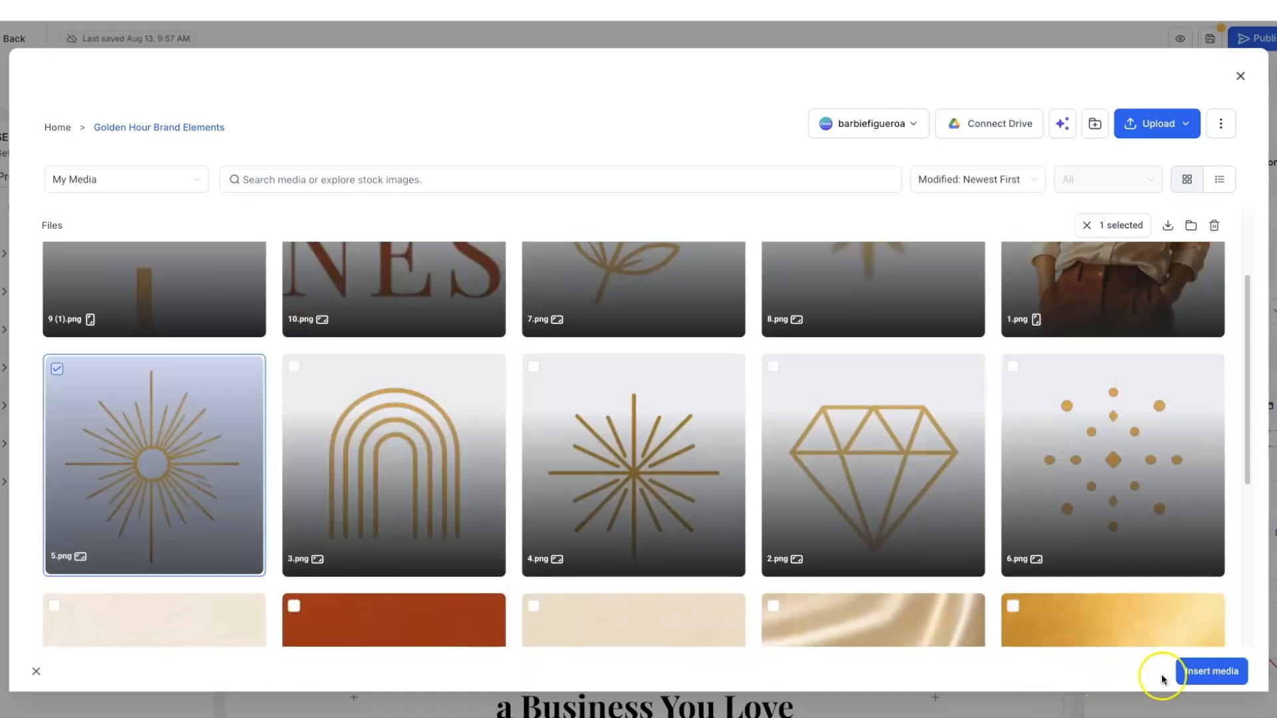
click(1195, 671)
- Replace the first feature icon with the gold leaf 7.png instead
click(894, 340)
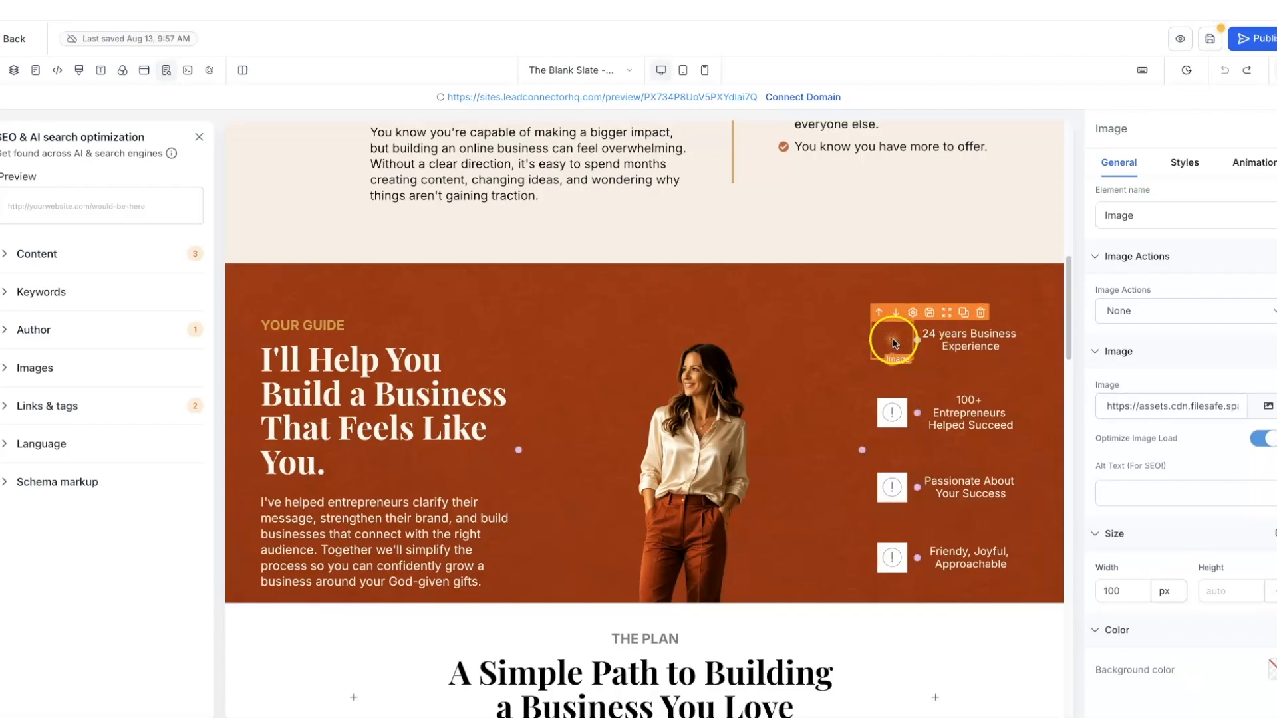
click(1269, 408)
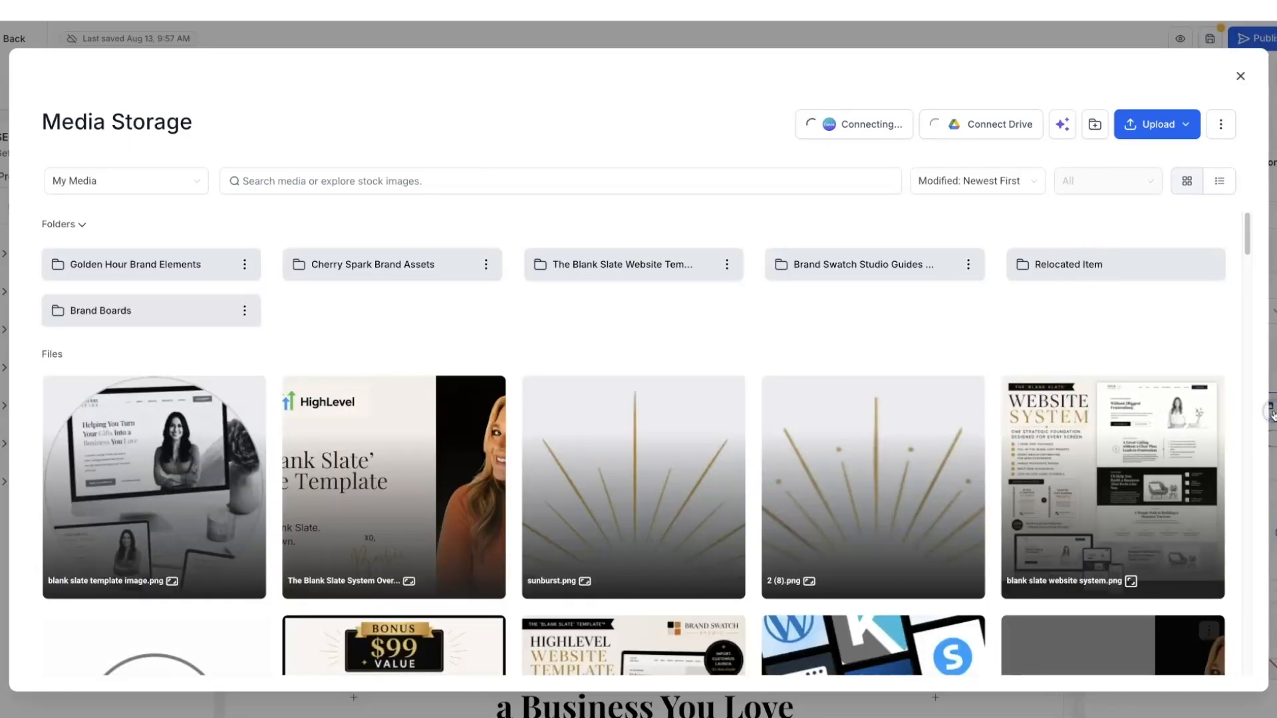
click(158, 263)
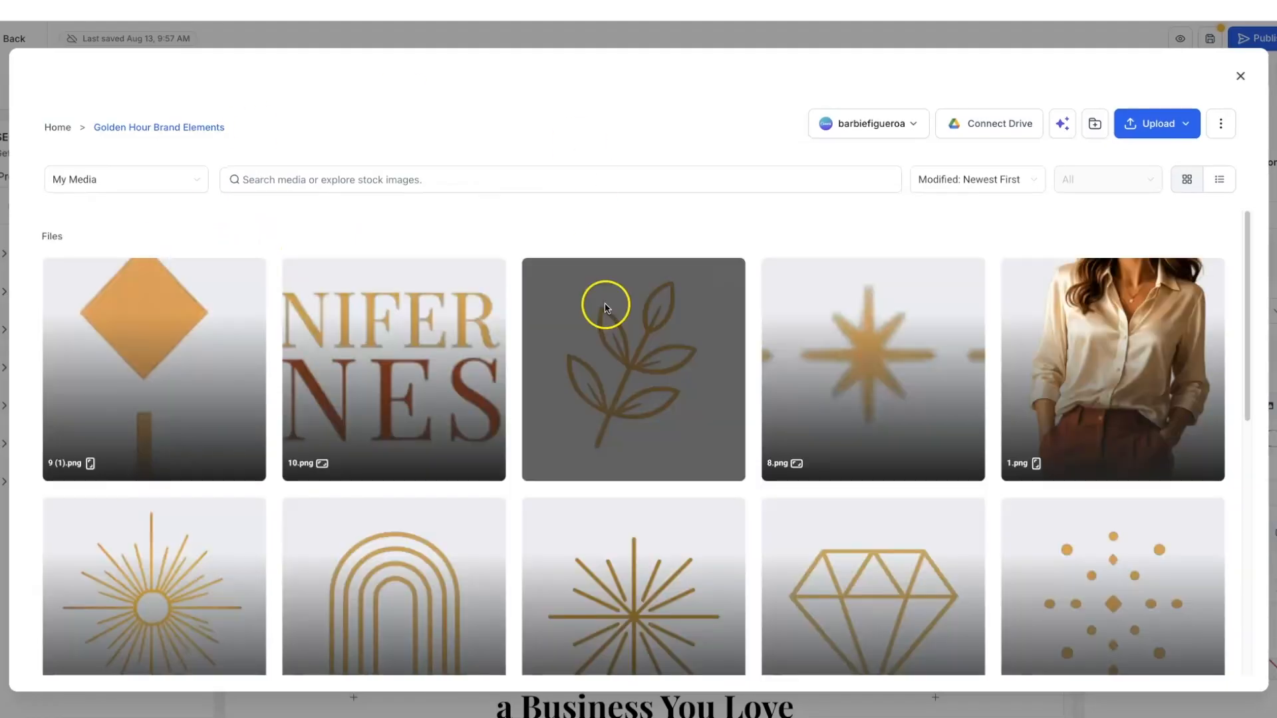
click(641, 351)
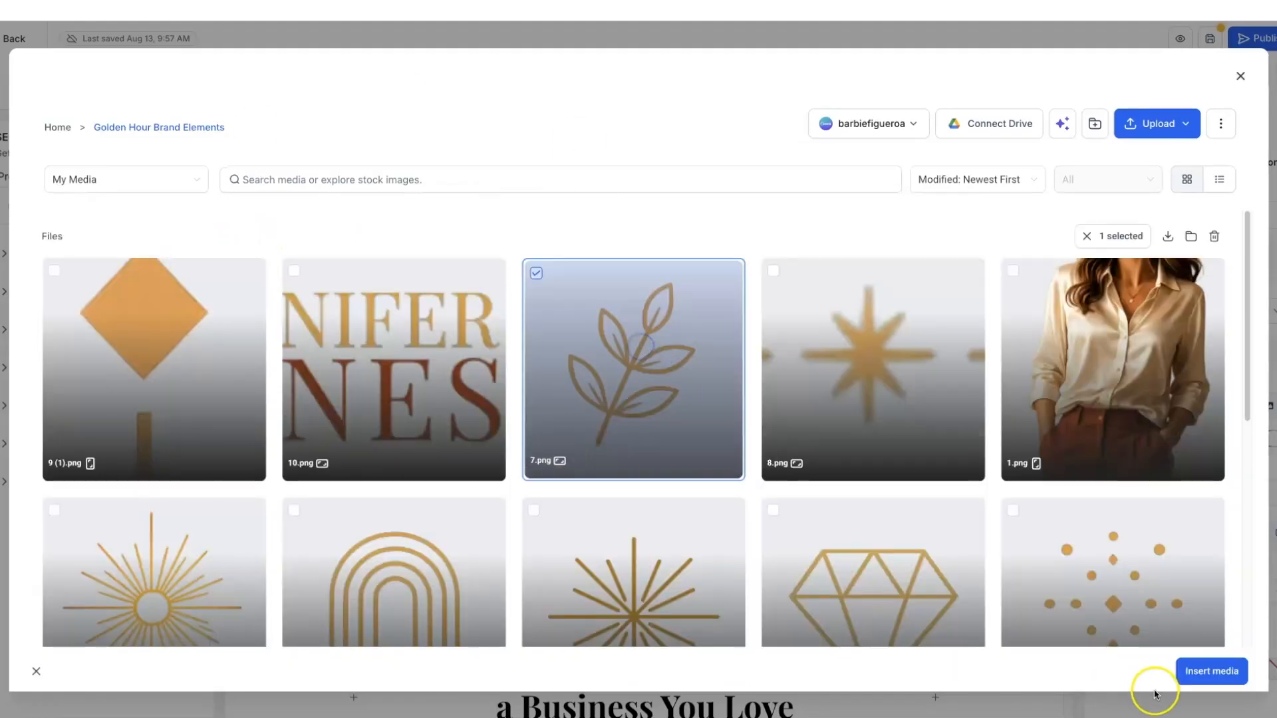
click(1201, 675)
- Swap the second and third feature icons for the gold leaf 7.png
click(888, 416)
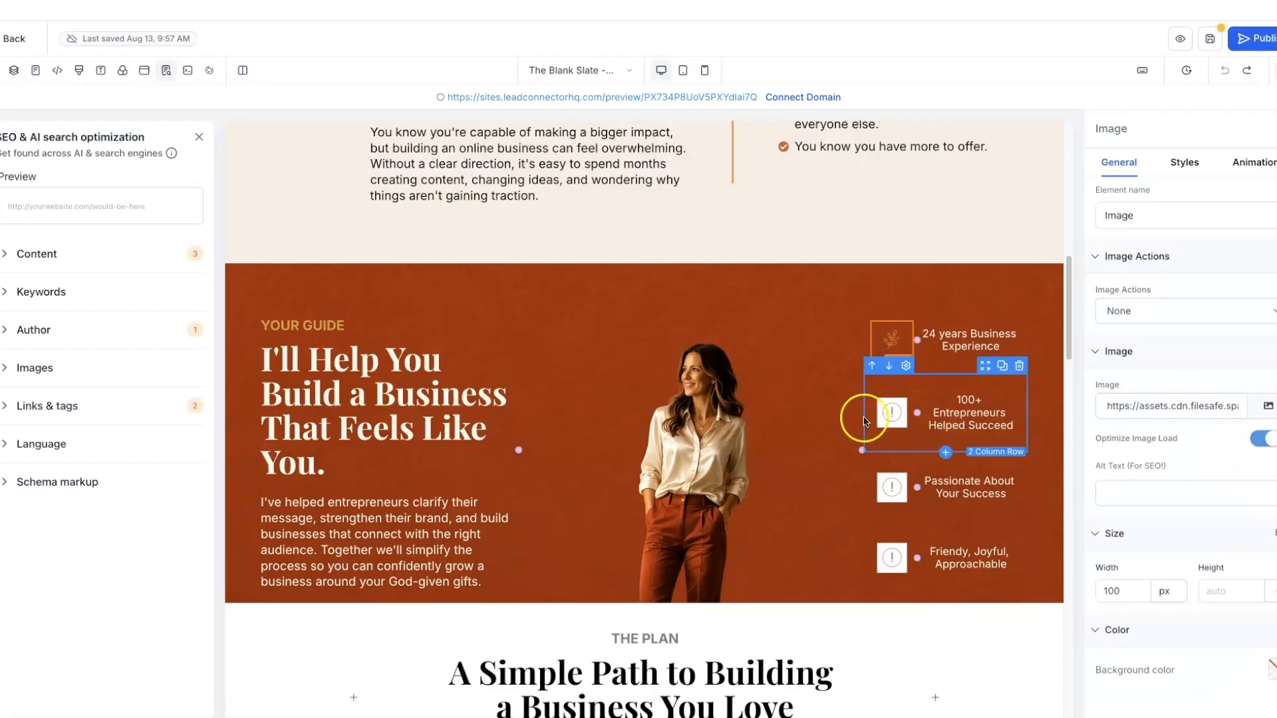
click(1268, 407)
click(191, 270)
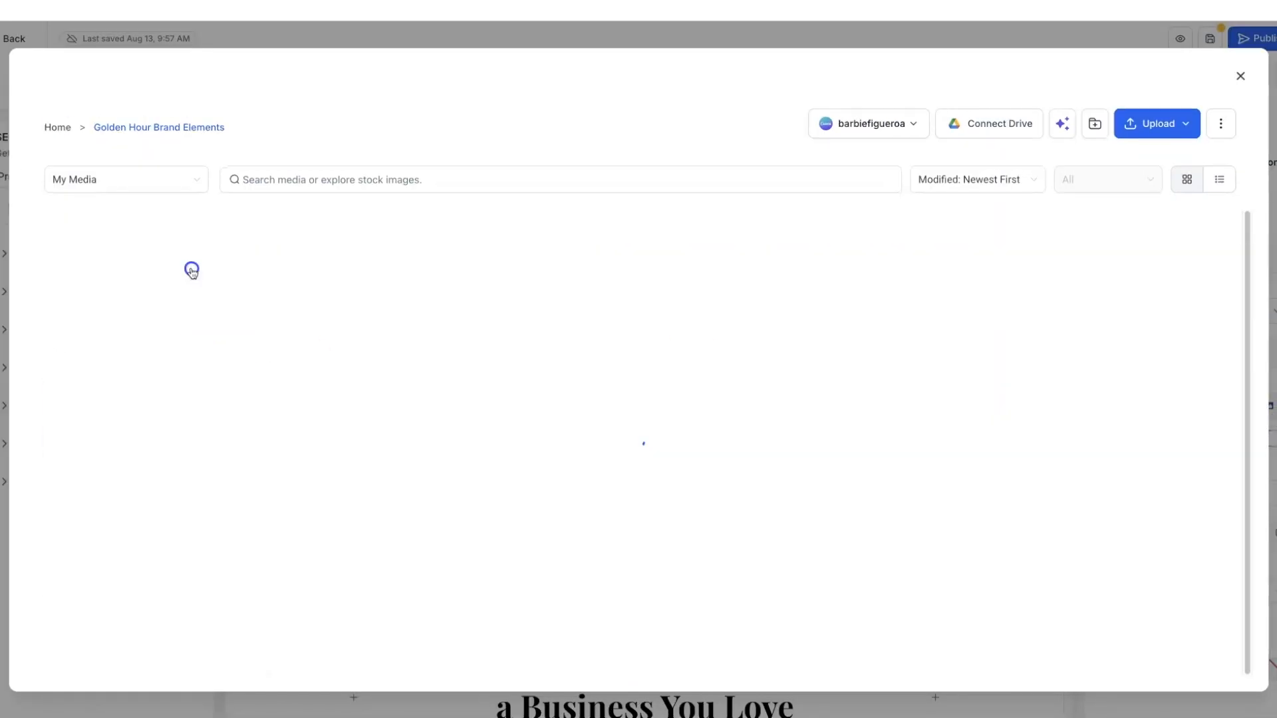
click(627, 373)
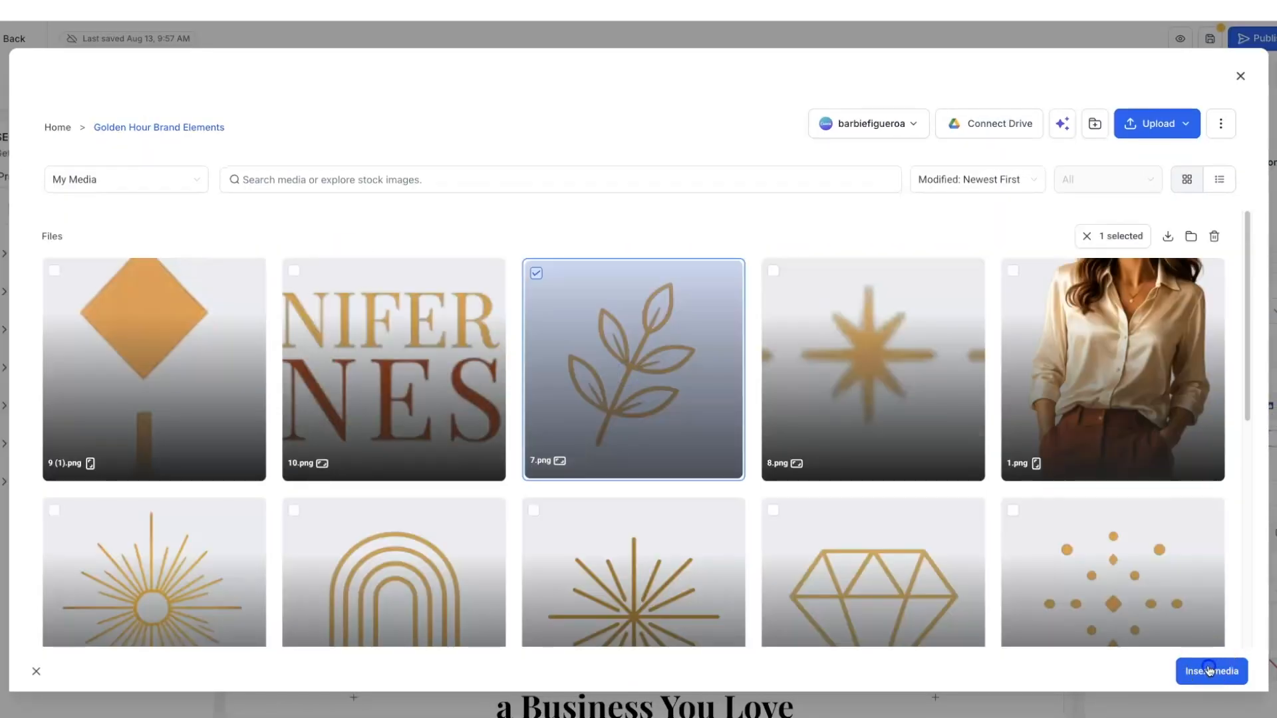
click(1209, 670)
click(889, 486)
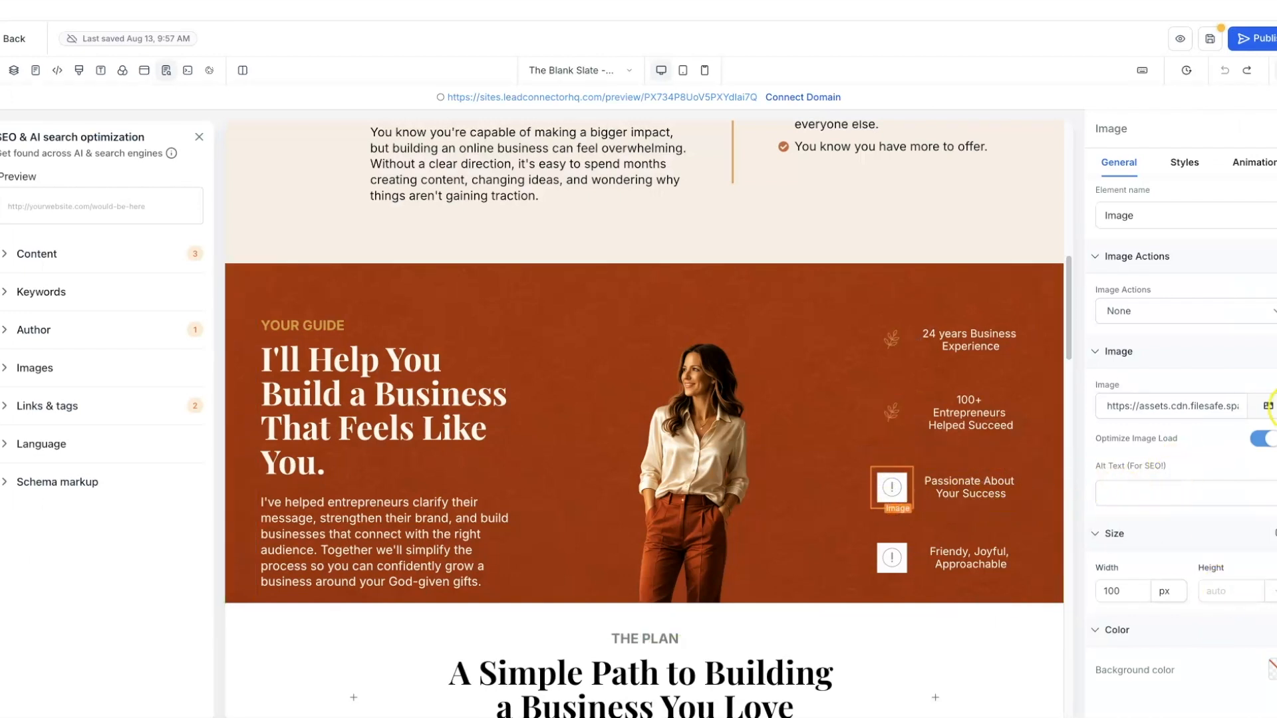
click(1267, 409)
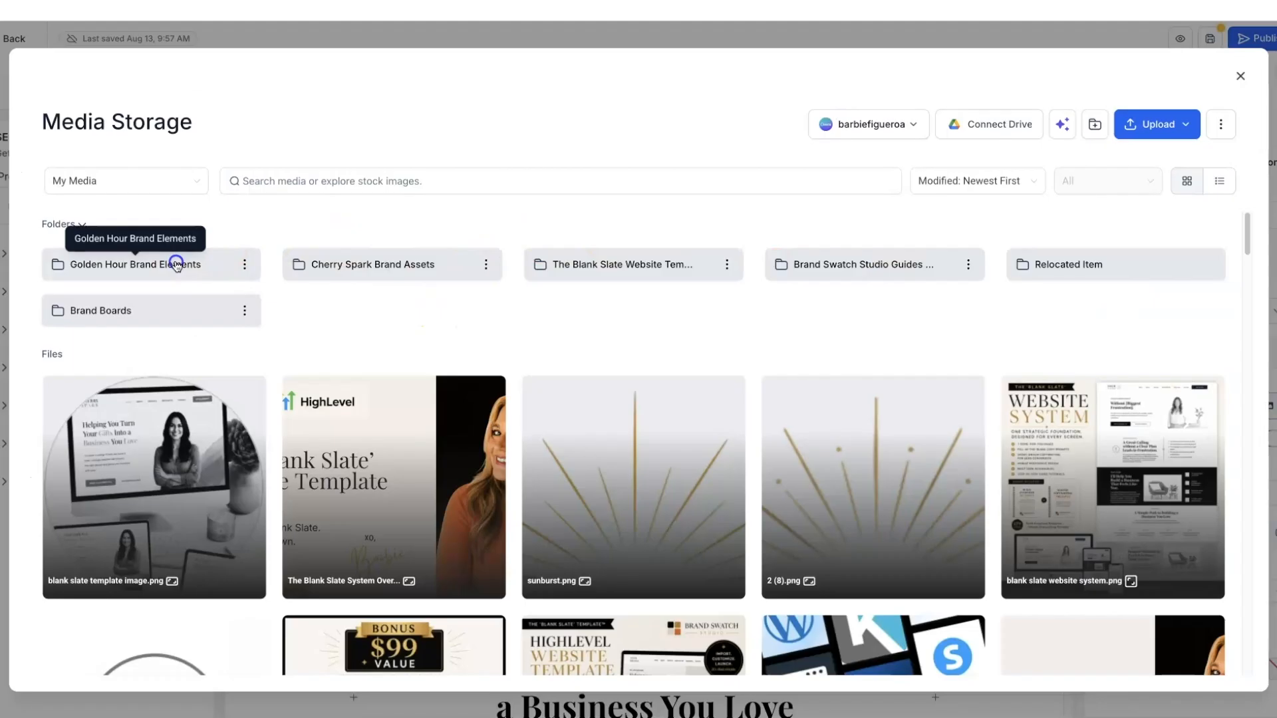
click(177, 261)
click(621, 362)
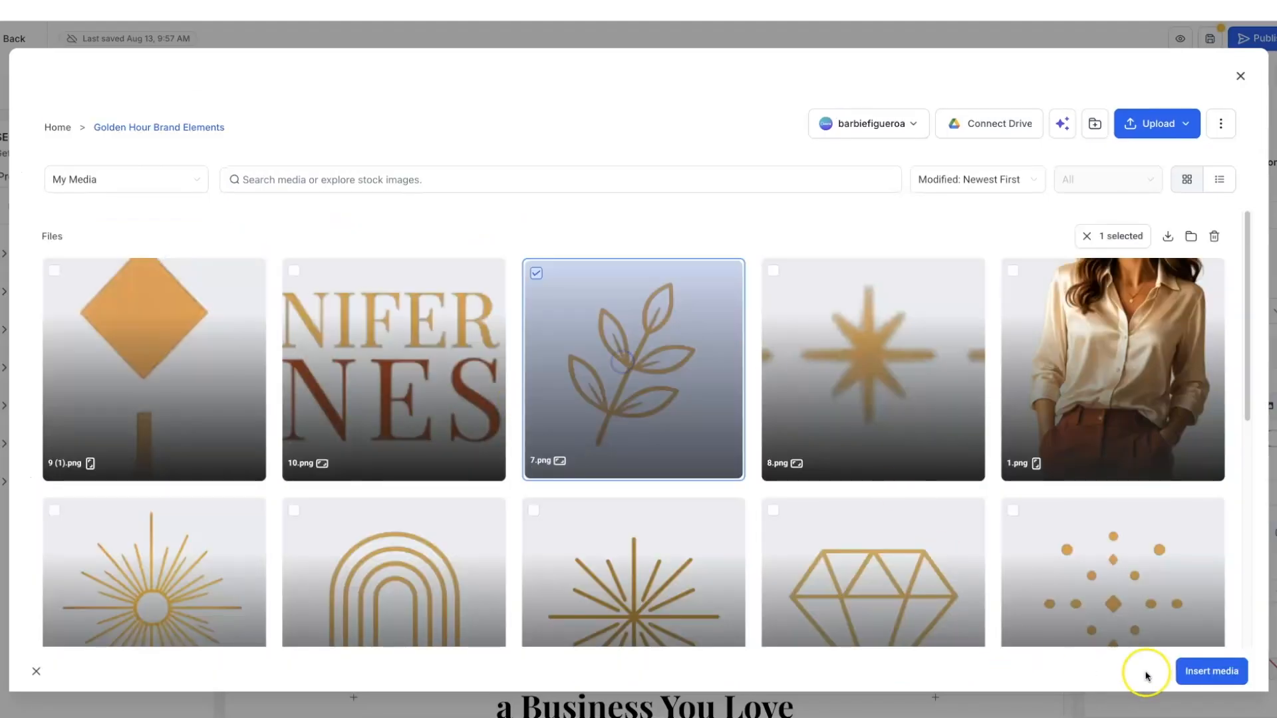
click(1220, 673)
- Swap the fourth feature icon for the gold leaf 7.png
click(884, 558)
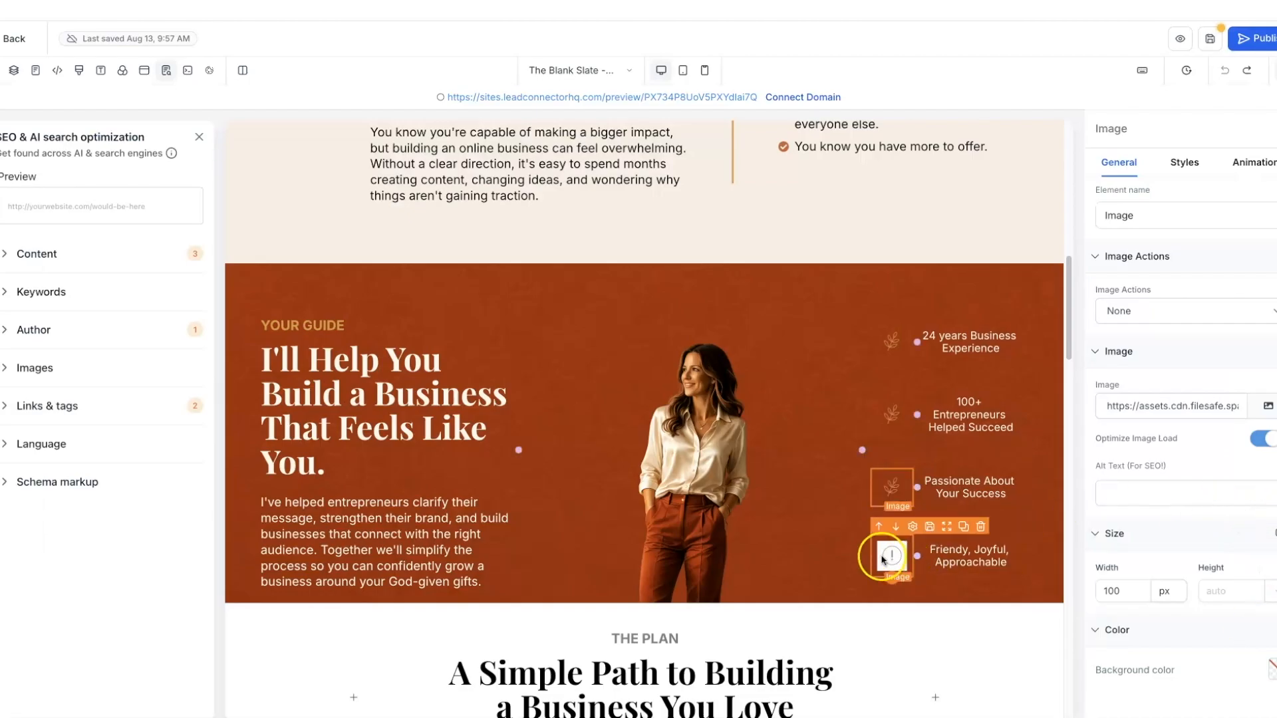
click(1268, 408)
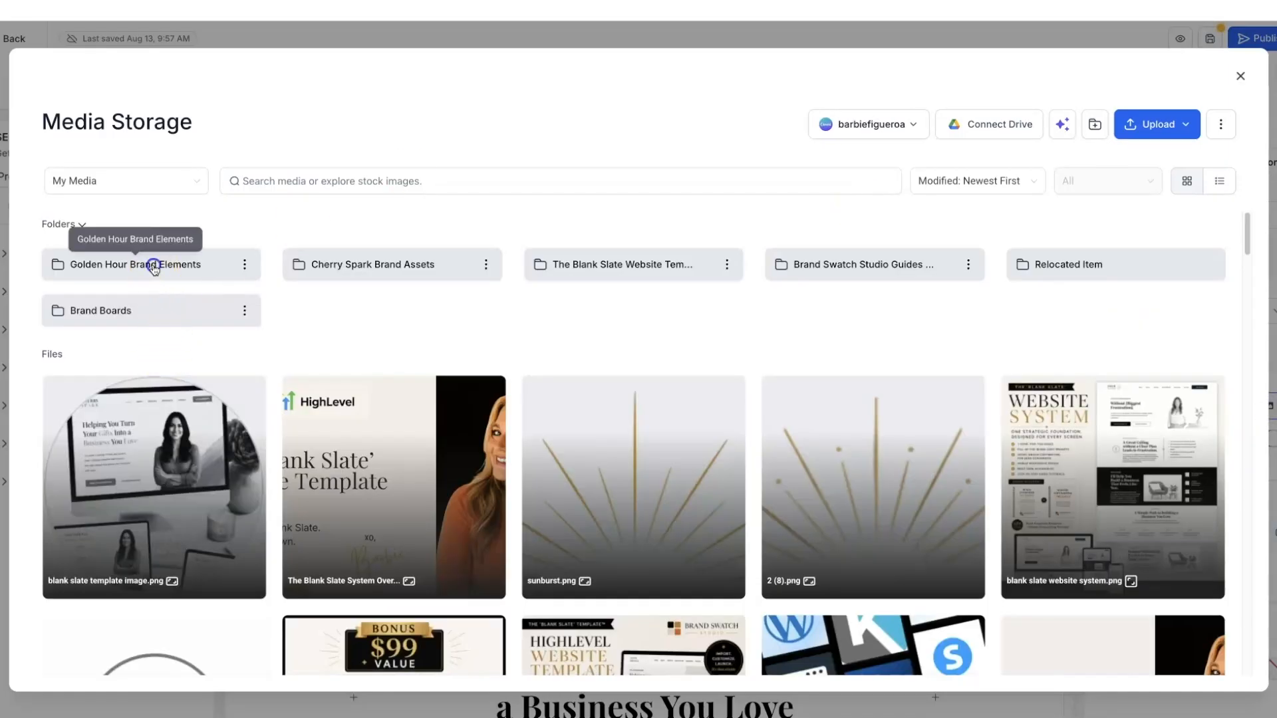
click(152, 264)
click(576, 379)
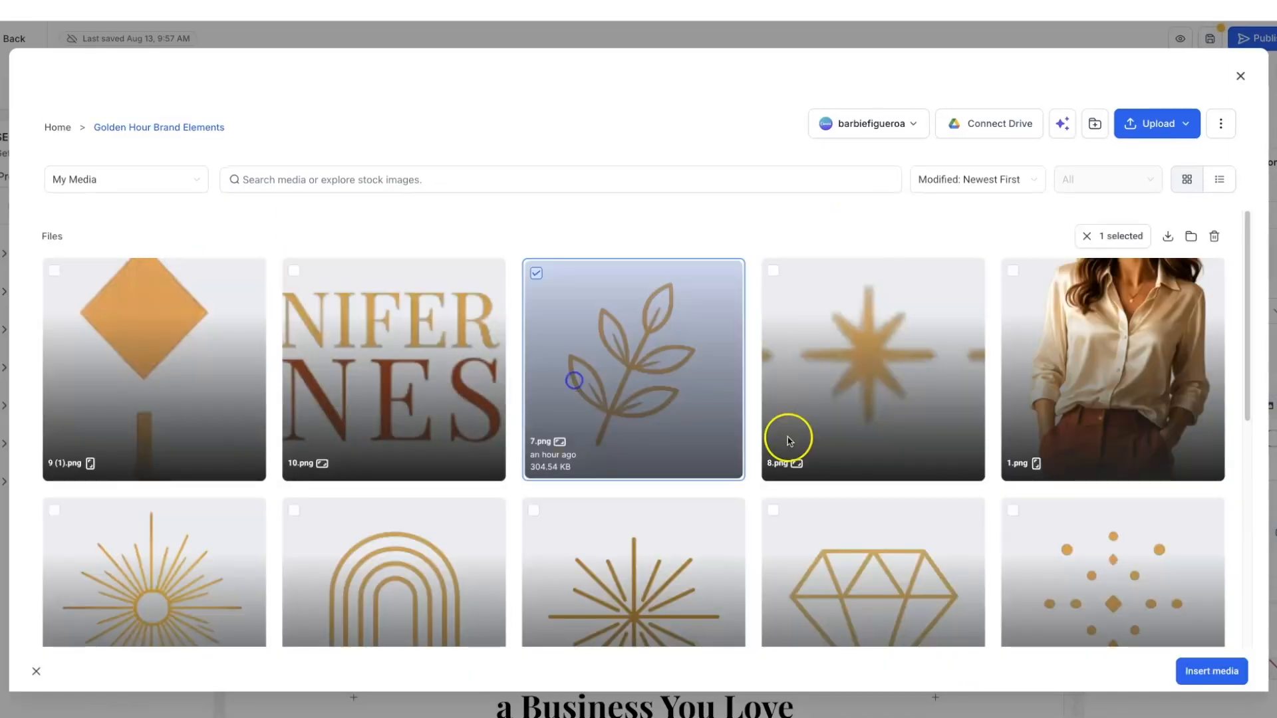
click(1205, 667)
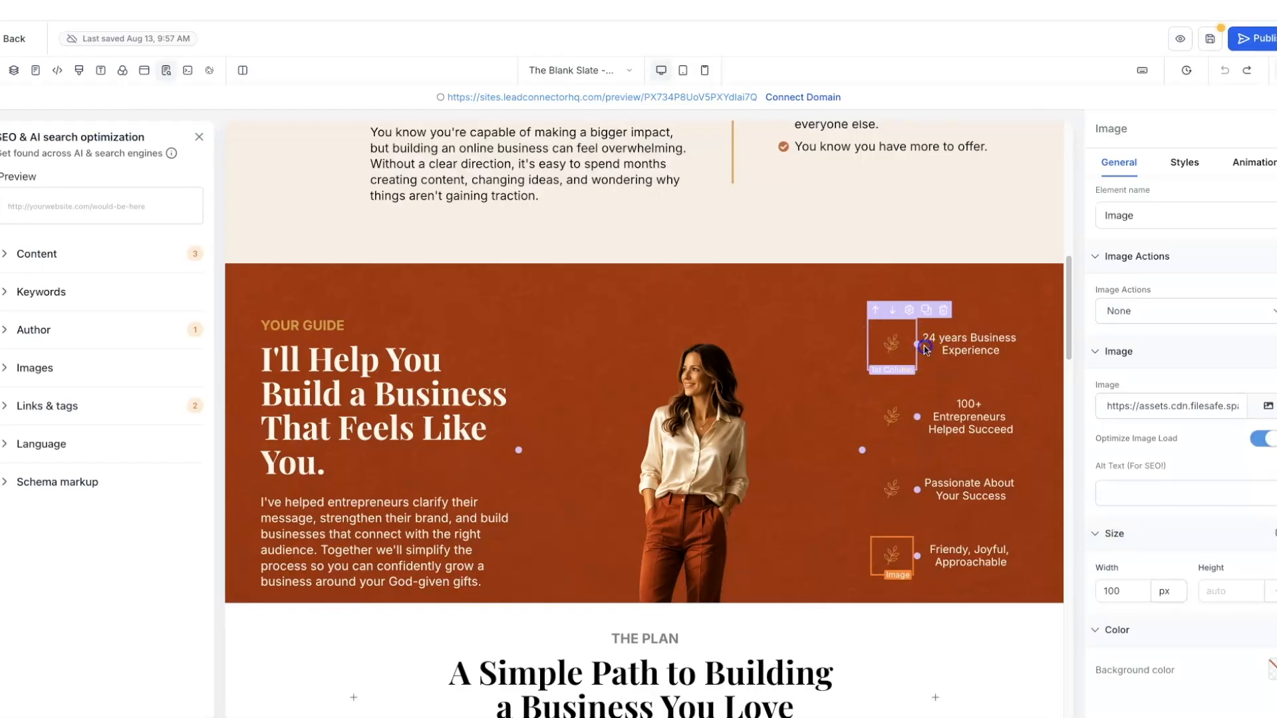
- Widen the icon column in the two-column row slightly and save the page
click(923, 346)
drag(921, 343, 920, 556)
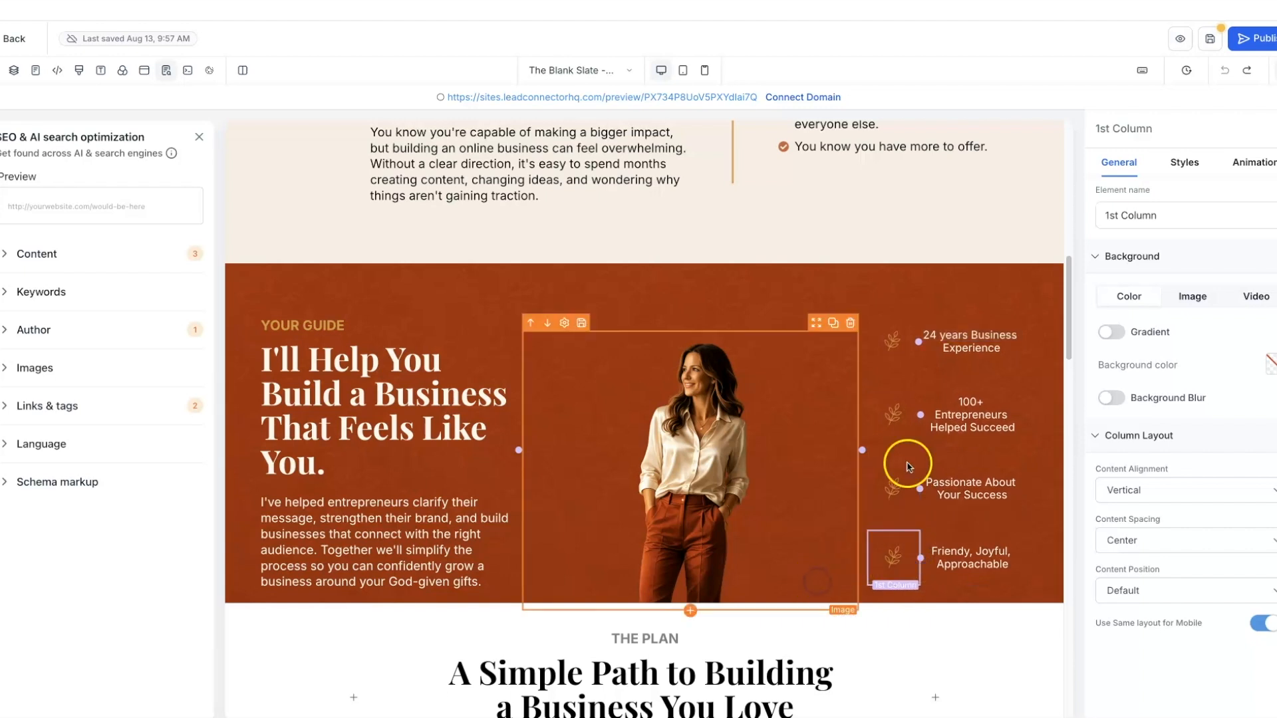
click(1210, 41)
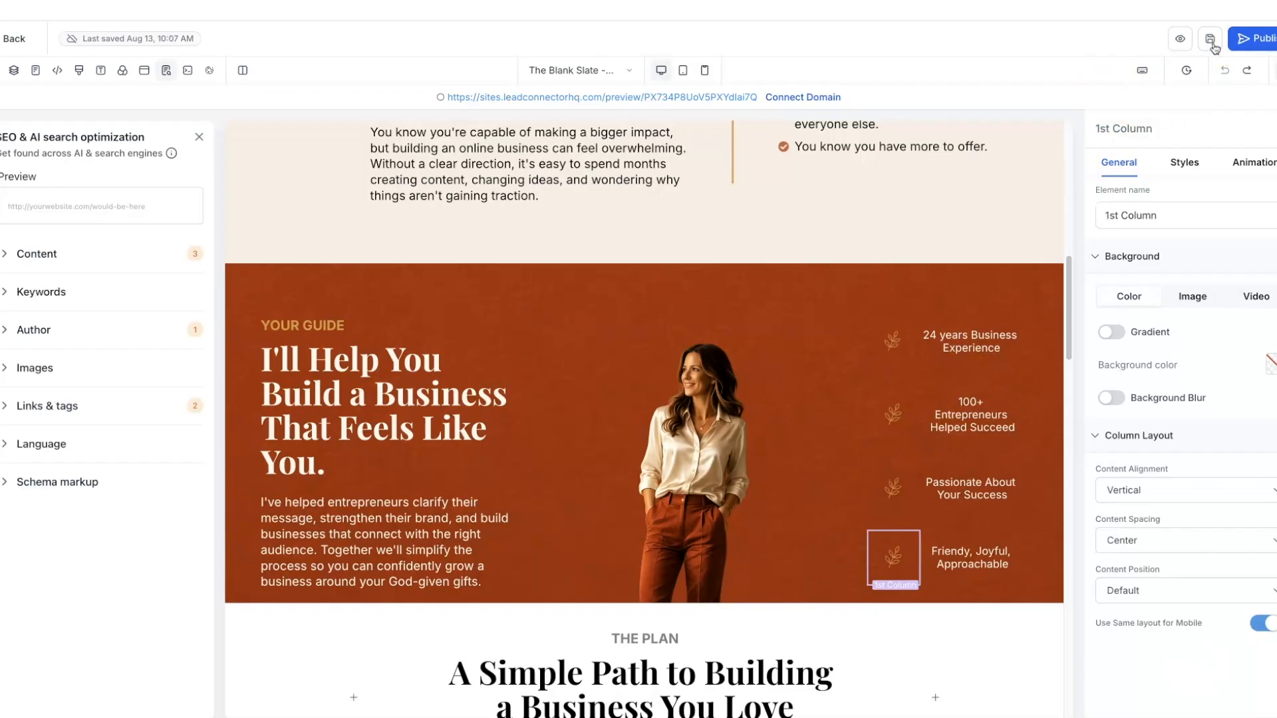
- Give the guide paragraph below the headline a 21 px bottom margin
click(330, 504)
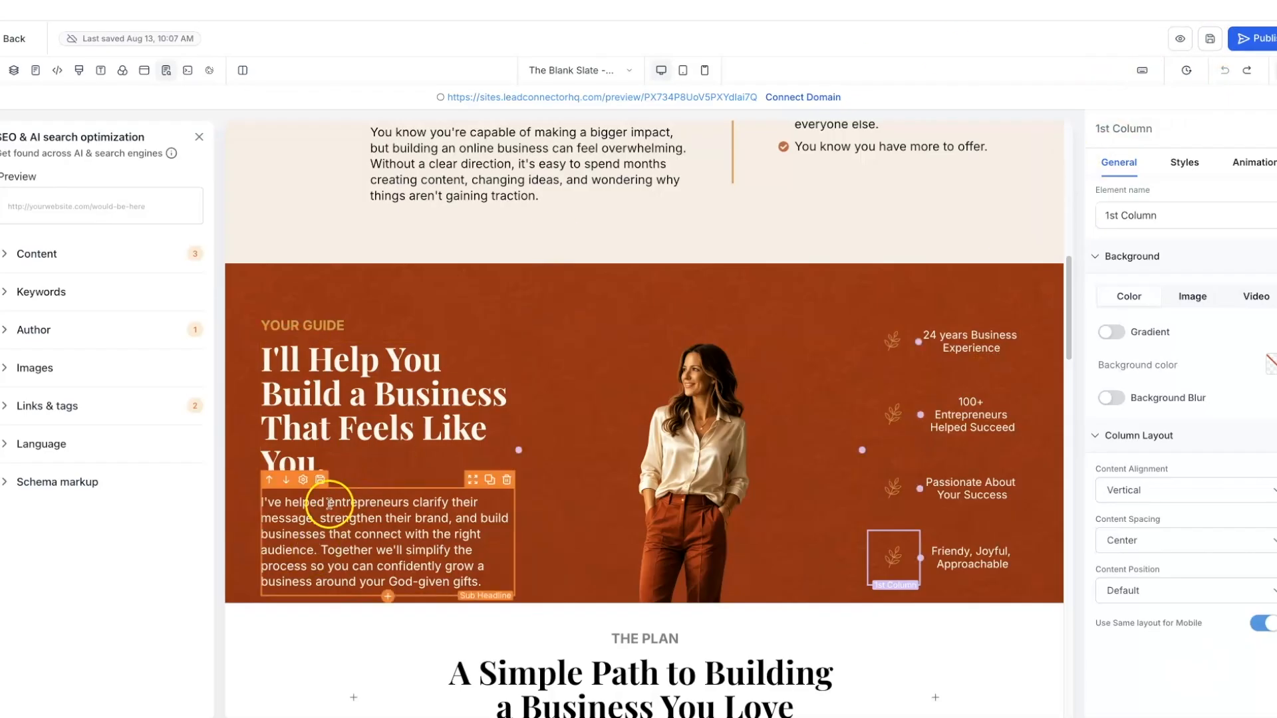
click(301, 483)
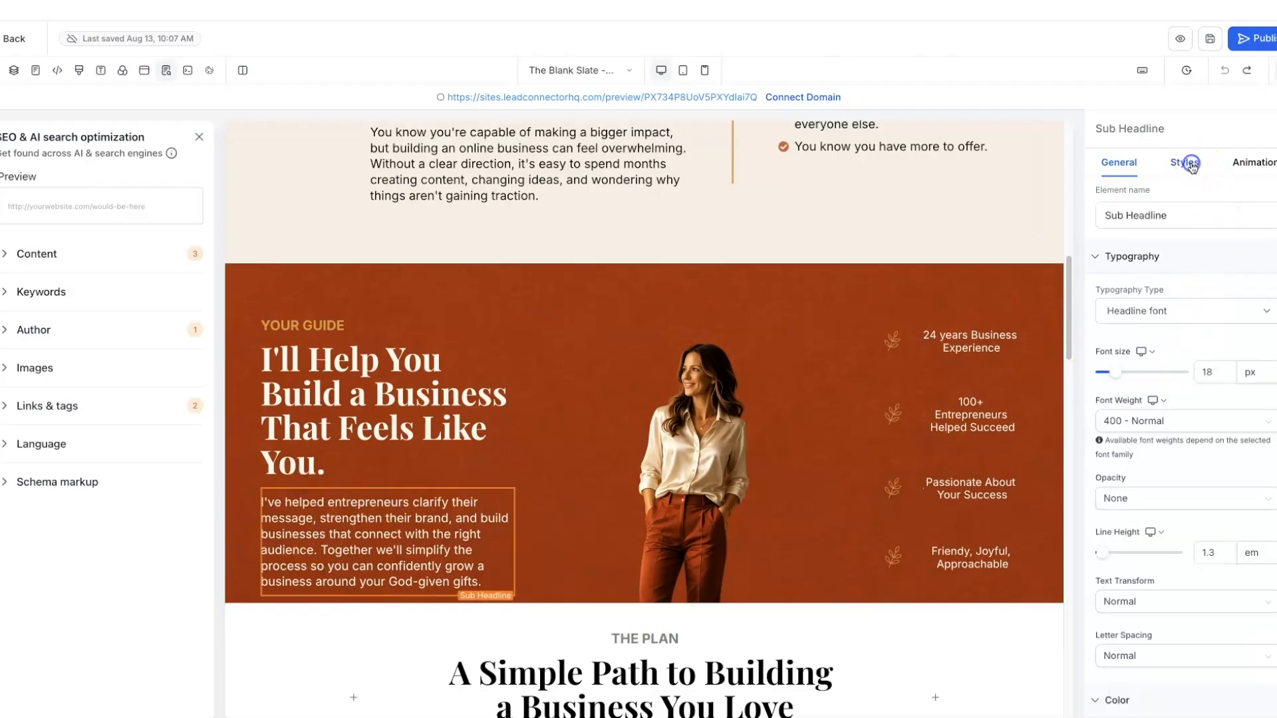
click(1188, 165)
click(1198, 310)
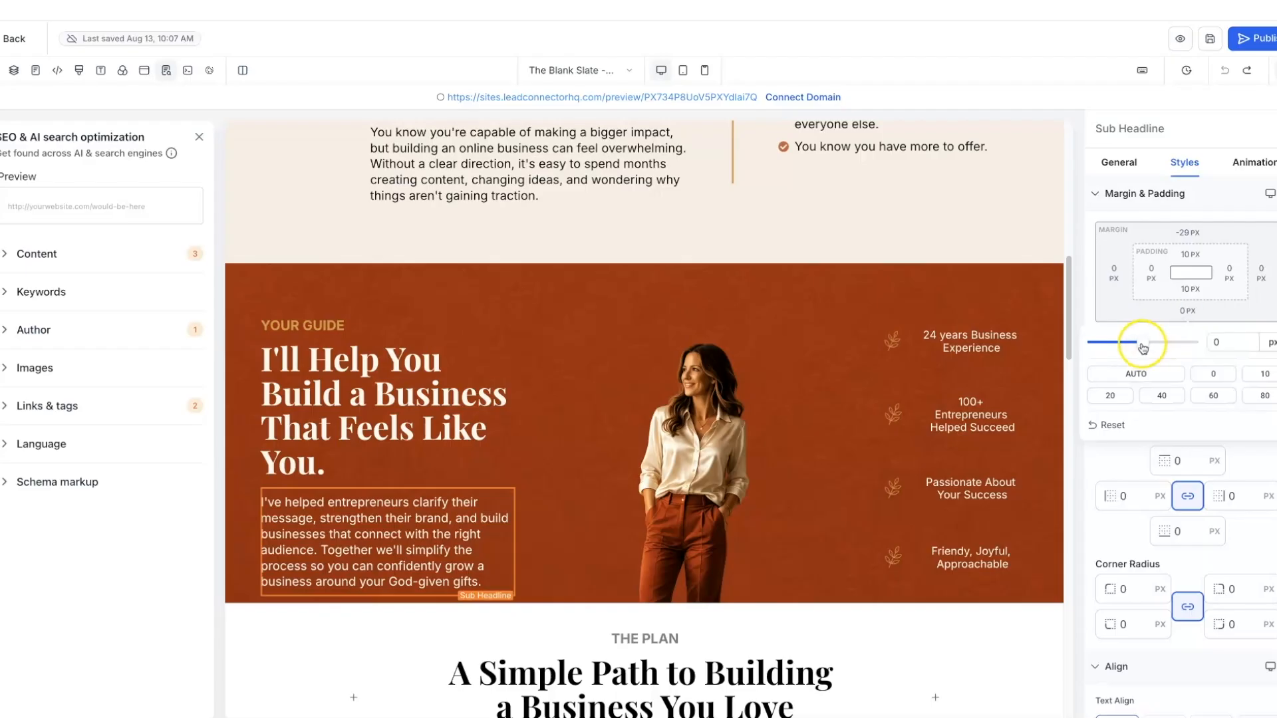
drag(1143, 341, 1163, 337)
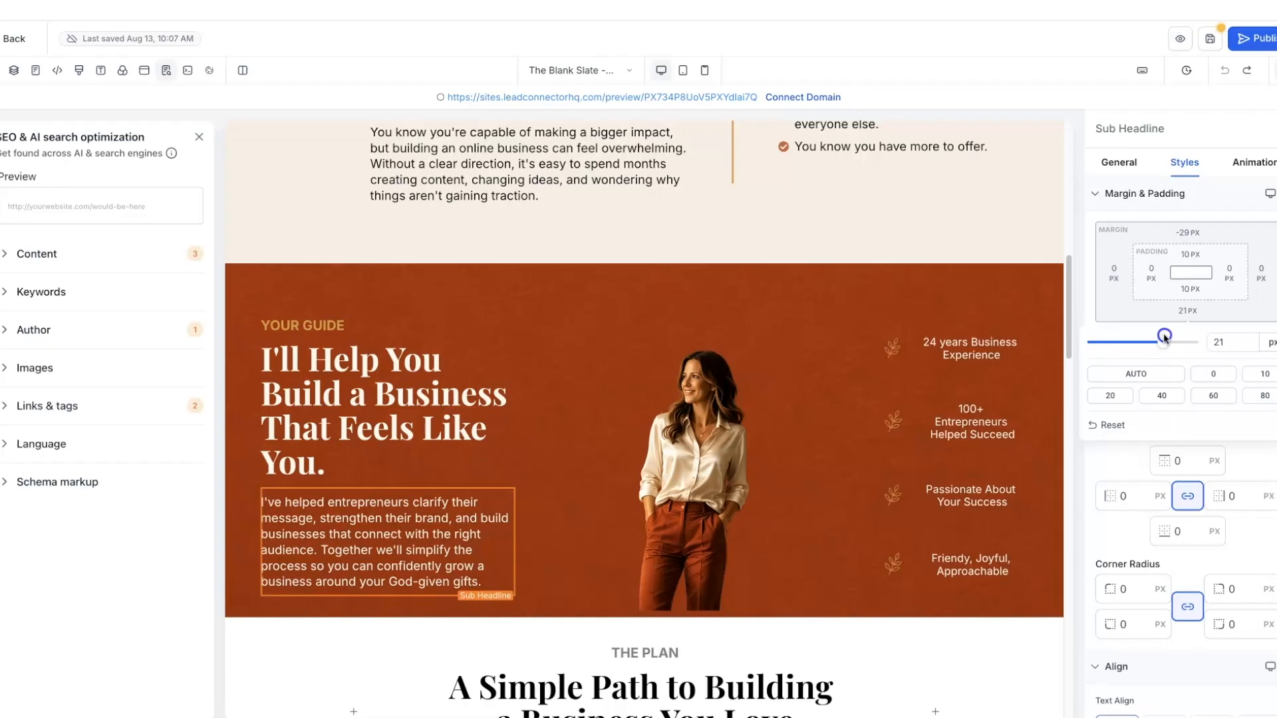
- Widen the woman's portrait to 250 px
click(672, 432)
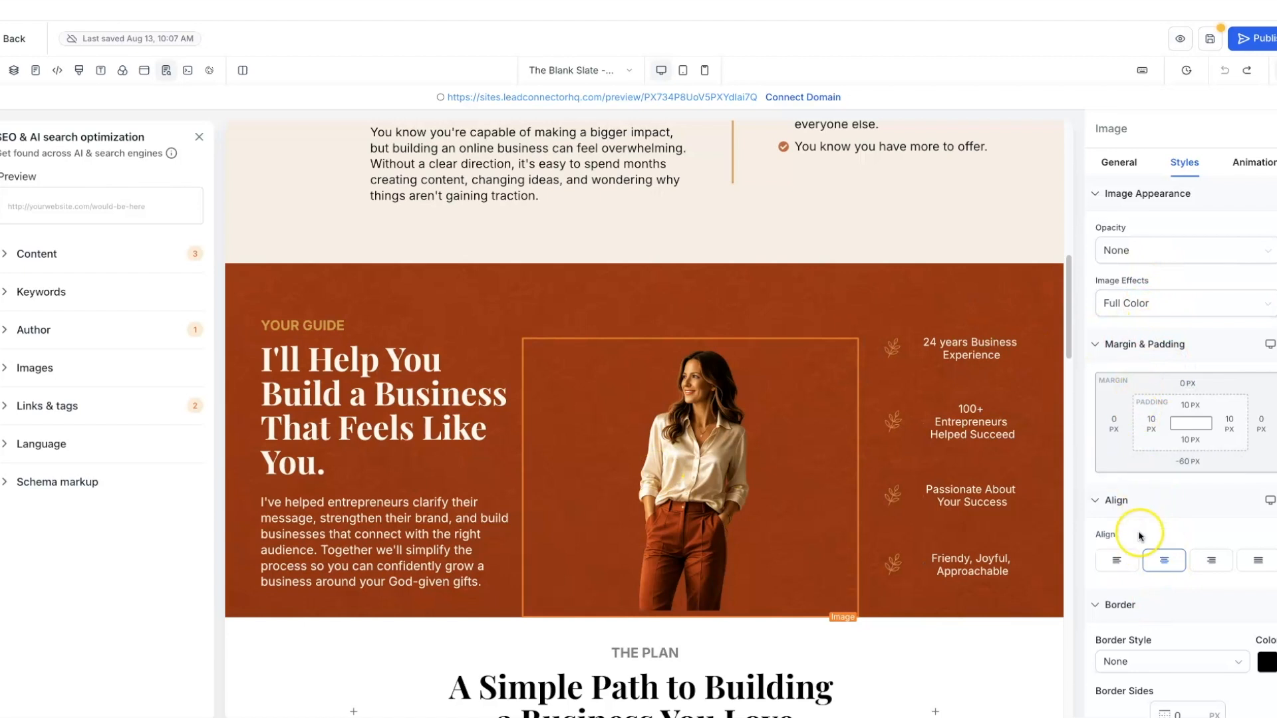
click(1125, 168)
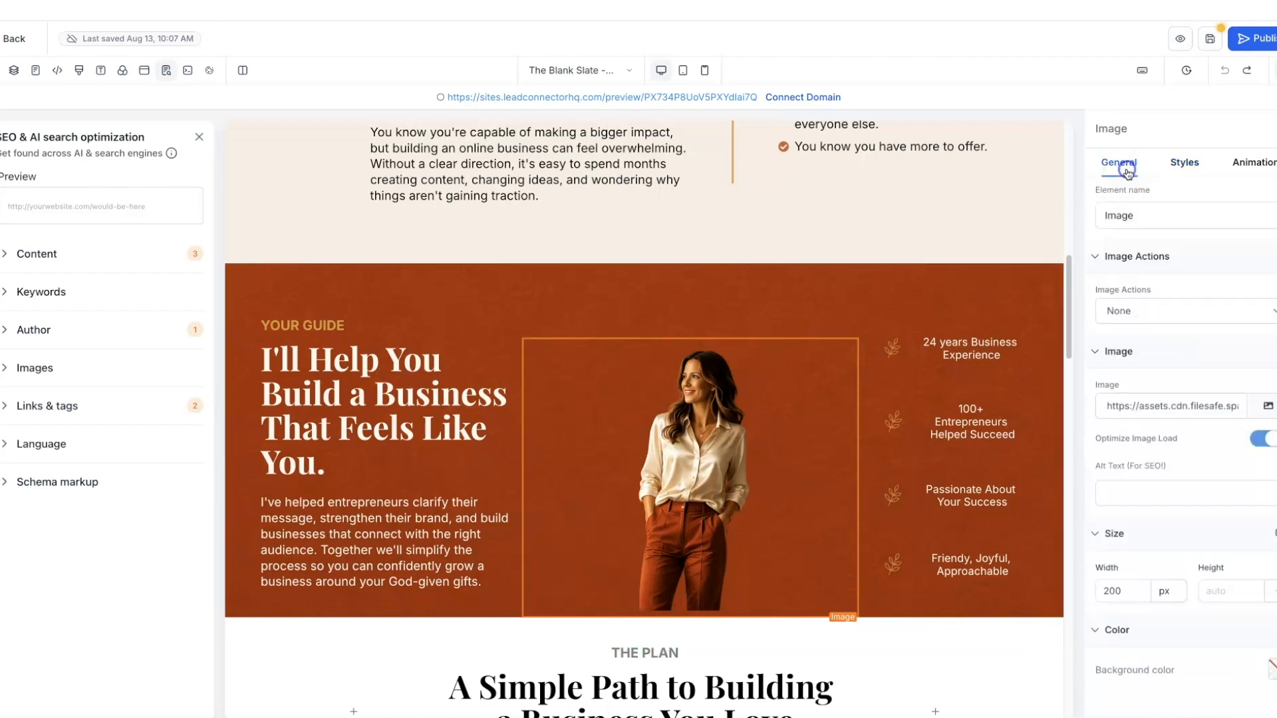
click(1127, 591)
text(25)
key(BackSpace)
text(0)
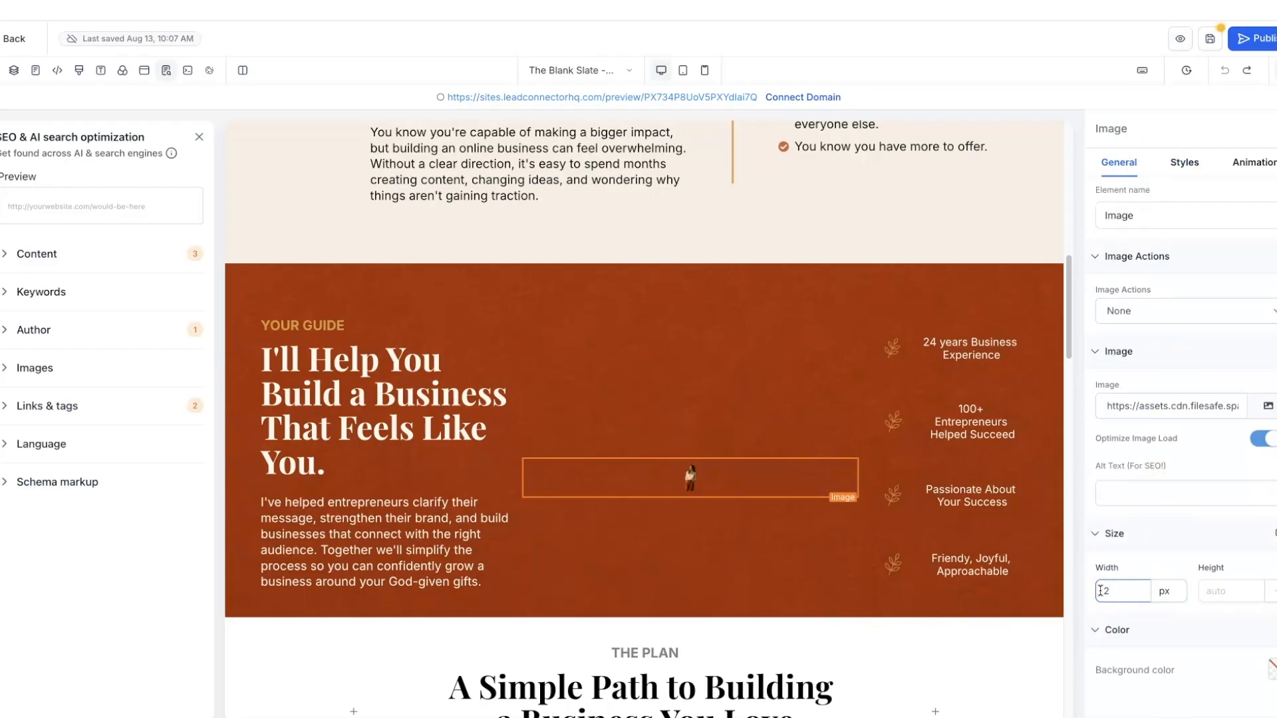
text(50)
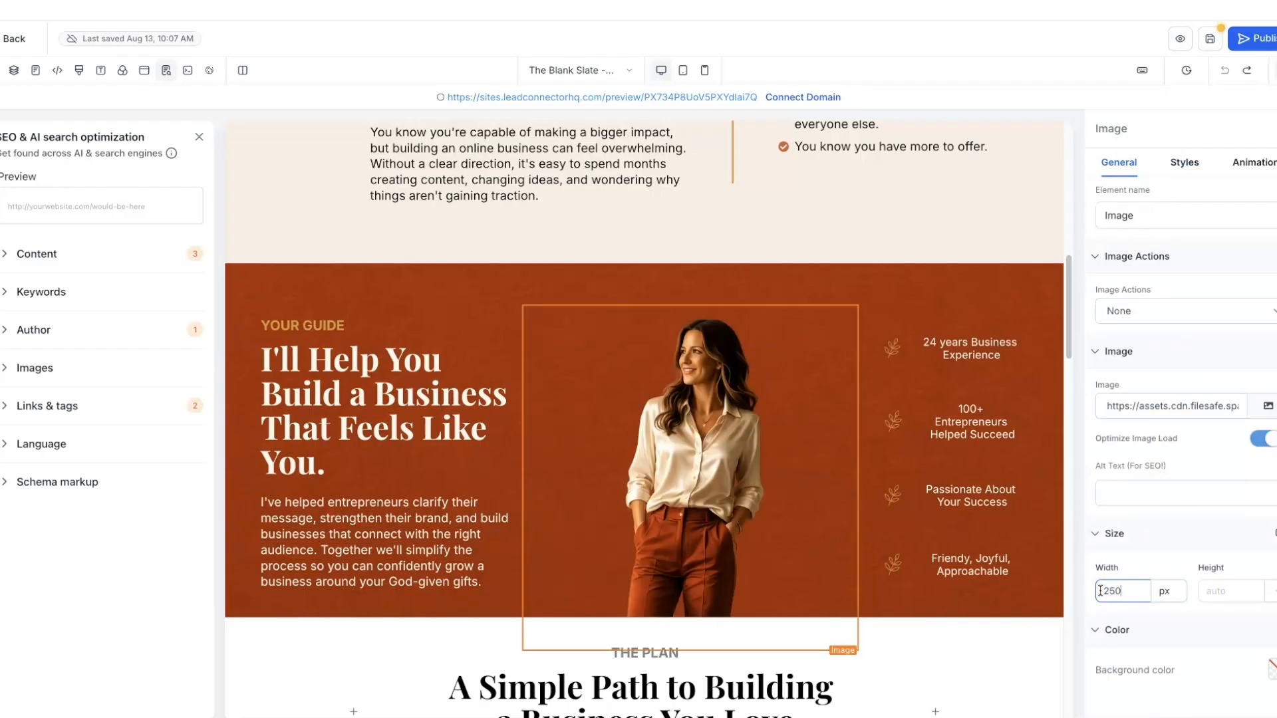
click(864, 256)
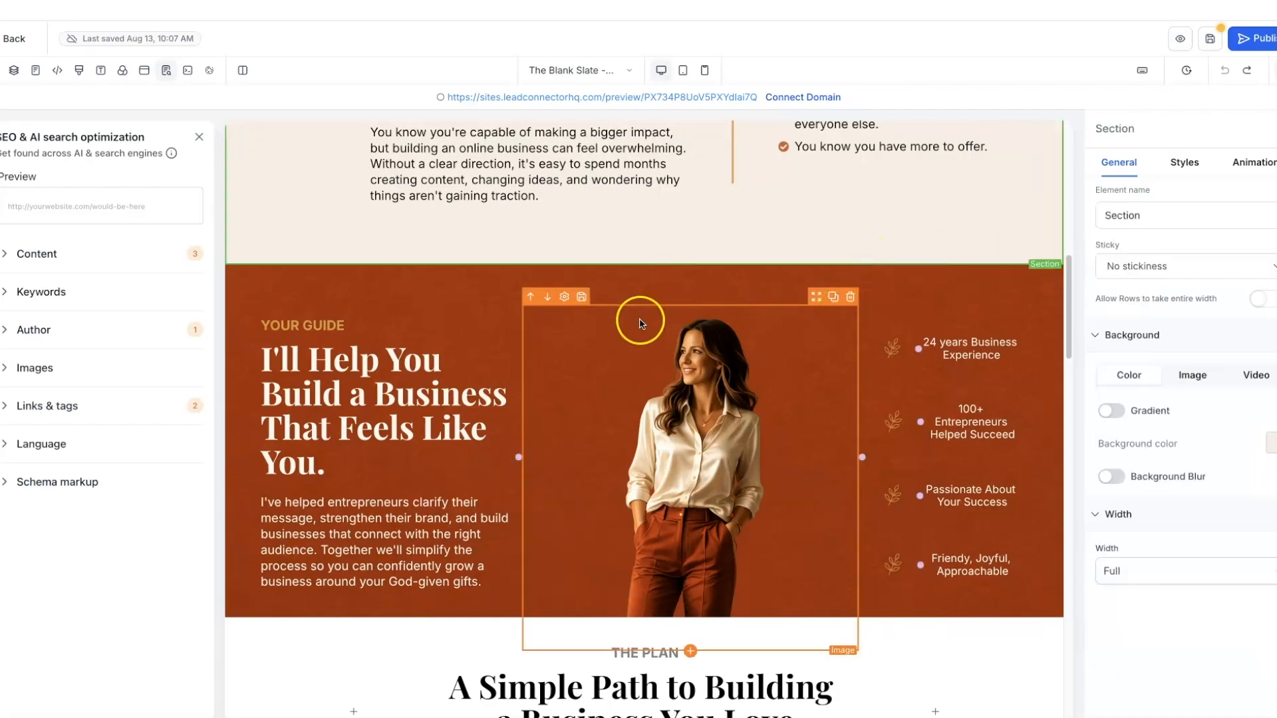
- Save the page, scroll through the live preview, and return to the editor
click(1212, 42)
click(1181, 42)
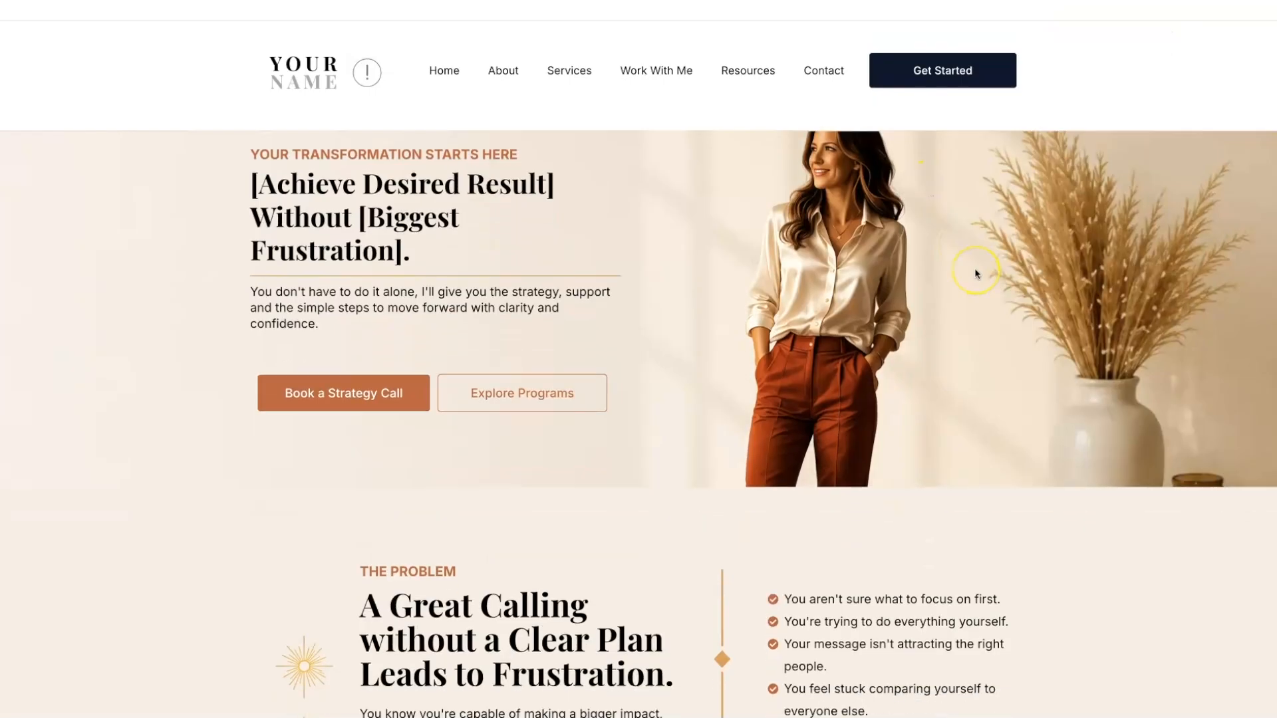
scroll(974, 272, down, 5)
scroll(975, 272, down, 5)
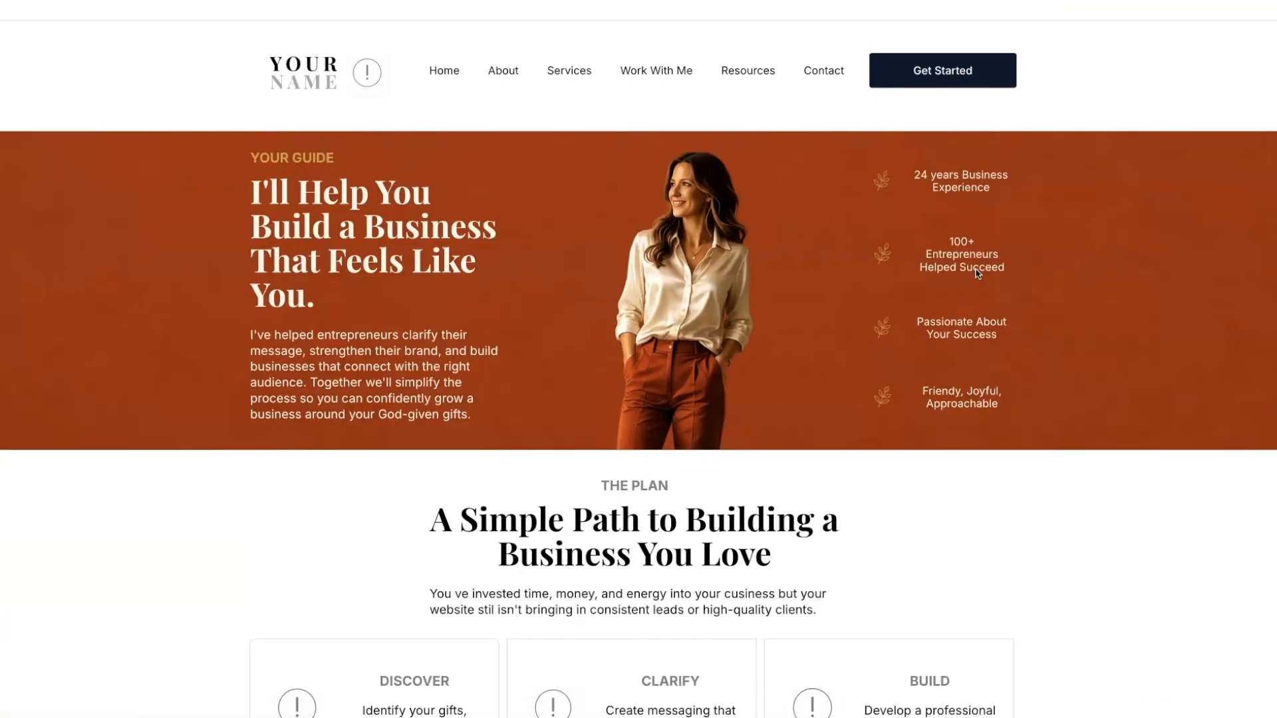
scroll(977, 274, up, 10)
scroll(976, 273, up, 2)
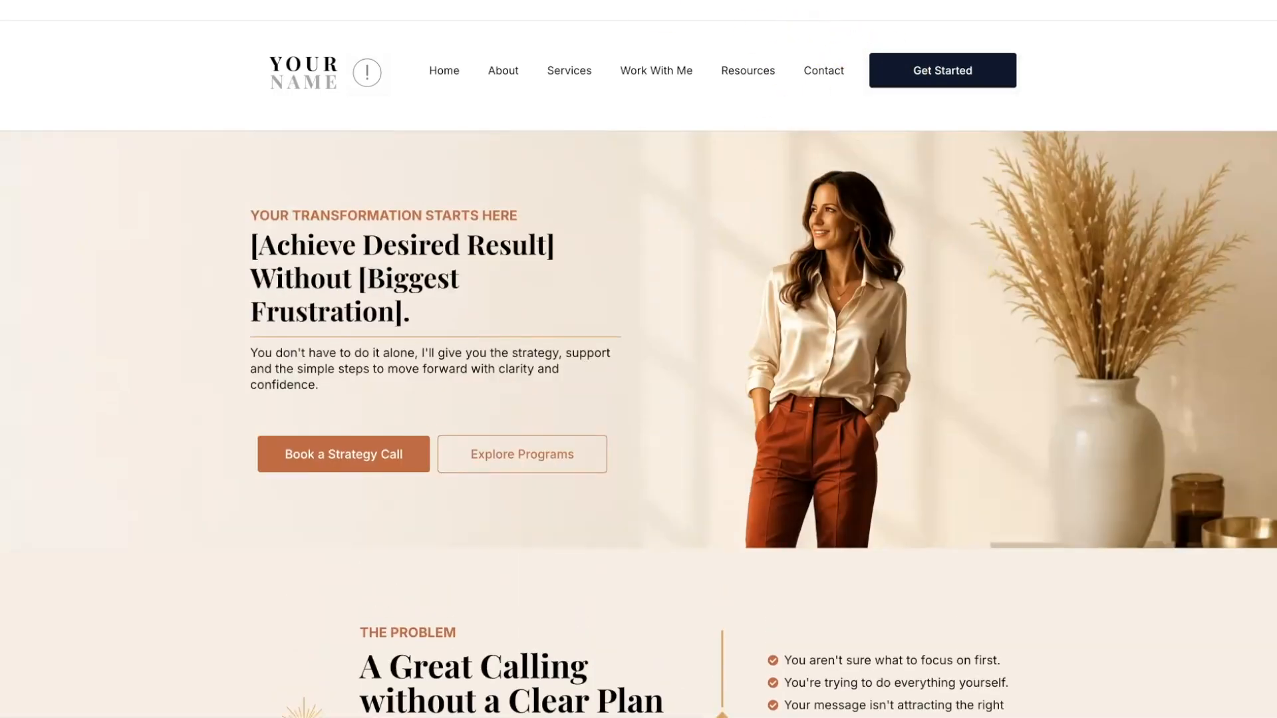
key(ctrl+shift+Tab)
scroll(738, 280, up, 11)
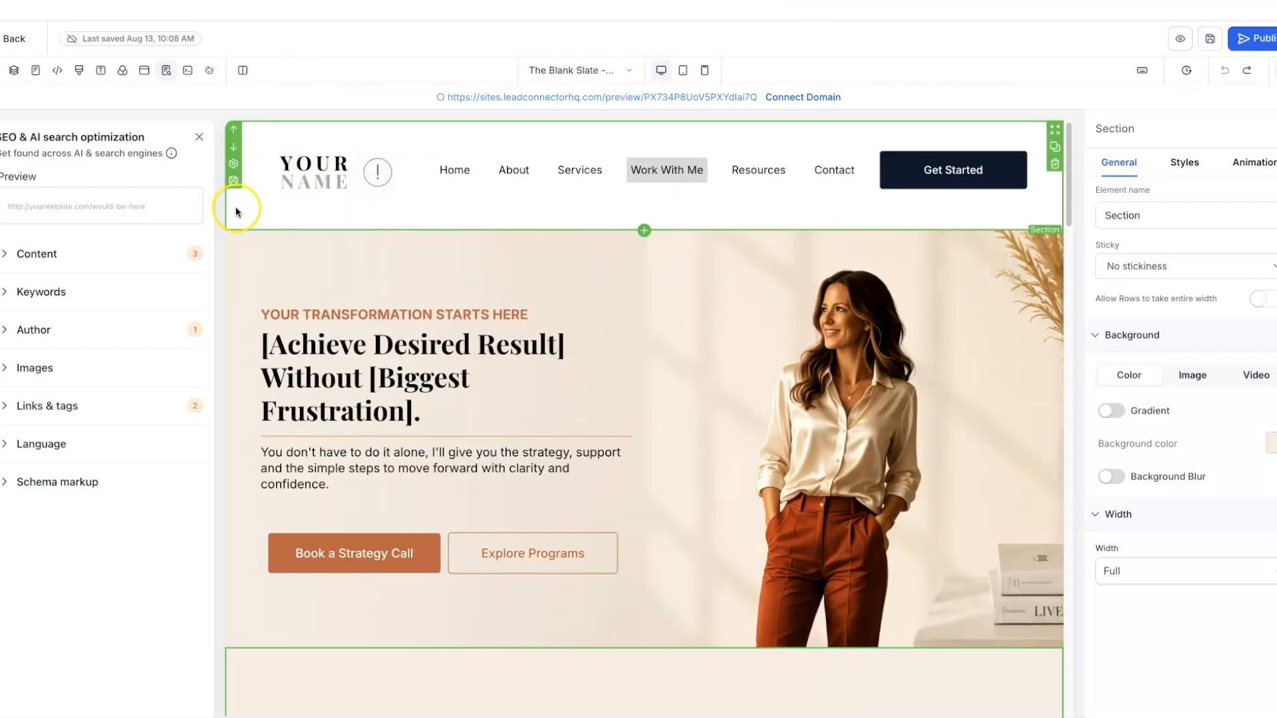
- Close the SEO panel, set the header to stick to top on scroll, and save
click(199, 136)
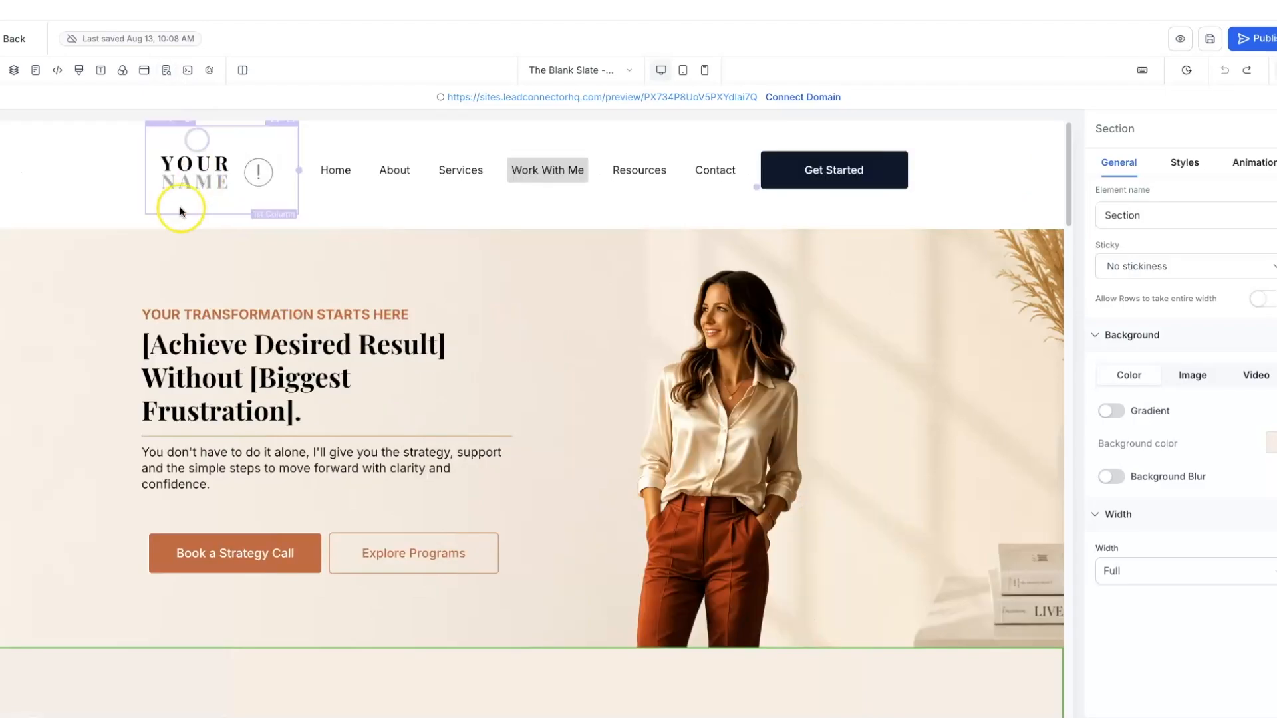
click(10, 205)
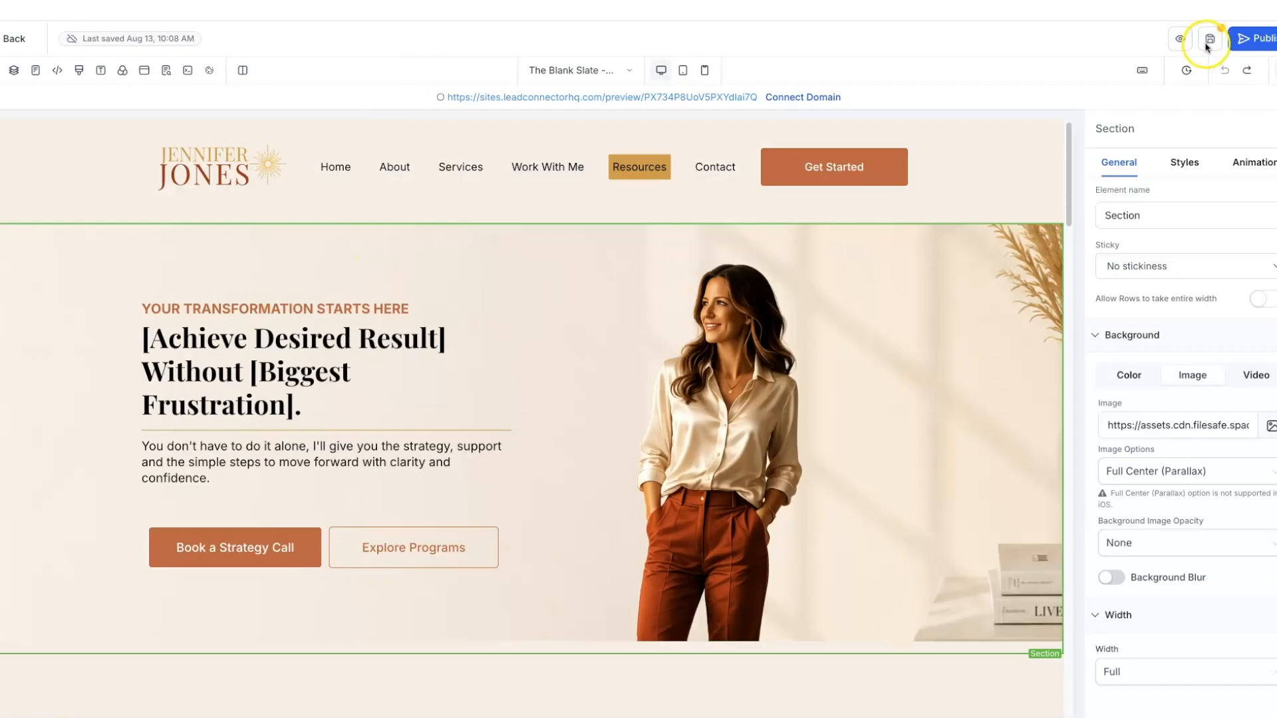
click(1206, 43)
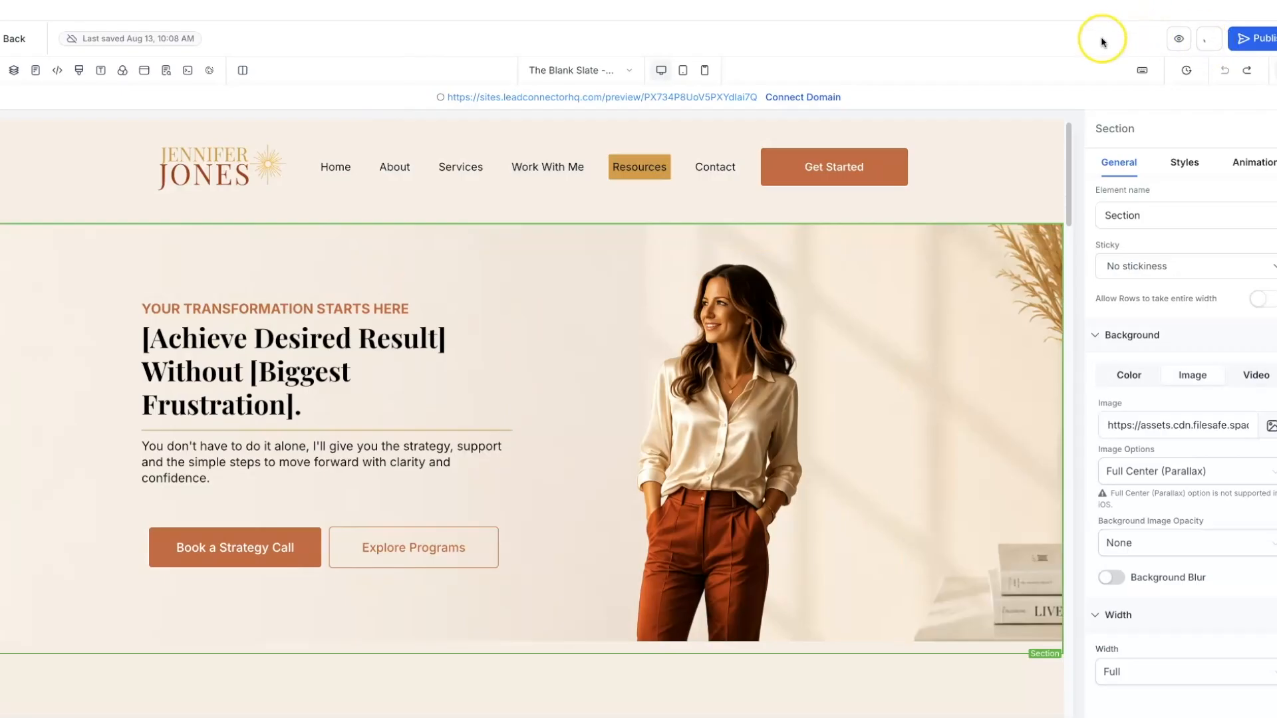
- Preview the page, scrolling to check the pinned header, then return to the editor
click(1178, 39)
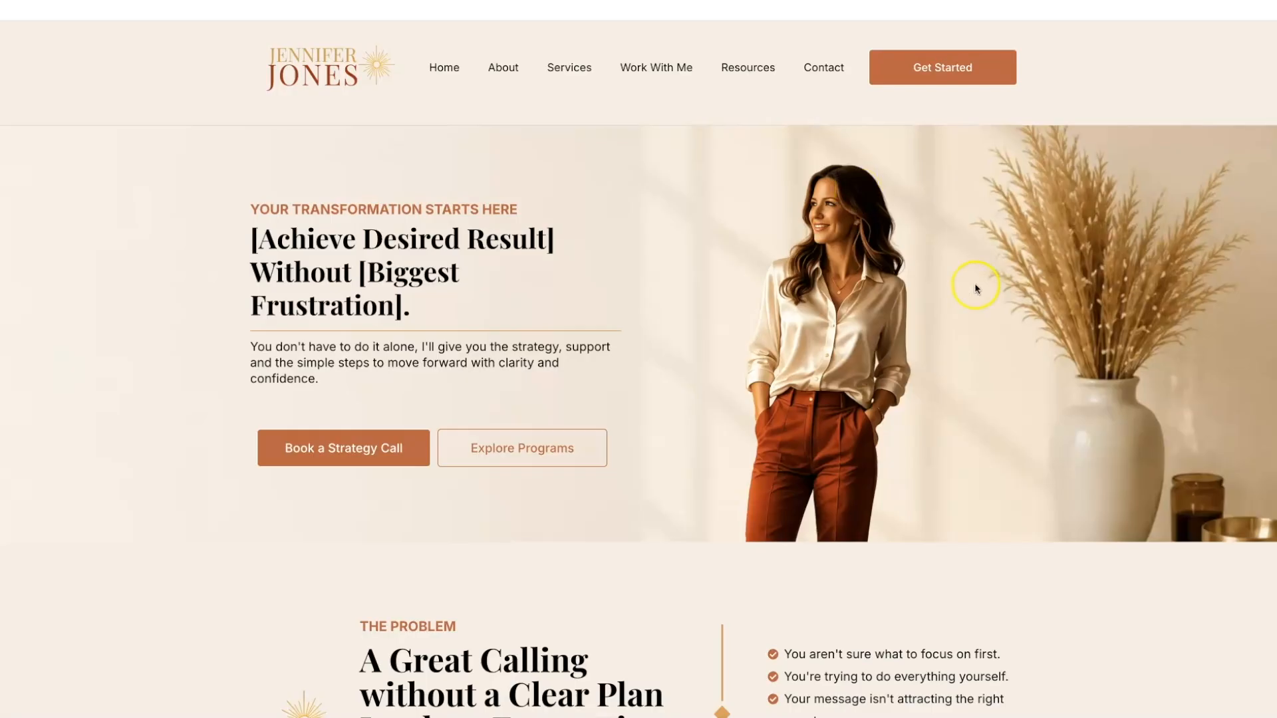
scroll(976, 287, down, 3)
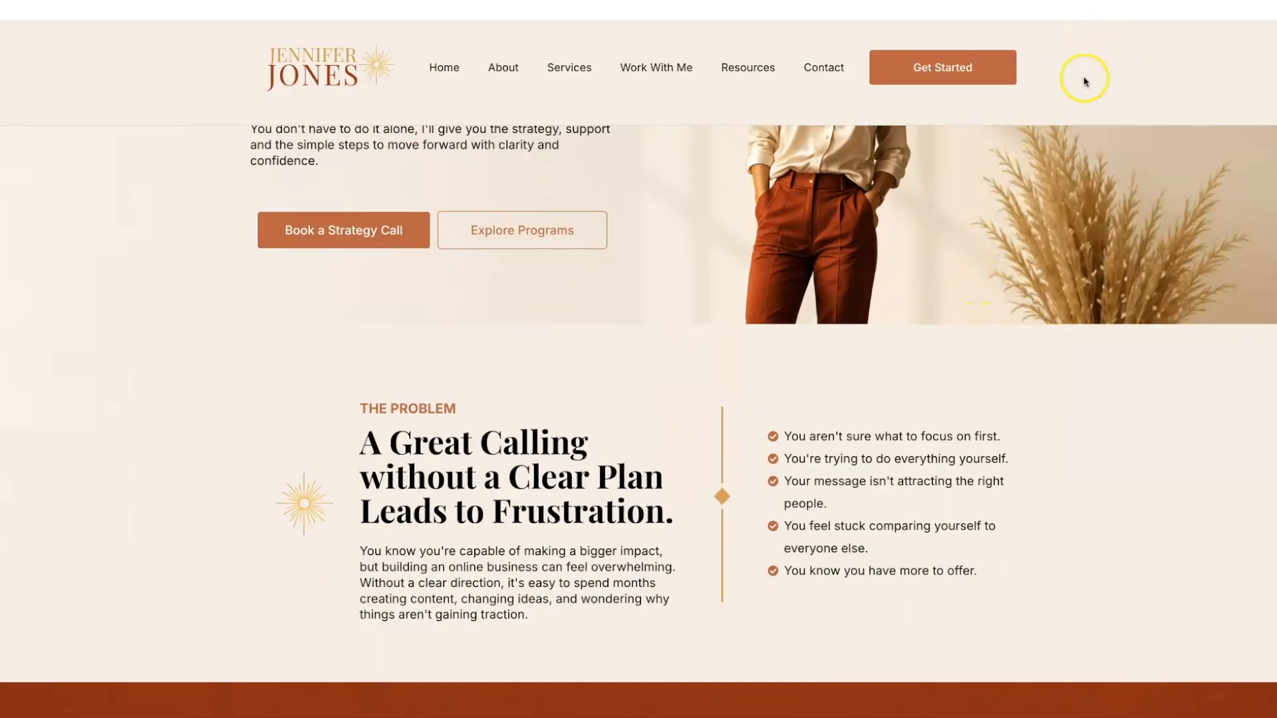
scroll(1066, 213, up, 3)
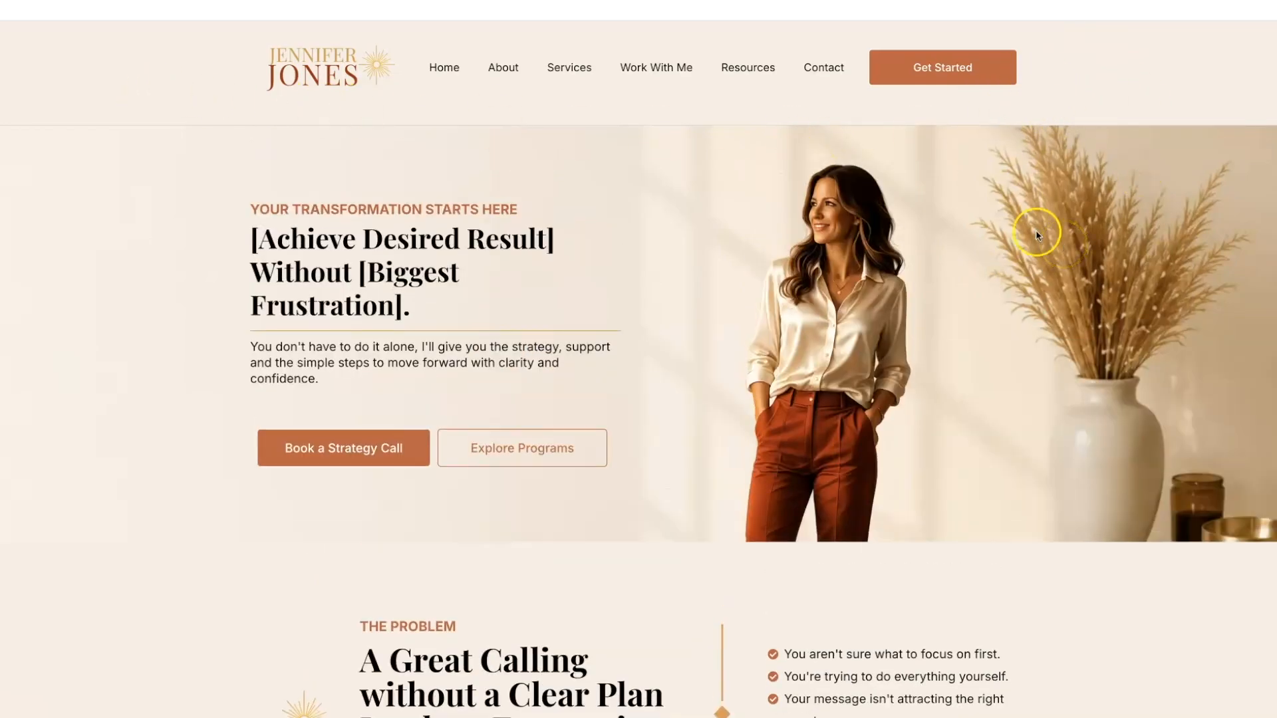
scroll(1082, 274, down, 3)
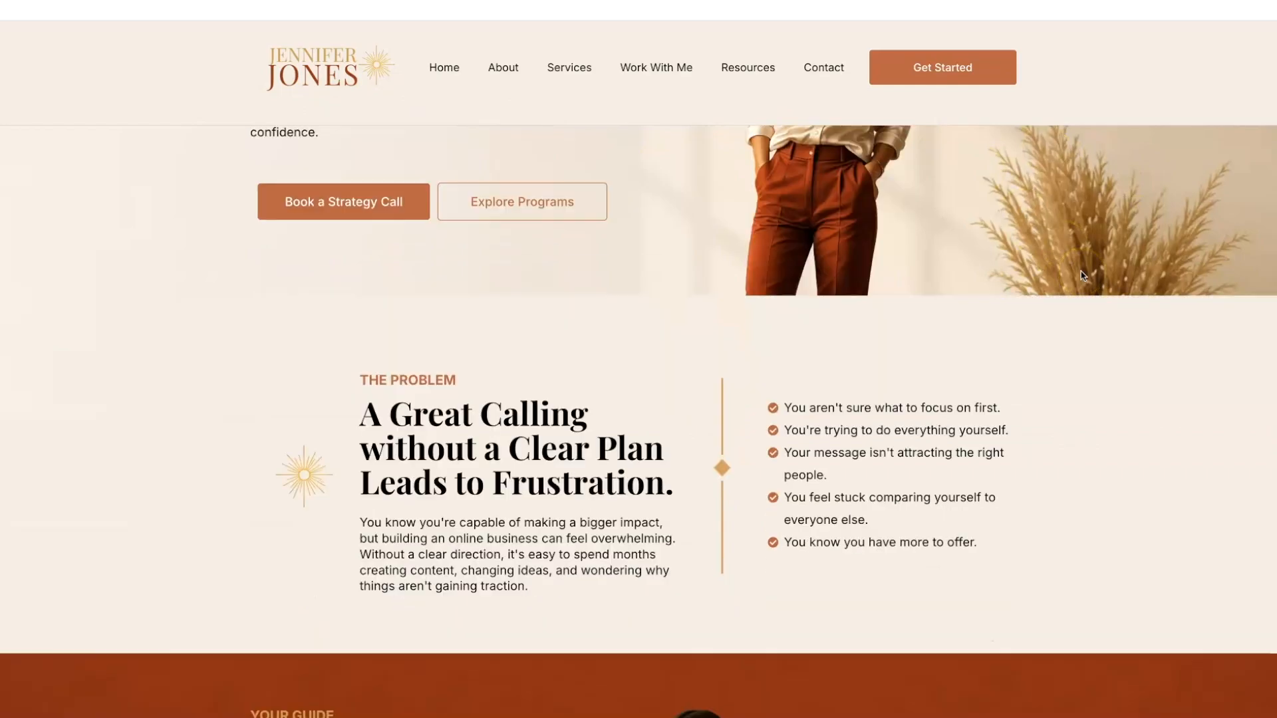
scroll(1082, 276, down, 3)
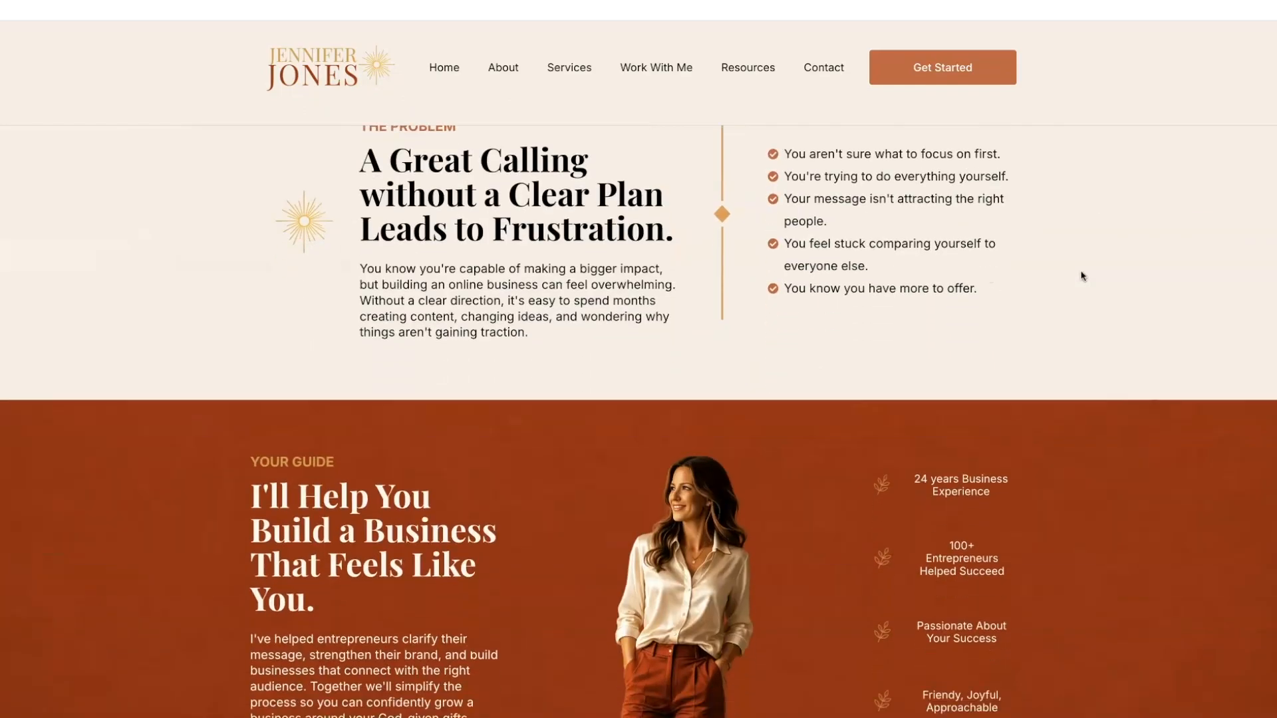
scroll(1081, 276, down, 5)
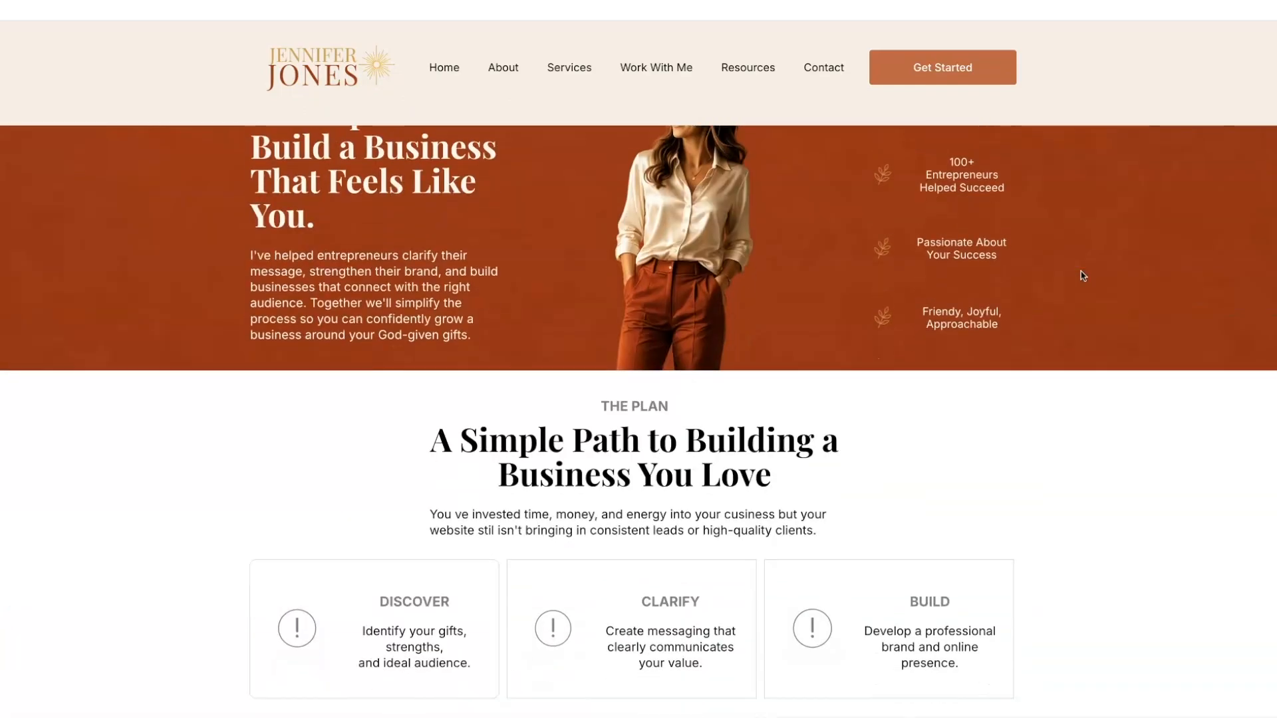
scroll(1082, 276, up, 10)
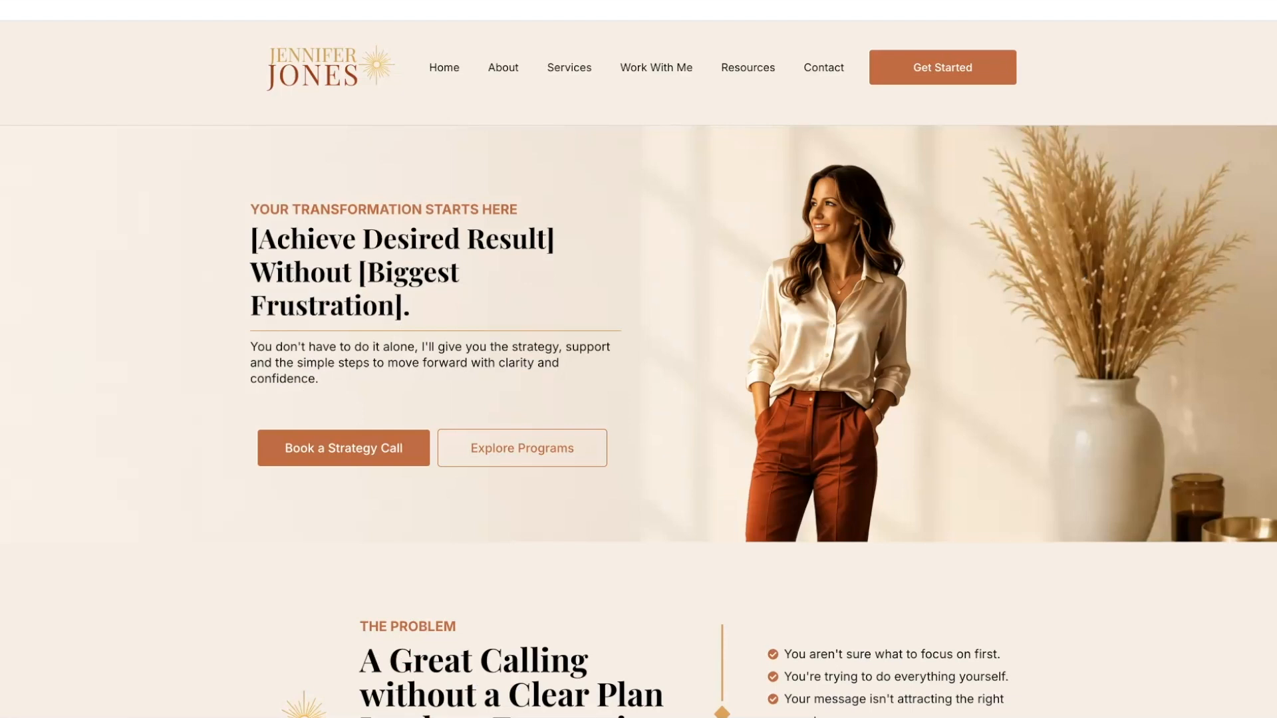
click(536, 3)
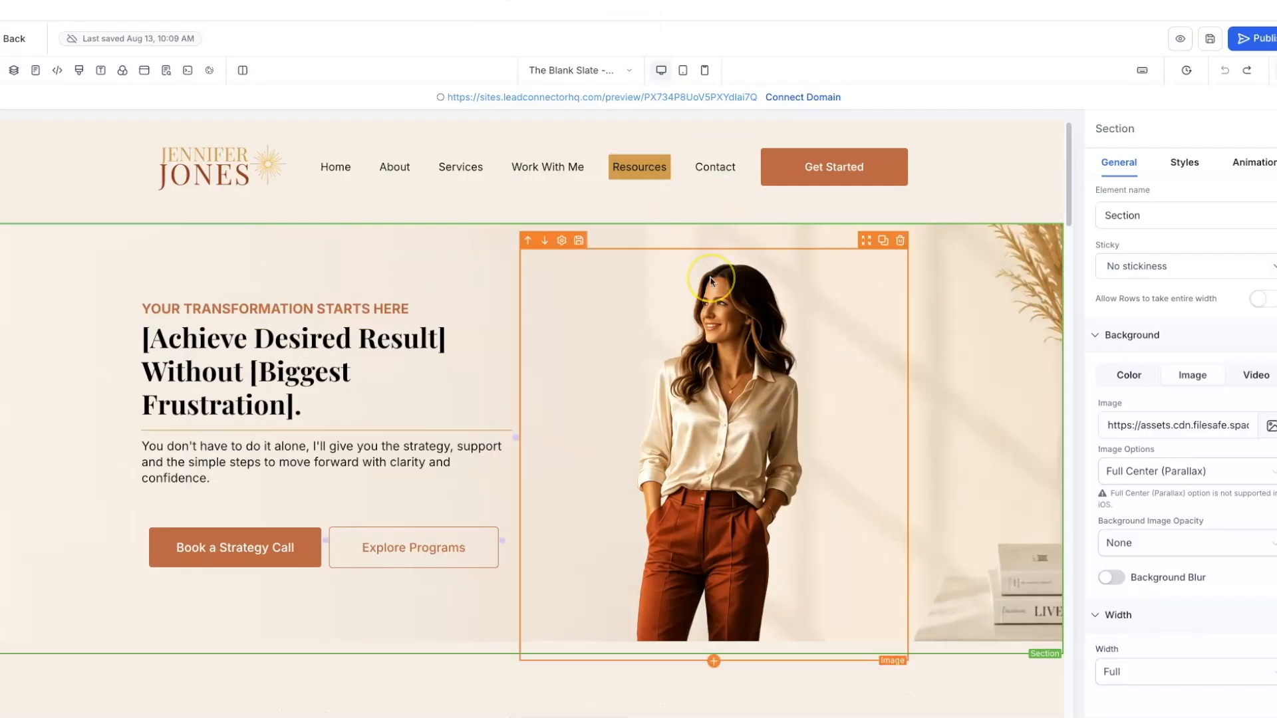
- Give The Plan section a beige #f8efe6 background
scroll(710, 279, down, 3)
scroll(710, 279, down, 6)
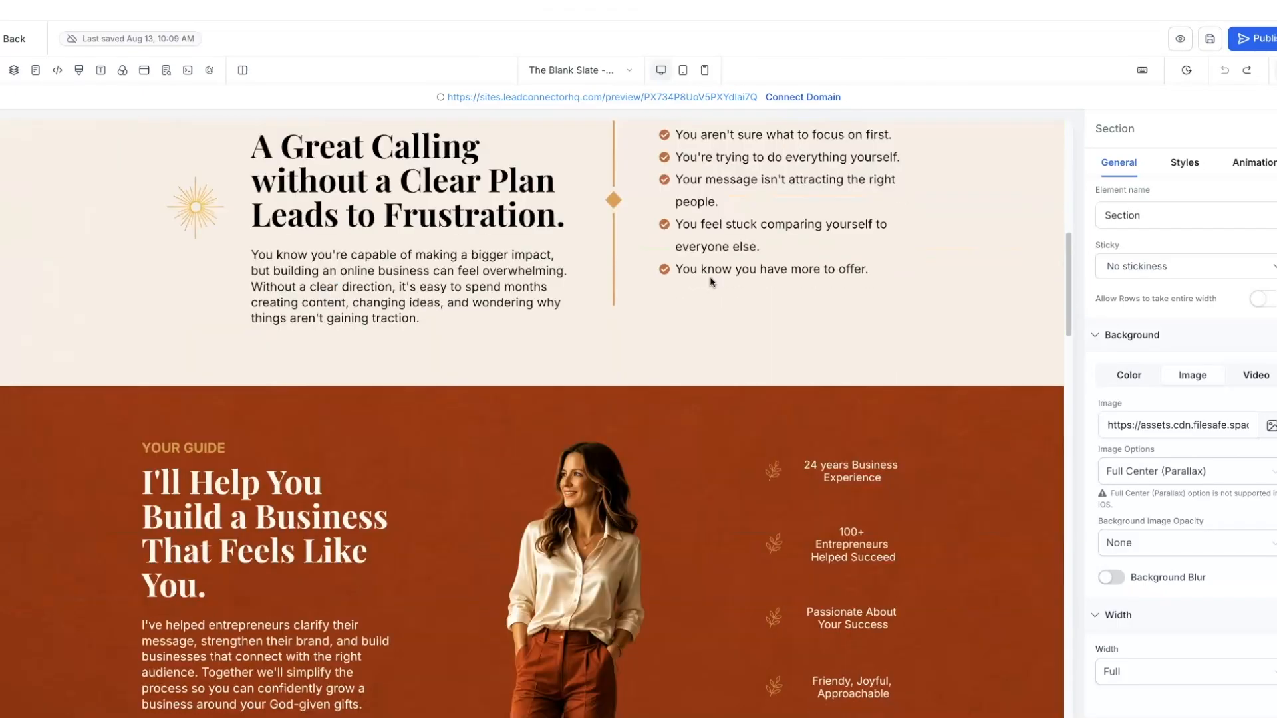
scroll(711, 278, down, 5)
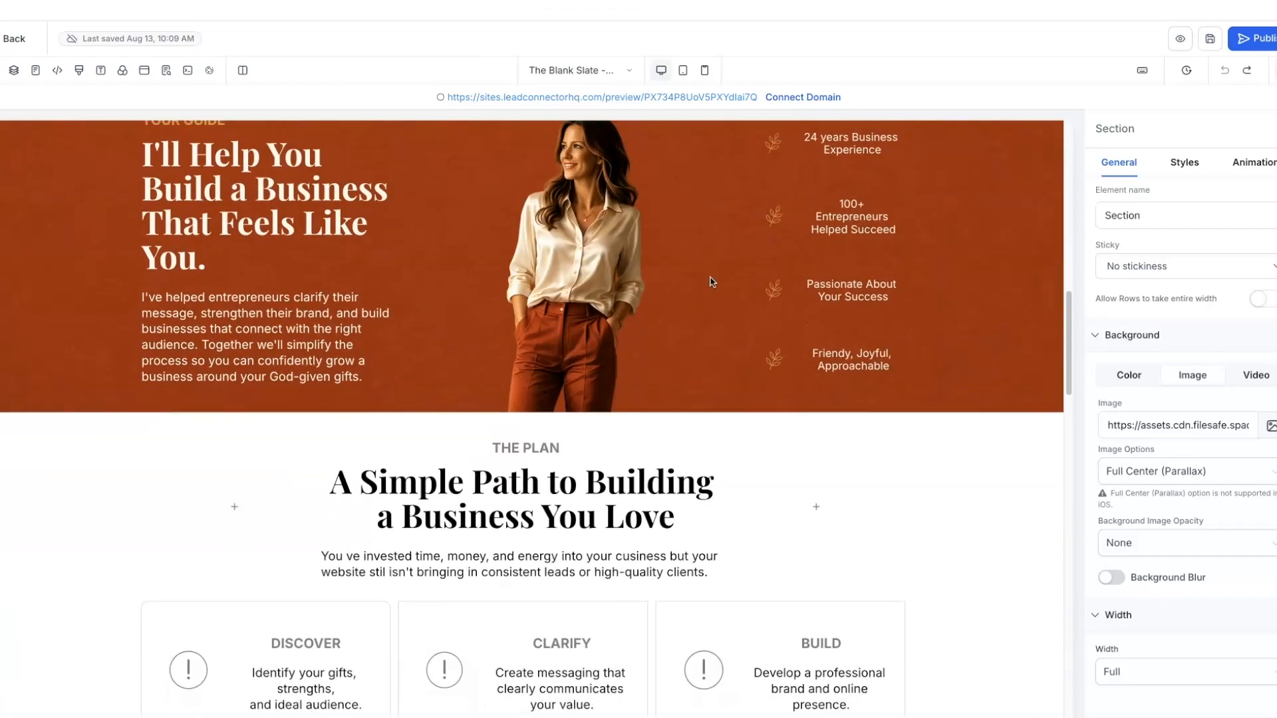
scroll(710, 281, down, 2)
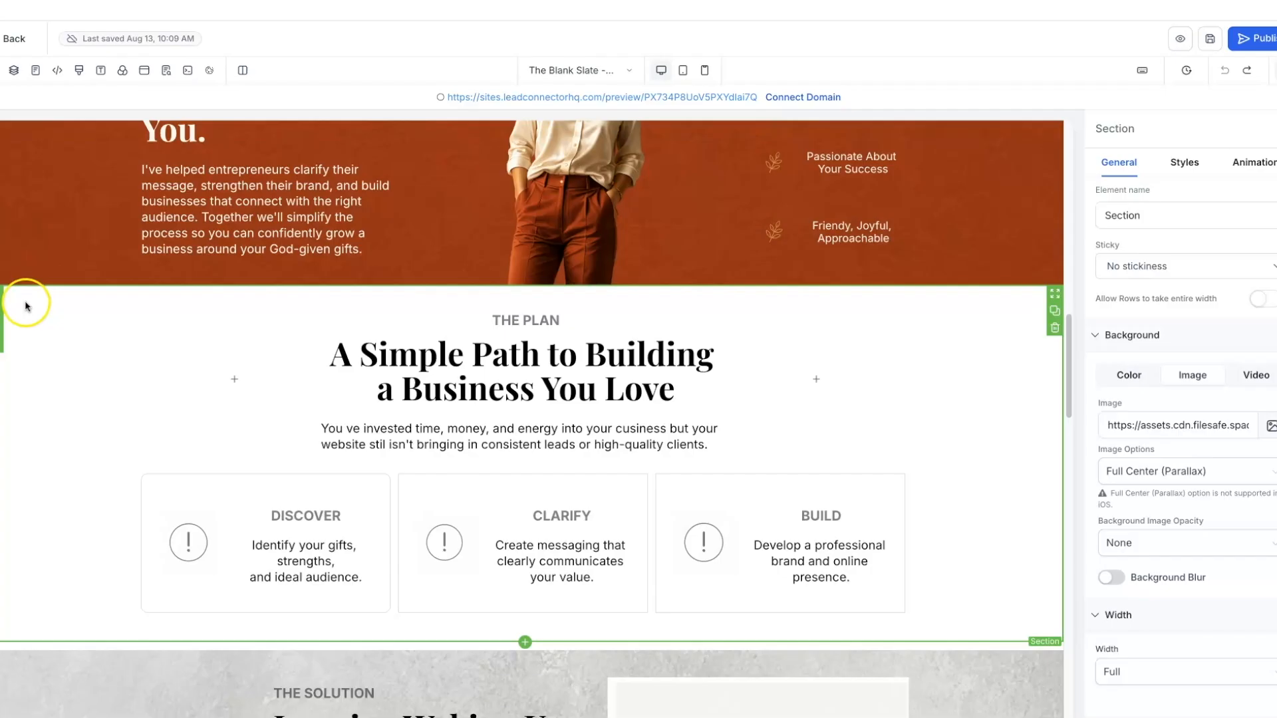
click(2, 366)
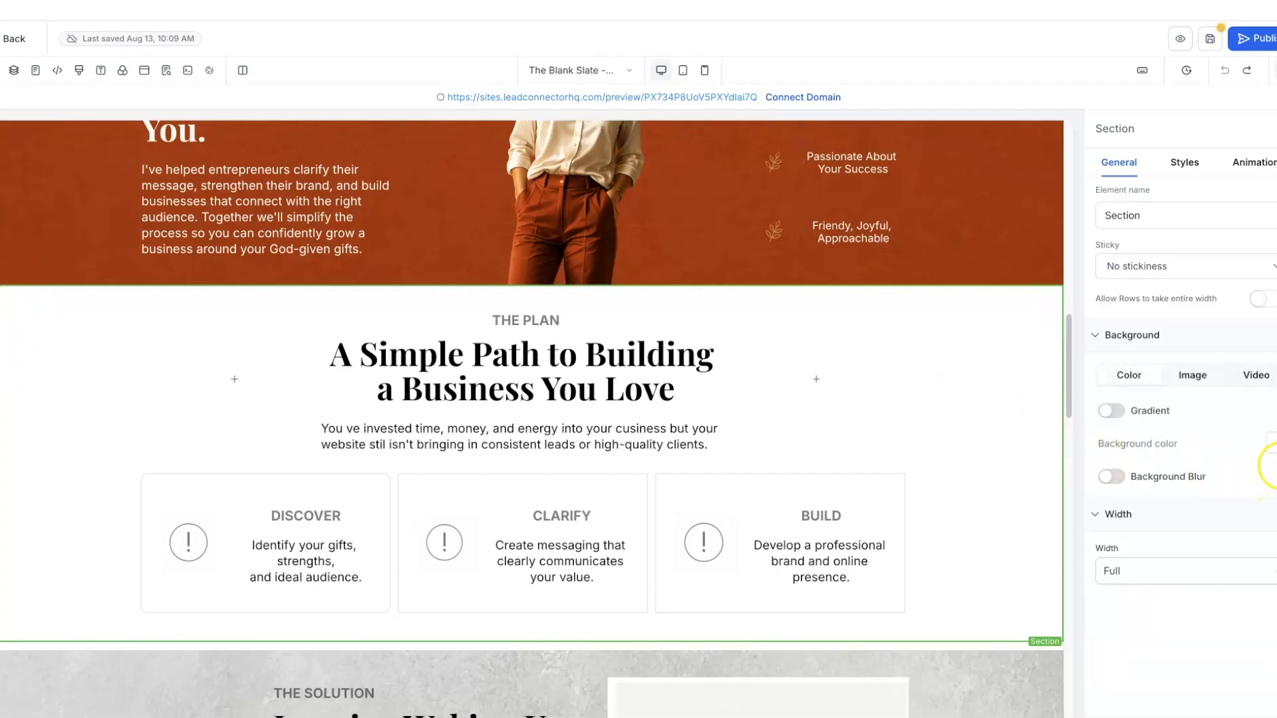
click(1274, 444)
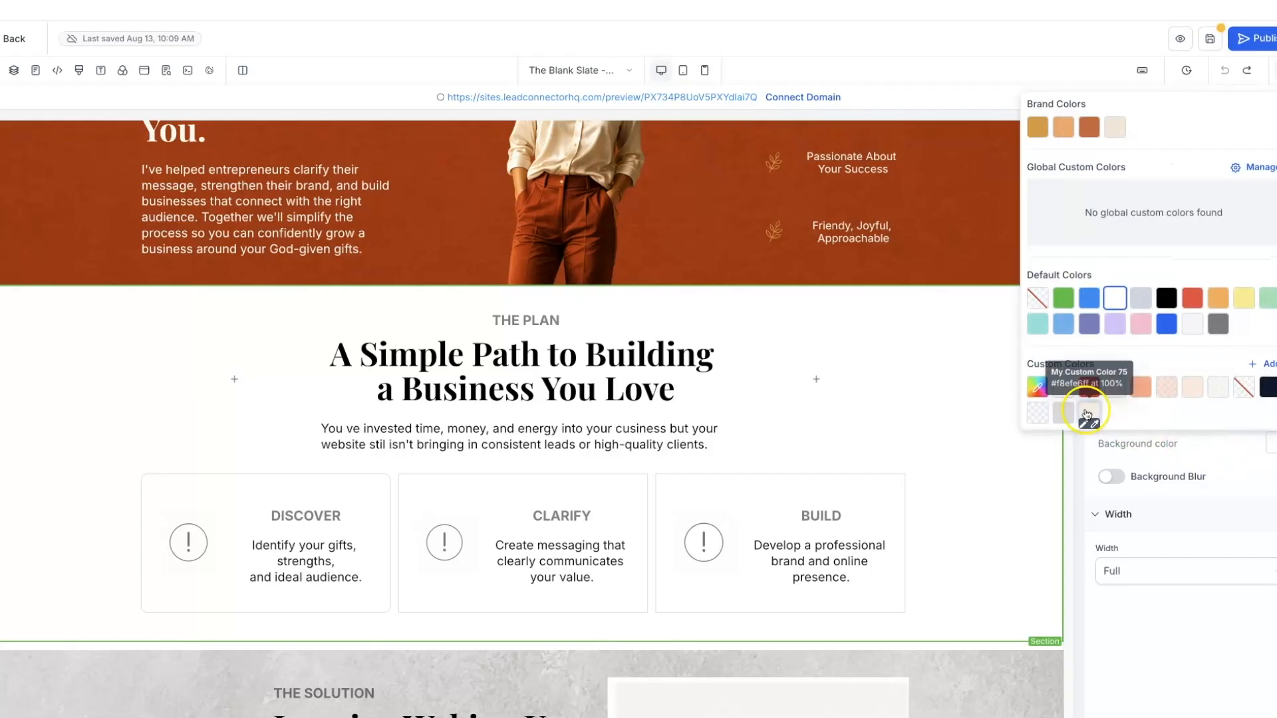
click(1088, 411)
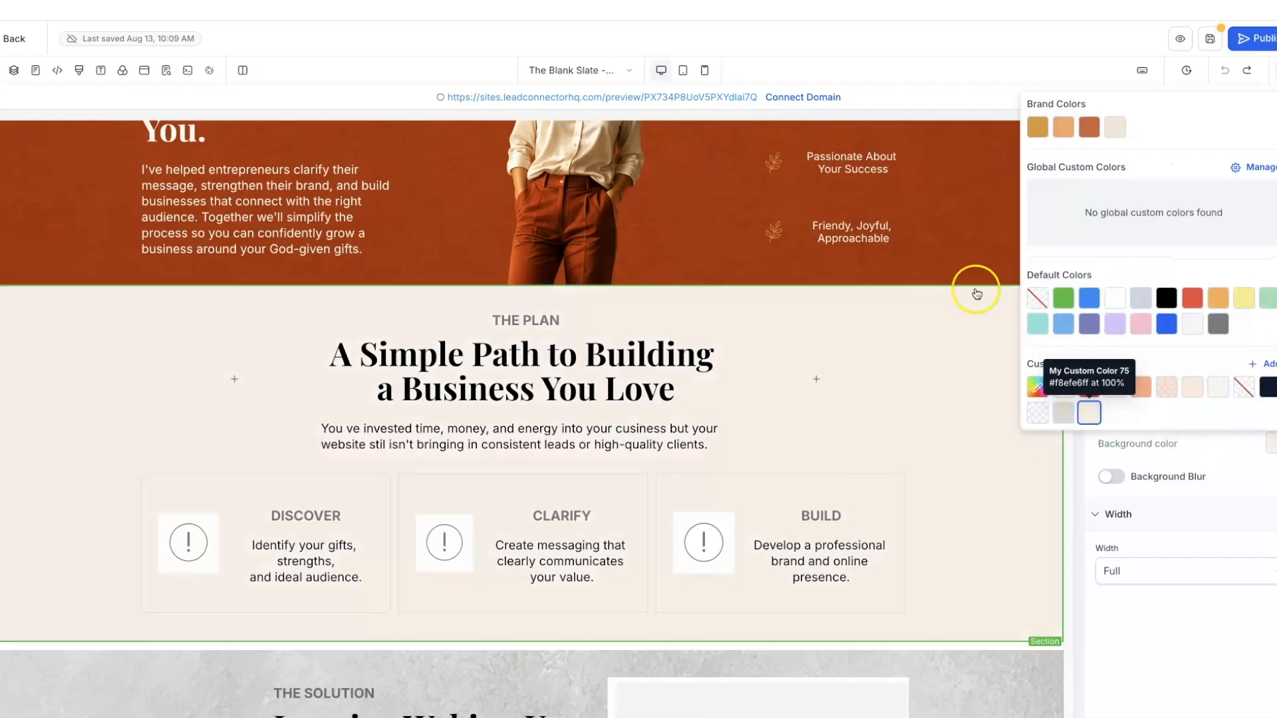
- Highlight the THE PLAN label text and open its text colour choices
click(537, 321)
drag(482, 322, 562, 320)
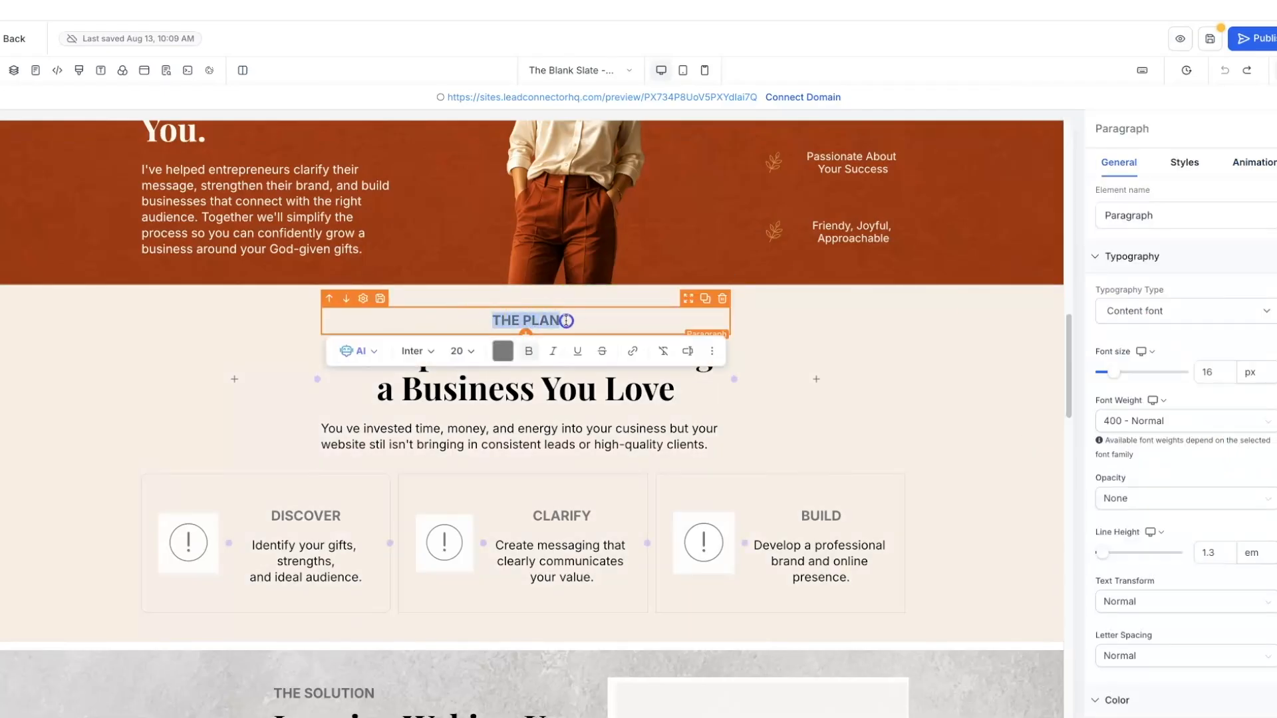
click(503, 353)
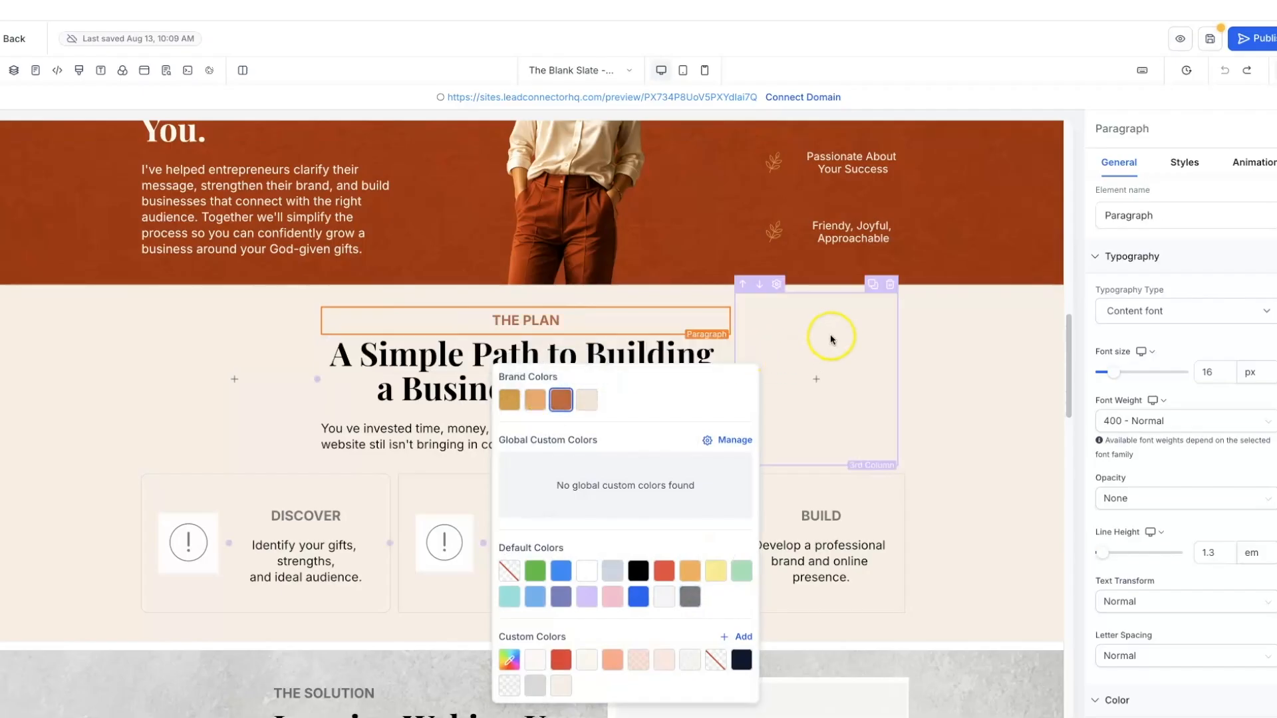
click(963, 321)
scroll(963, 322, down, 1)
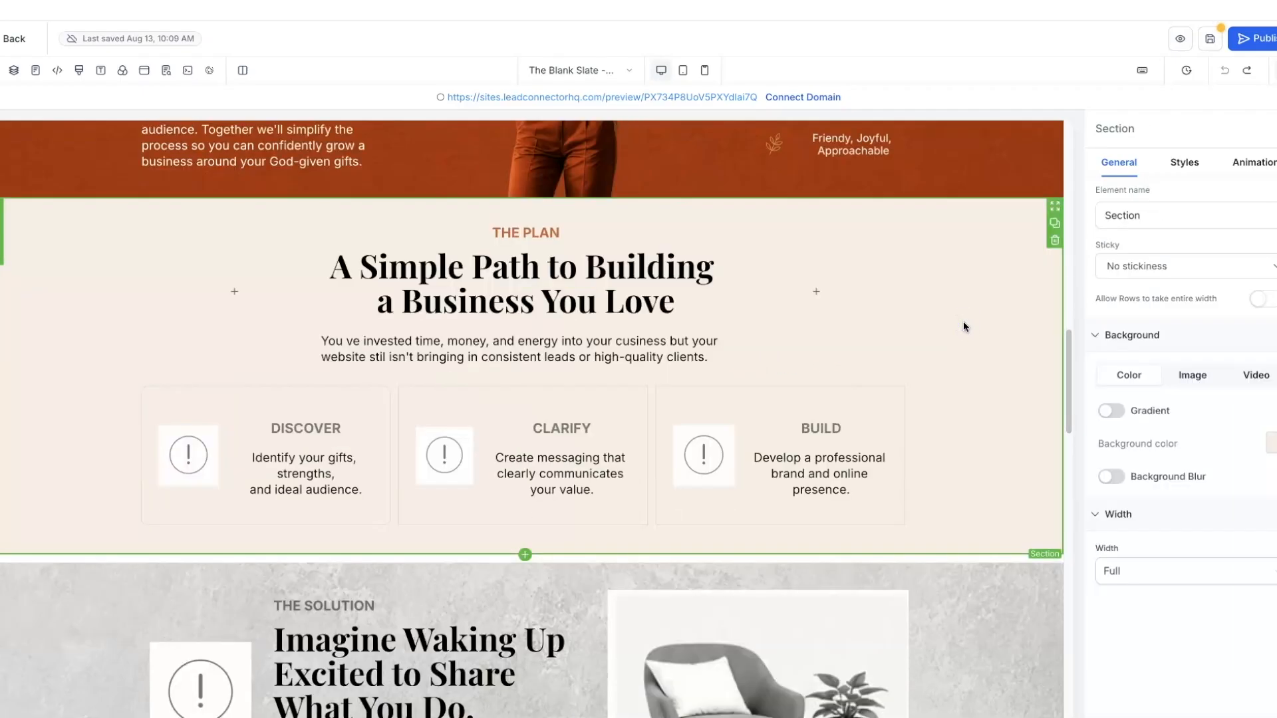
- Give the DISCOVER card column a Wheat #d89a3c border
click(301, 393)
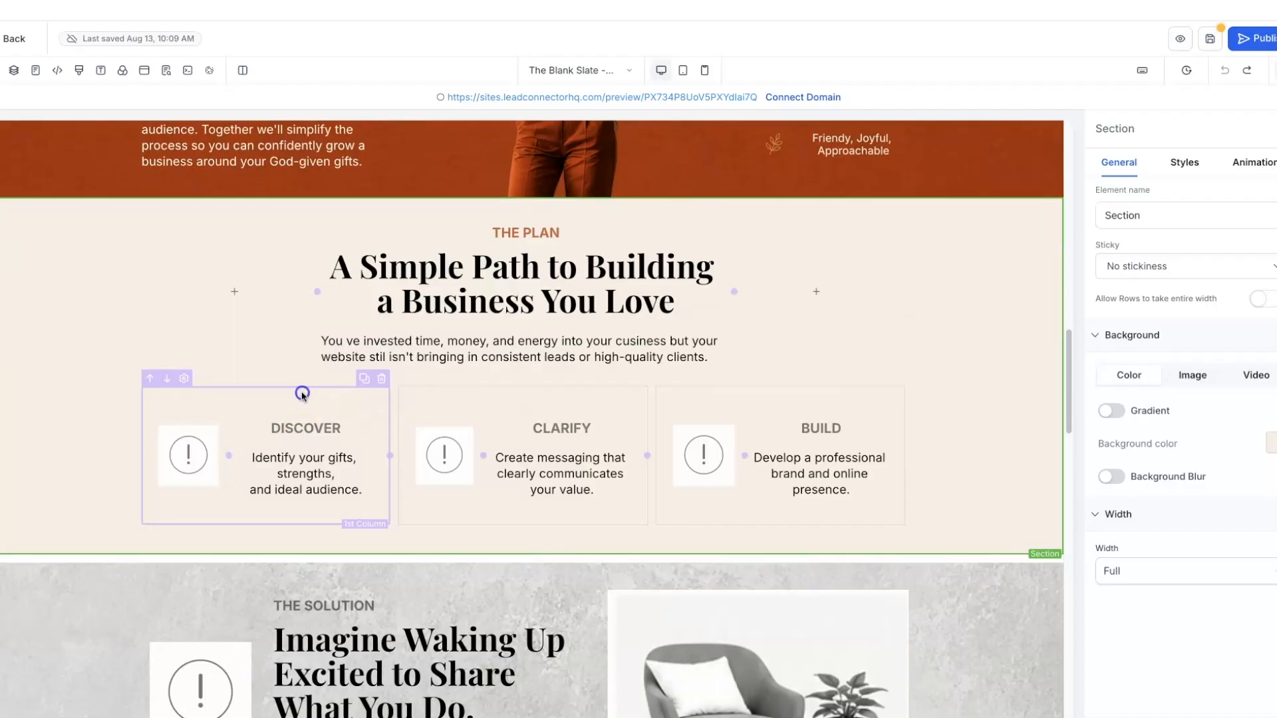
click(302, 393)
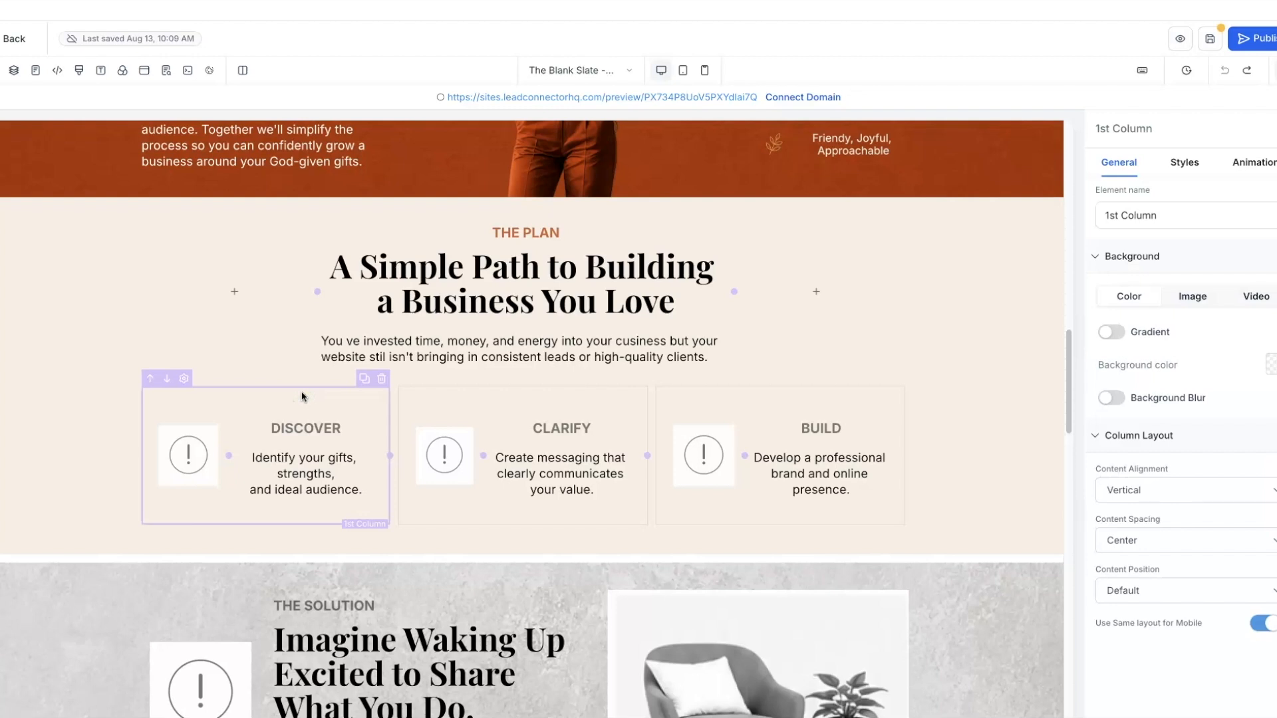
click(1270, 372)
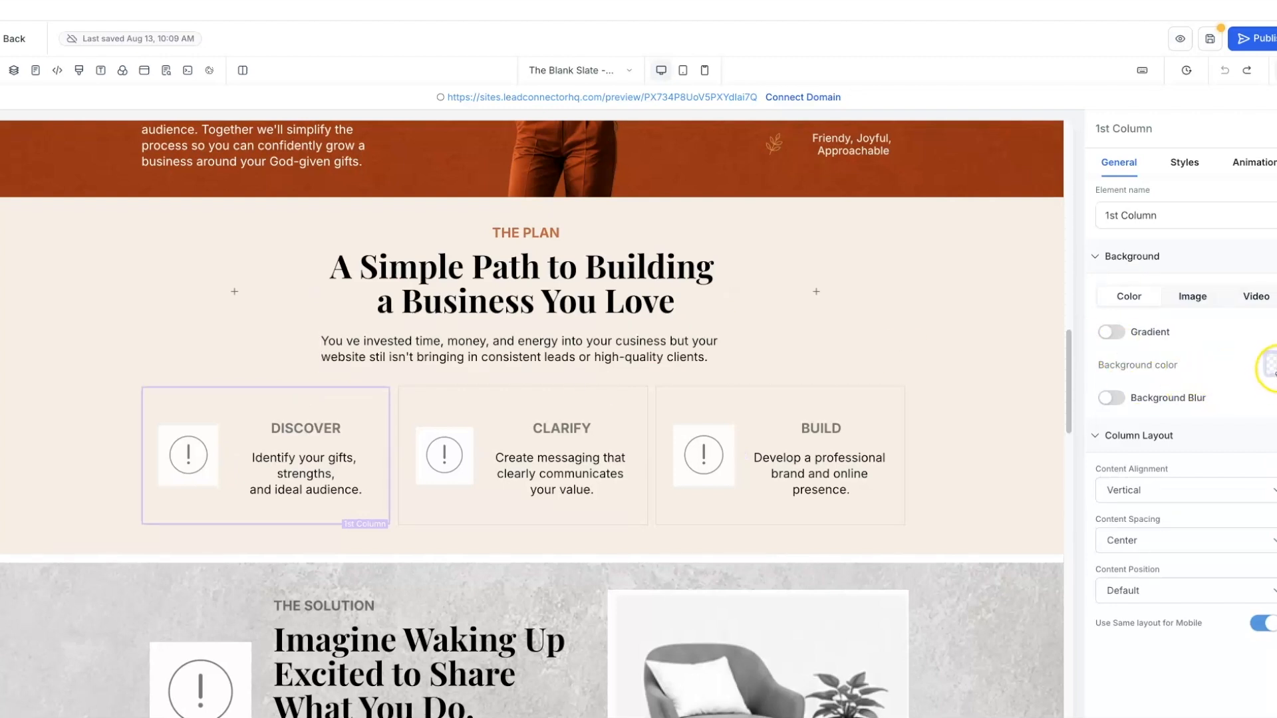
click(1184, 164)
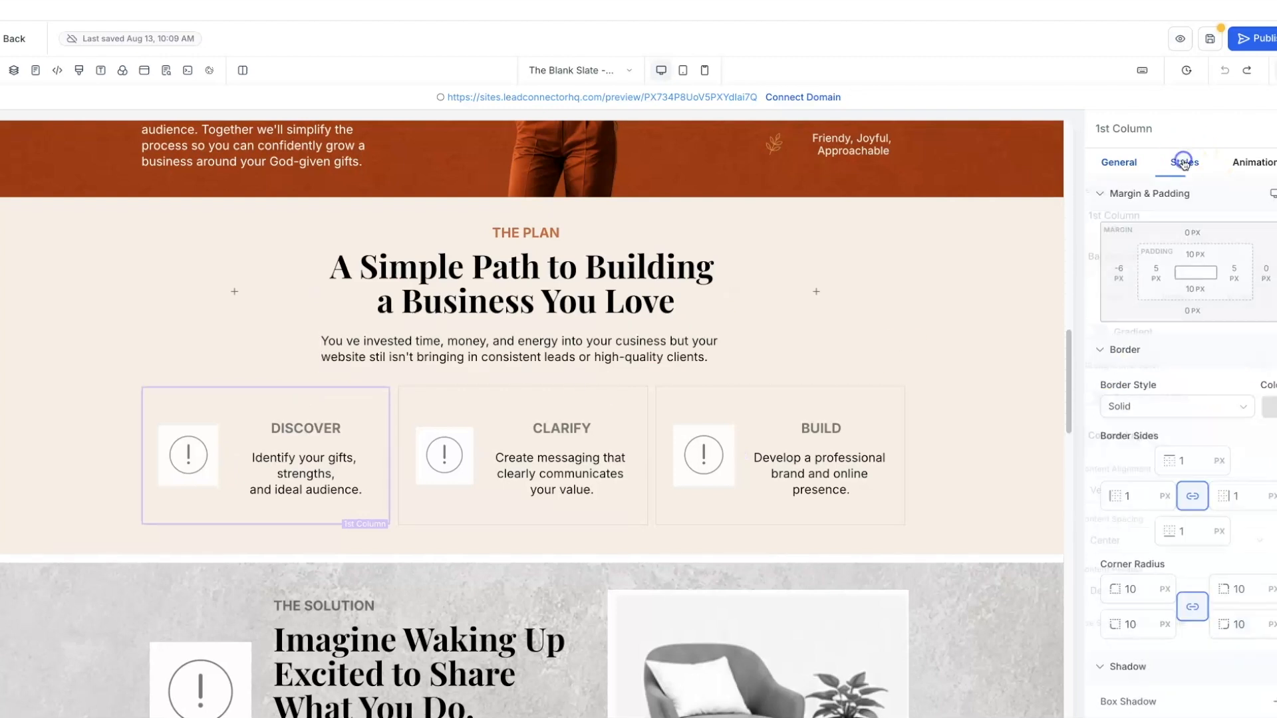
click(1269, 412)
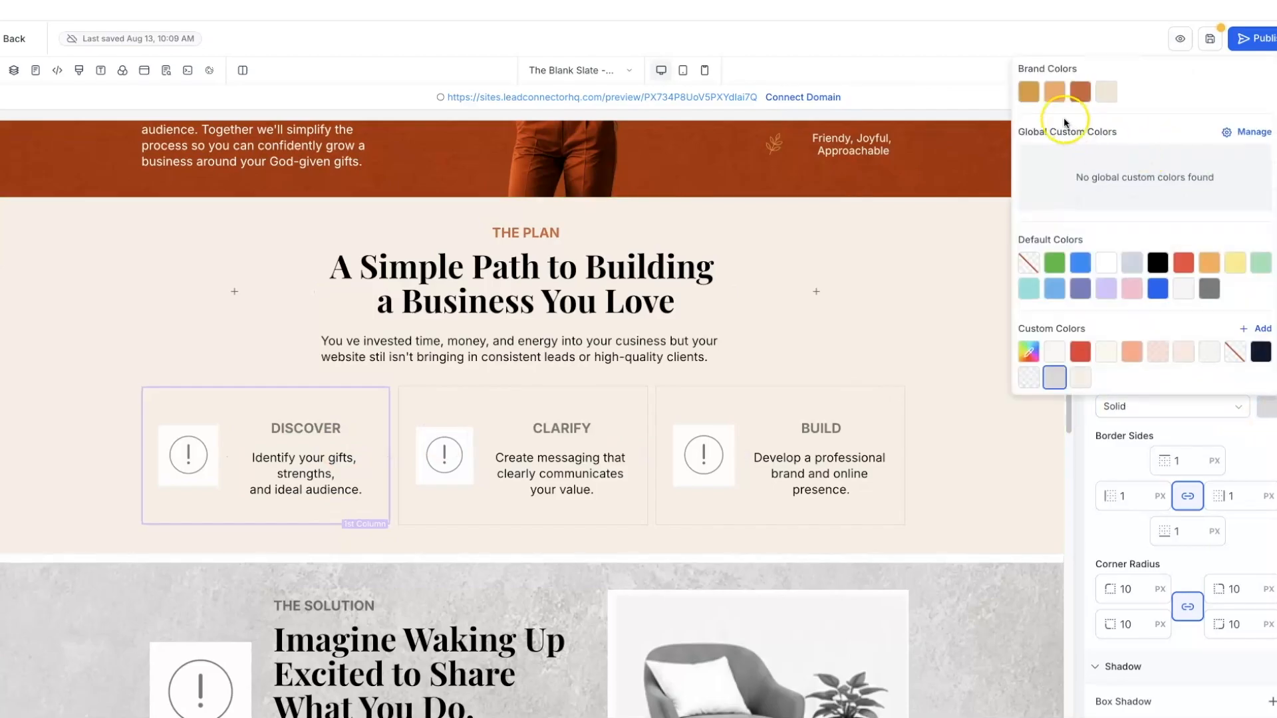
click(1028, 97)
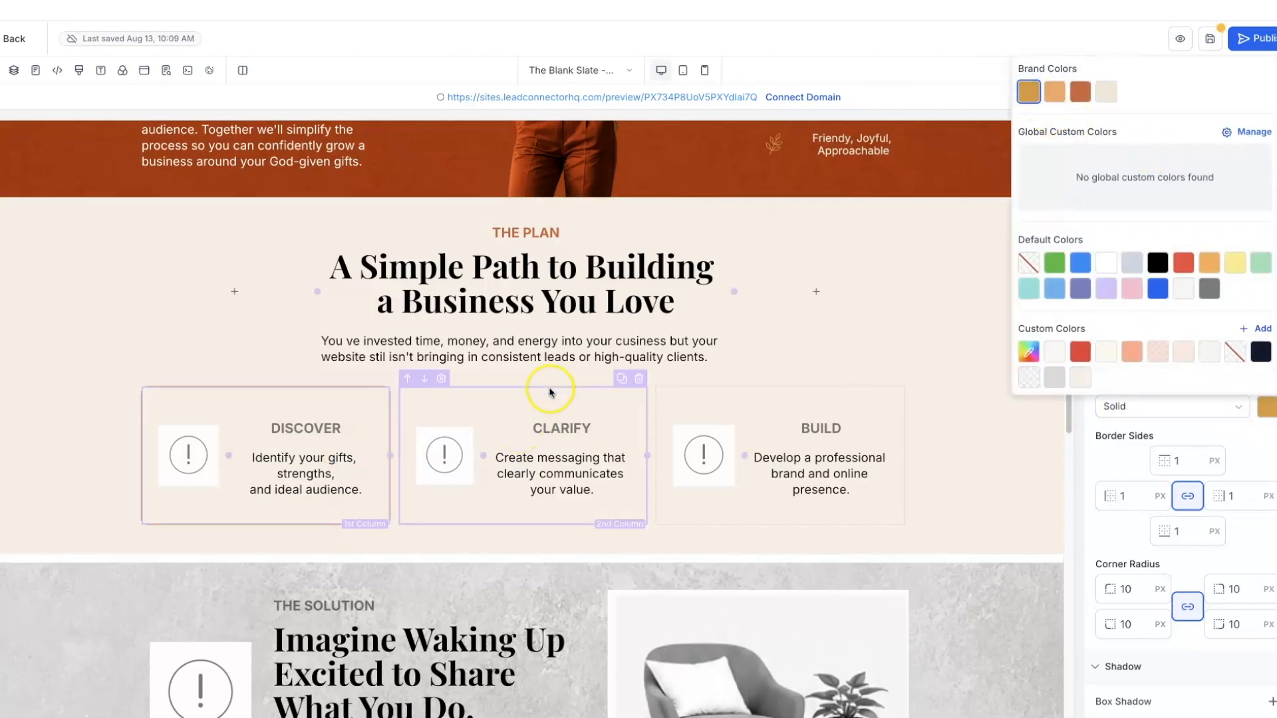
- Give the CLARIFY and BUILD card columns Wheat #d89a3c borders too
click(502, 390)
click(1269, 416)
click(1028, 92)
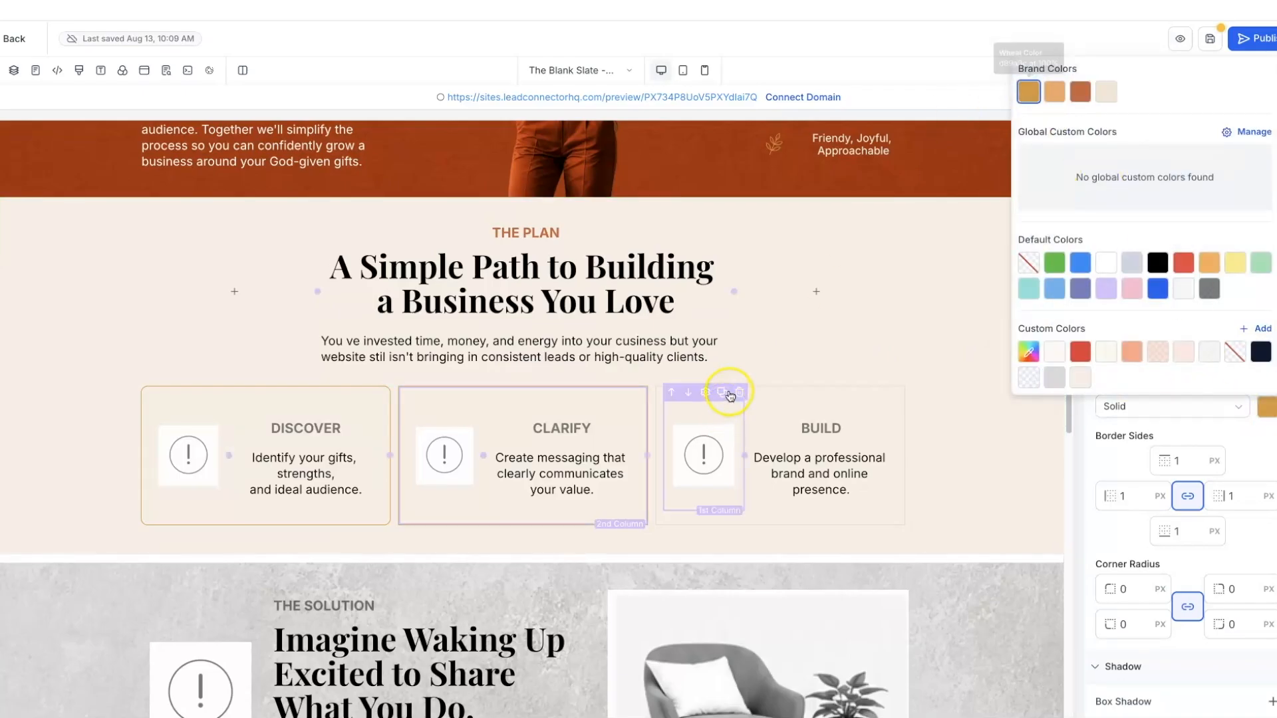
click(796, 390)
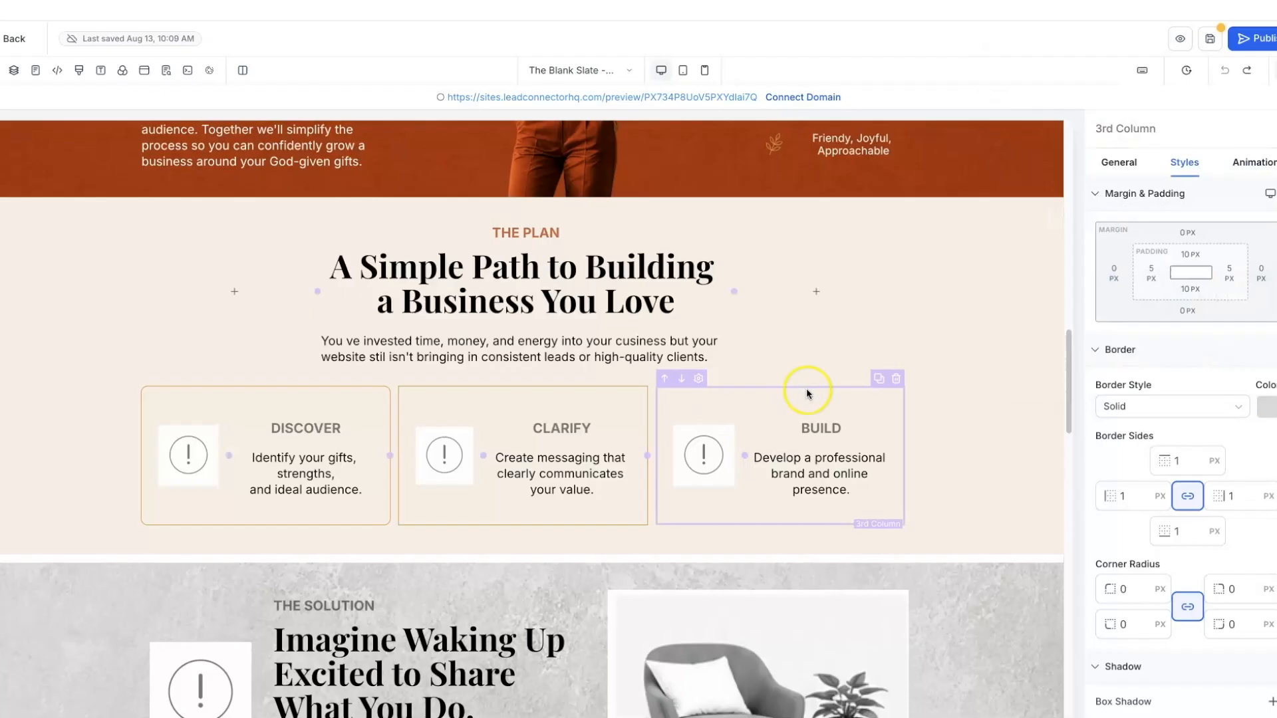
click(1268, 419)
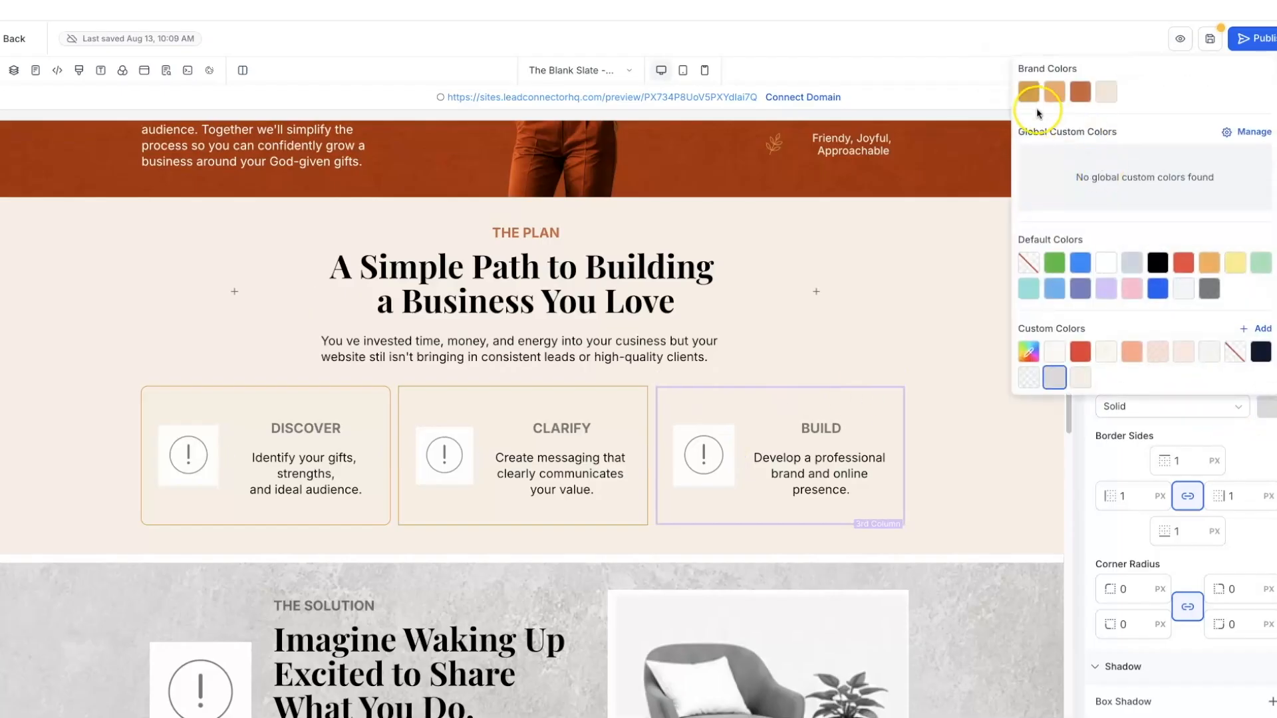
click(1028, 93)
click(936, 295)
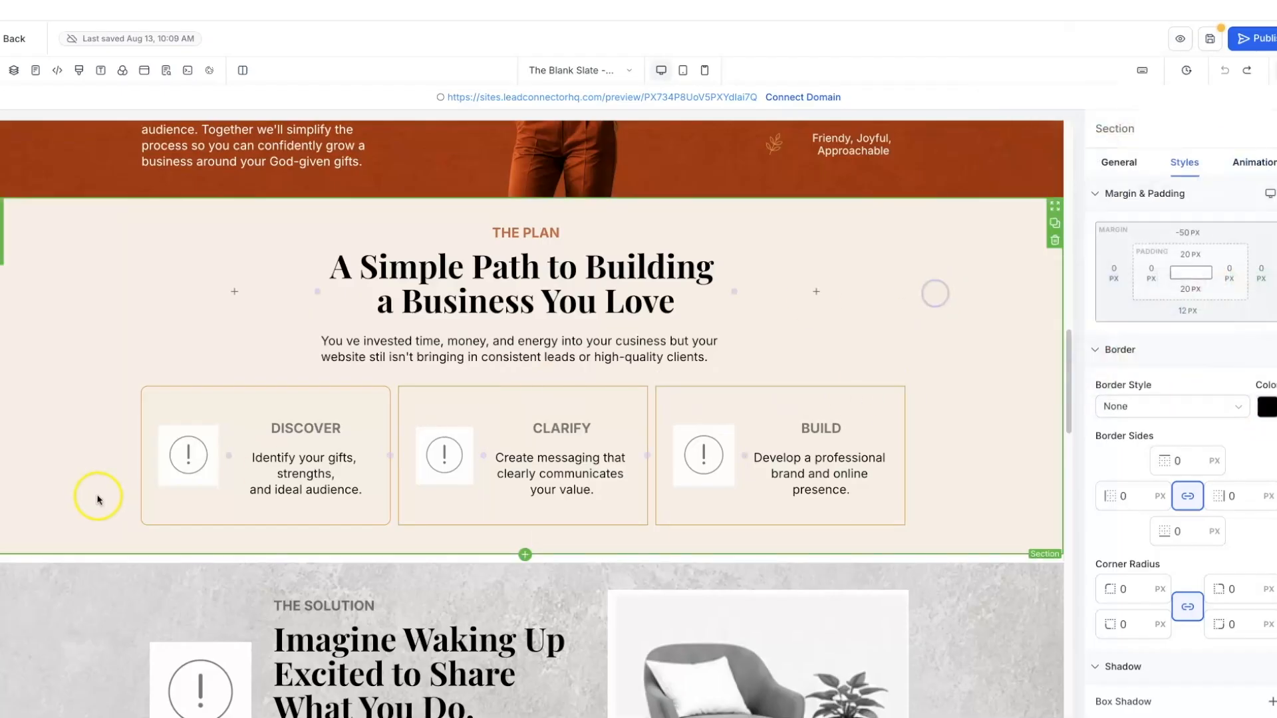
- Colour the DISCOVER heading Warm Terracotta
click(323, 417)
double_click(320, 426)
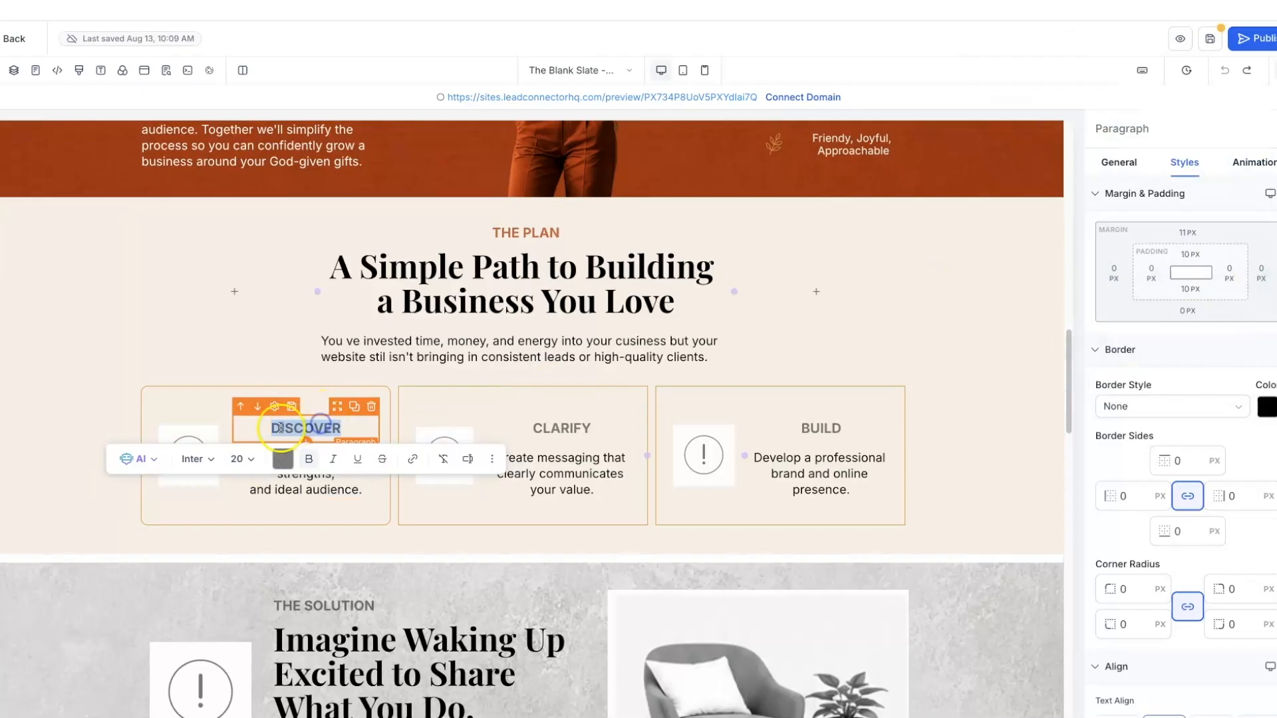
click(280, 460)
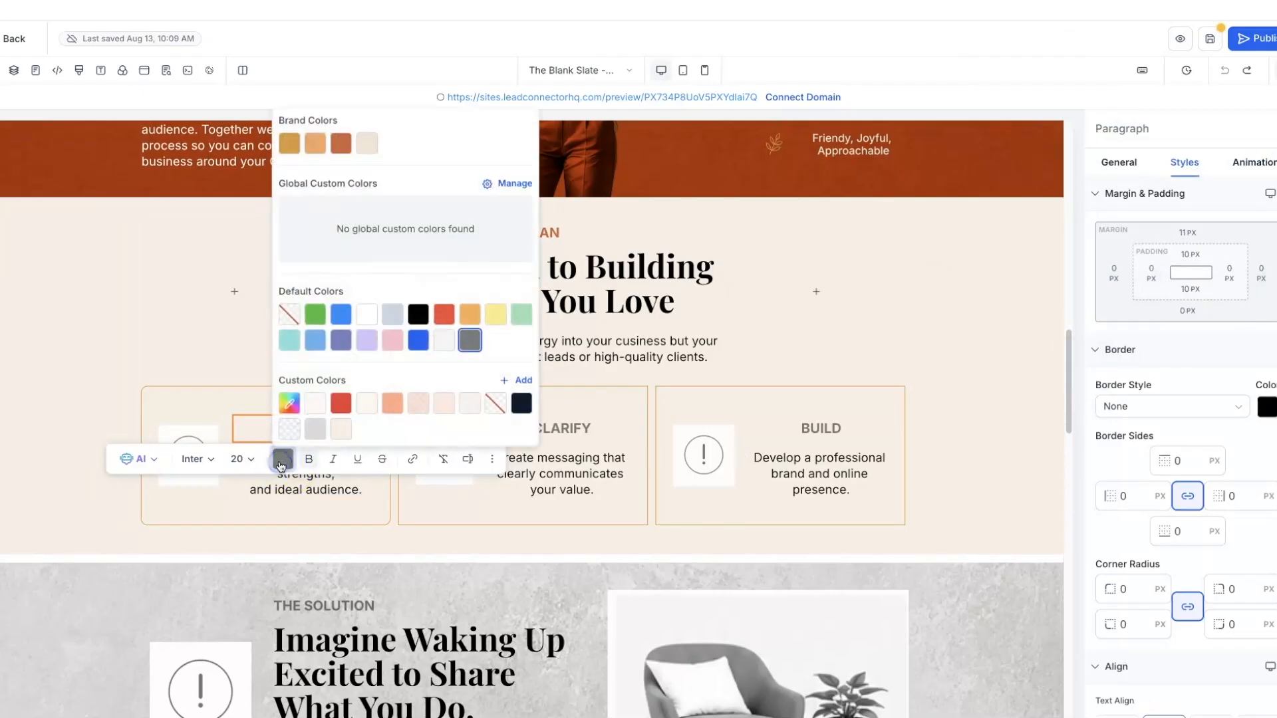
click(343, 151)
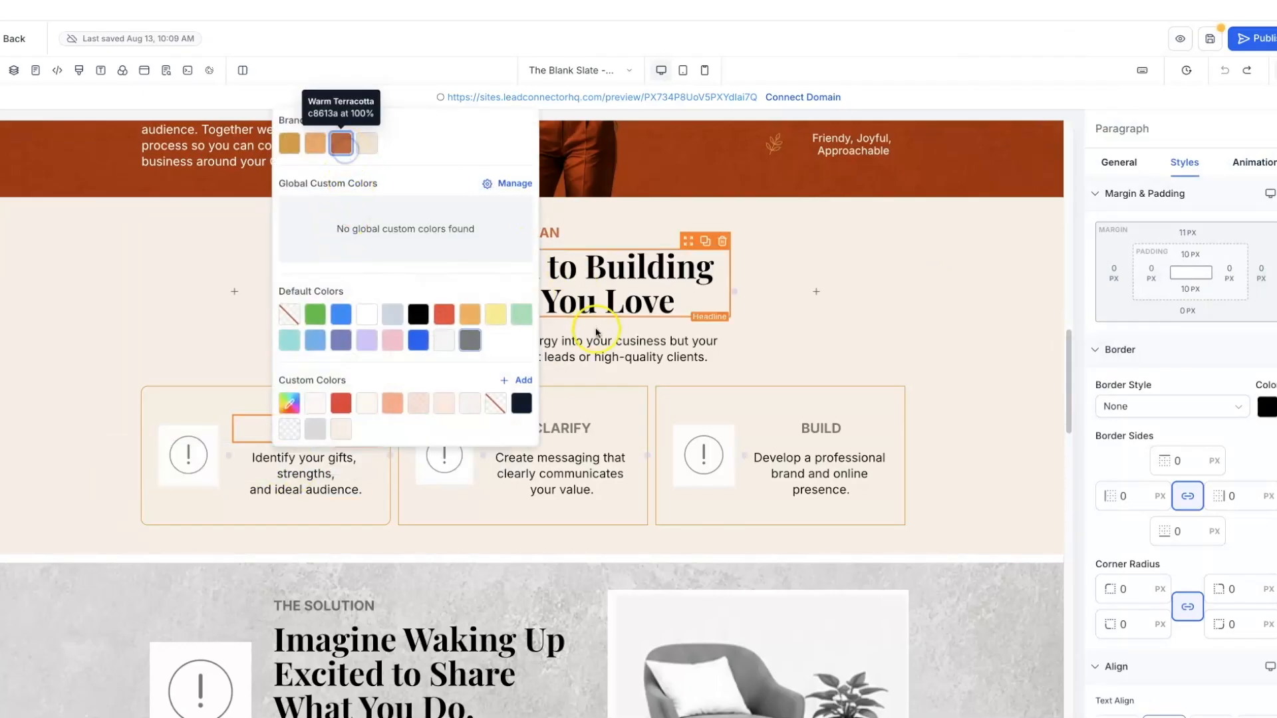
- Colour the CLARIFY and BUILD headings Warm Terracotta as well
click(596, 377)
click(526, 427)
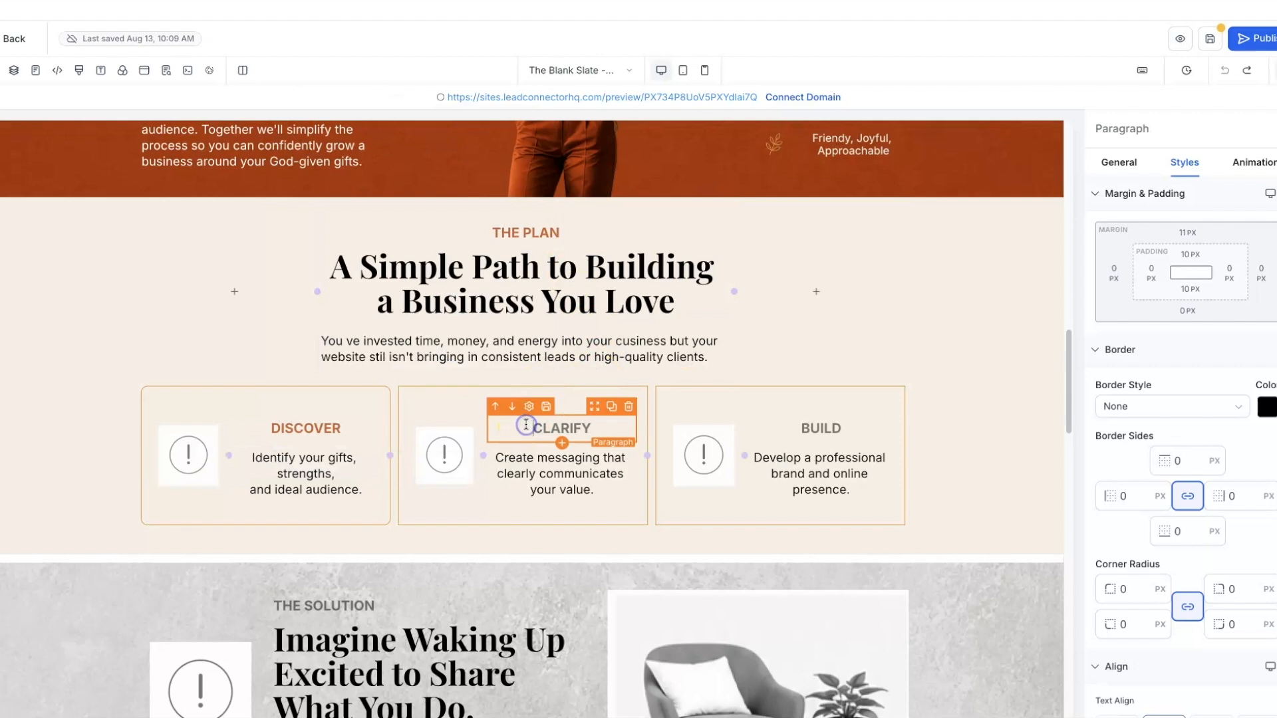
drag(526, 427, 583, 428)
click(538, 459)
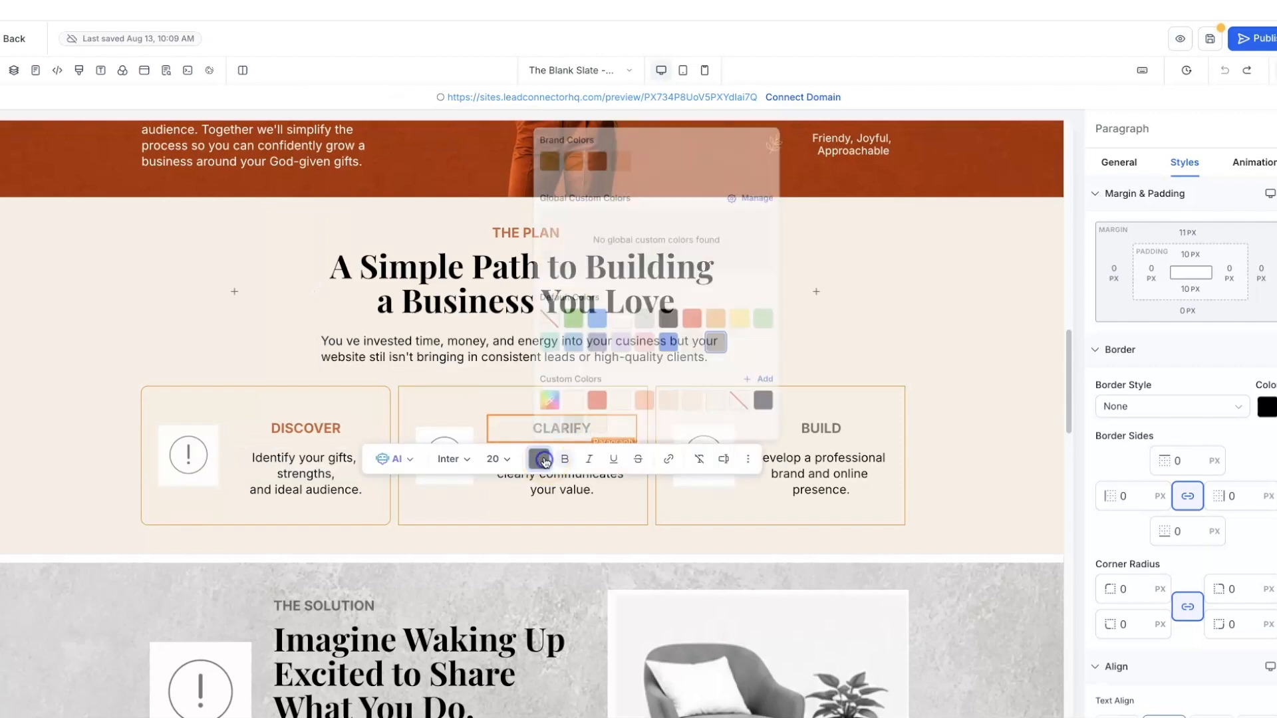
click(595, 143)
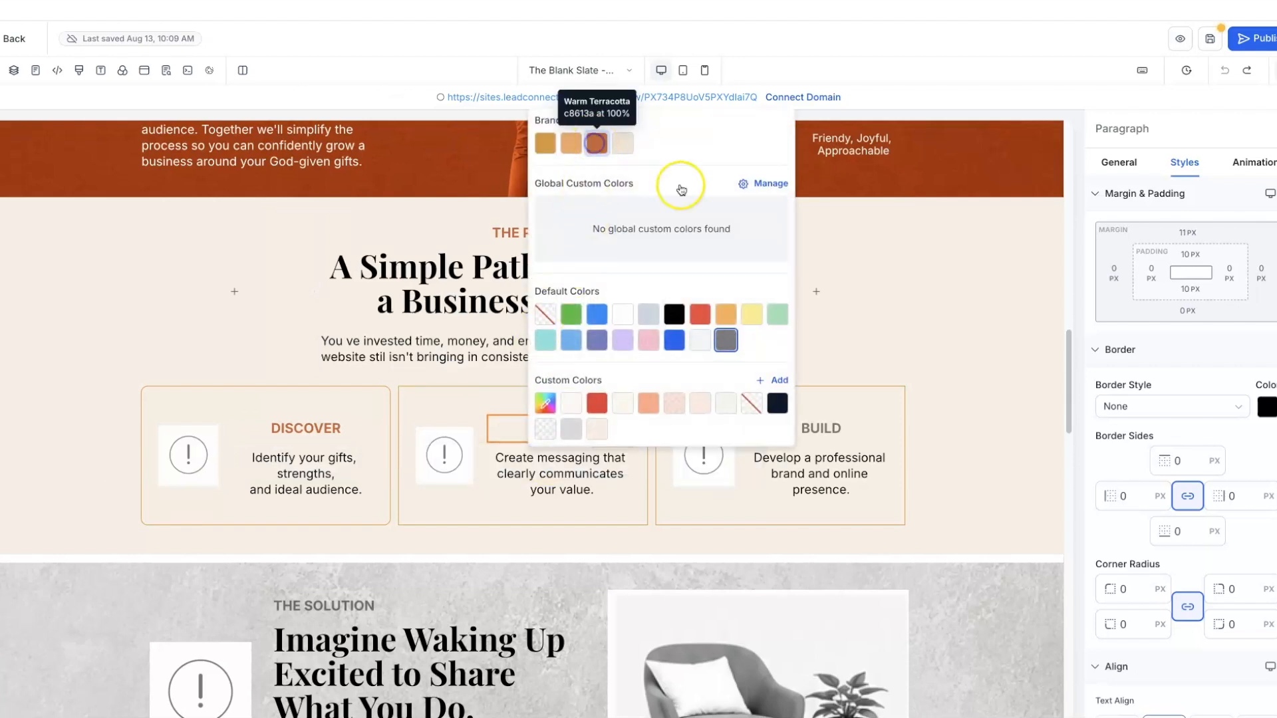
click(846, 428)
double_click(813, 431)
click(798, 458)
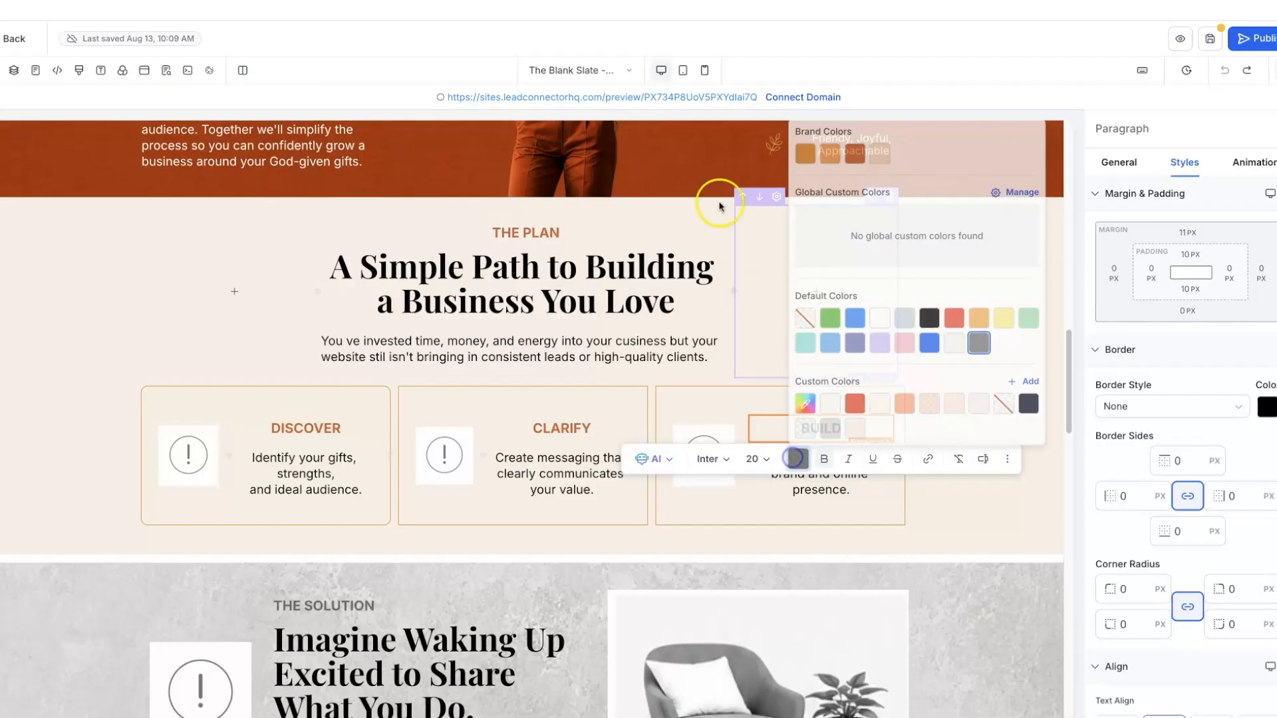
click(866, 143)
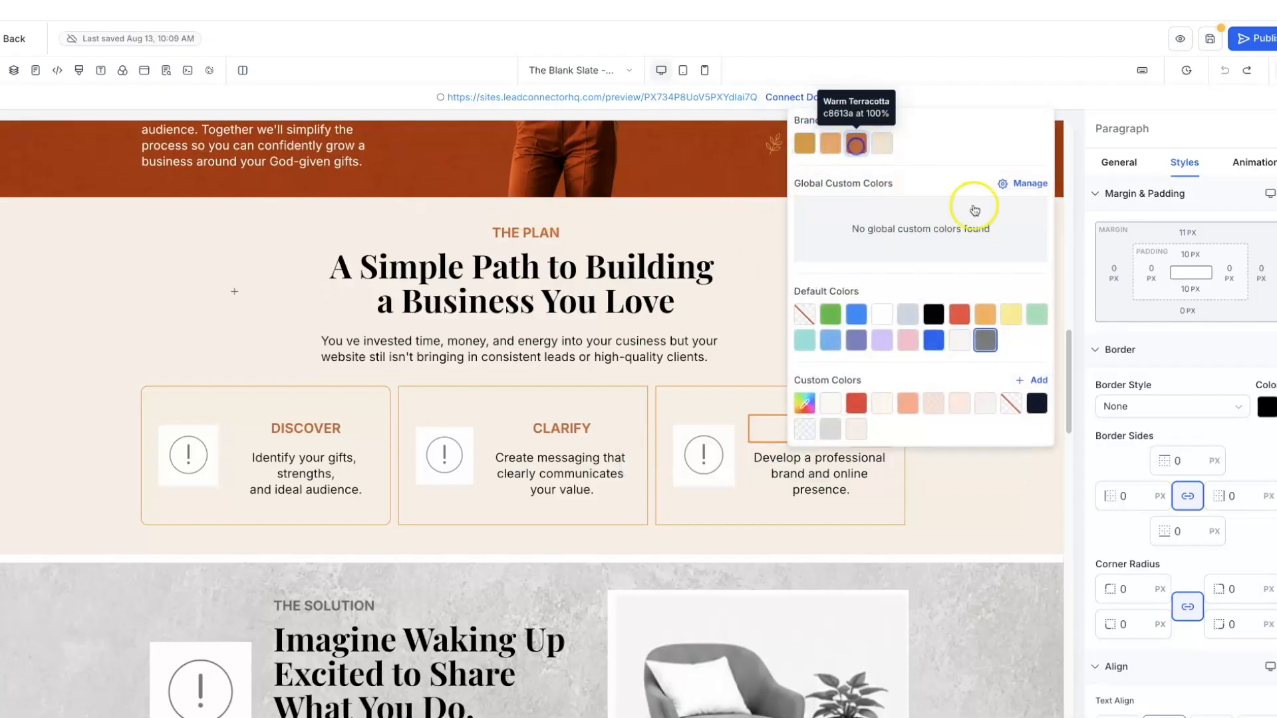
click(1011, 519)
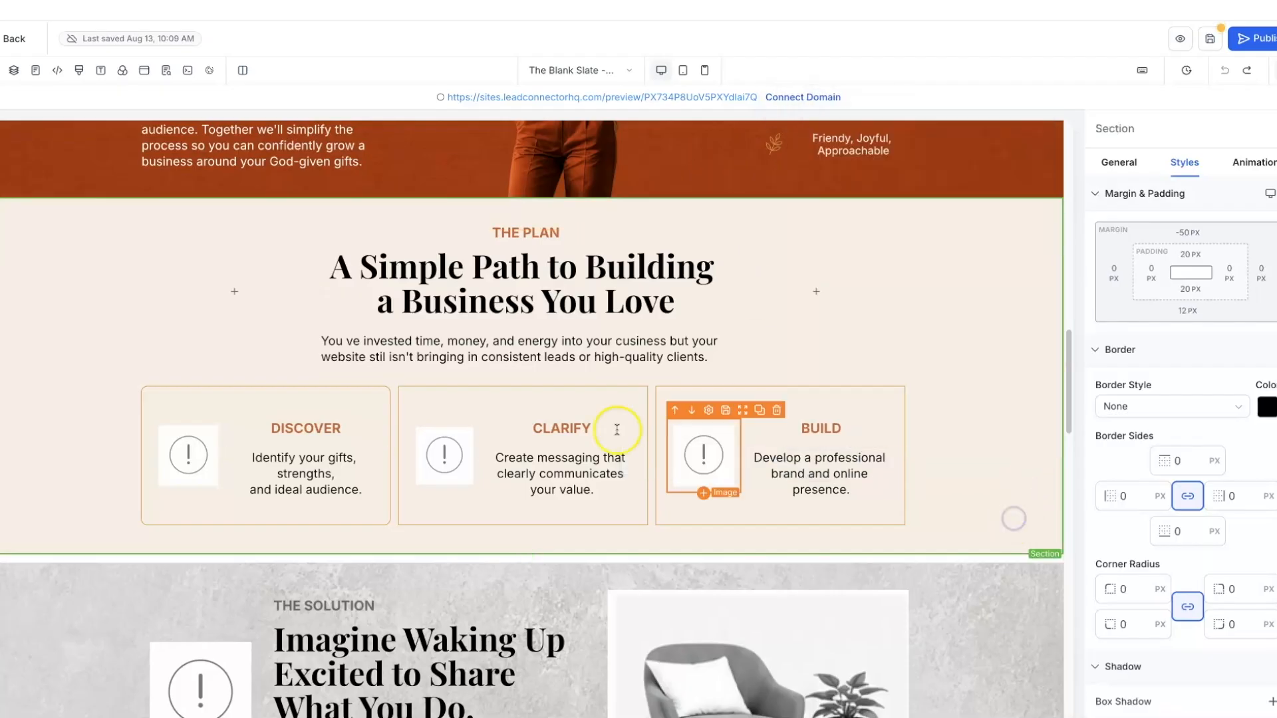
- Replace the DISCOVER card icon with the gold sunburst graphic from Golden Hour Brand Elements
click(178, 456)
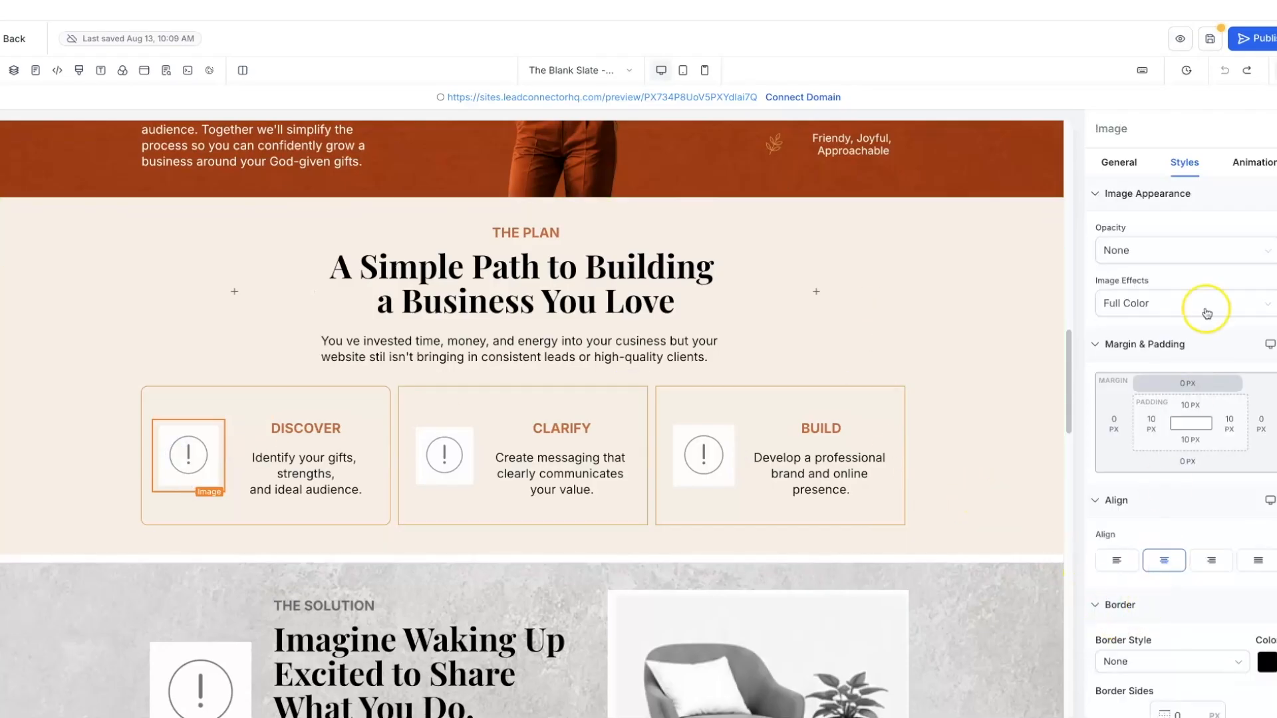
click(1118, 162)
click(1269, 406)
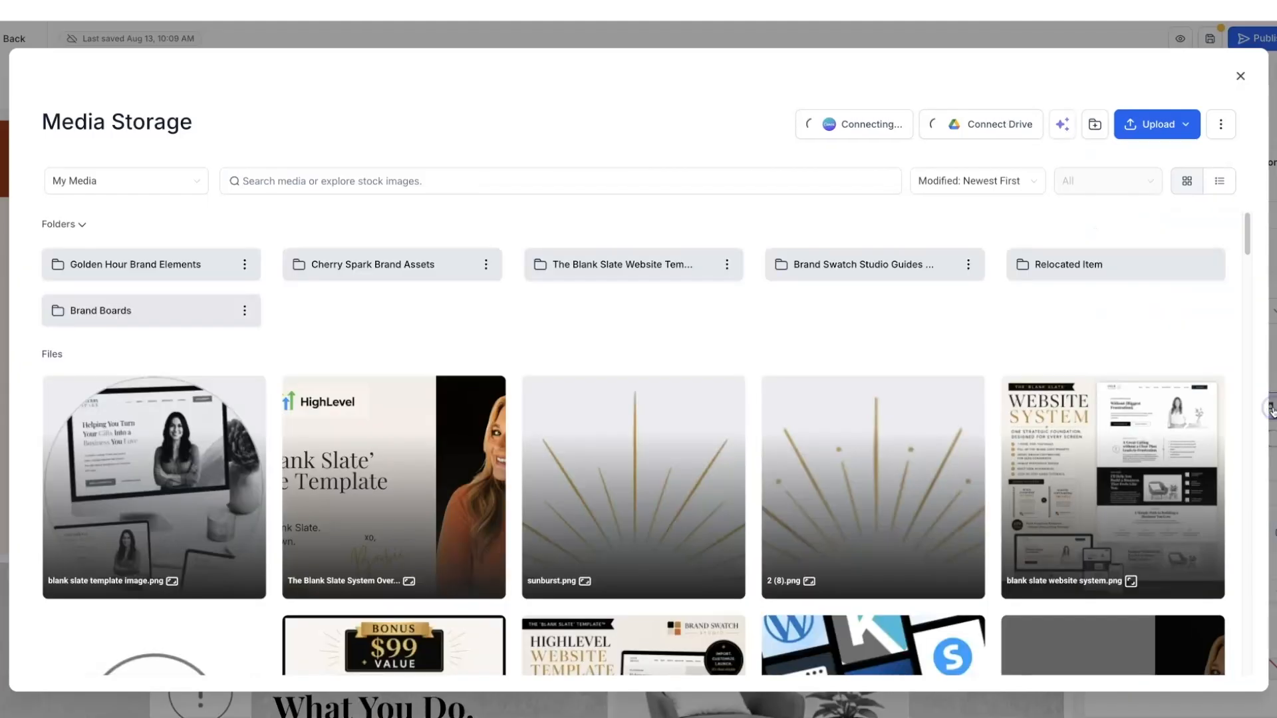
click(153, 259)
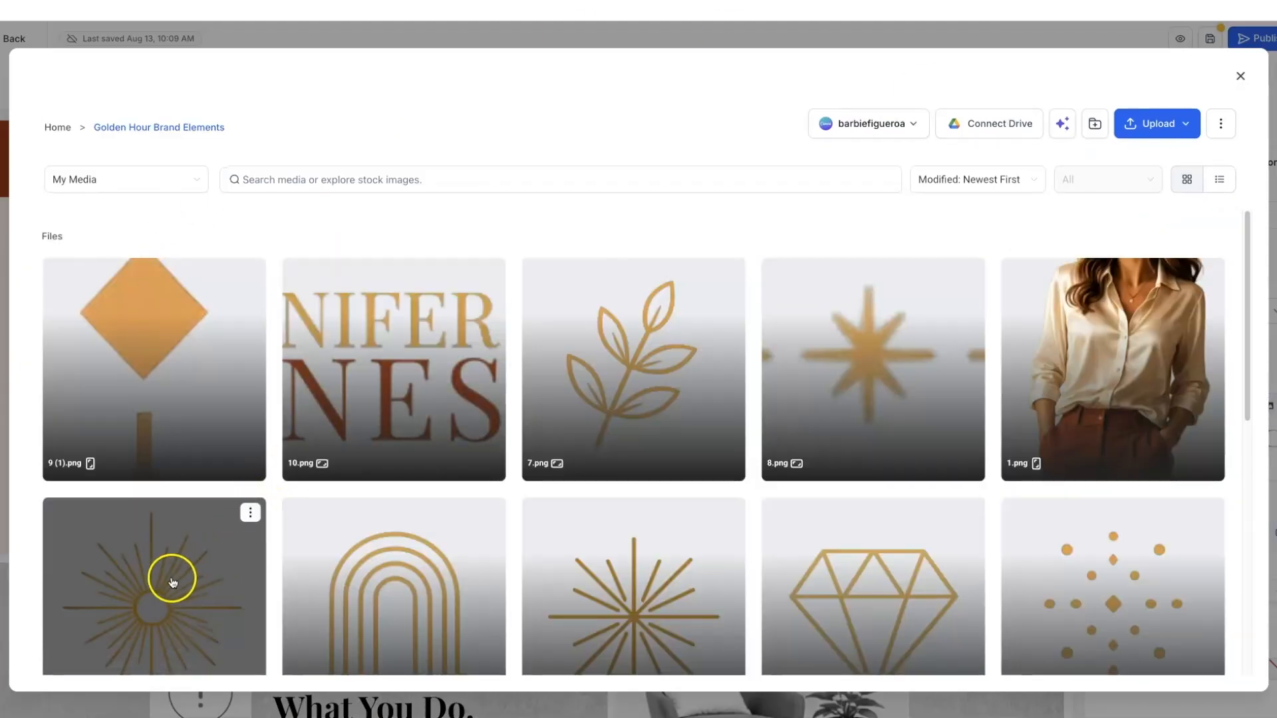
click(171, 578)
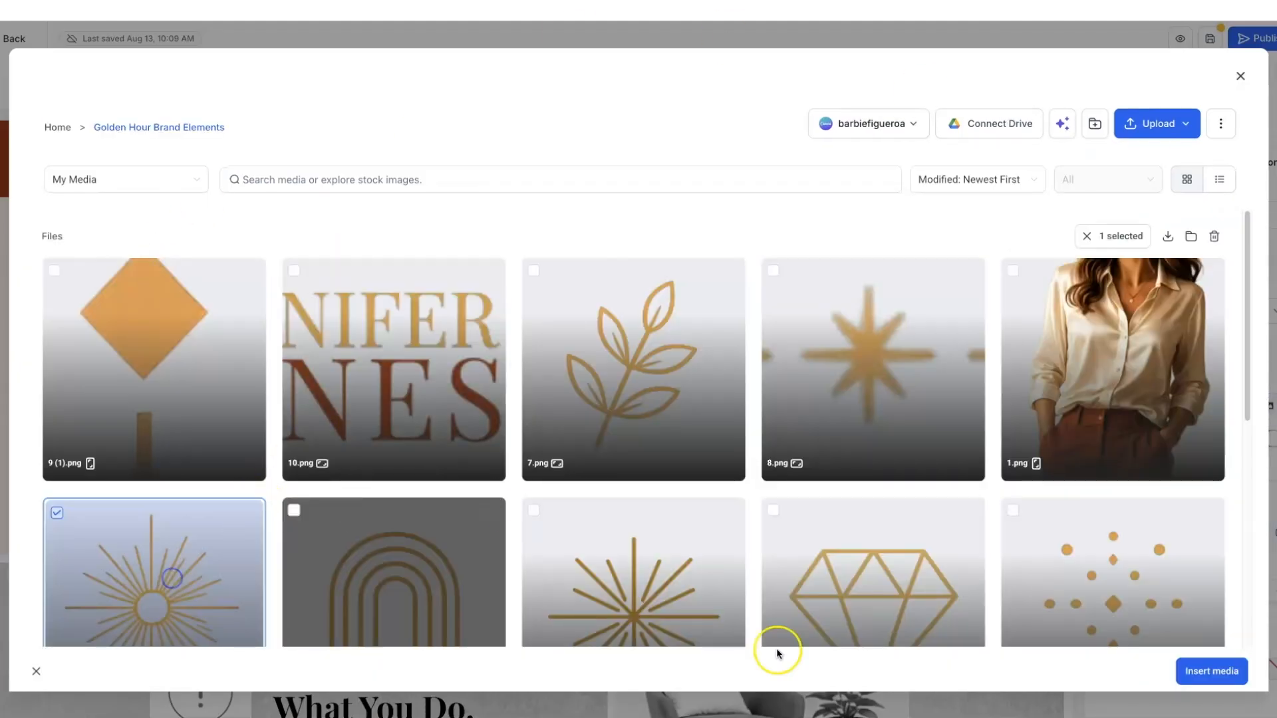
click(1196, 671)
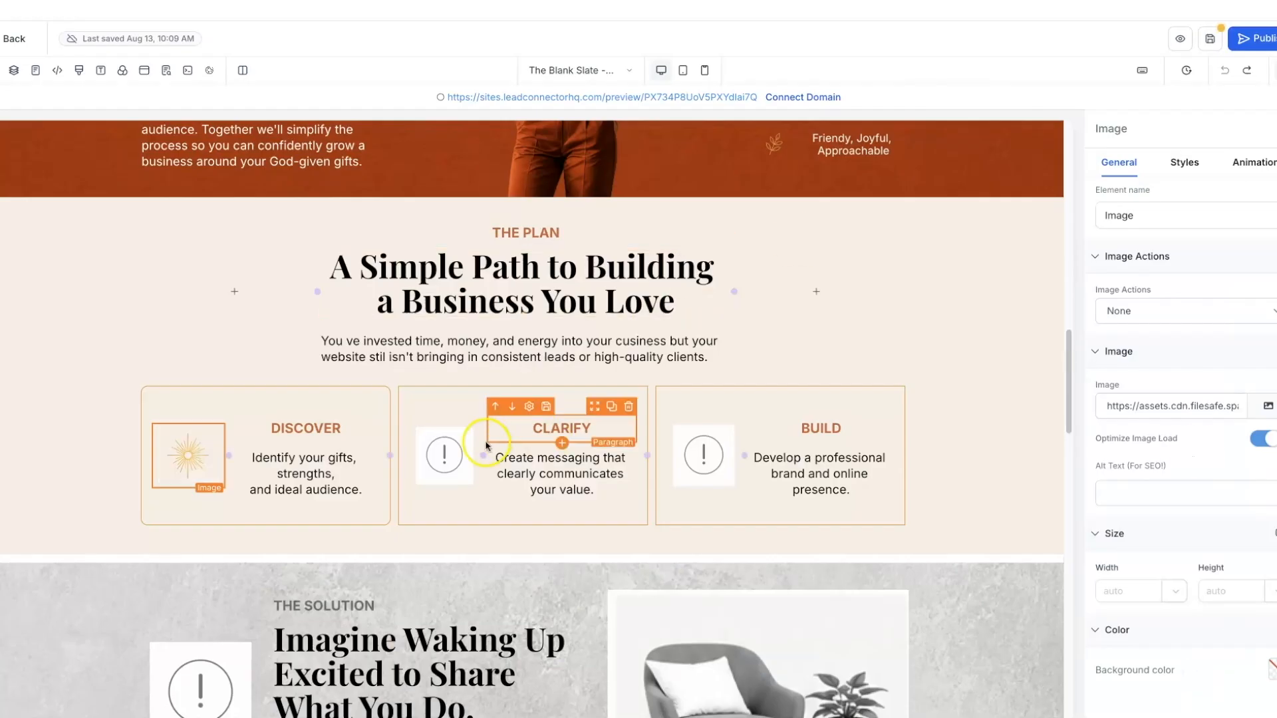
- Replace the CLARIFY card icon with the gold diamond graphic
click(462, 467)
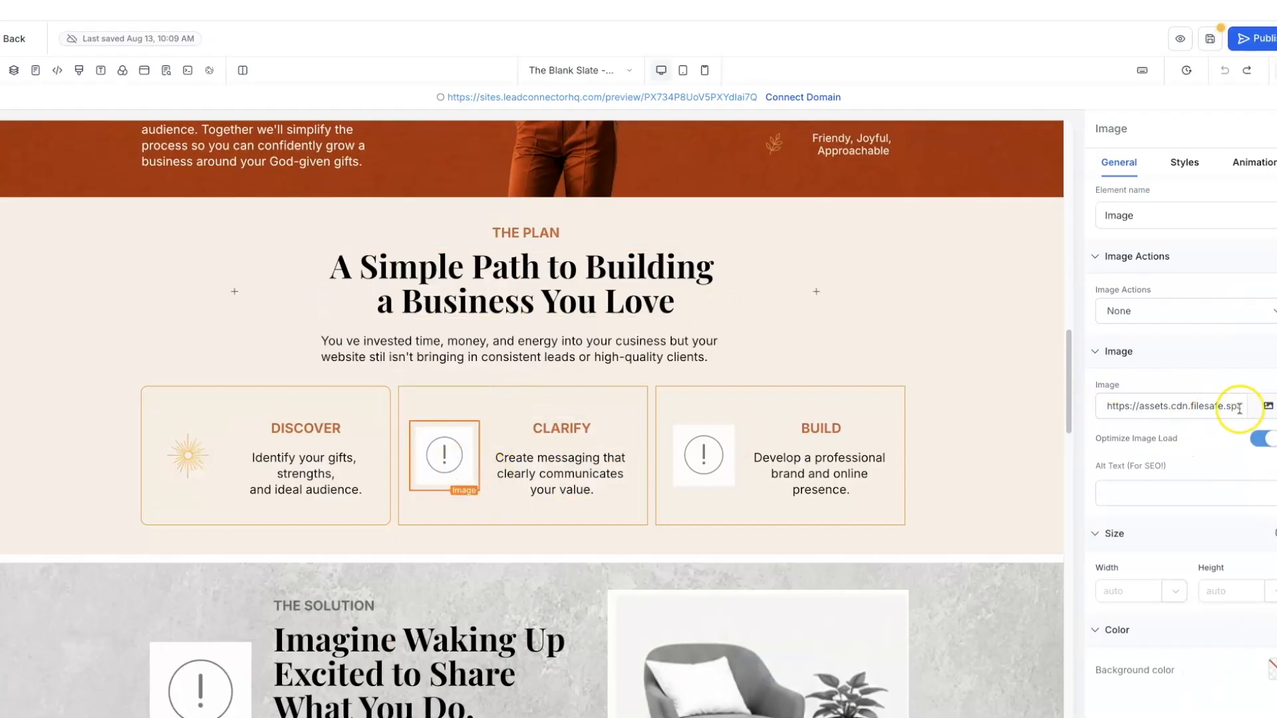
click(1266, 410)
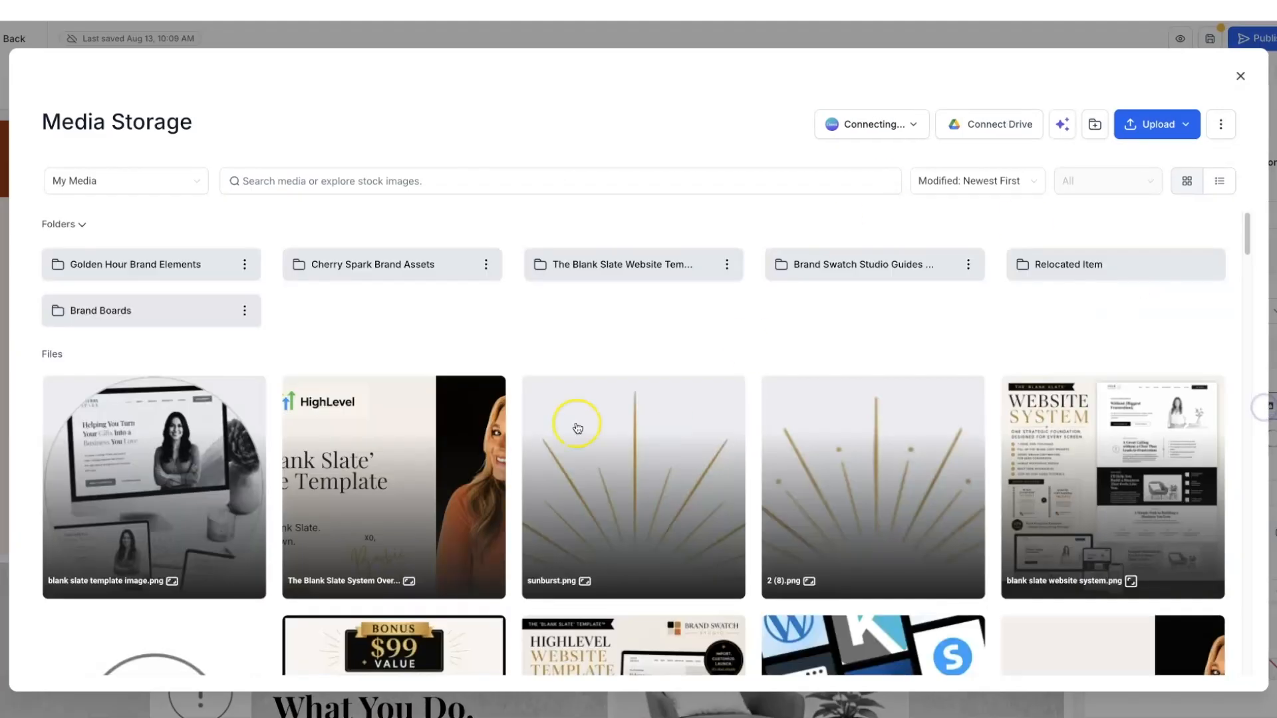
click(204, 281)
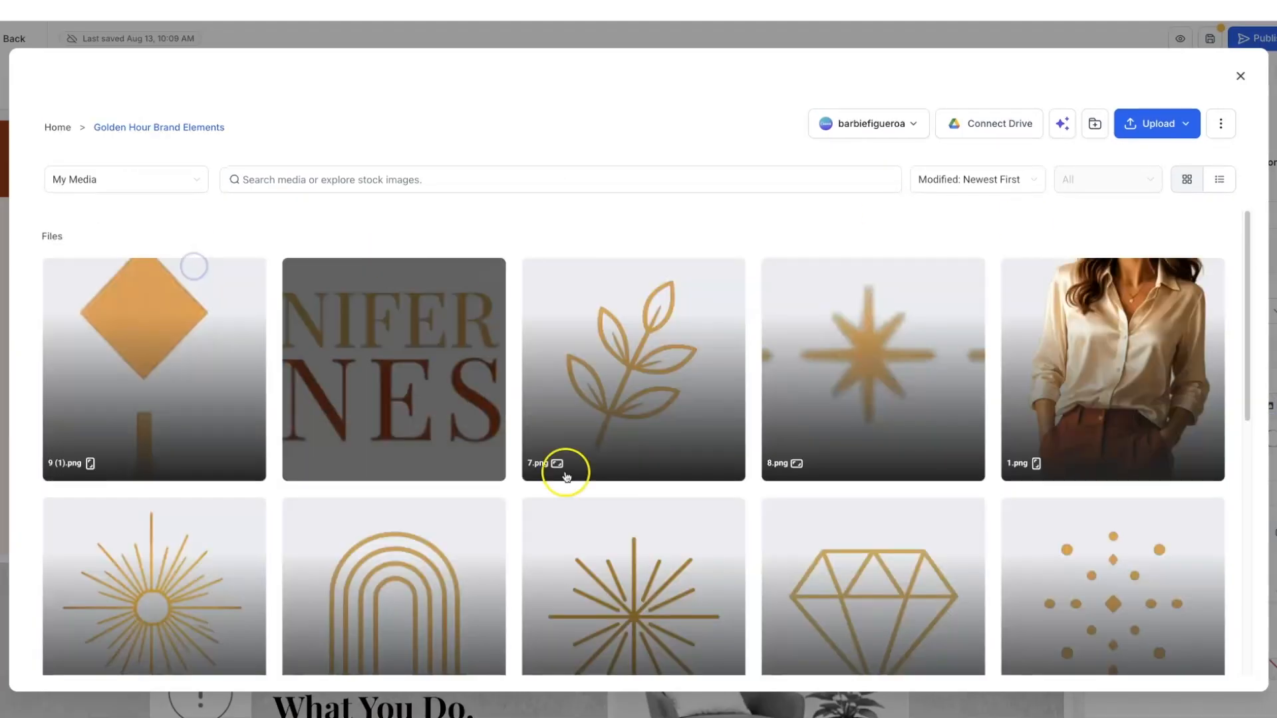
click(875, 601)
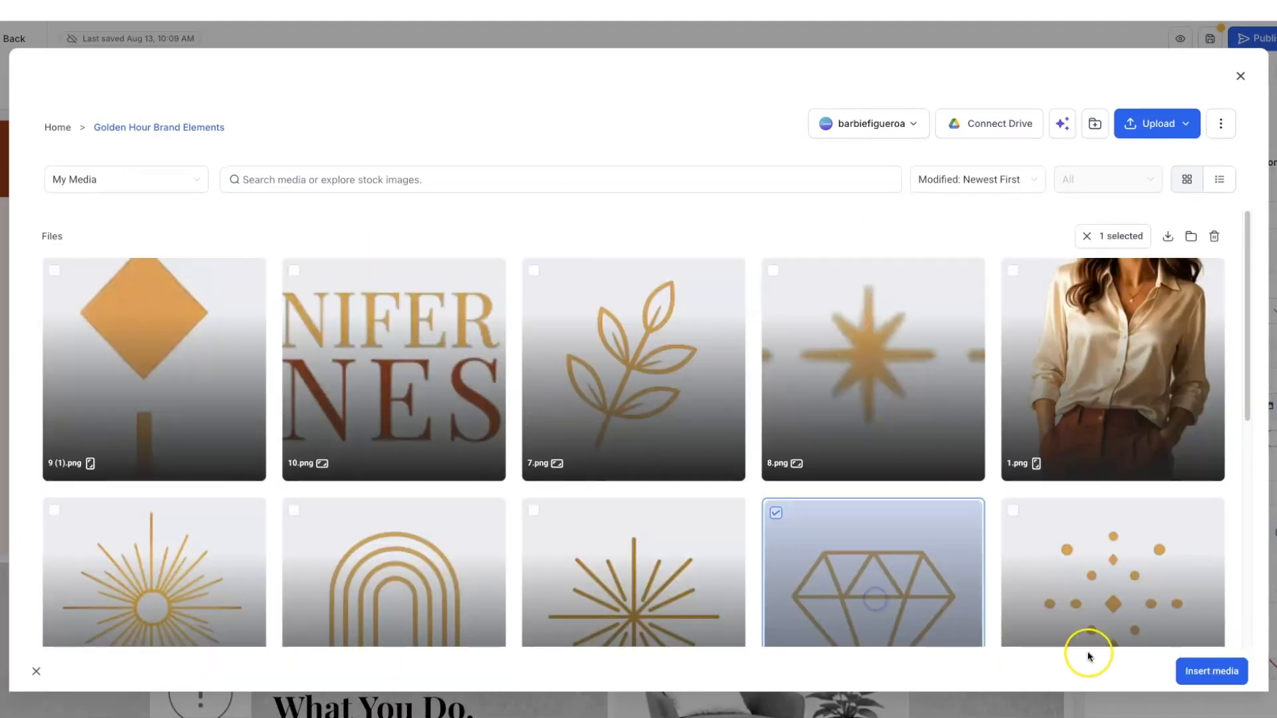
click(1194, 673)
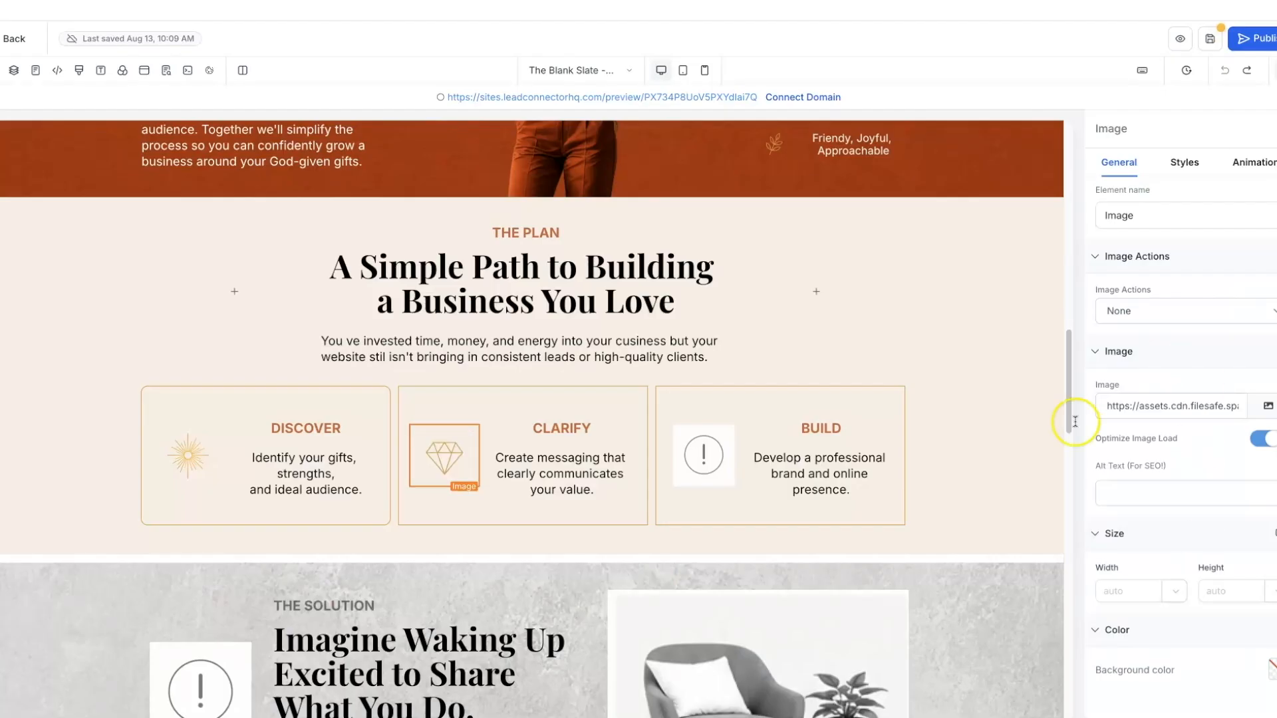
- Replace the BUILD card's exclamation image with the gold leaf 7.png
click(703, 451)
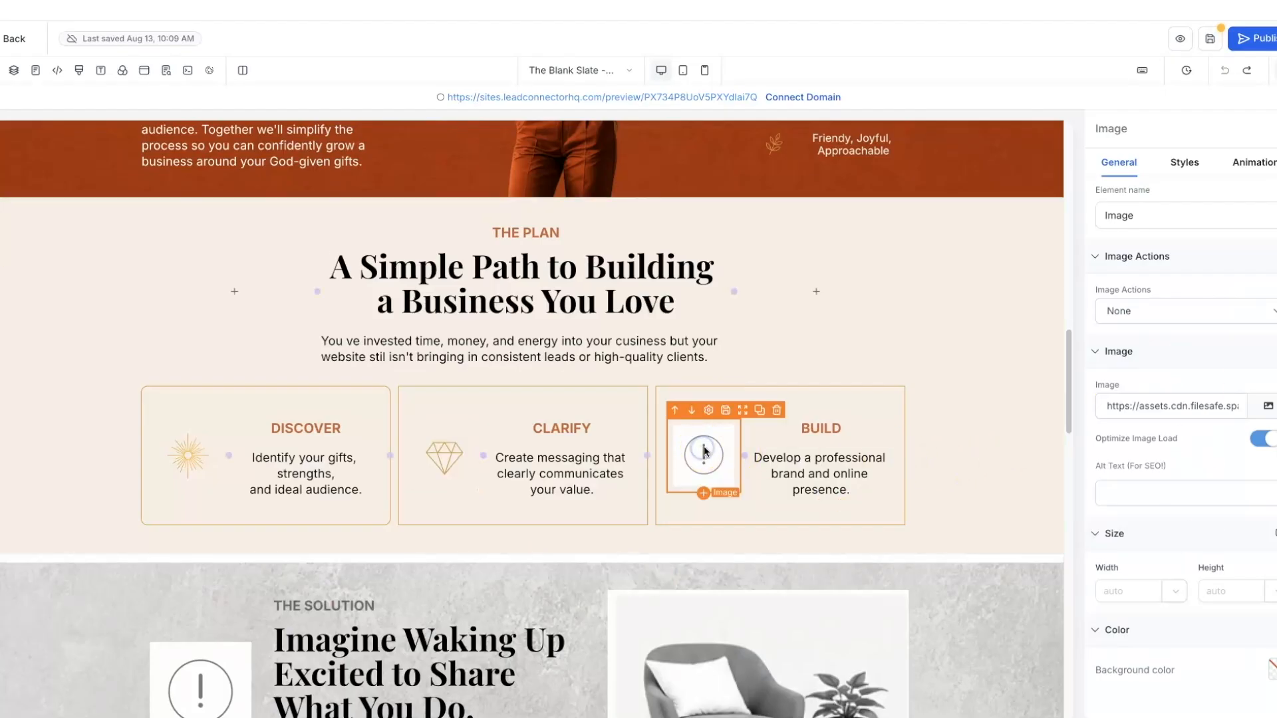
click(1269, 408)
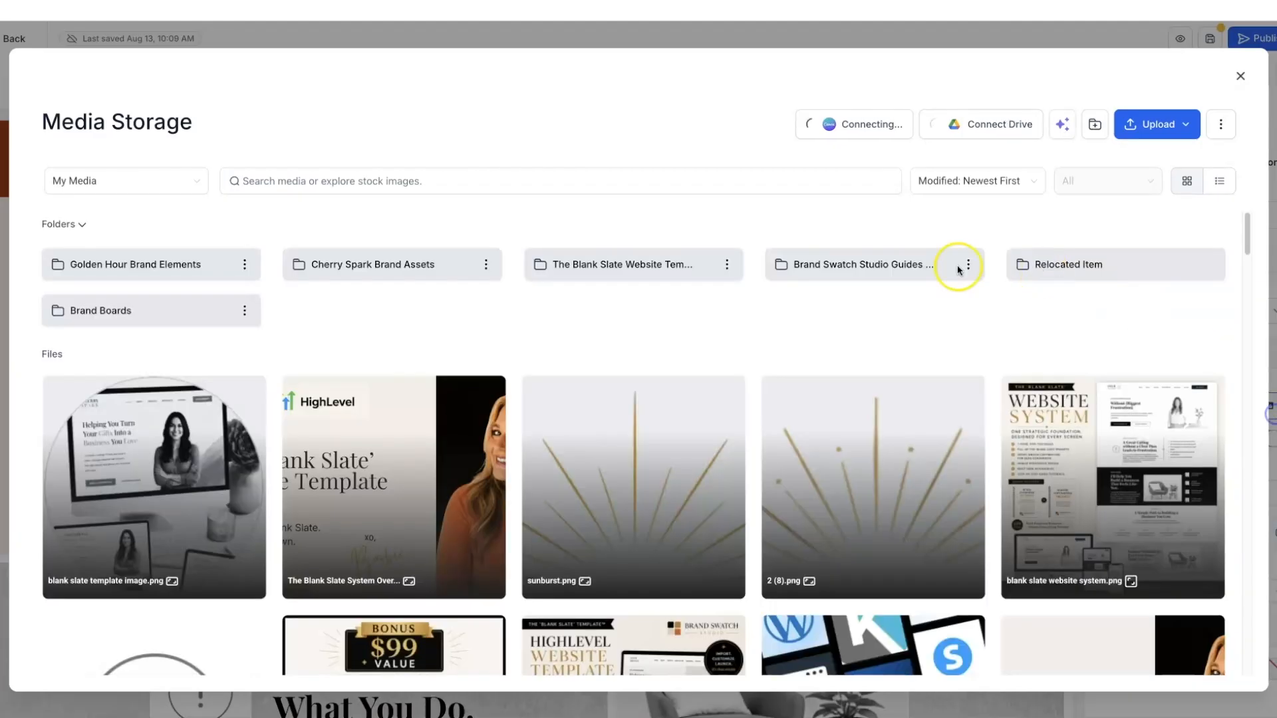
double_click(182, 262)
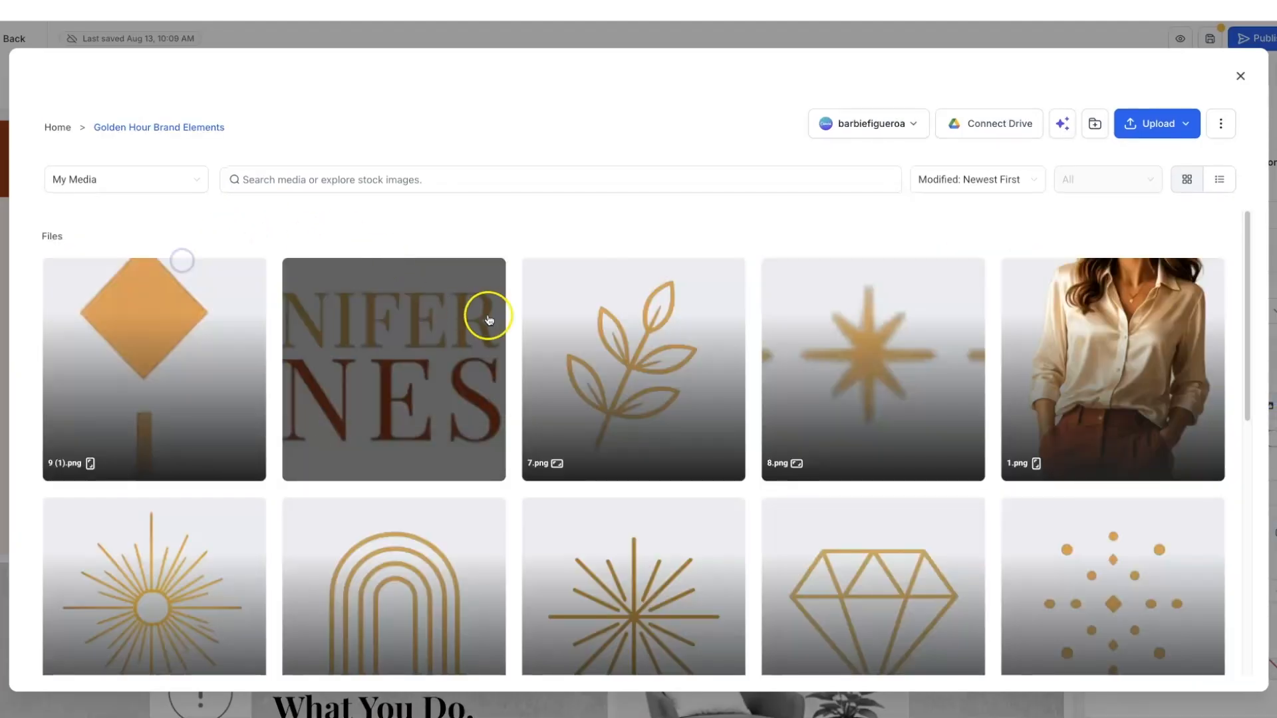
scroll(644, 367, down, 1)
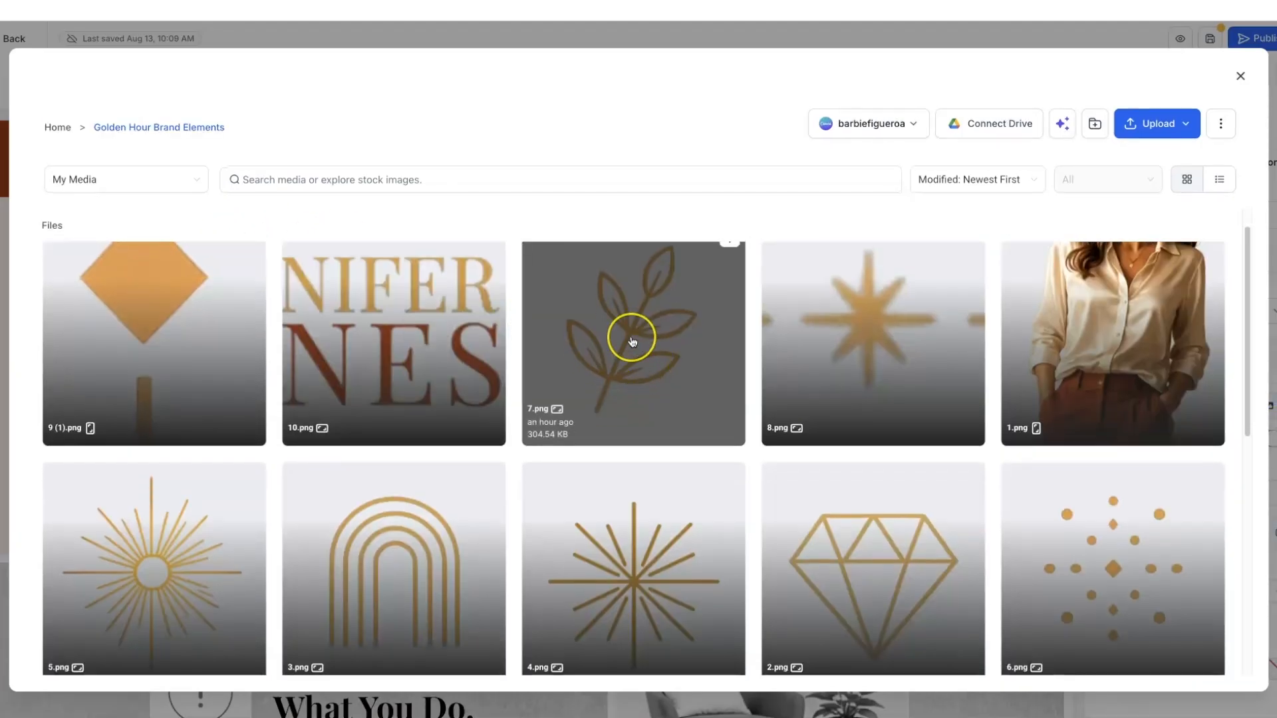
click(632, 341)
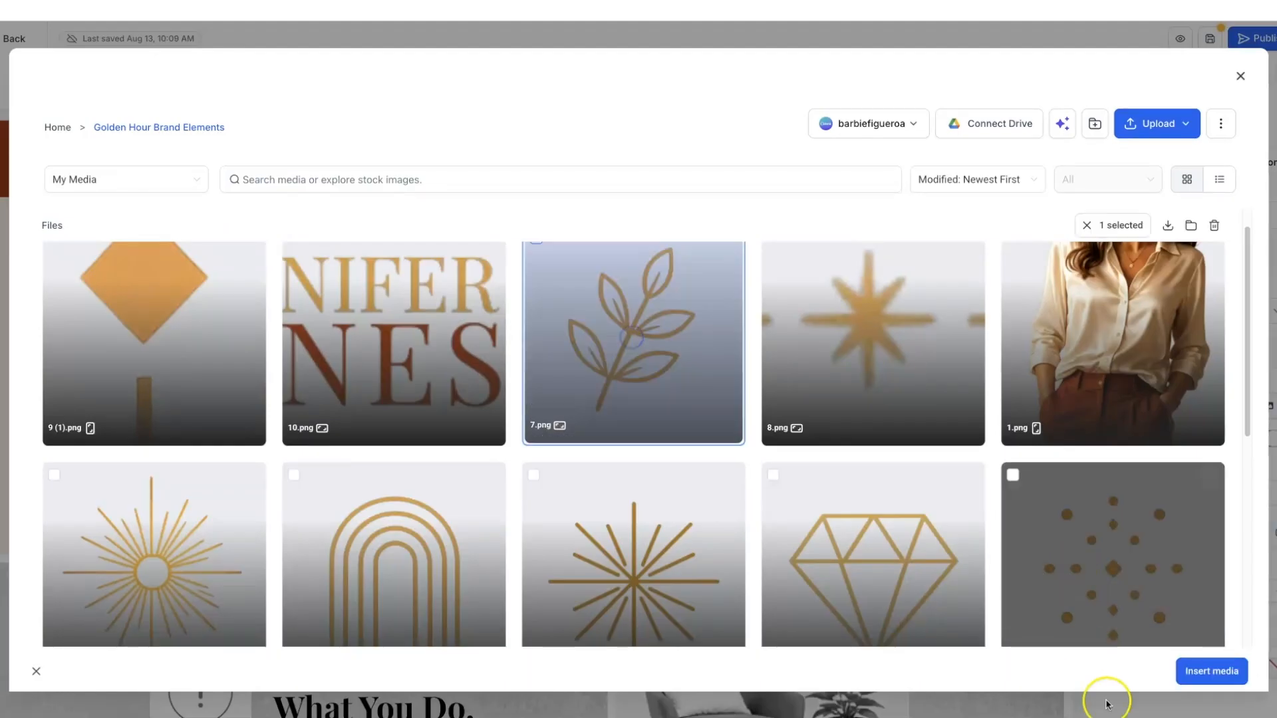
click(1214, 674)
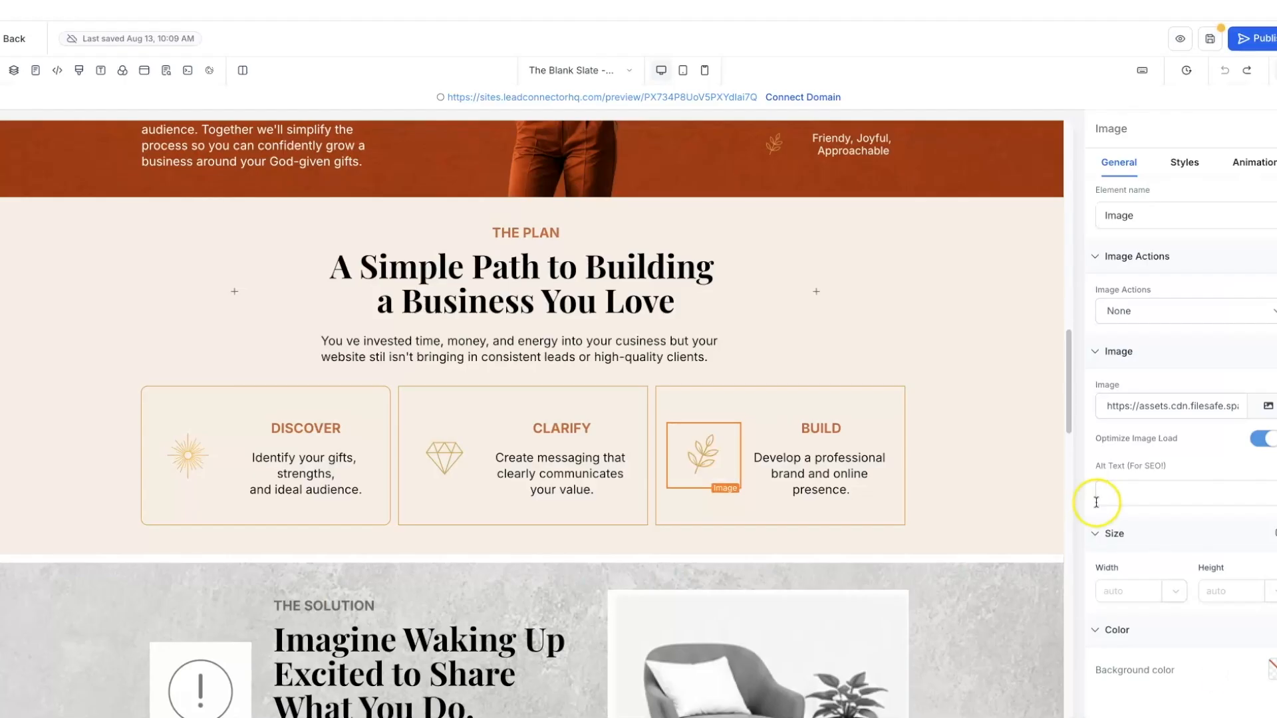
click(1004, 497)
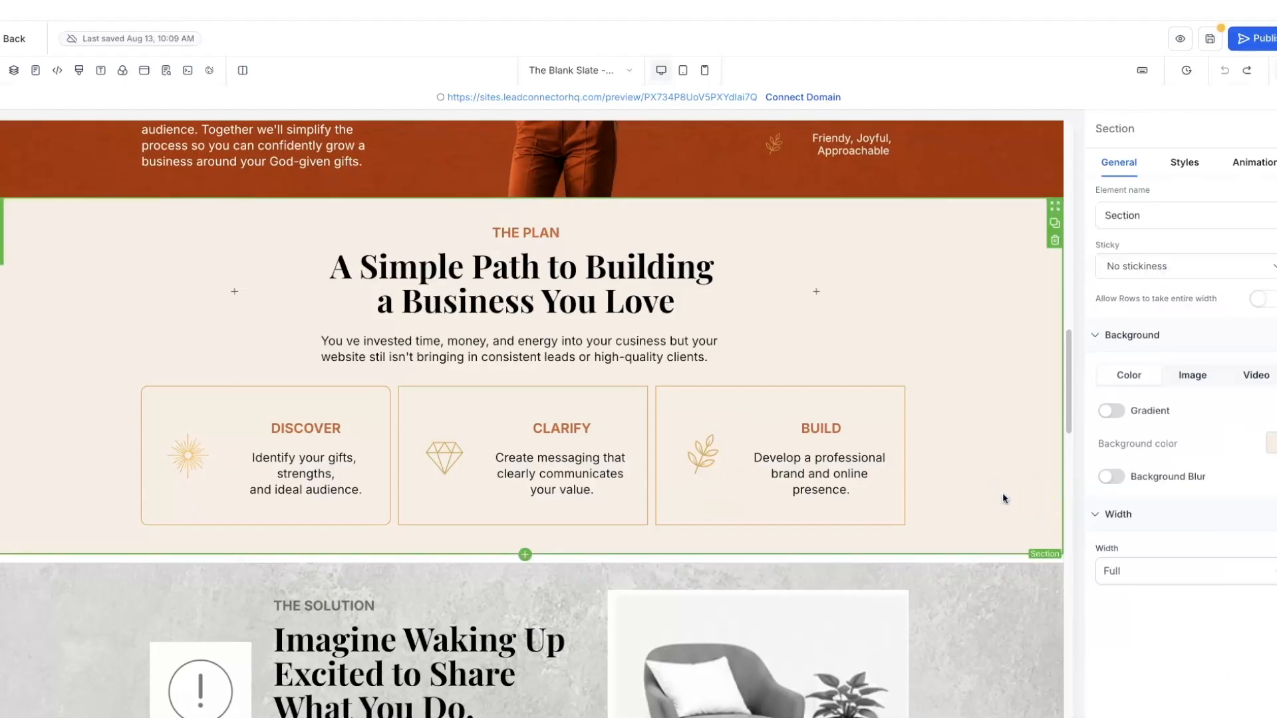
- Select The Solution section below The Plan and show its style settings
scroll(1003, 497, down, 1)
click(981, 469)
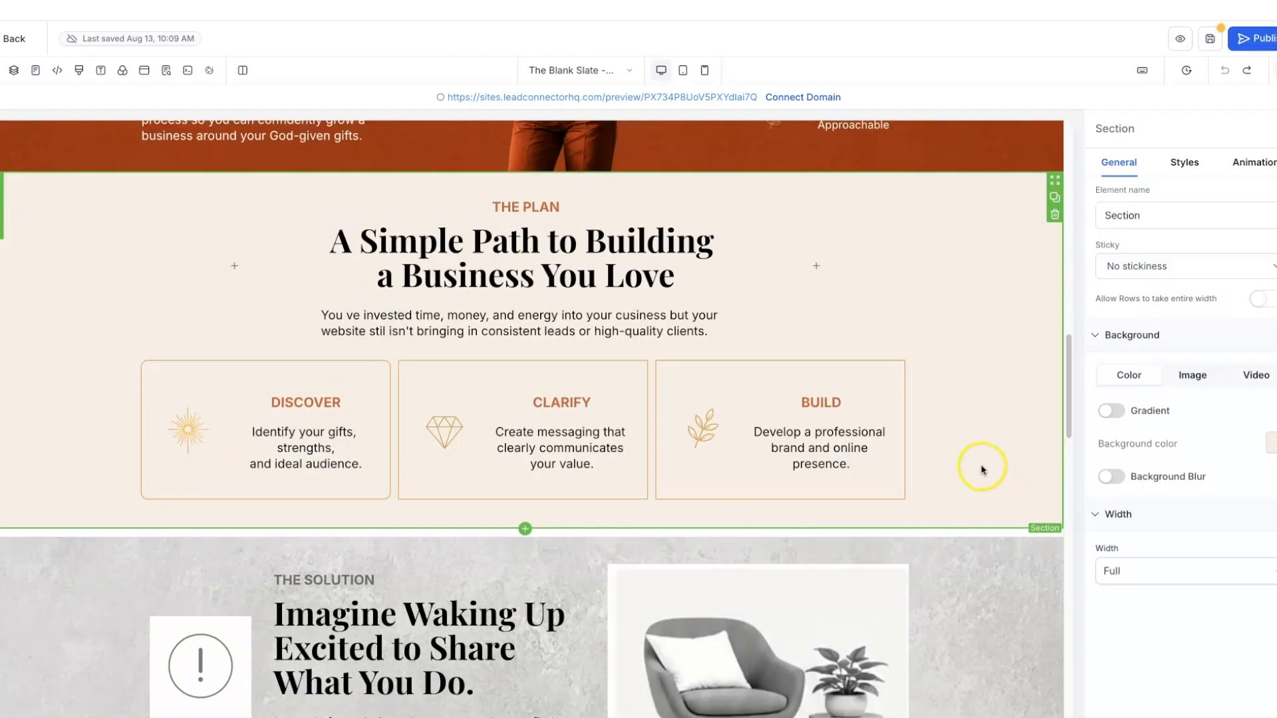
scroll(982, 465, down, 2)
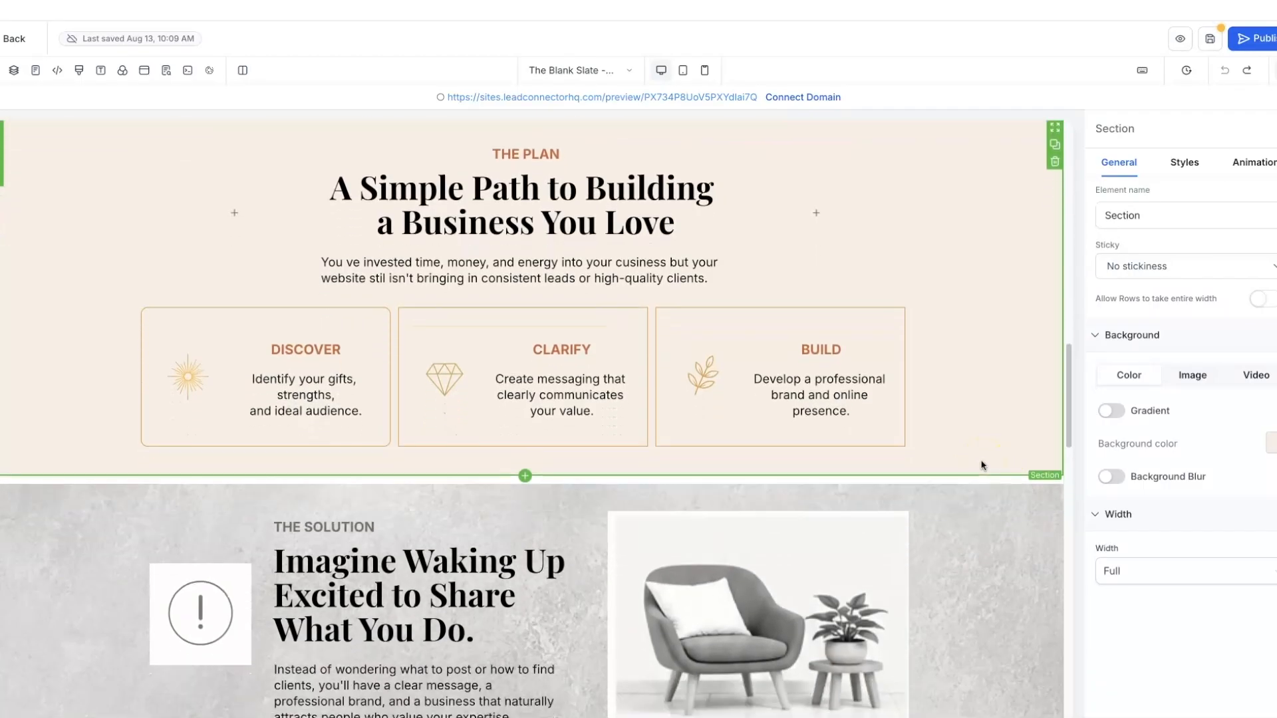
scroll(982, 466, down, 2)
click(959, 520)
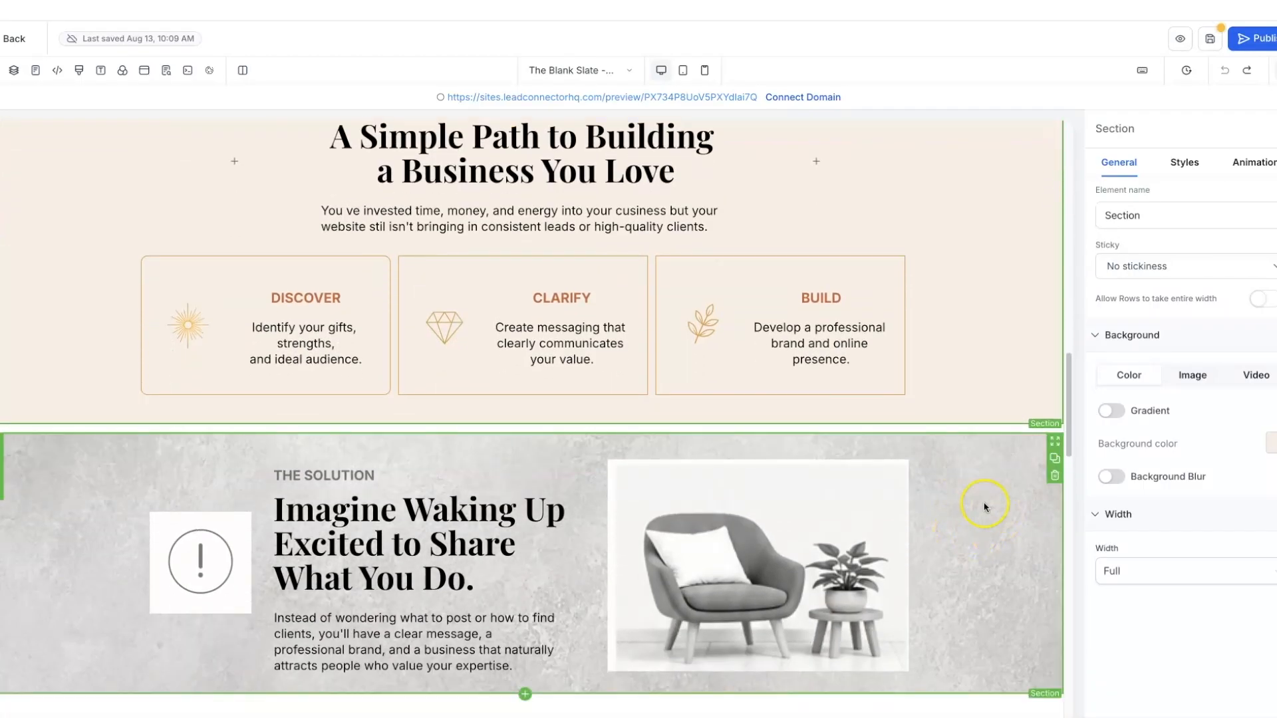
scroll(982, 538, down, 1)
scroll(981, 537, up, 1)
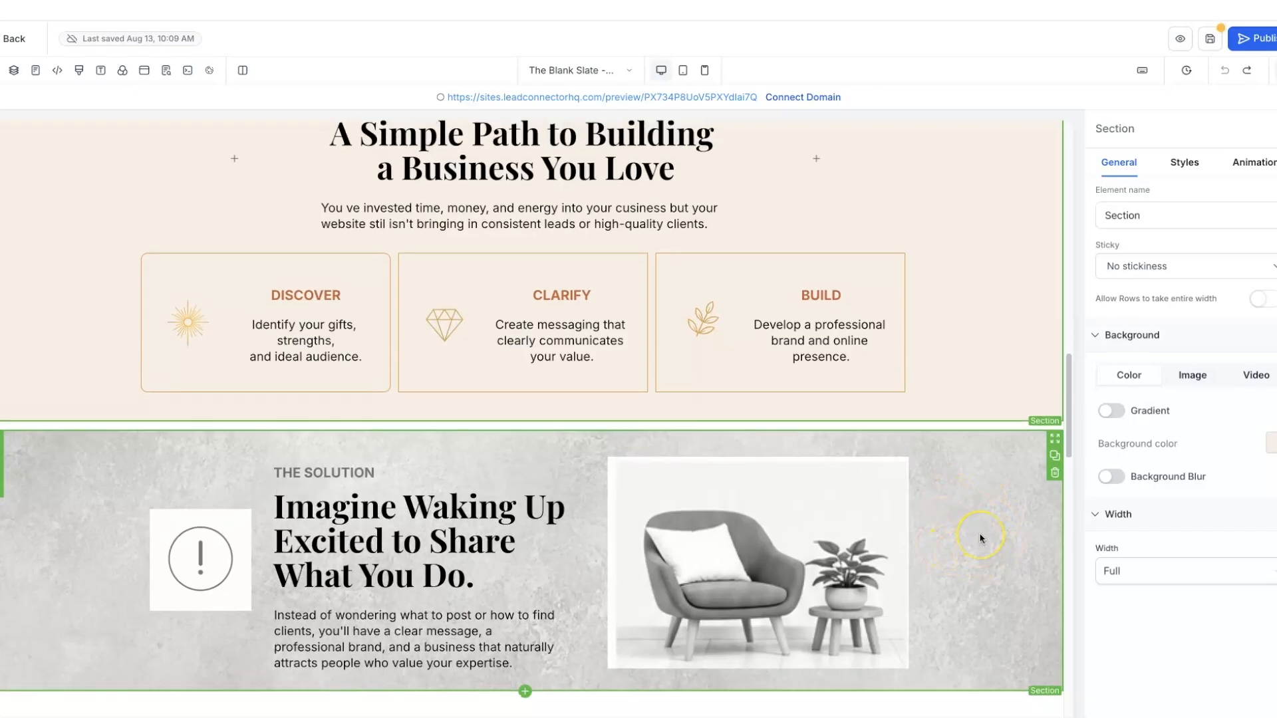
scroll(981, 539, down, 1)
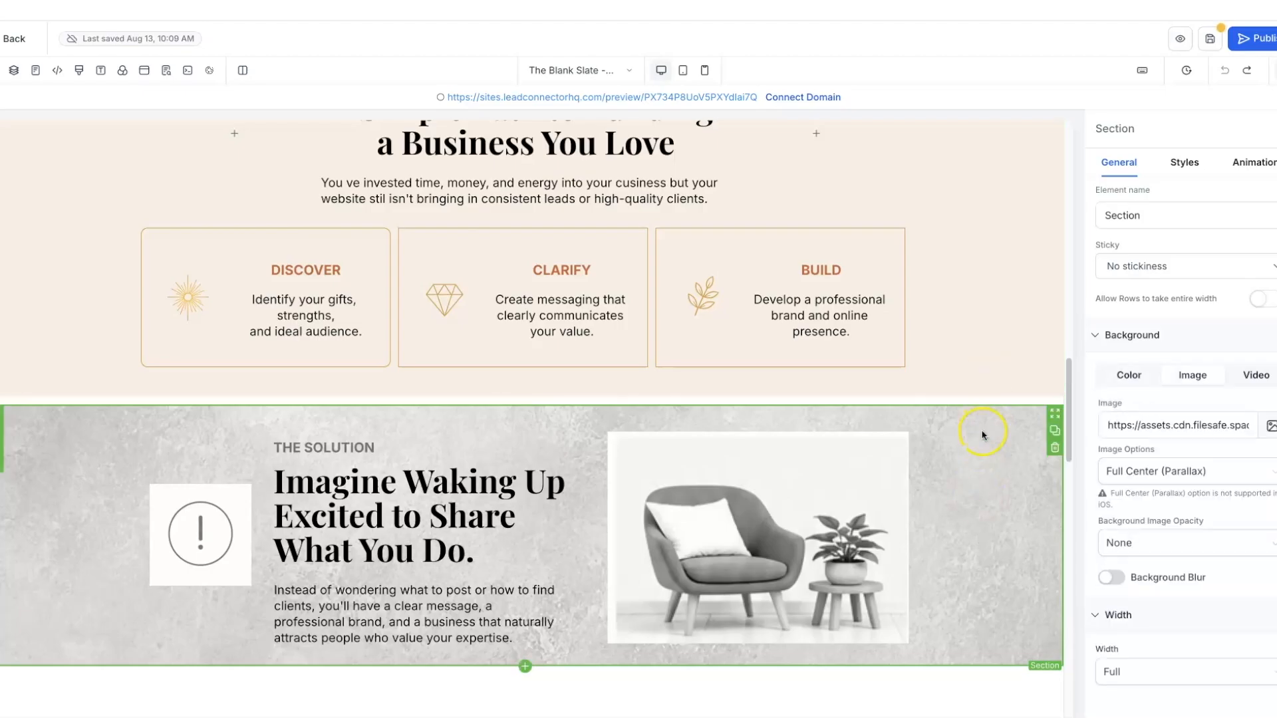
click(1177, 168)
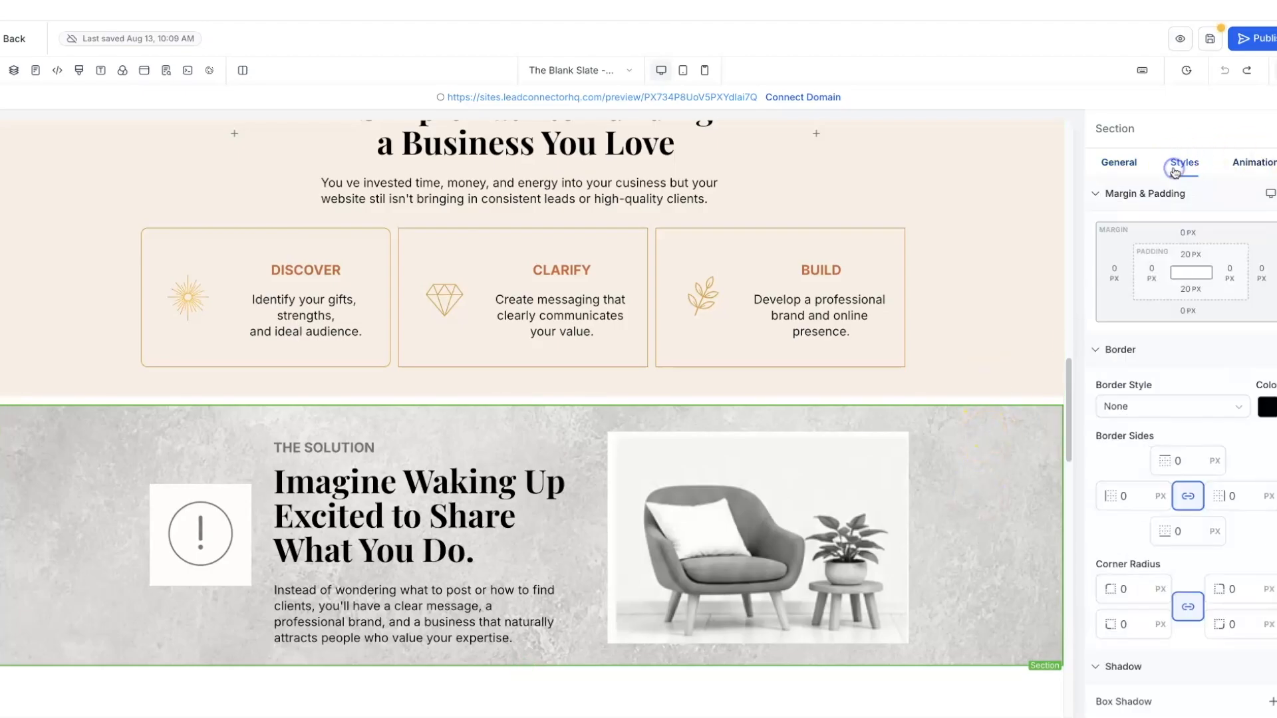
- Drag the Solution section's top margin to -14 px
click(1187, 234)
drag(1139, 267, 1130, 270)
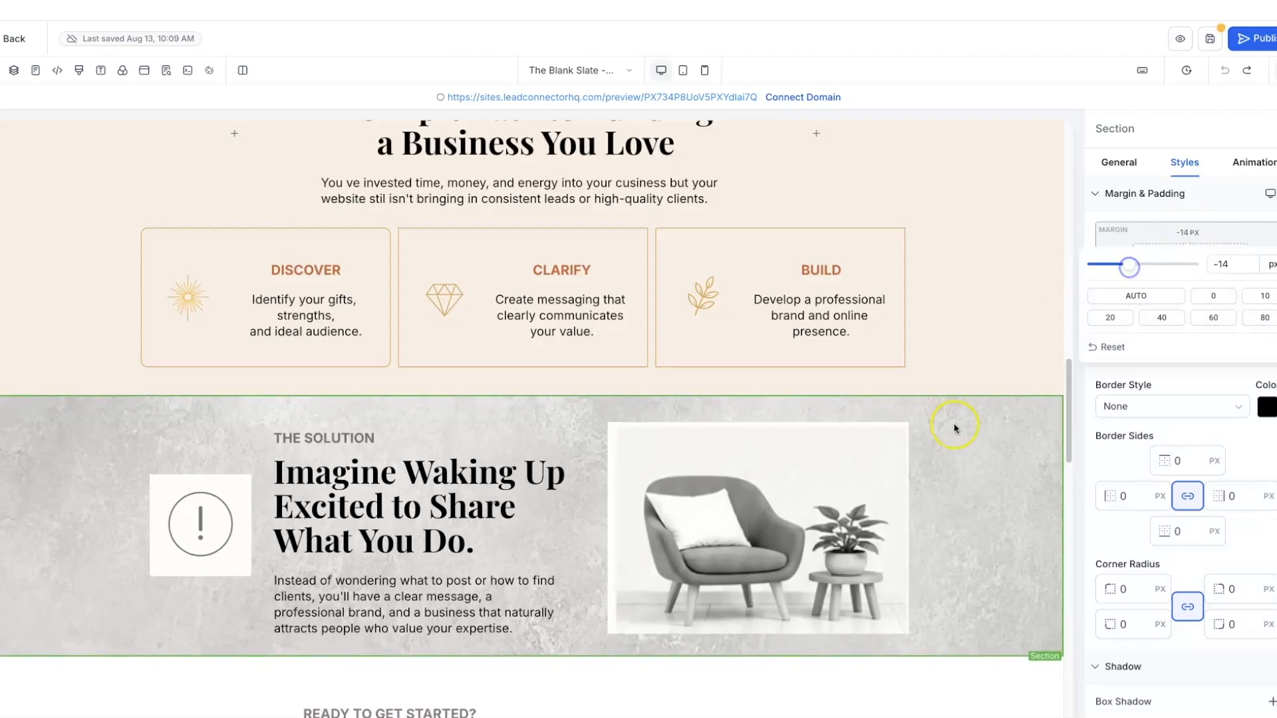
scroll(1004, 449, down, 1)
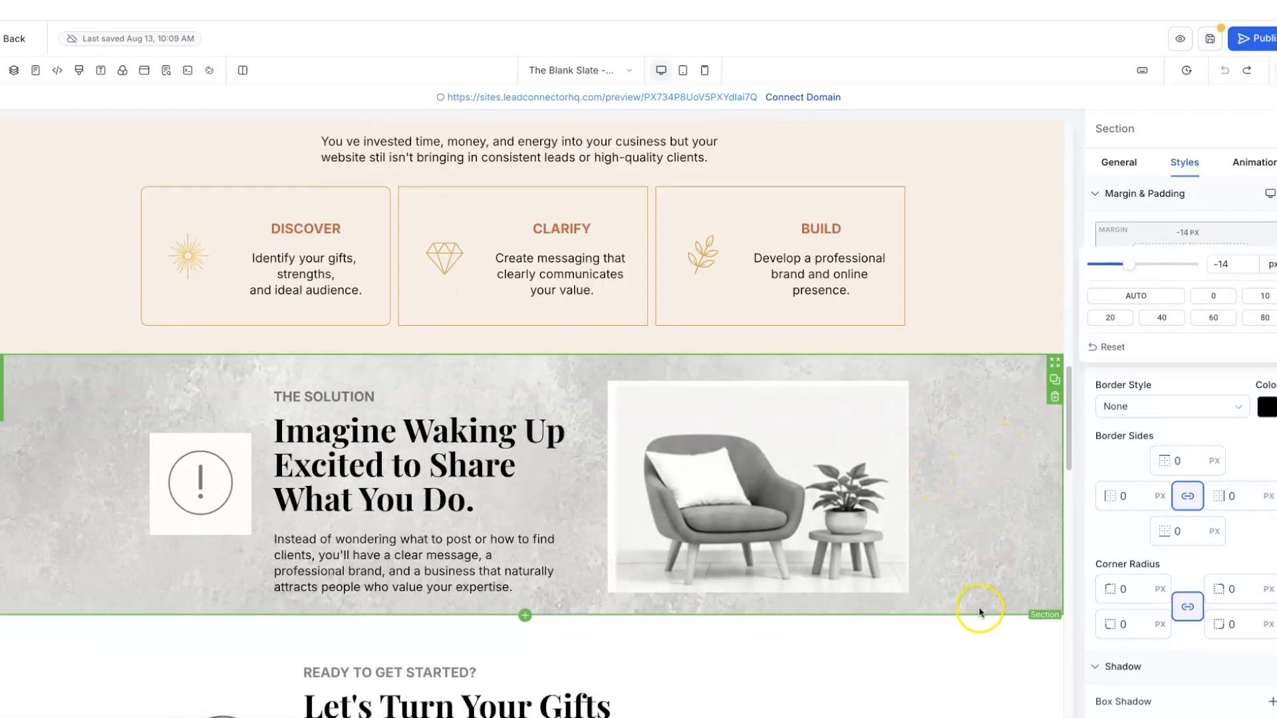
- Adjust the top margin of the section below the Solution section
click(961, 654)
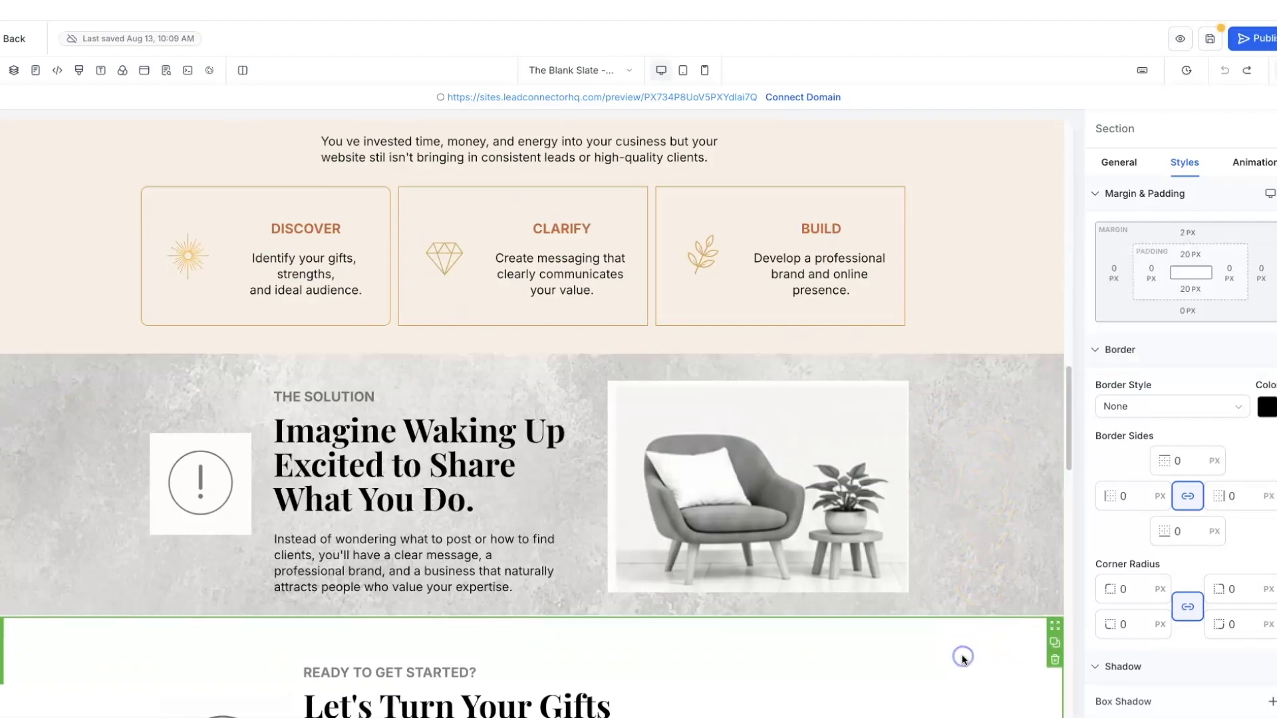
click(1187, 233)
drag(1154, 260, 1143, 265)
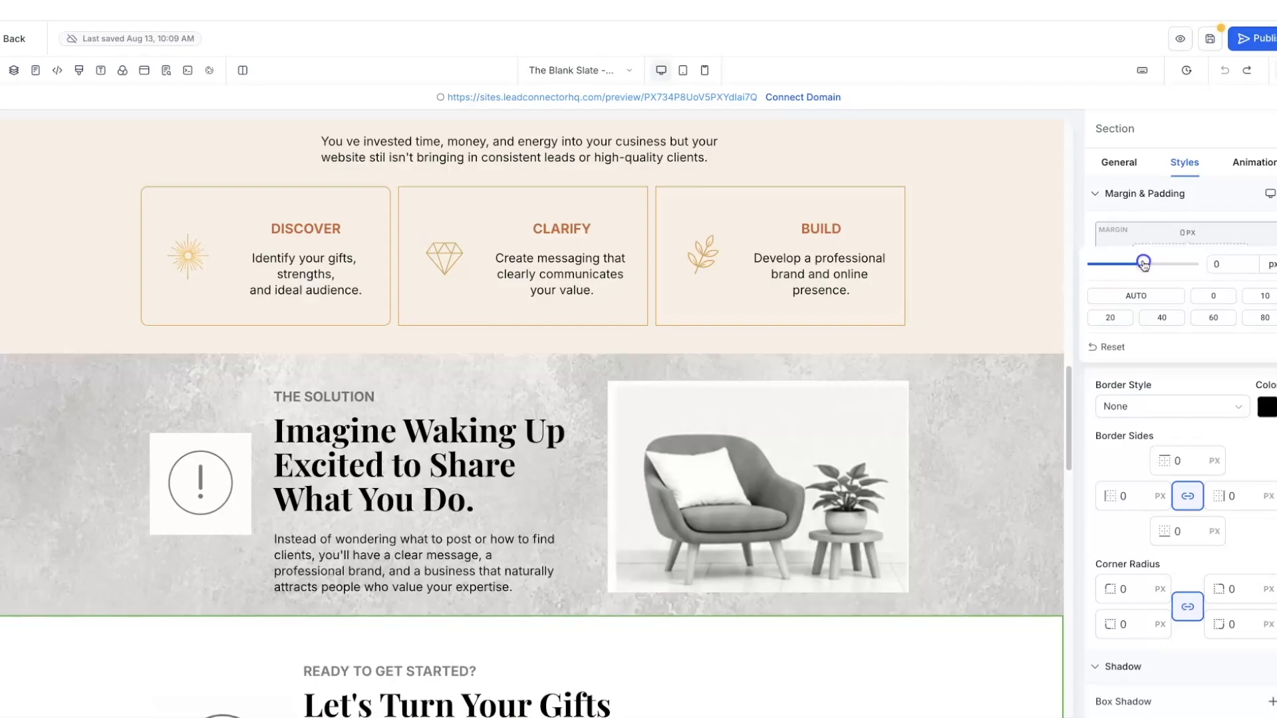
click(1008, 402)
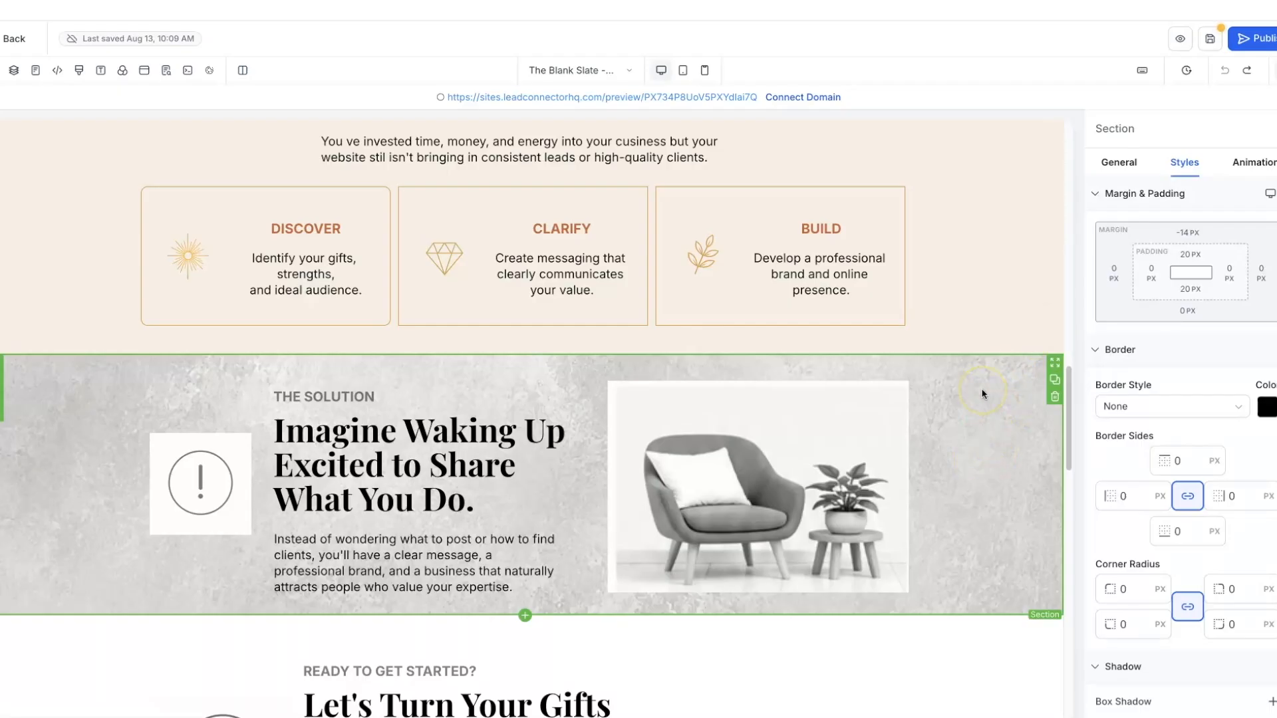
- Set the section background to the Golden Sunscape Background image from Golden Hour Brand Elements
click(1119, 164)
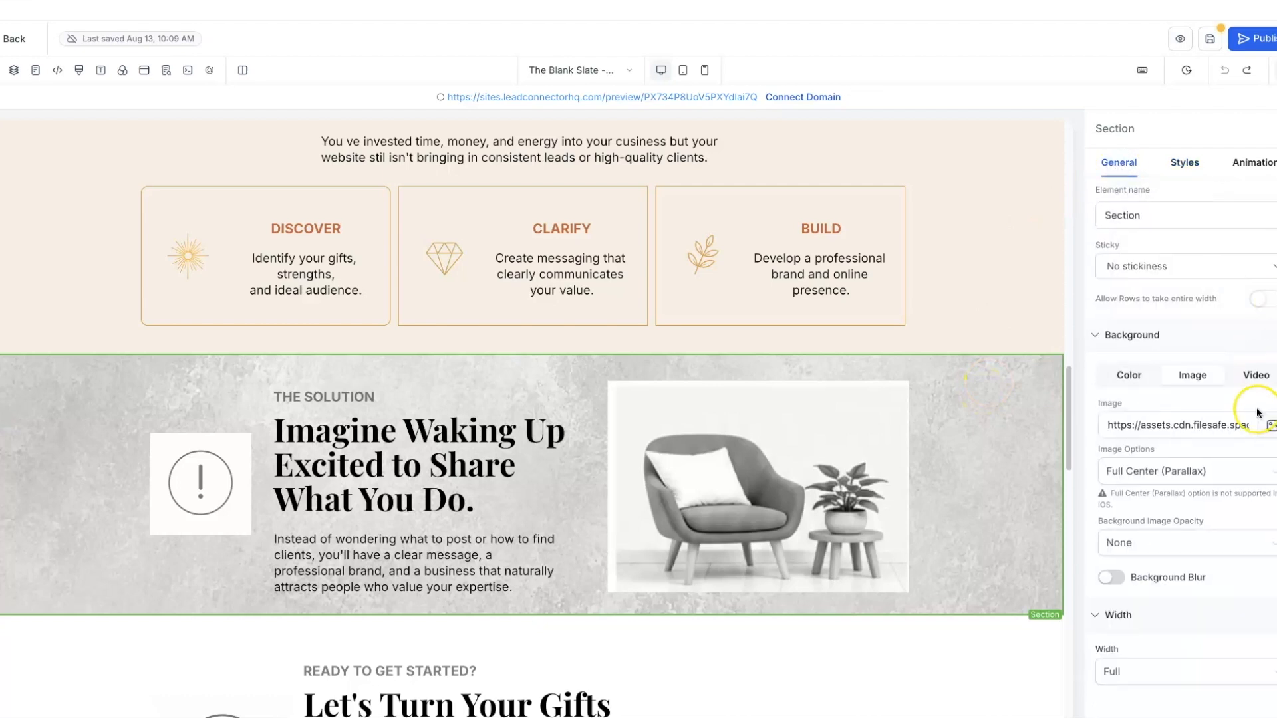
click(1202, 384)
click(1271, 427)
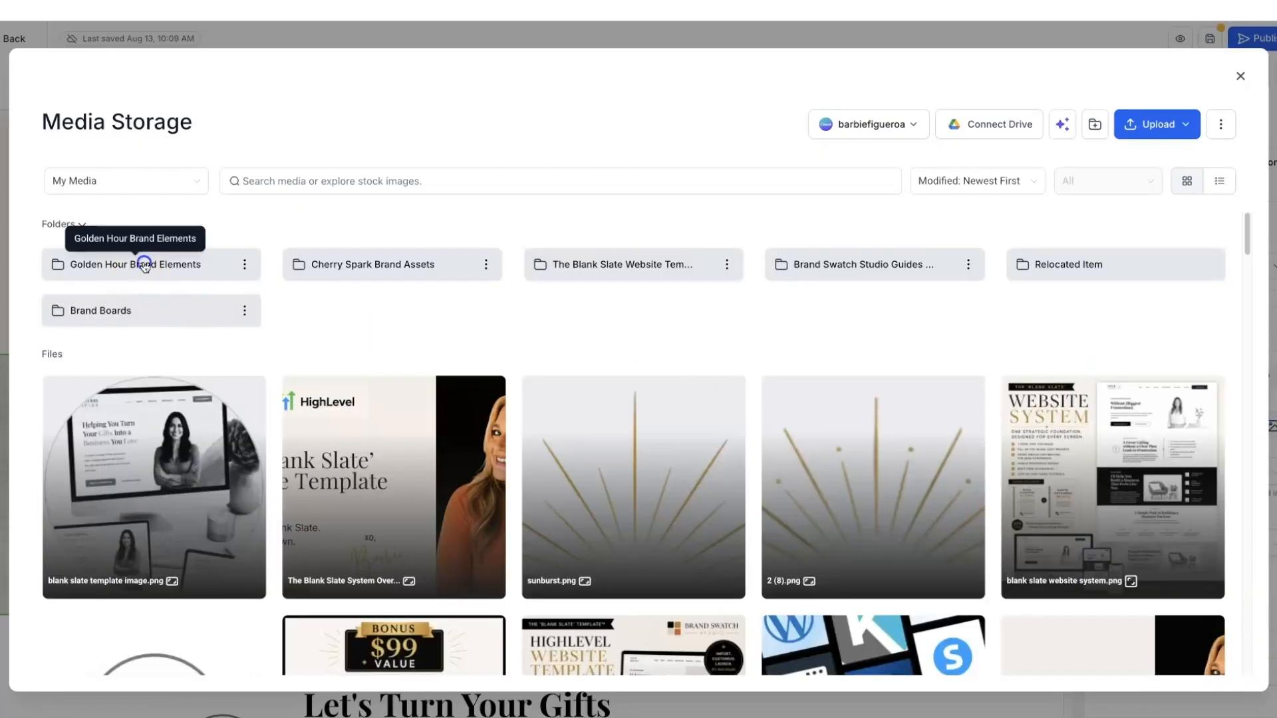
click(145, 266)
scroll(672, 372, down, 7)
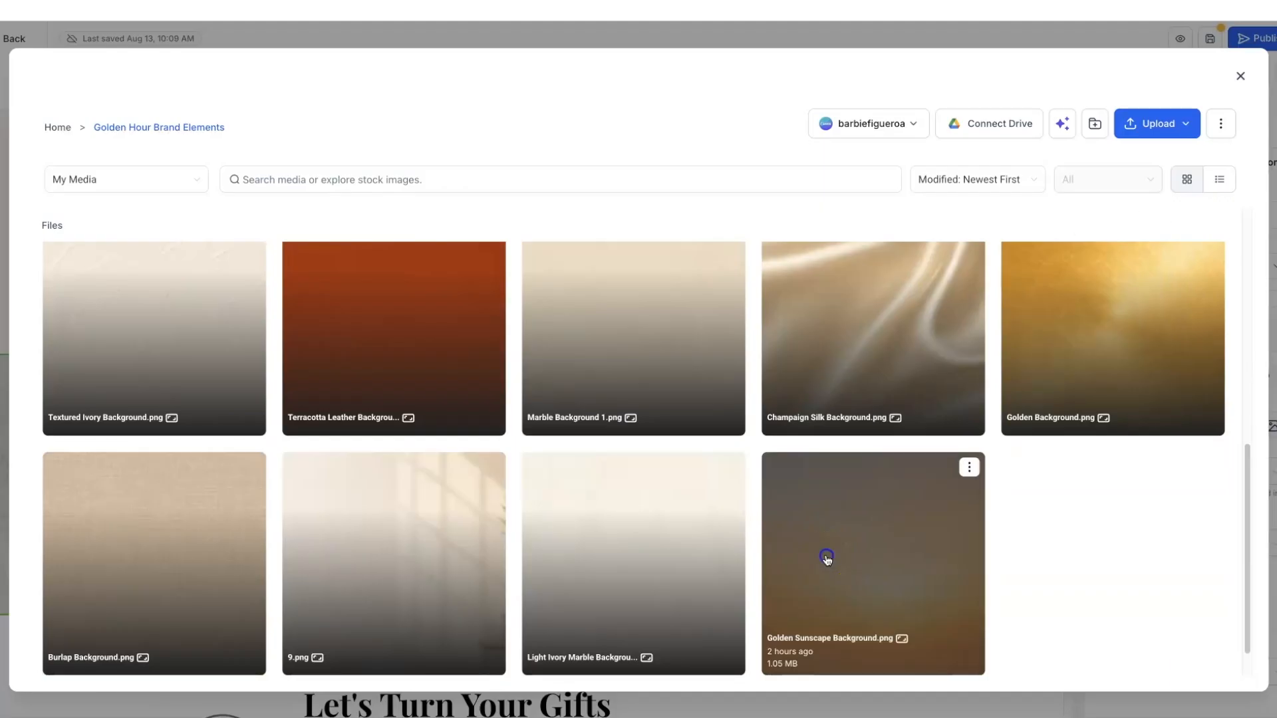
click(826, 558)
click(1192, 676)
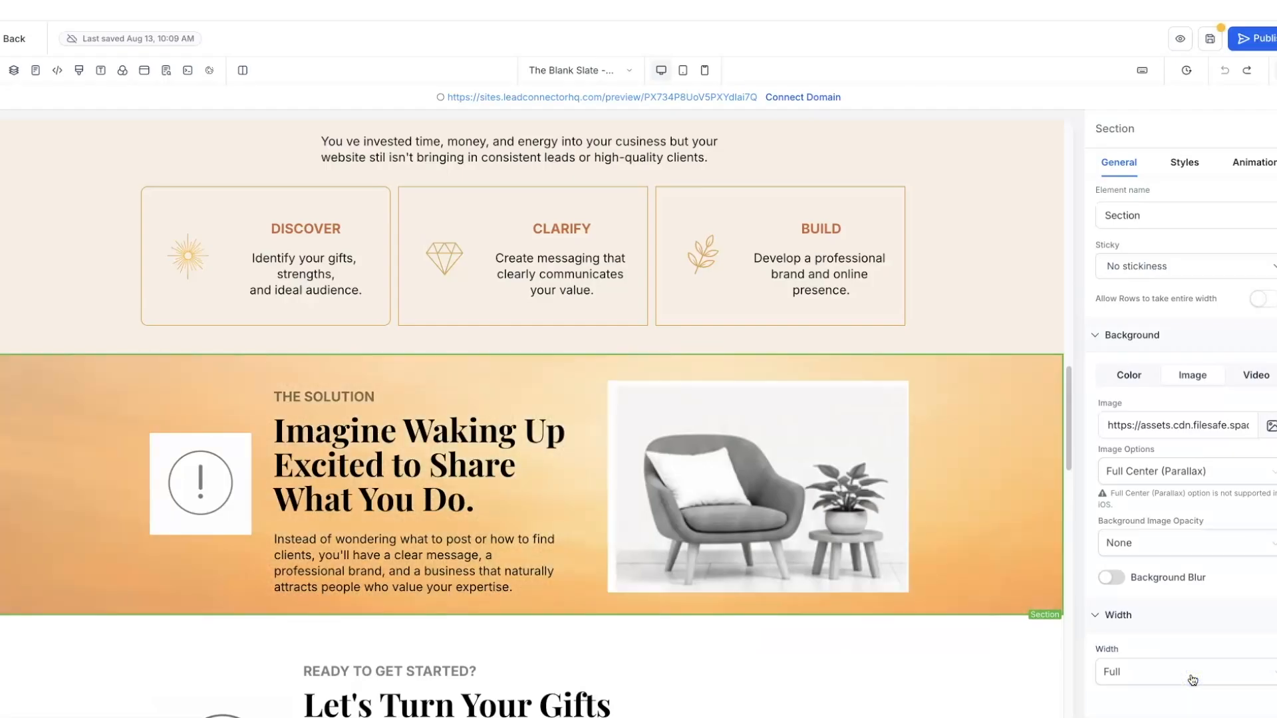
click(934, 464)
scroll(942, 449, up, 2)
scroll(943, 450, down, 10)
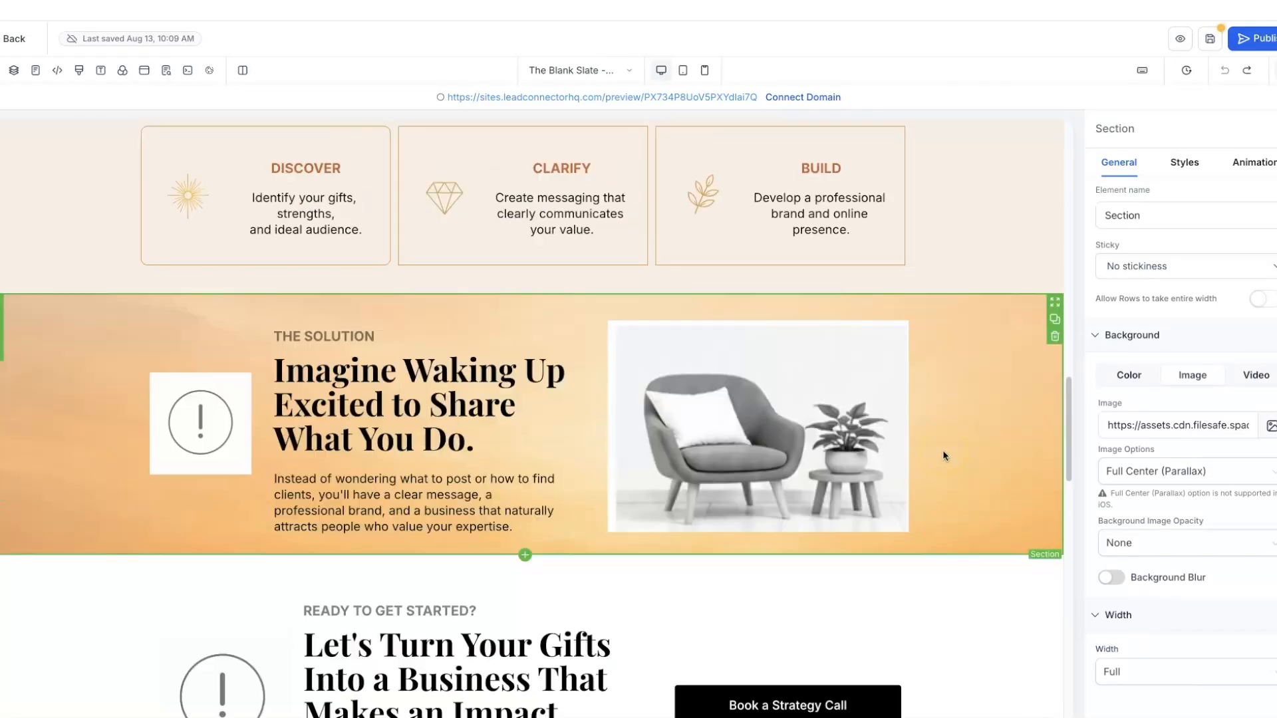
scroll(943, 456, down, 1)
scroll(943, 456, up, 8)
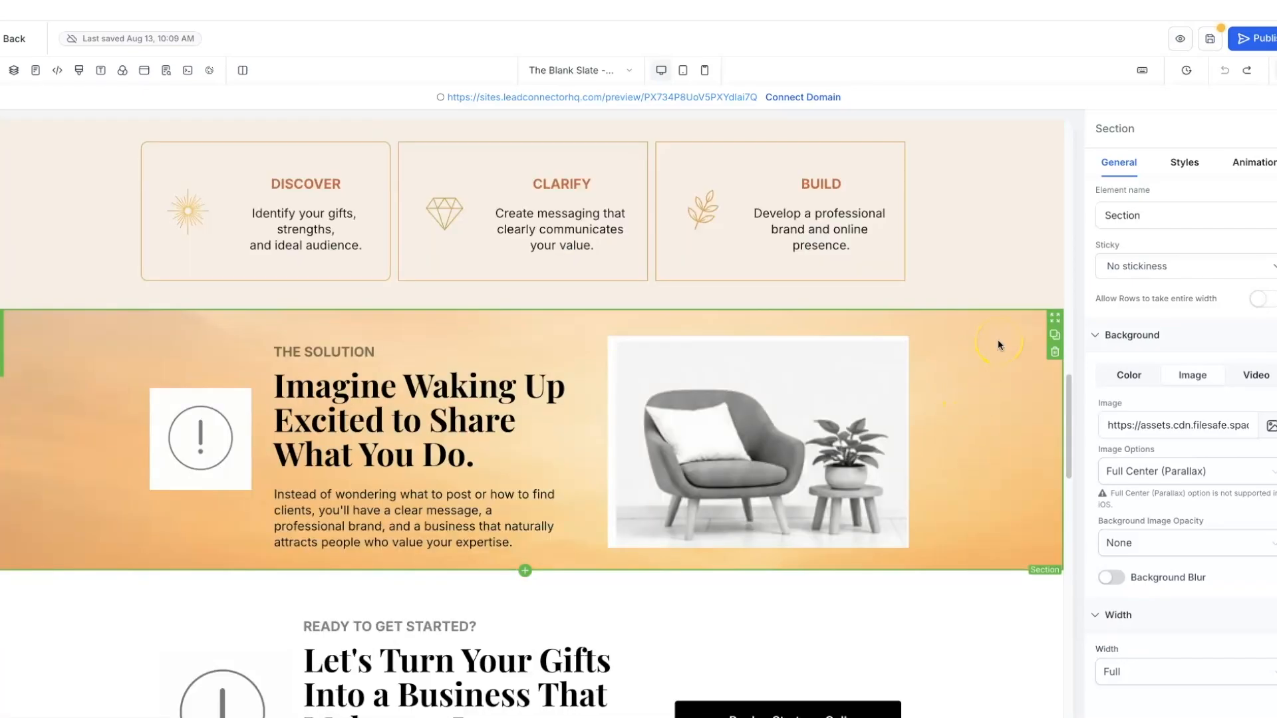
- Swap the section background for the light ivory marble image
click(1270, 426)
click(198, 265)
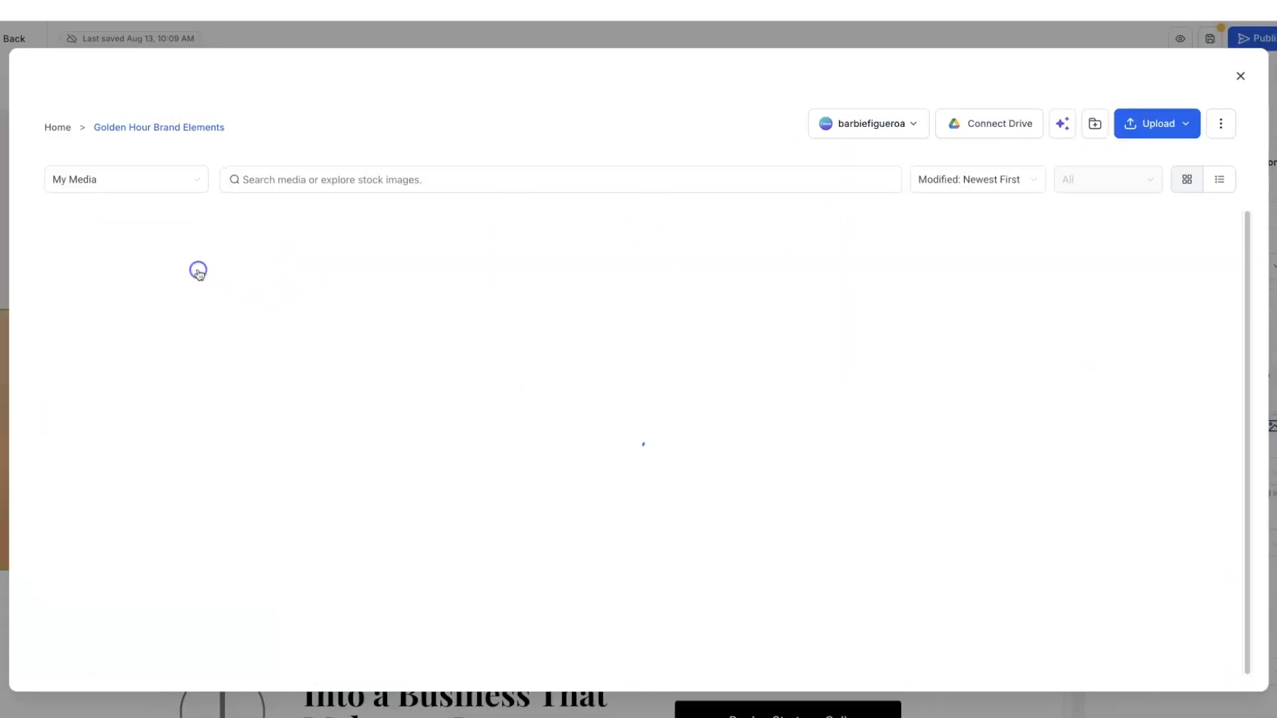
scroll(658, 368, down, 3)
scroll(661, 370, down, 4)
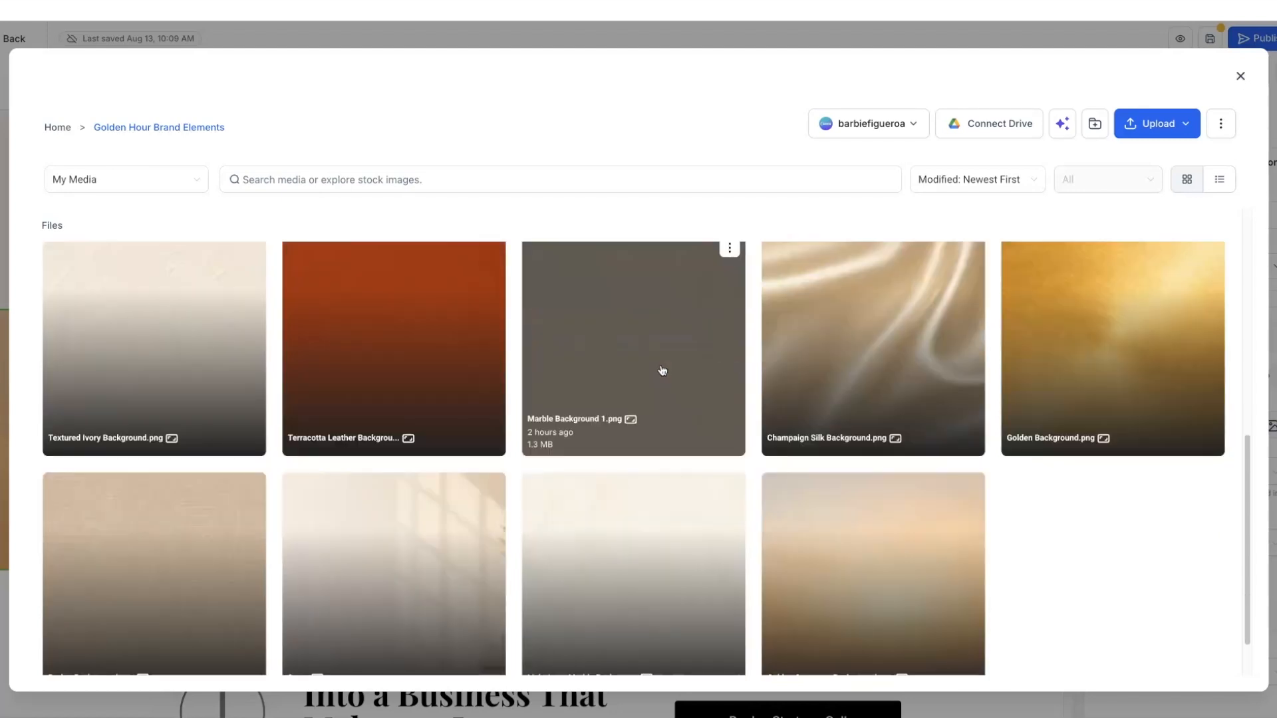
scroll(662, 369, down, 1)
click(590, 477)
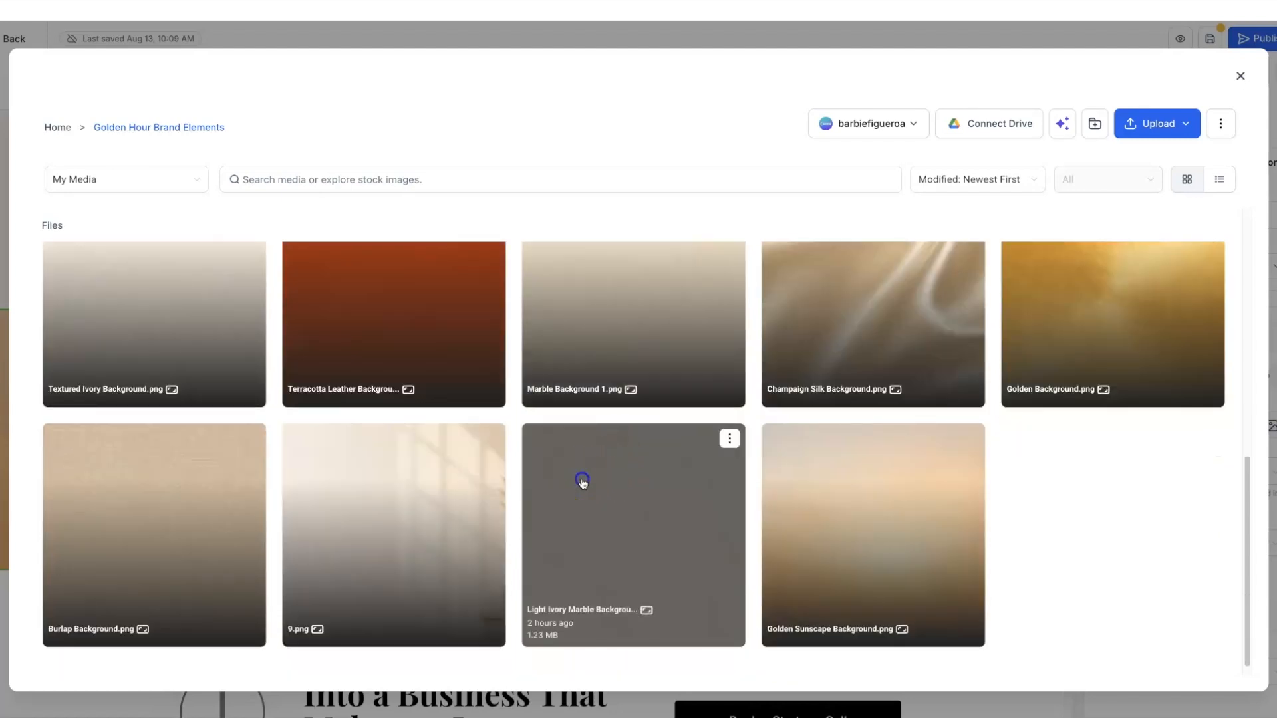
click(1210, 669)
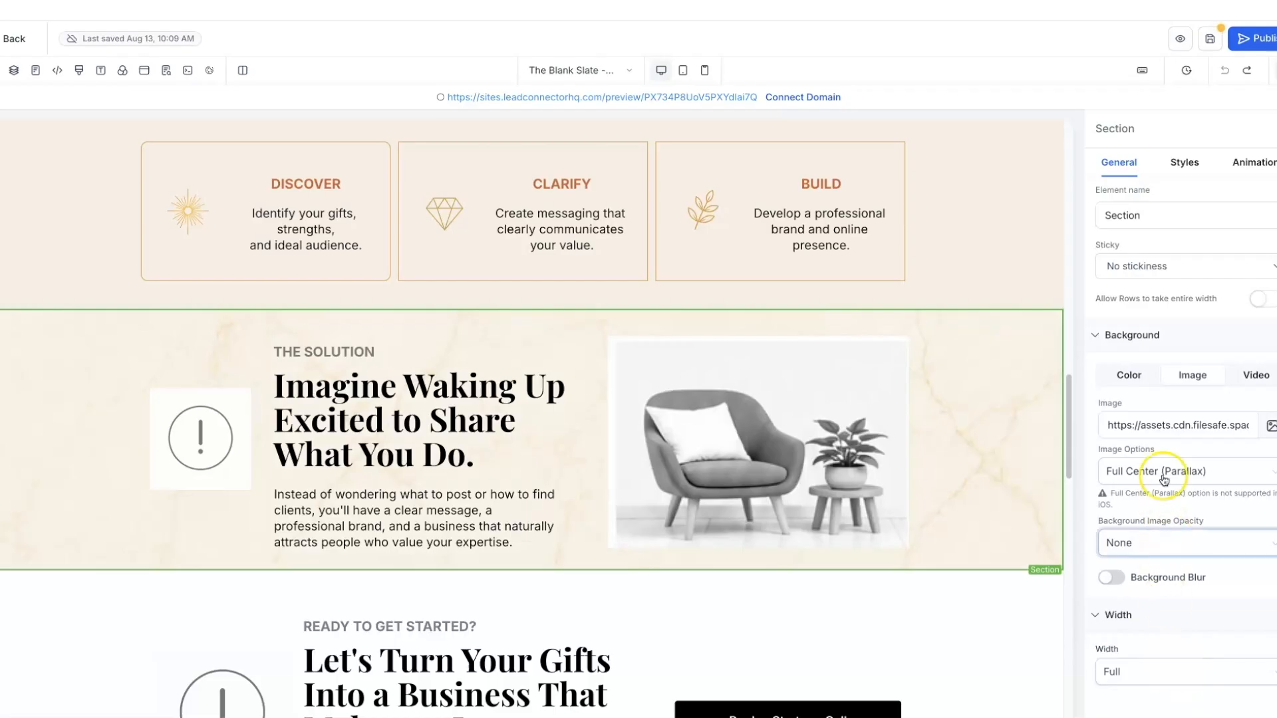
- Replace the background with Textured Ivory Background.png
click(1271, 426)
click(191, 261)
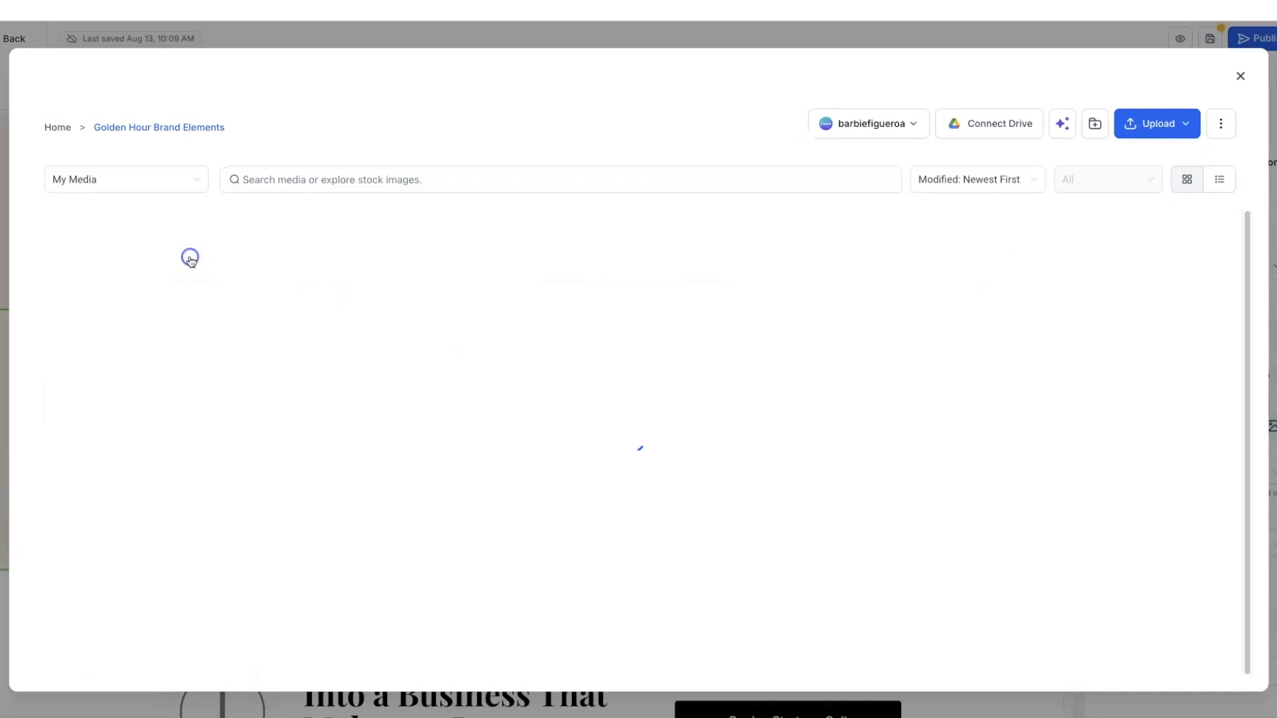
scroll(427, 385, down, 5)
scroll(426, 388, down, 1)
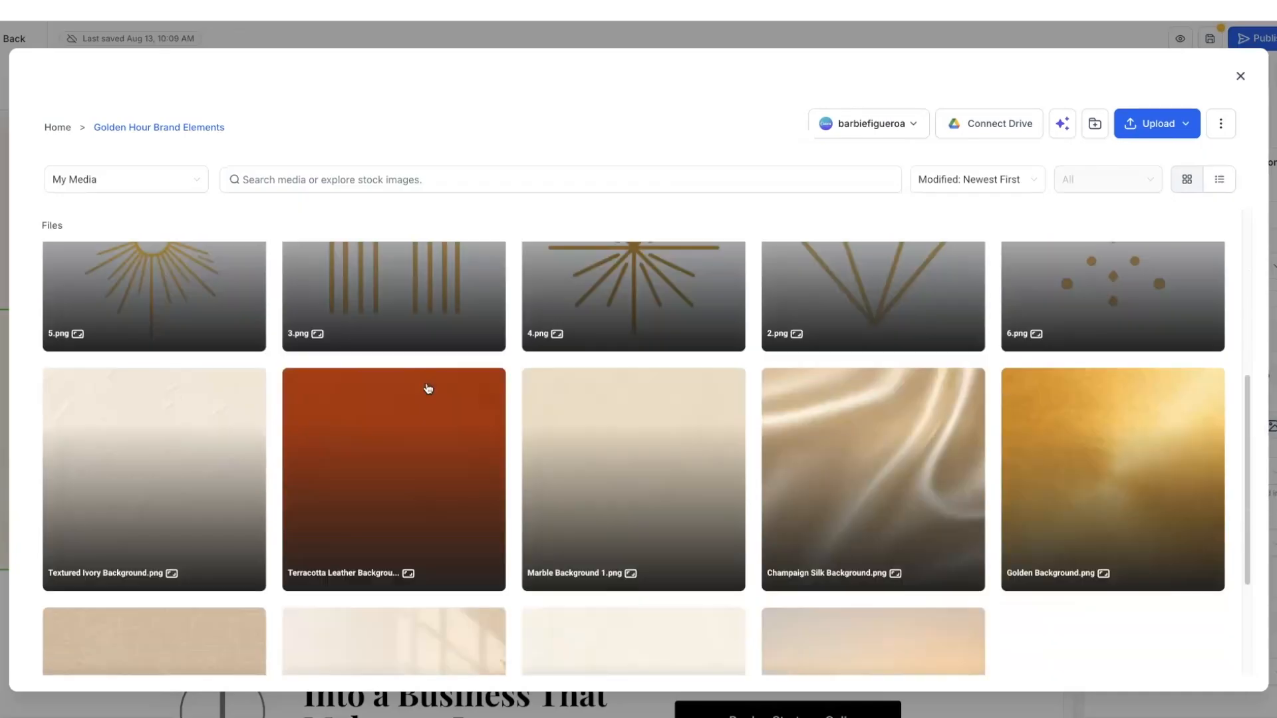
click(169, 431)
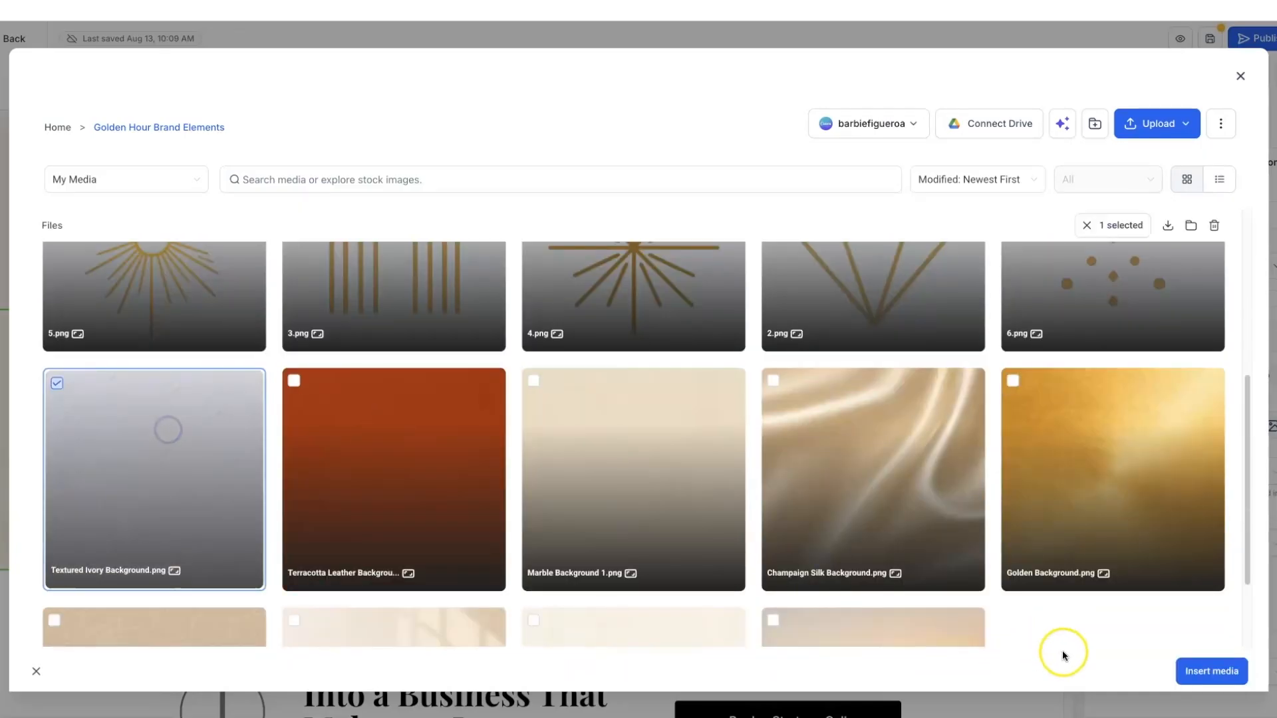
click(1211, 671)
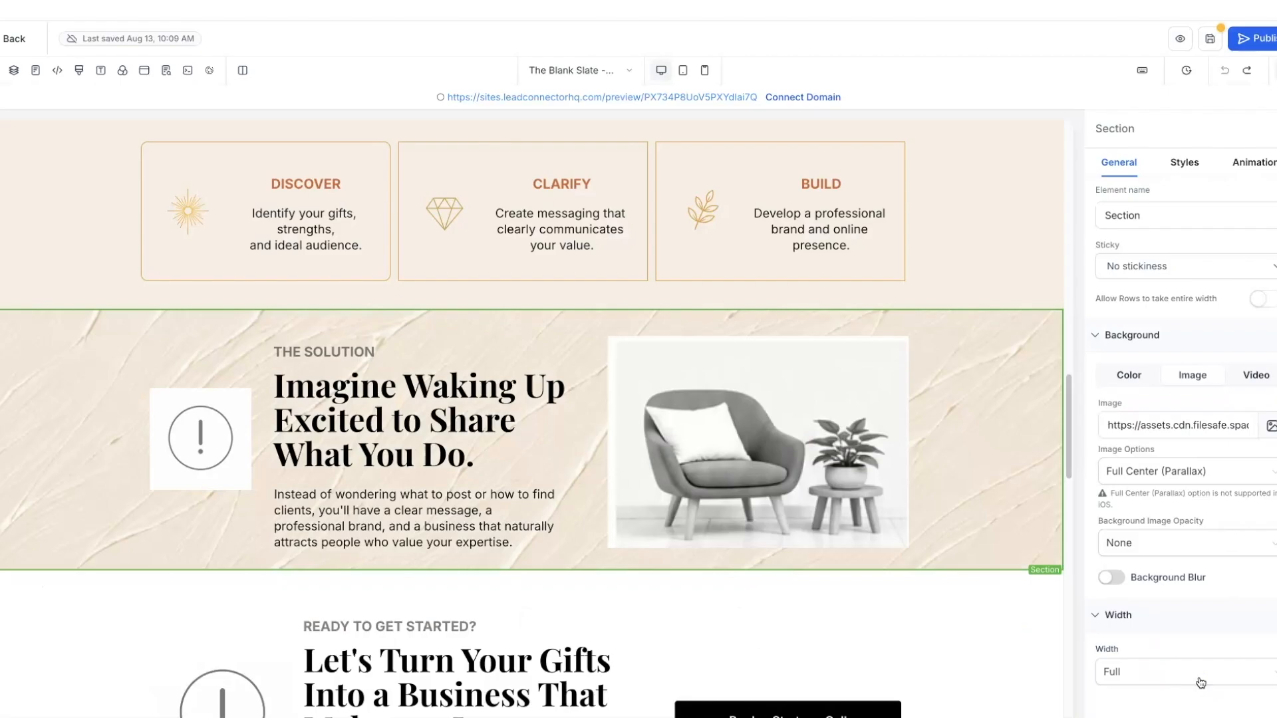
scroll(920, 441, up, 15)
scroll(921, 442, down, 15)
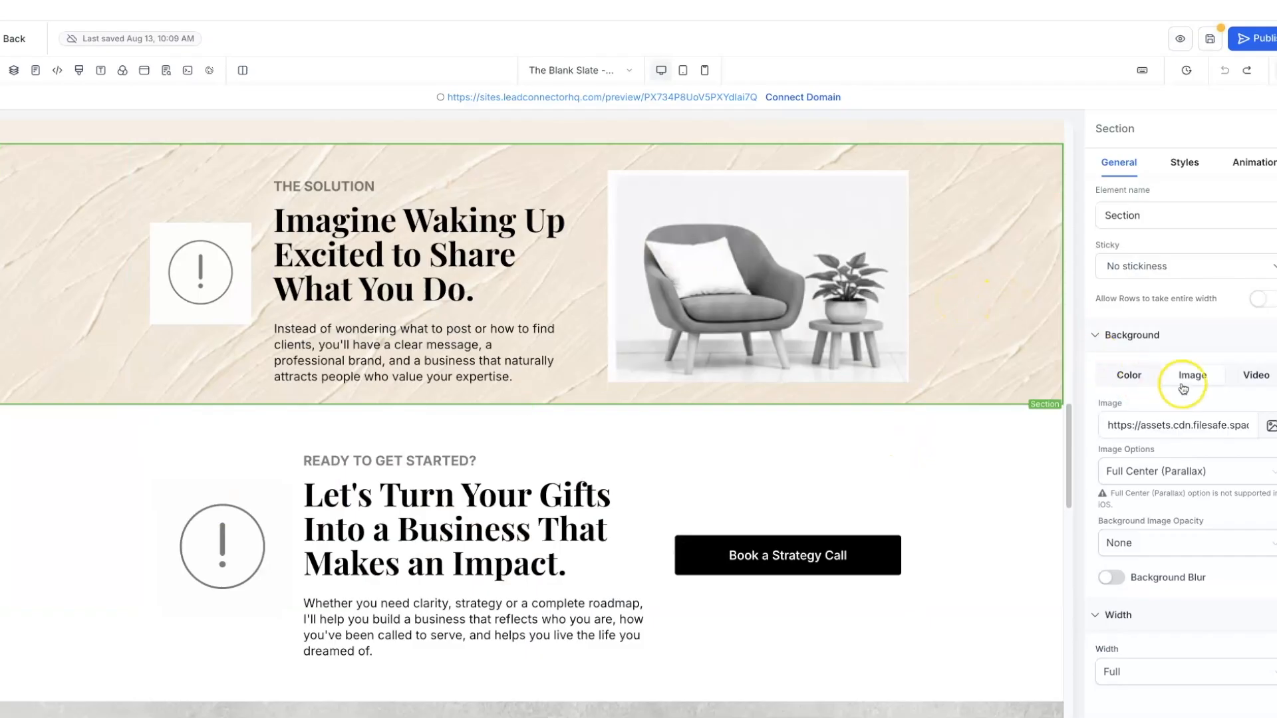
- Replace the ivory texture with 9.png, the warm sunlit scene from Golden Hour Brand Elements
click(1270, 425)
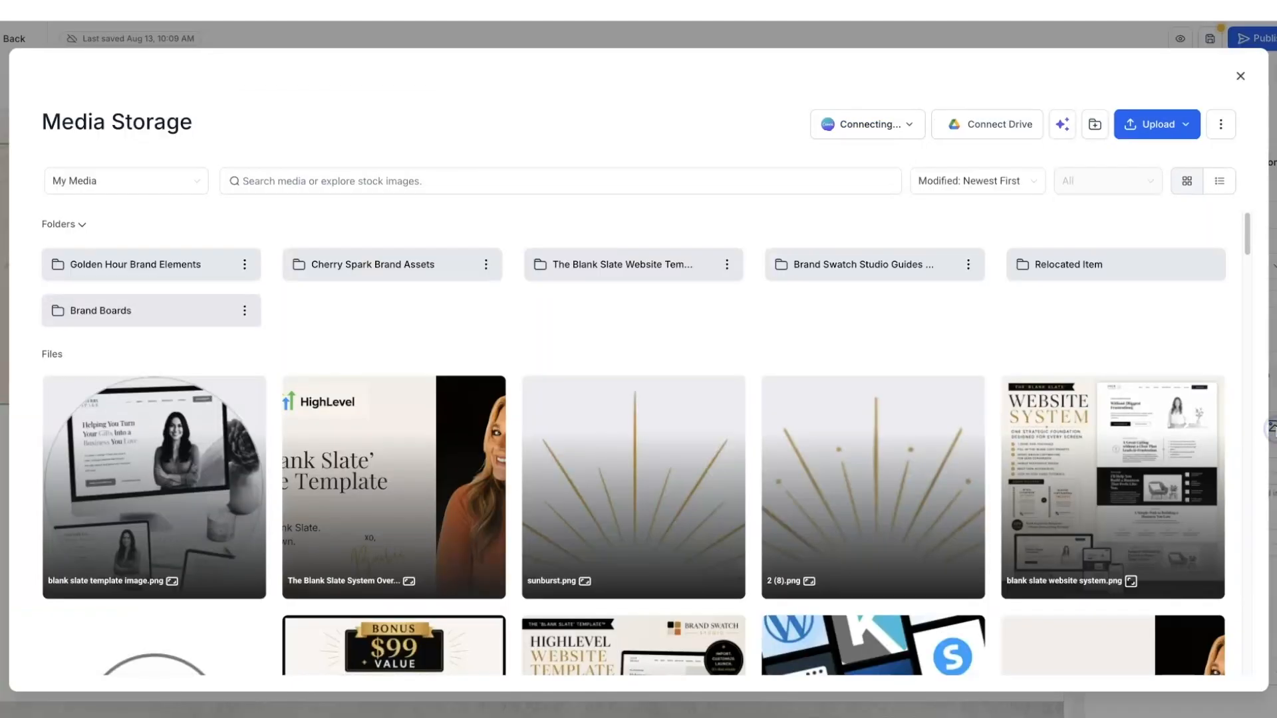
click(151, 268)
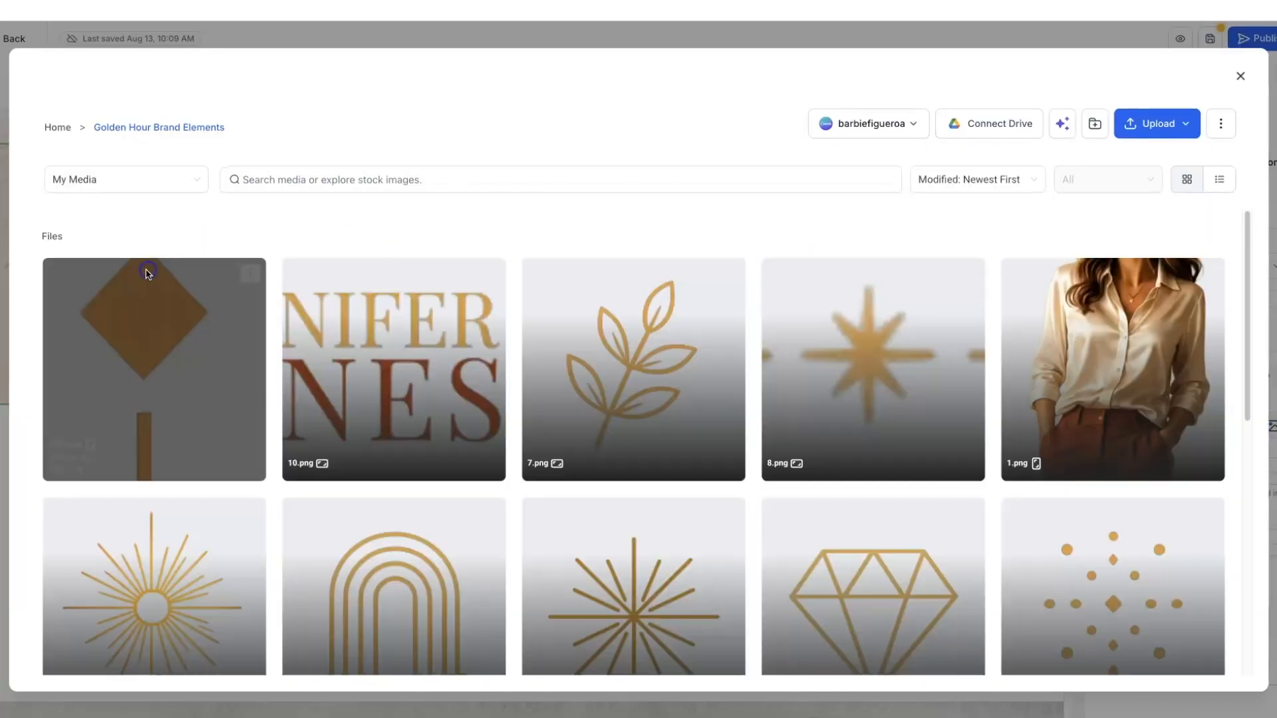
scroll(506, 372, down, 3)
scroll(506, 376, down, 3)
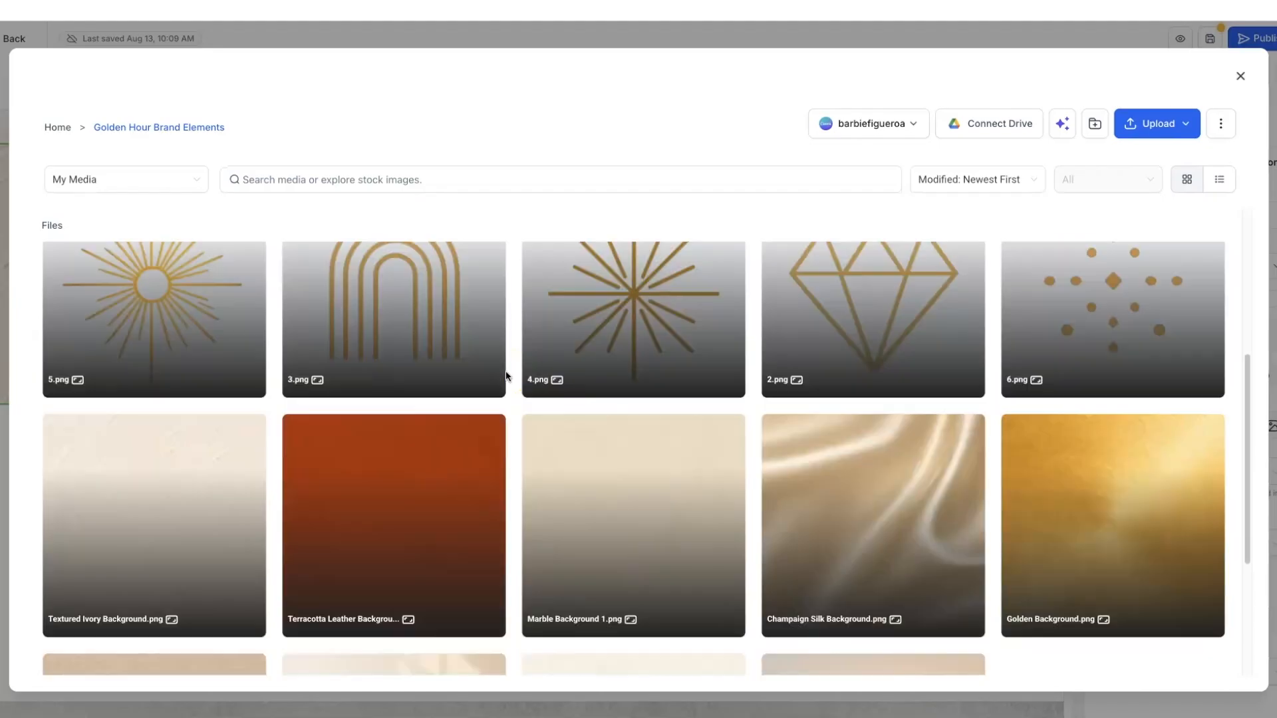
click(587, 347)
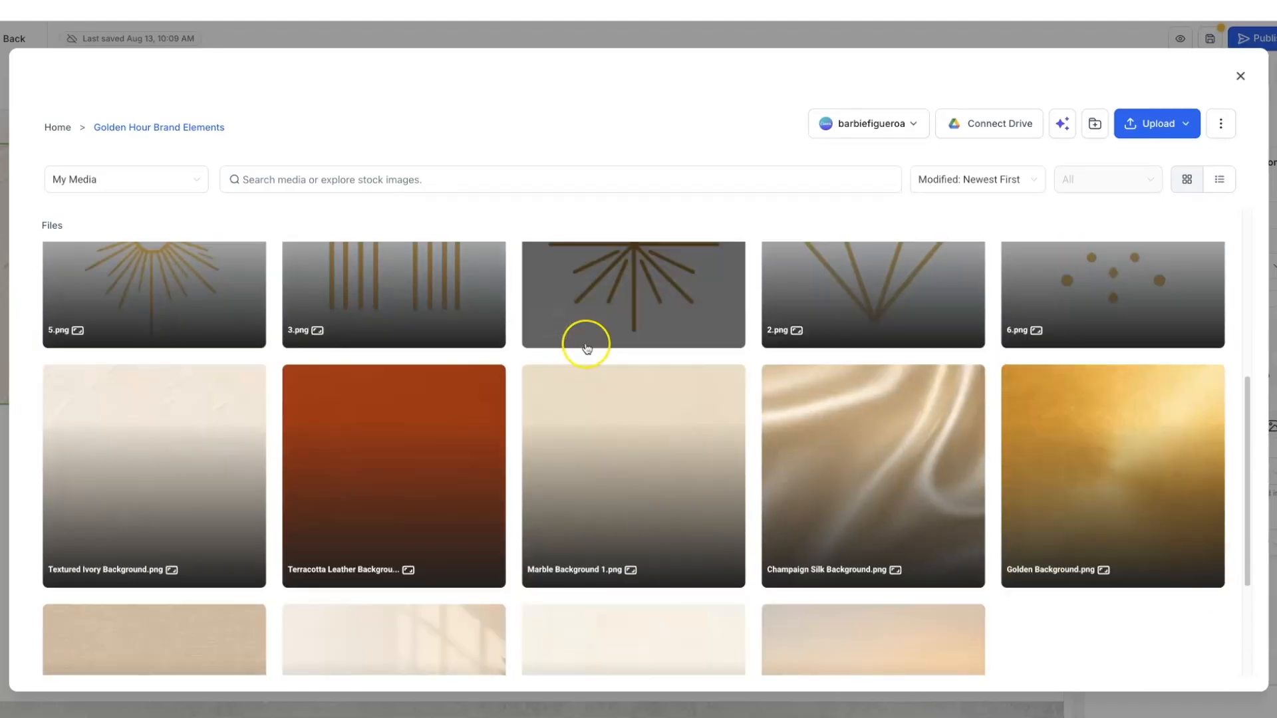
scroll(586, 346, down, 1)
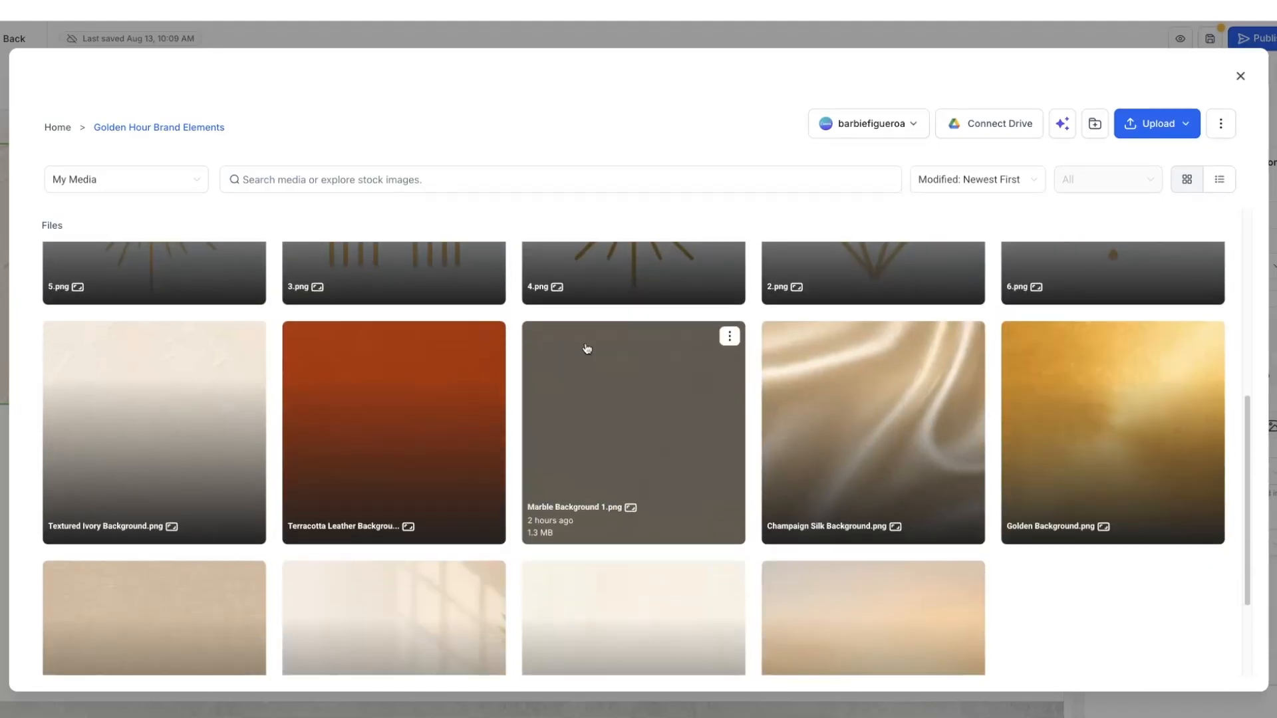
scroll(586, 347, down, 2)
click(341, 435)
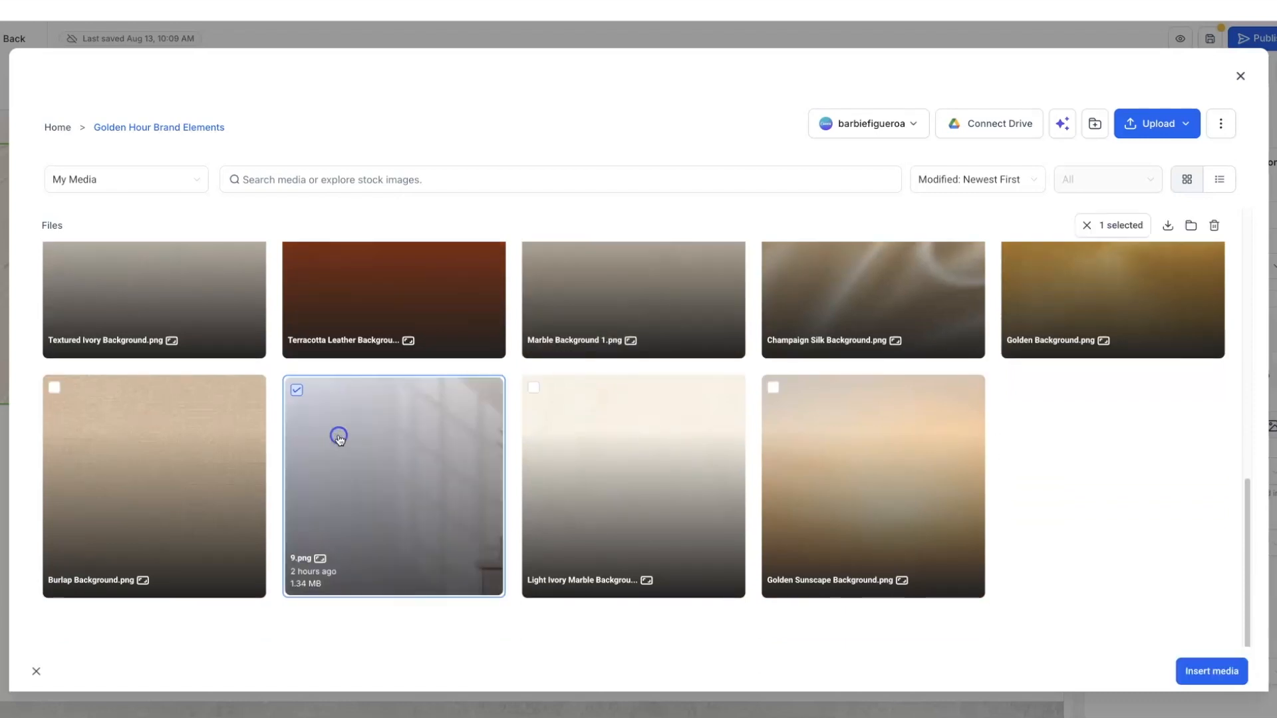
click(1207, 671)
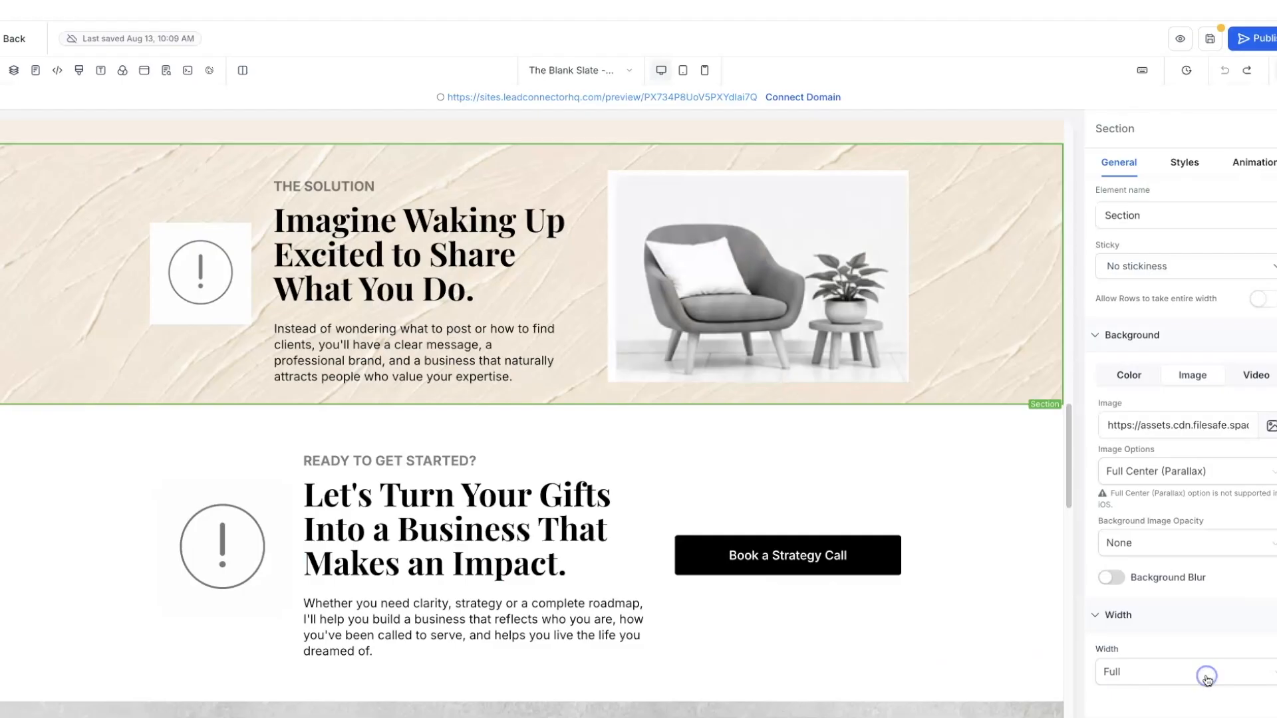
scroll(1017, 516, up, 2)
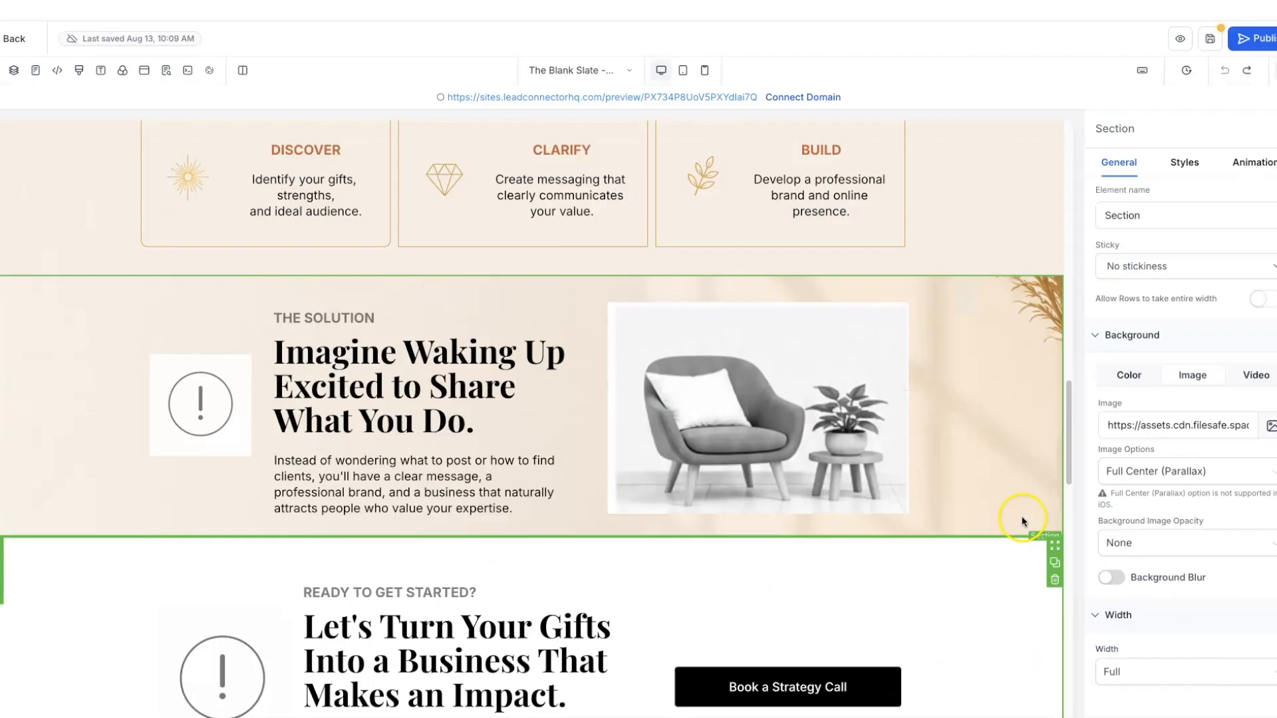
scroll(1019, 417, up, 2)
scroll(1020, 417, up, 3)
scroll(1018, 419, down, 6)
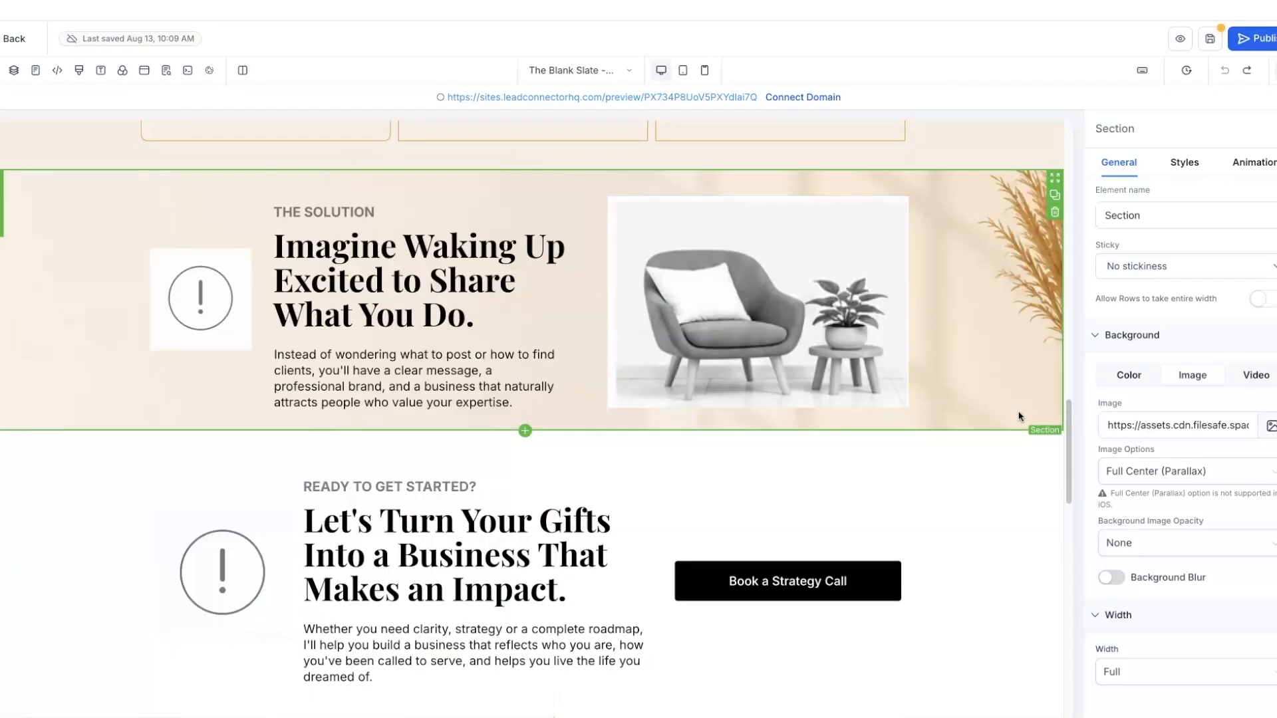
click(206, 299)
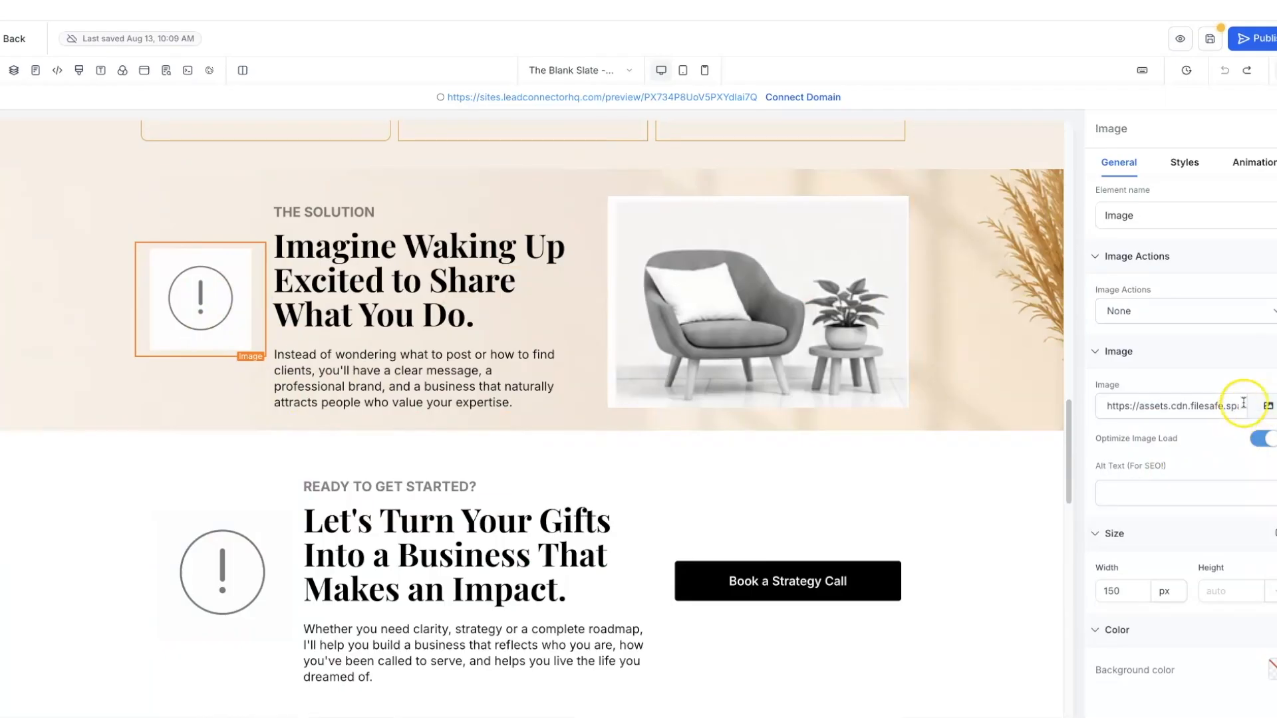
- Replace the exclamation icon with the gold sunburst from Golden Hour Brand Elements
click(1266, 408)
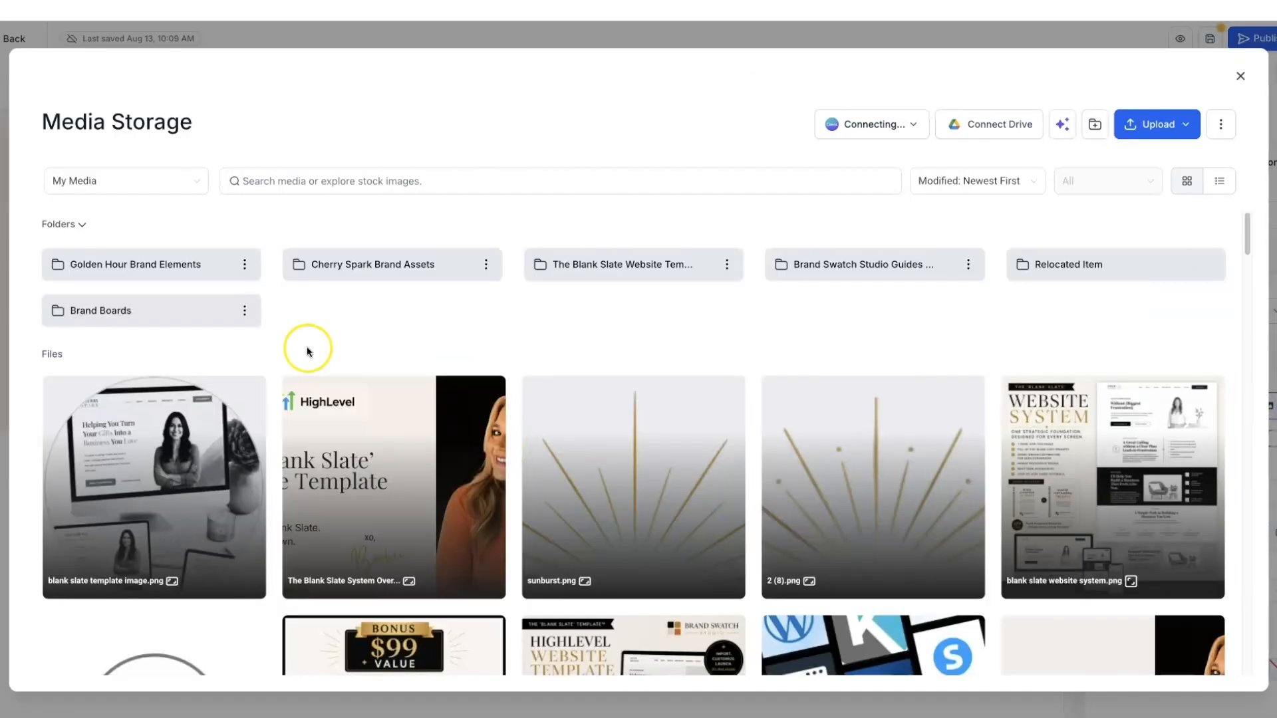
click(186, 269)
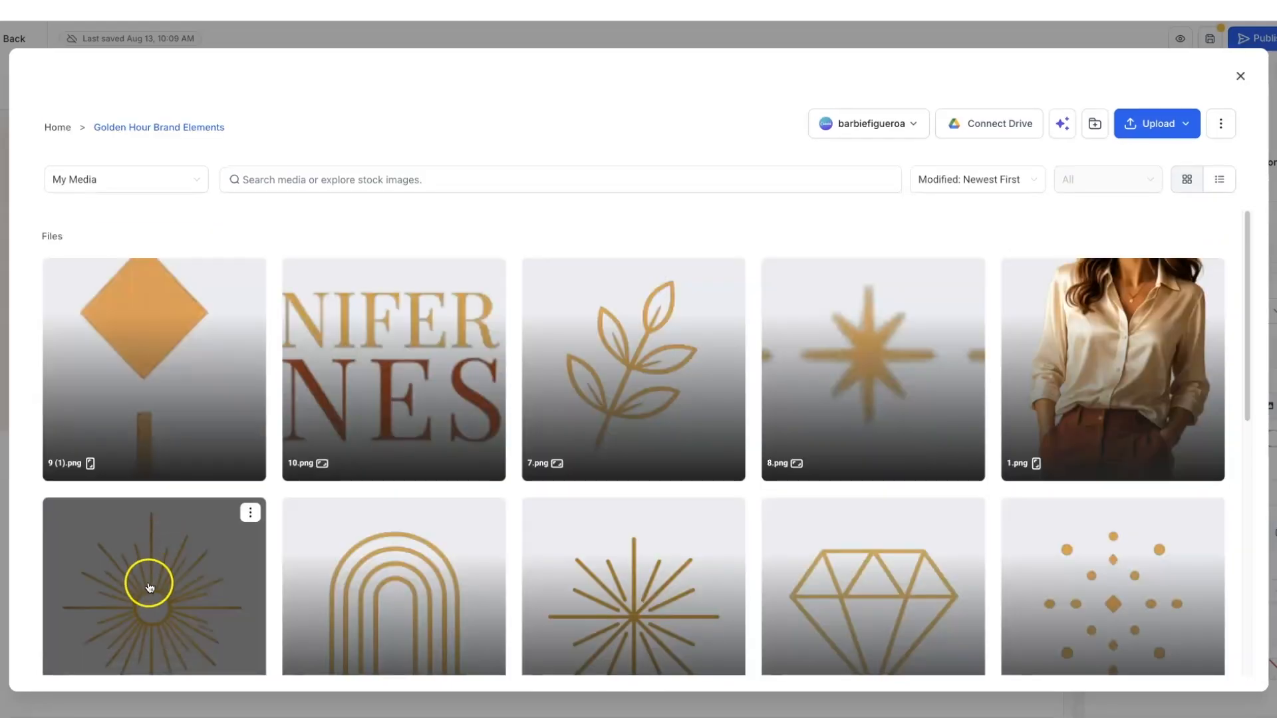
click(149, 587)
click(1222, 674)
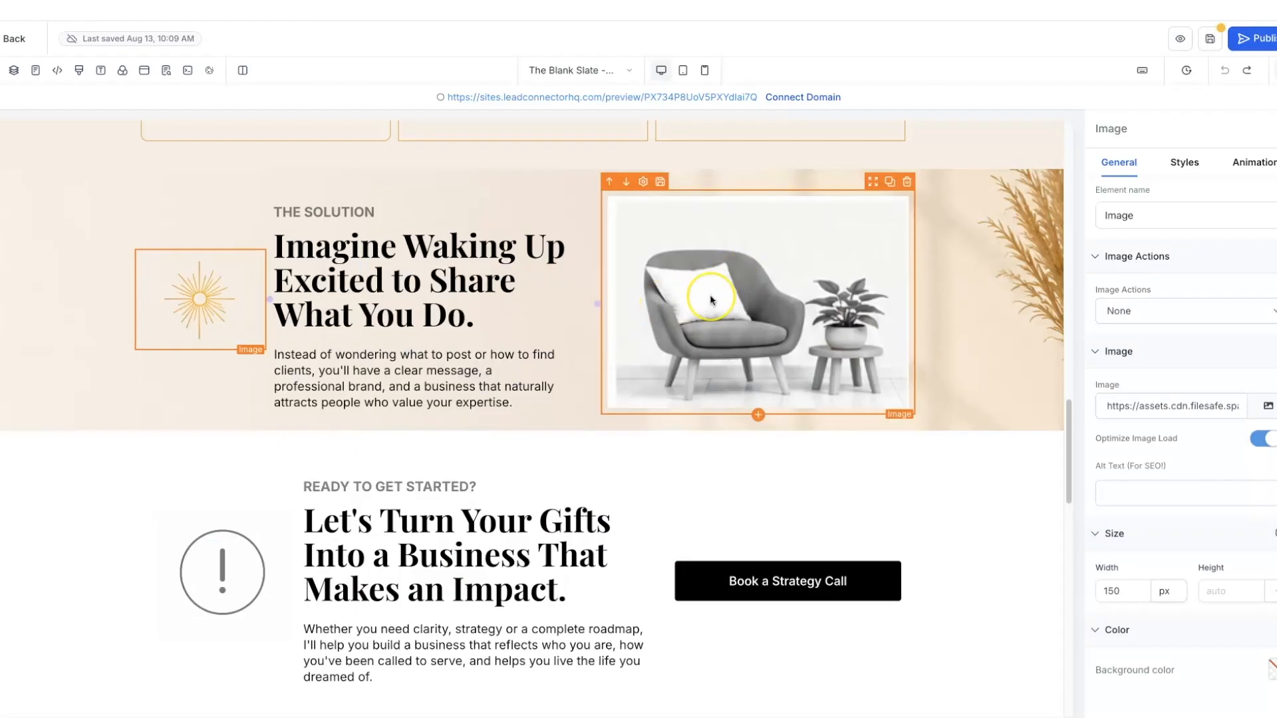
- Color the THE SOLUTION label with the Warm Terracotta brand swatch
click(359, 212)
drag(276, 212, 375, 212)
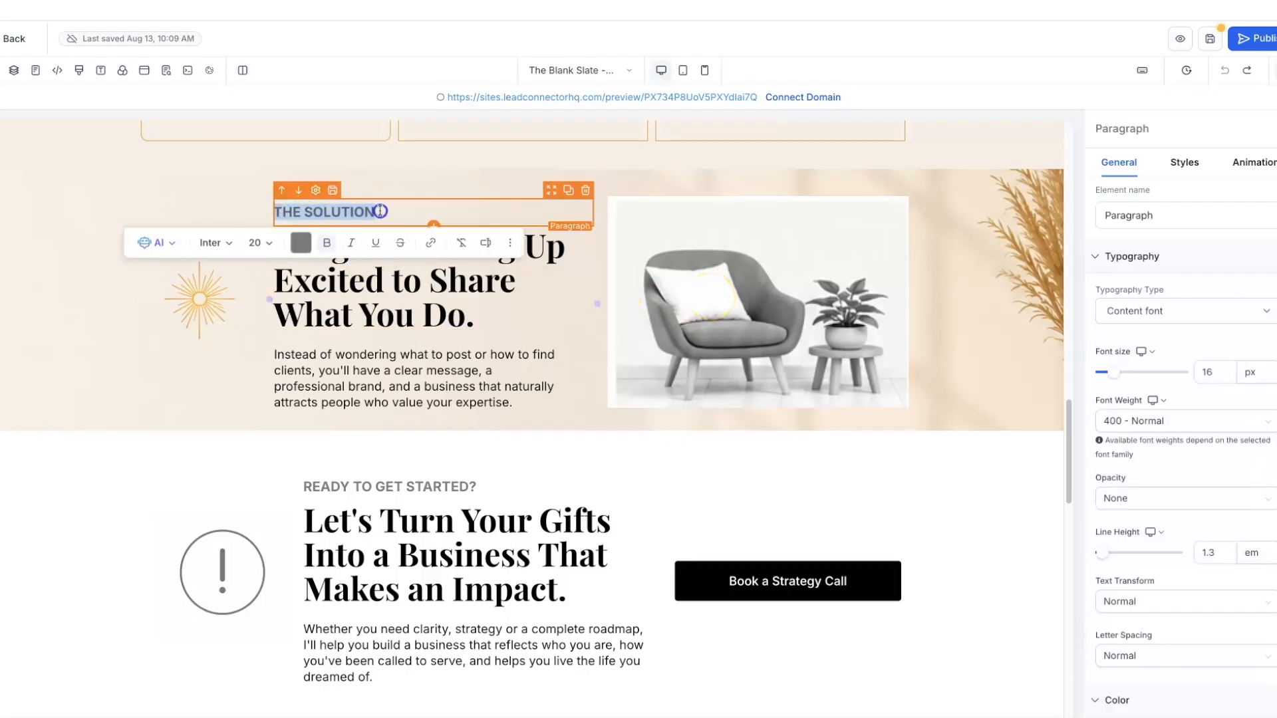
click(302, 243)
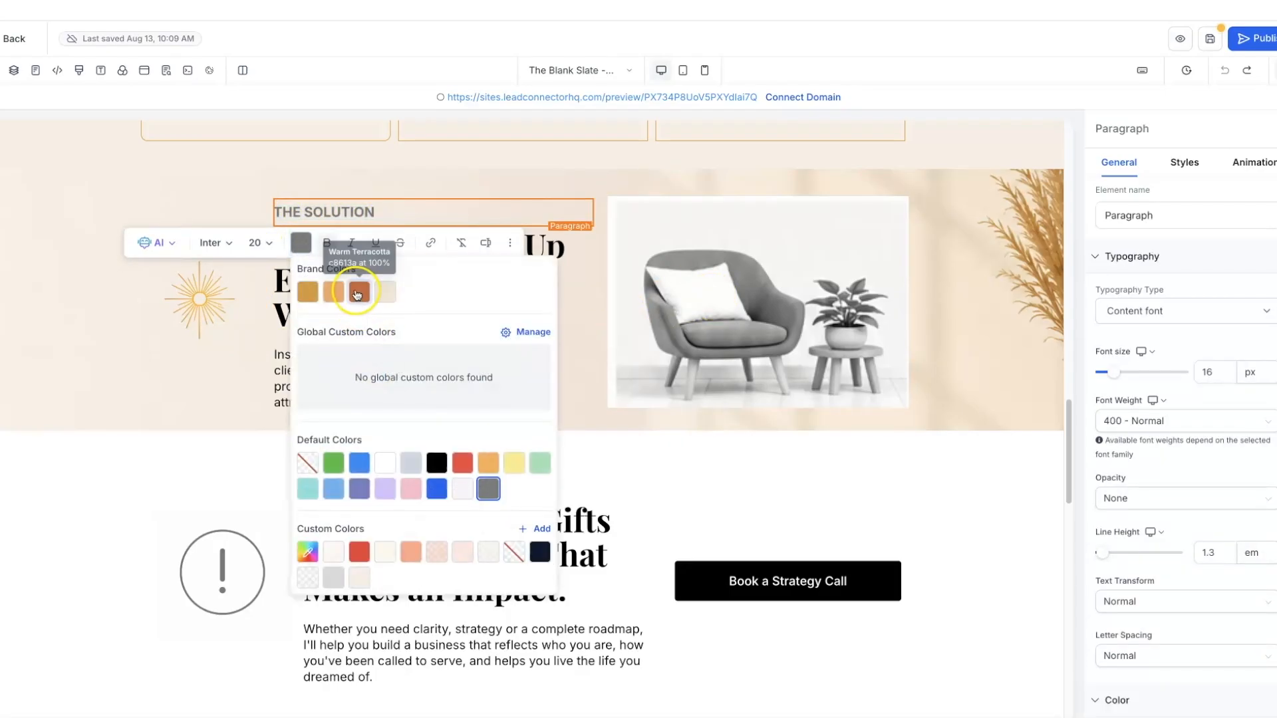
click(359, 292)
click(703, 244)
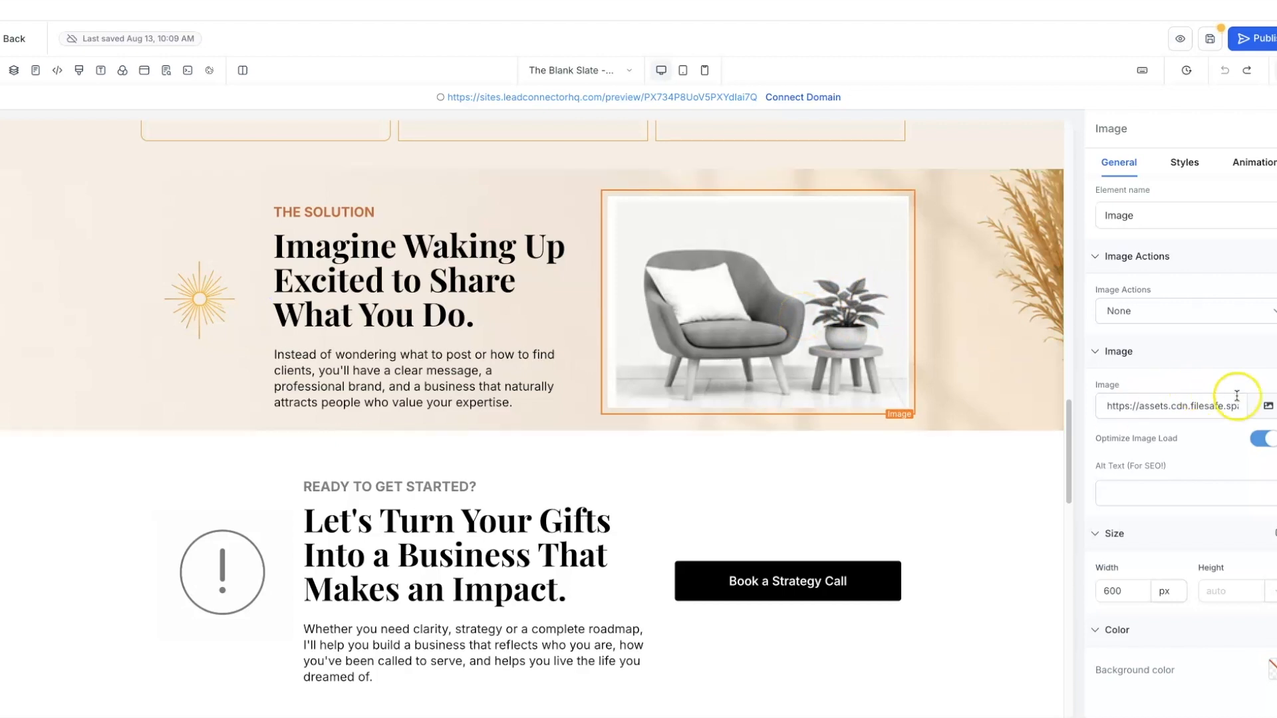
- Swap the chair image for 1.png, the woman's photo from Golden Hour Brand Elements
click(1268, 408)
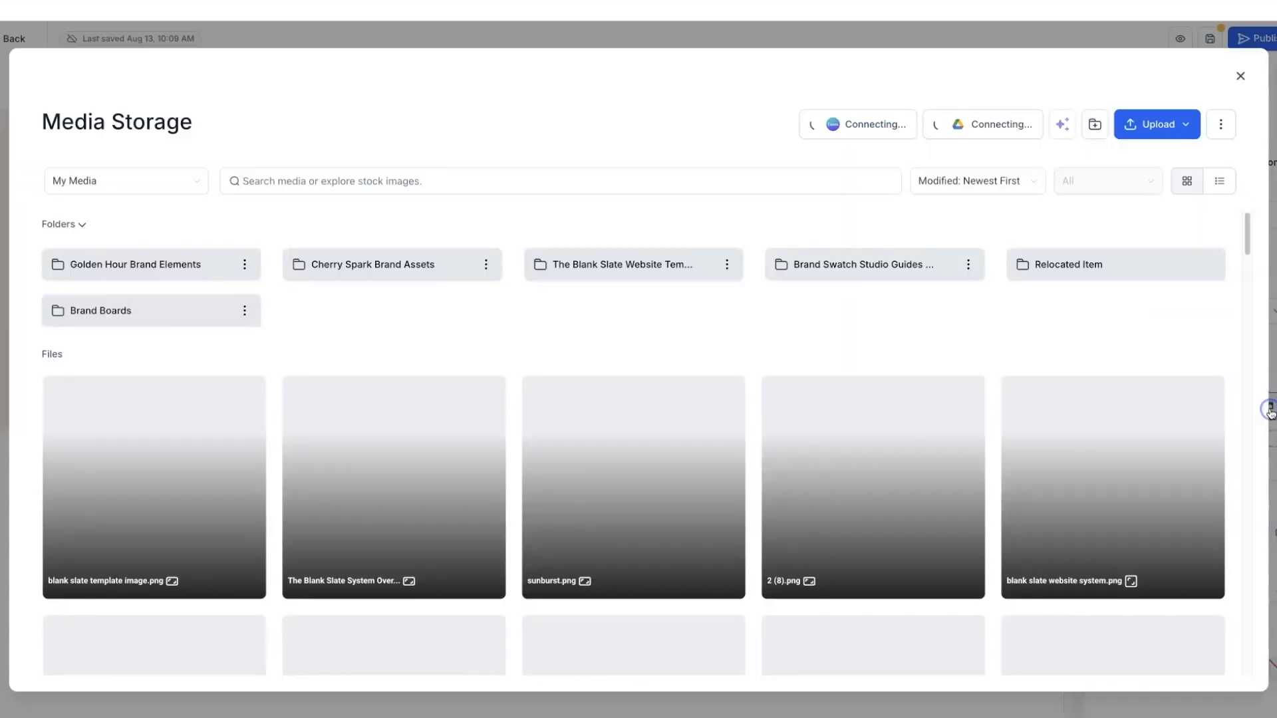
click(204, 273)
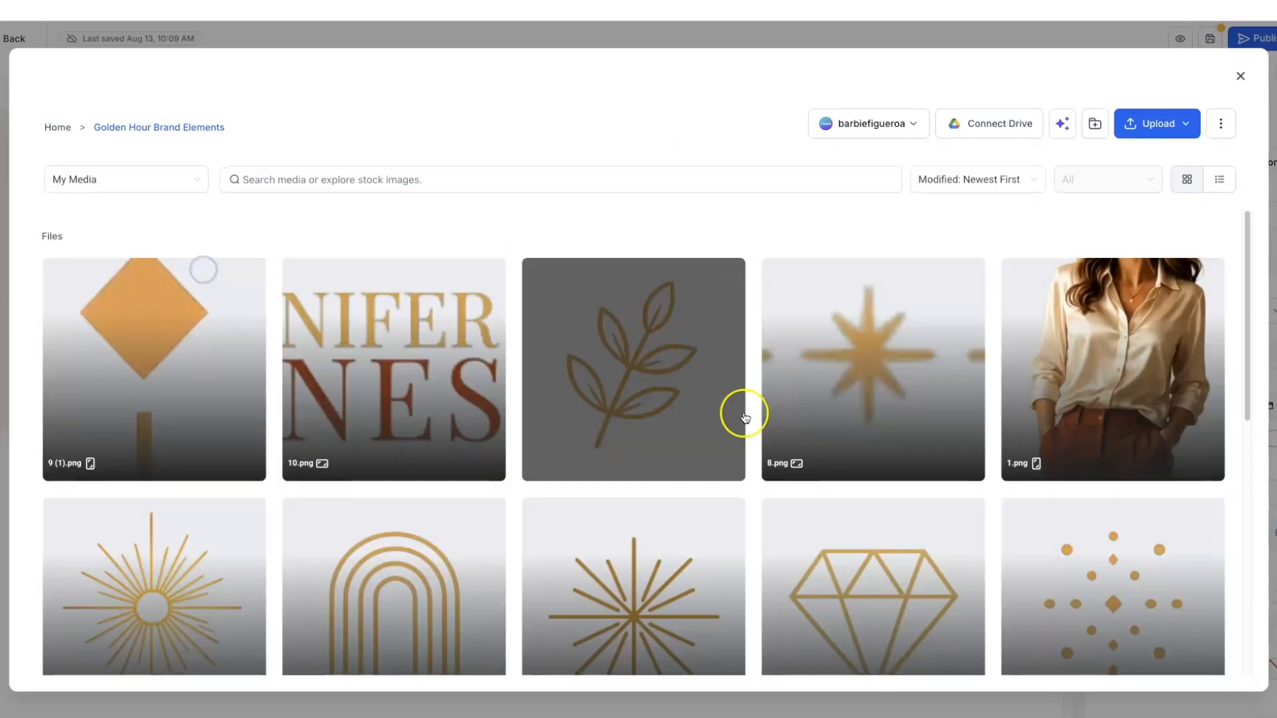
click(1096, 405)
click(1227, 678)
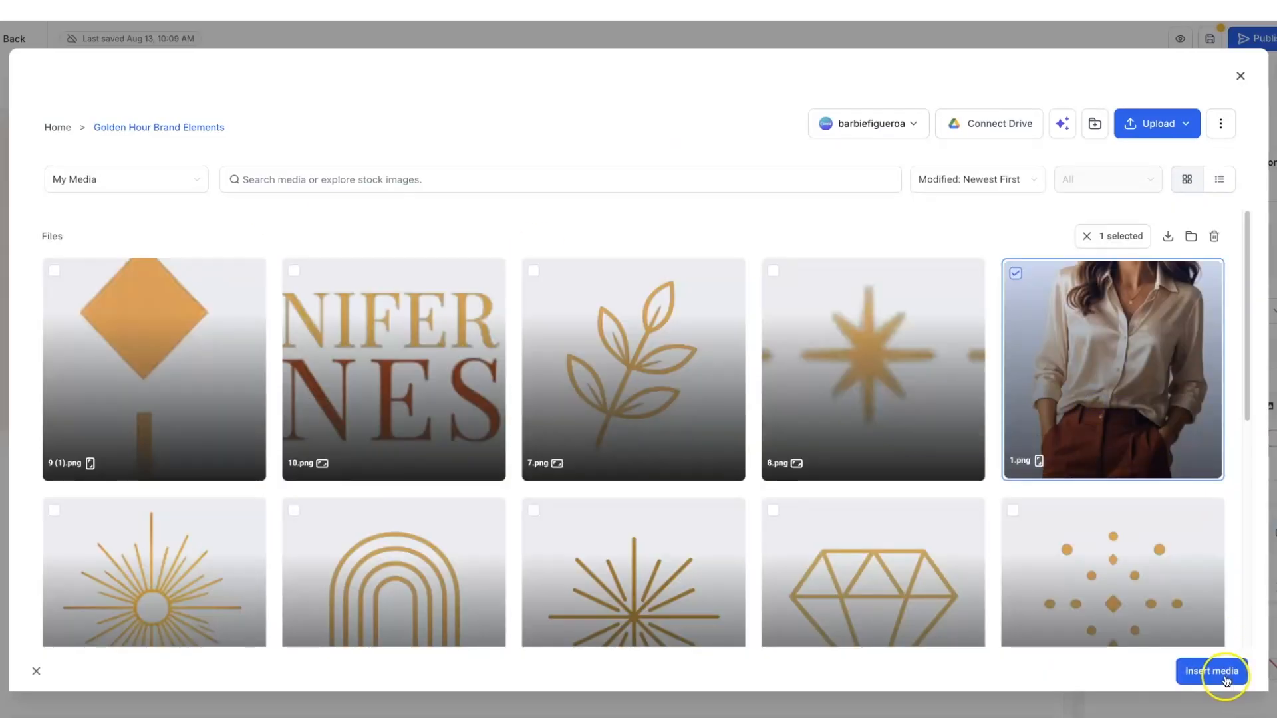
click(1136, 591)
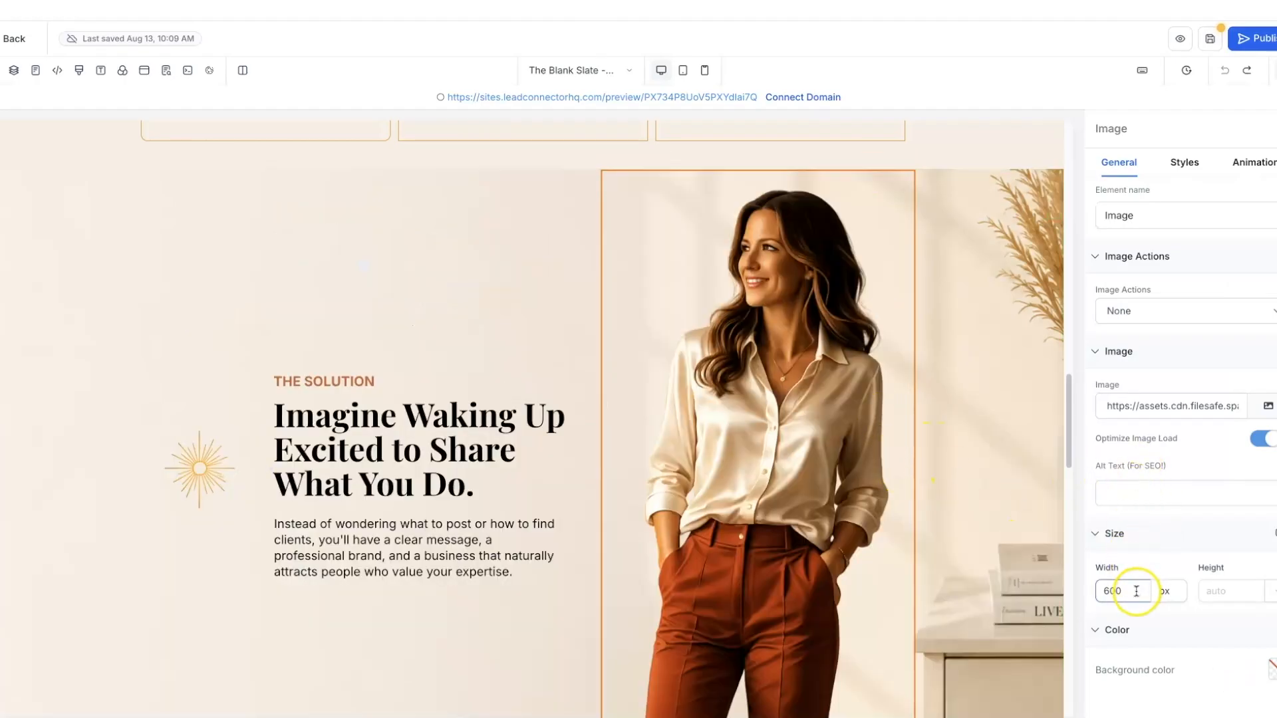
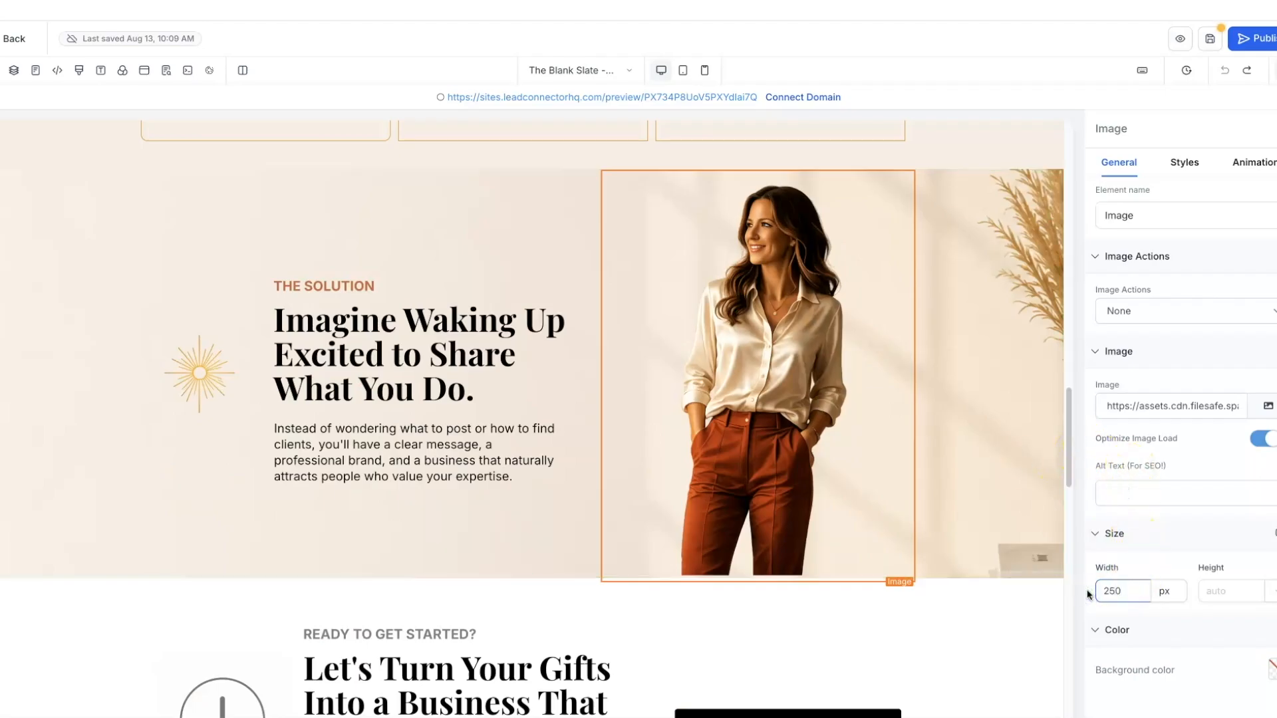
- Give the woman's photo in The Solution a -37 px bottom margin
click(995, 471)
click(812, 486)
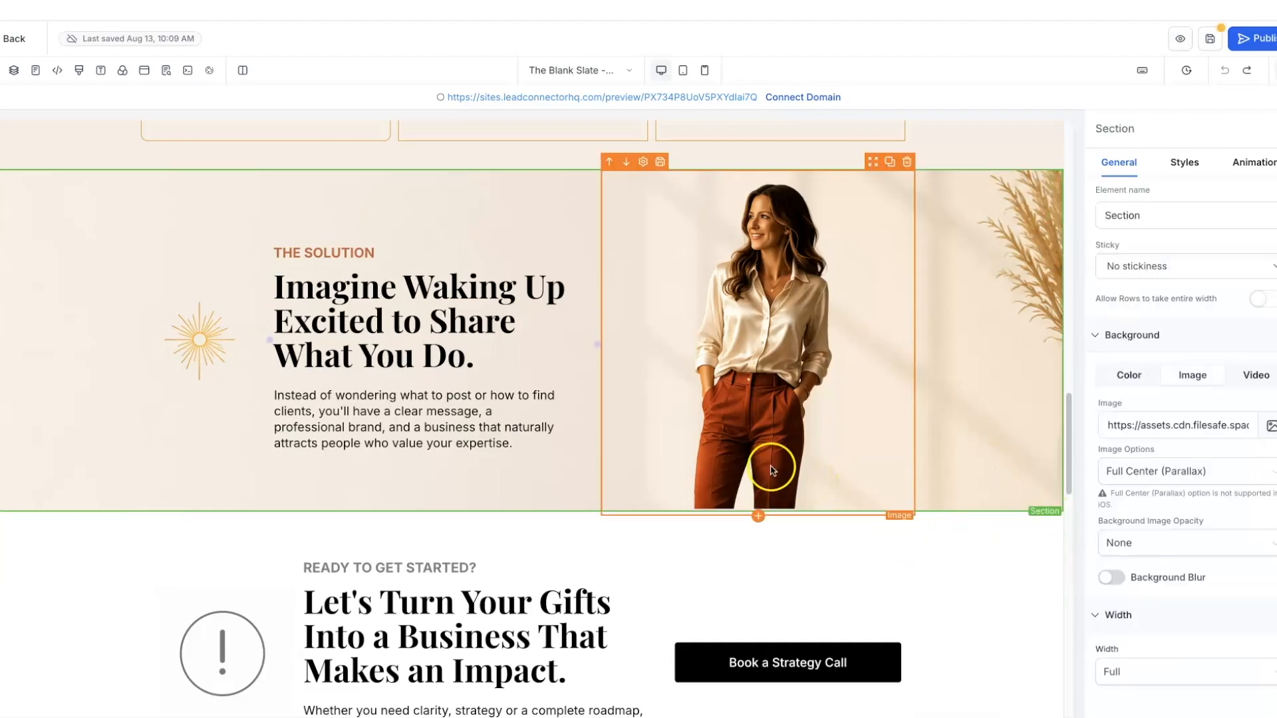
click(1185, 161)
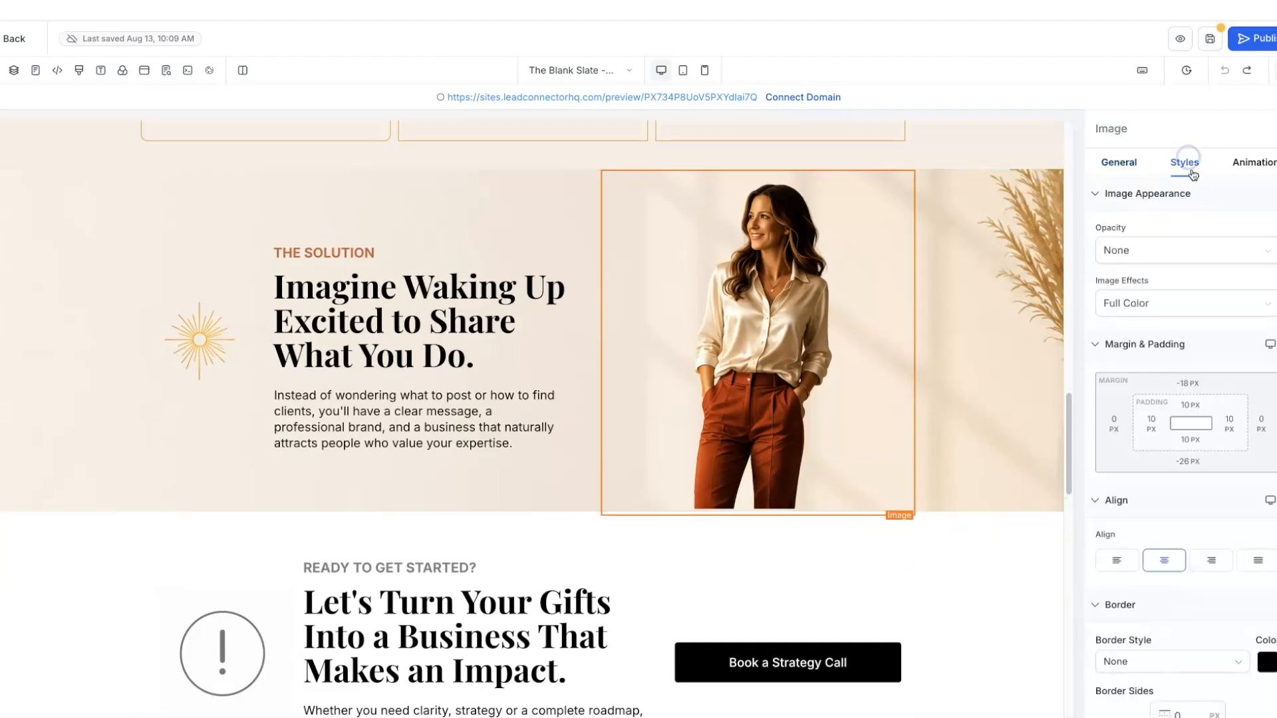
click(1187, 461)
click(1112, 498)
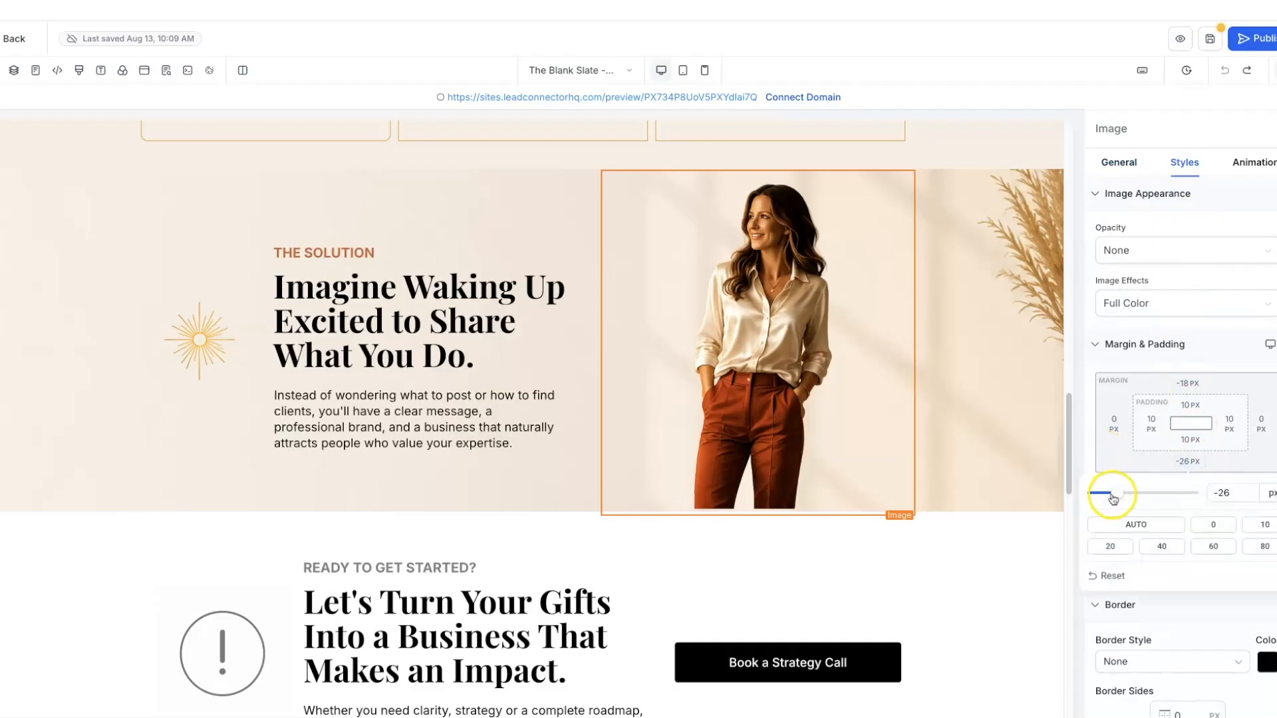
drag(1114, 497, 1107, 498)
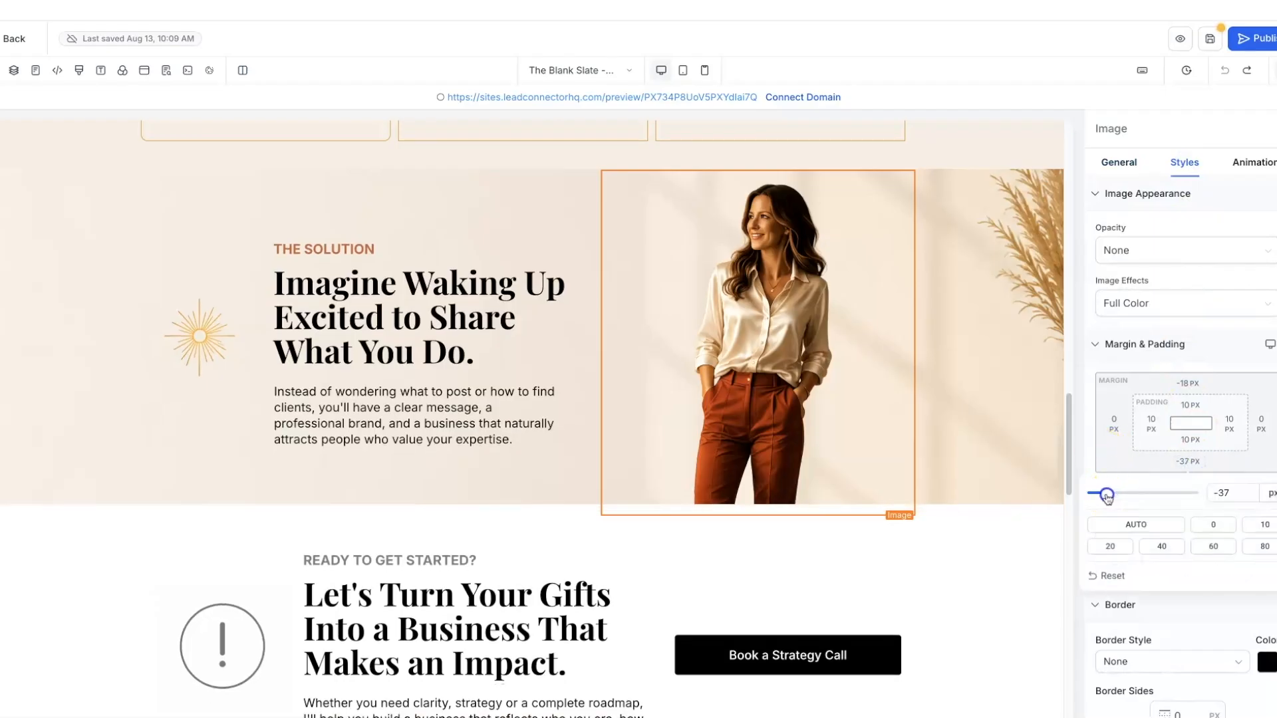
click(1008, 552)
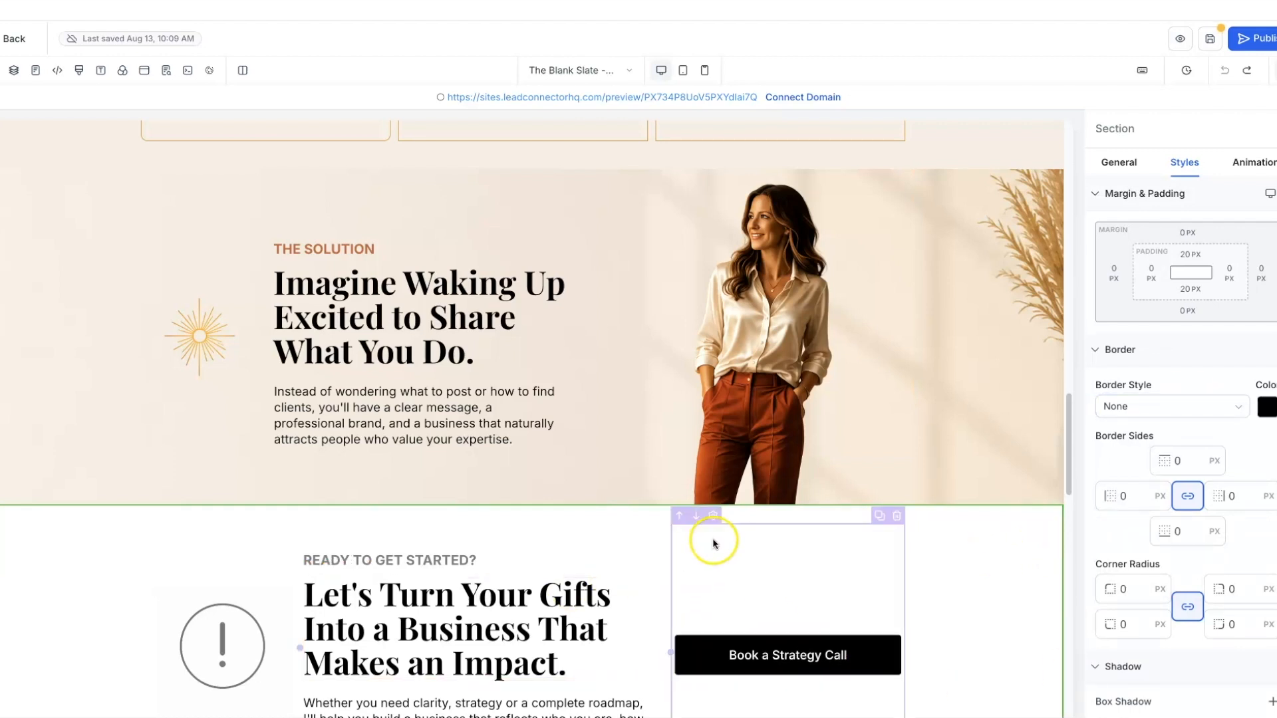
- Set the Ready to Get Started section's border colour, ending on the transparent custom swatch
scroll(714, 544, down, 1)
scroll(713, 540, down, 2)
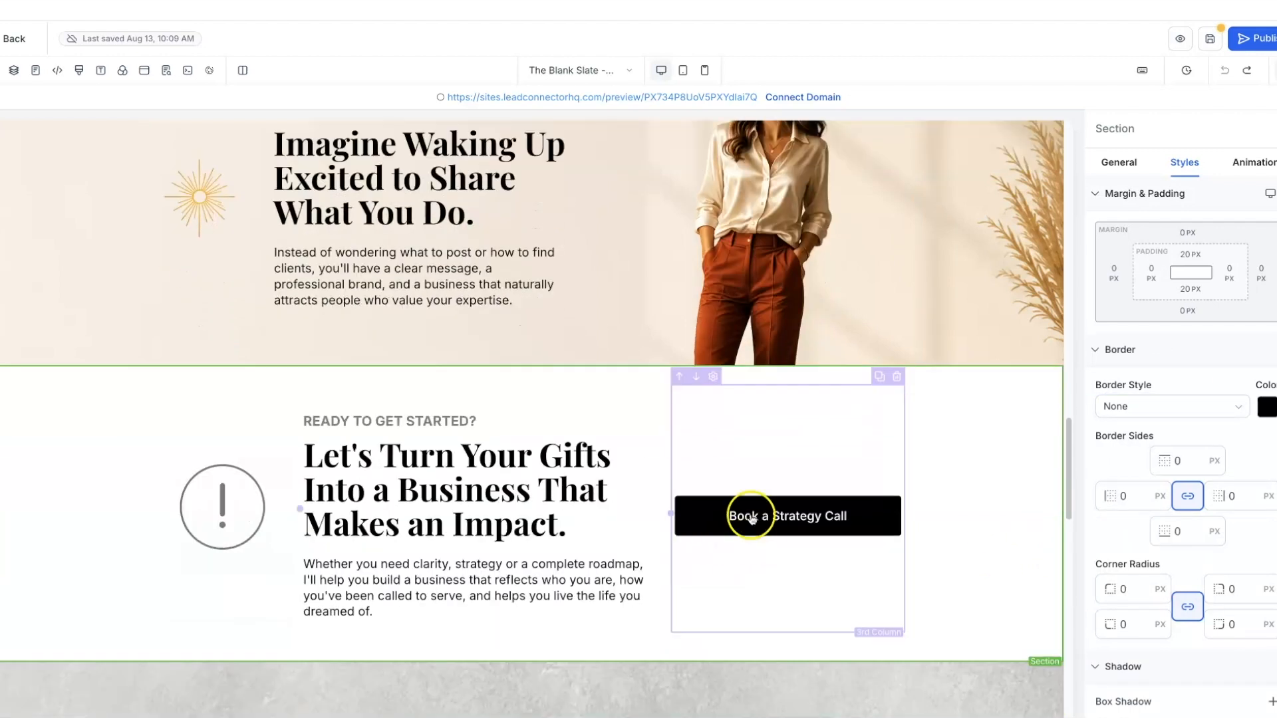
click(1267, 407)
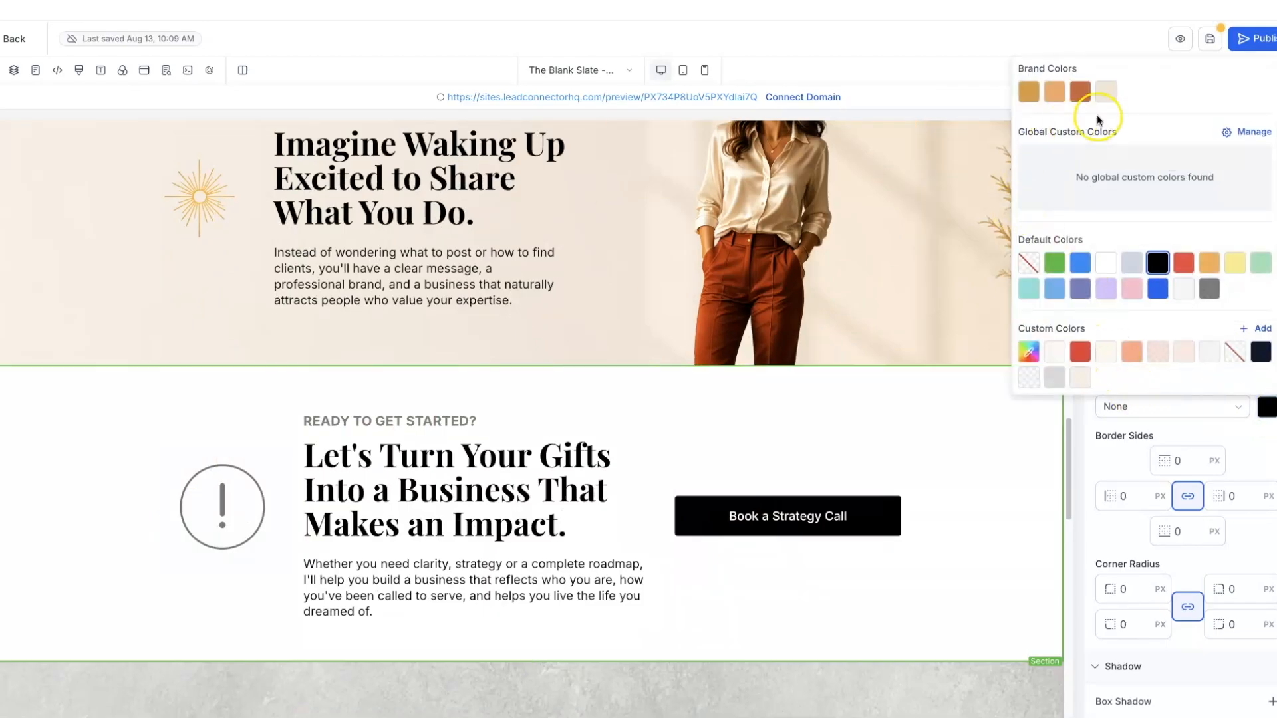
click(1081, 380)
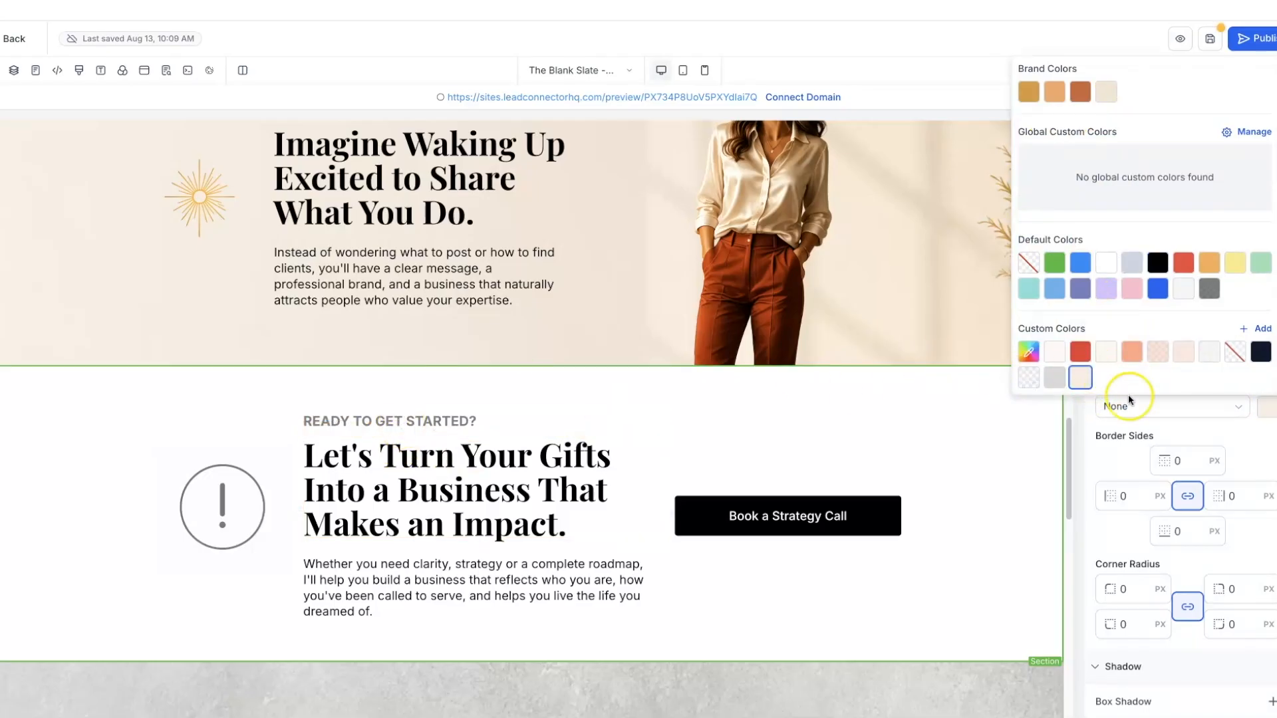
click(1263, 441)
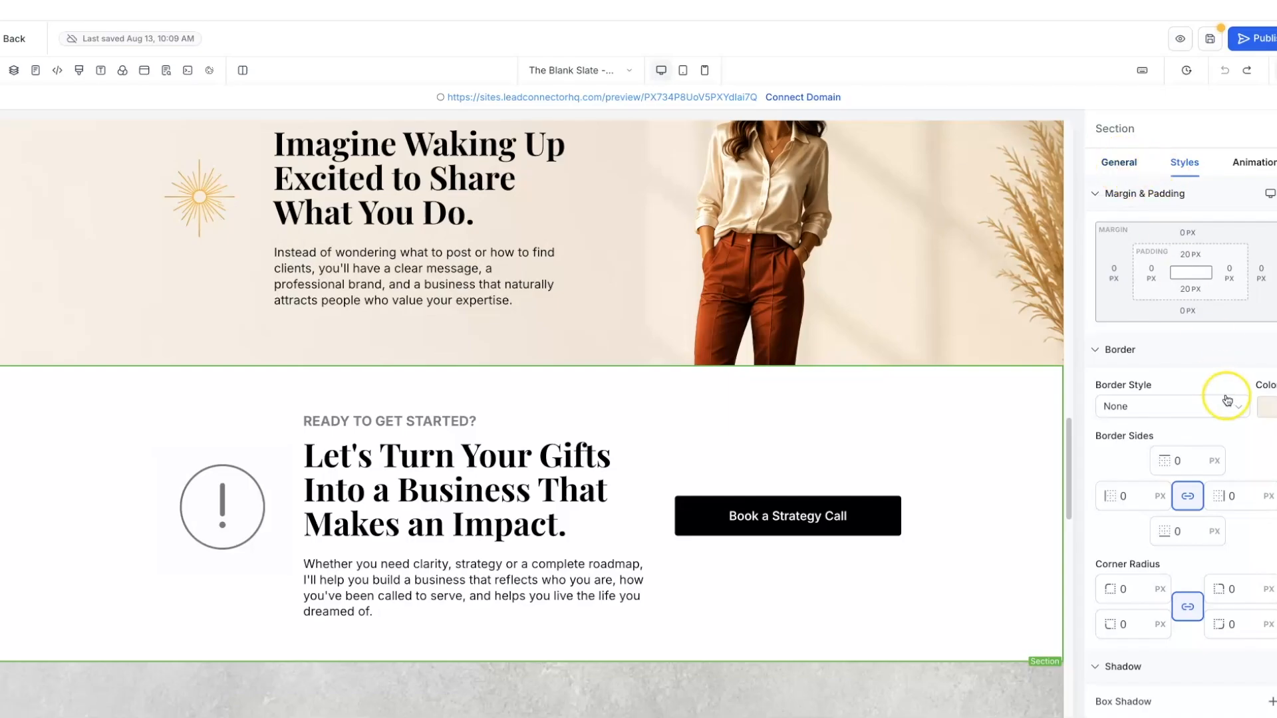
click(1265, 405)
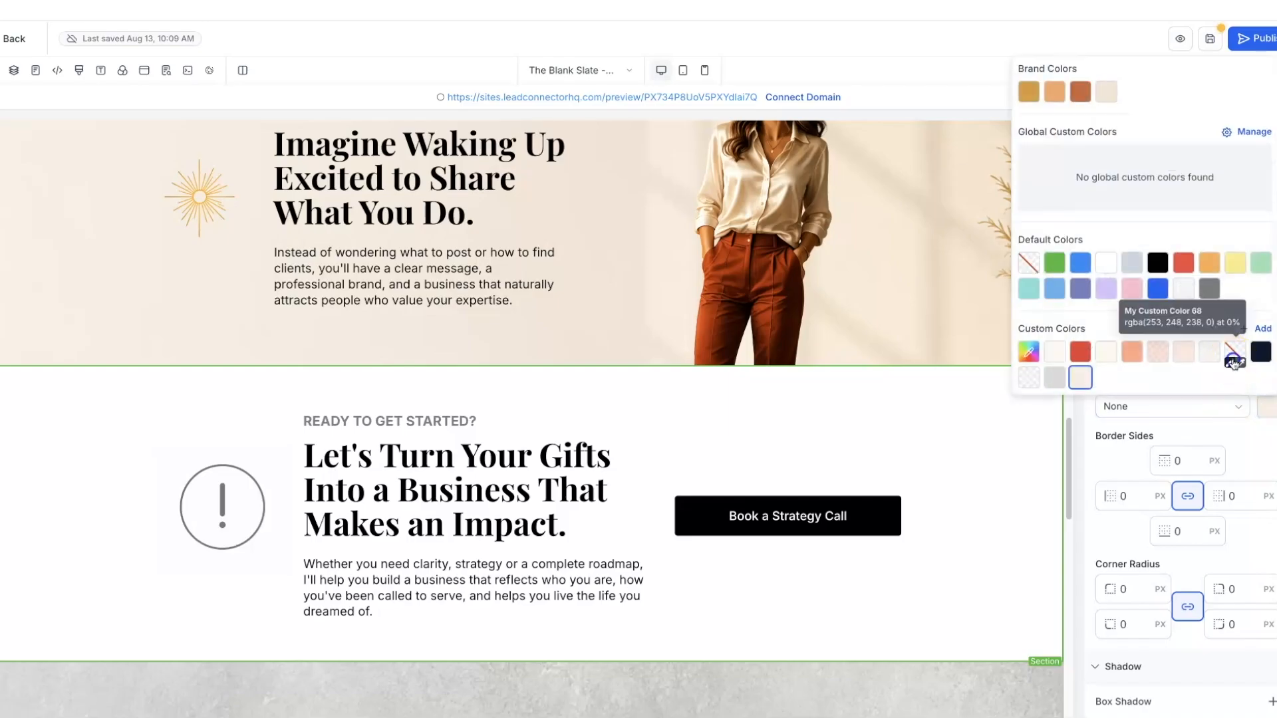
click(1234, 354)
click(1181, 240)
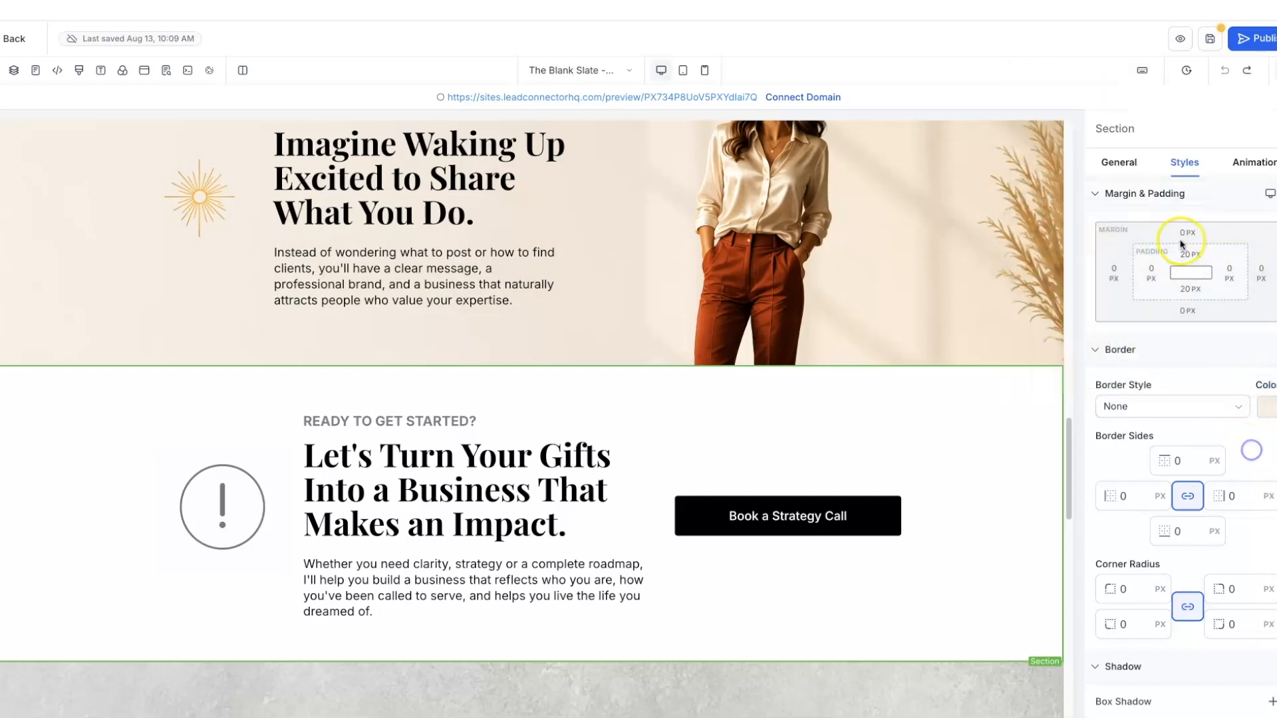
click(1262, 402)
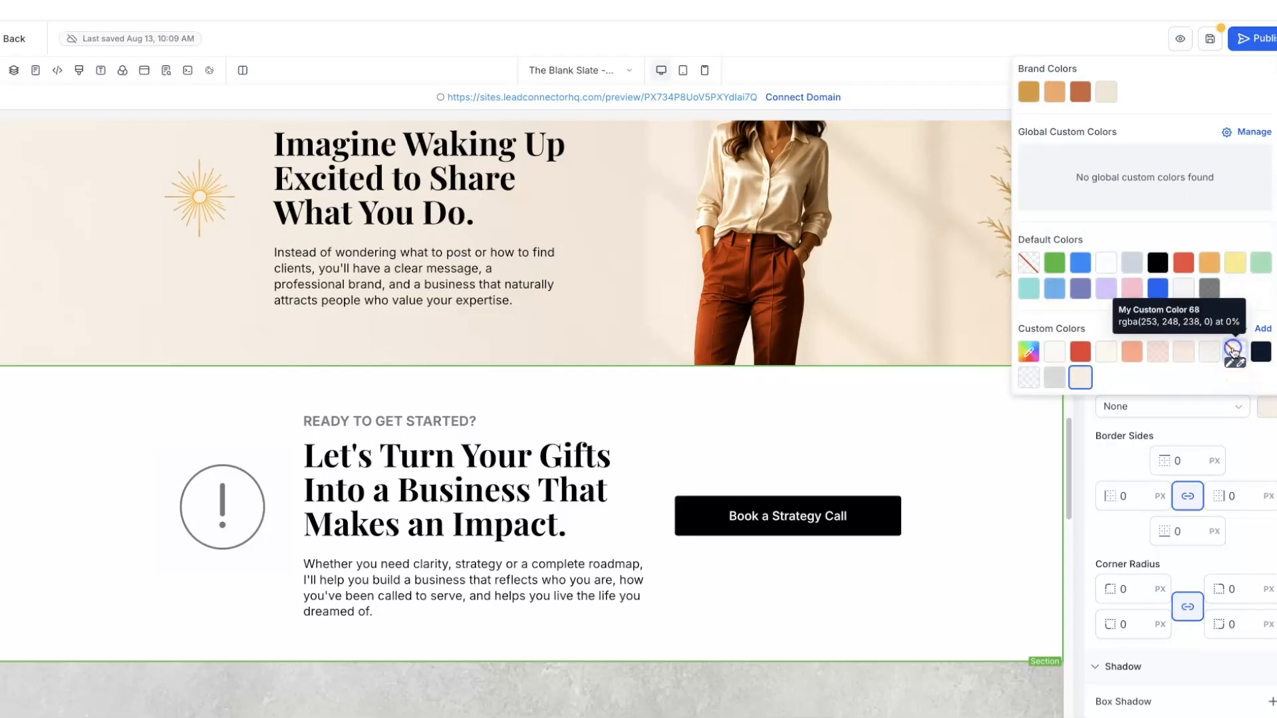
click(1246, 456)
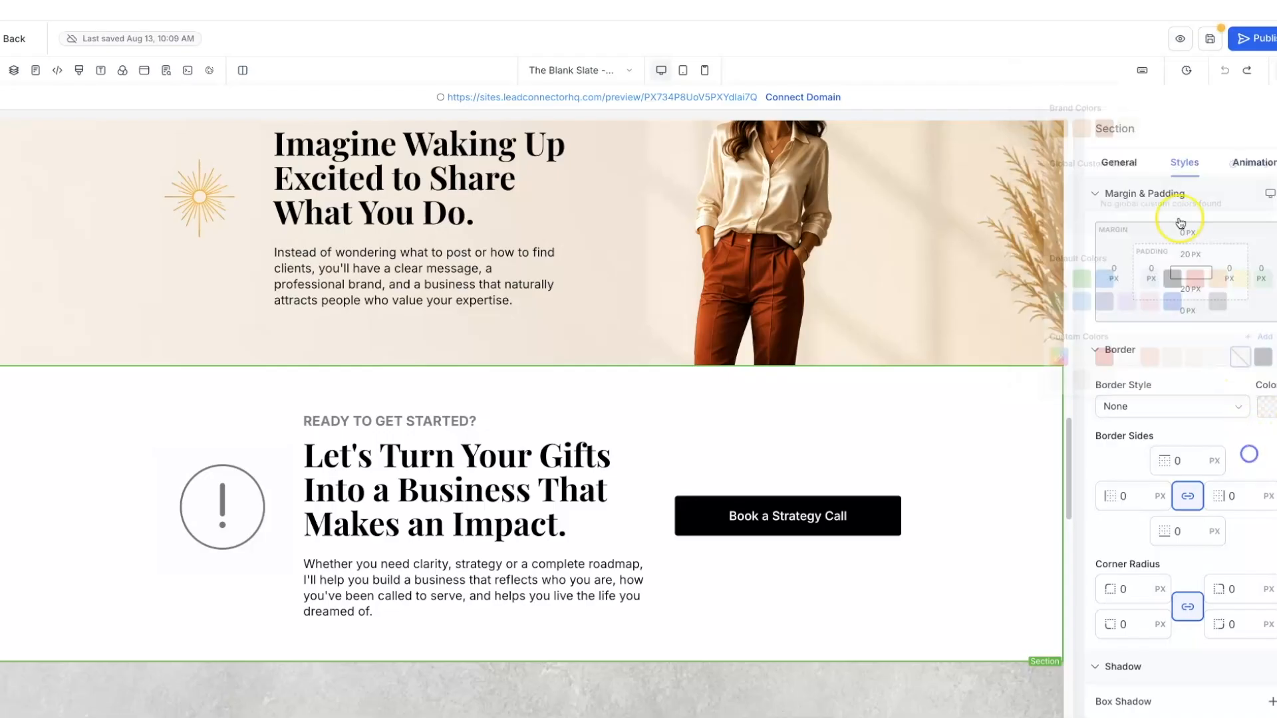
- Give the section a cream #f8efe6 background in its General settings
click(1109, 172)
click(29, 406)
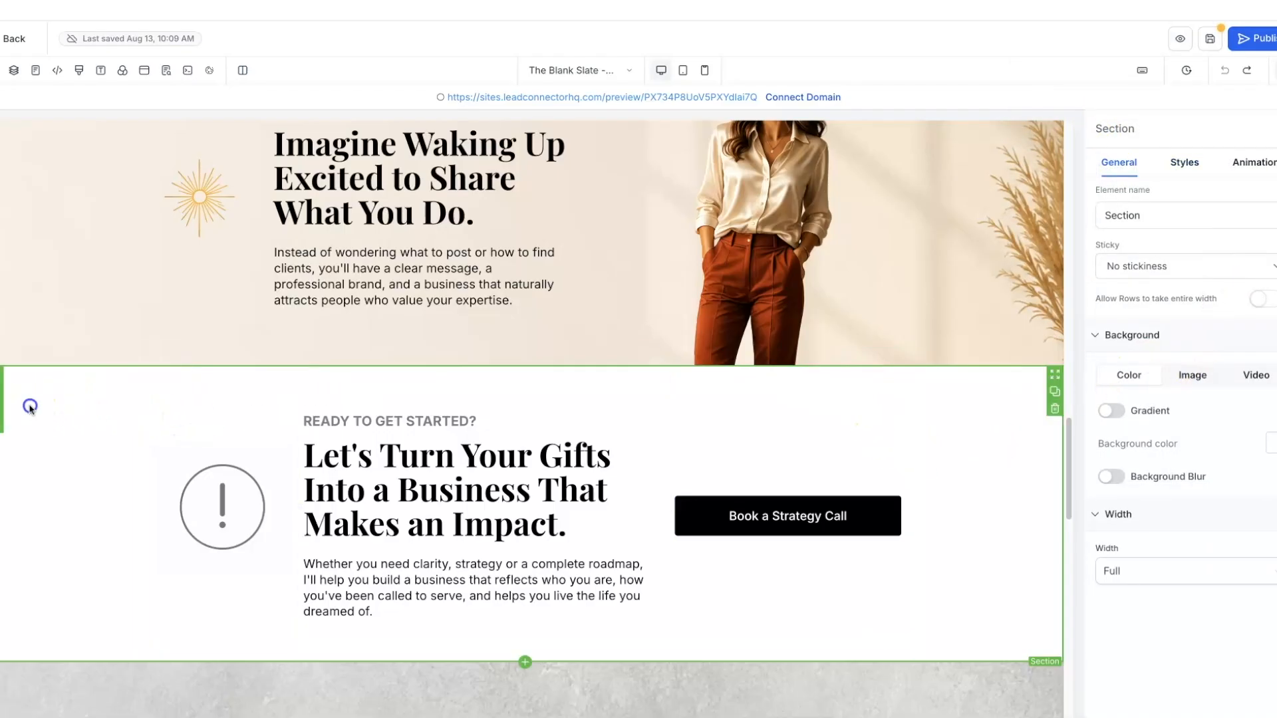
click(1272, 447)
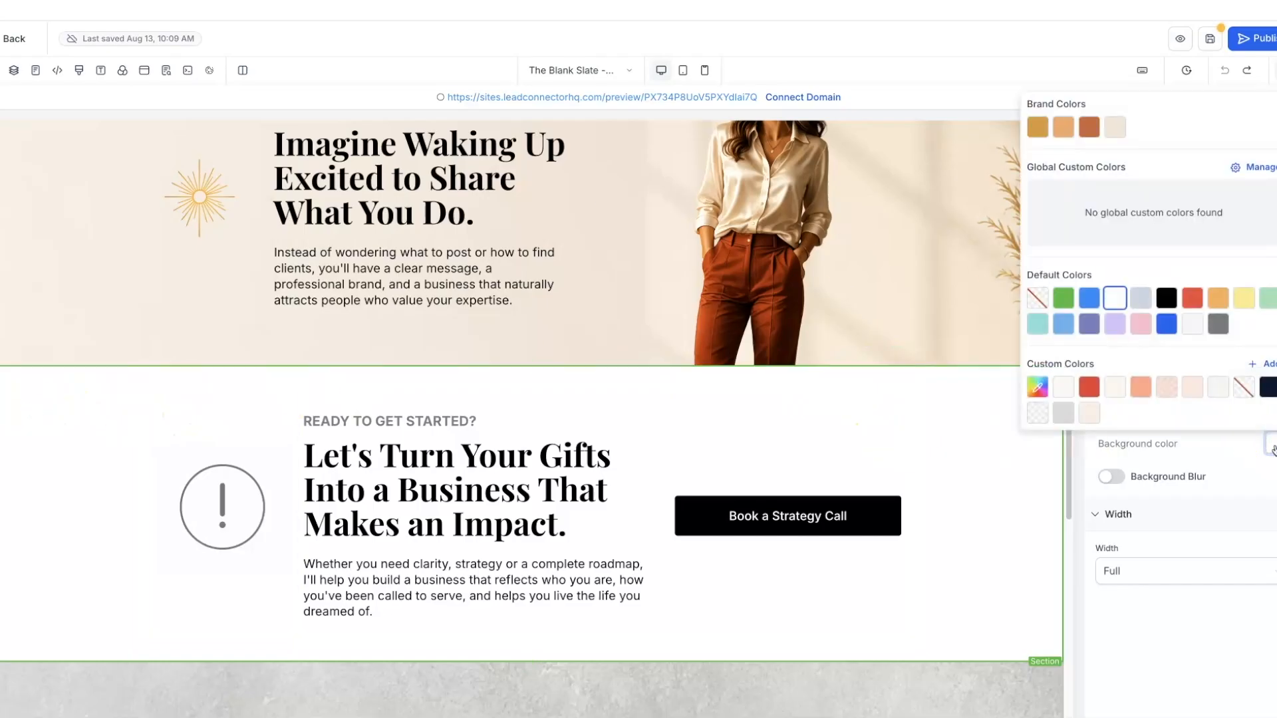
click(1088, 413)
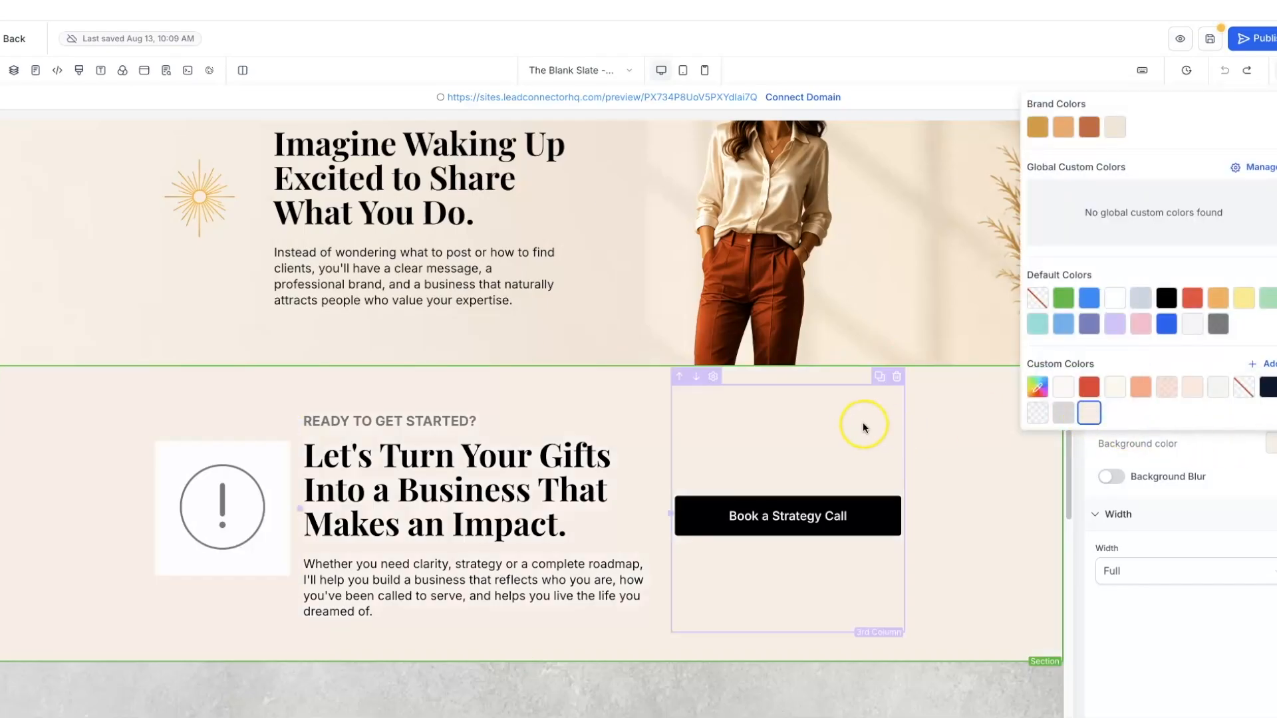
scroll(861, 422, down, 1)
click(783, 503)
- Swap the exclamation icon by Ready to Get Started for the Golden Hour gold sunburst
click(233, 500)
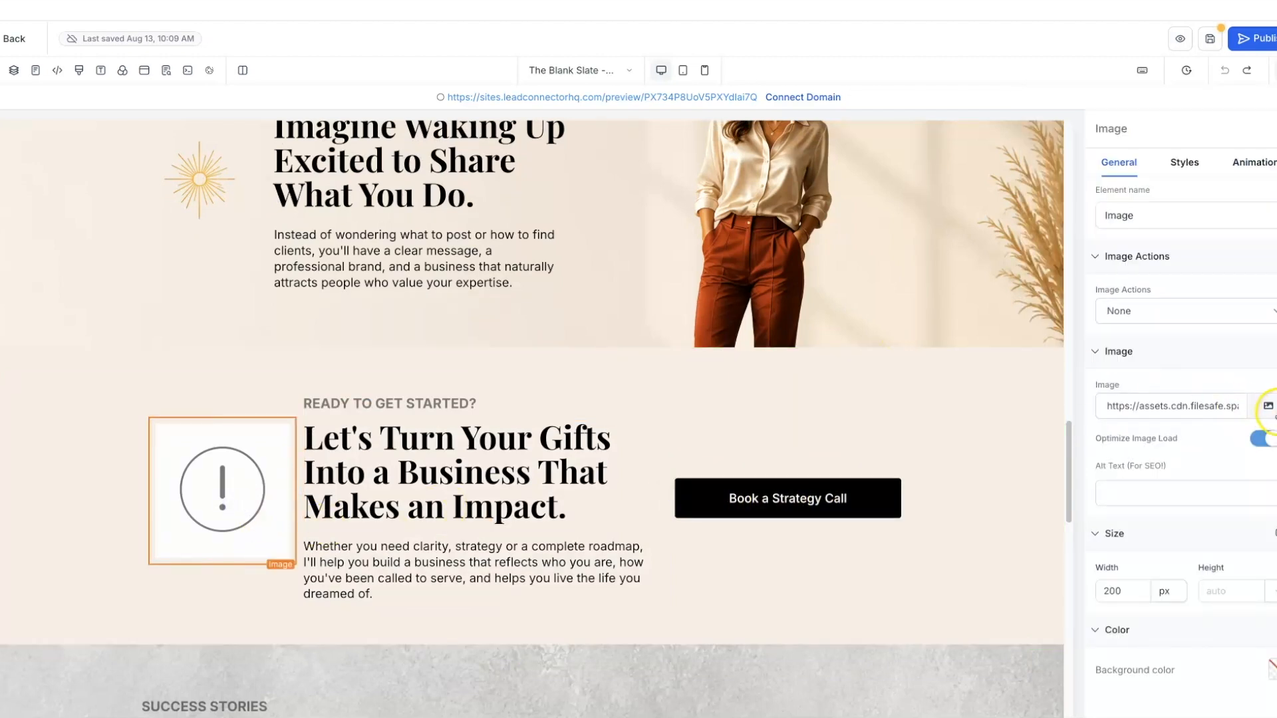
click(1268, 406)
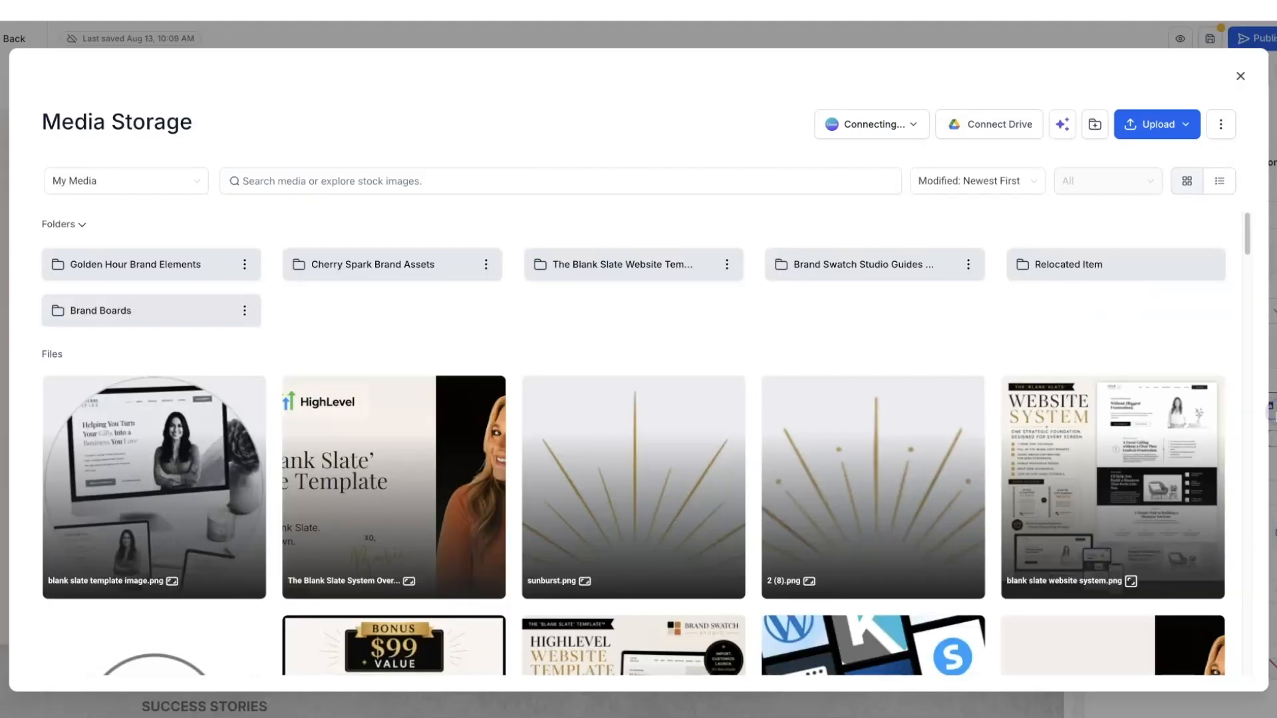
click(143, 261)
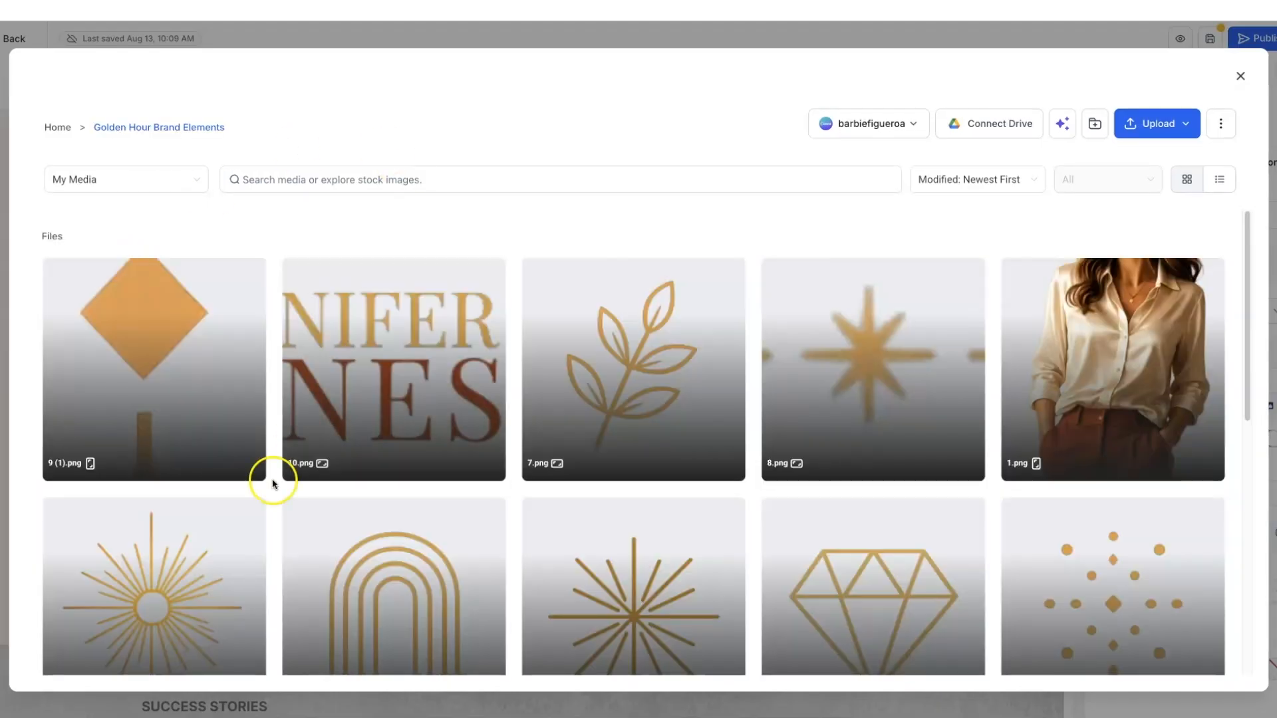
click(163, 562)
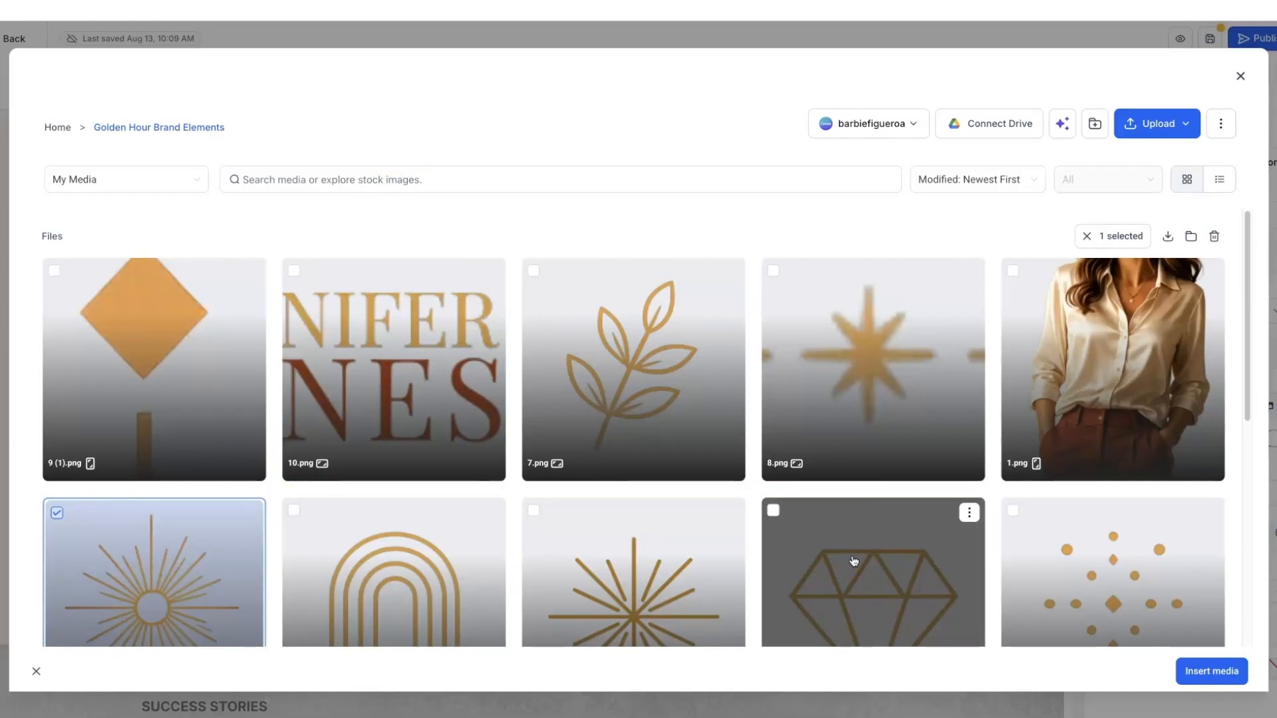
click(1212, 671)
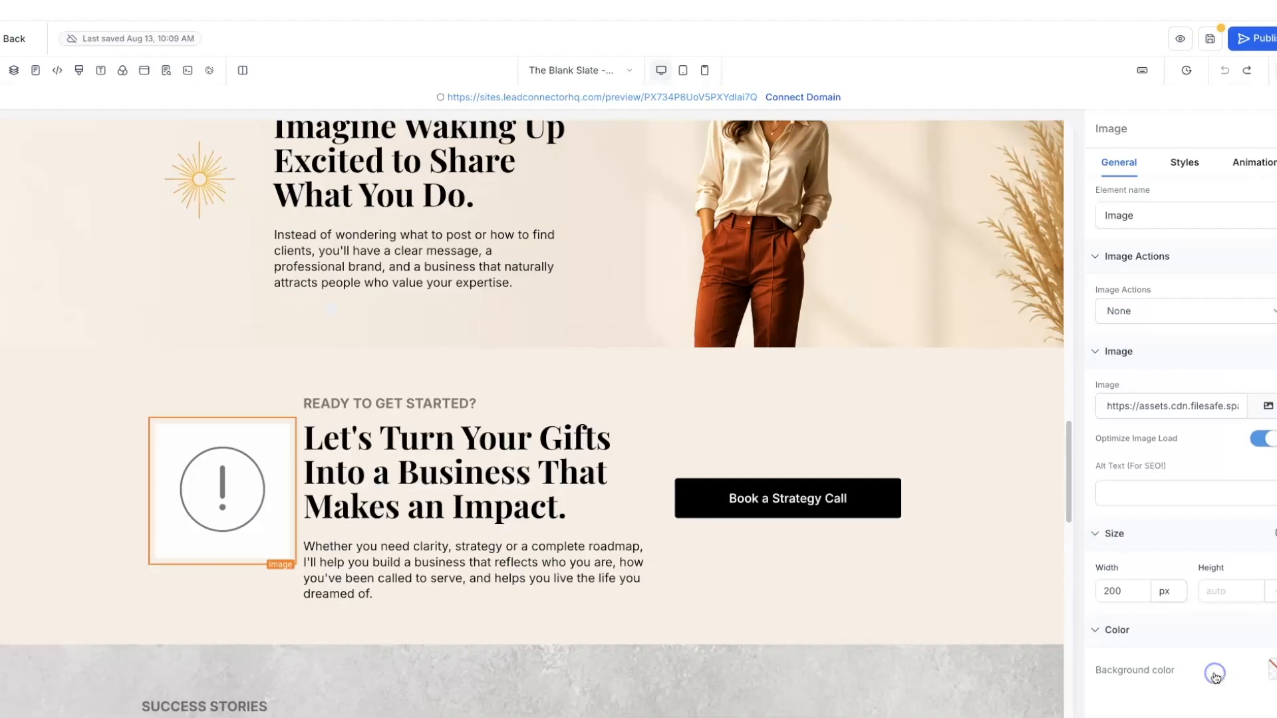
- Color the READY TO GET STARTED? label Warm Terracotta
click(412, 403)
drag(304, 401, 475, 402)
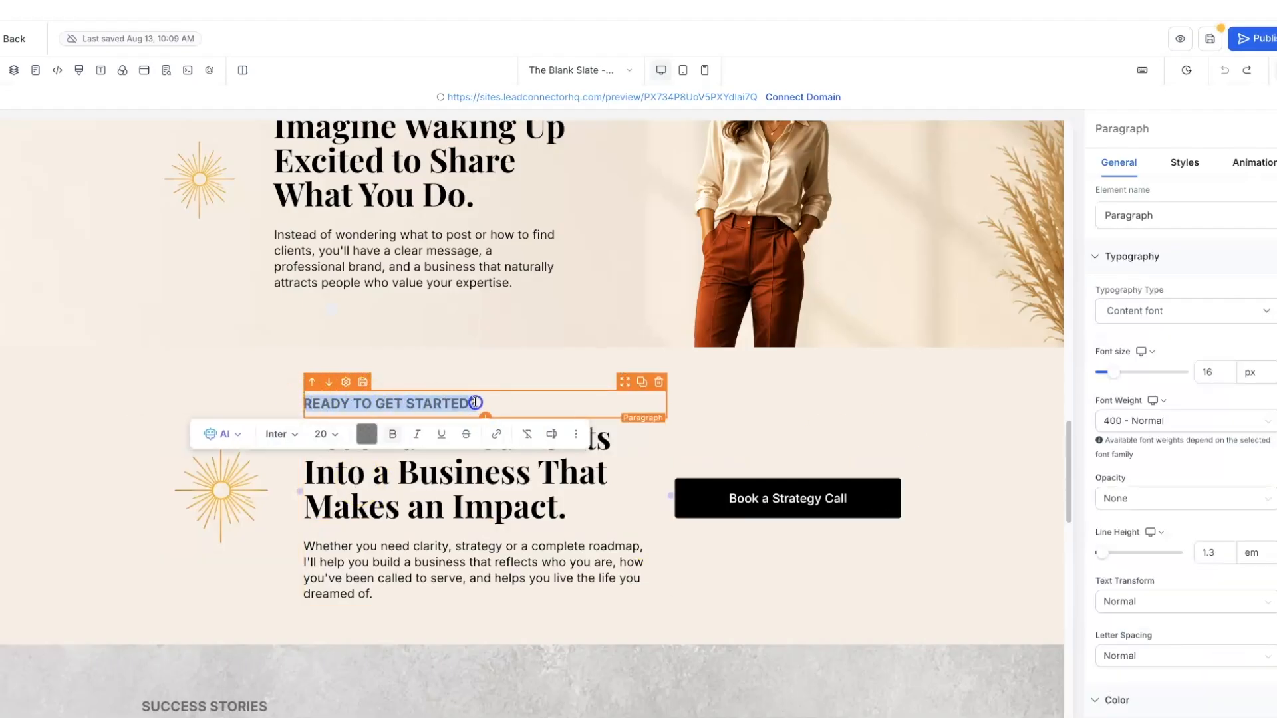
click(367, 433)
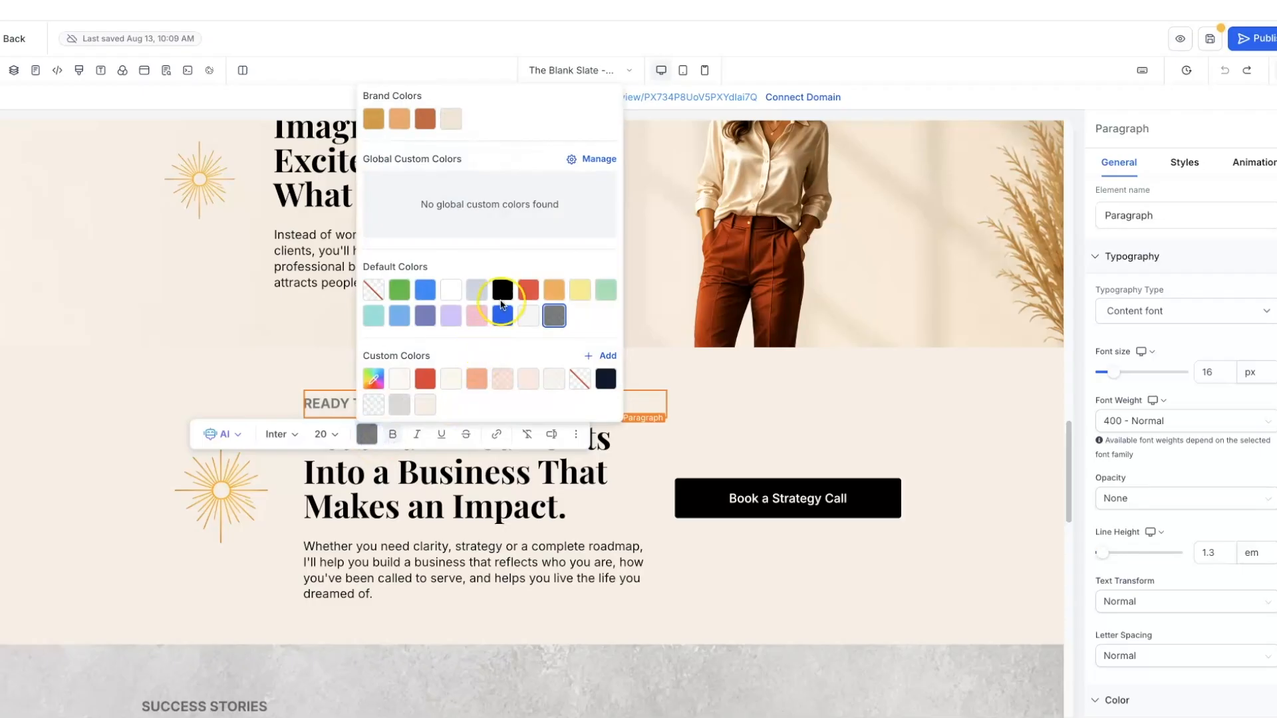
click(425, 119)
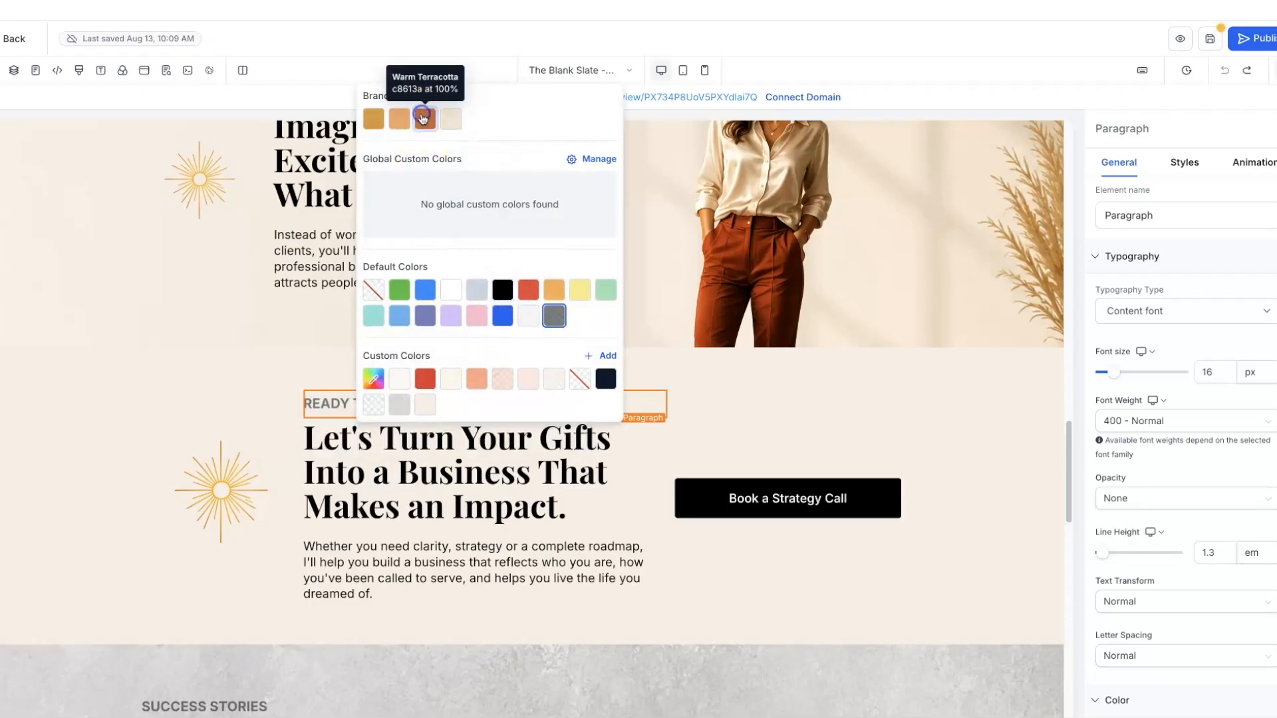
- Give the Book a Strategy Call button a Warm Terracotta background
click(707, 492)
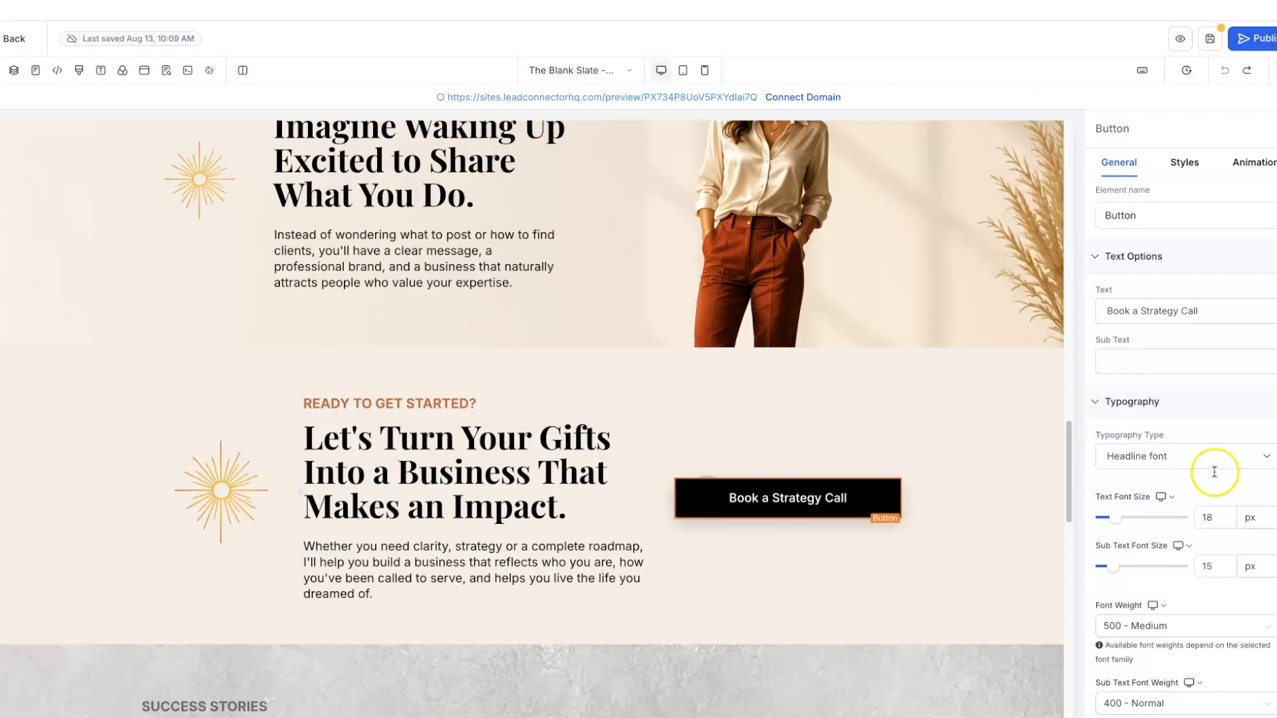
scroll(1214, 472, down, 2)
scroll(1214, 472, down, 4)
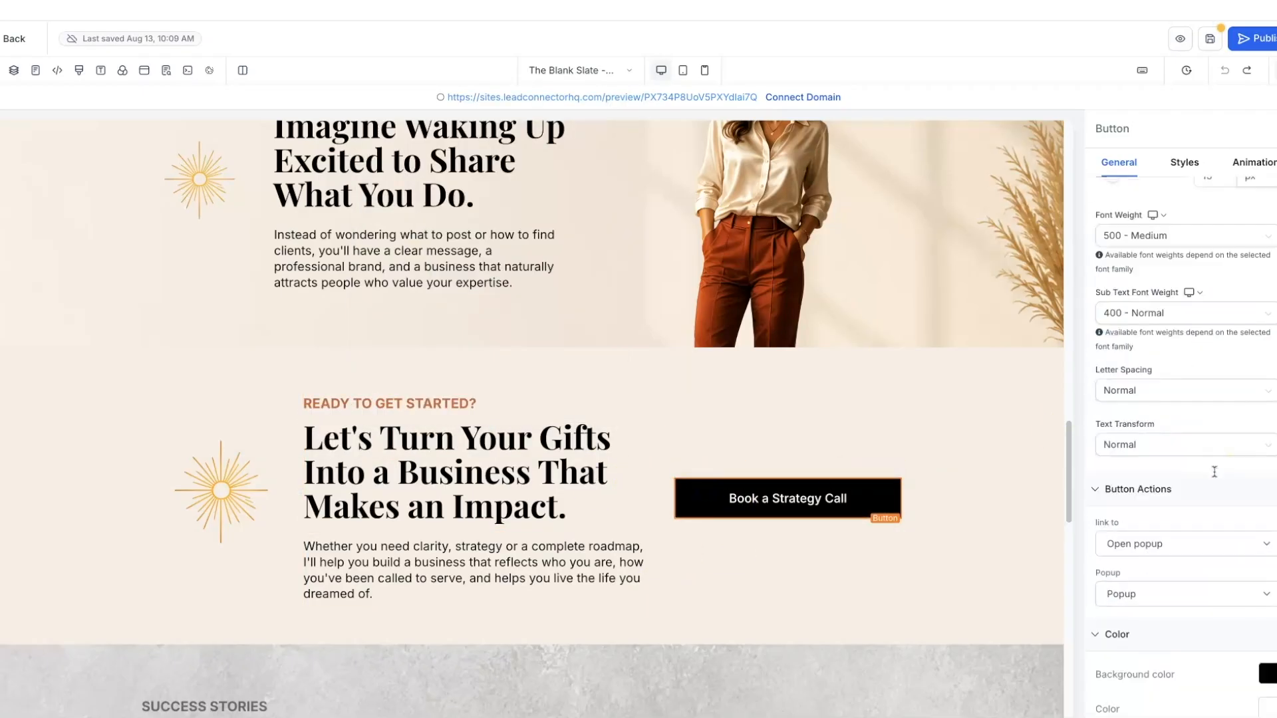
click(1266, 674)
click(1080, 357)
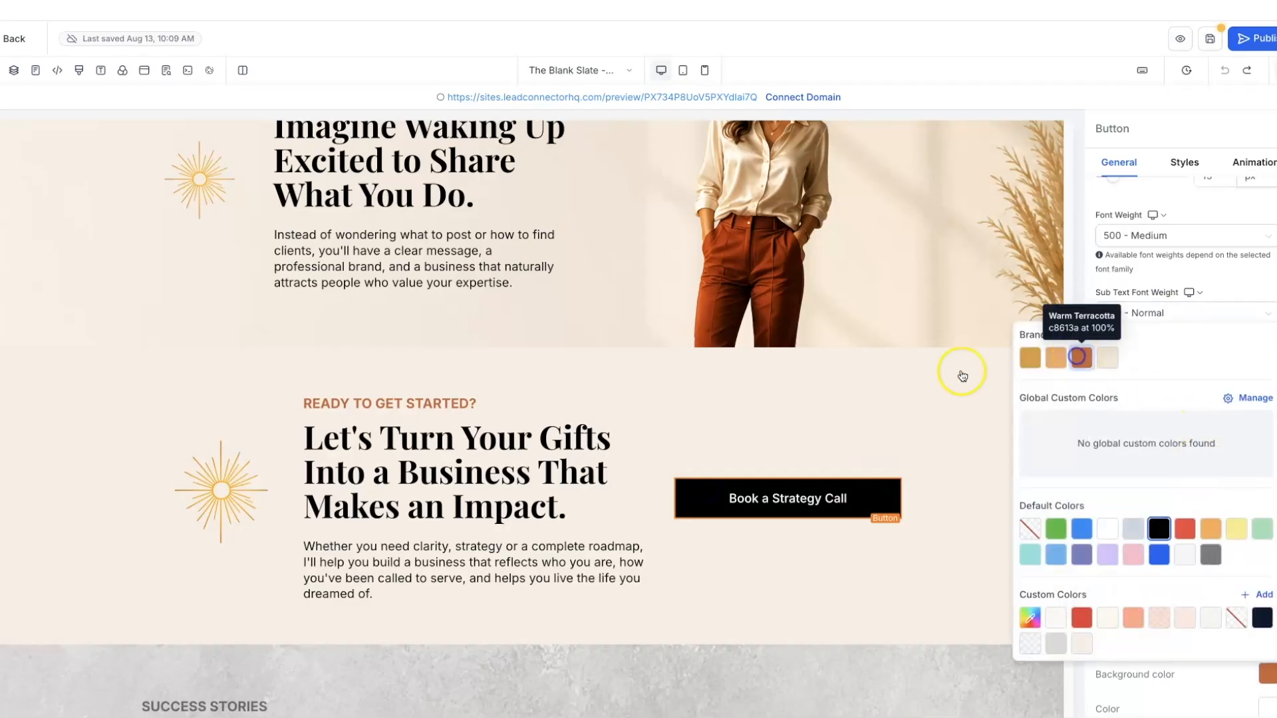
click(861, 417)
- Save the page changes
click(967, 416)
scroll(967, 417, down, 2)
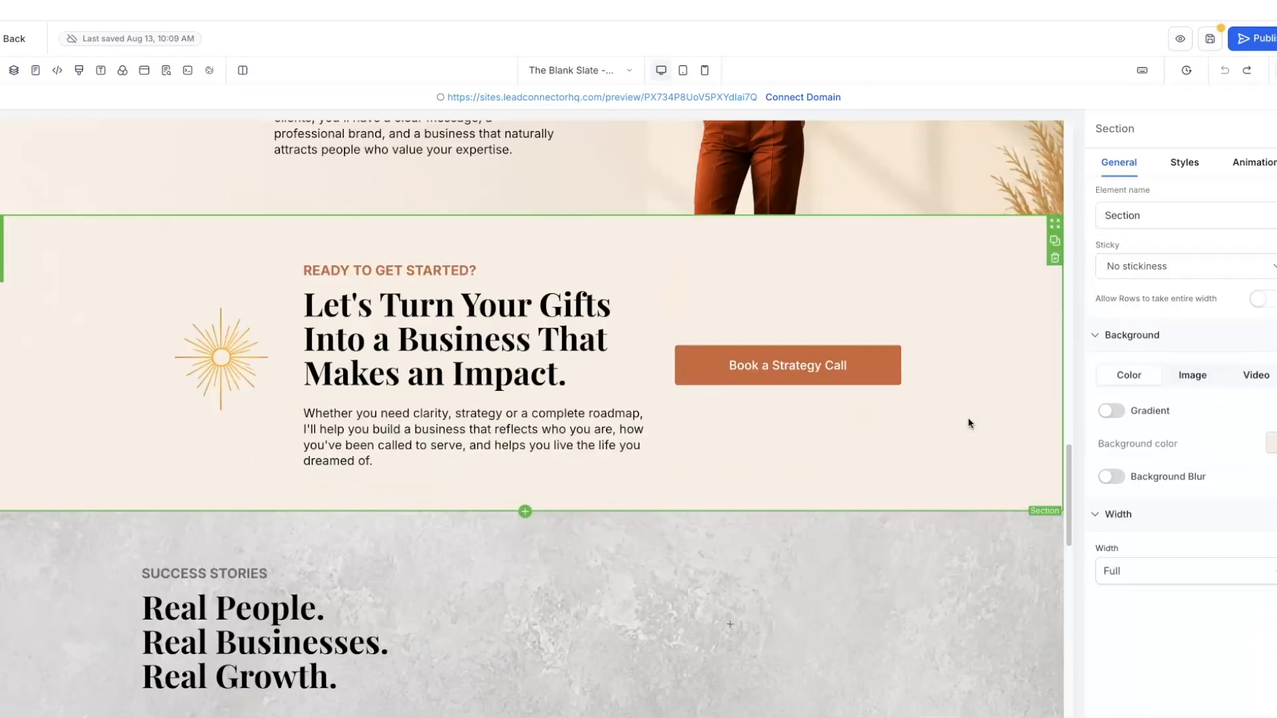
click(1211, 41)
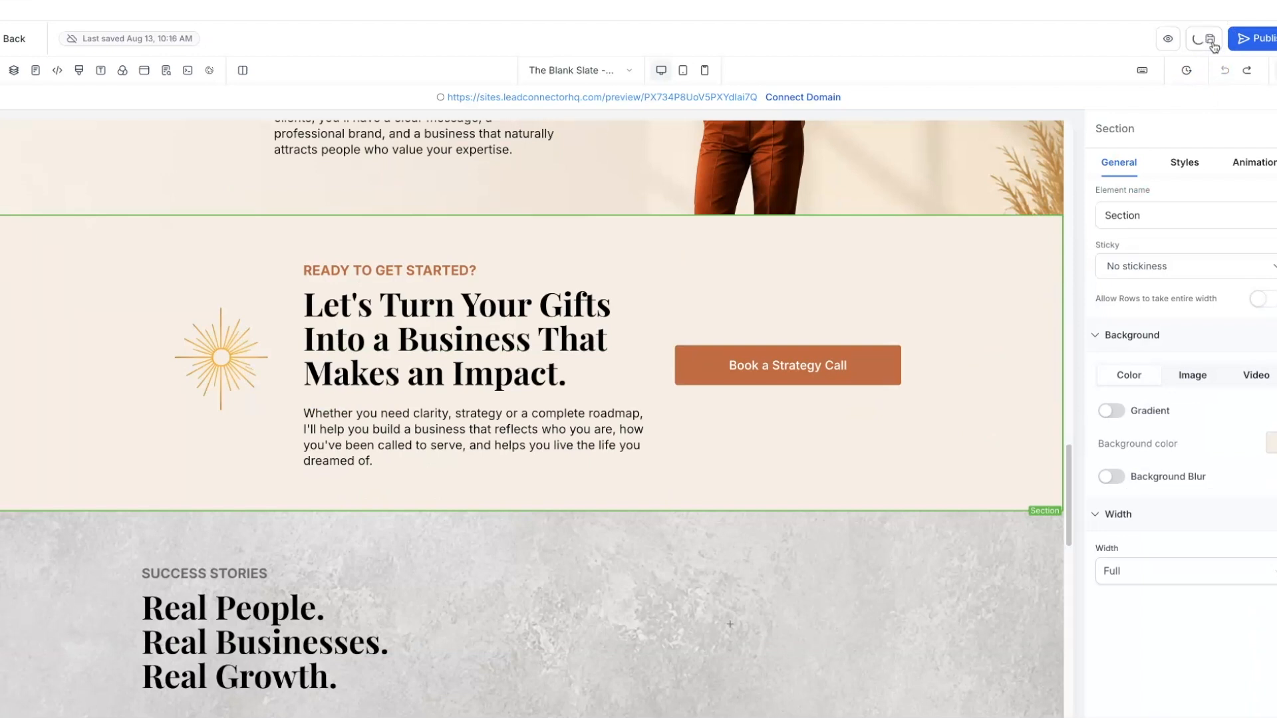
- Preview the landing page, scrolling down to the footer and back up
click(1181, 40)
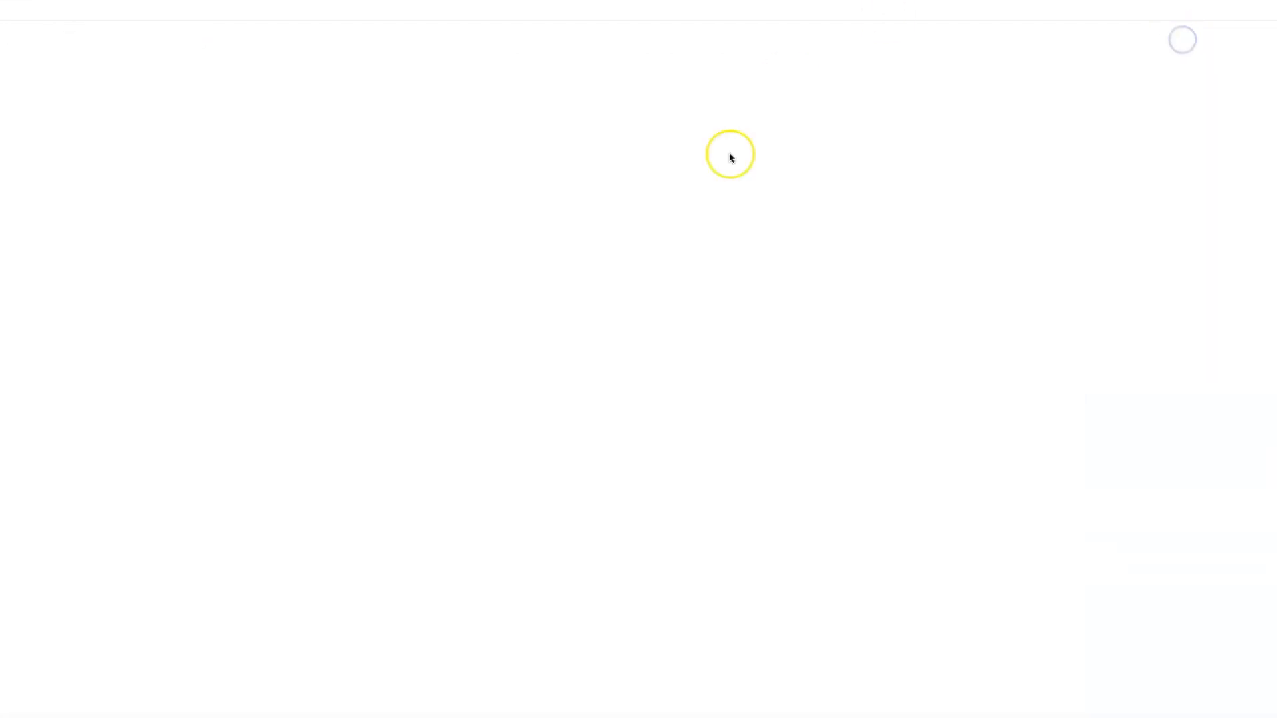
scroll(1109, 331, down, 4)
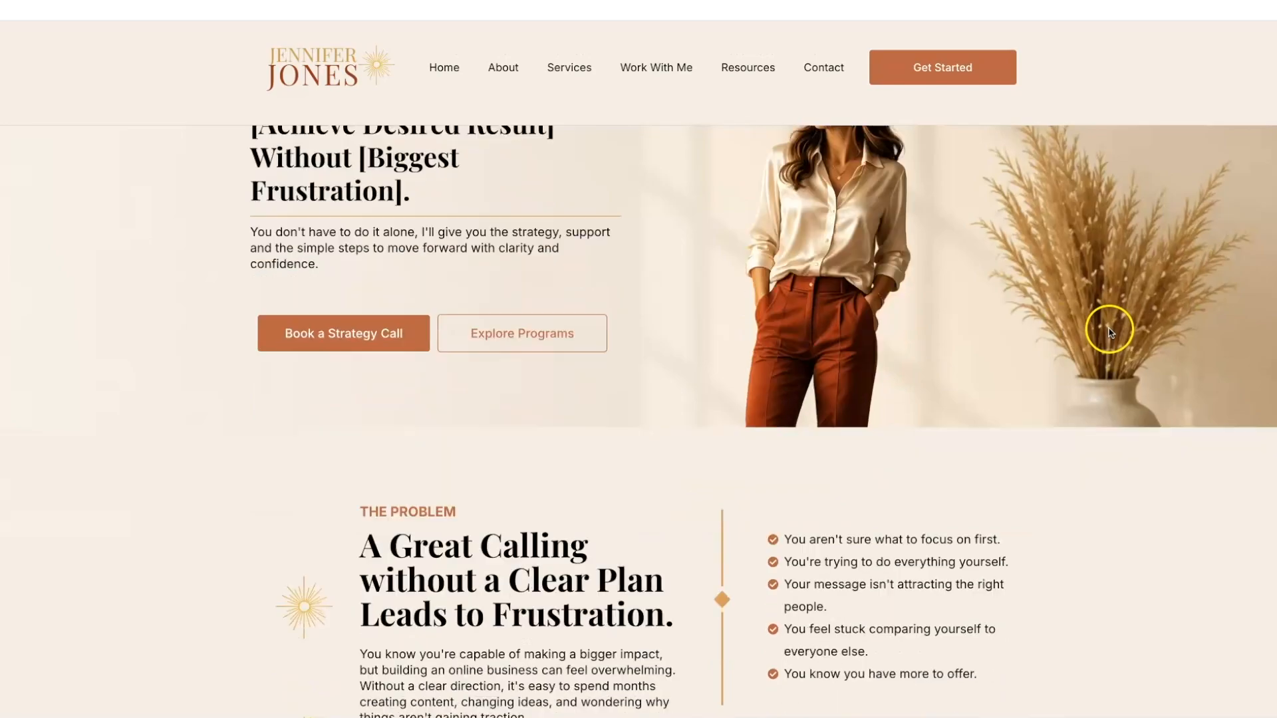
scroll(1109, 330, down, 8)
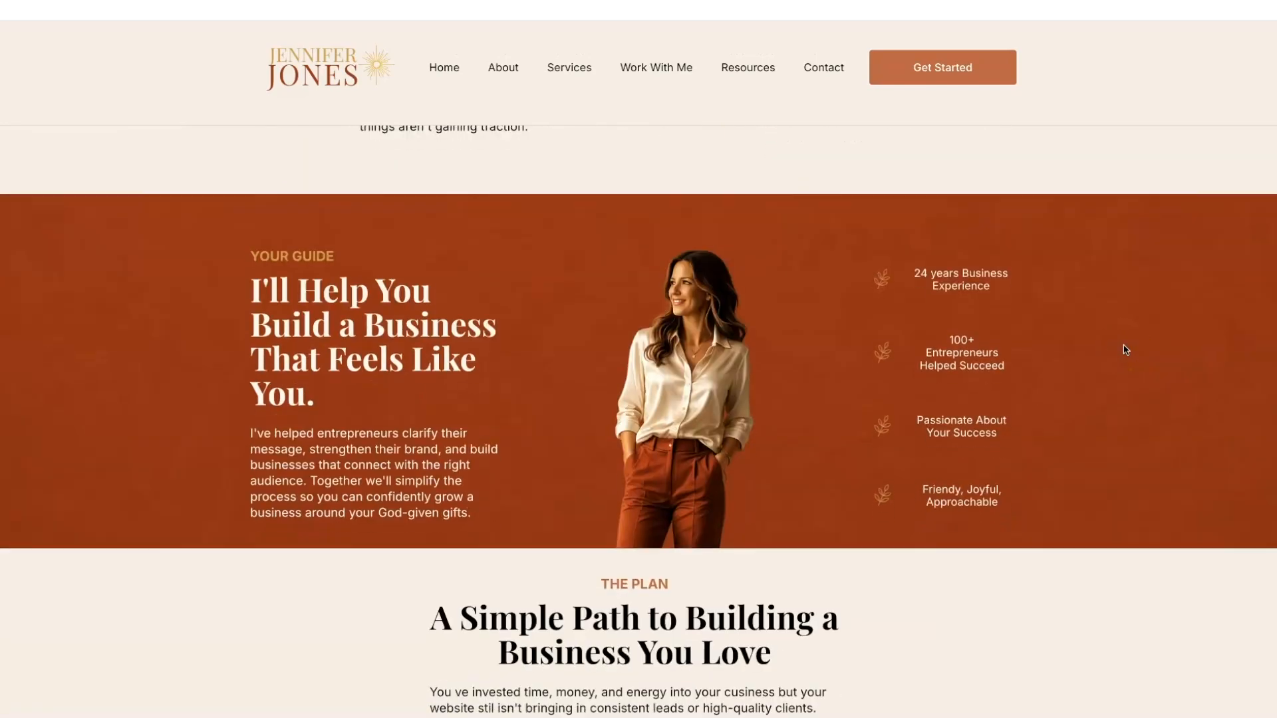
scroll(1125, 350, down, 4)
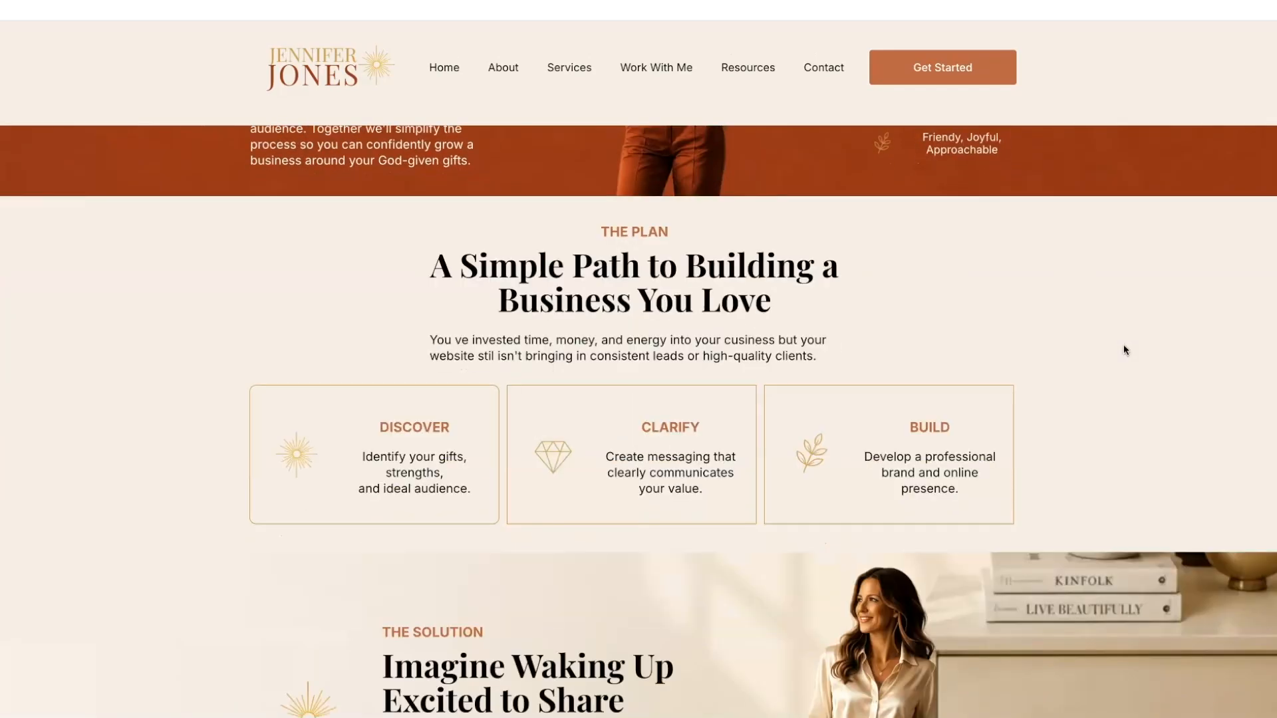
scroll(1125, 350, down, 5)
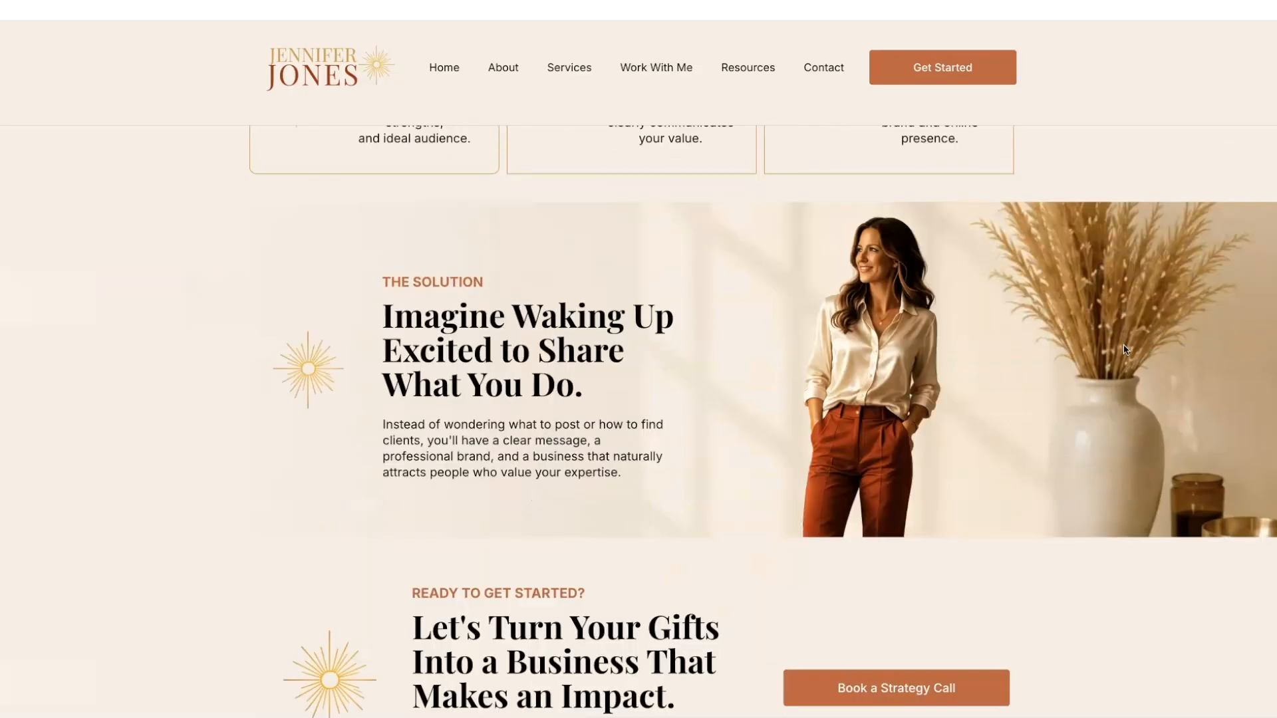
scroll(1125, 350, down, 6)
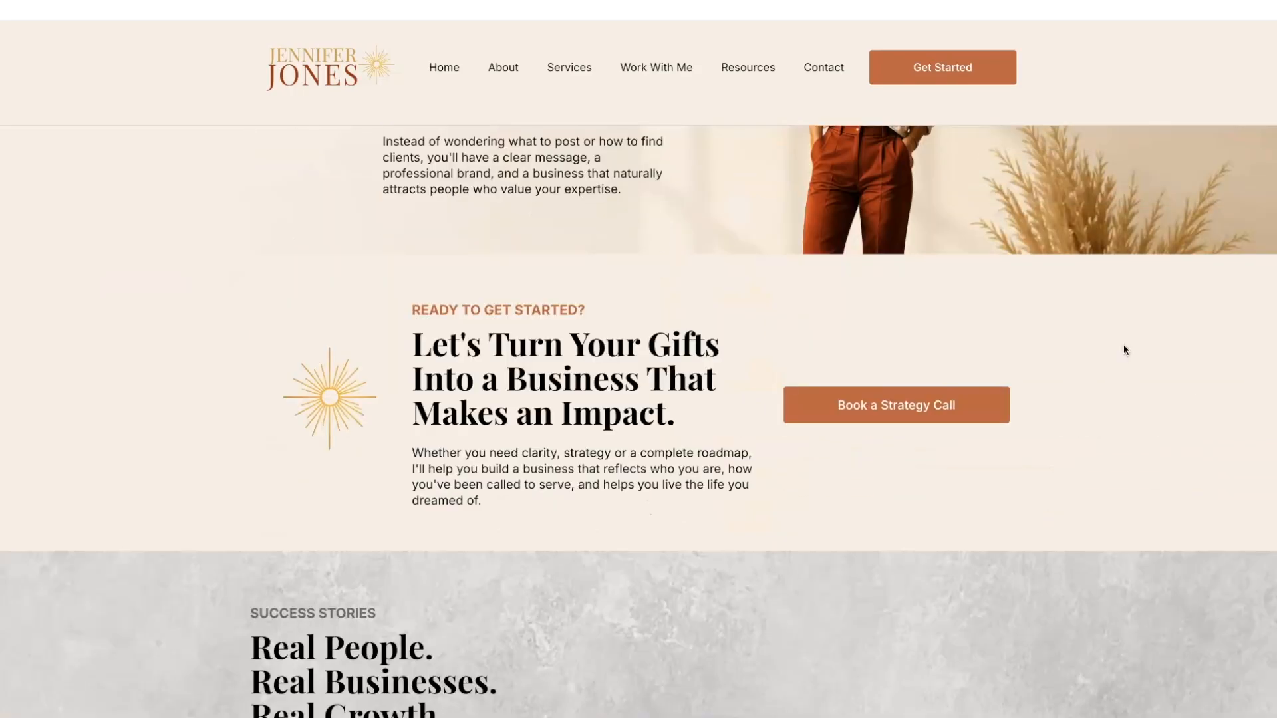
scroll(1125, 350, down, 13)
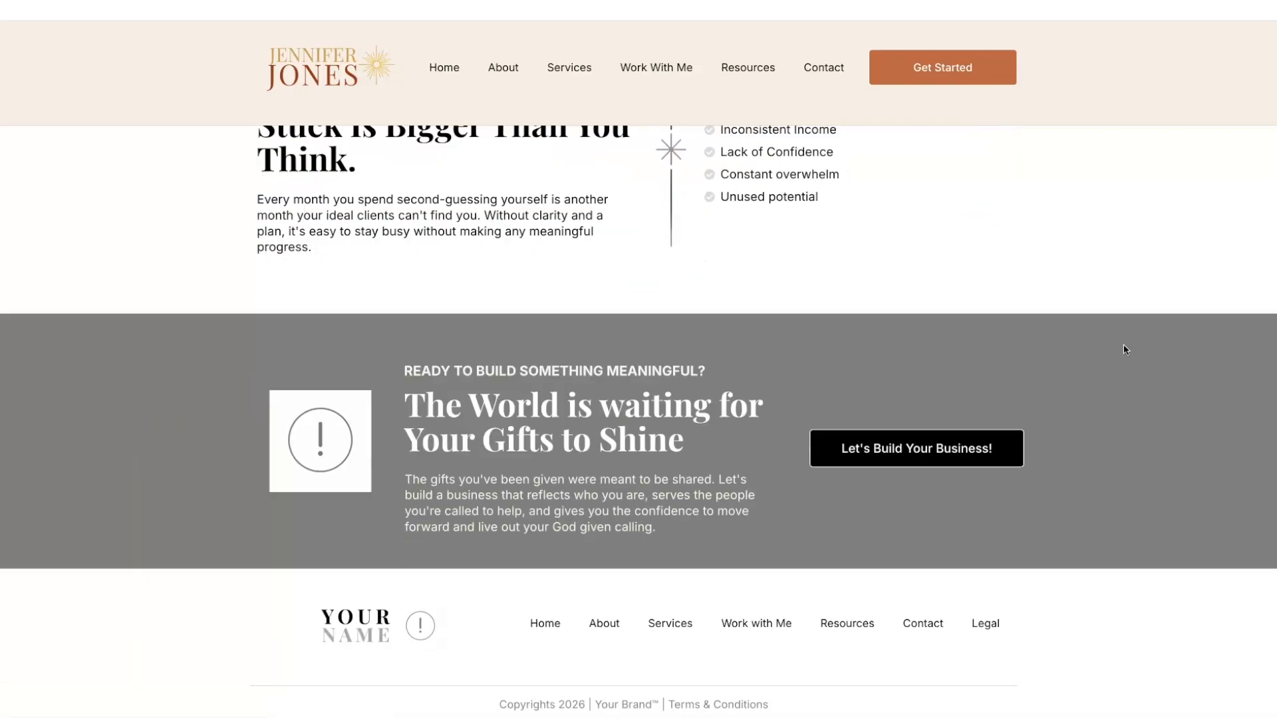
scroll(1125, 350, up, 9)
scroll(1124, 347, up, 10)
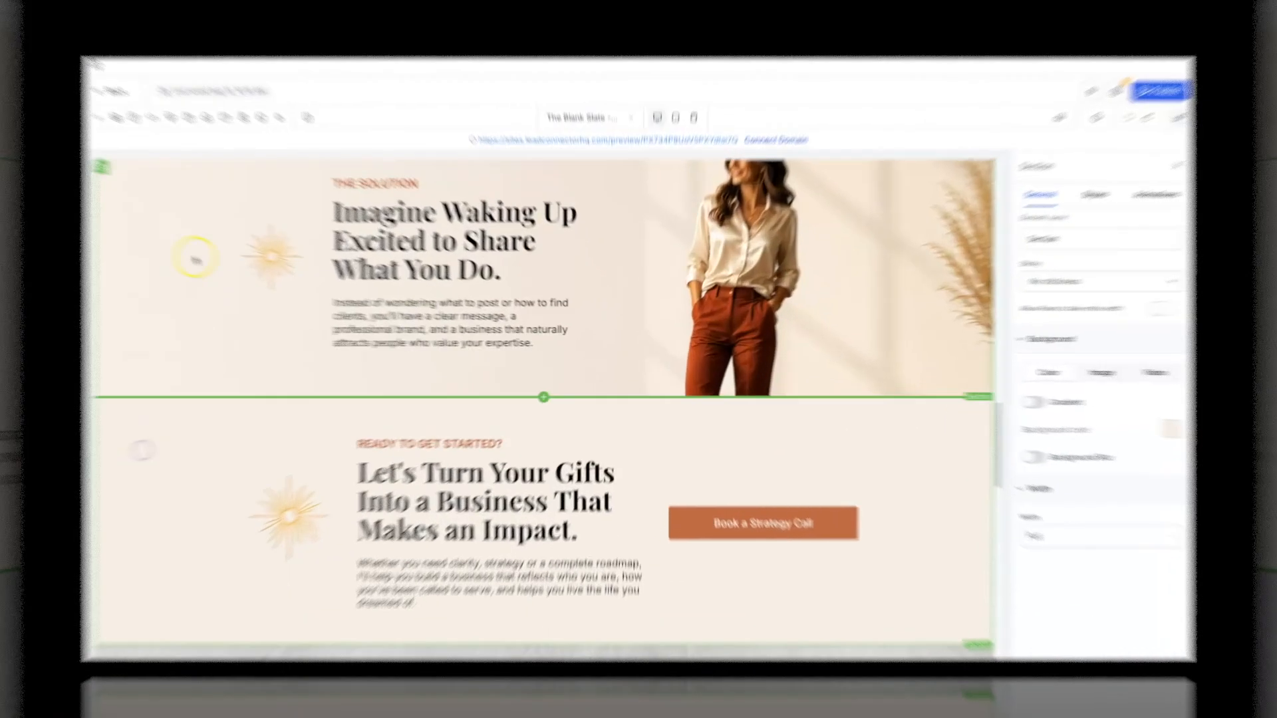
- Drag the sunburst column's edge left so the Let's Turn Your Gifts text runs wider
click(193, 257)
click(399, 297)
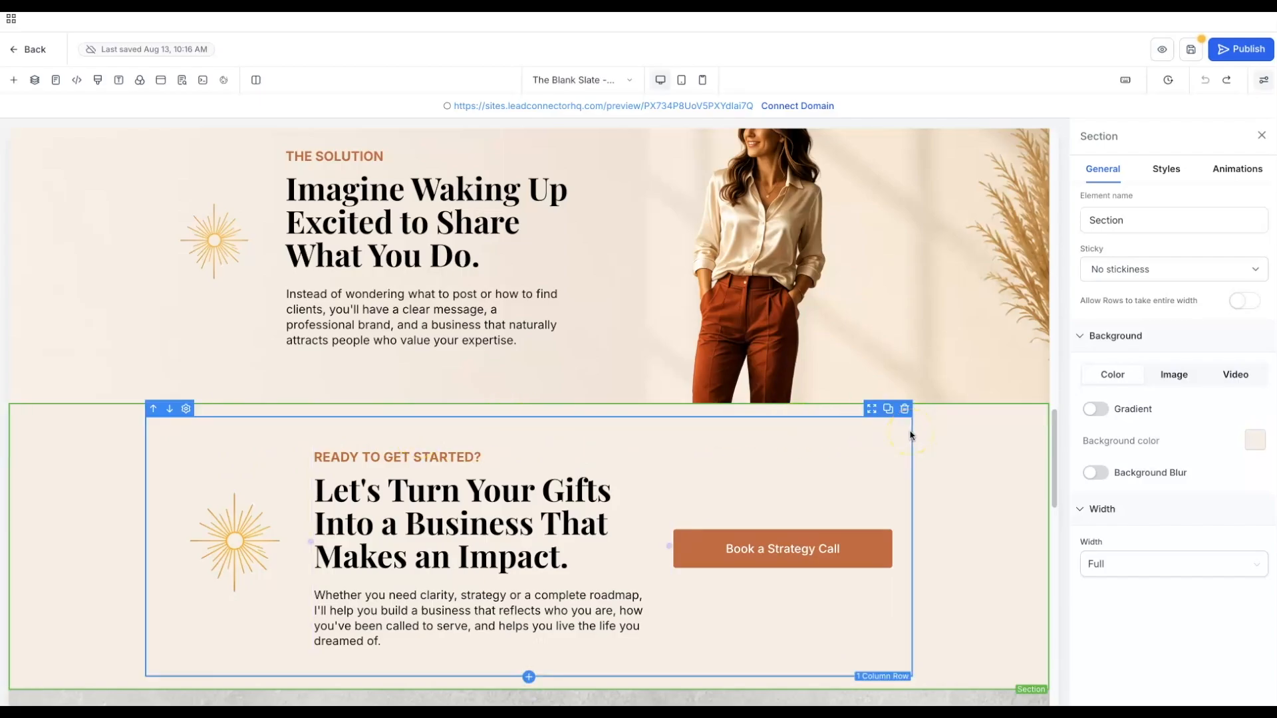
click(910, 431)
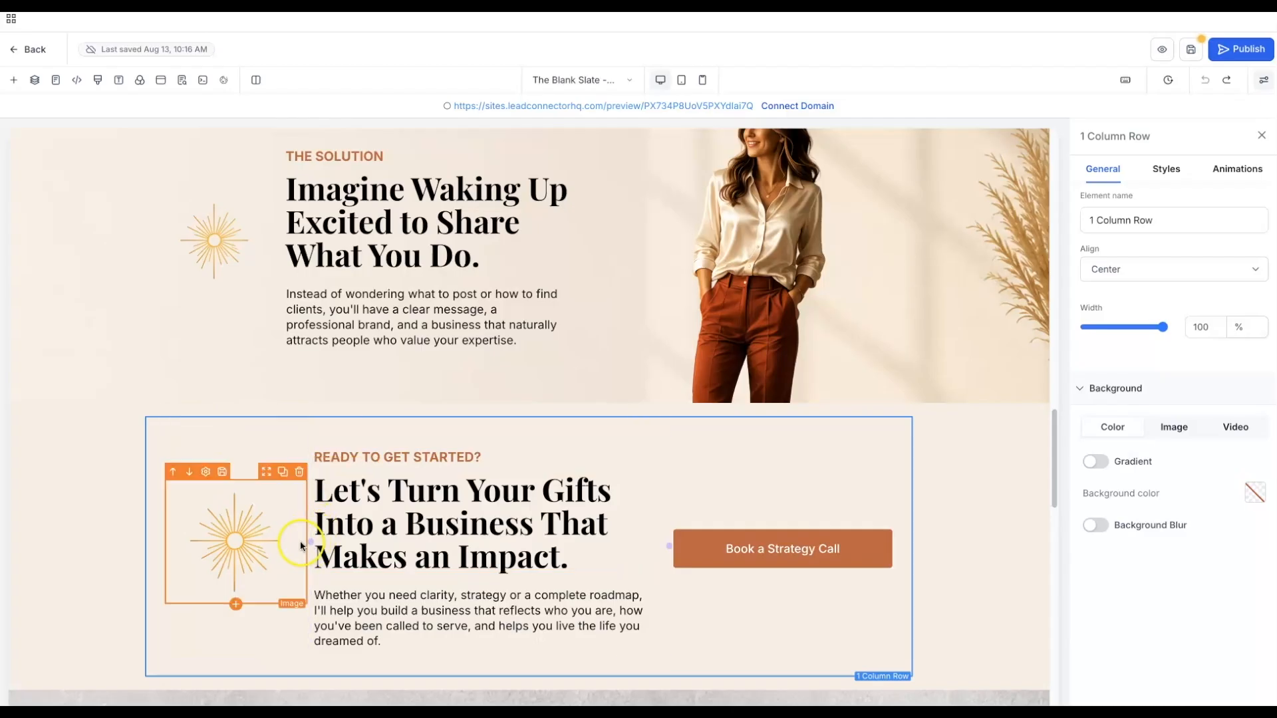
drag(311, 539, 286, 541)
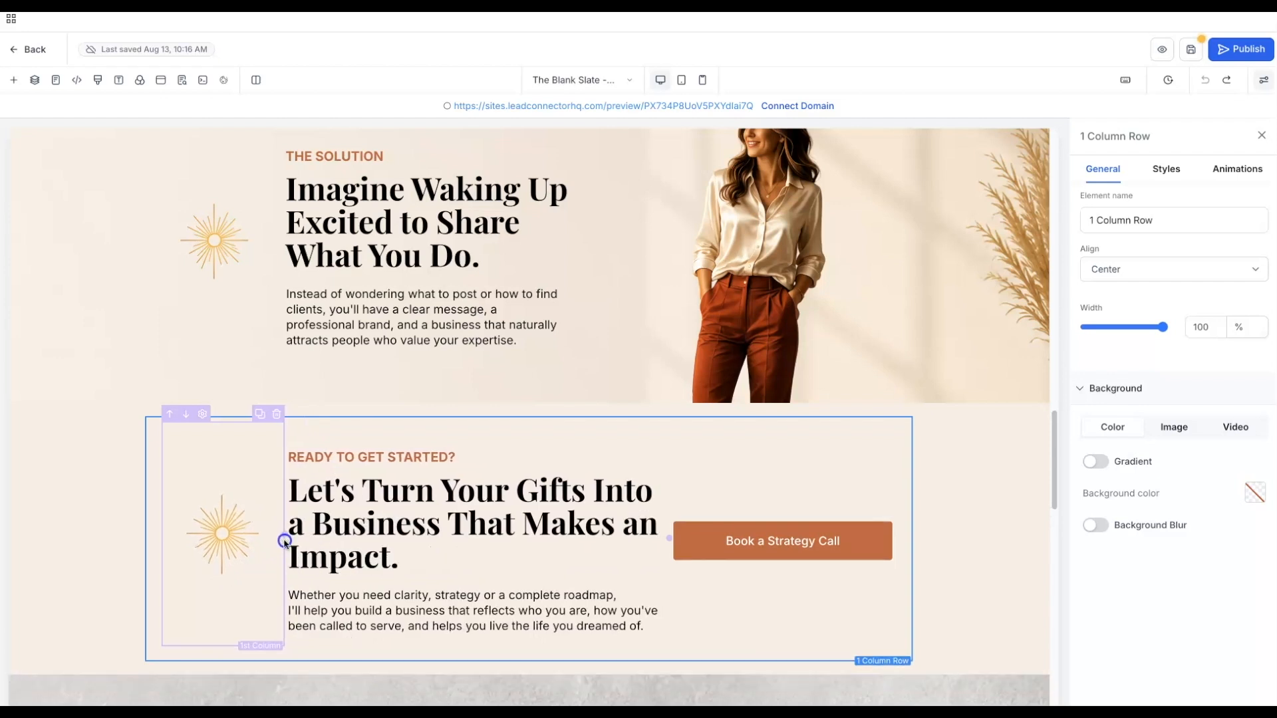
click(107, 531)
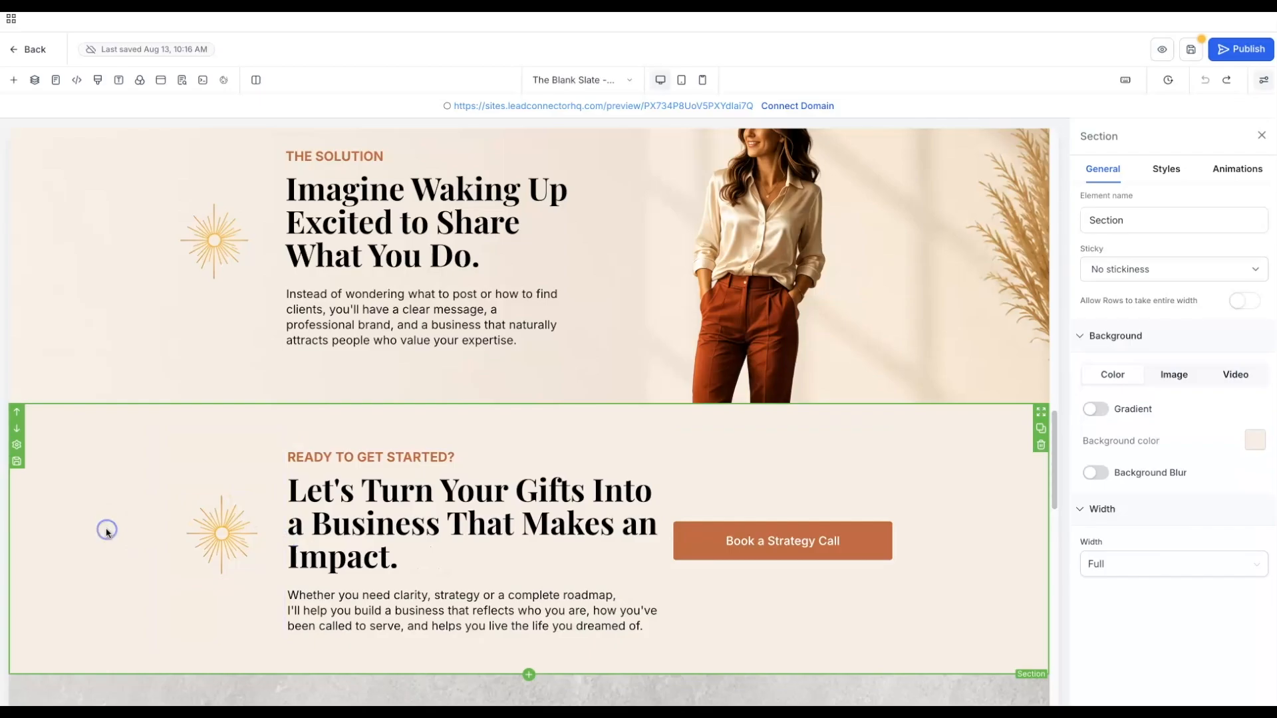
scroll(114, 469, down, 1)
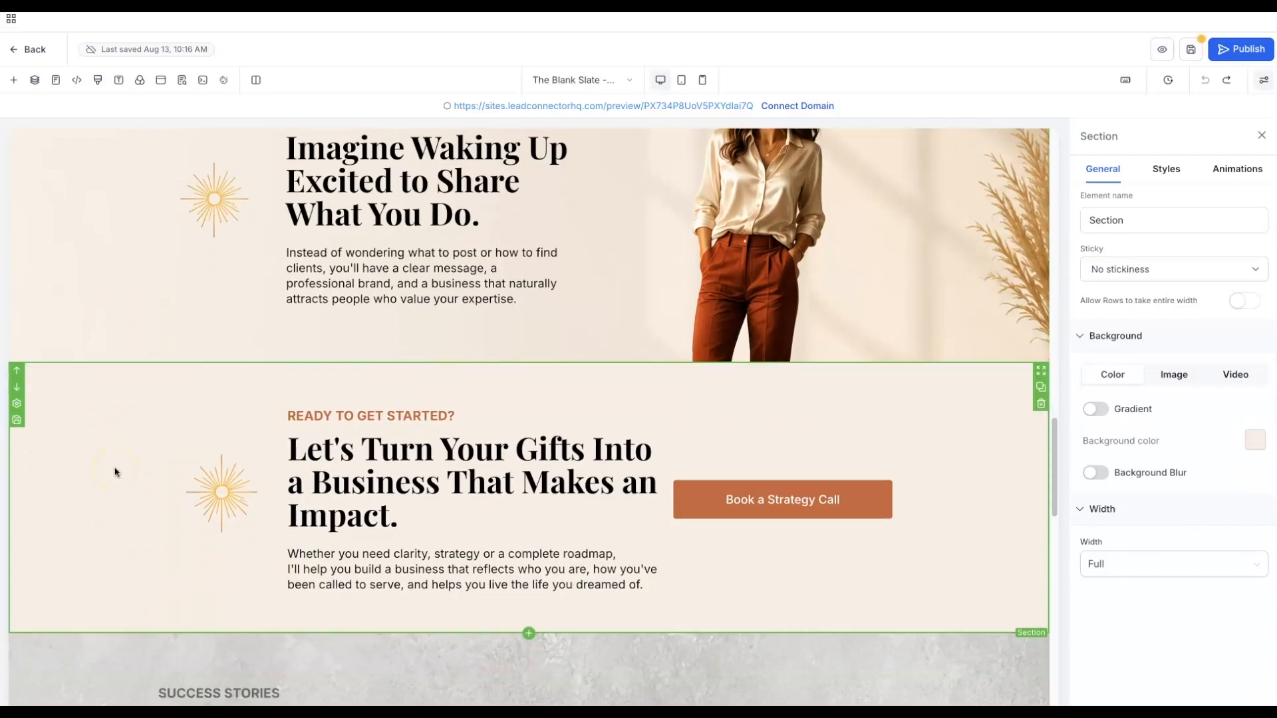
scroll(114, 472, up, 3)
scroll(115, 471, down, 3)
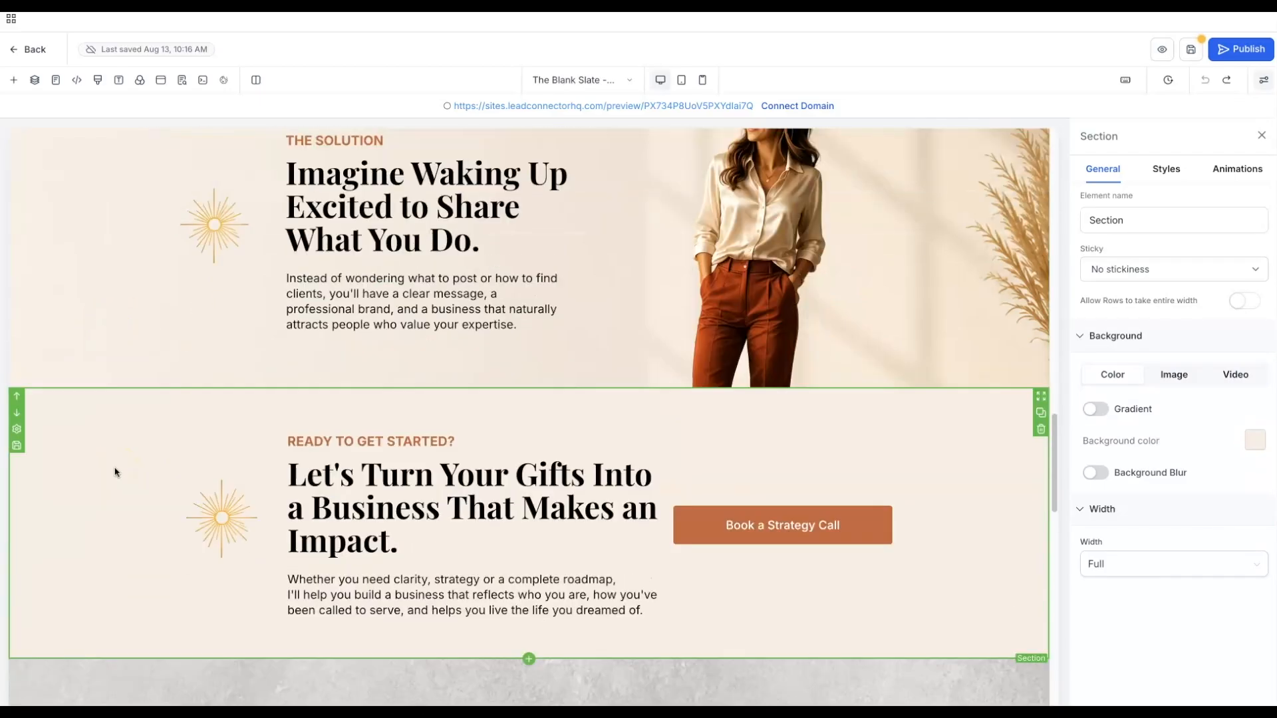
- Replace the sun image beside Let's Turn Your Gifts with the gold arch from Golden Hour Brand Elements
click(252, 489)
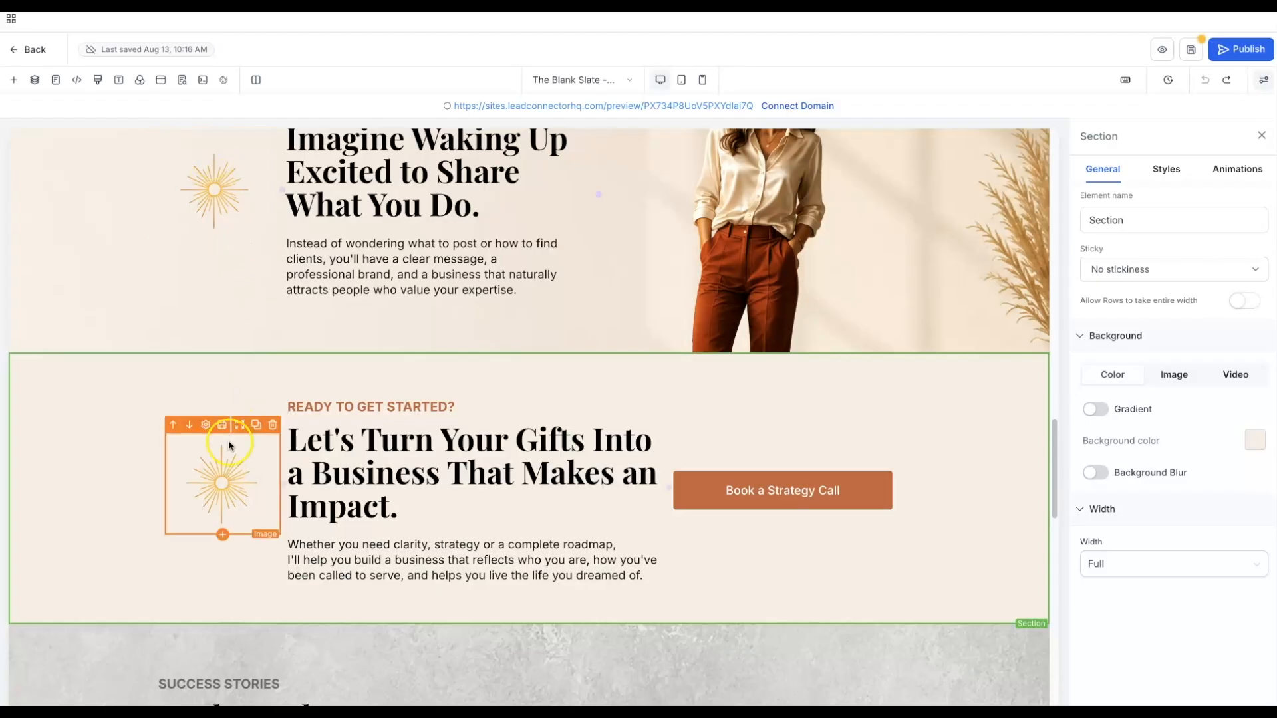
scroll(229, 502, up, 2)
click(270, 326)
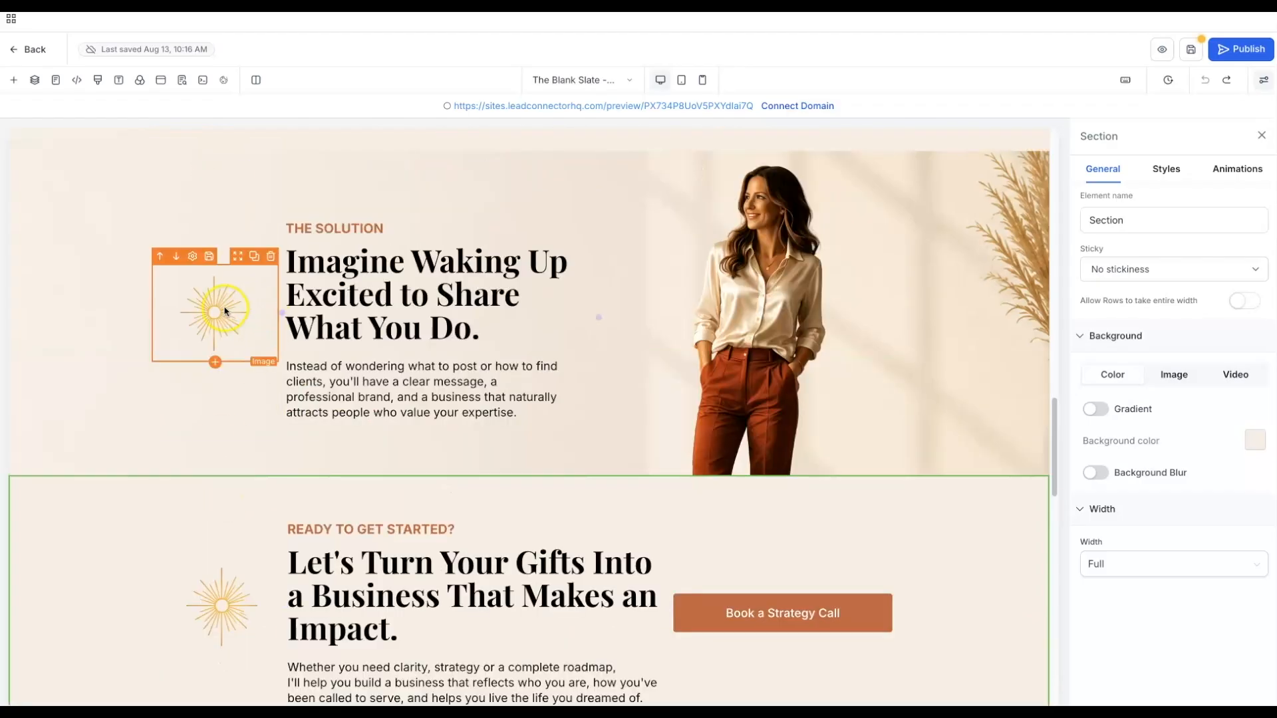
scroll(222, 470, down, 2)
click(226, 463)
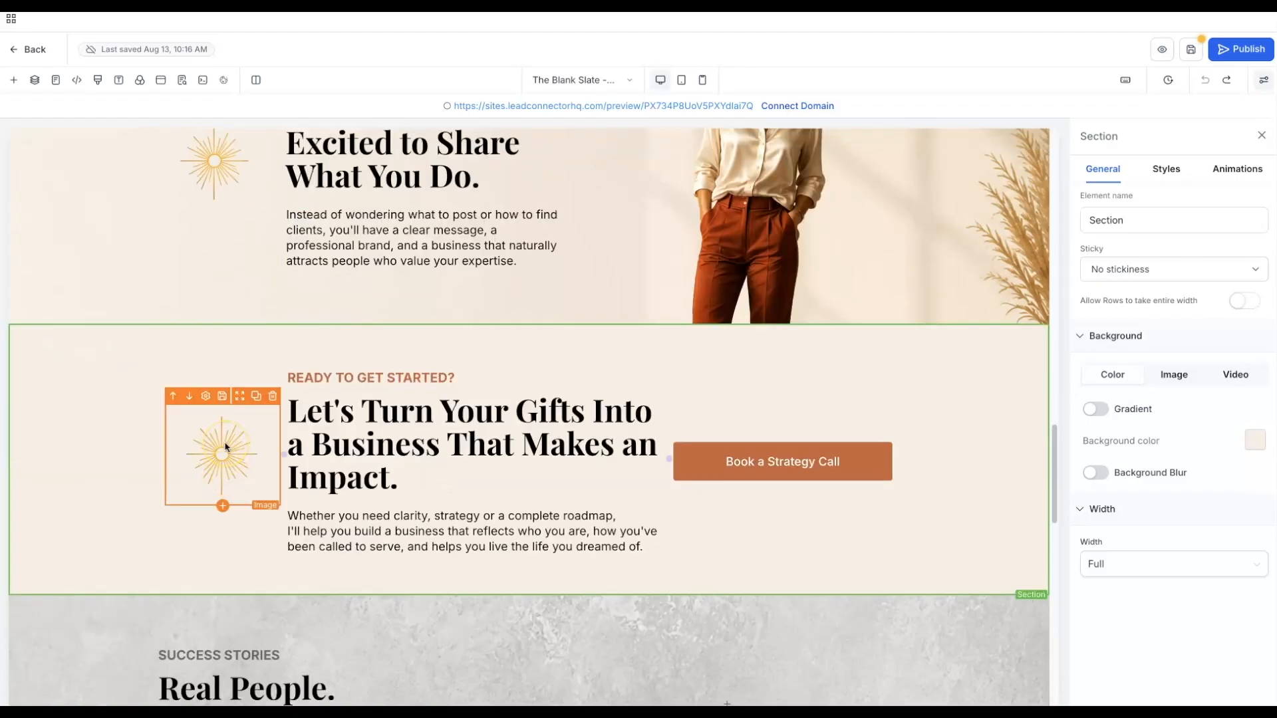
click(224, 452)
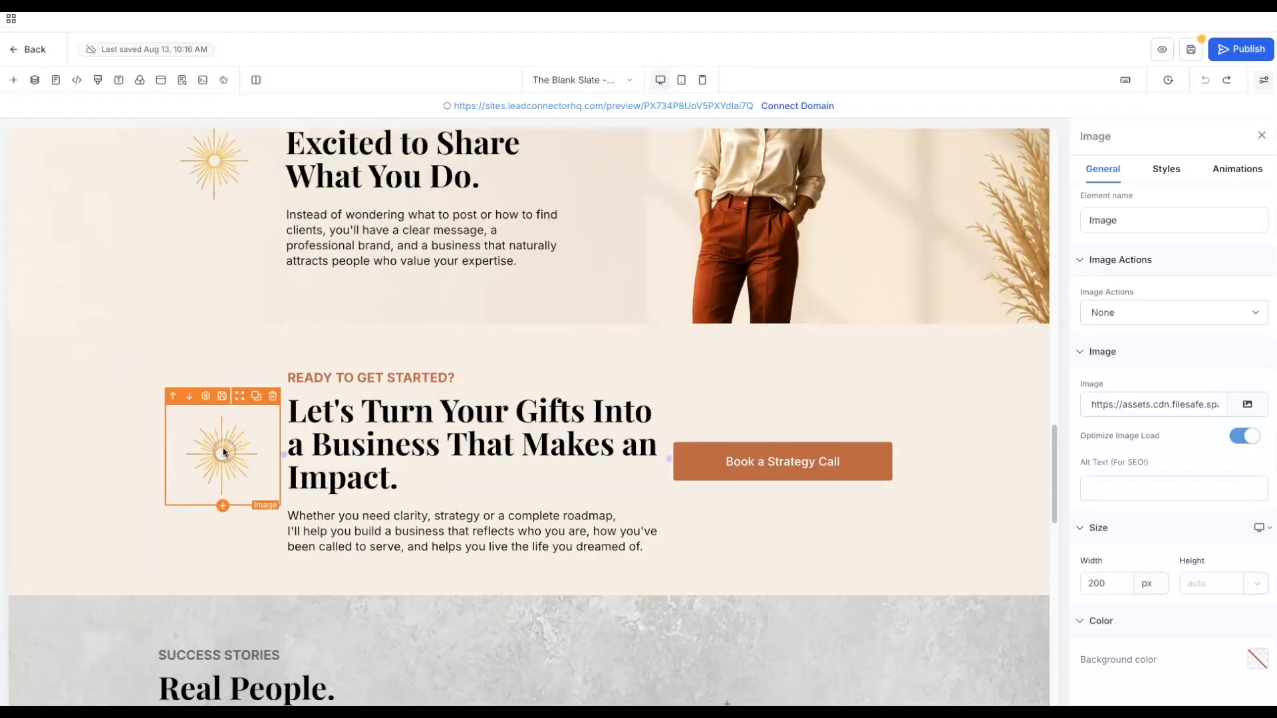
click(1238, 407)
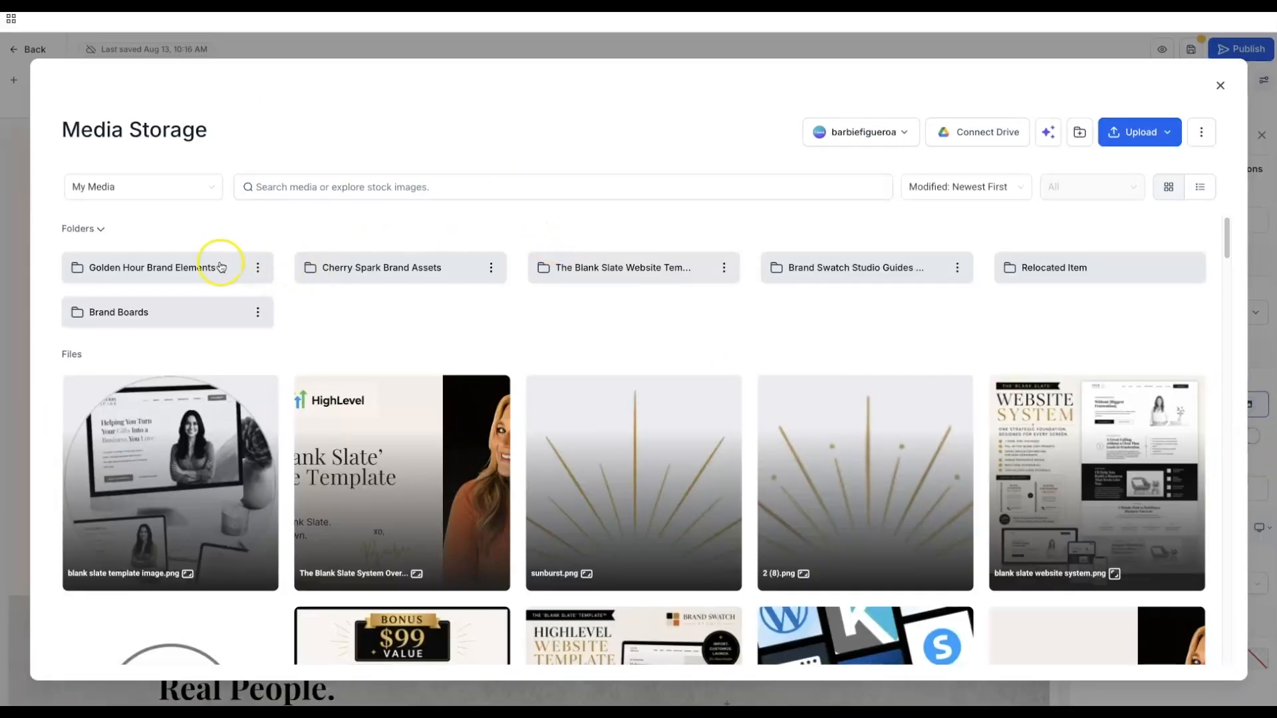
click(222, 266)
click(438, 543)
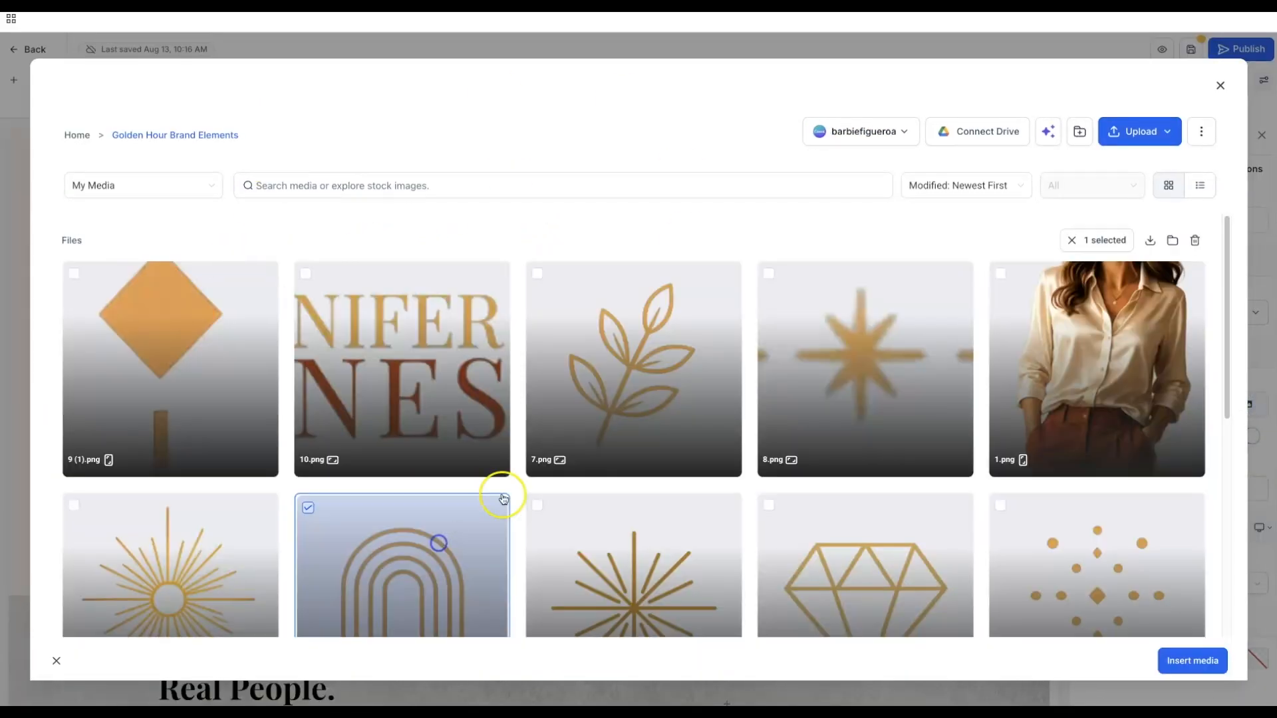
click(1190, 660)
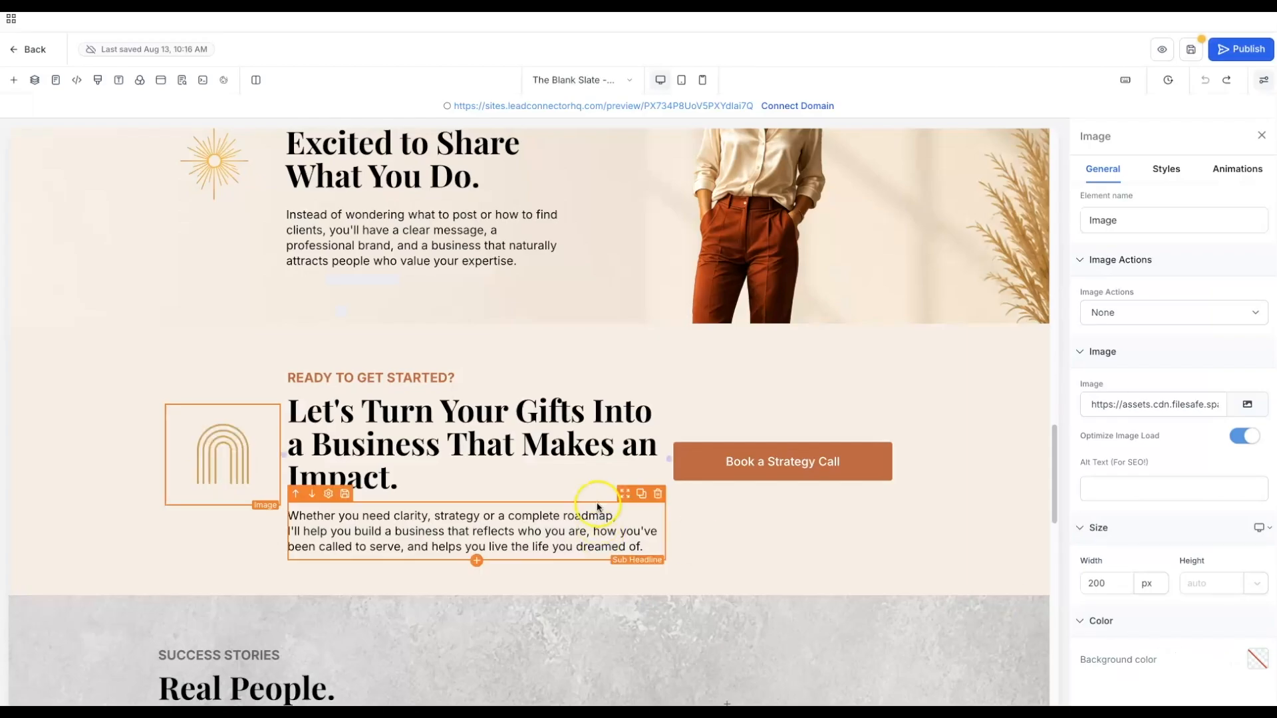
click(84, 522)
scroll(84, 524, up, 3)
scroll(84, 523, down, 2)
scroll(84, 523, down, 3)
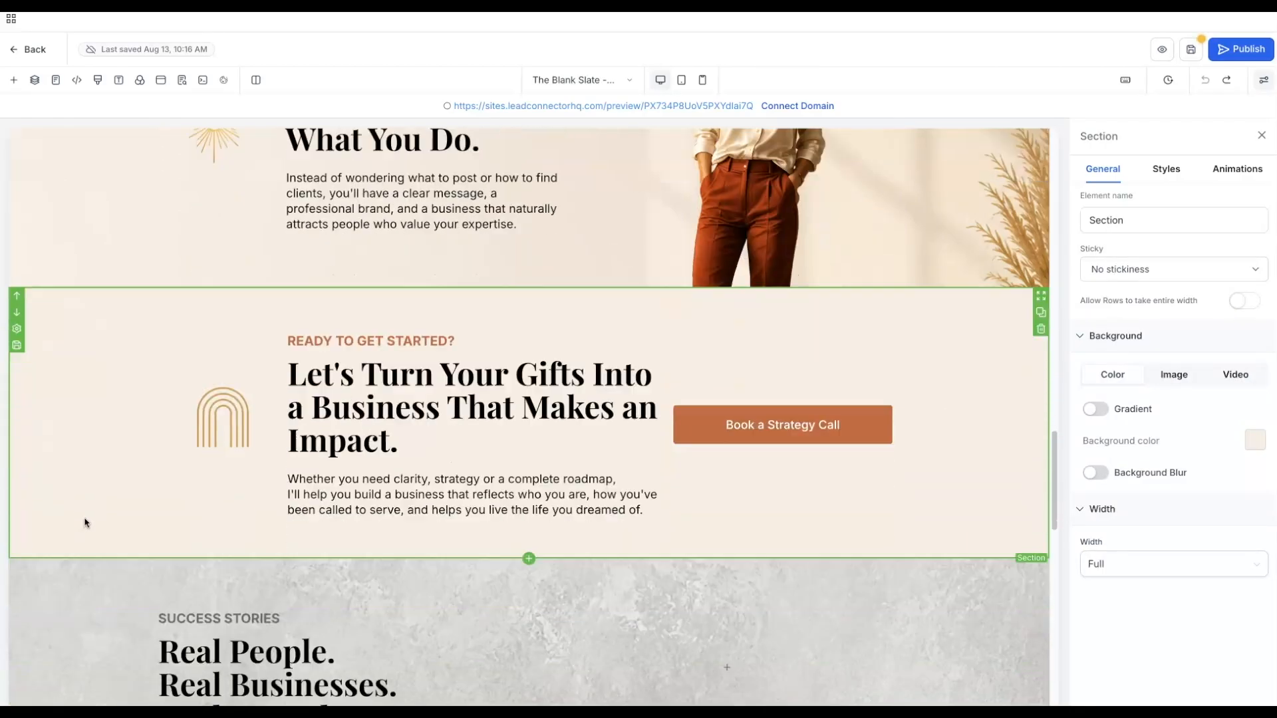
scroll(84, 523, down, 1)
- Set Golden Sunscape from Golden Hour Brand Elements as the Success Stories background image
click(971, 416)
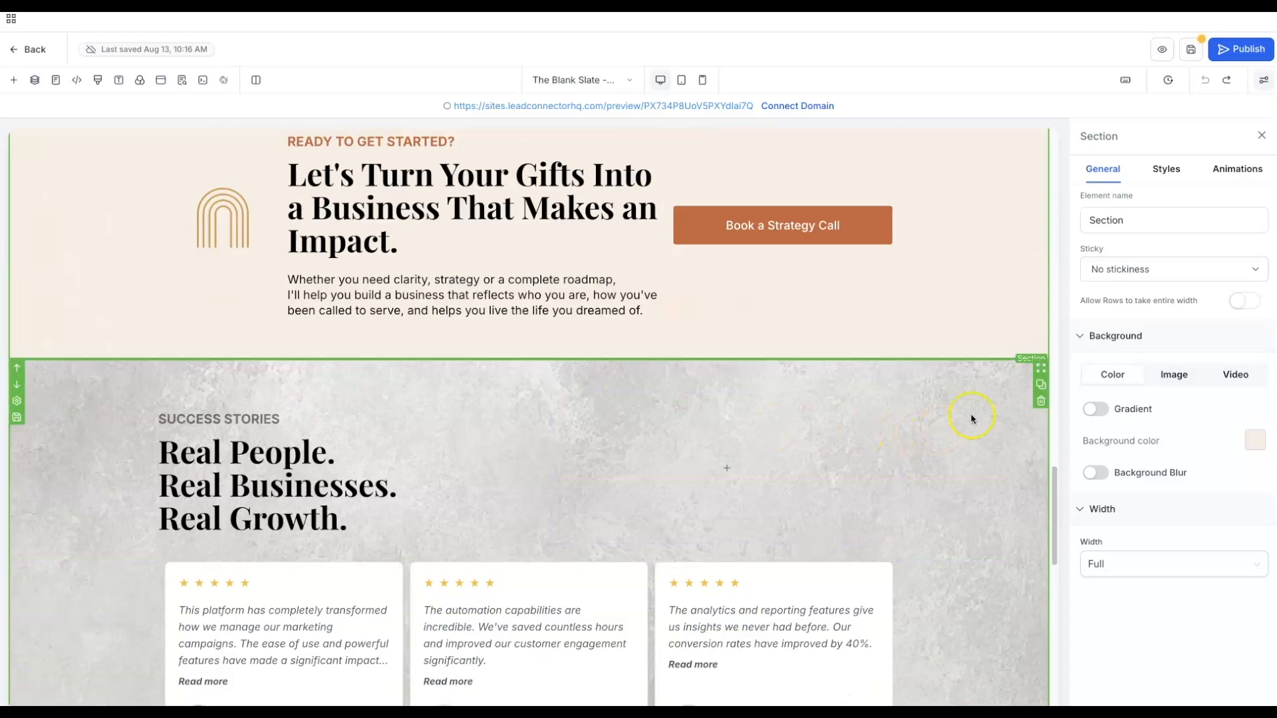
scroll(999, 413, down, 1)
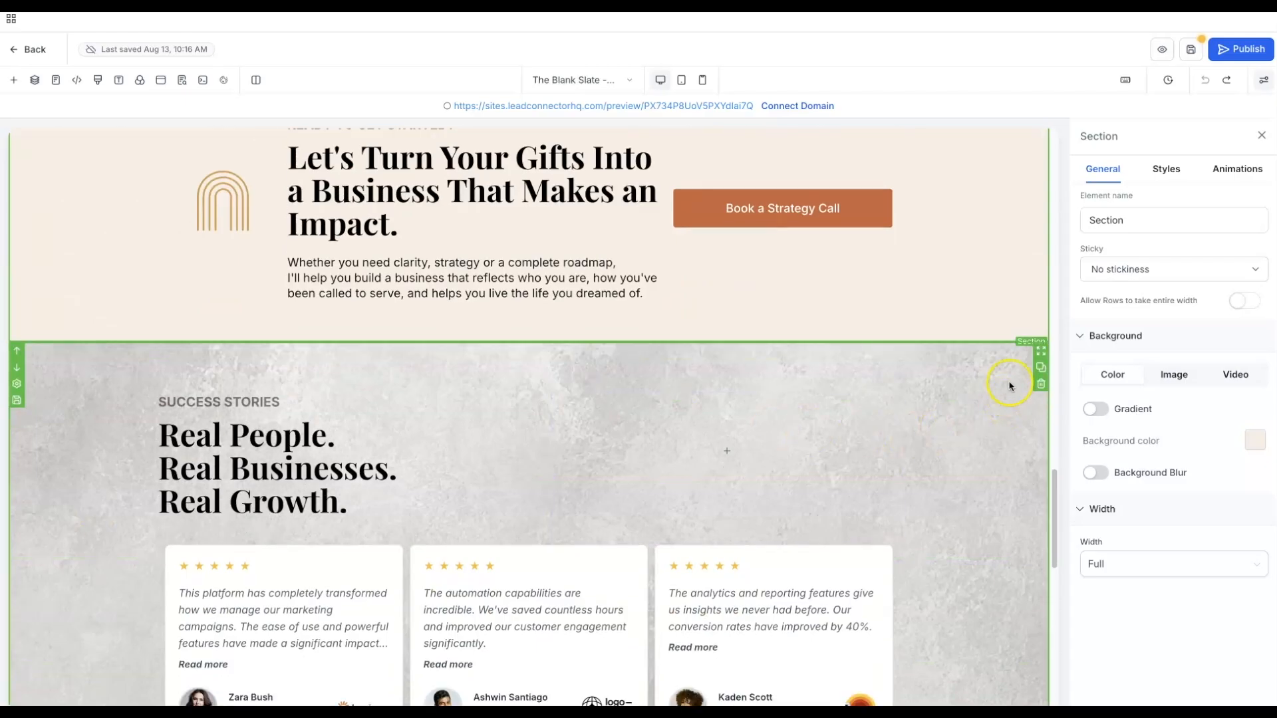
click(1008, 387)
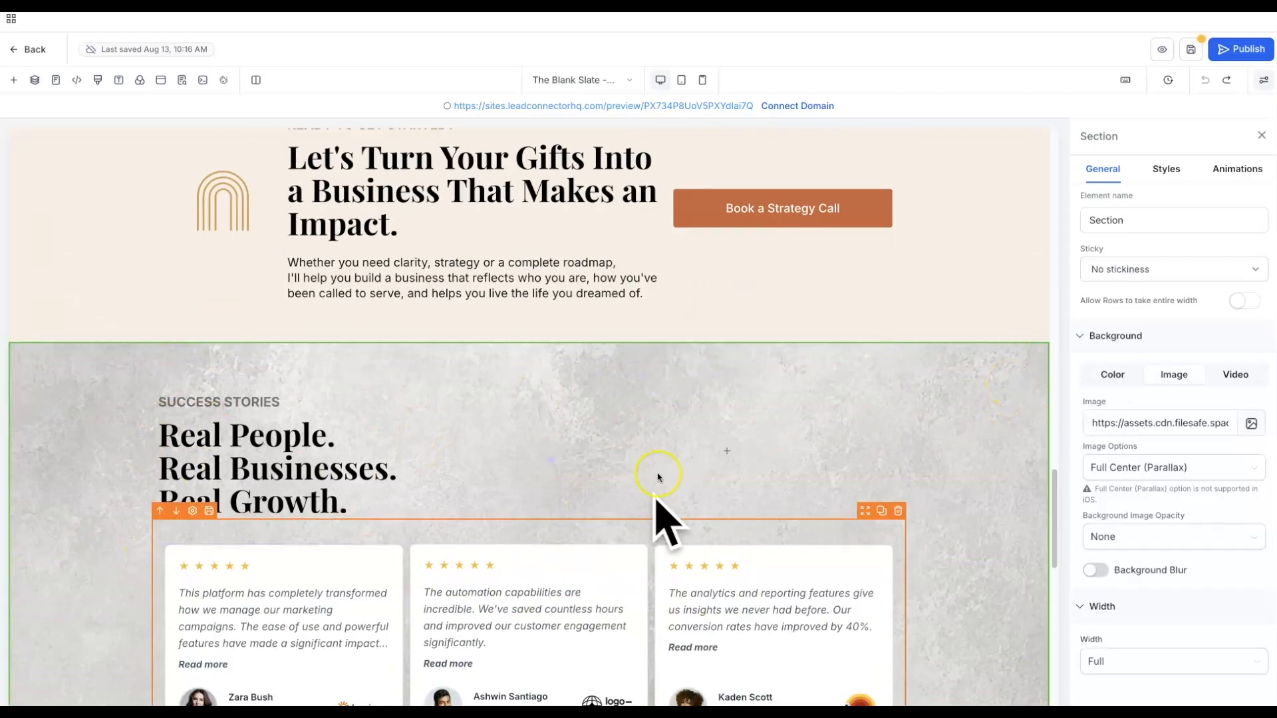
scroll(776, 426, down, 1)
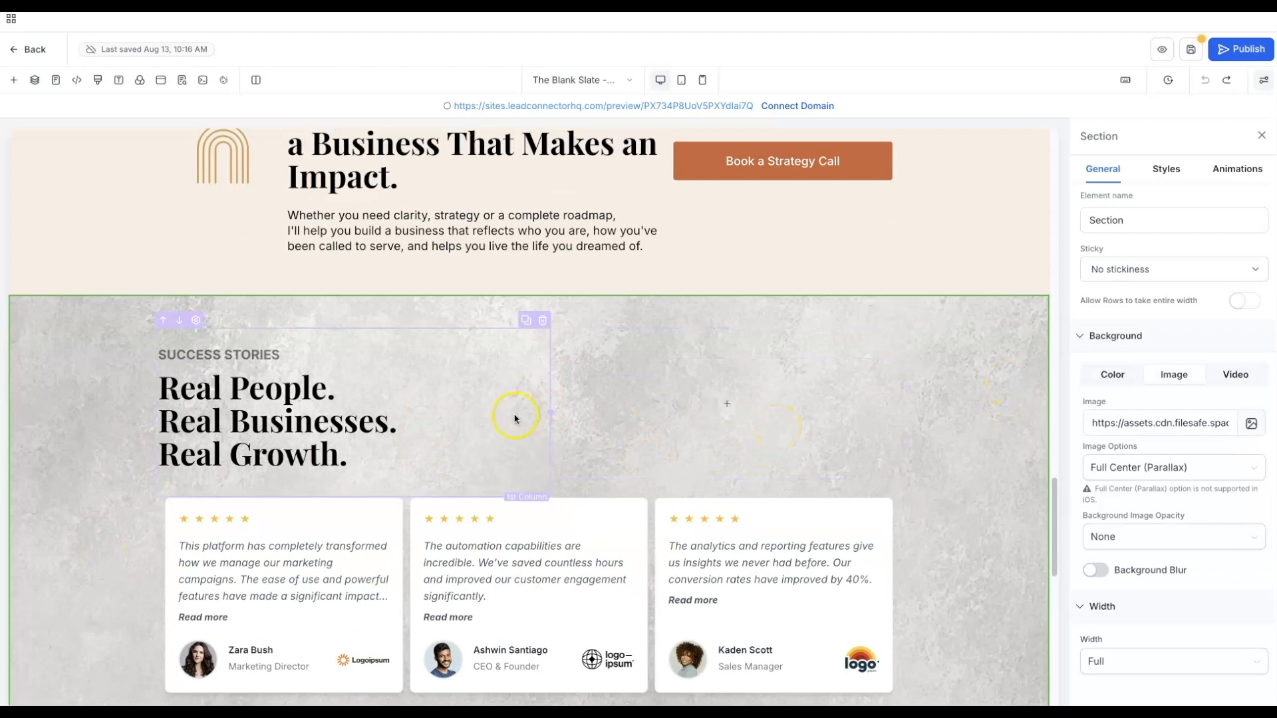
scroll(901, 430, down, 1)
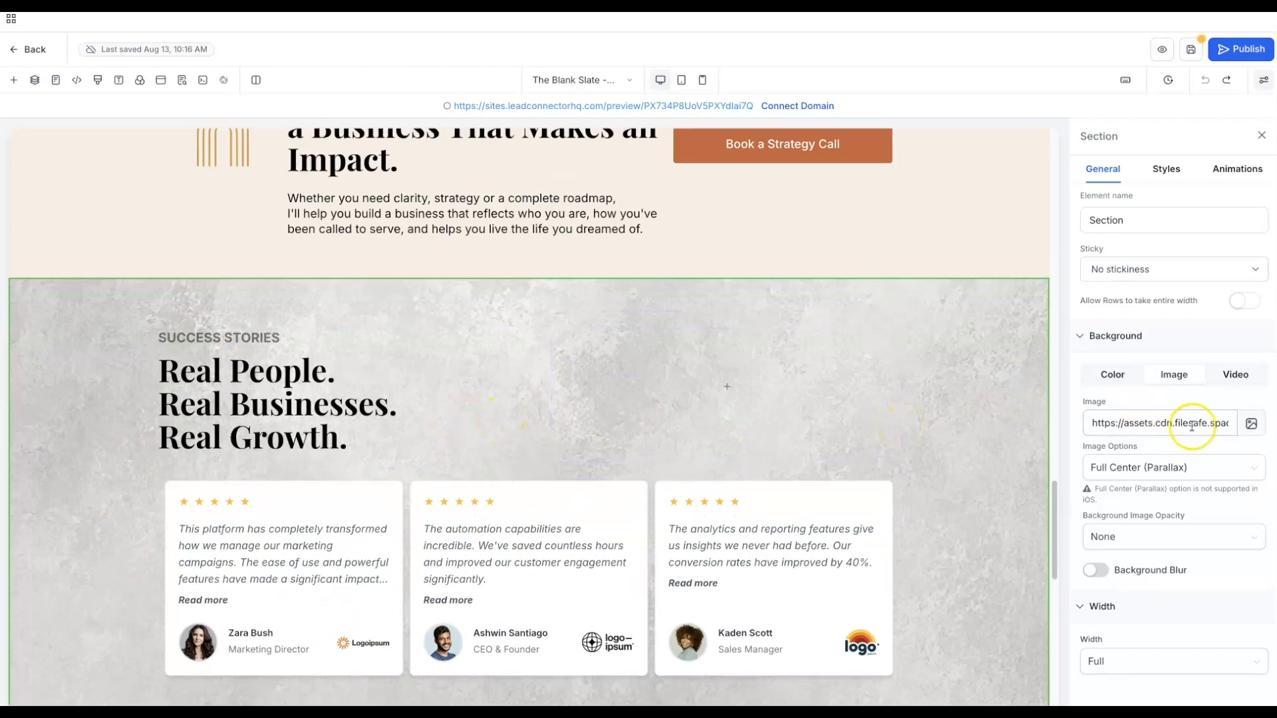
click(1250, 424)
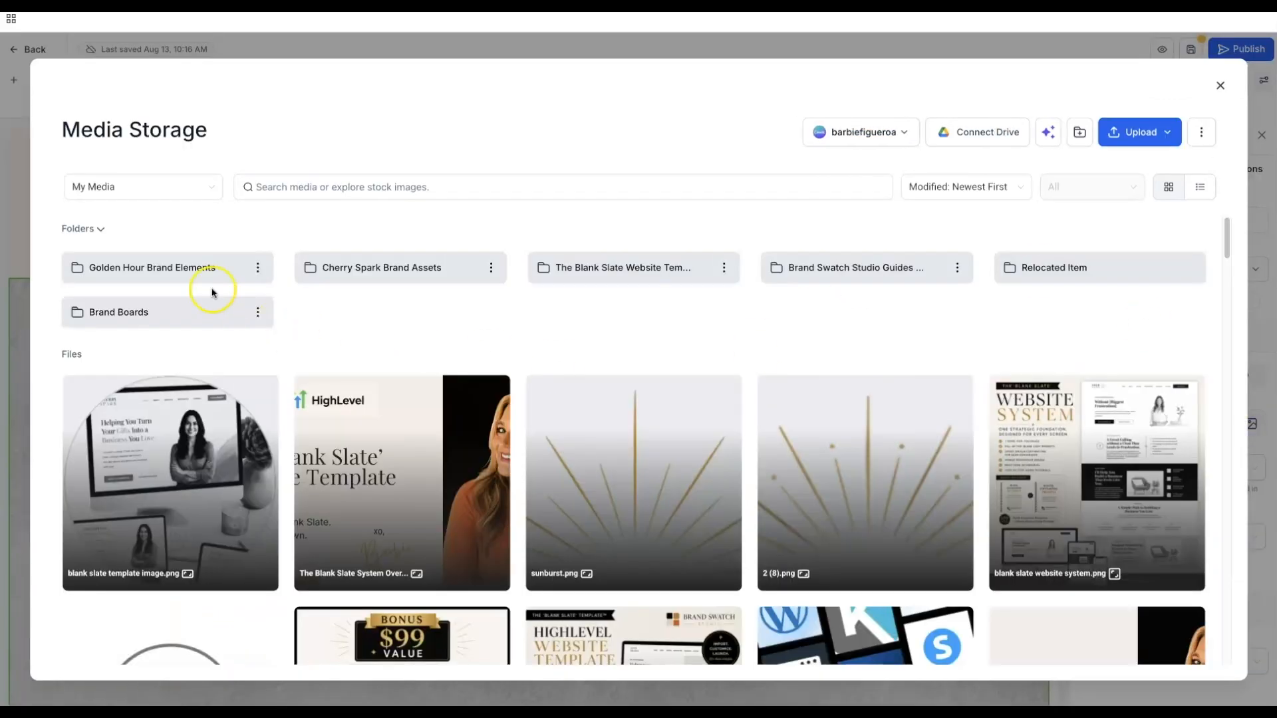
click(196, 272)
scroll(650, 512, down, 3)
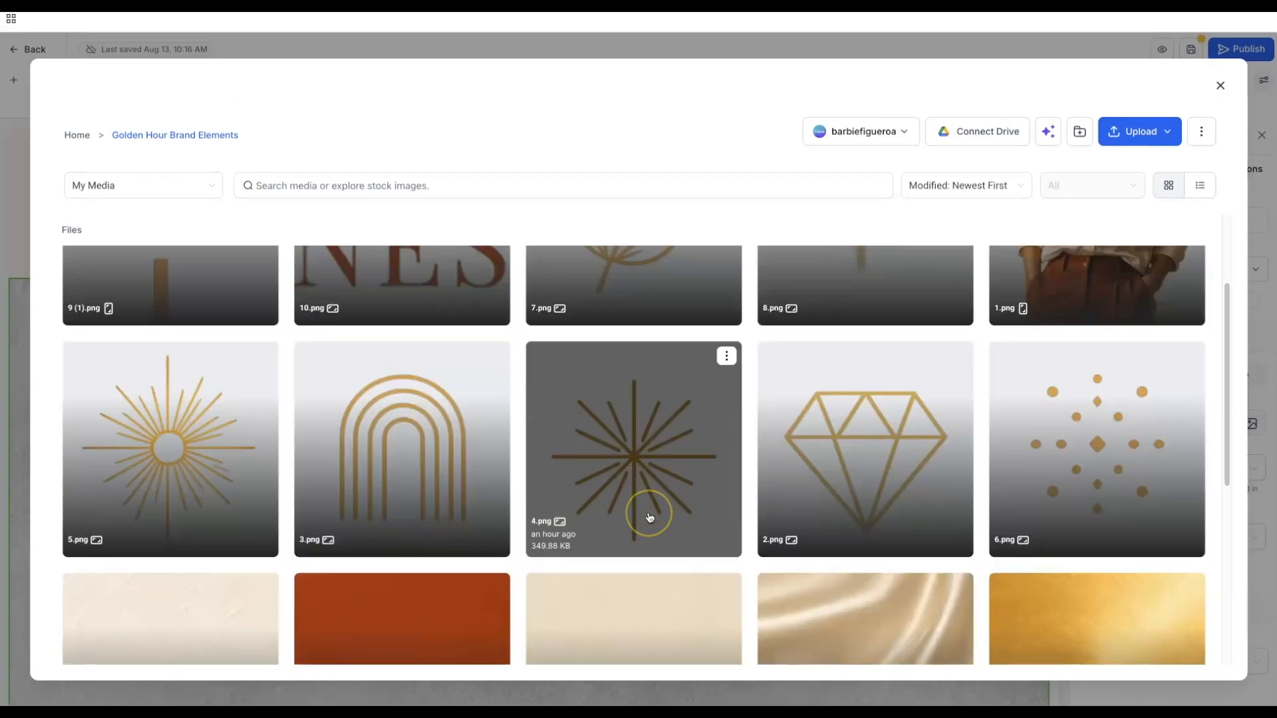
scroll(650, 515, down, 5)
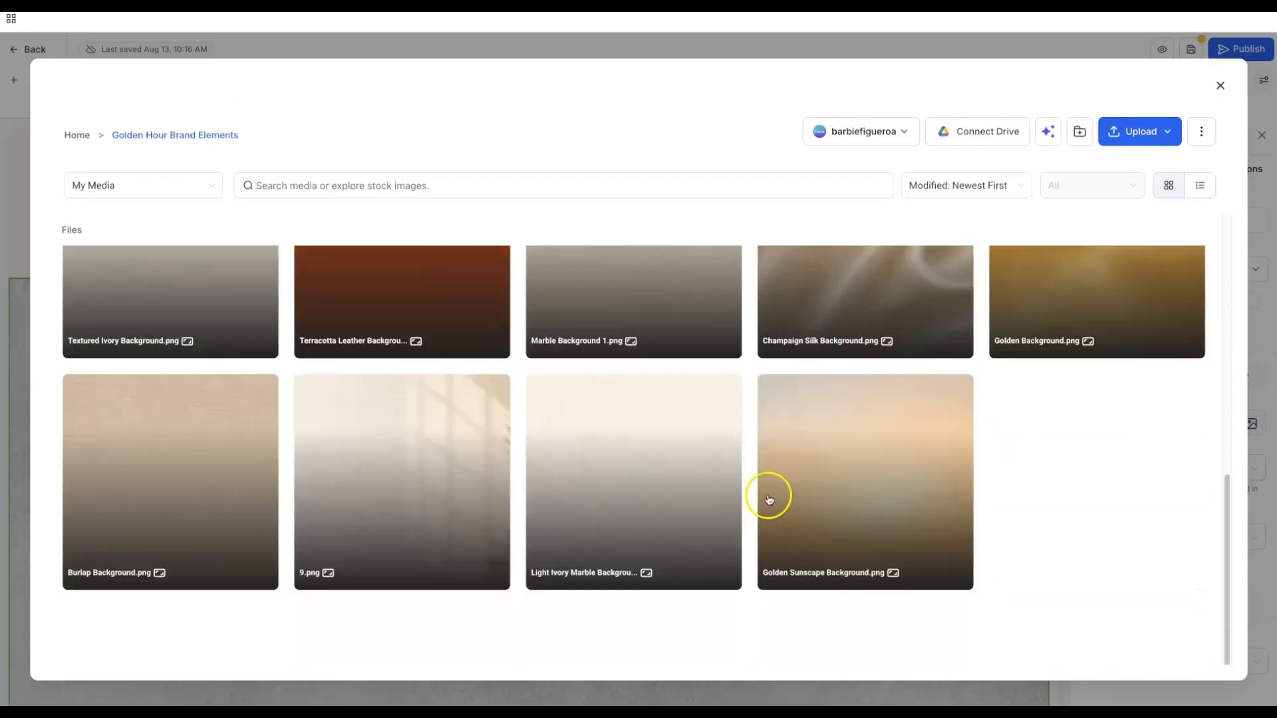
click(806, 469)
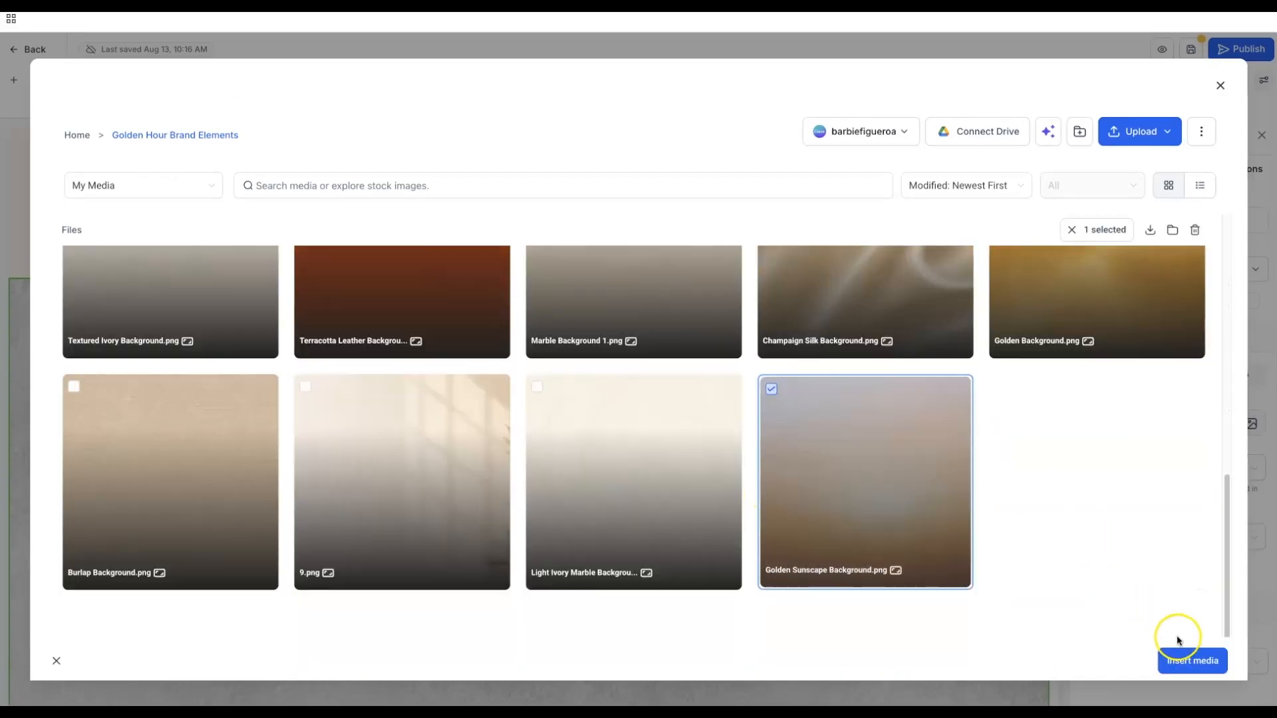
click(1180, 662)
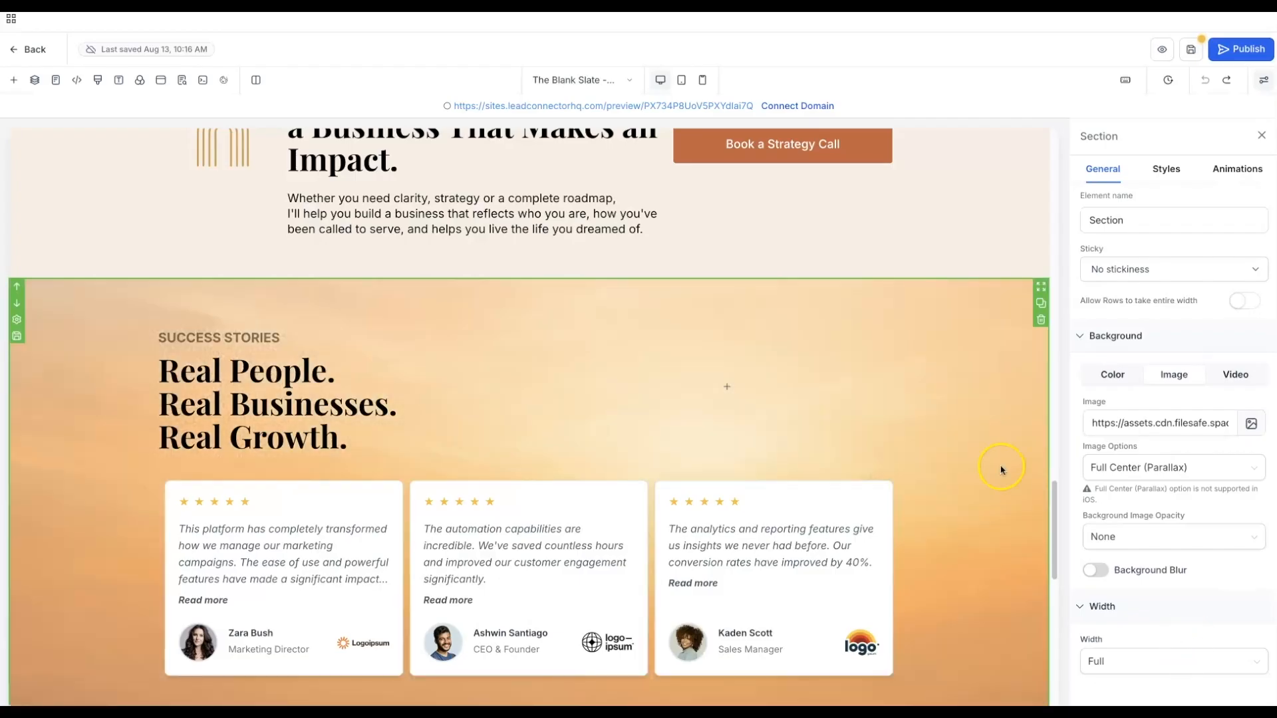
scroll(88, 423, down, 2)
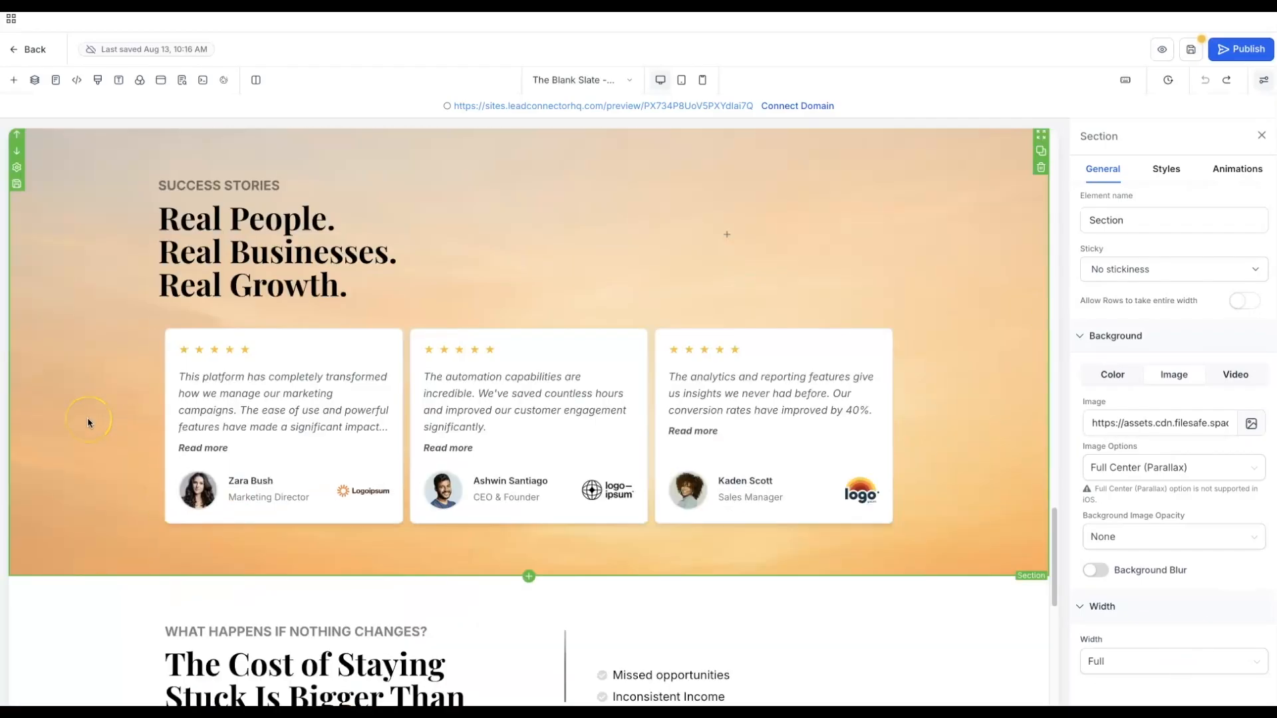
scroll(88, 423, up, 5)
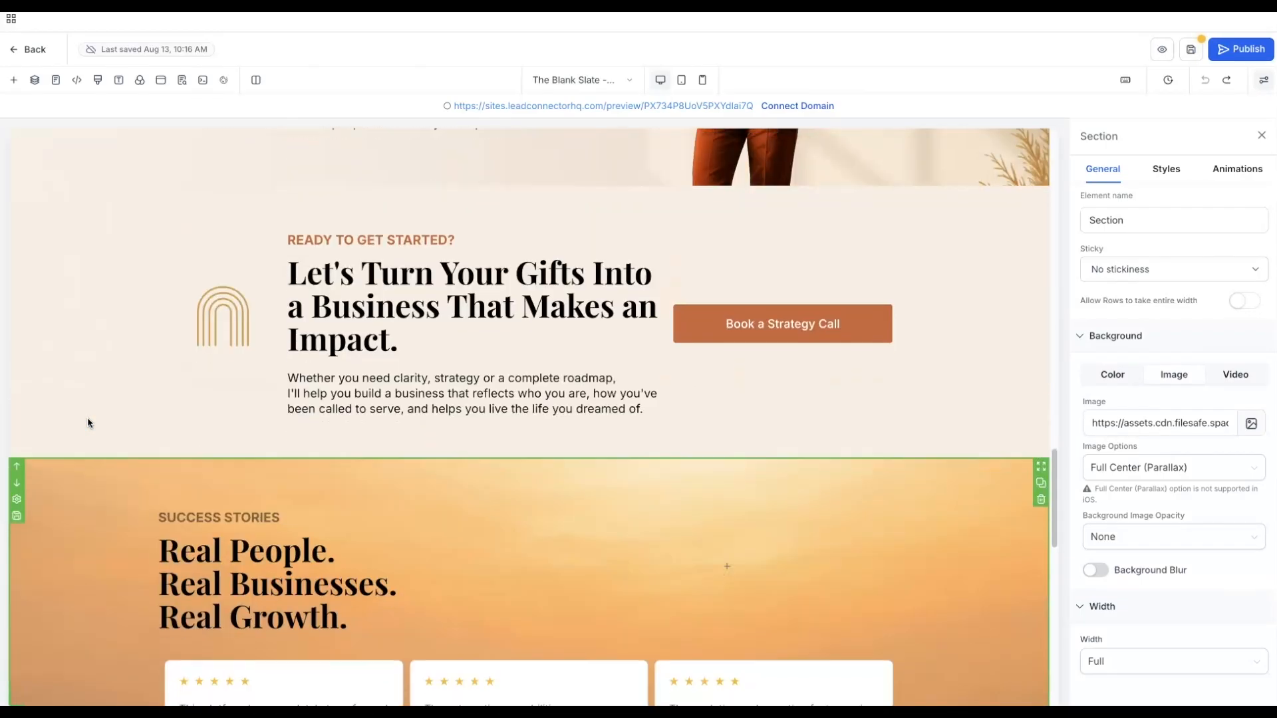
scroll(88, 422, down, 5)
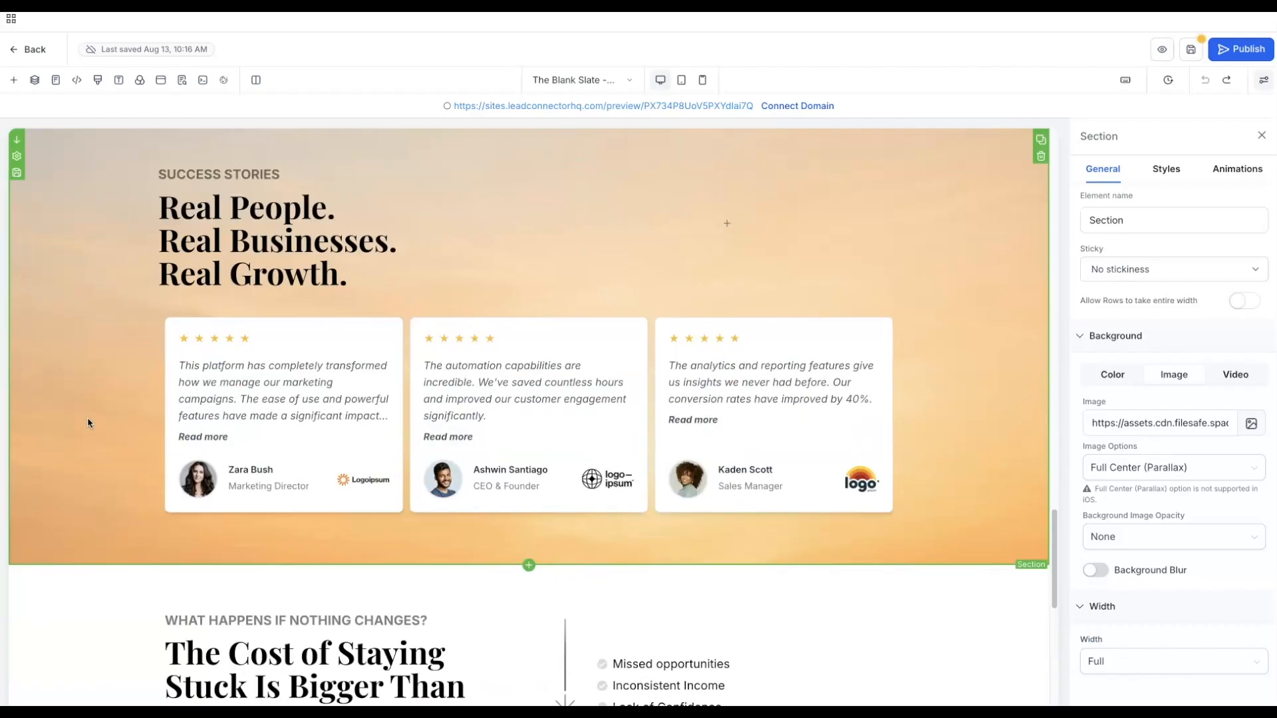
scroll(88, 423, up, 2)
- Color the SUCCESS STORIES label Warm Terracotta
click(175, 290)
double_click(174, 293)
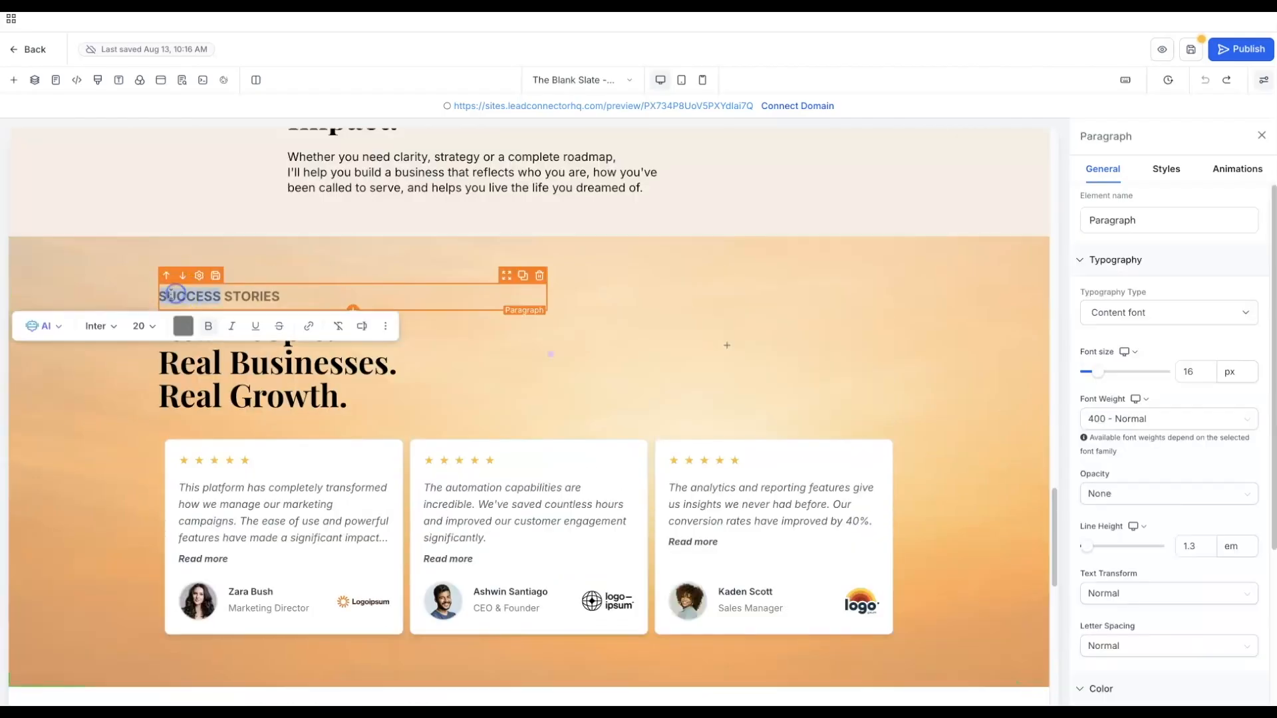
click(164, 296)
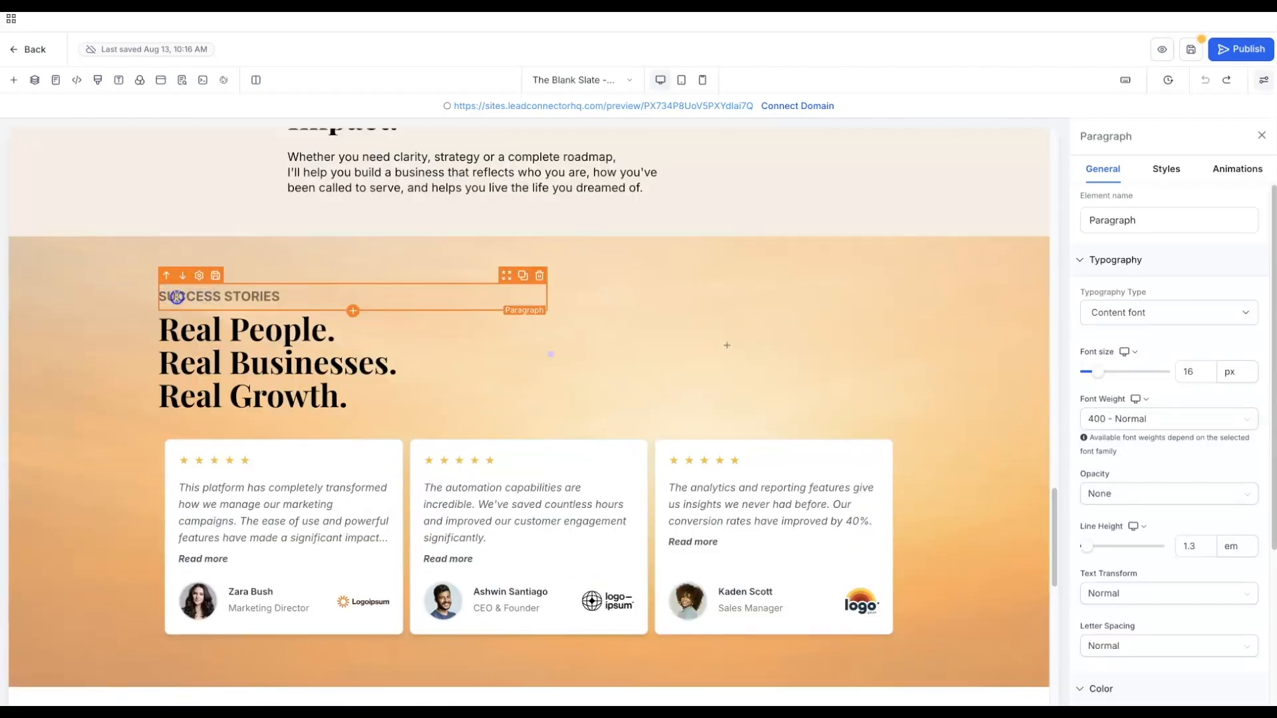
drag(176, 297, 300, 293)
click(197, 326)
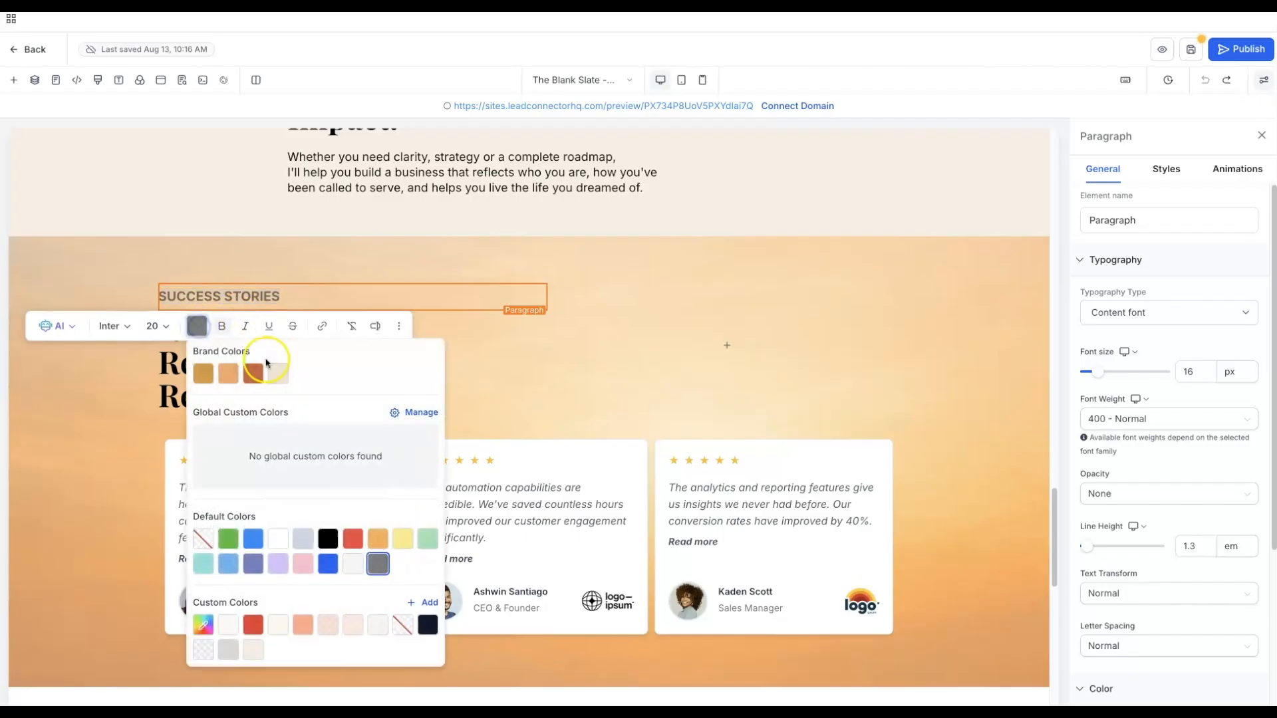
click(253, 373)
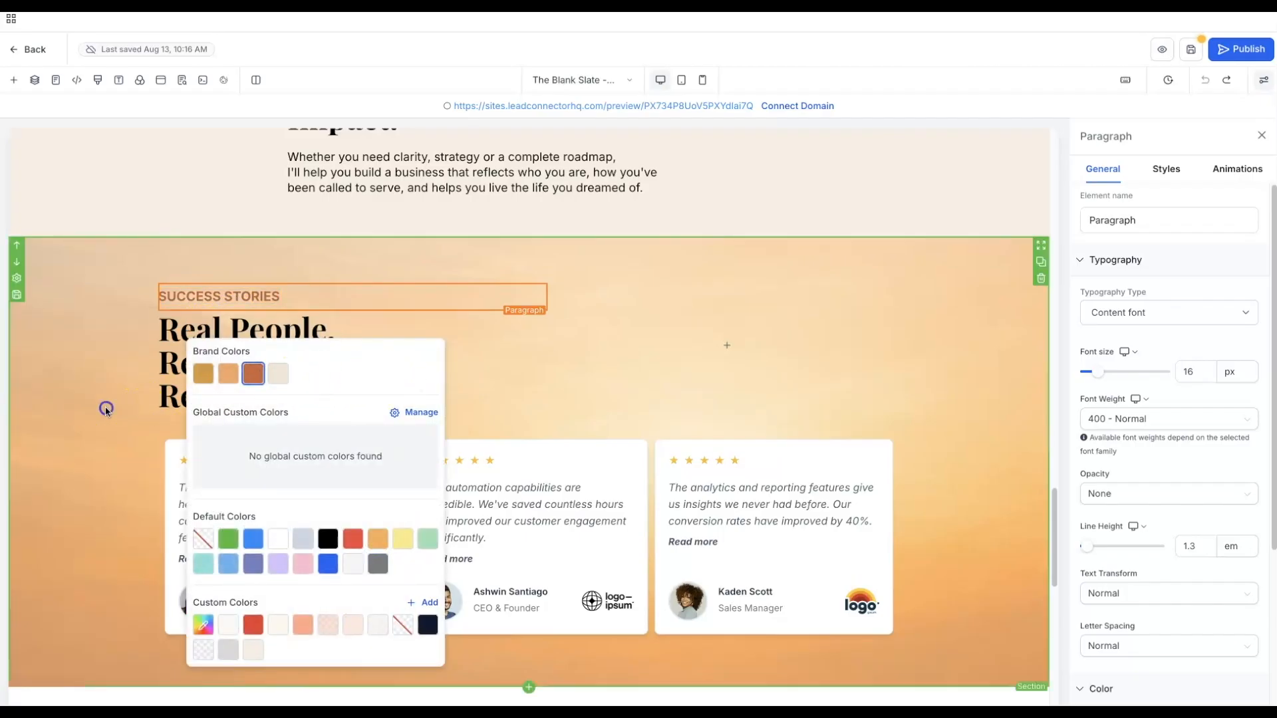
click(105, 408)
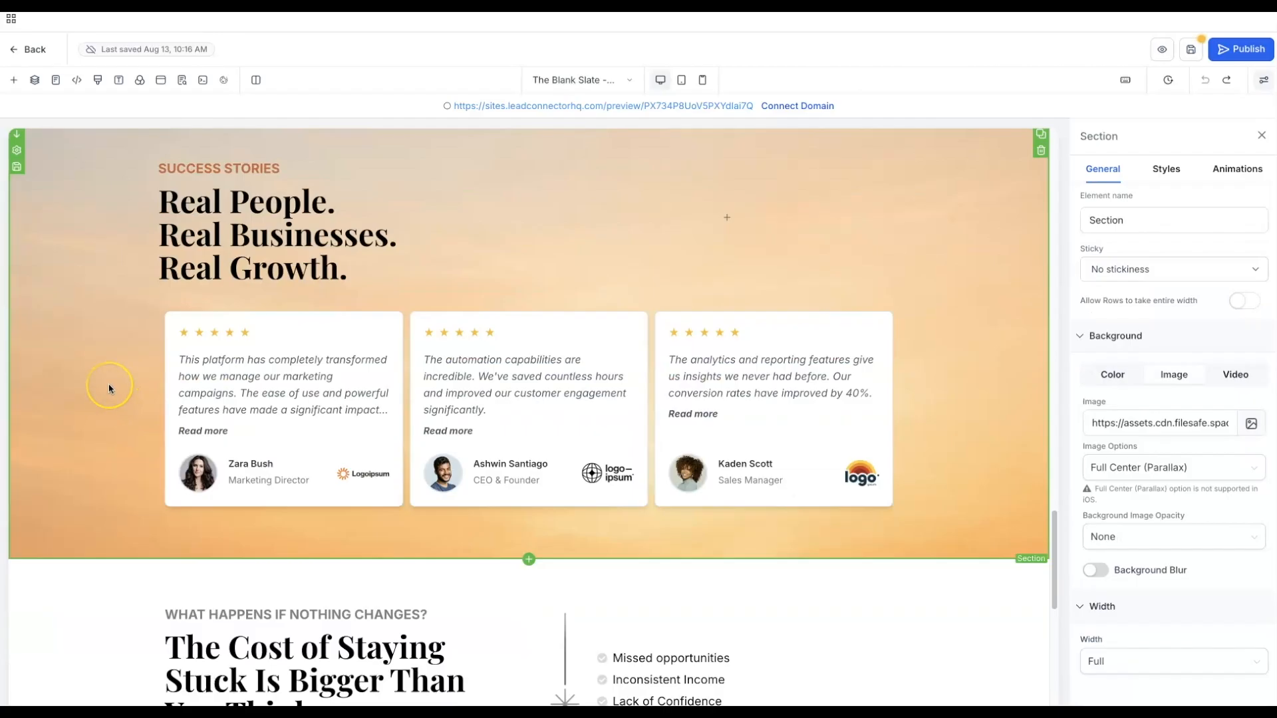
scroll(110, 389, down, 3)
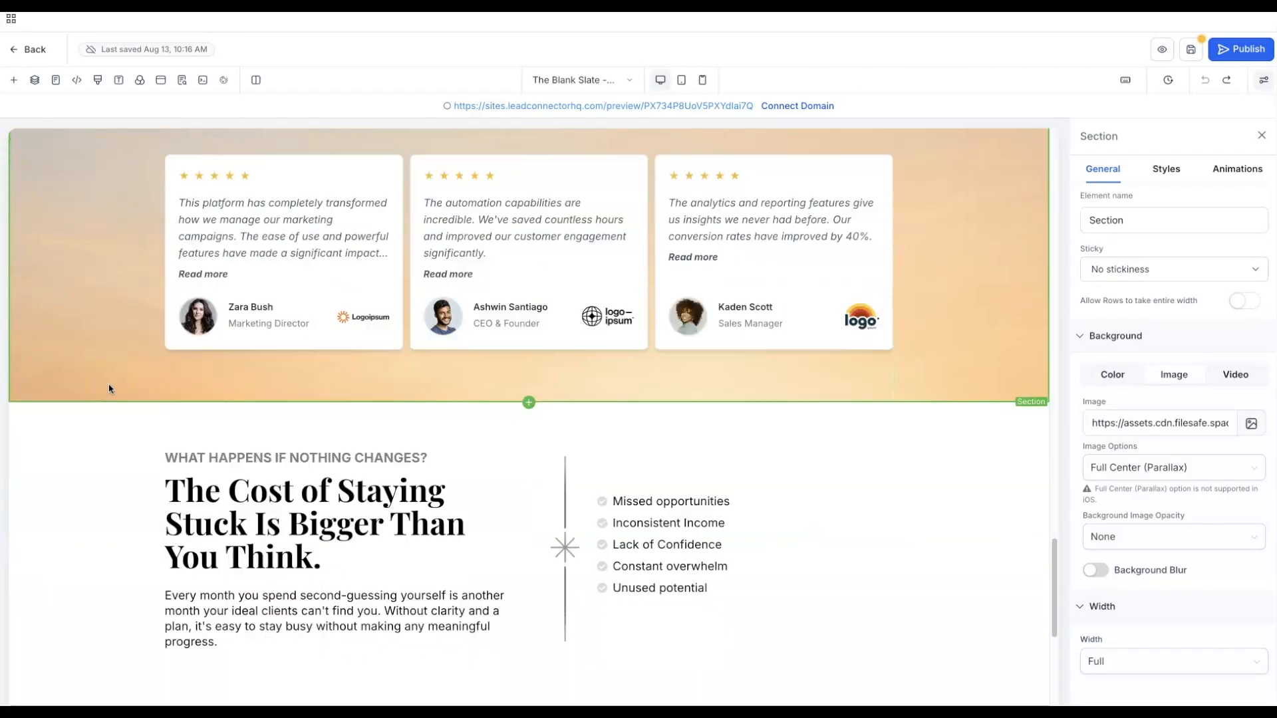
- Give the What happens if nothing changes section a light beige background
click(57, 389)
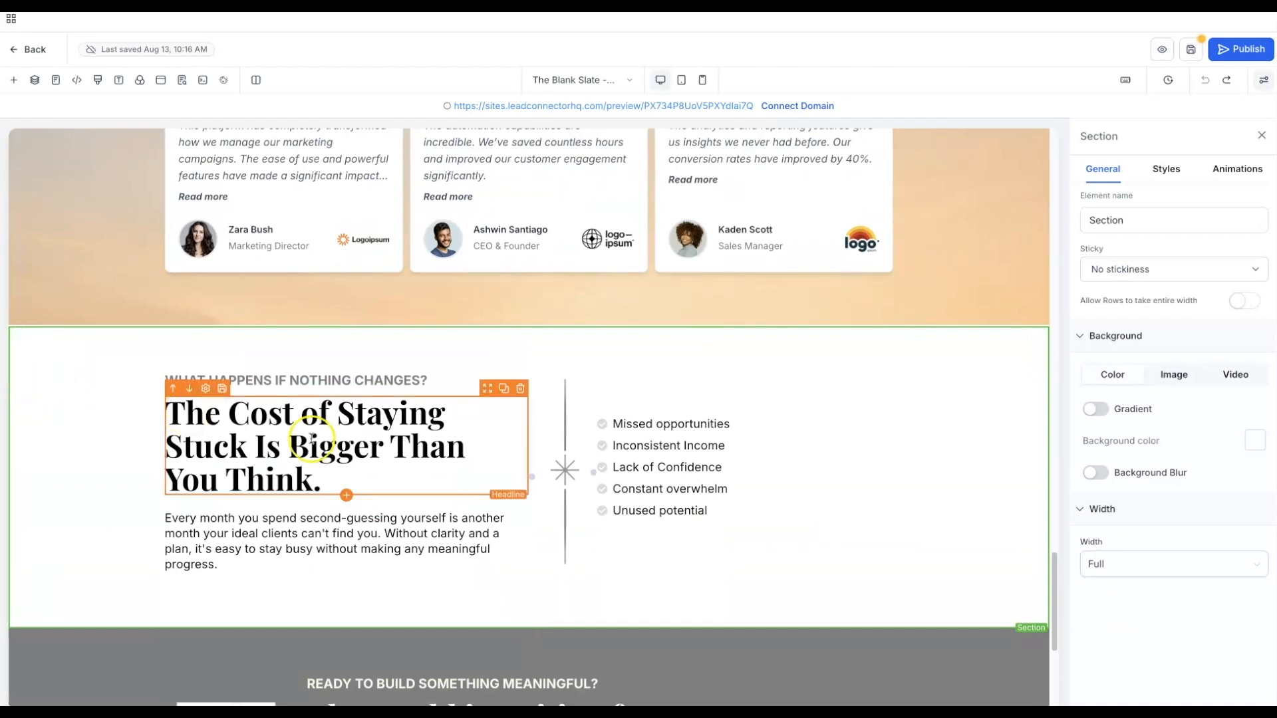
click(1254, 441)
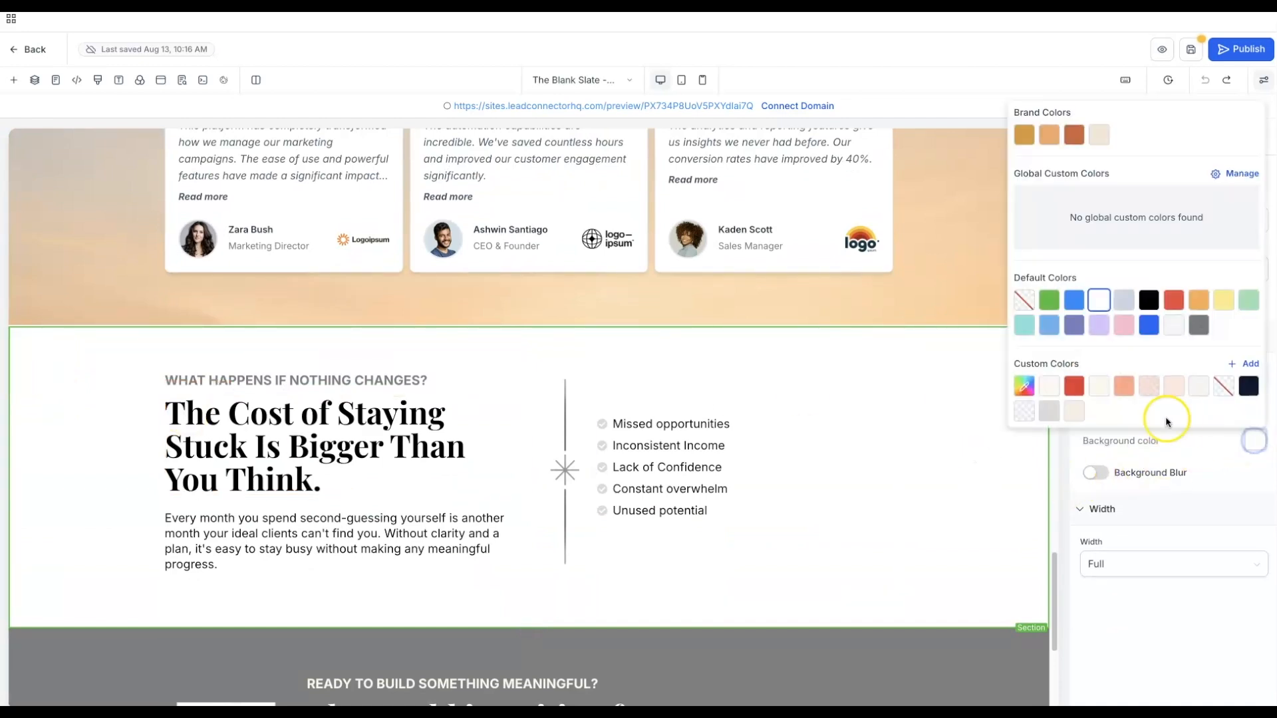
click(1076, 411)
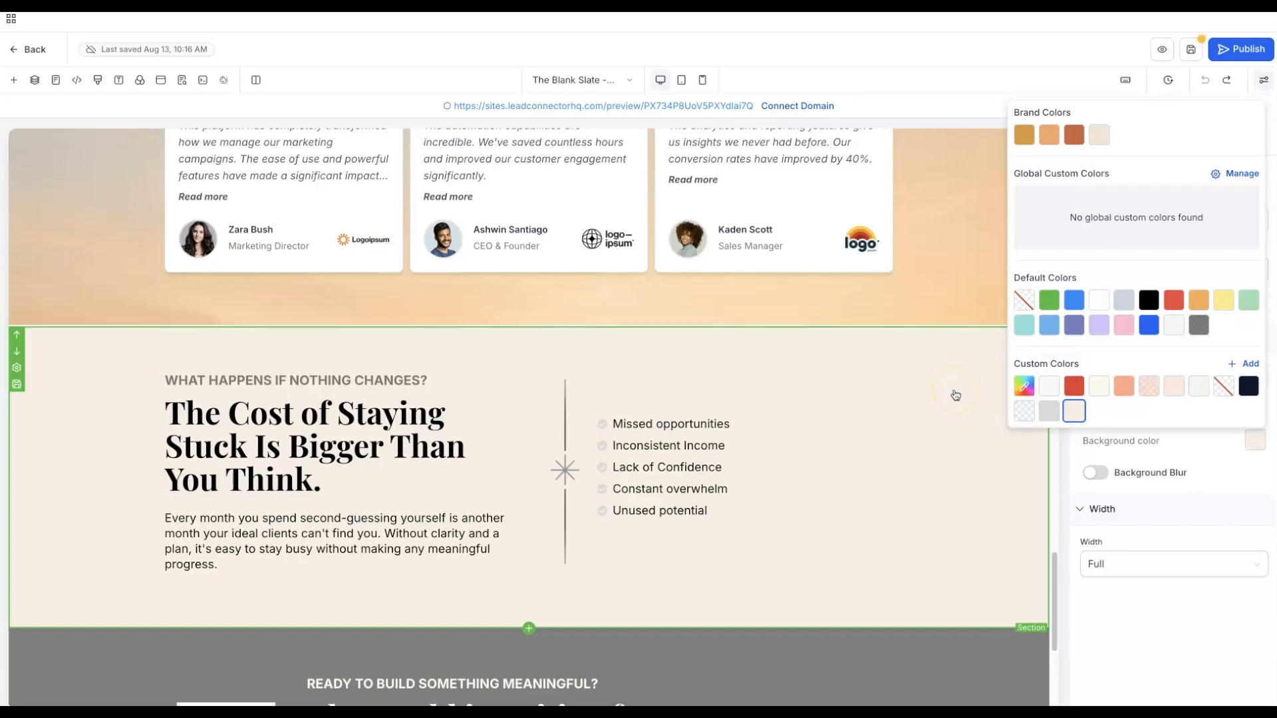
click(954, 392)
- Make the section label and the bullet list's check icons Warm Terracotta
click(269, 381)
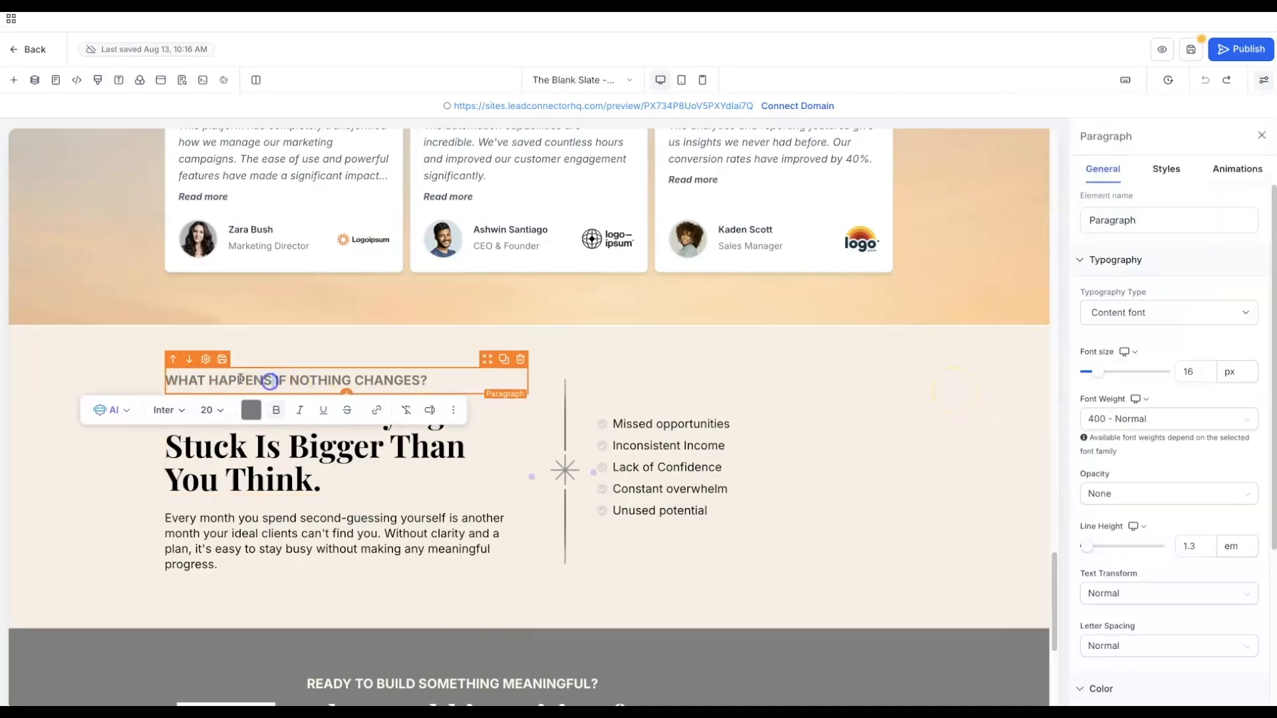
drag(168, 378, 429, 379)
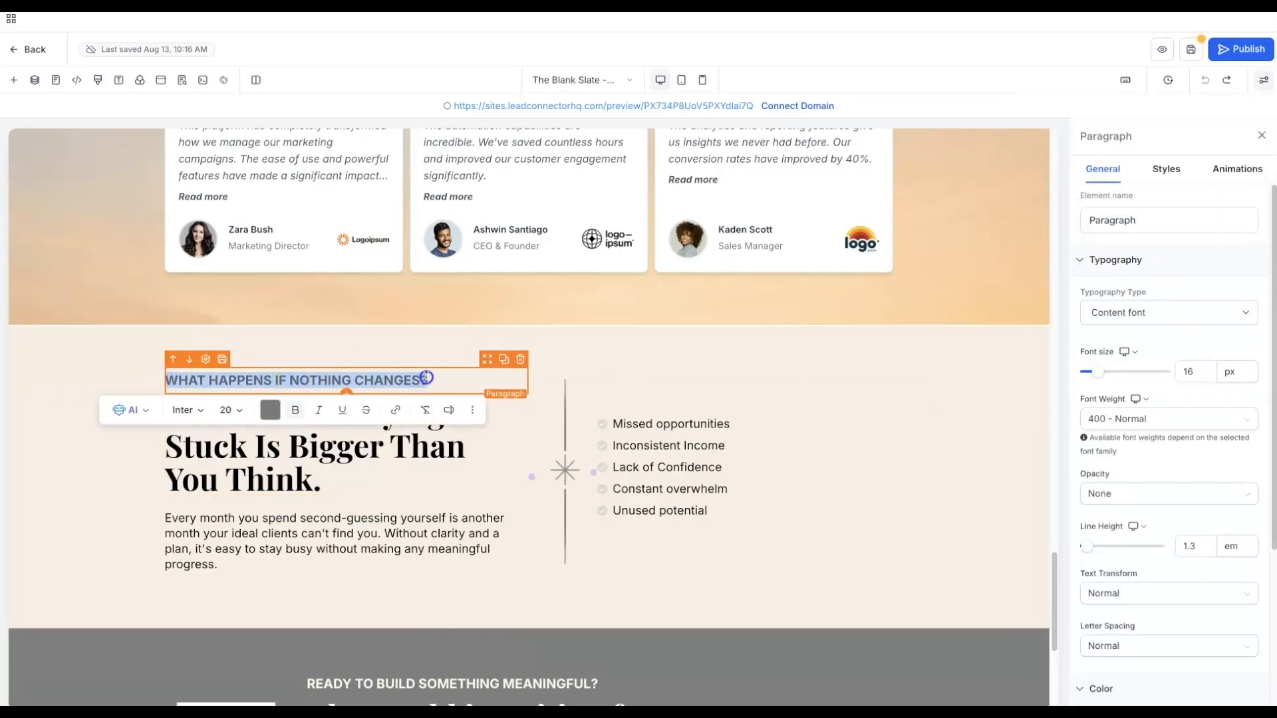
click(273, 411)
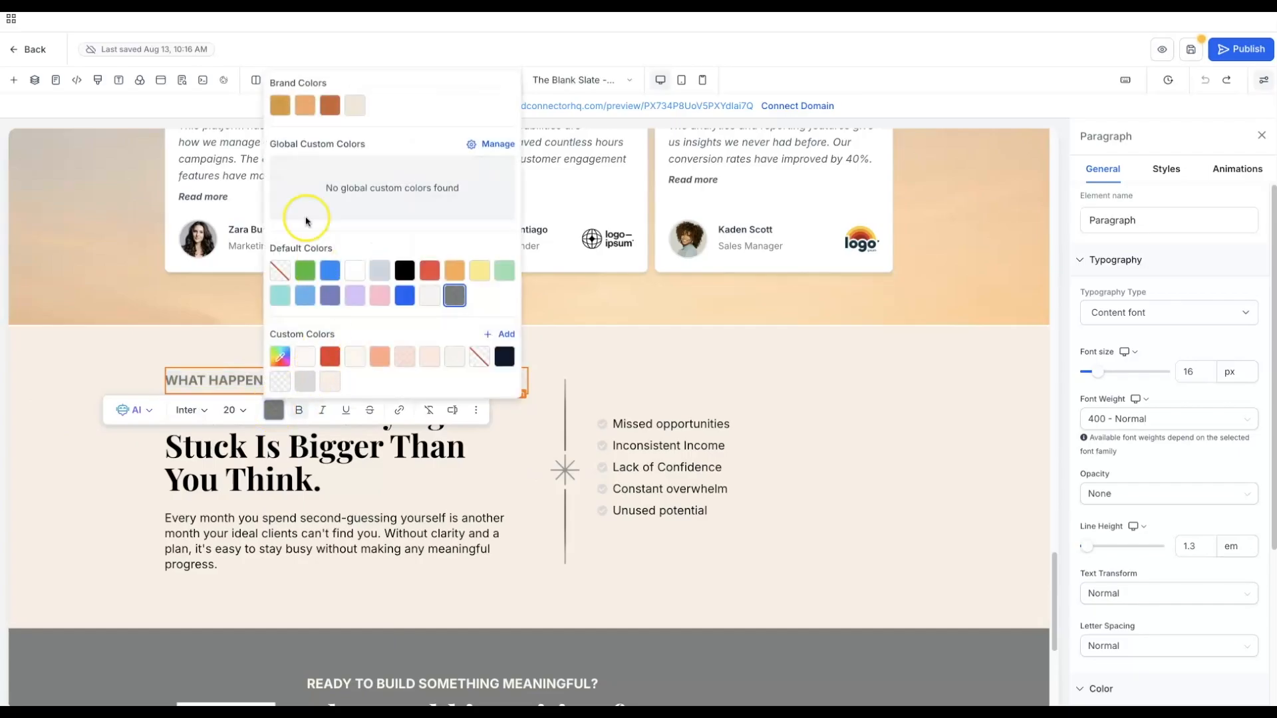
click(323, 106)
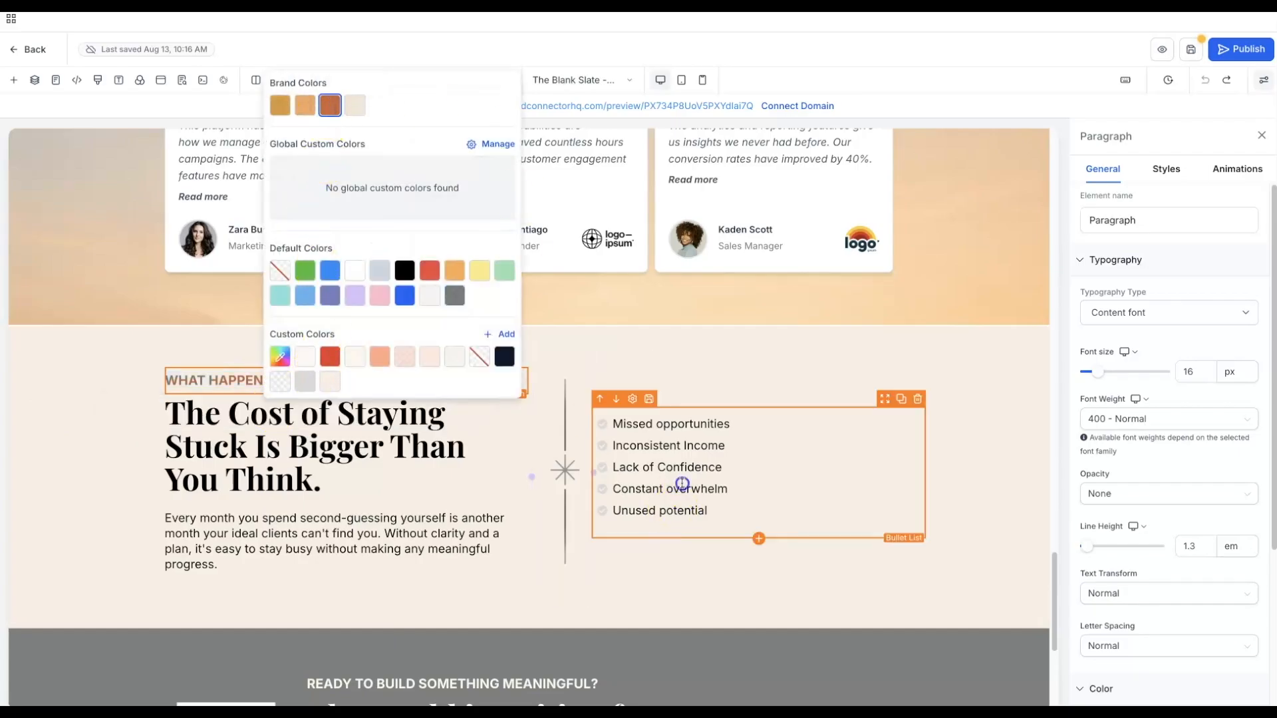
click(680, 484)
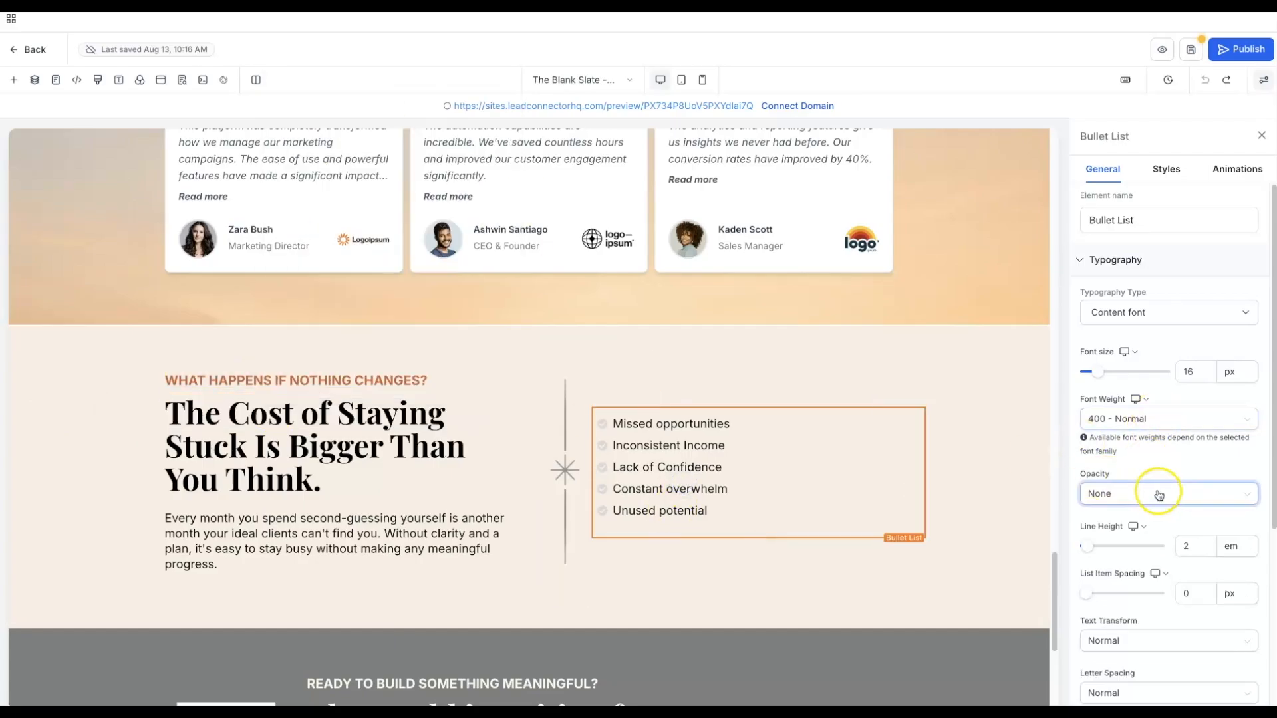
scroll(1194, 525, down, 3)
scroll(1194, 537, down, 1)
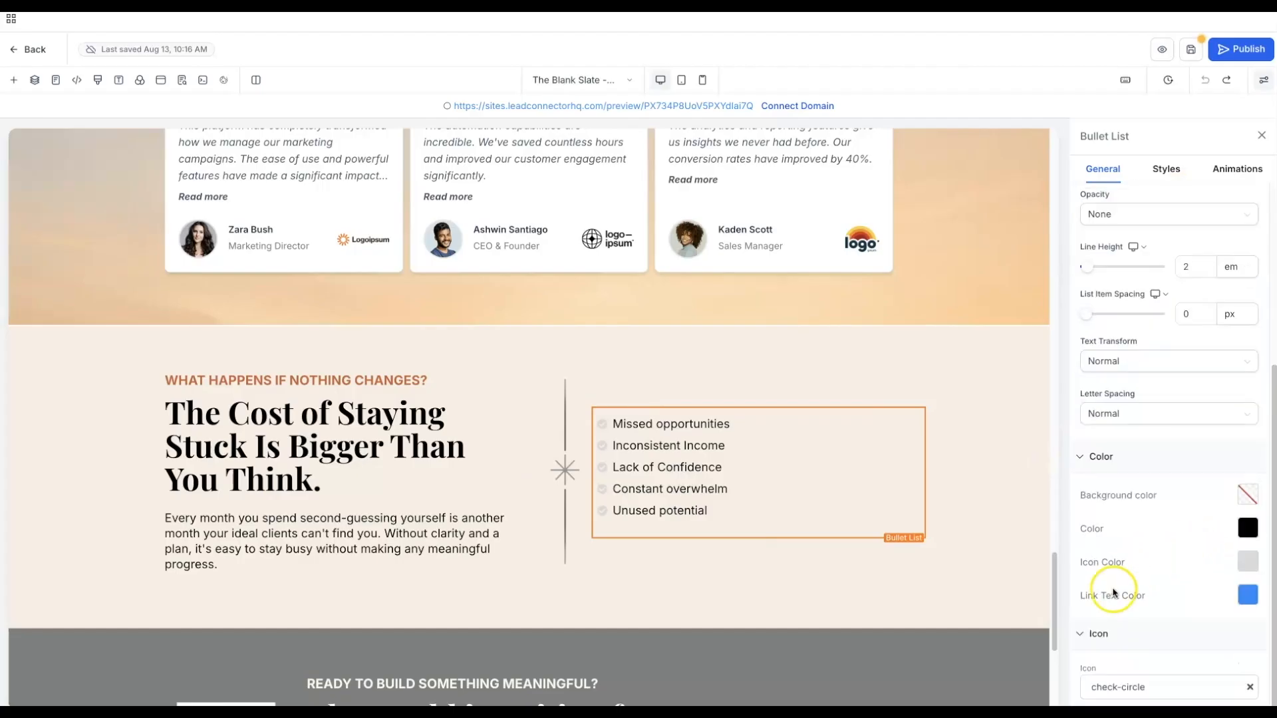
click(1243, 565)
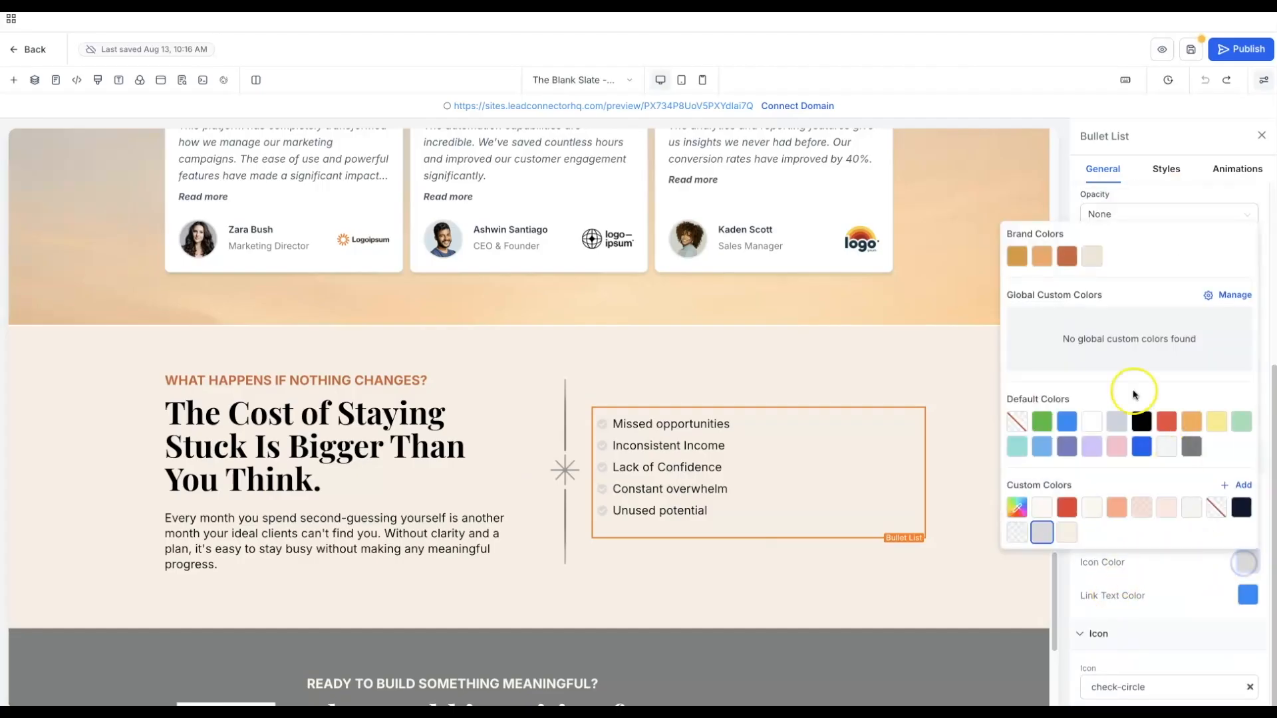
click(1067, 262)
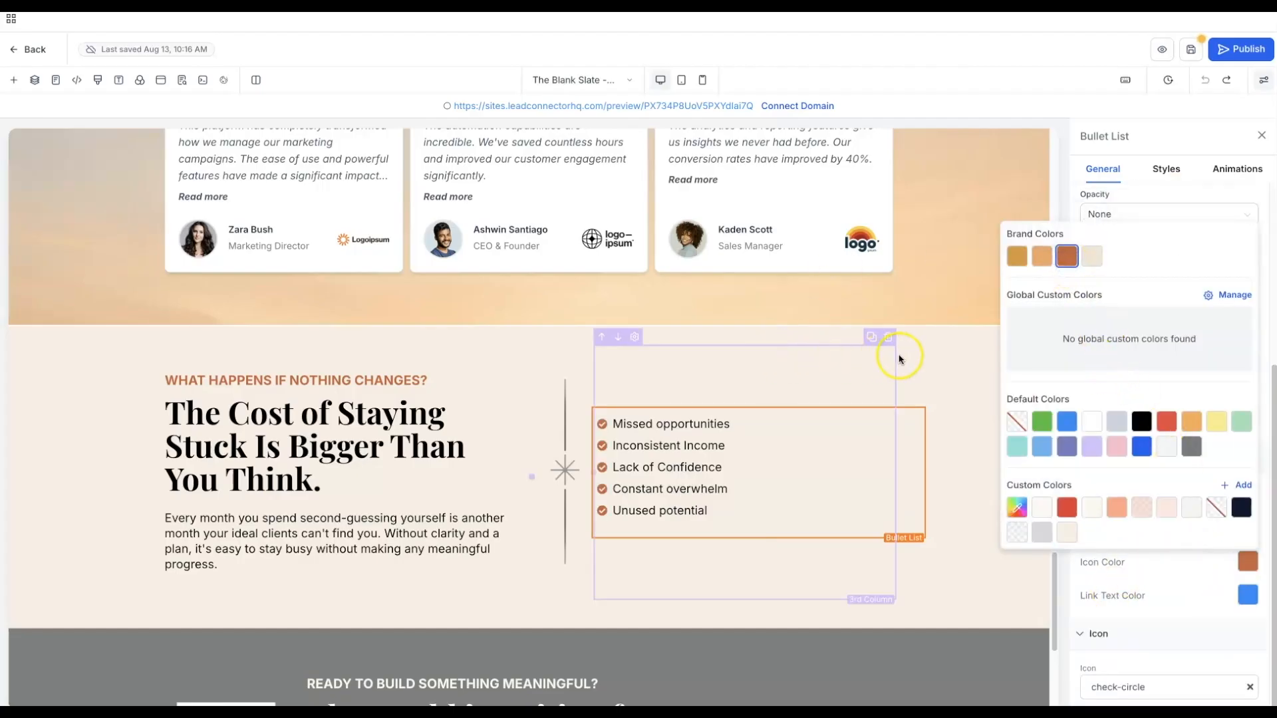
- Replace the star divider with the 9 (1).png gold diamond from Golden Hour Brand Elements
click(557, 452)
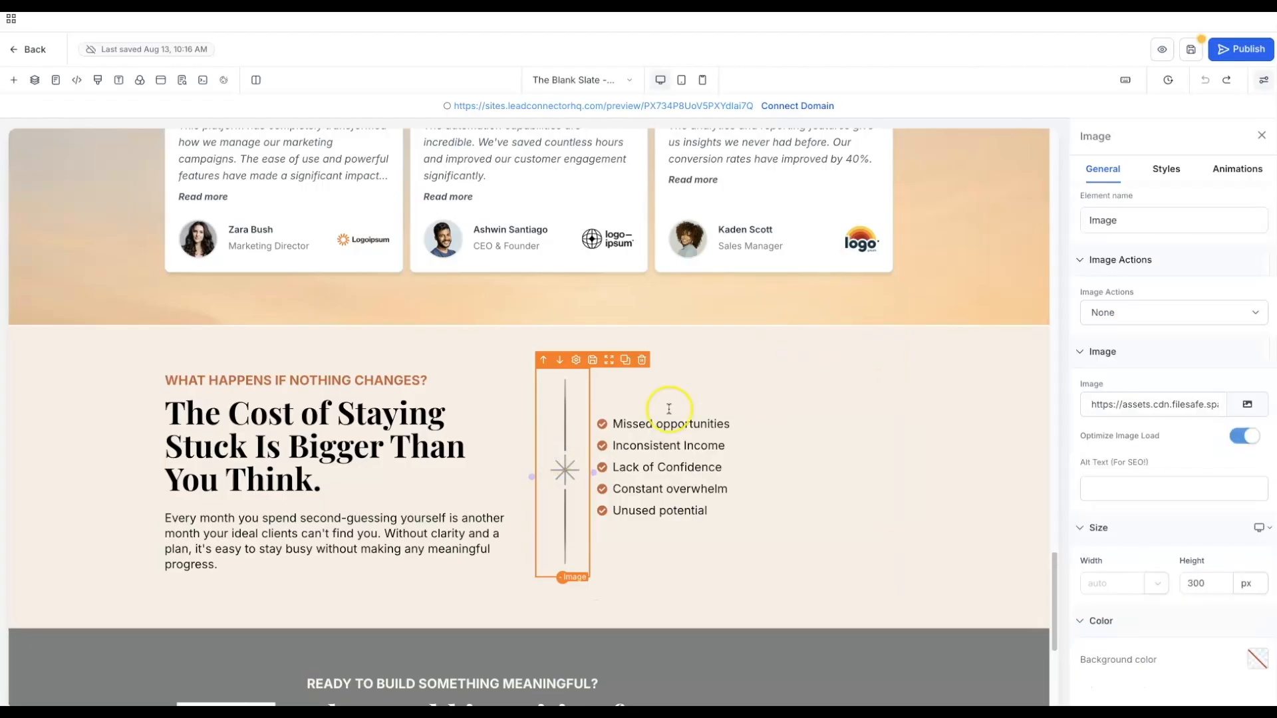
click(1246, 405)
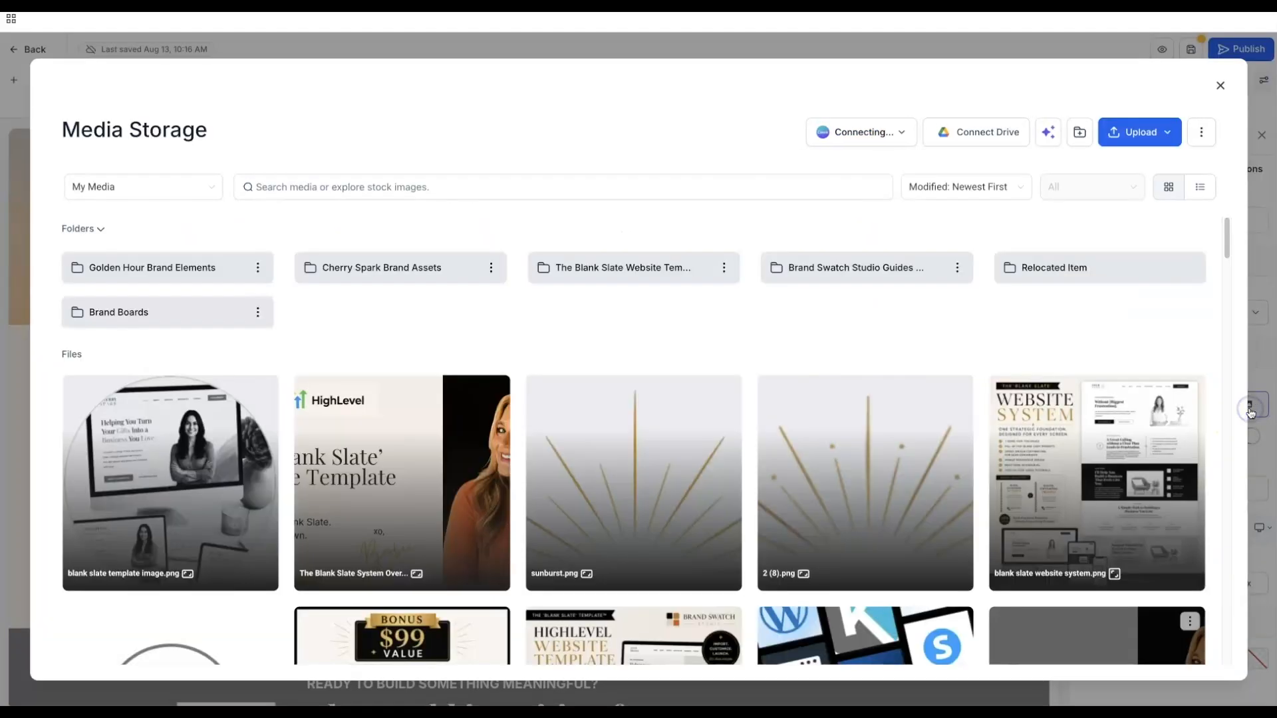
click(199, 269)
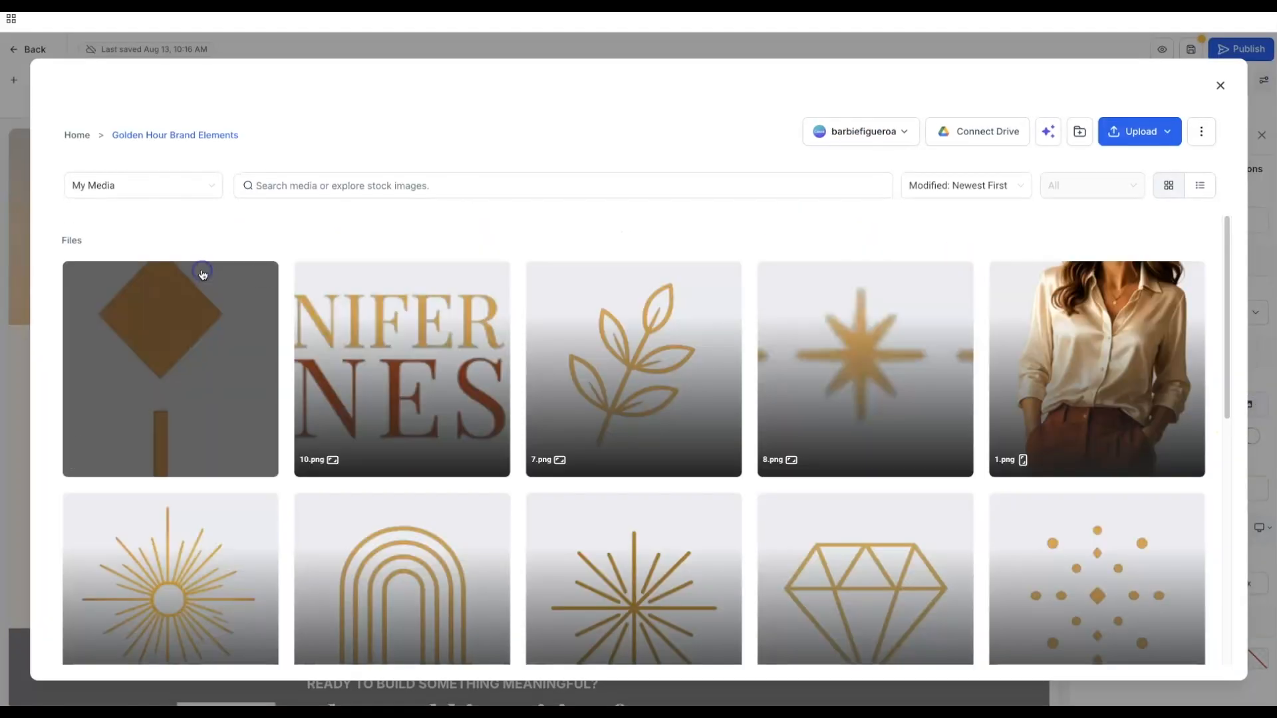
click(168, 349)
click(1184, 660)
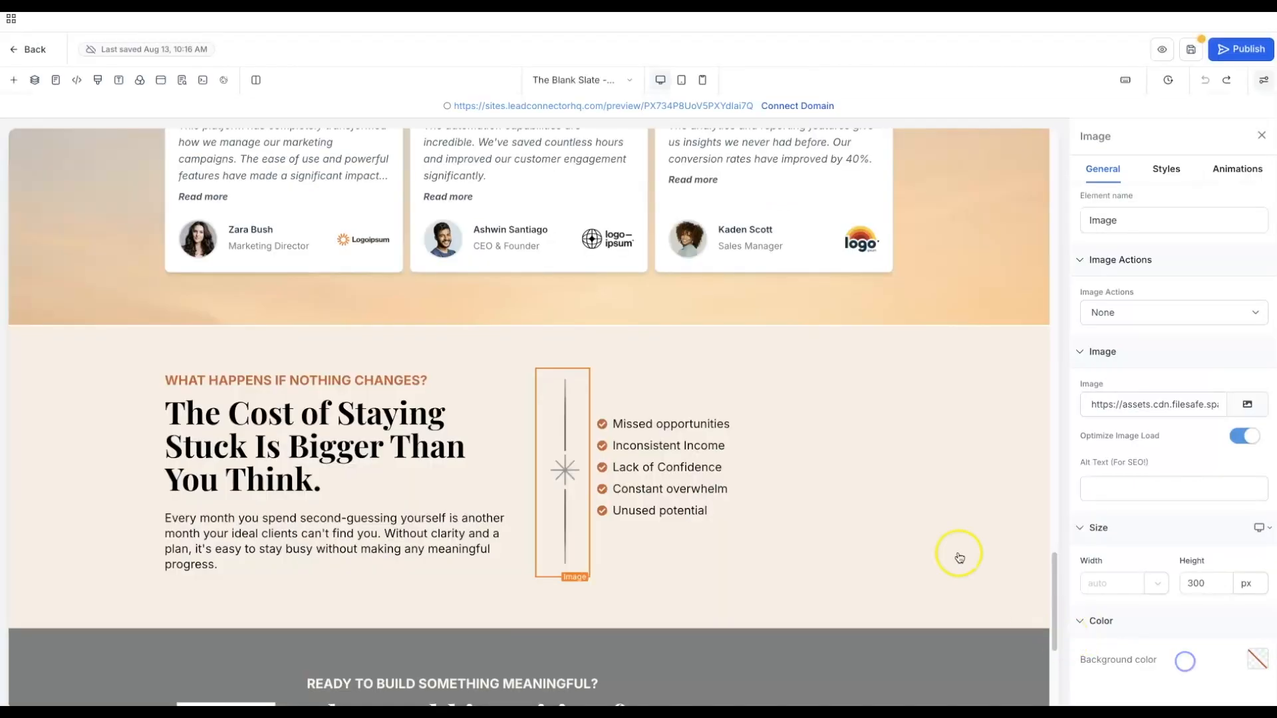
click(793, 594)
- Set the beige section's top margin to 0 px so it sits flush under the testimonials
scroll(794, 597, down, 1)
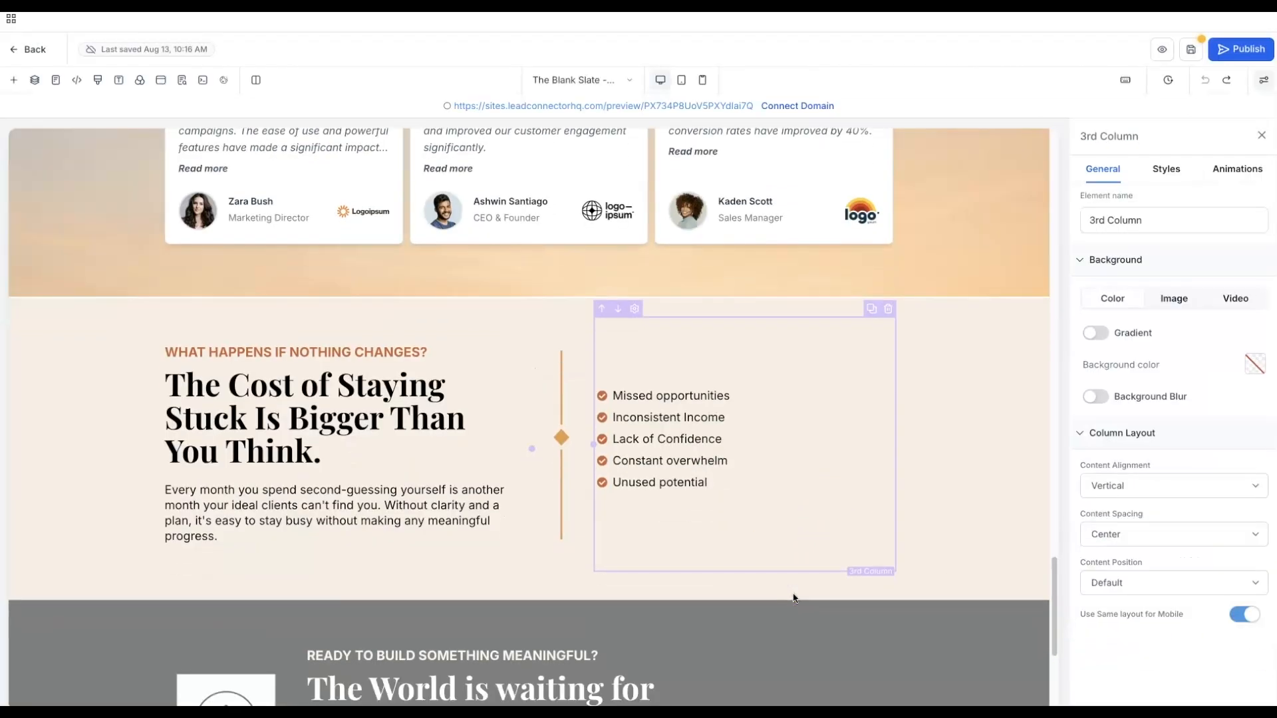
click(1002, 274)
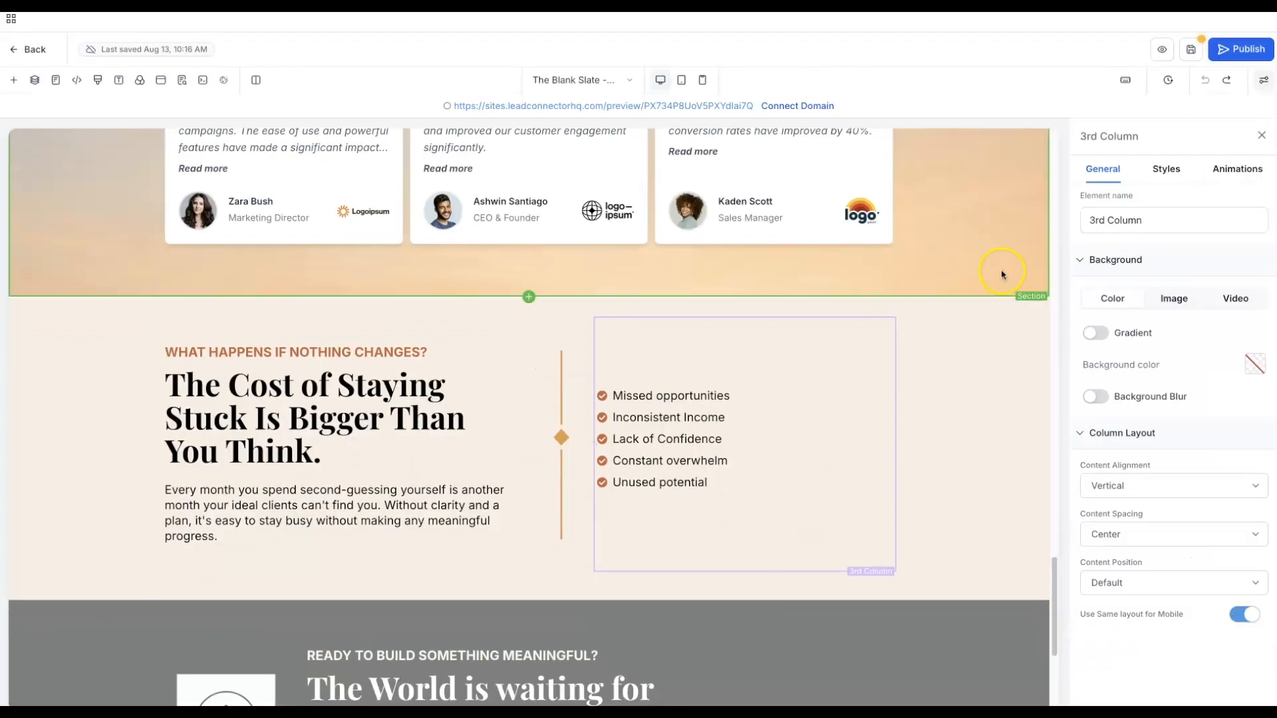
click(993, 314)
click(1168, 175)
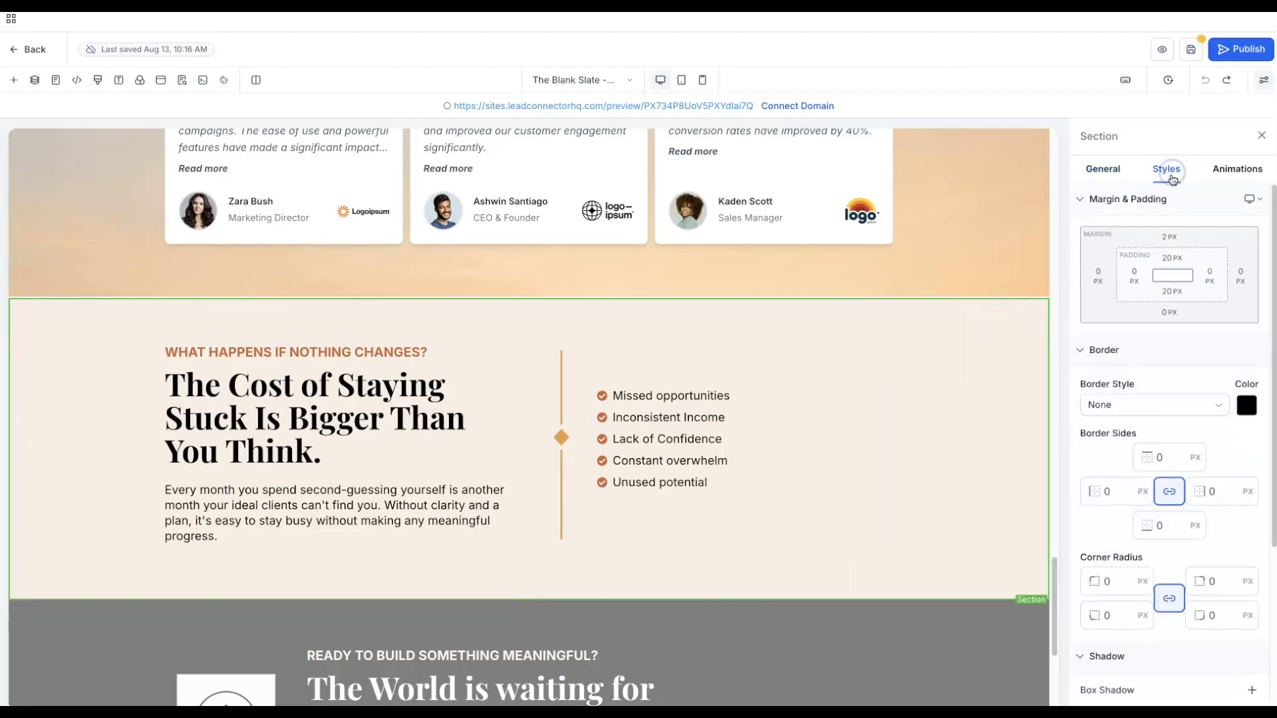
click(1170, 236)
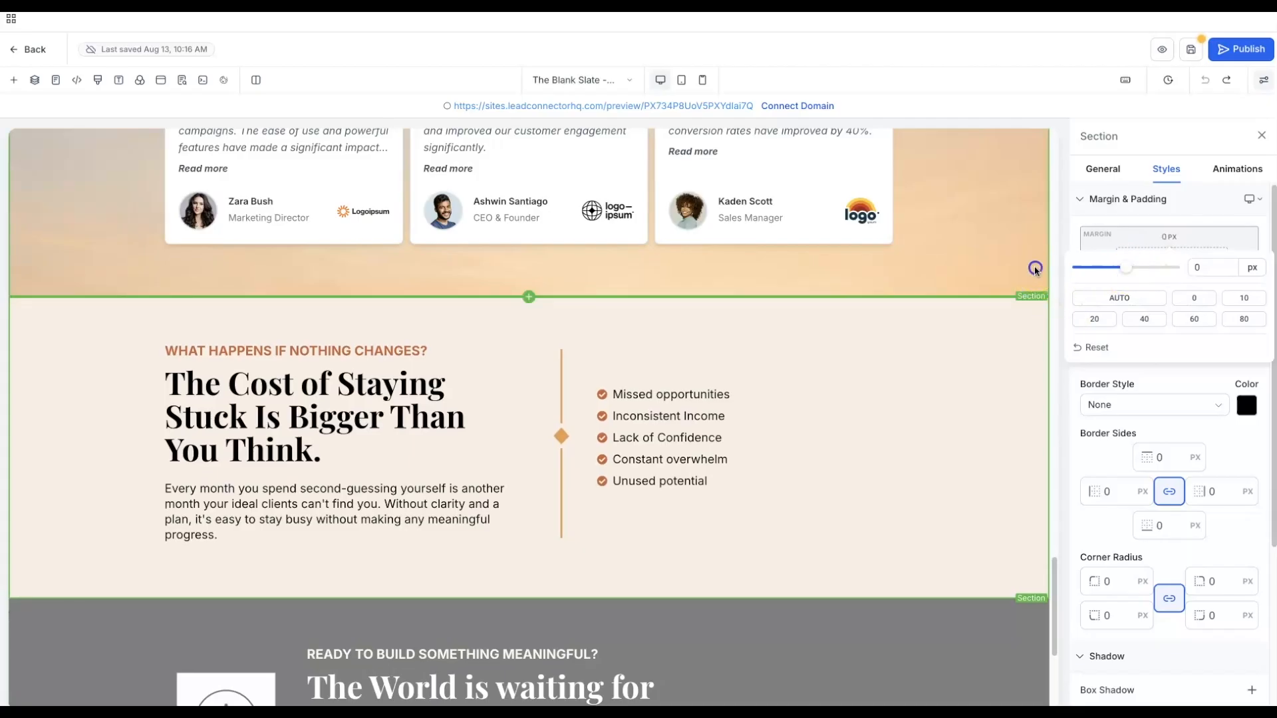
click(974, 334)
click(921, 413)
click(948, 418)
- Show the grey call-to-action section's General settings with its background colour
scroll(949, 421, down, 3)
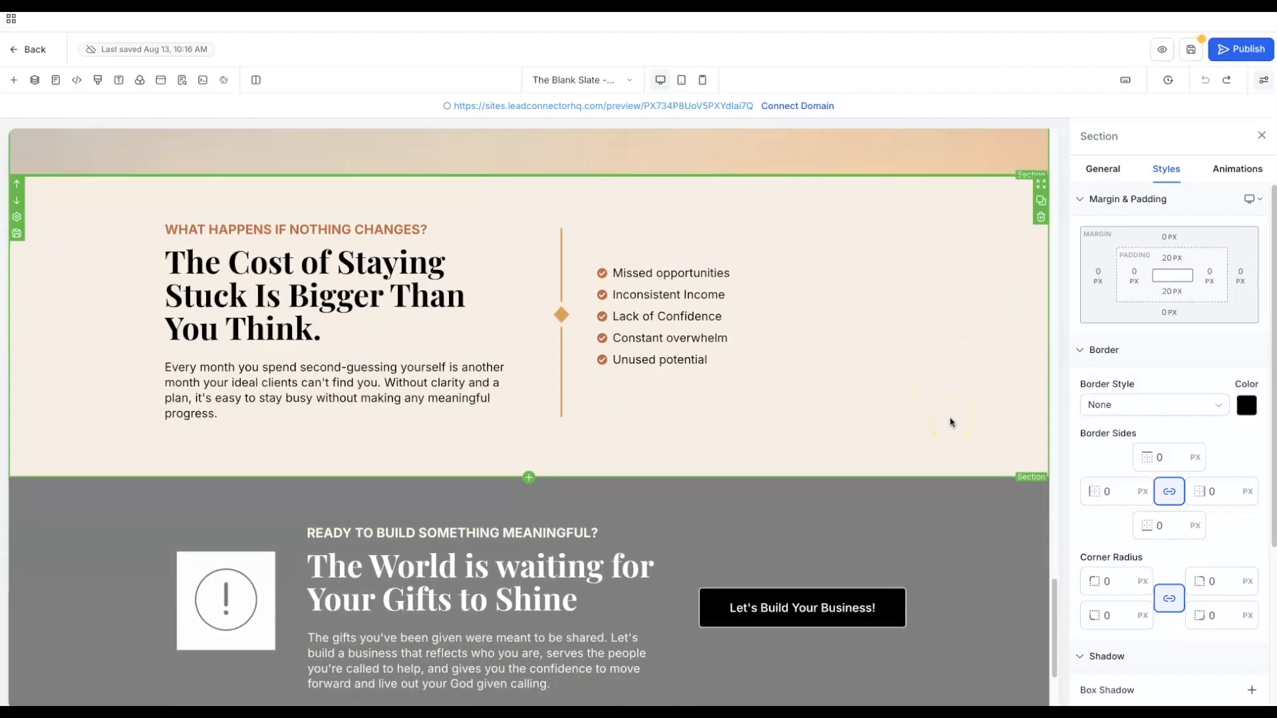
scroll(949, 421, down, 1)
scroll(949, 419, down, 4)
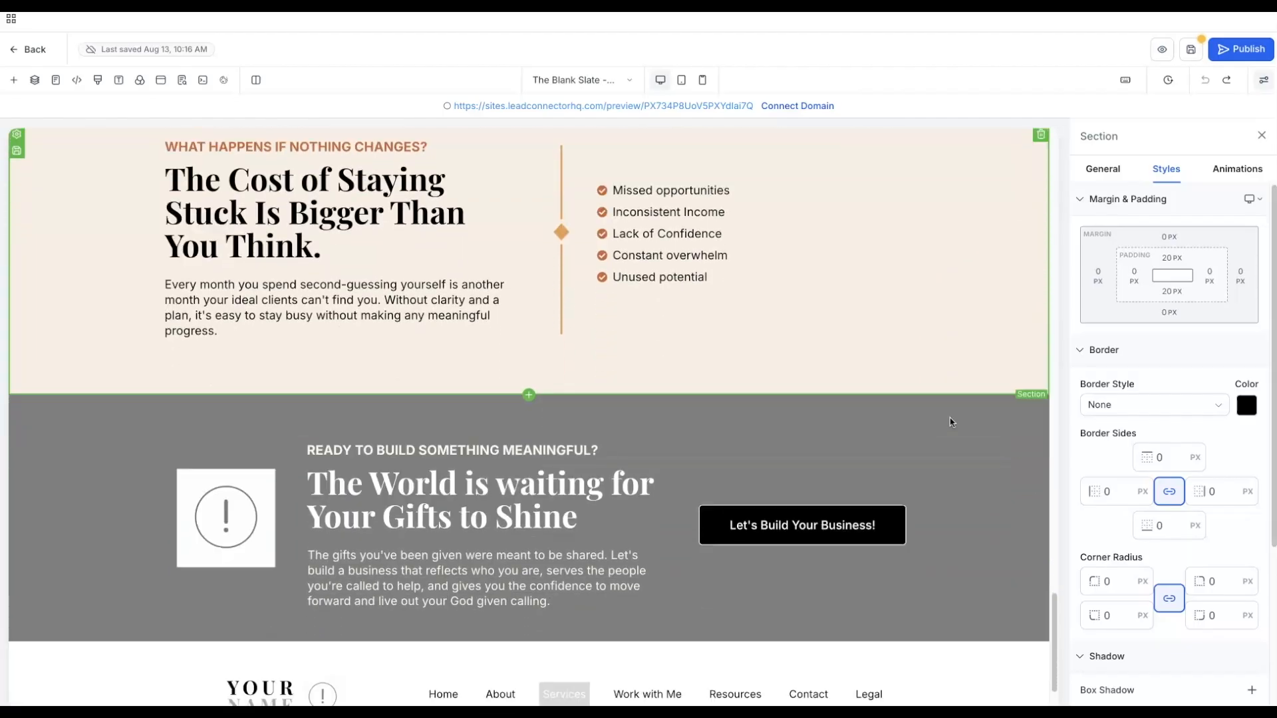
click(922, 333)
click(908, 348)
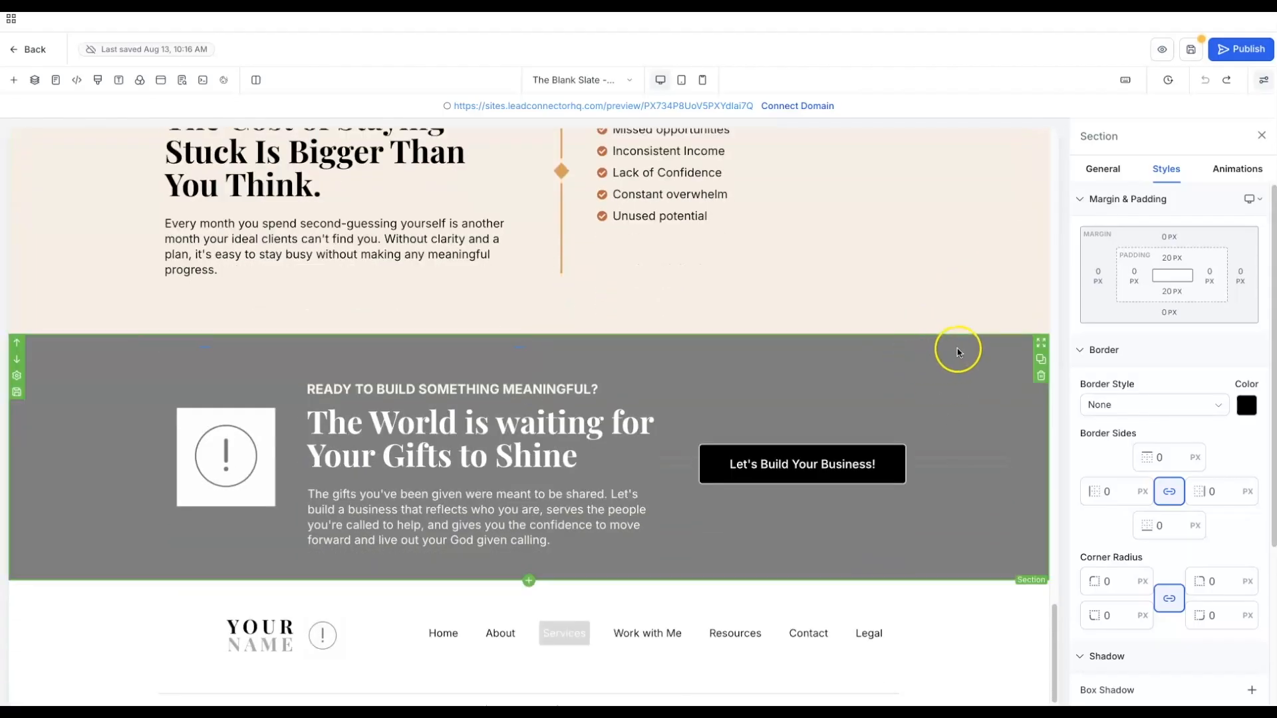
click(1236, 386)
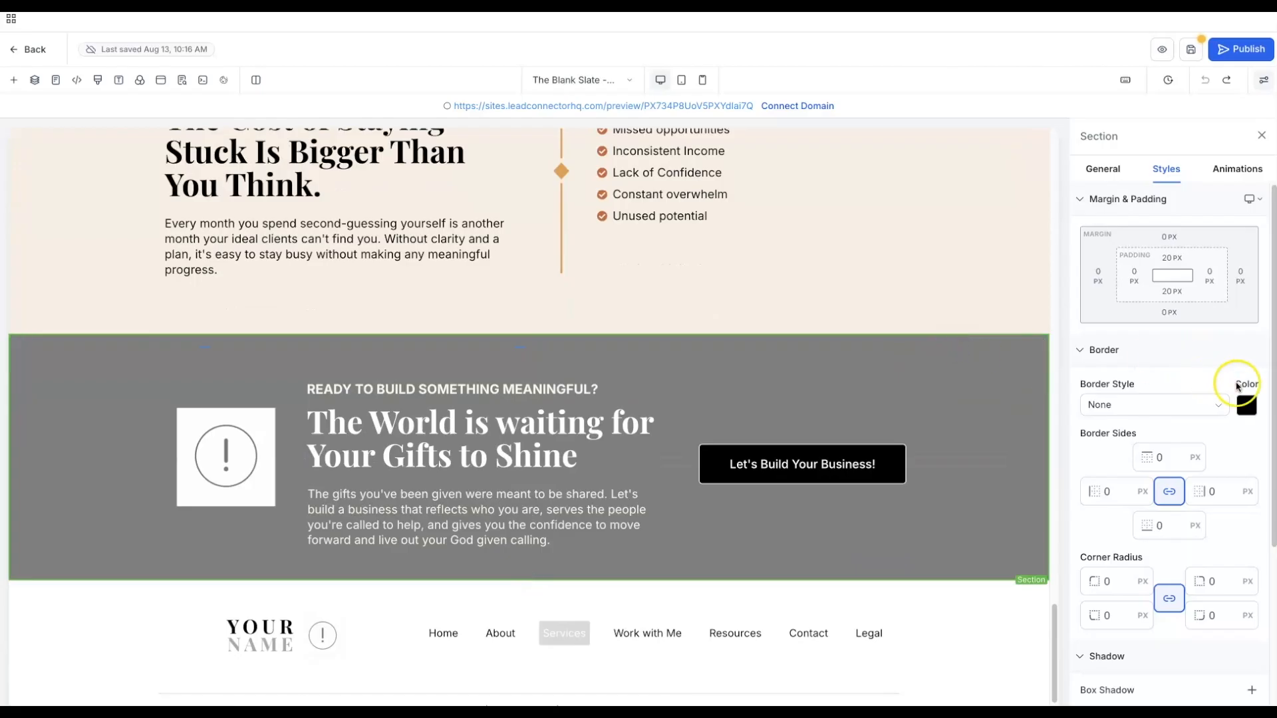
click(1105, 172)
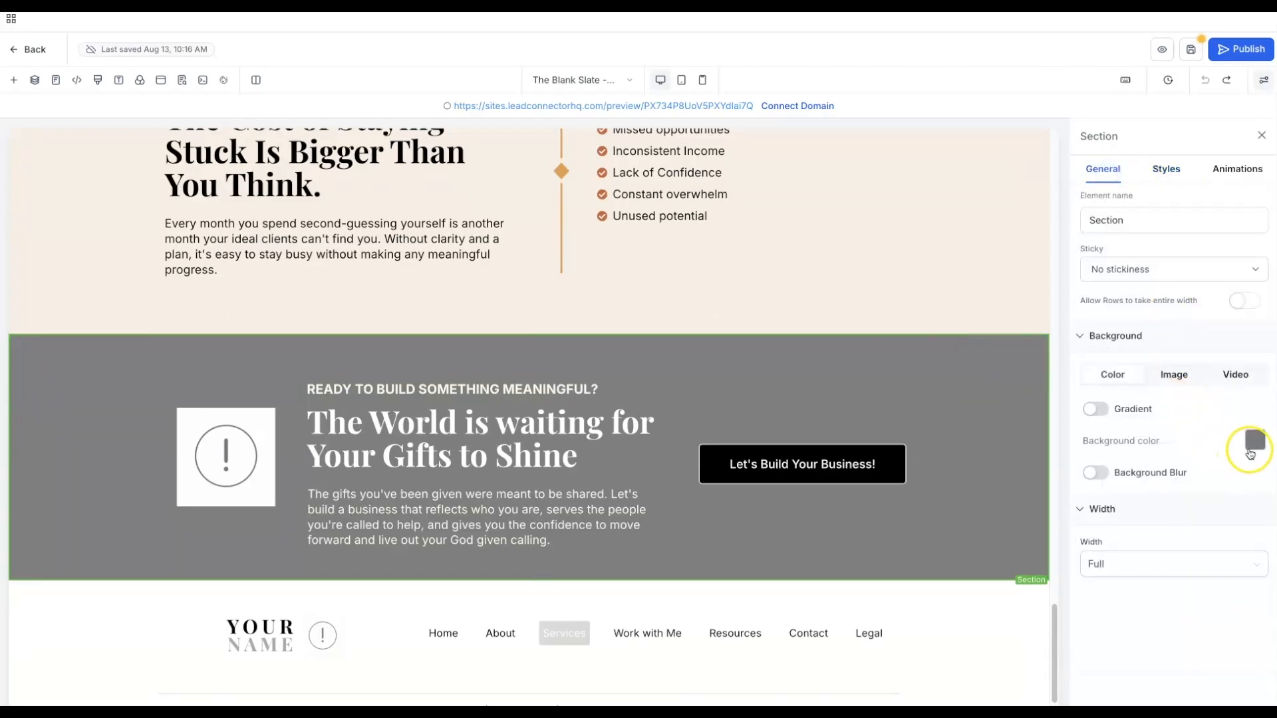
- Replace the grey call-to-action background with the Terracotta Leather image from Golden Hour Brand Elements
scroll(741, 306, up, 10)
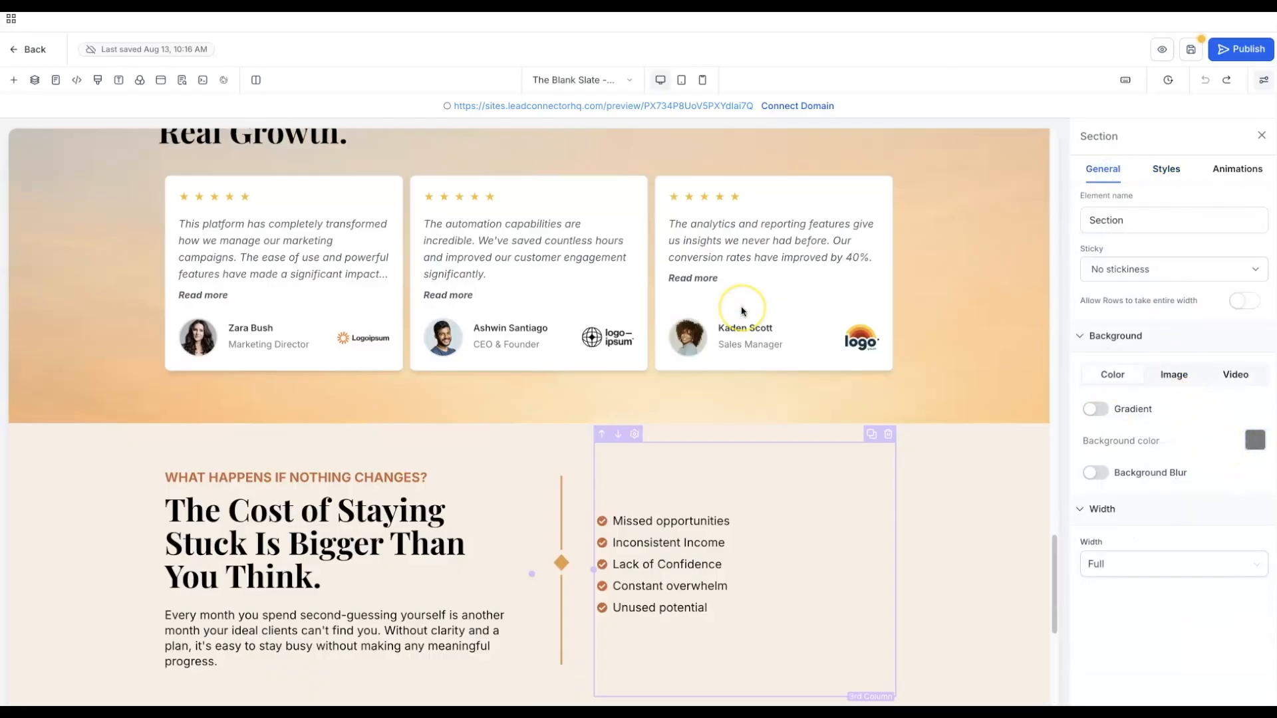
scroll(740, 306, down, 5)
scroll(742, 311, down, 5)
click(789, 312)
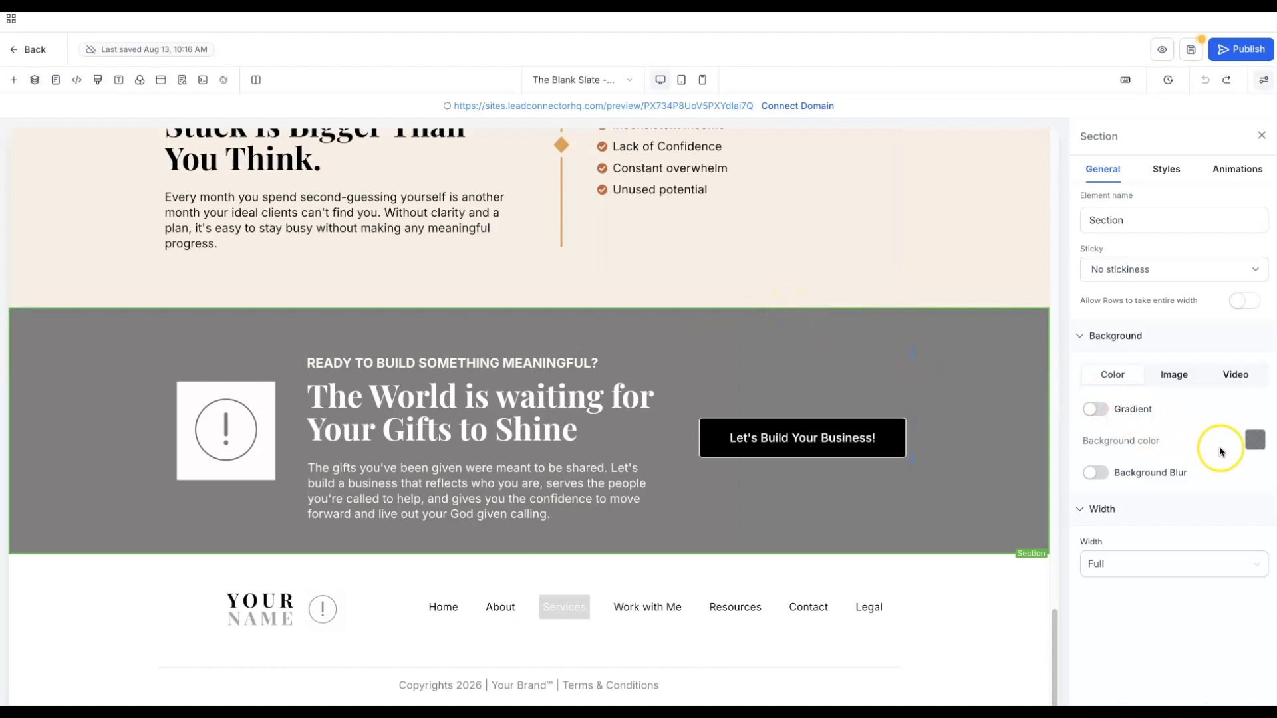
click(1180, 378)
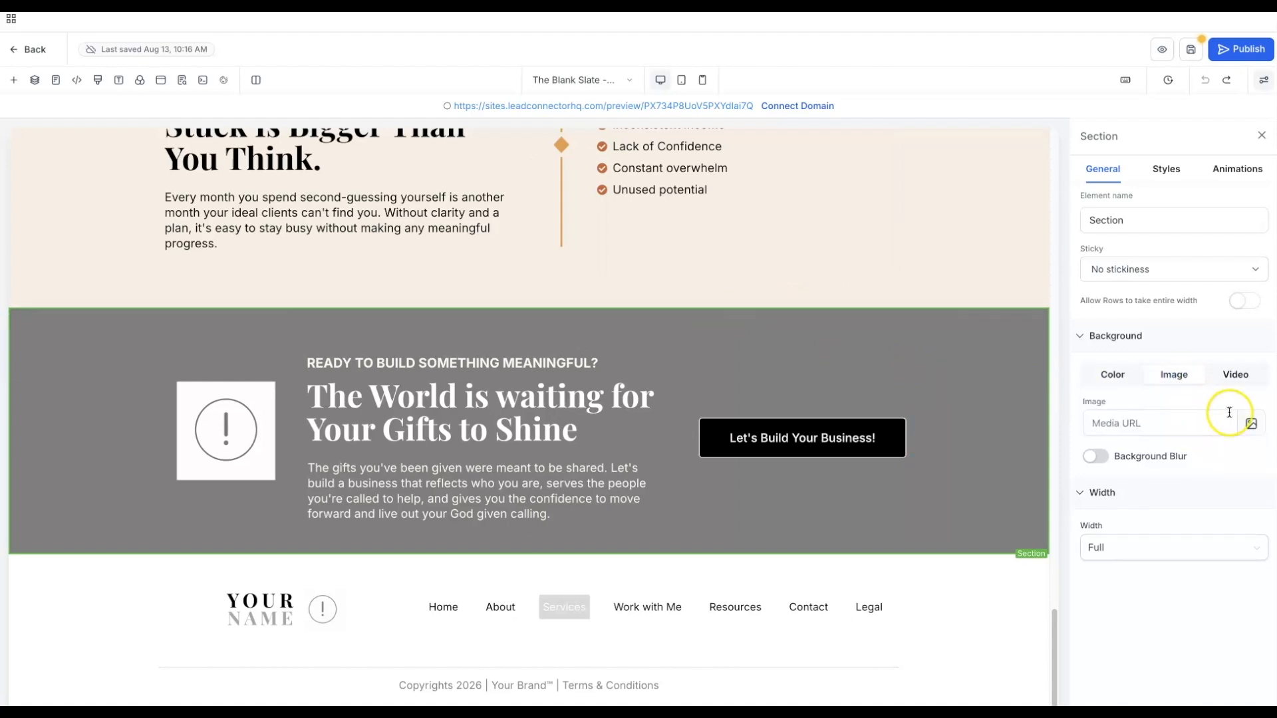
click(1253, 425)
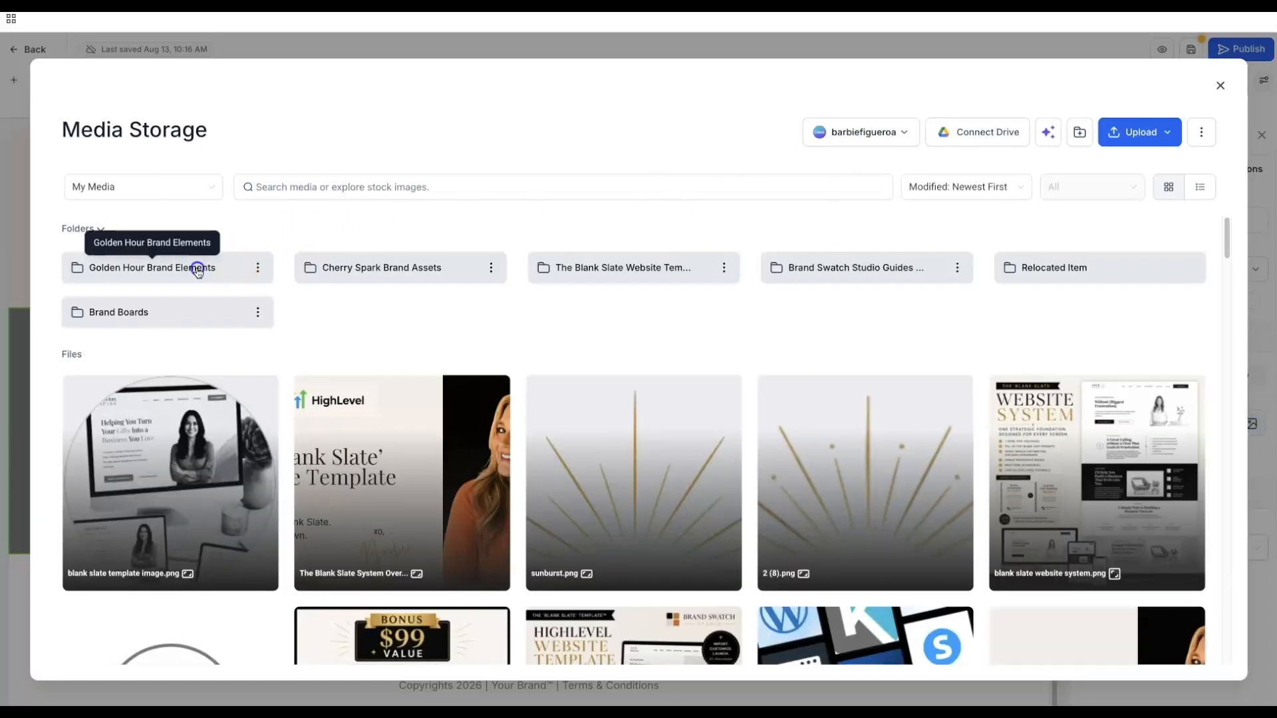
click(199, 267)
scroll(490, 399, down, 5)
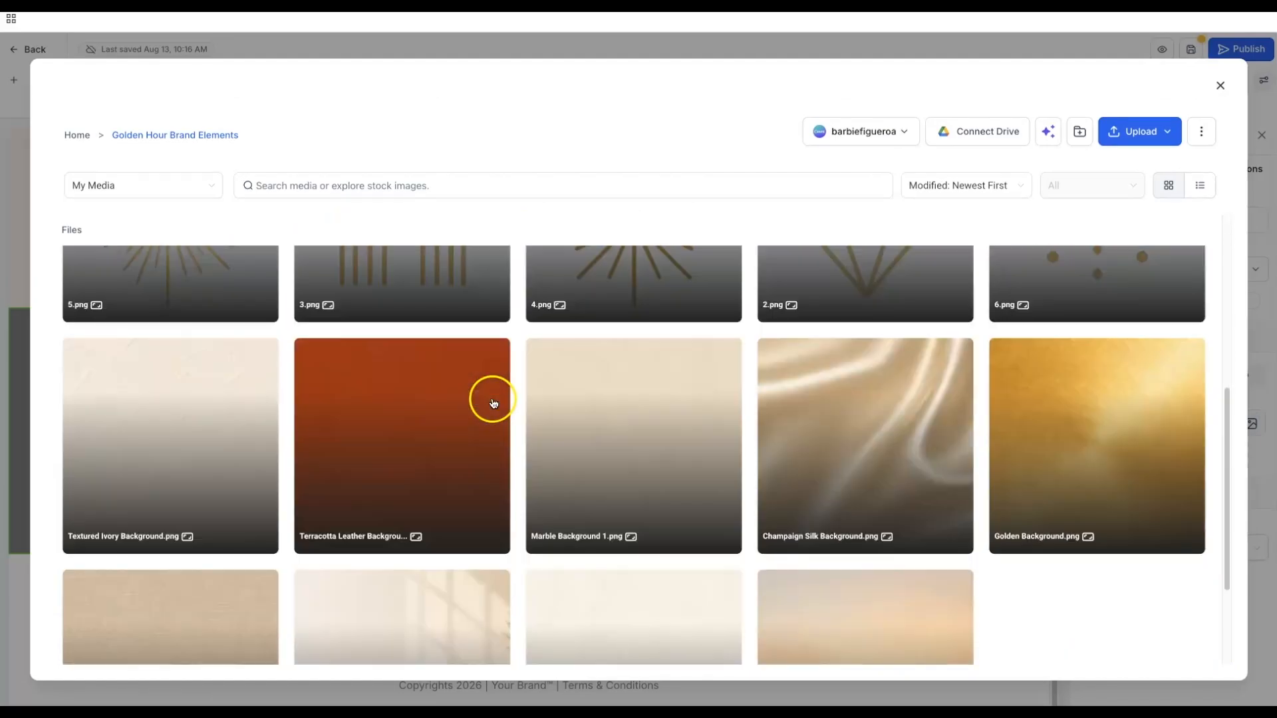
click(392, 420)
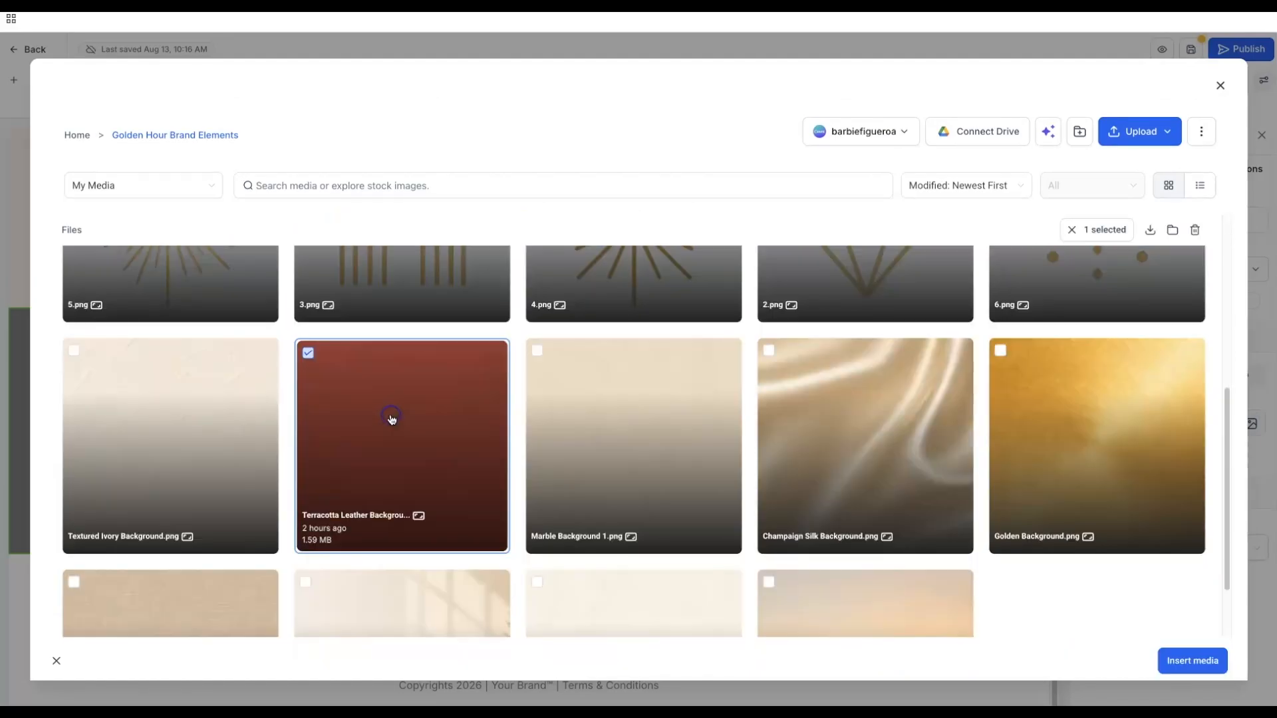
click(1190, 661)
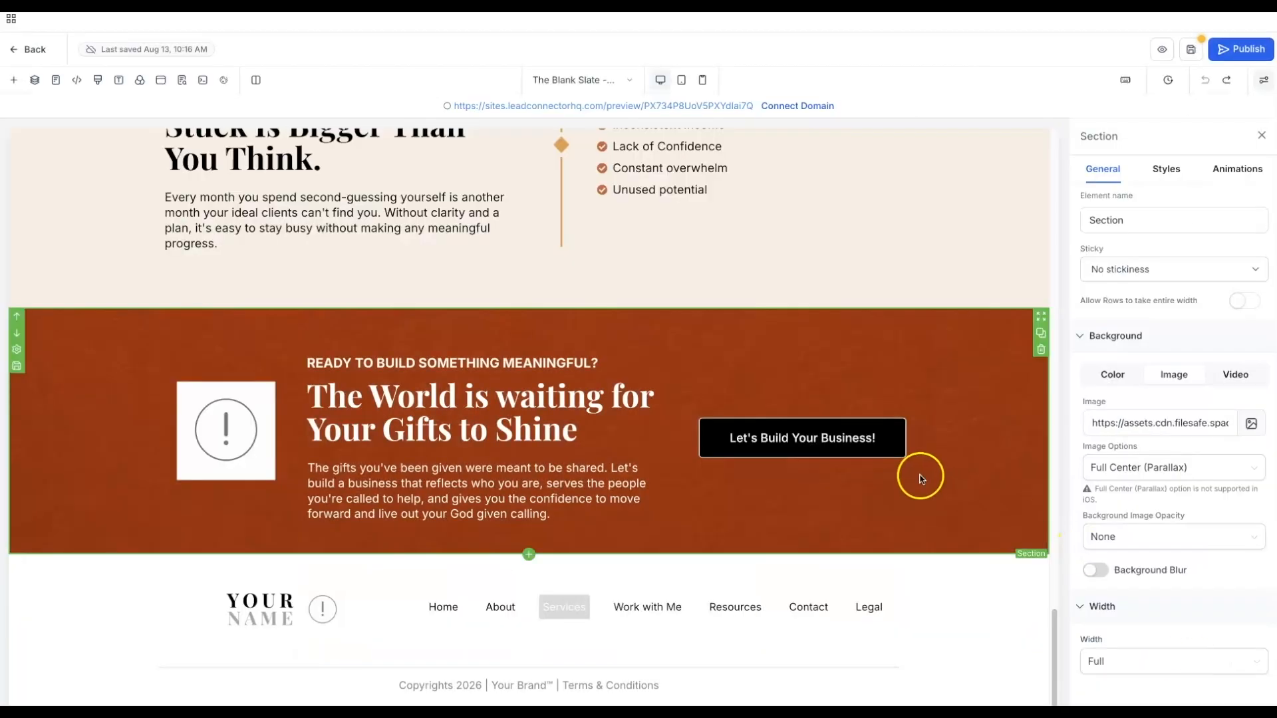
click(225, 436)
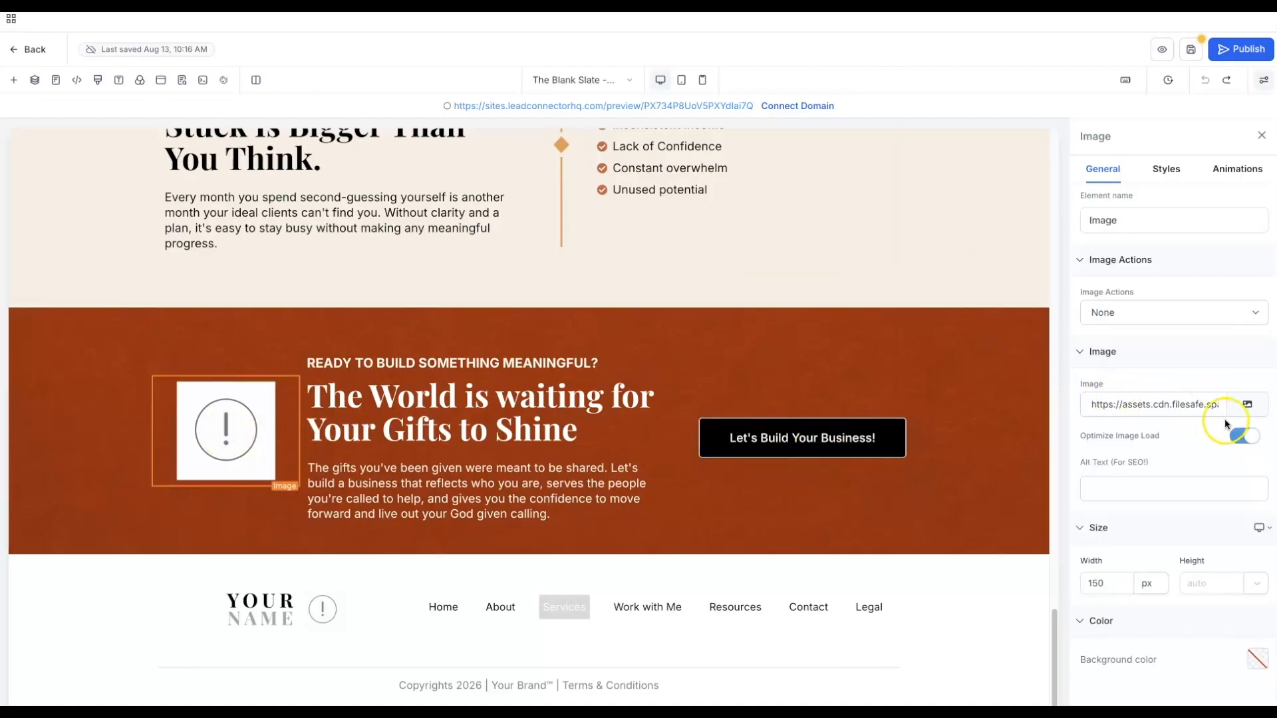
- Replace the exclamation icon with the gold sunburst image 5.png from Golden Hour Brand Elements
click(1246, 407)
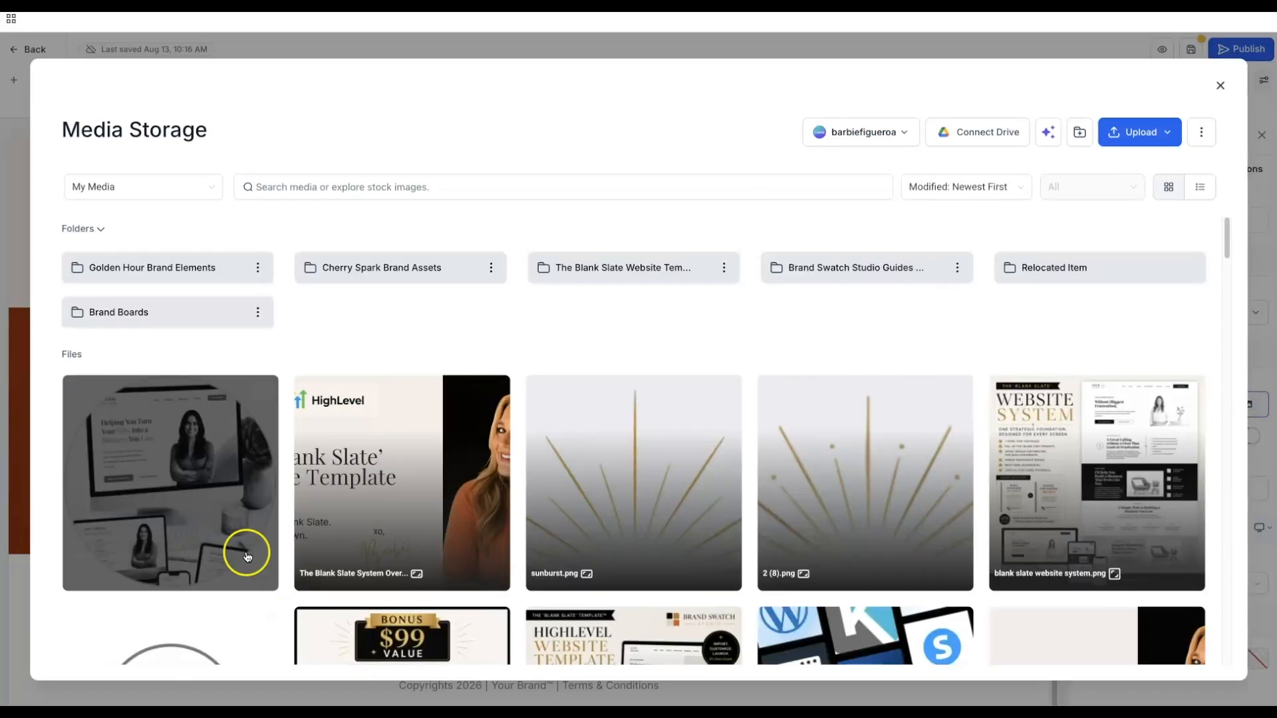
click(137, 561)
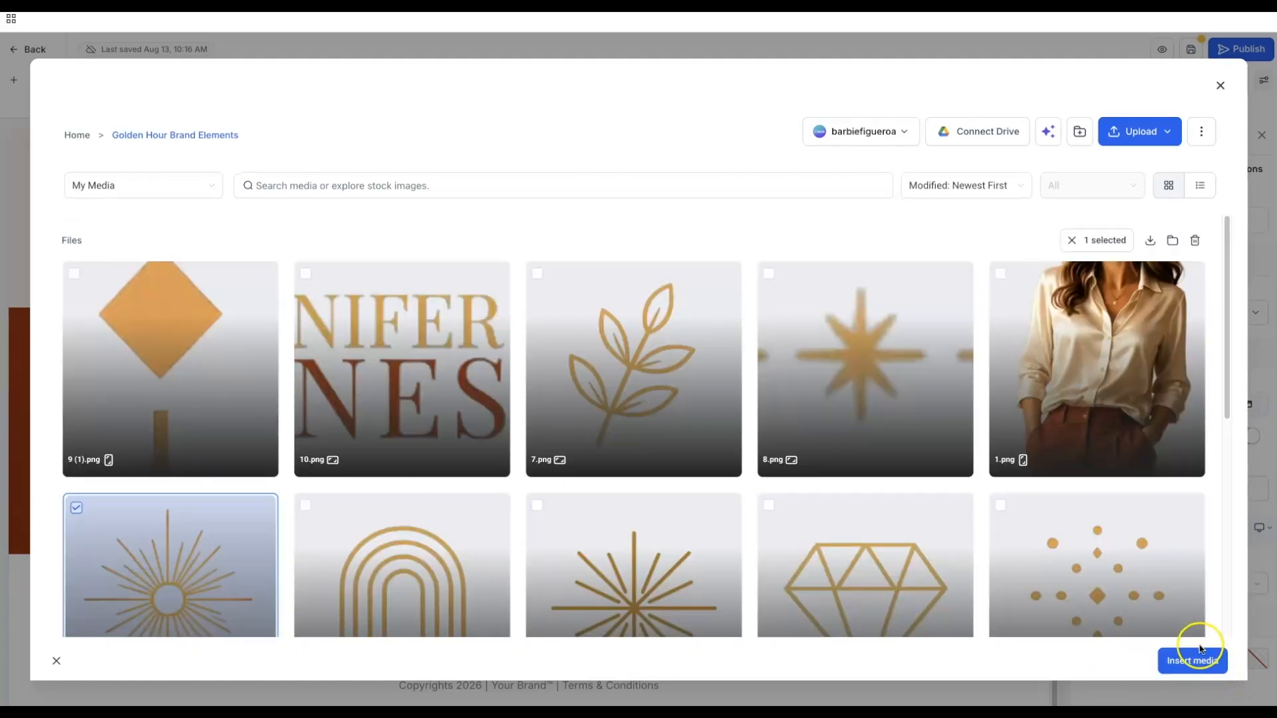
scroll(729, 479, down, 2)
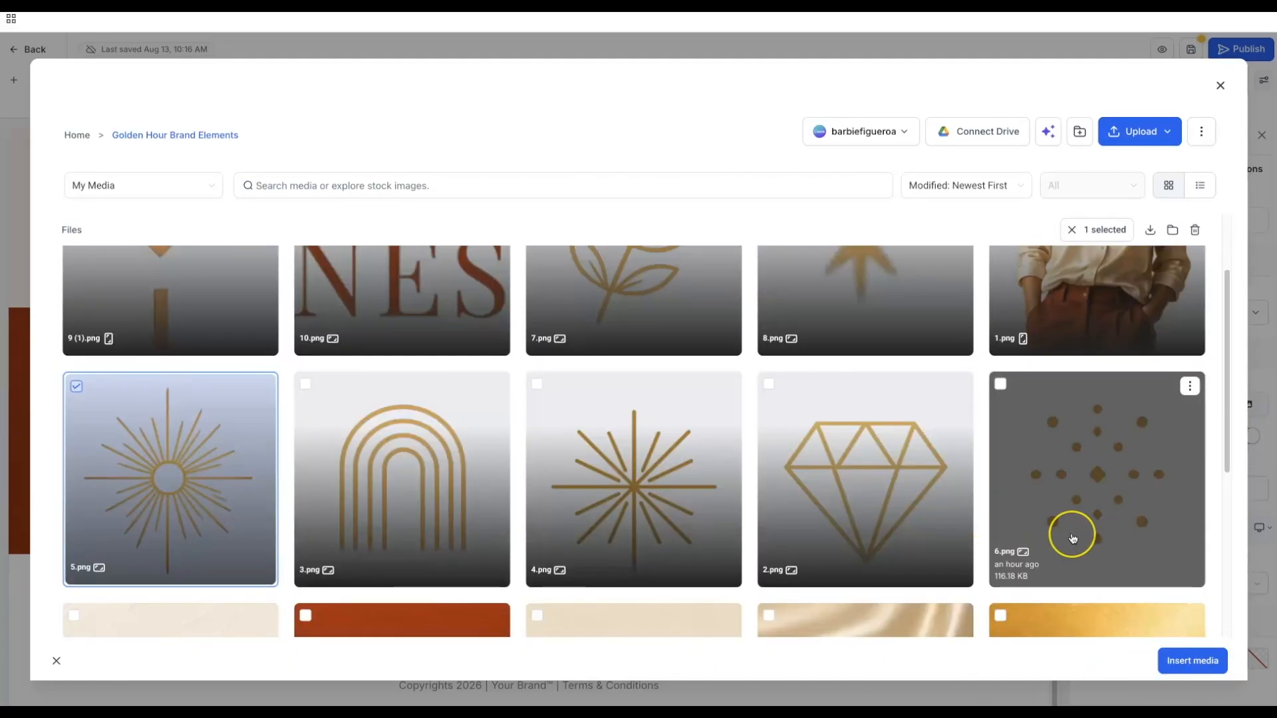
scroll(1071, 538, down, 1)
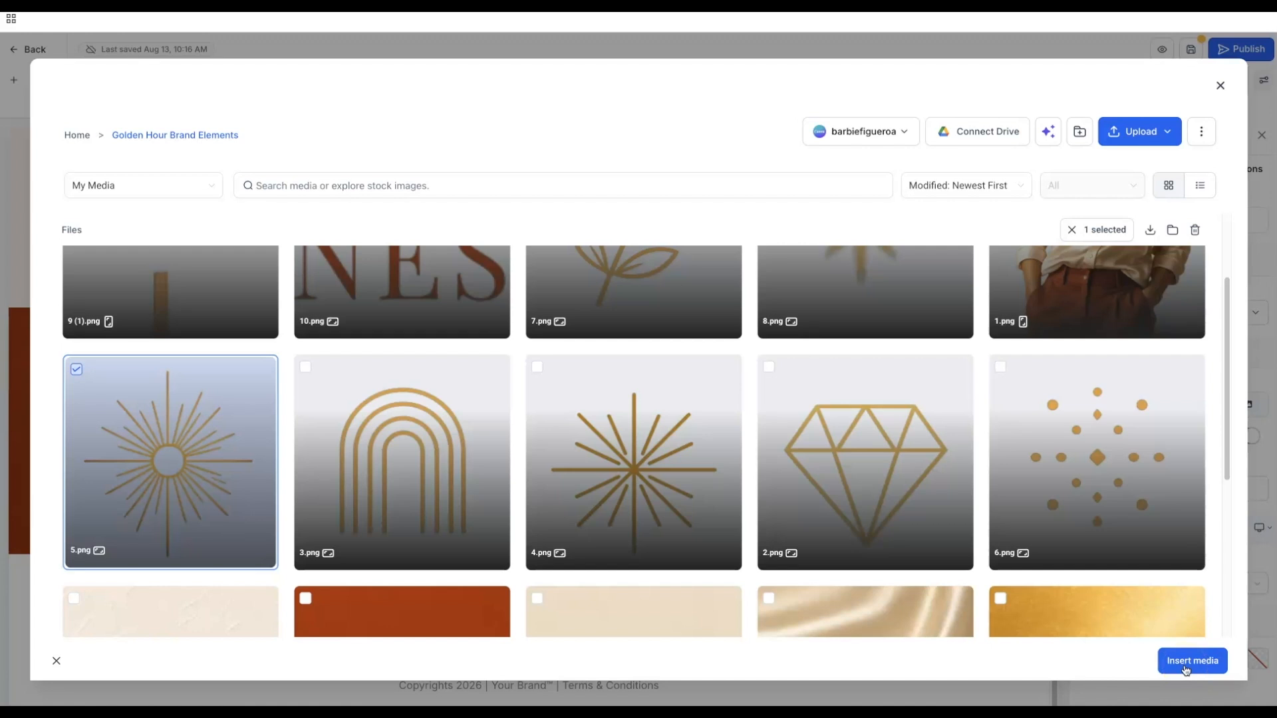
click(1187, 660)
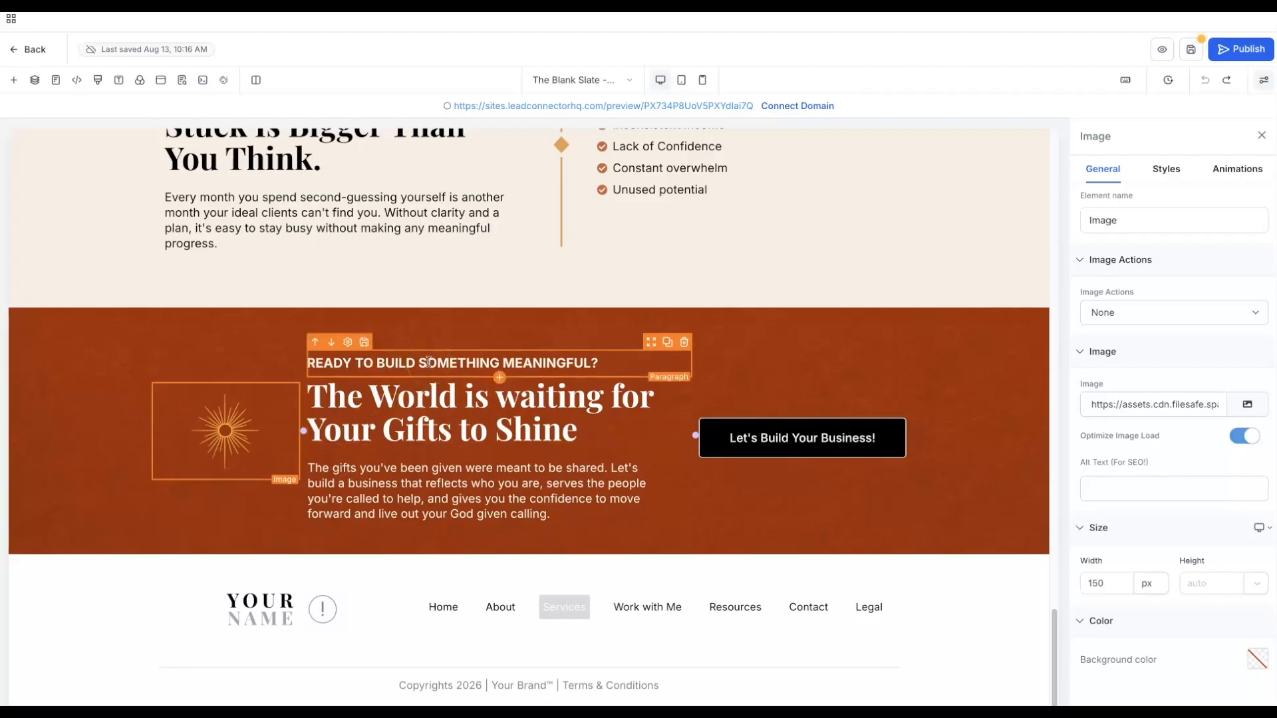
- Give the Let's Build Your Business! button a terracotta brand-colour background
click(748, 436)
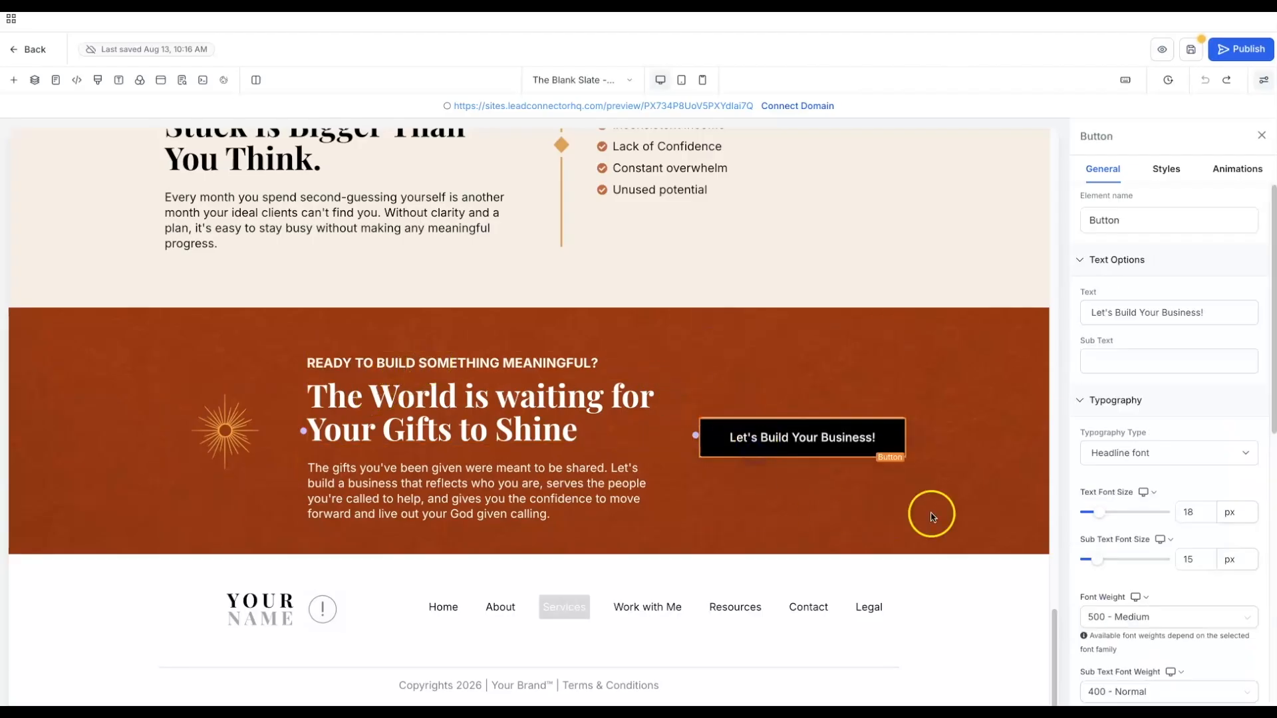
scroll(1167, 400, down, 6)
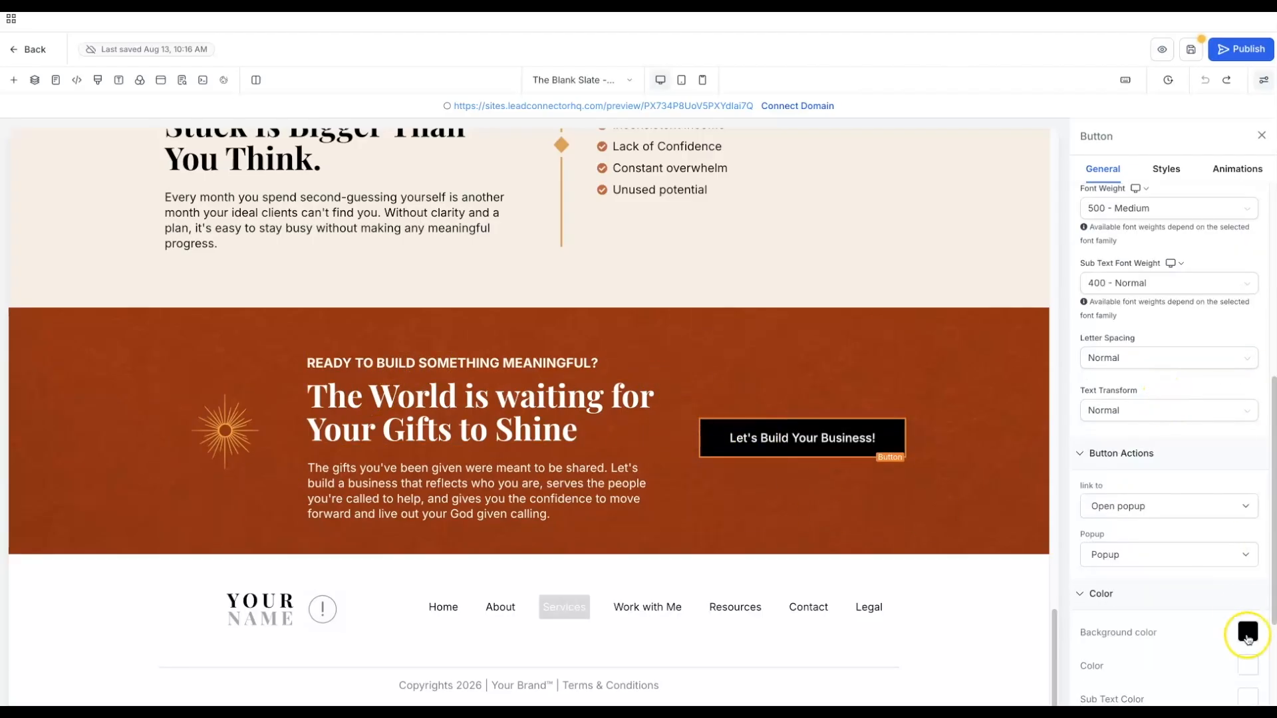
click(1246, 631)
click(1066, 326)
click(949, 344)
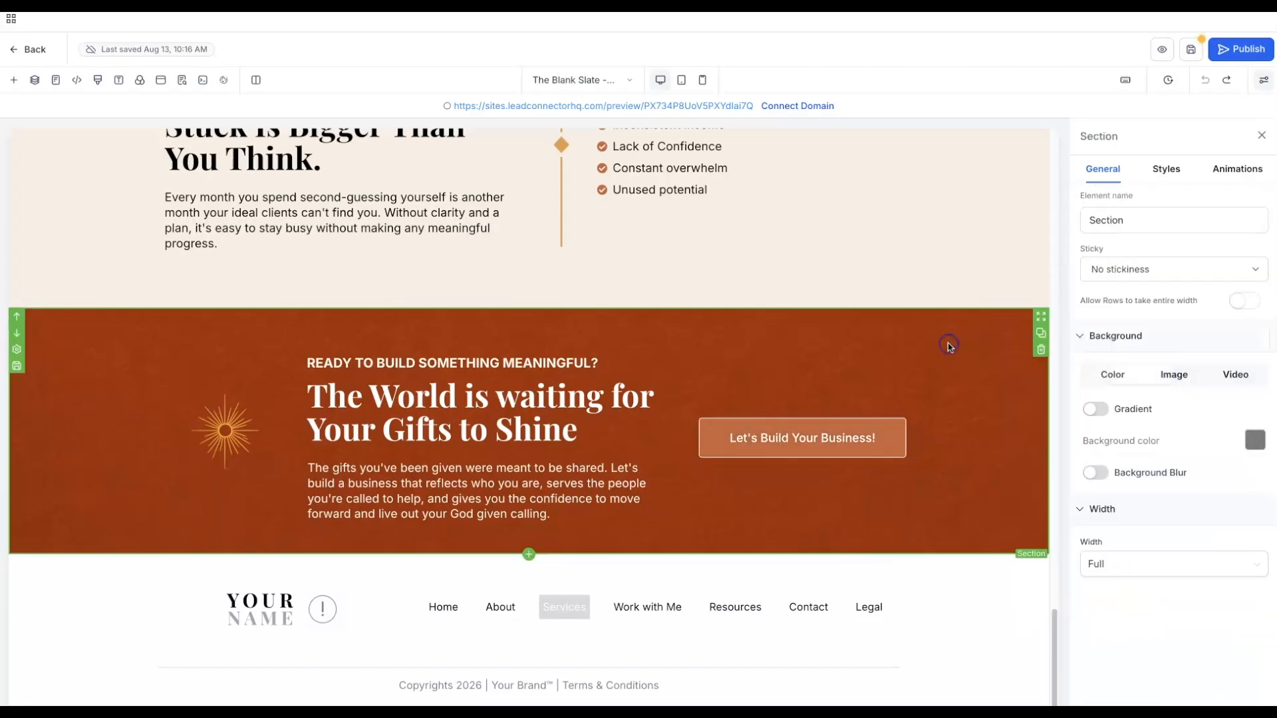
click(955, 476)
click(907, 529)
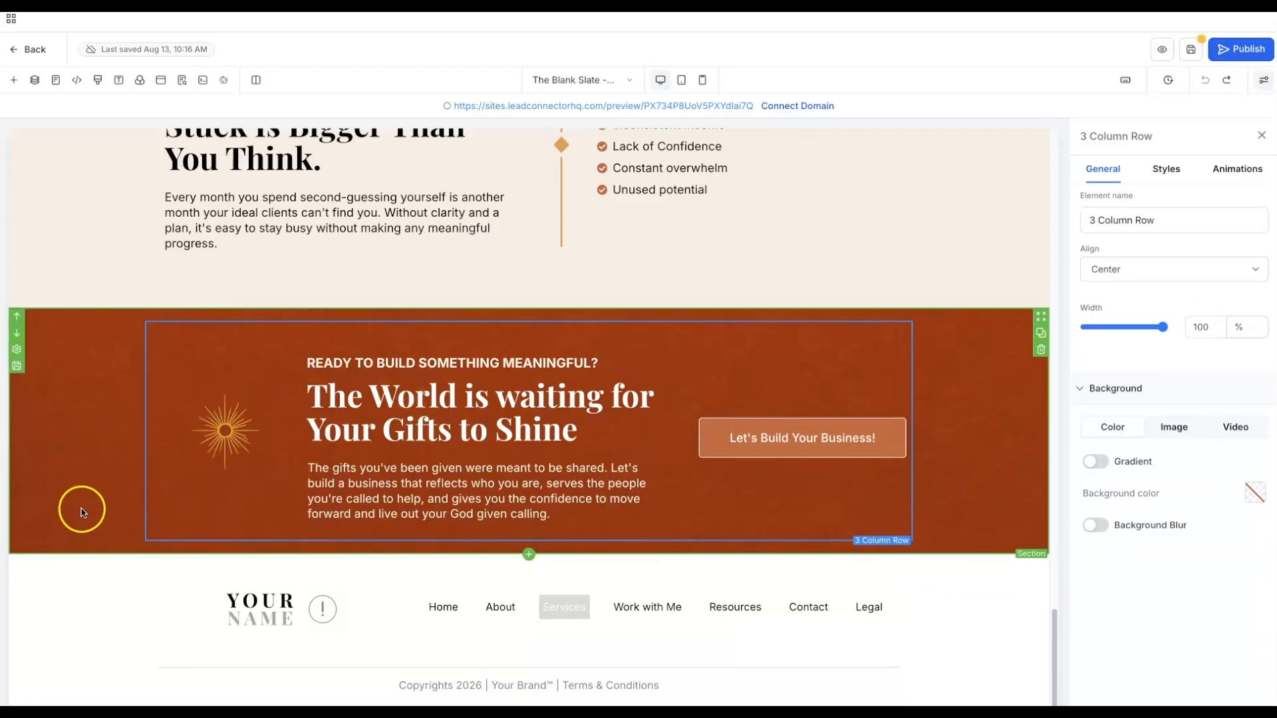
click(67, 603)
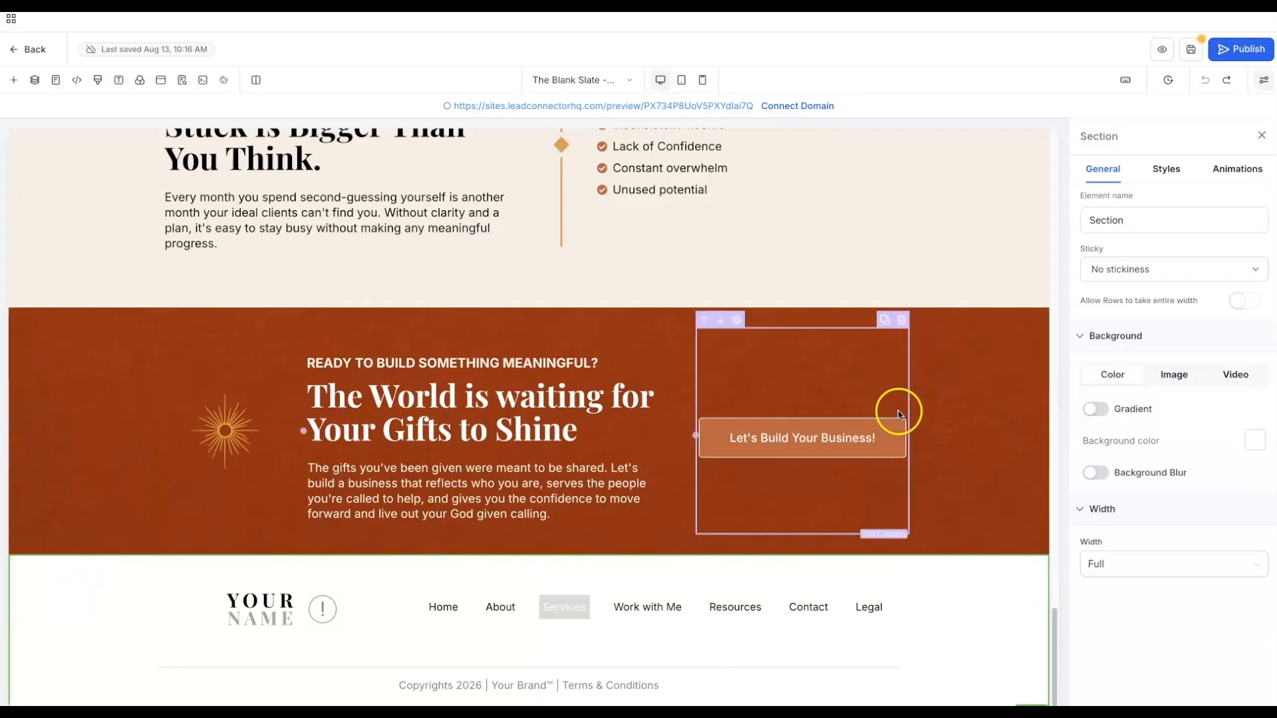
- Give the footer a cream background and swap its logo for 10.png from Golden Hour Brand Elements
click(1251, 442)
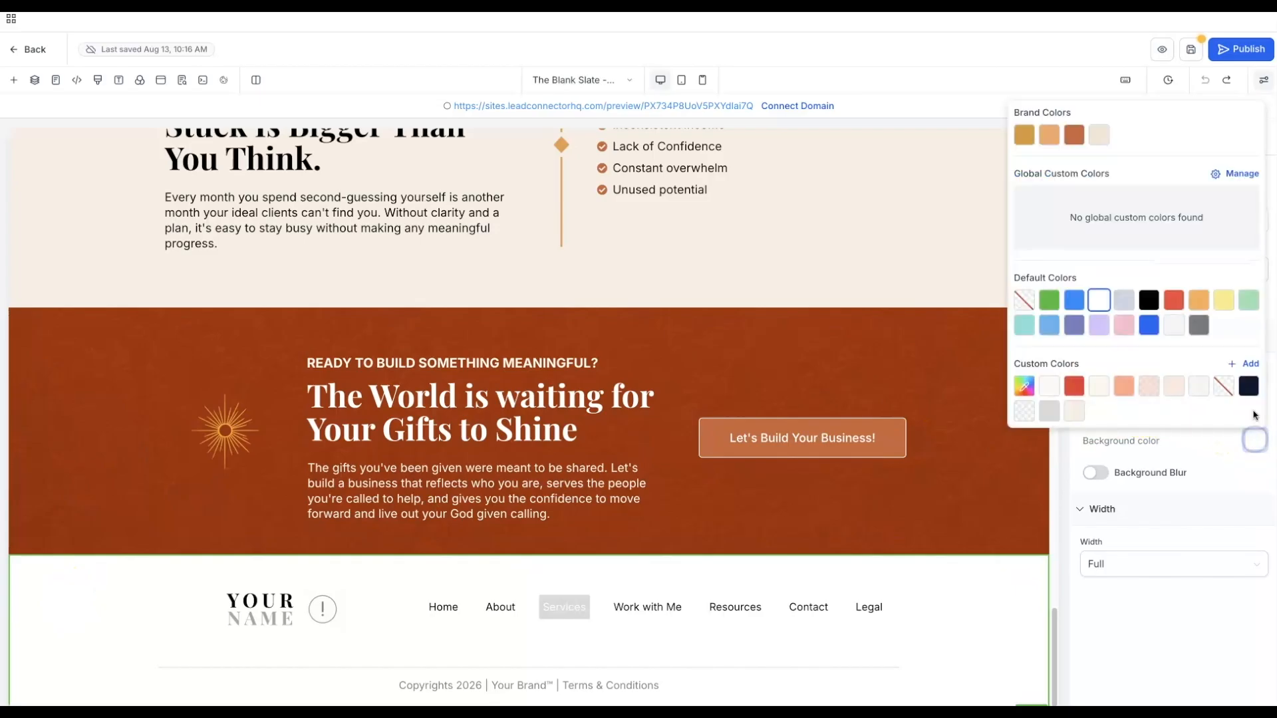
click(1075, 411)
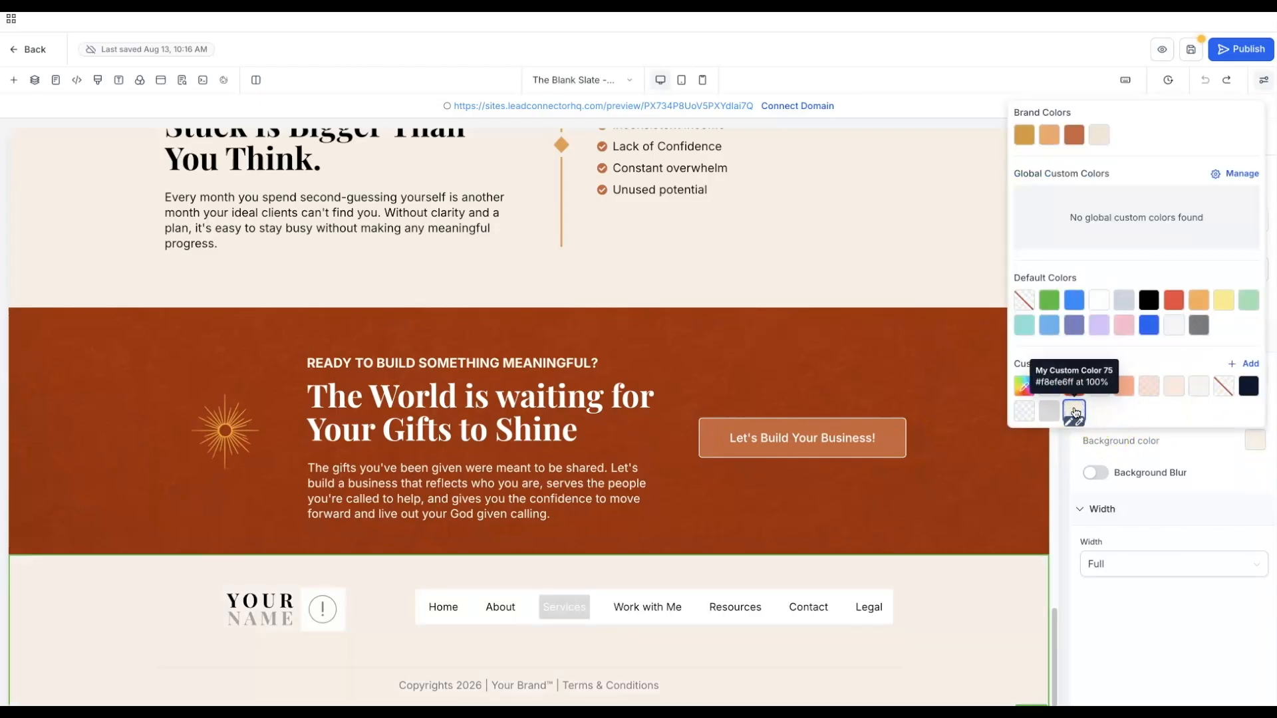
click(278, 596)
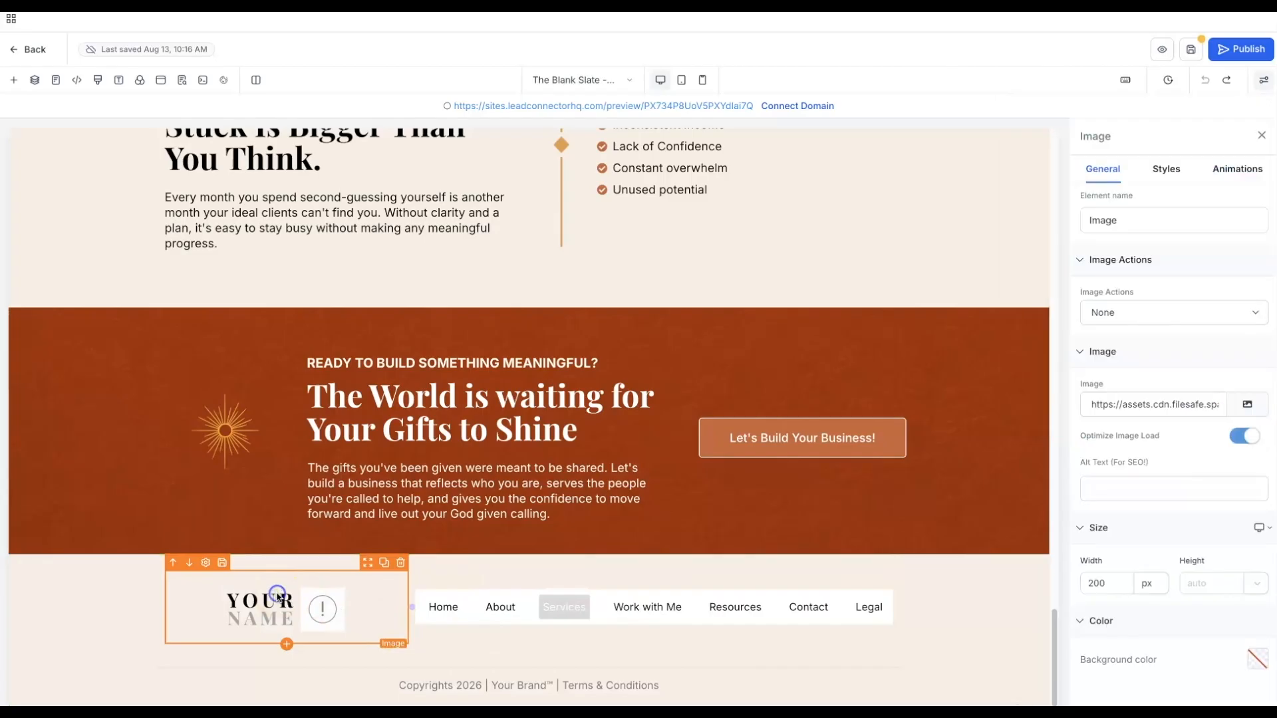
click(1247, 404)
click(171, 261)
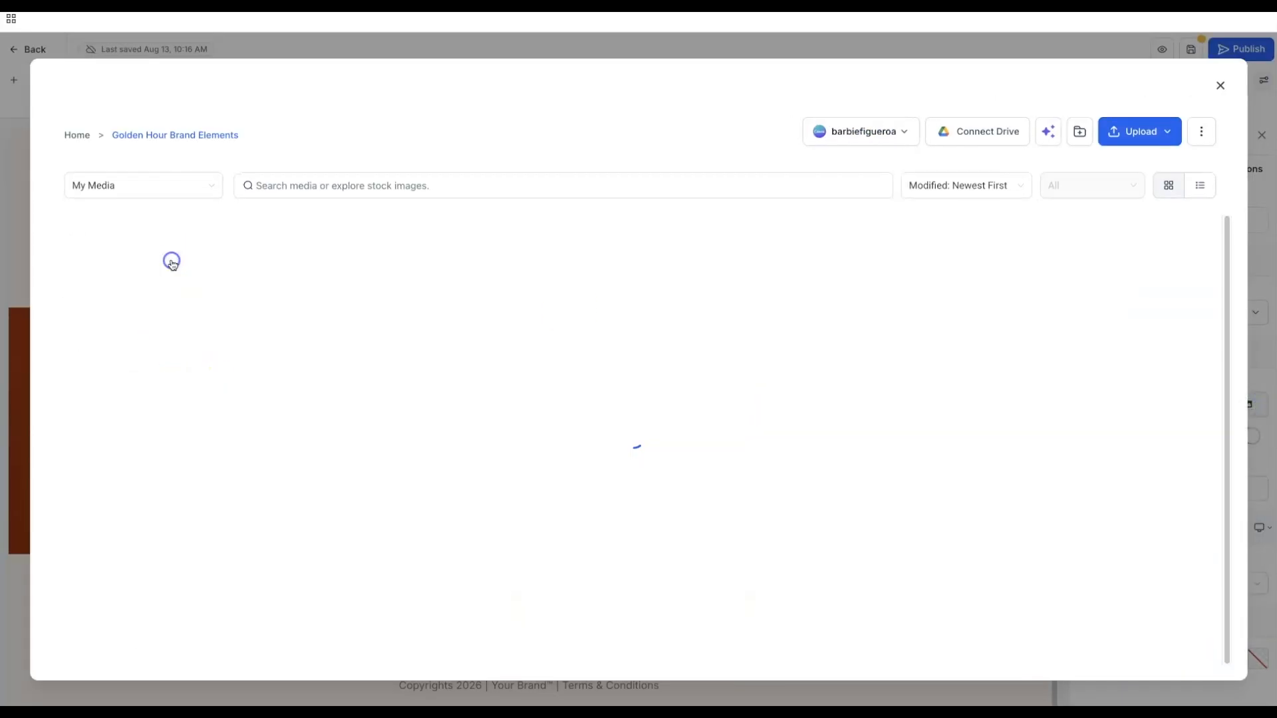
click(370, 346)
click(1197, 663)
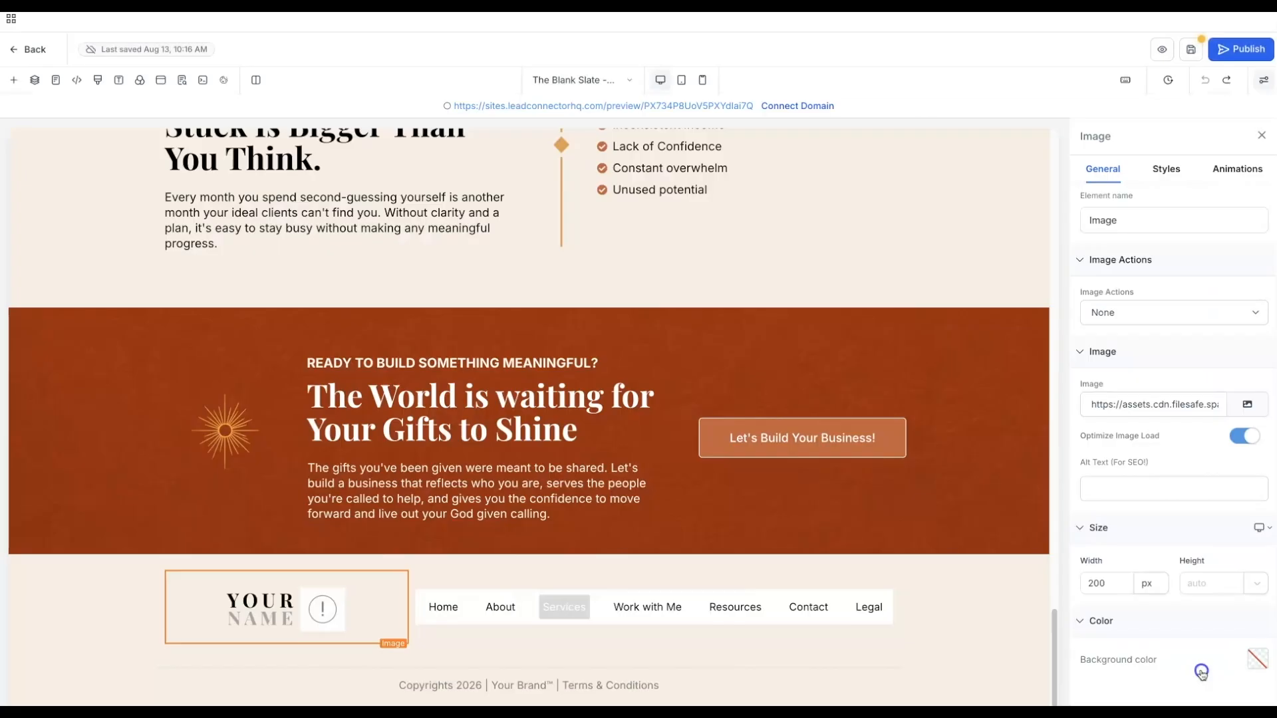
- Give the footer navigation menu a cream background
click(445, 607)
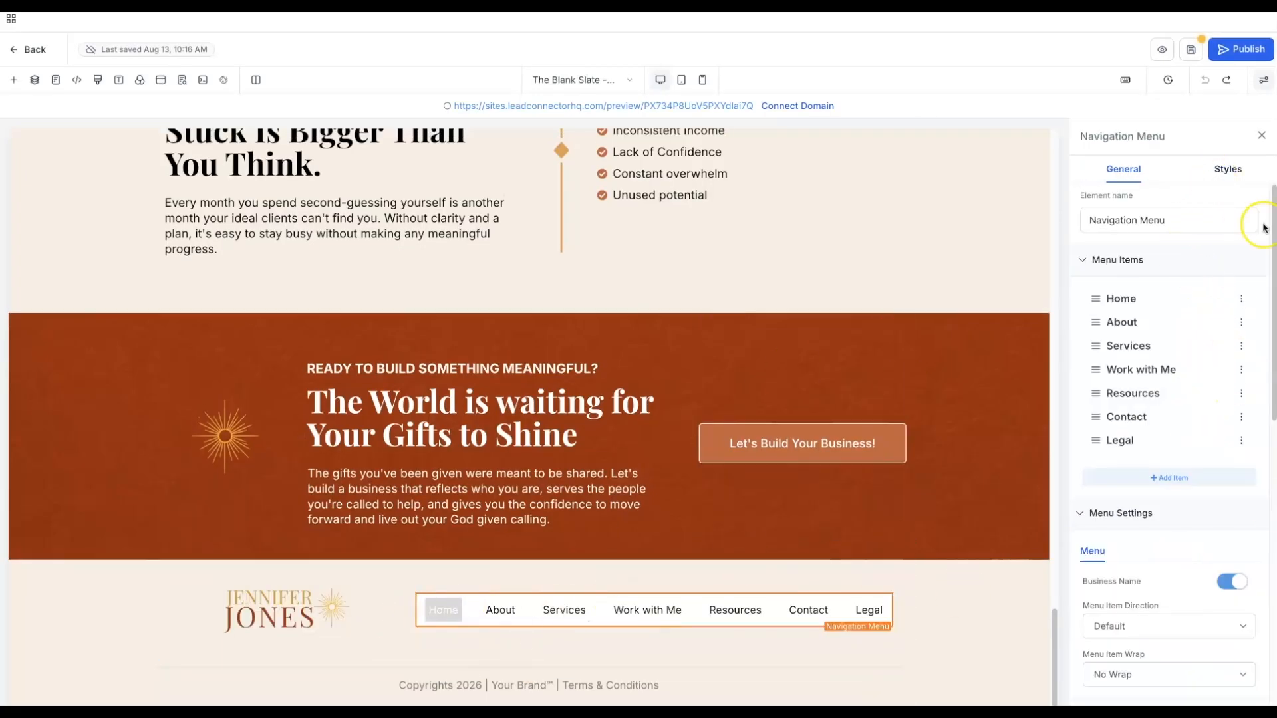
scroll(1210, 333, down, 6)
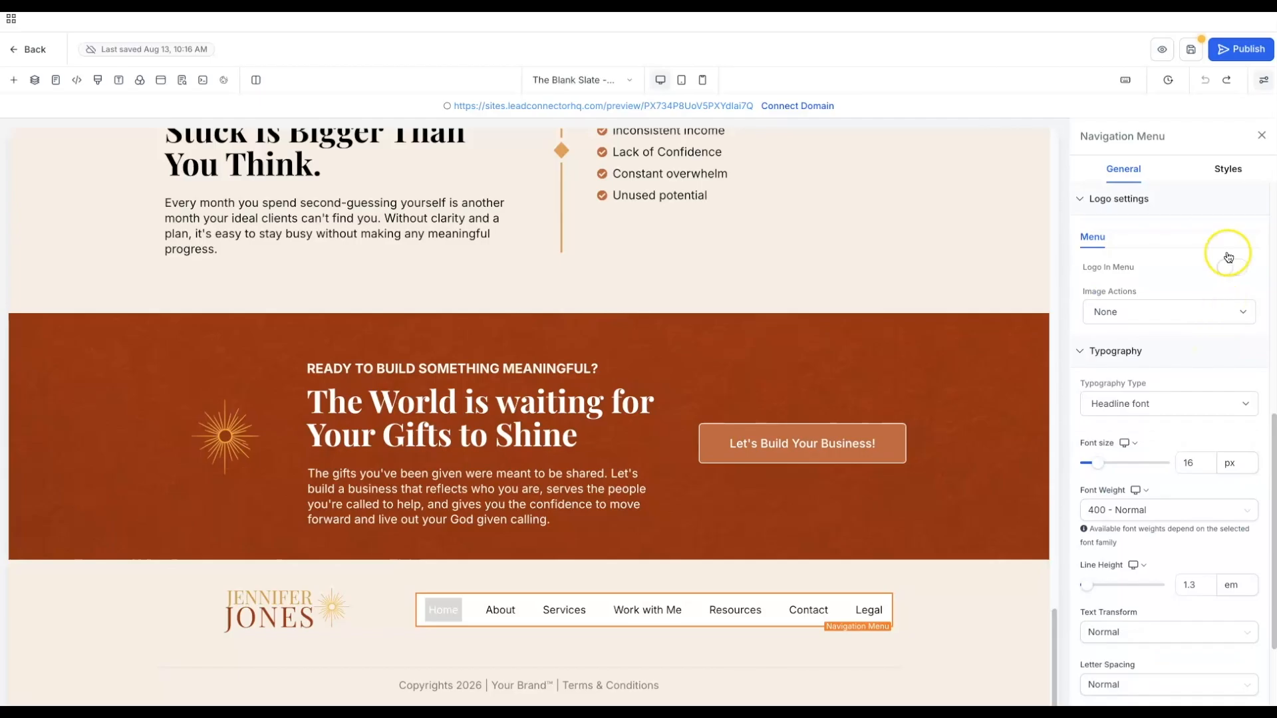
click(1244, 170)
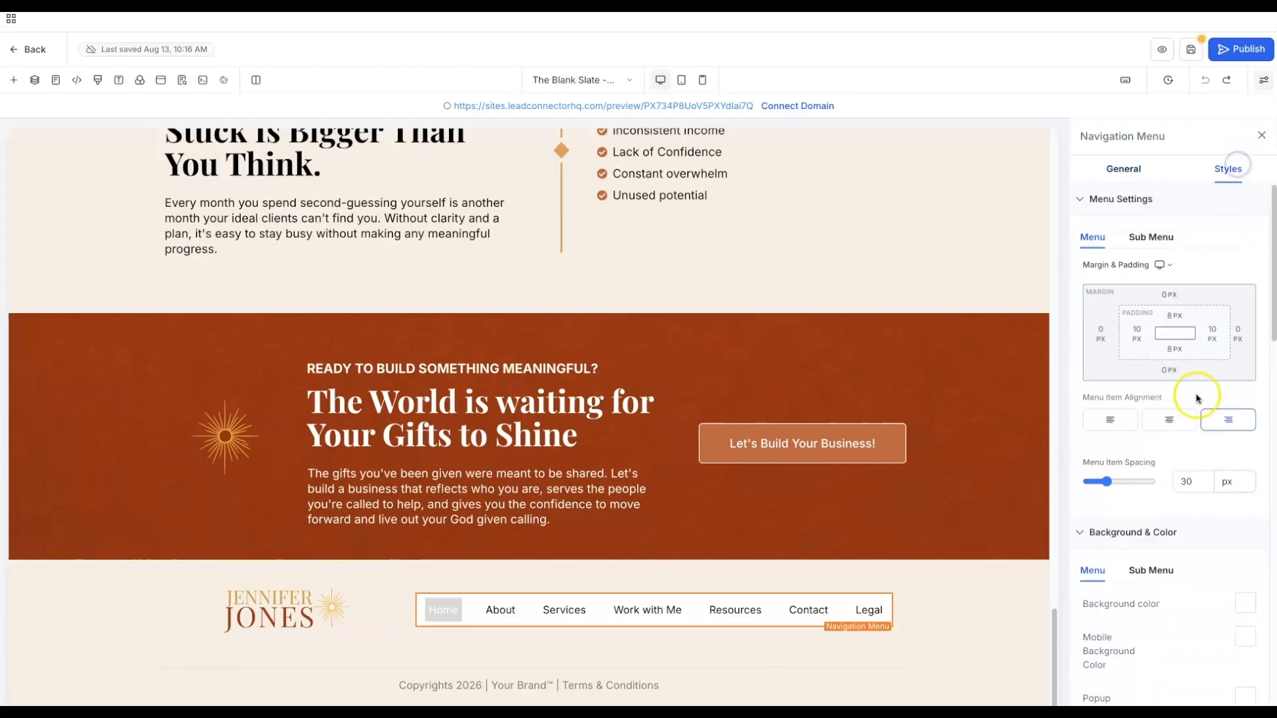
scroll(1223, 559, down, 1)
click(1245, 569)
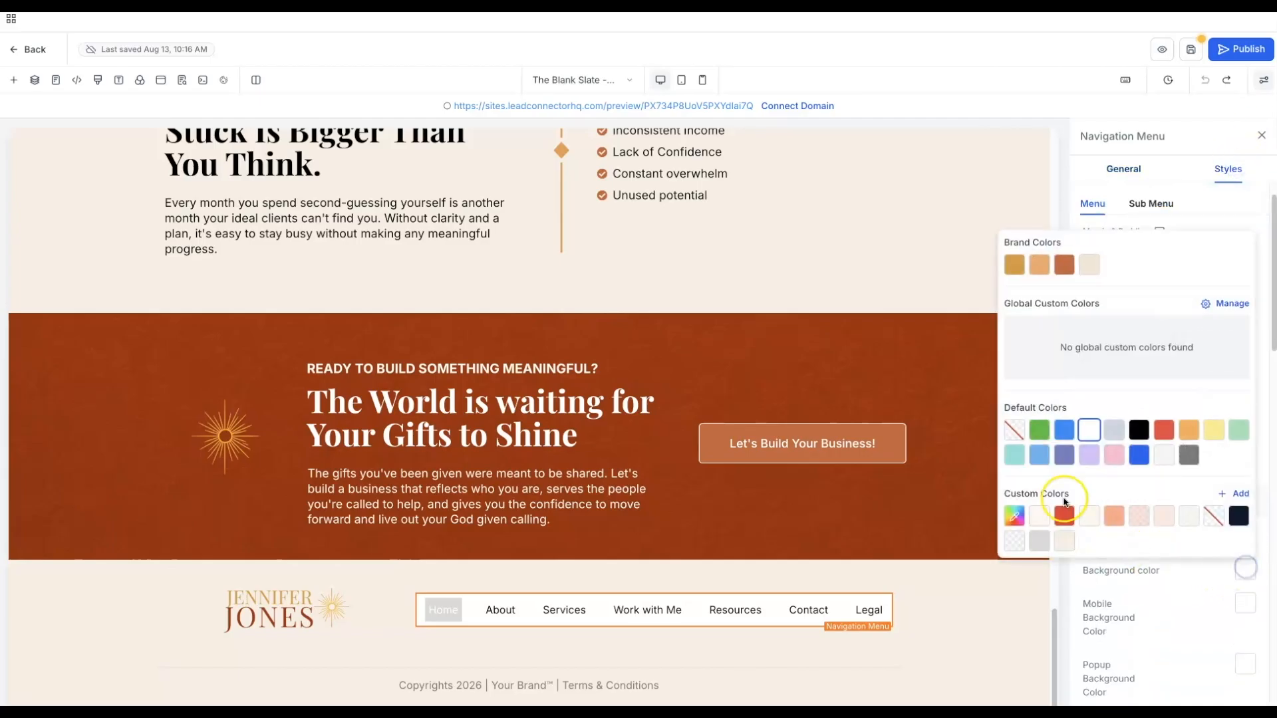
click(1064, 539)
click(737, 612)
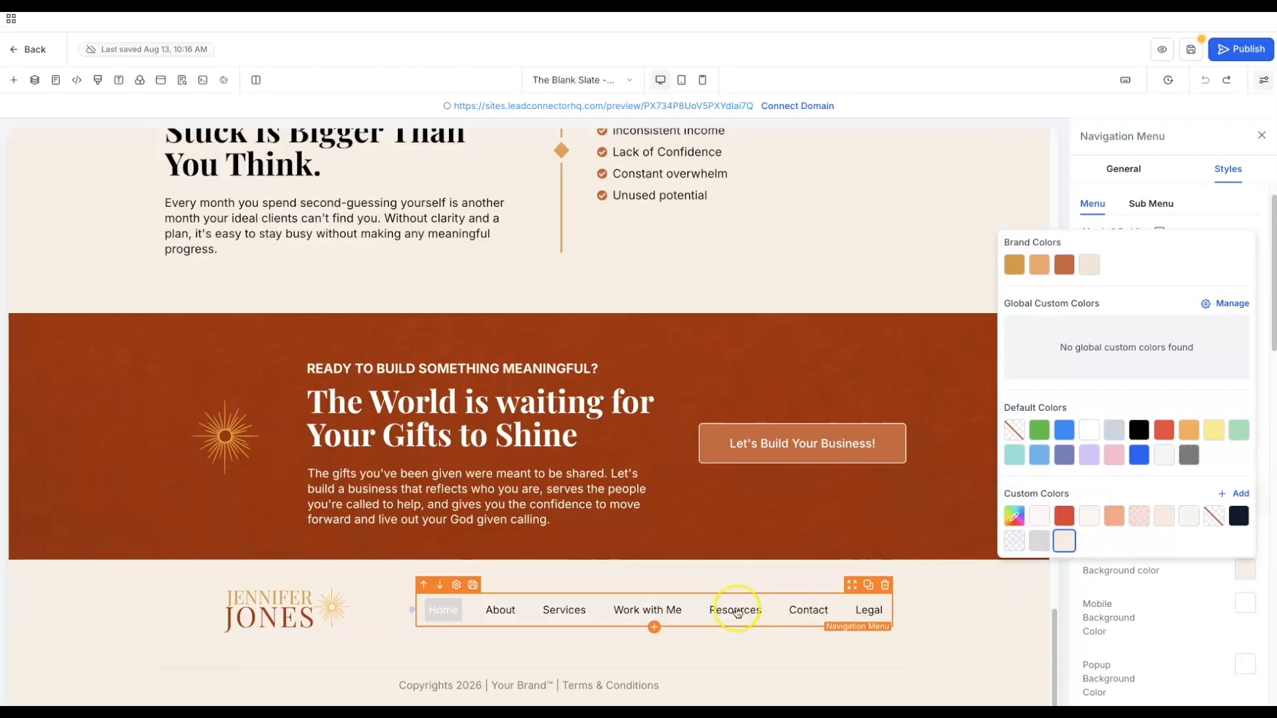
click(1167, 637)
- Set the menu's hover background to the Wheat brand colour d89a3c
scroll(1167, 639, down, 2)
scroll(1167, 639, down, 4)
click(1249, 632)
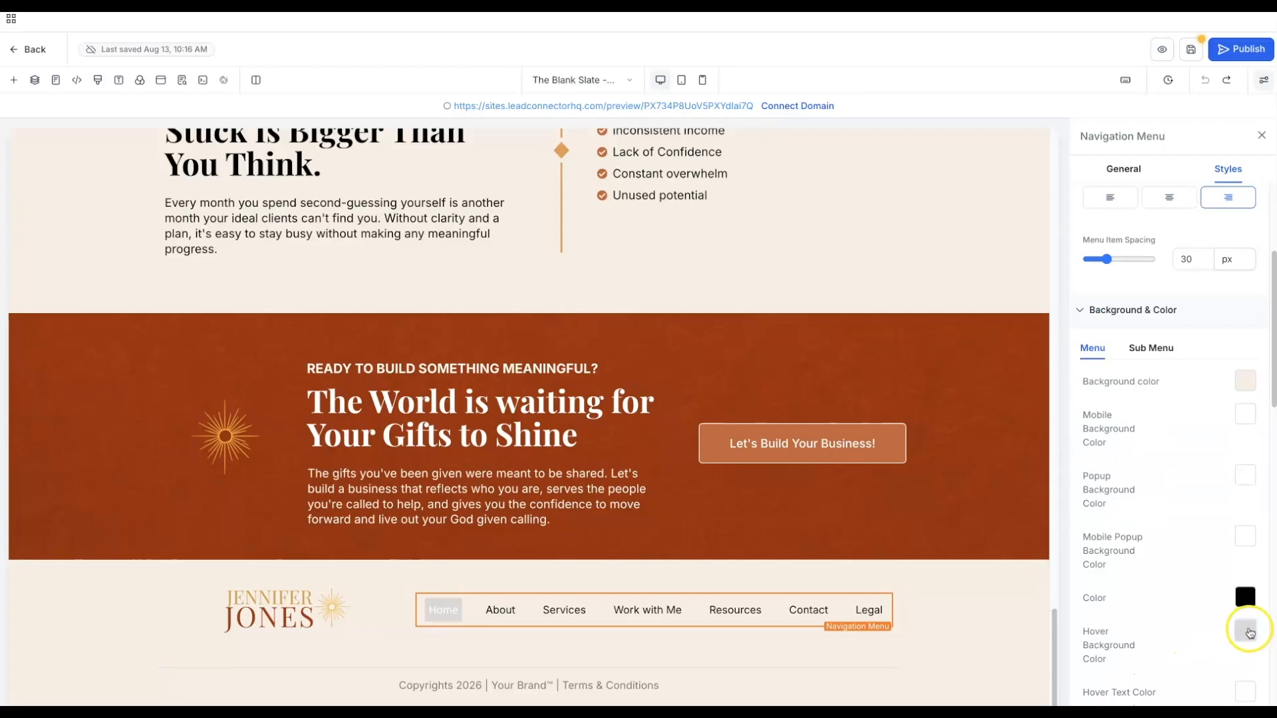
click(1015, 327)
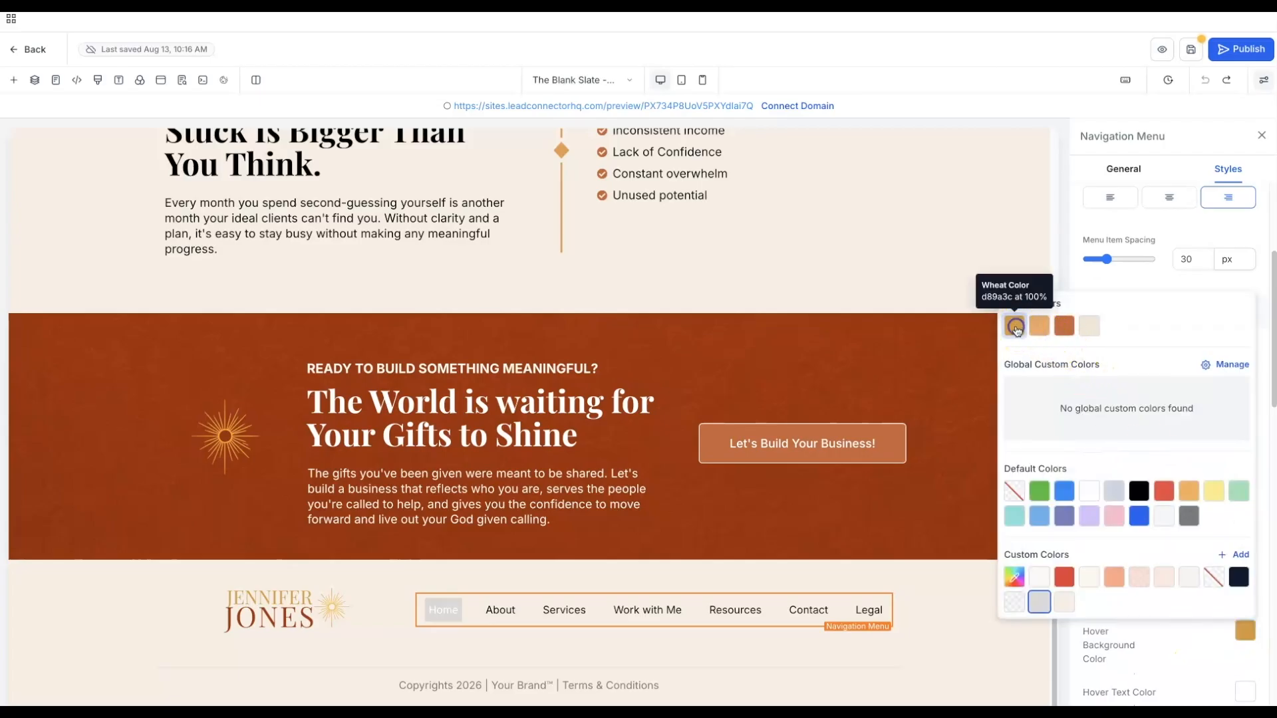
click(954, 666)
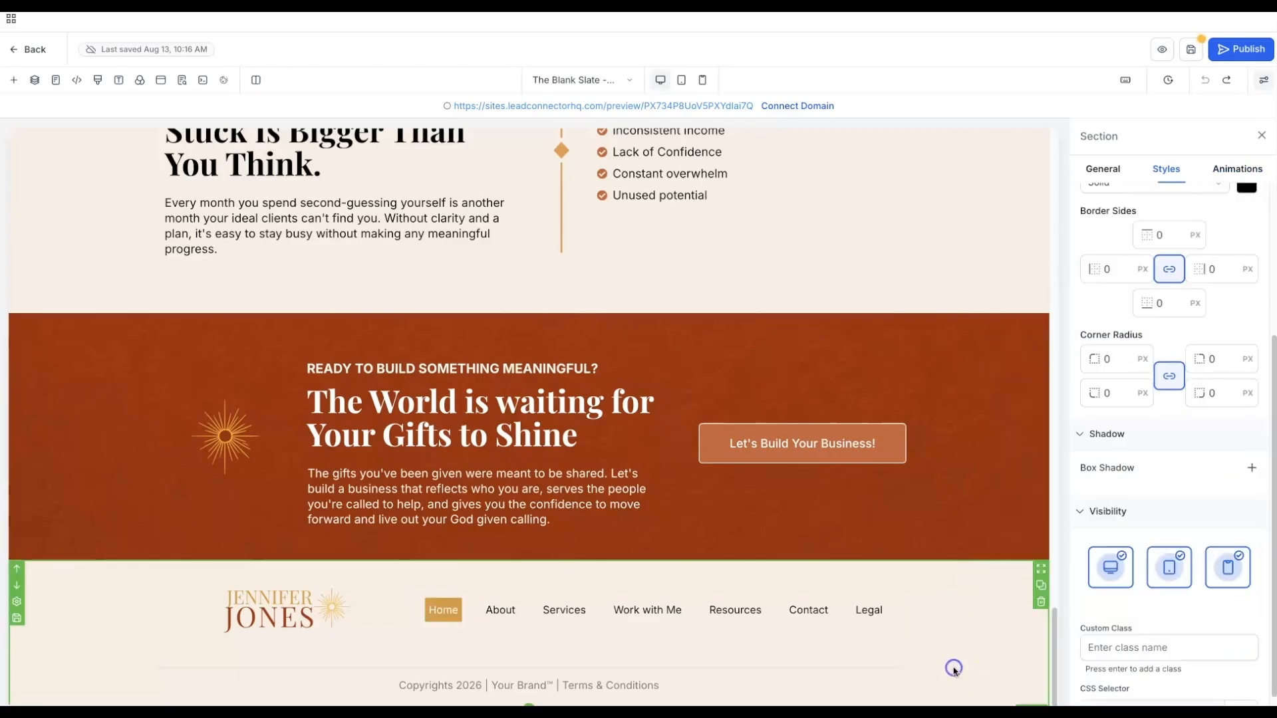
- Save the landing page changes
scroll(1001, 558, up, 10)
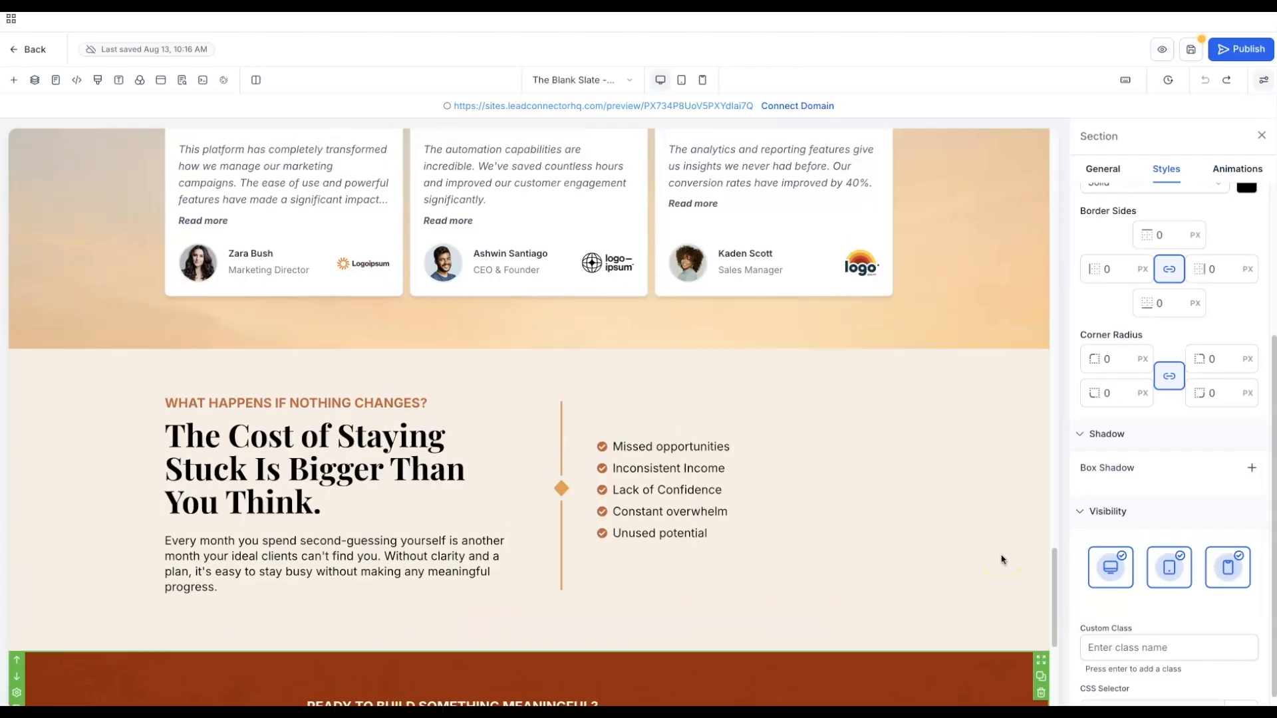
scroll(1002, 559, up, 15)
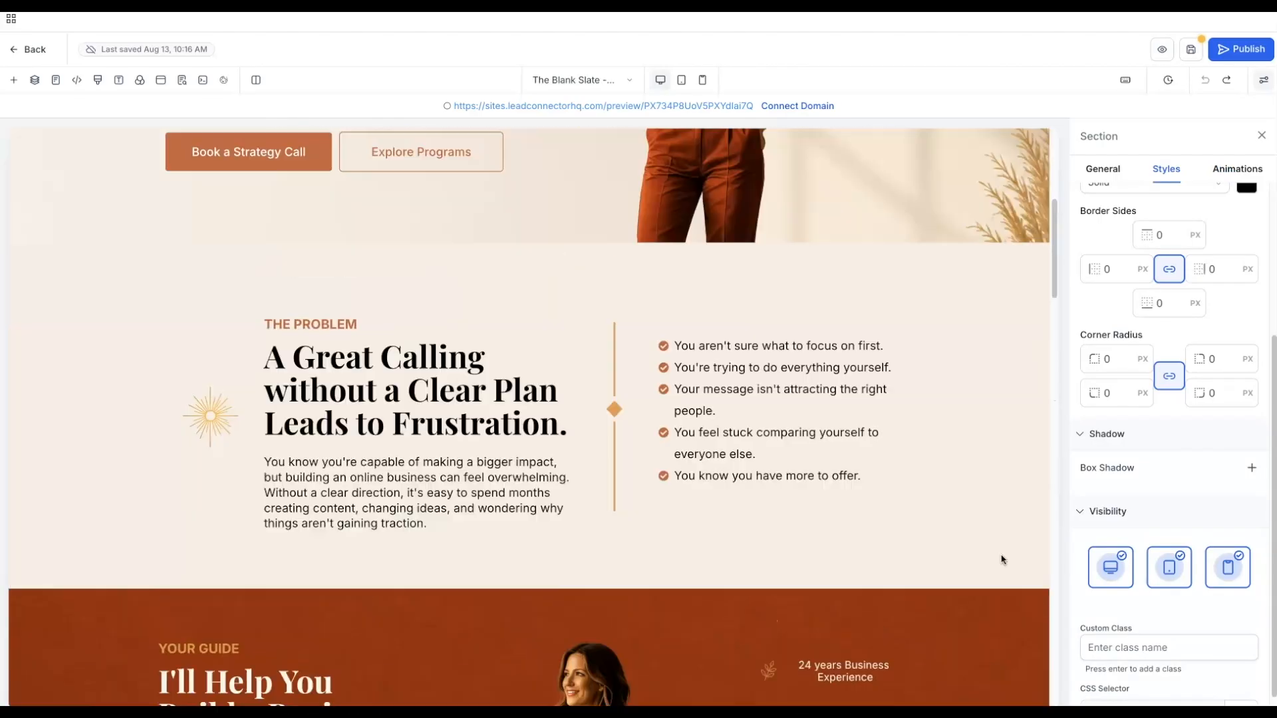
scroll(1002, 560, up, 6)
click(935, 241)
click(1192, 52)
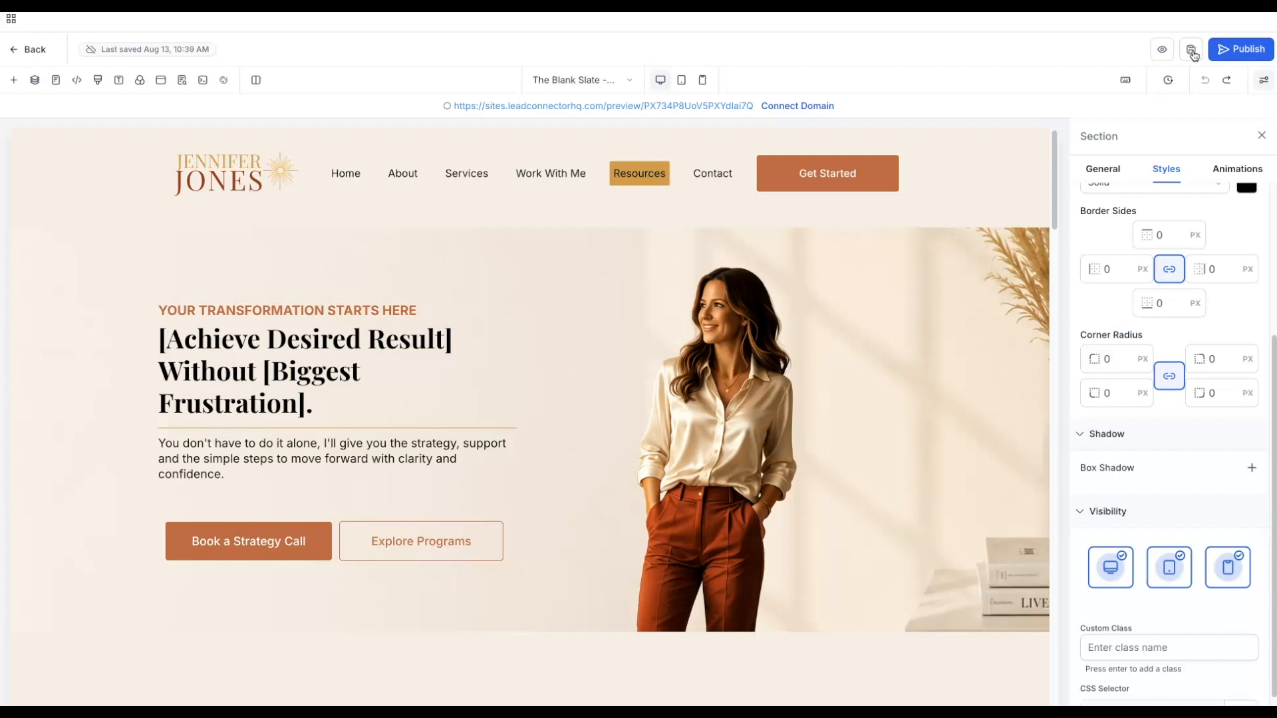
- Preview the whole page top to bottom, checking the pinned cream header, then return to the editor
click(1162, 51)
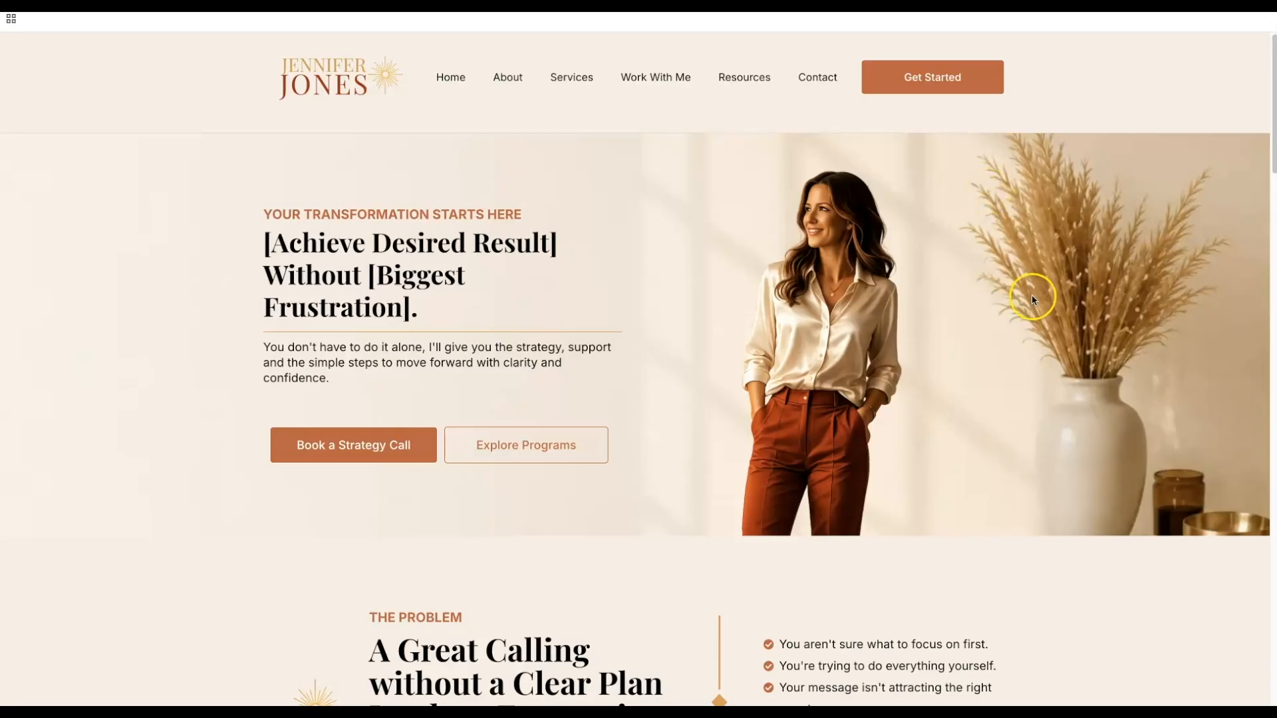
scroll(1033, 298, down, 3)
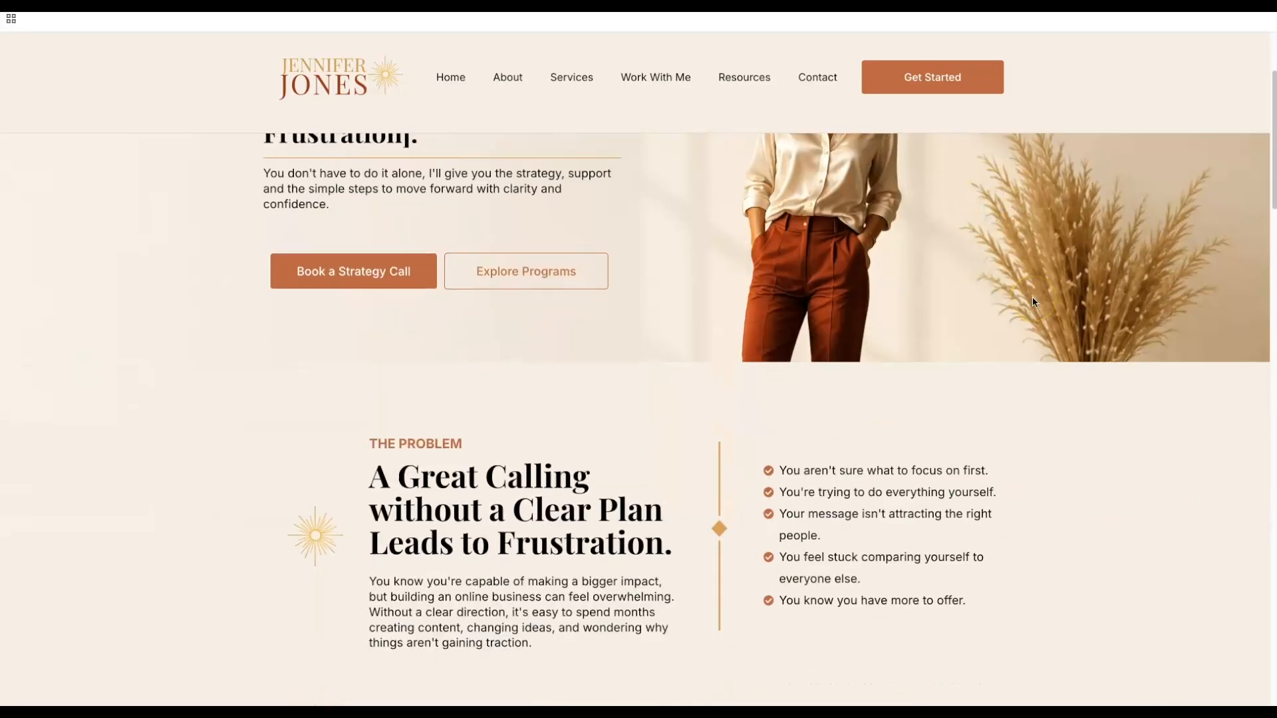
scroll(1032, 300, down, 4)
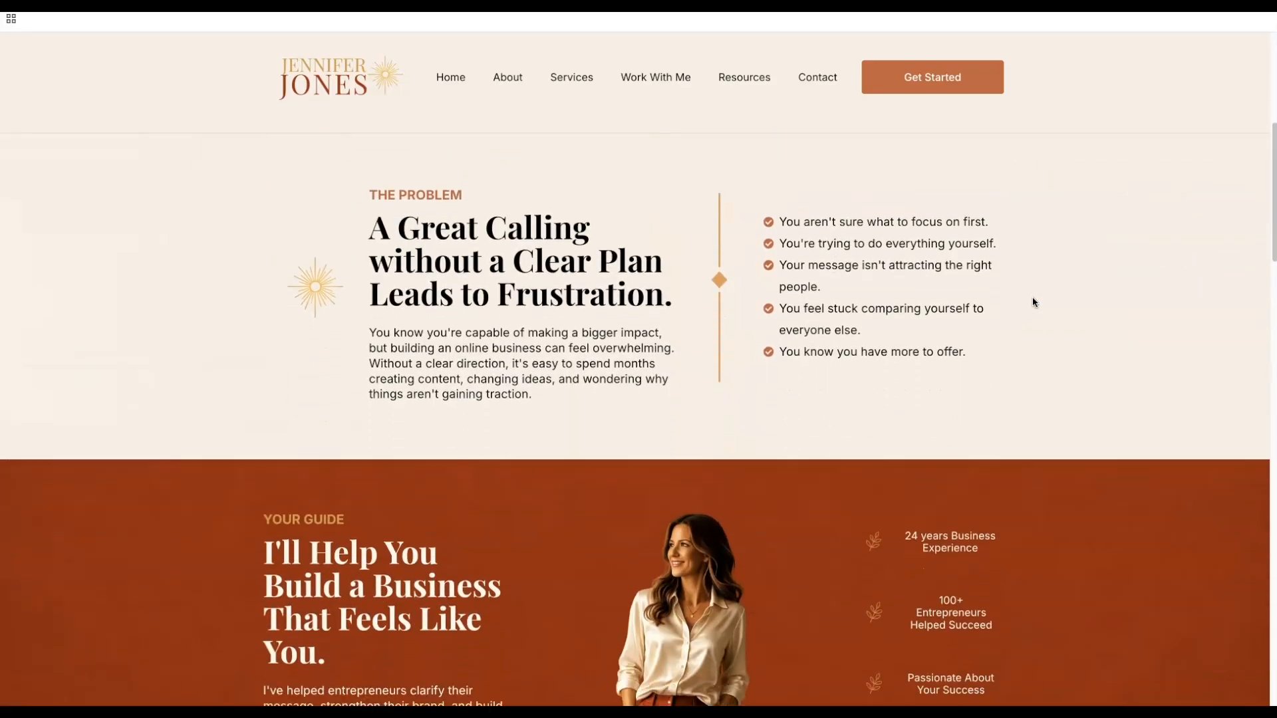
scroll(1033, 298, down, 5)
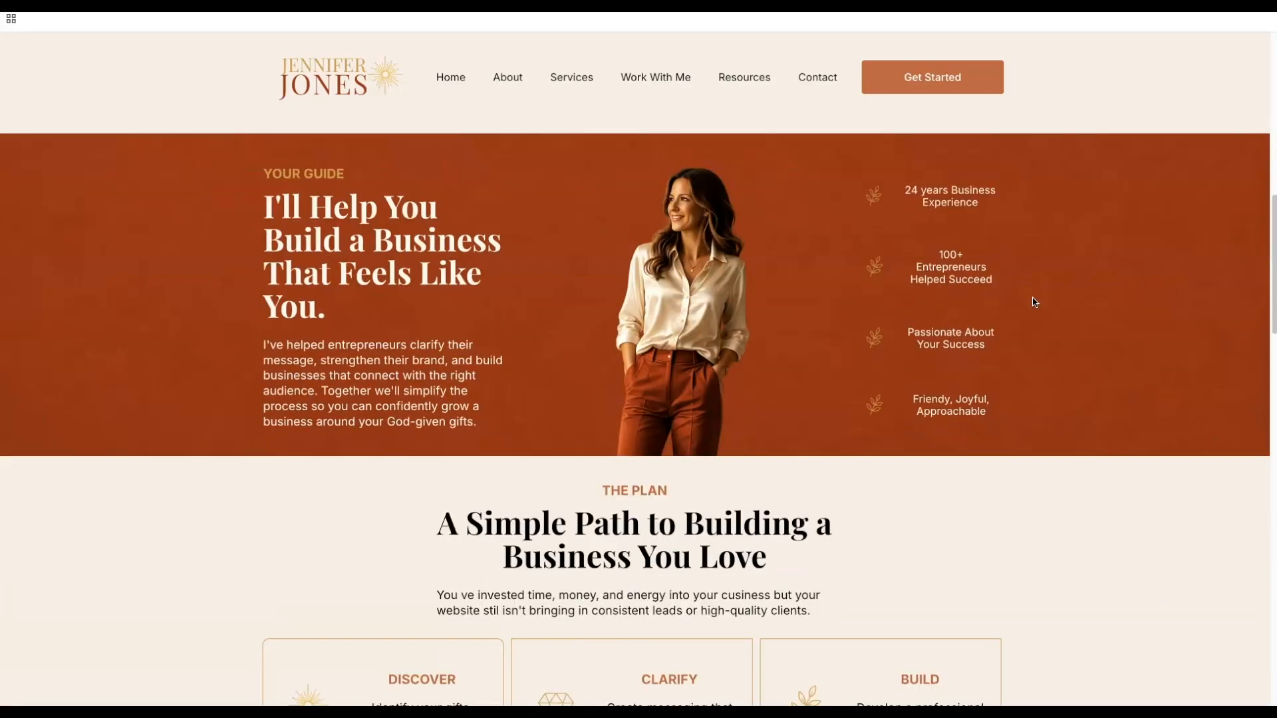
scroll(1035, 303, down, 4)
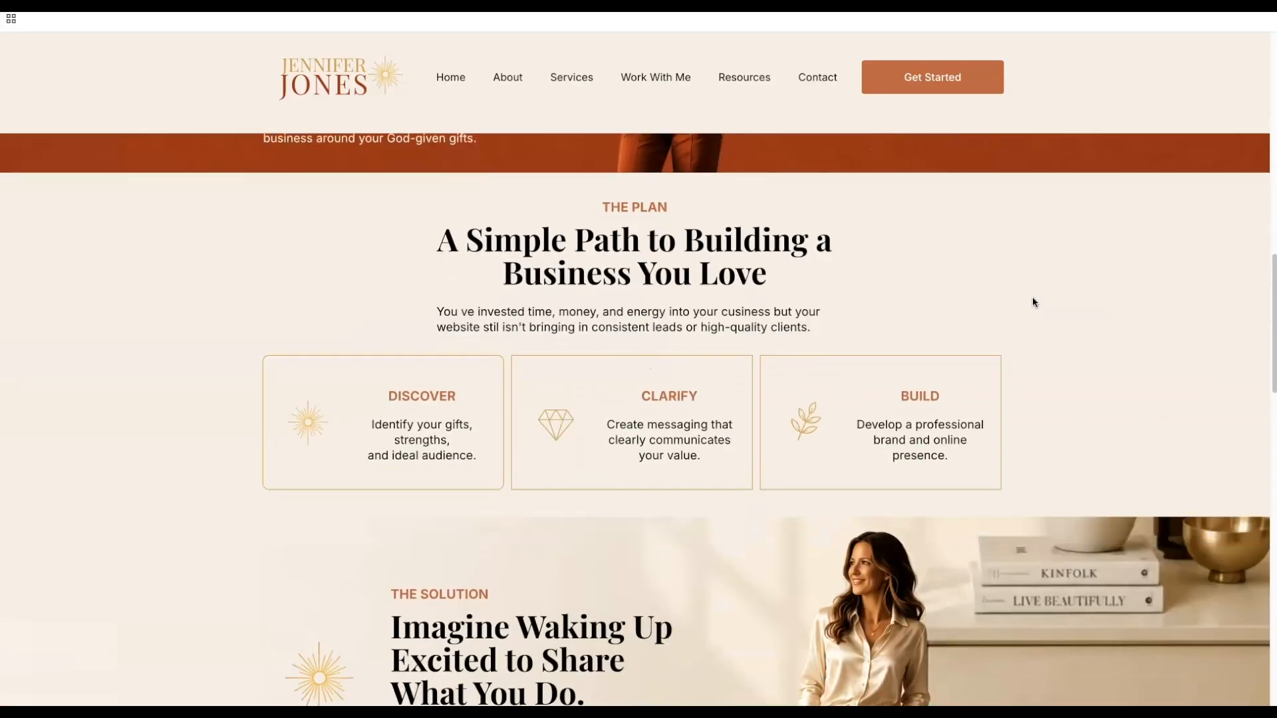
scroll(1032, 302, down, 3)
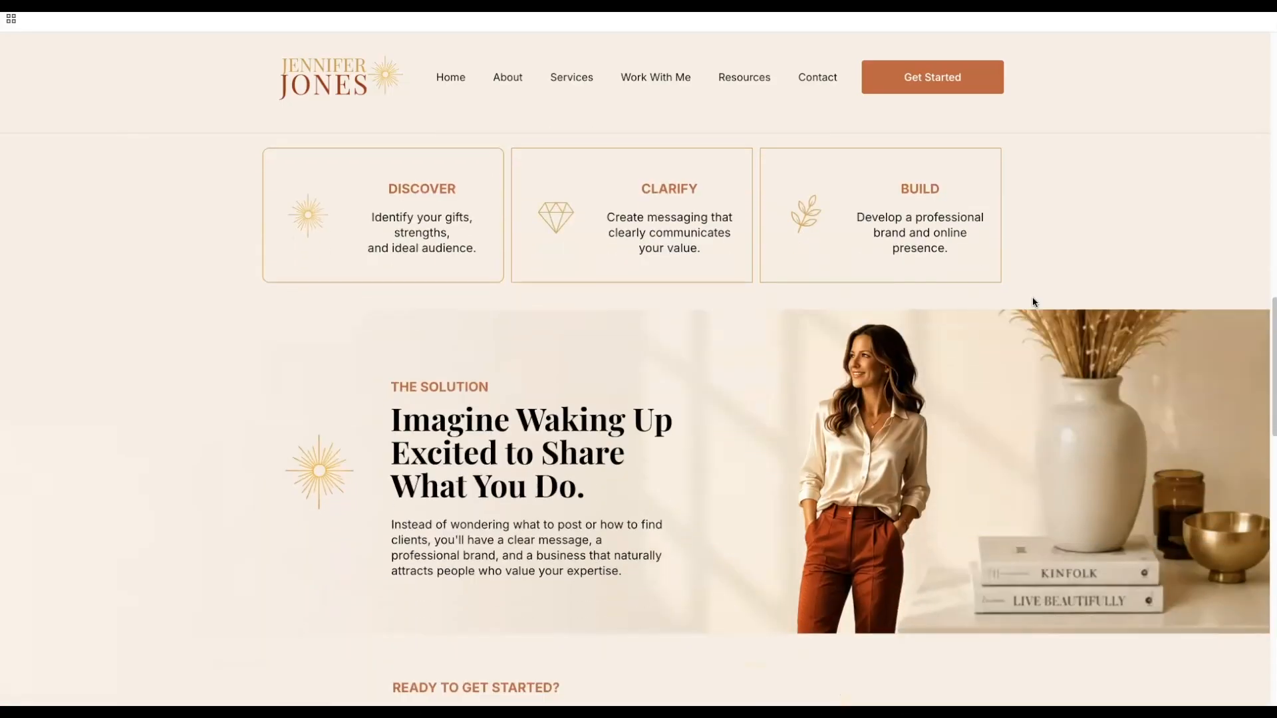
scroll(1032, 302, down, 2)
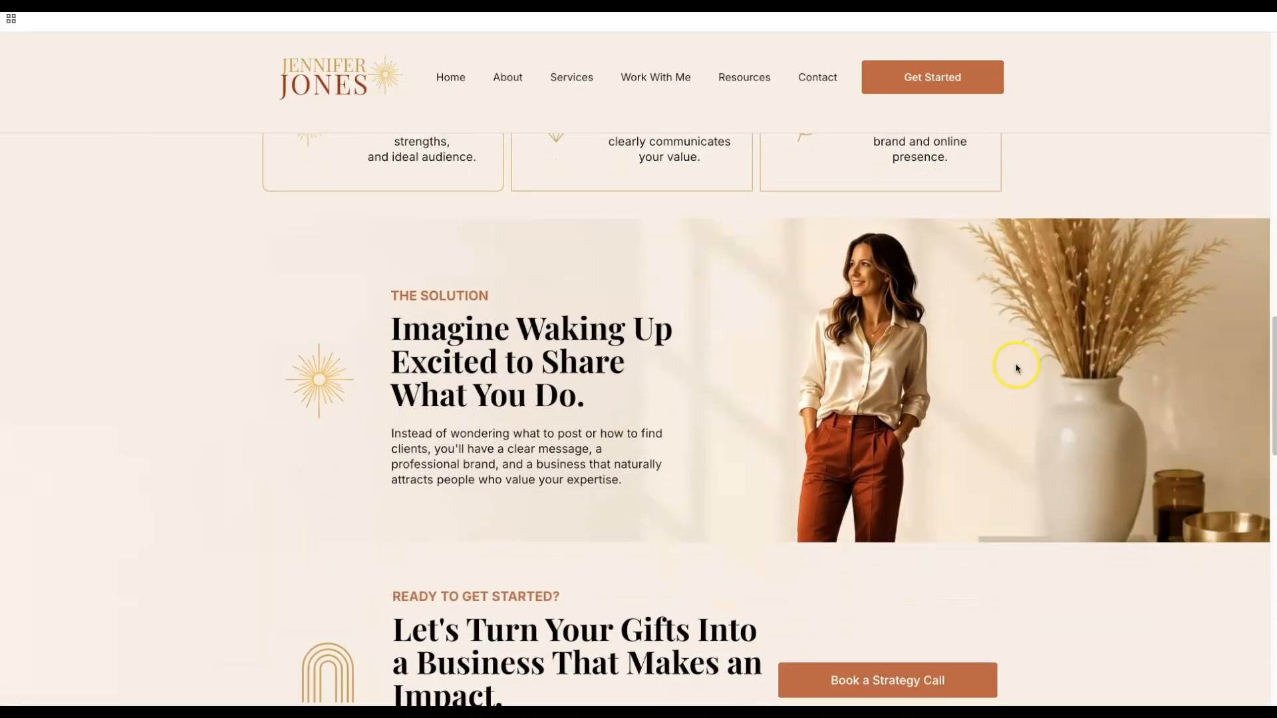
scroll(1015, 368, down, 3)
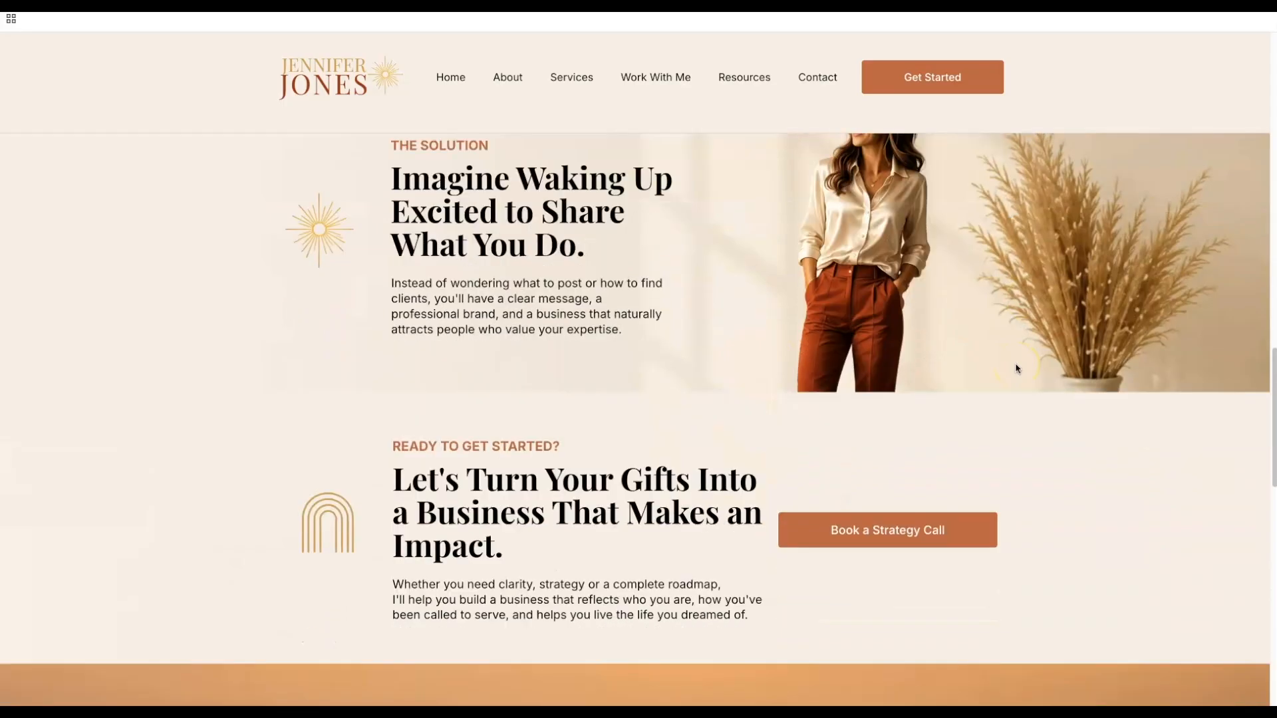
scroll(1016, 368, down, 4)
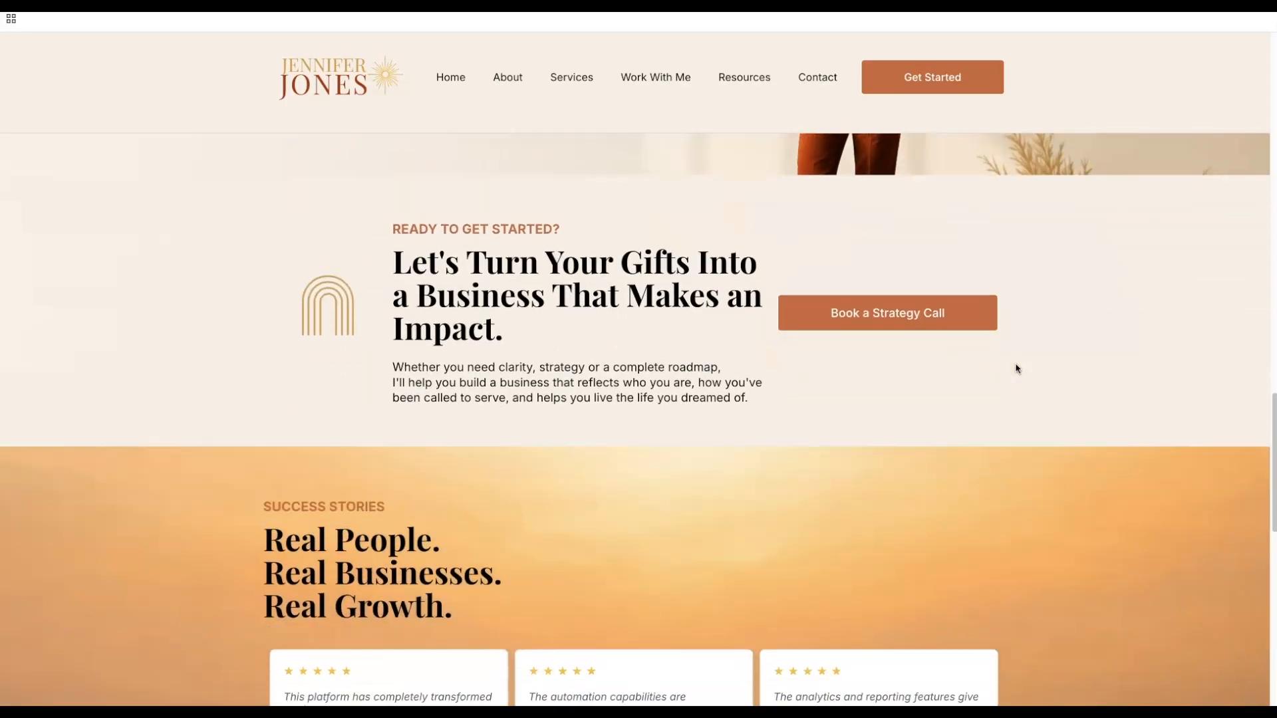
scroll(1016, 368, down, 3)
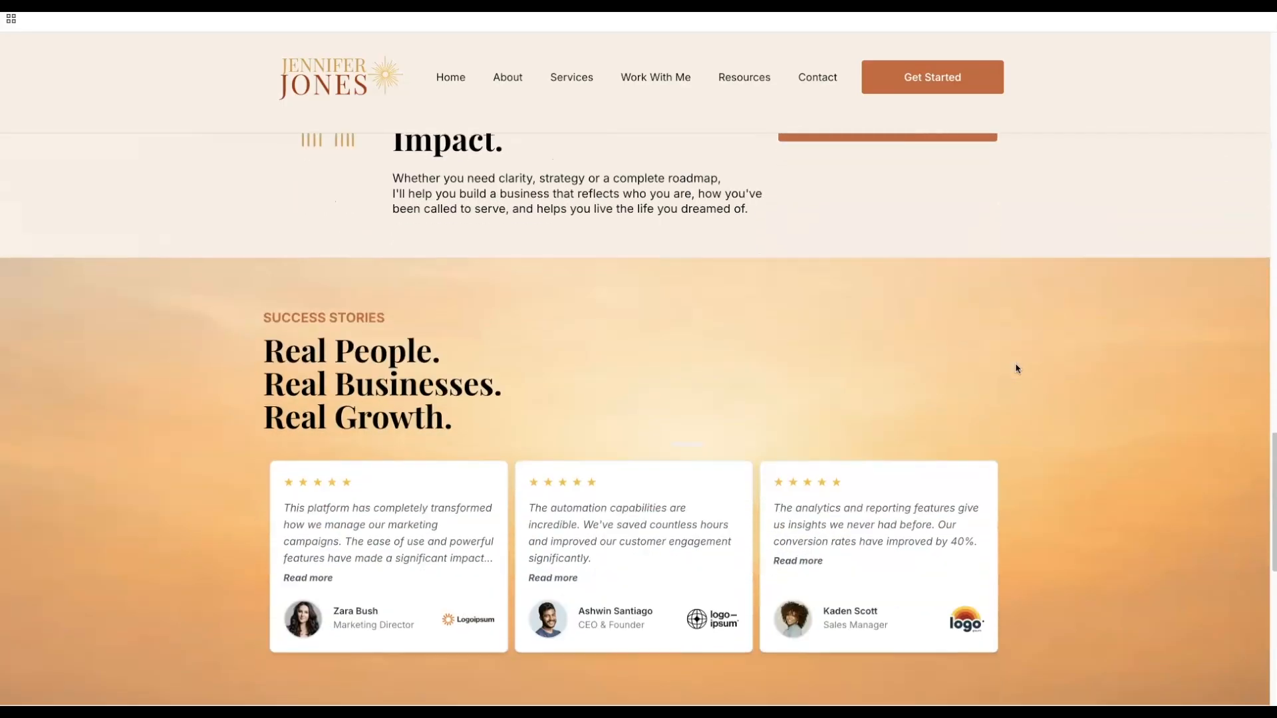
scroll(1016, 368, down, 3)
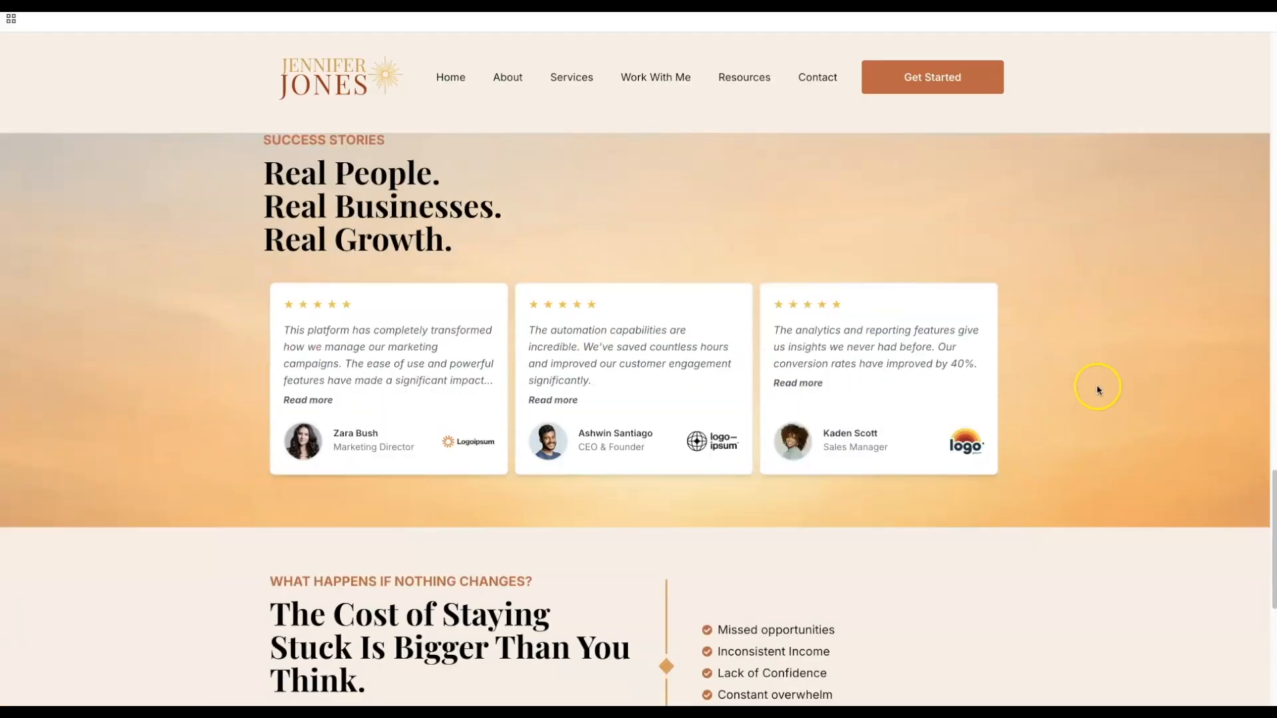
scroll(1097, 390, down, 1)
scroll(1098, 390, up, 8)
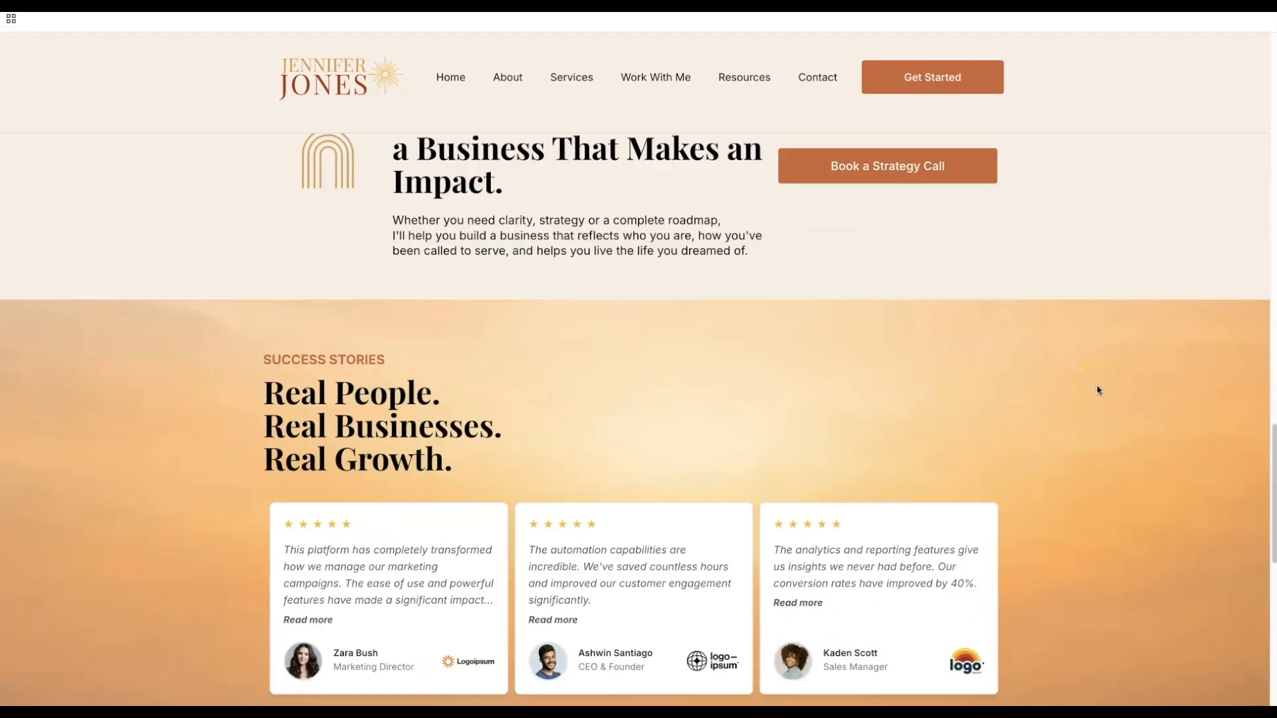
scroll(1098, 390, down, 3)
scroll(1098, 390, down, 7)
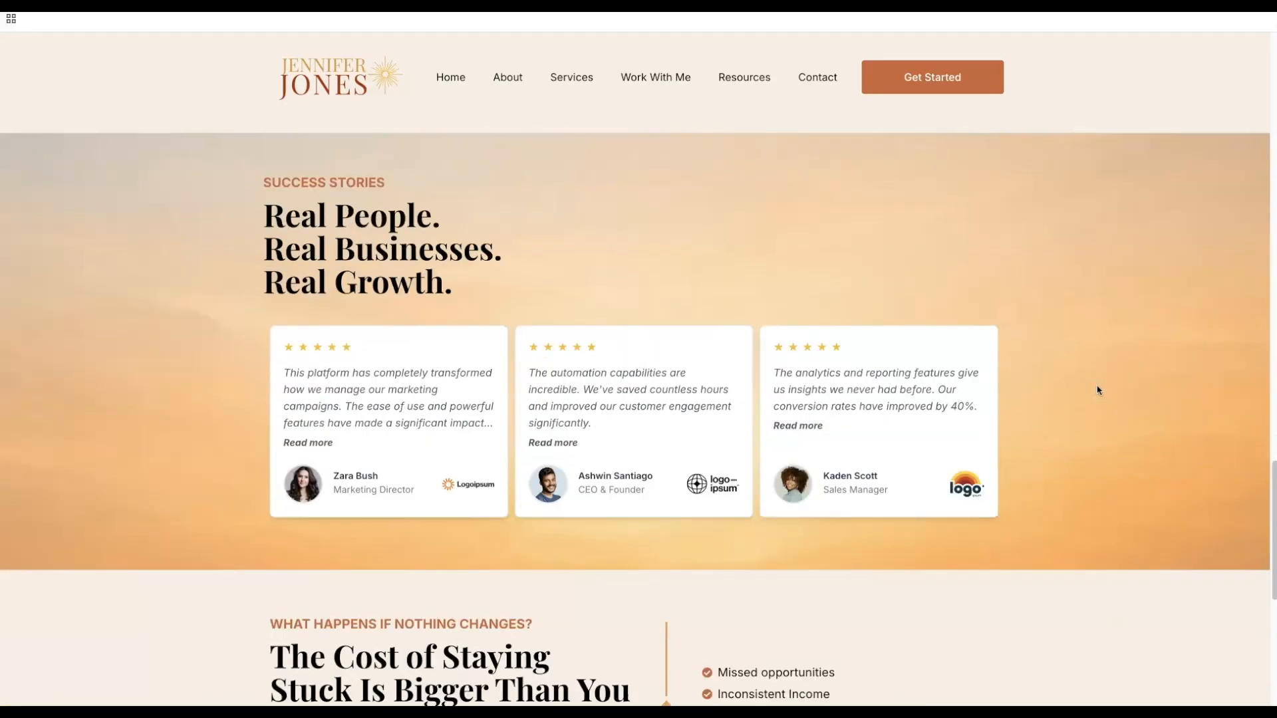
scroll(1098, 390, down, 4)
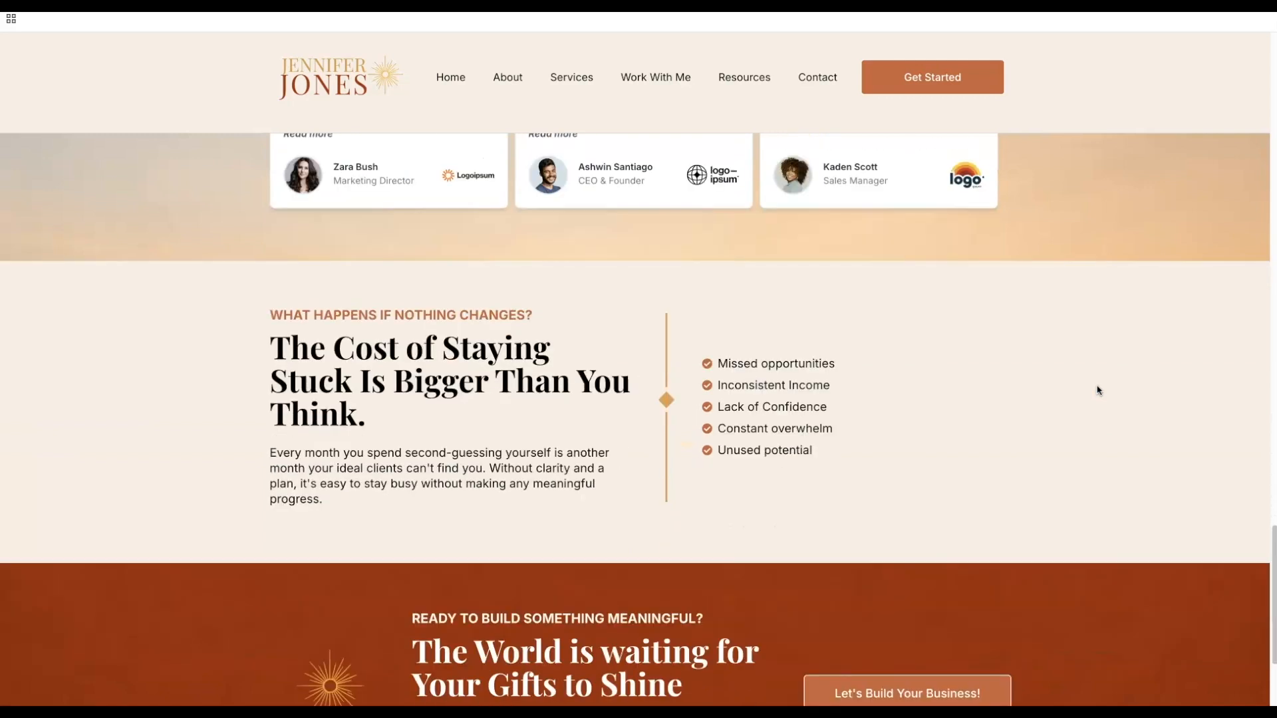
scroll(1097, 390, down, 2)
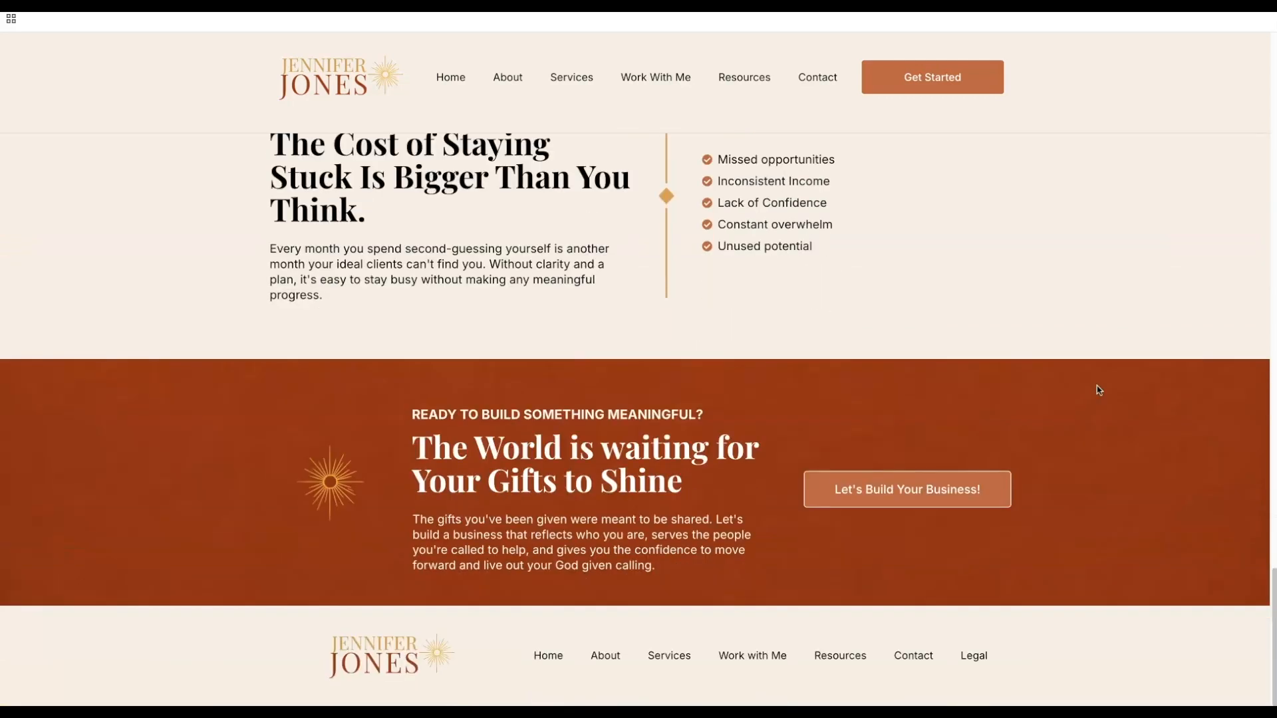
scroll(1098, 390, up, 20)
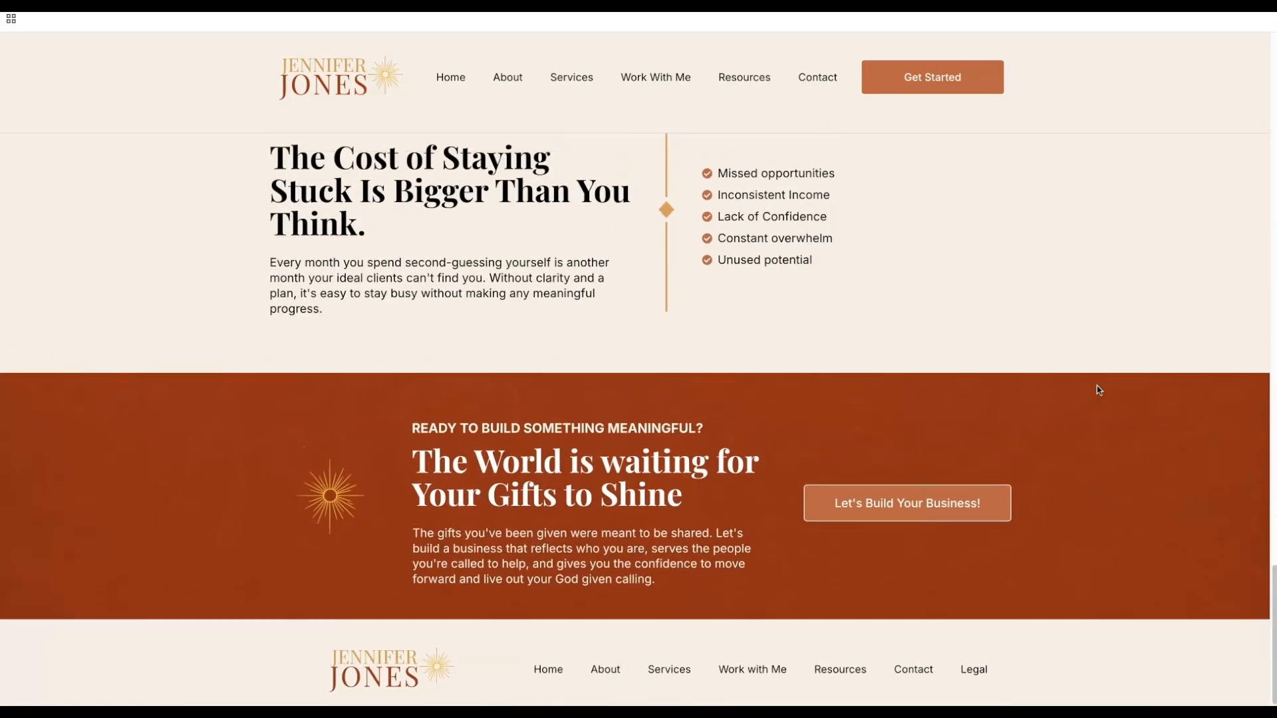
scroll(1099, 390, up, 20)
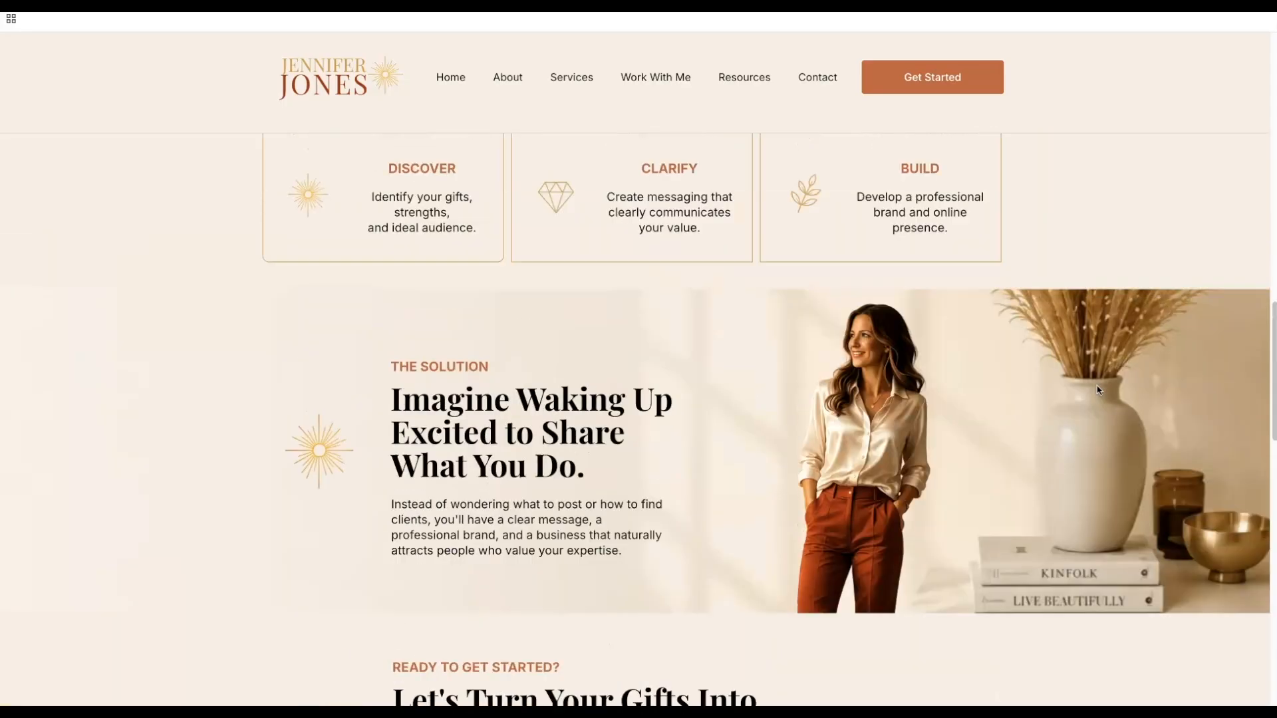
scroll(1099, 391, up, 2)
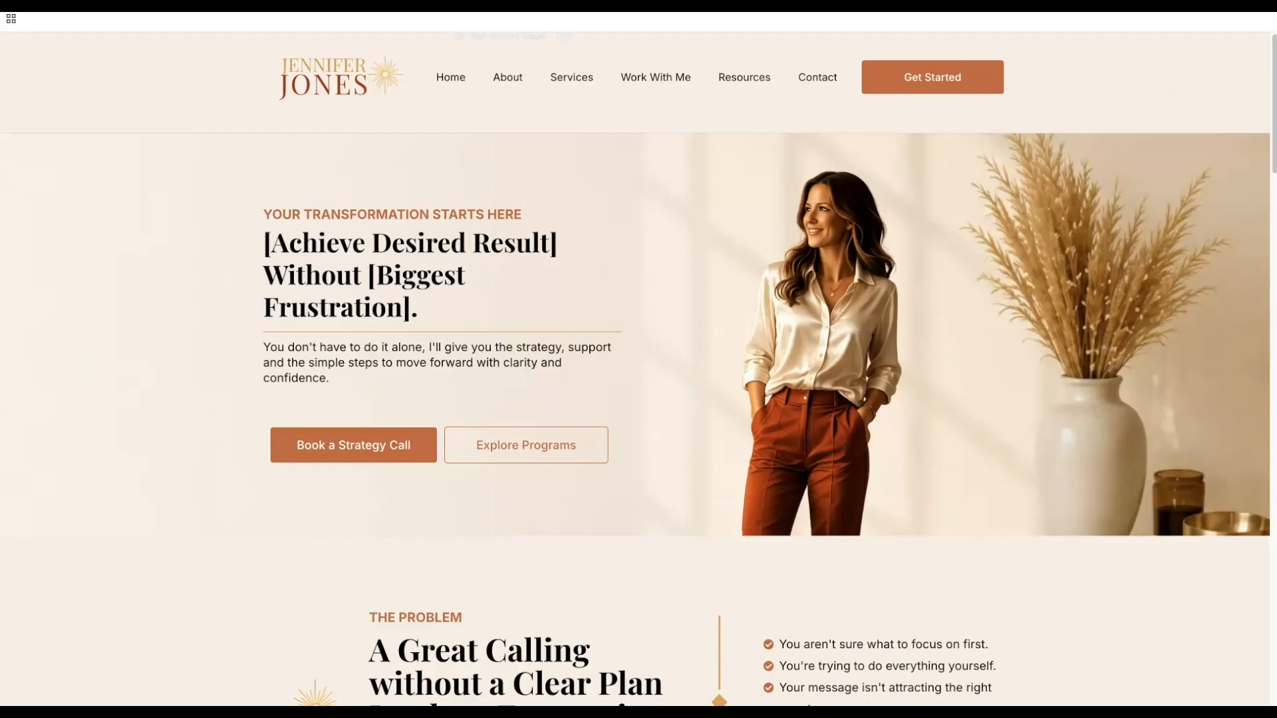
click(502, 5)
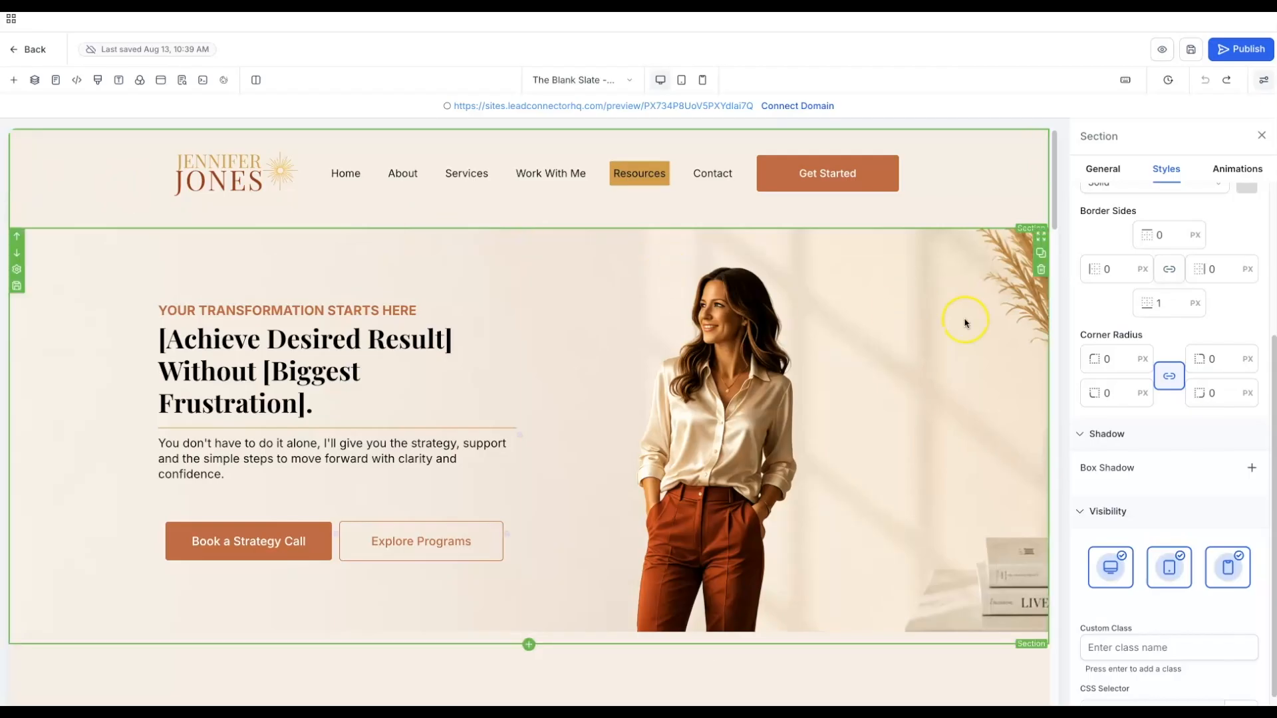
- Edit the header background's custom colour to cream f8efe6 at 77% opacity and save it
scroll(1170, 302, up, 3)
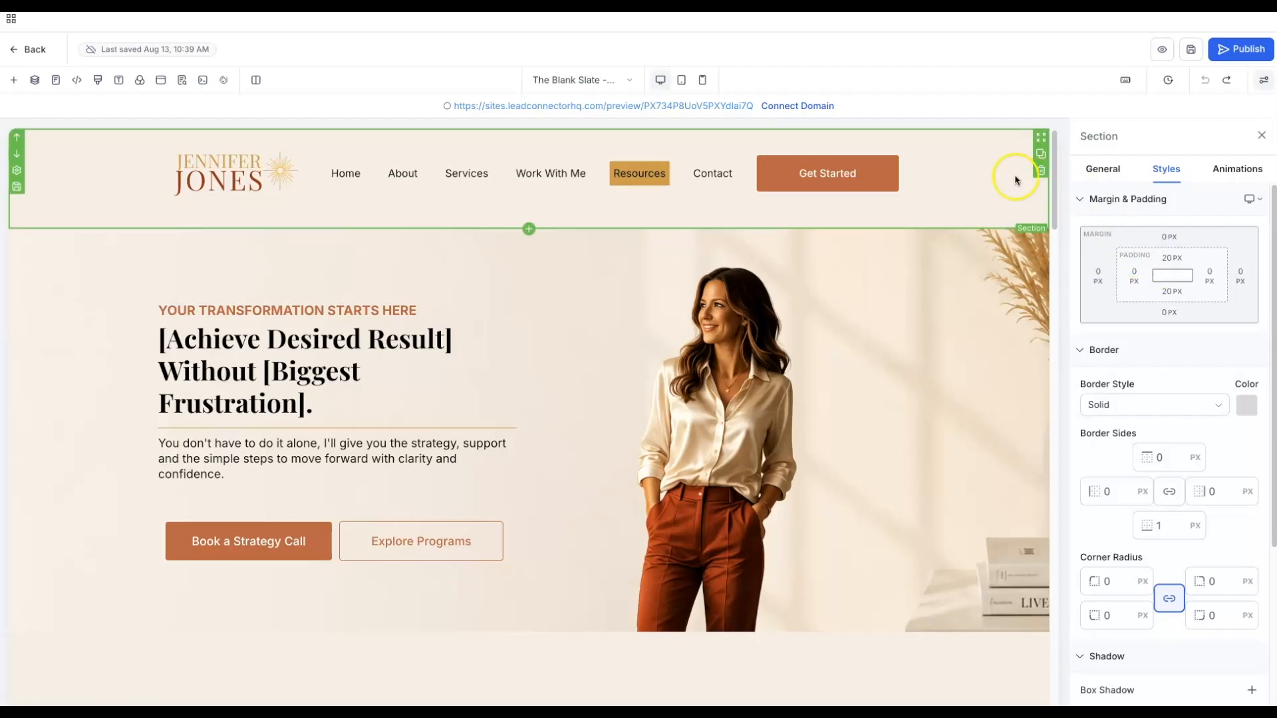
click(1107, 170)
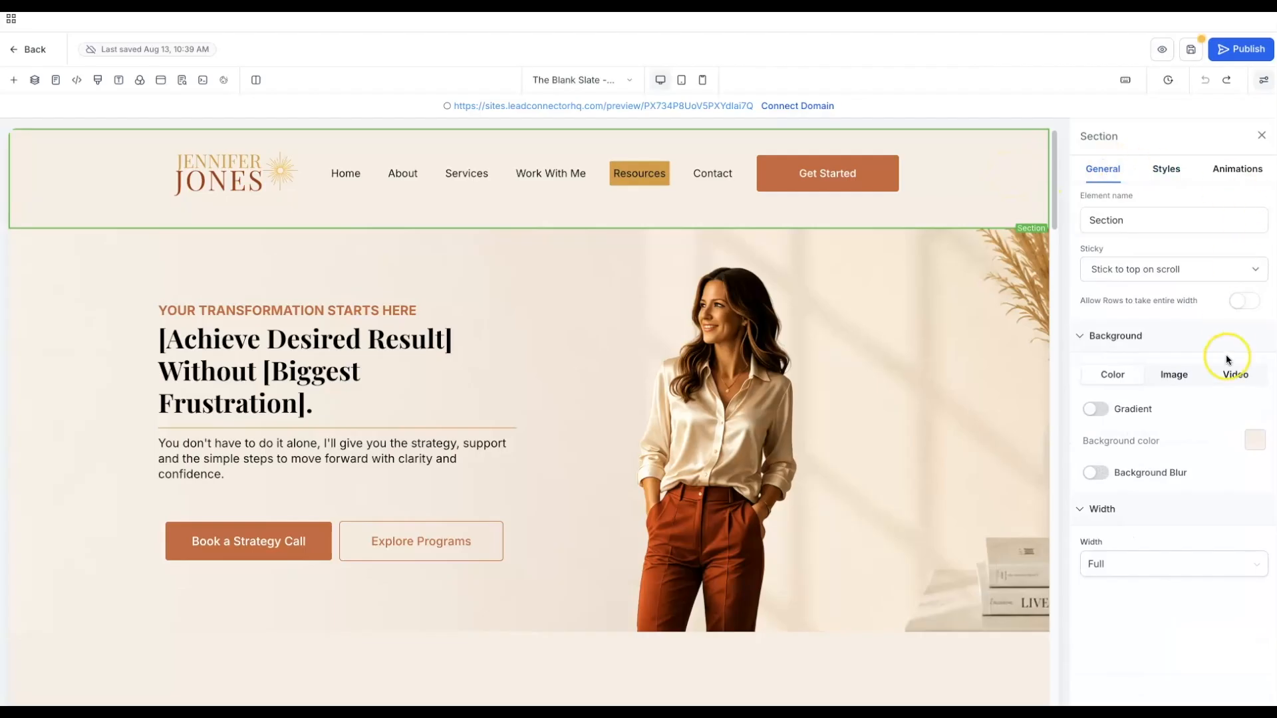
click(1257, 442)
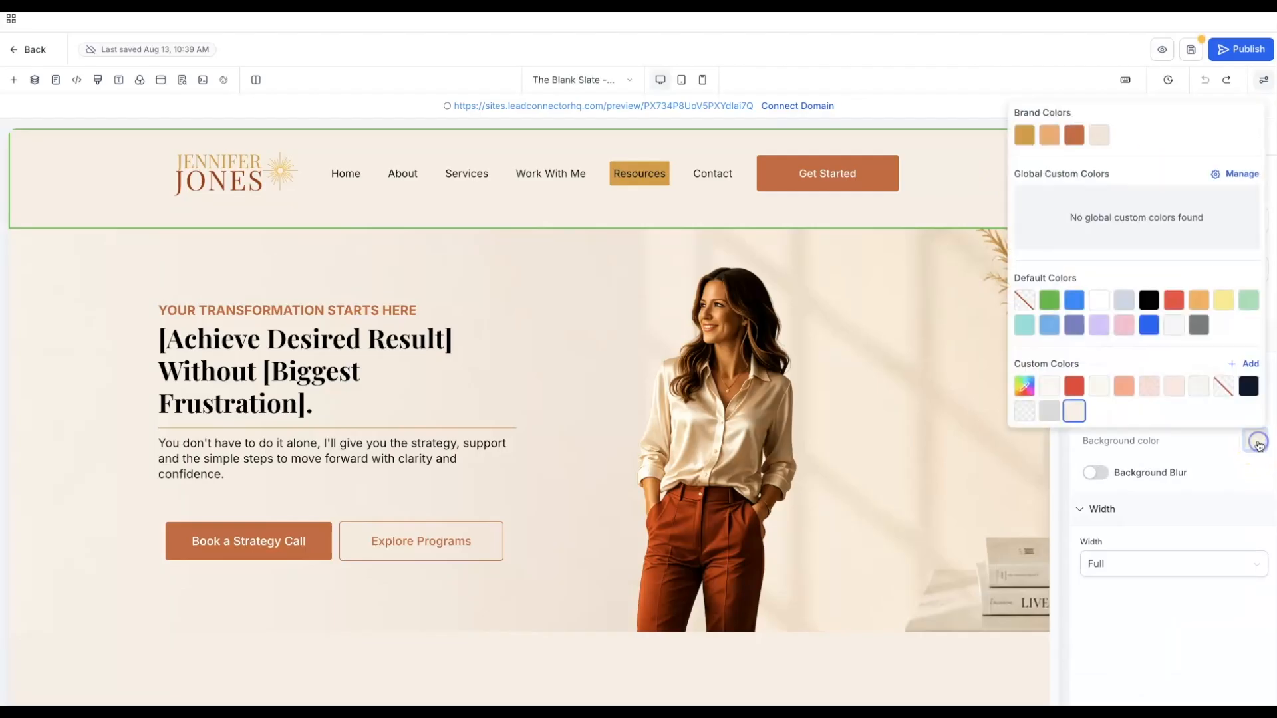
click(1068, 422)
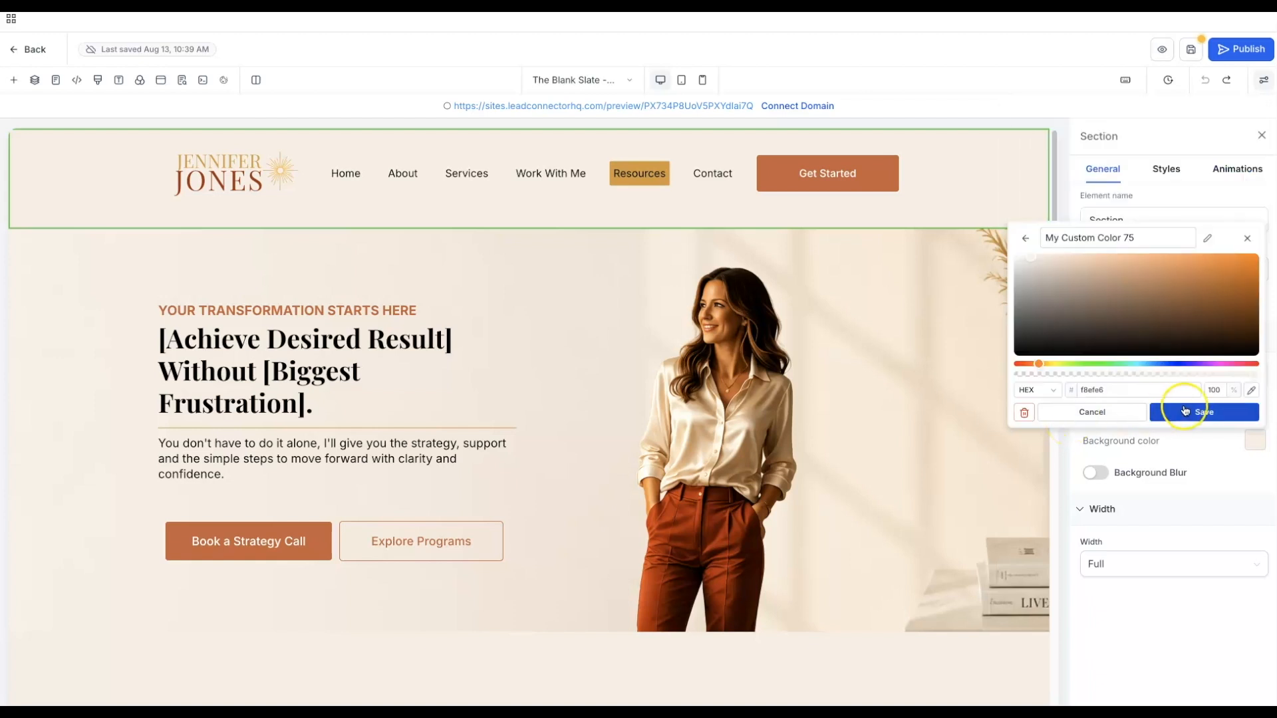
click(1135, 389)
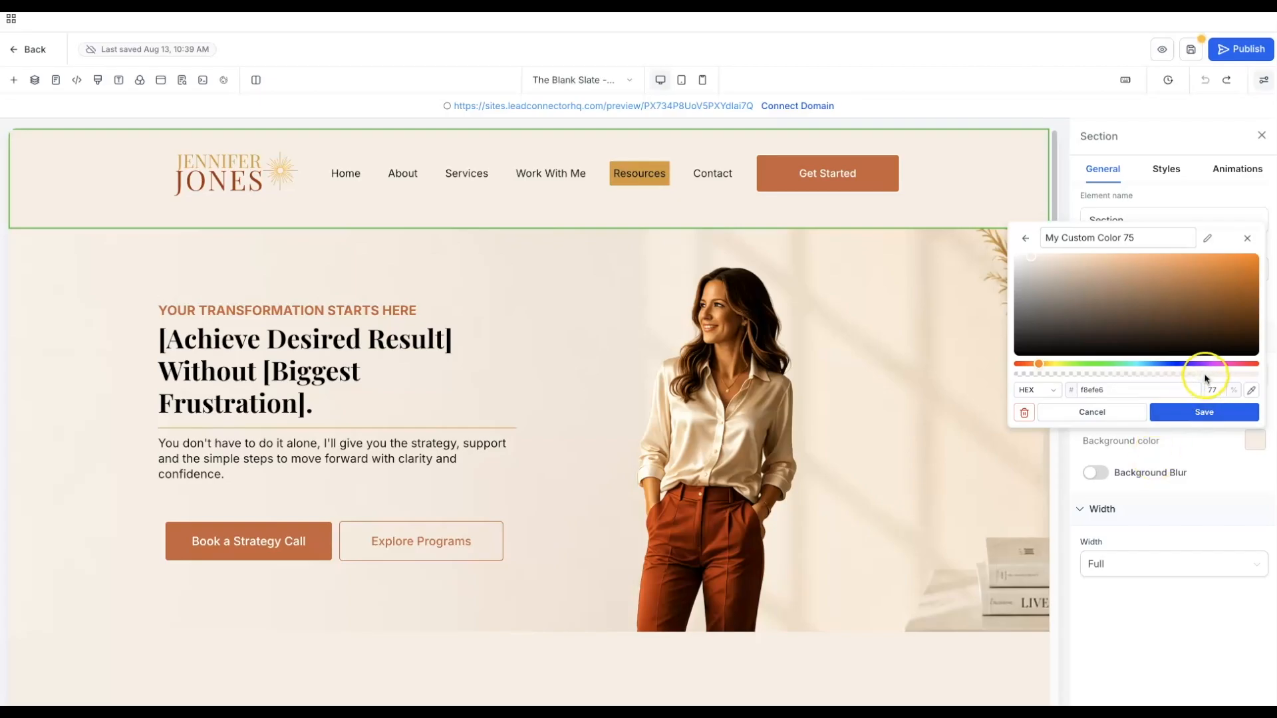
click(1191, 413)
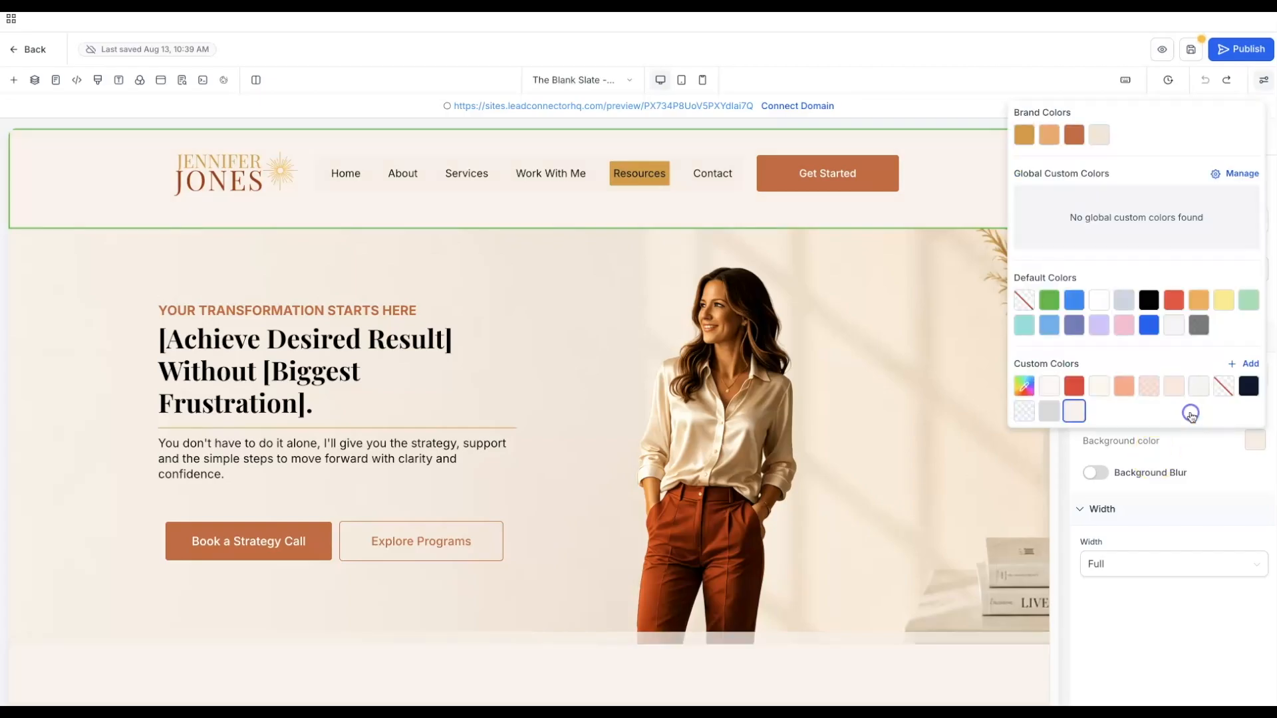
click(684, 166)
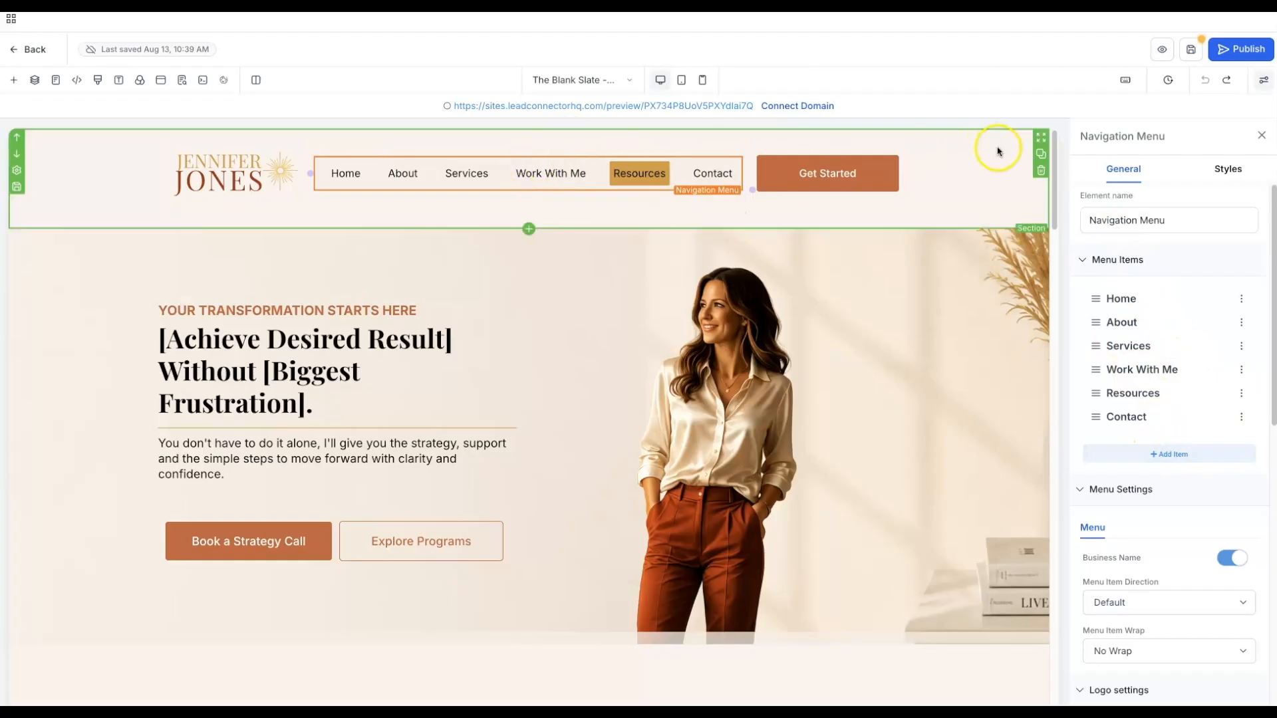
- Set the header menu's background to cream rgba(253,248,238) at 0% opacity
scroll(1213, 342, down, 2)
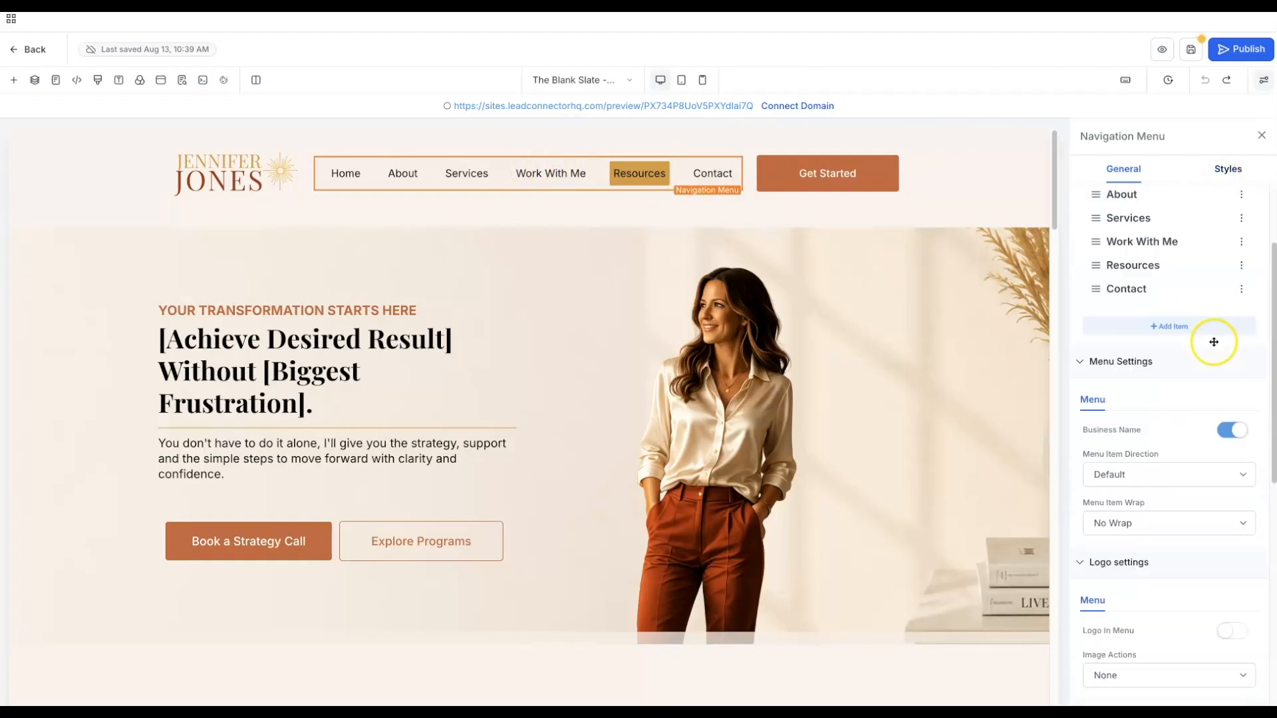
click(1230, 170)
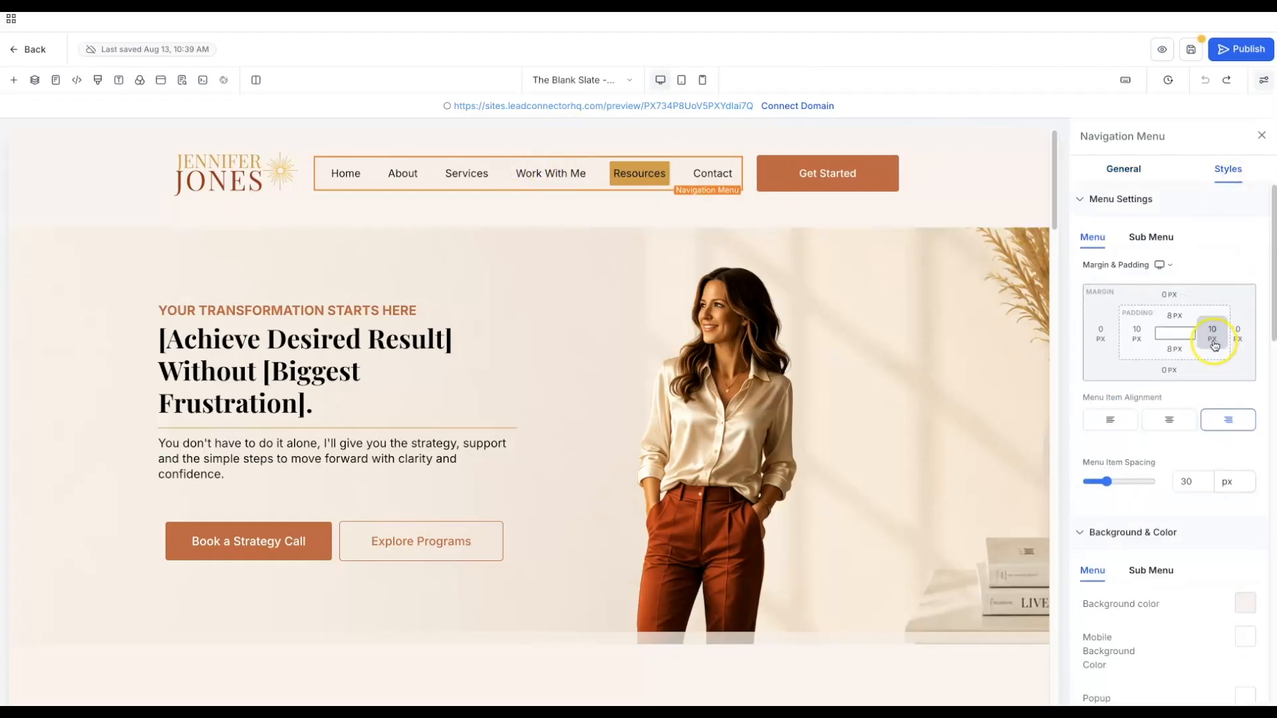
scroll(1210, 341, down, 2)
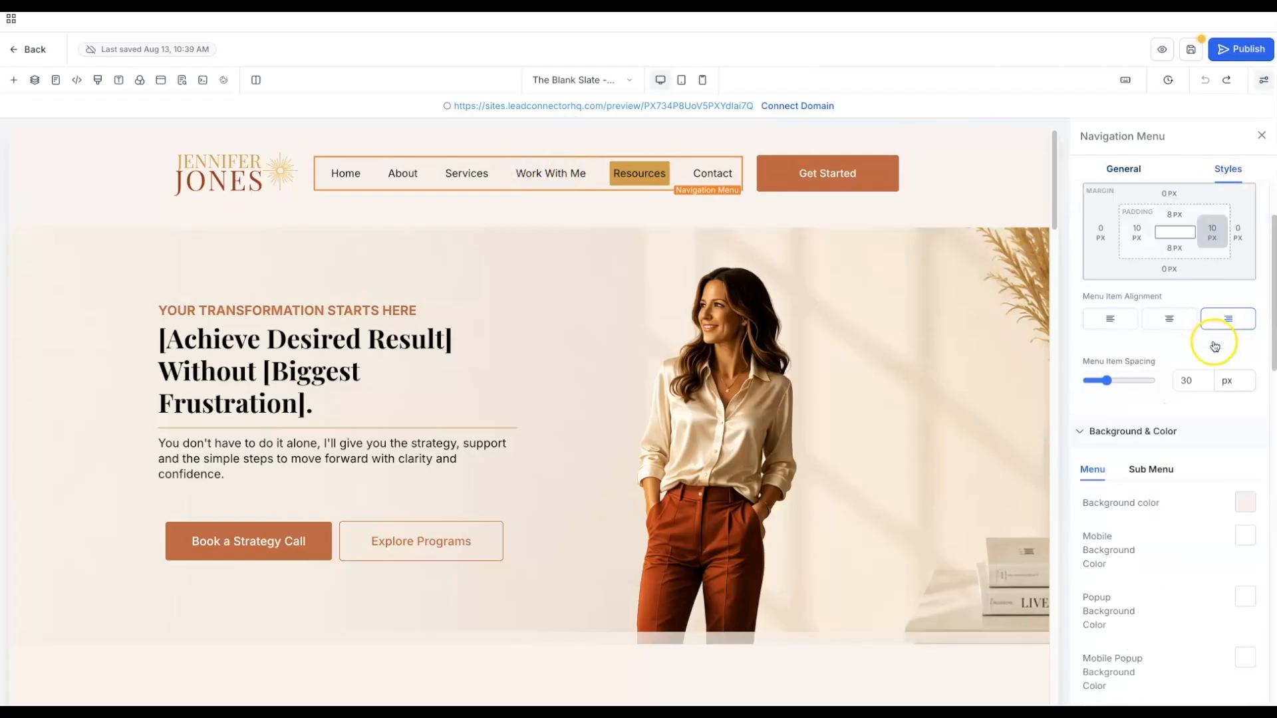
click(1240, 503)
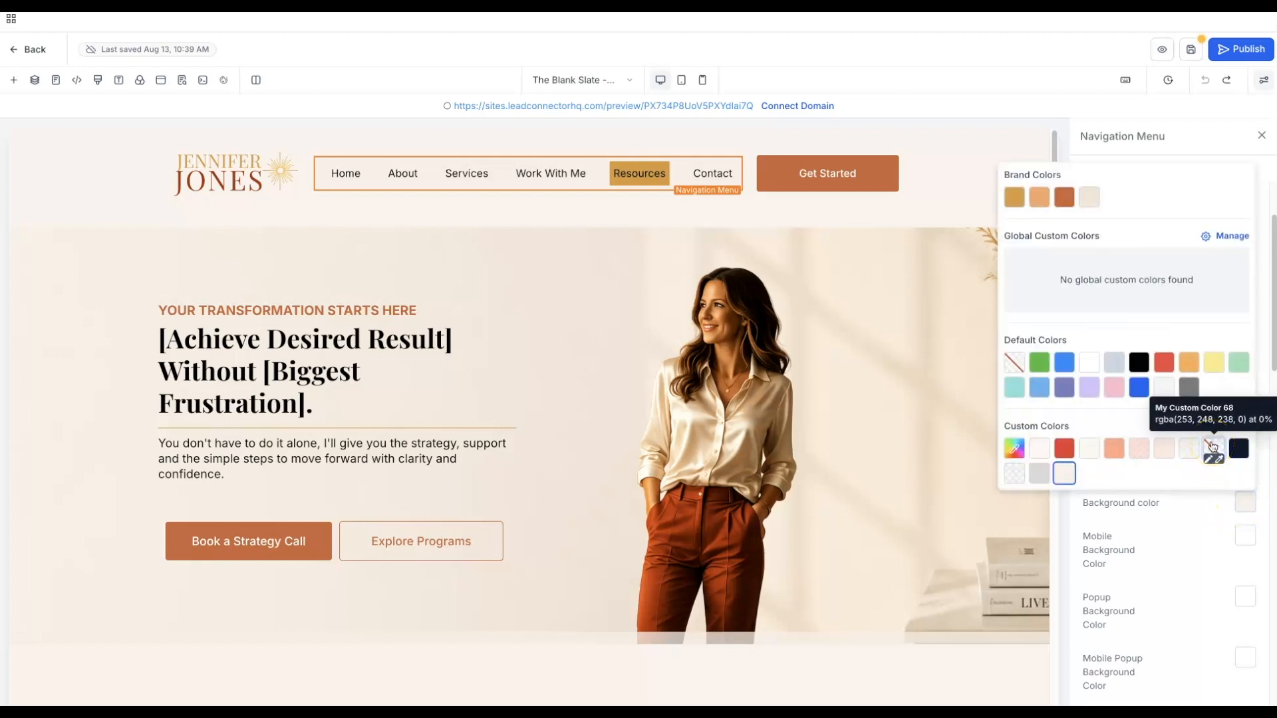
click(1211, 446)
click(918, 272)
click(930, 211)
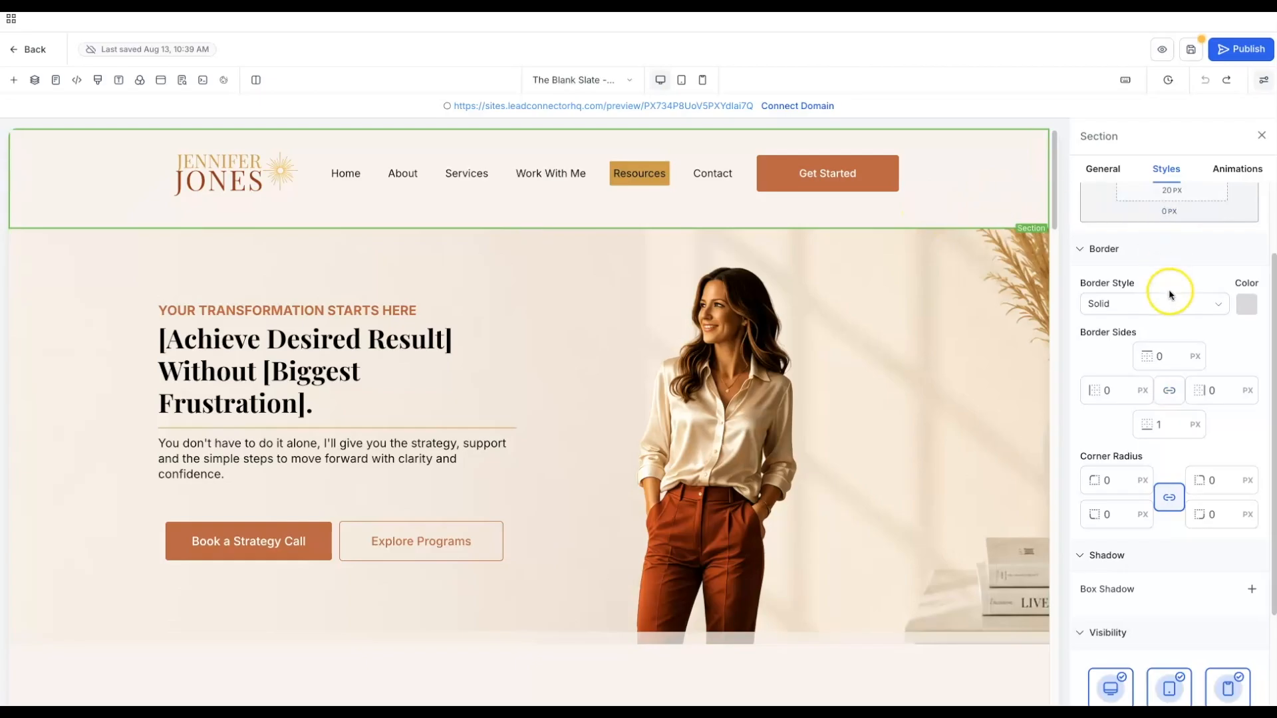
- Give the header a solid 1 px bottom border in the Wheat gold colour
click(1161, 424)
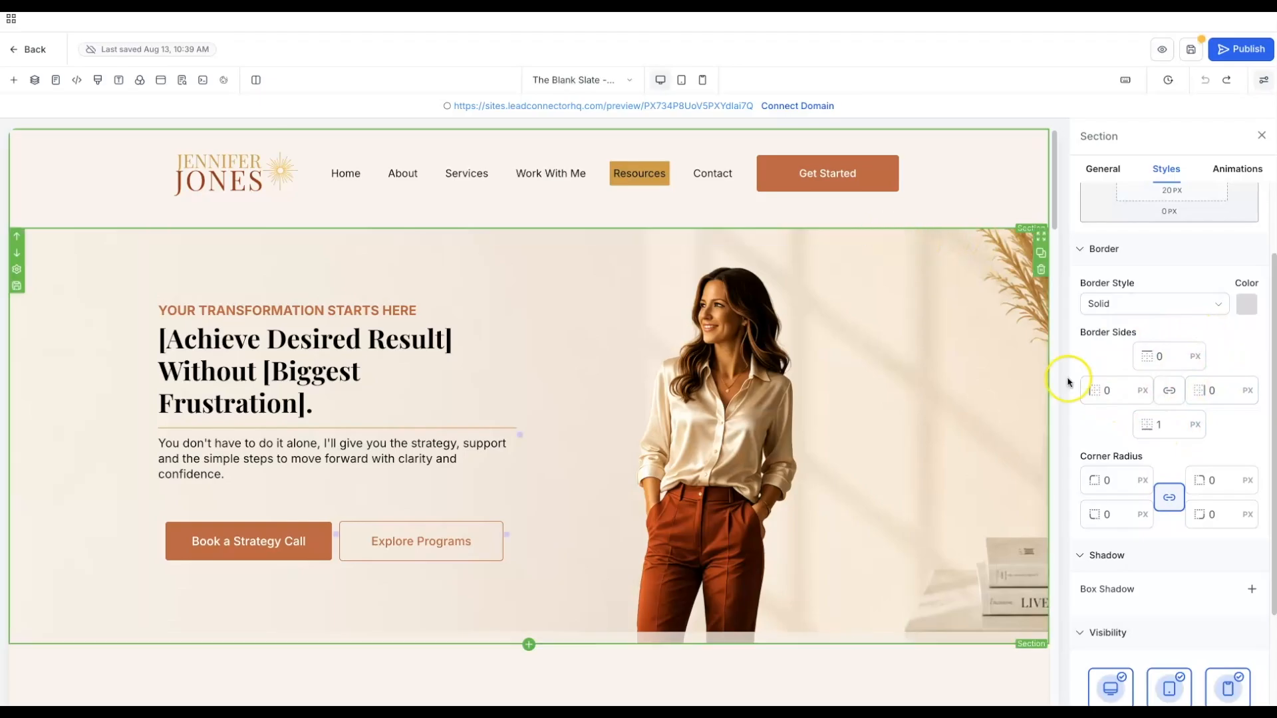
click(1246, 308)
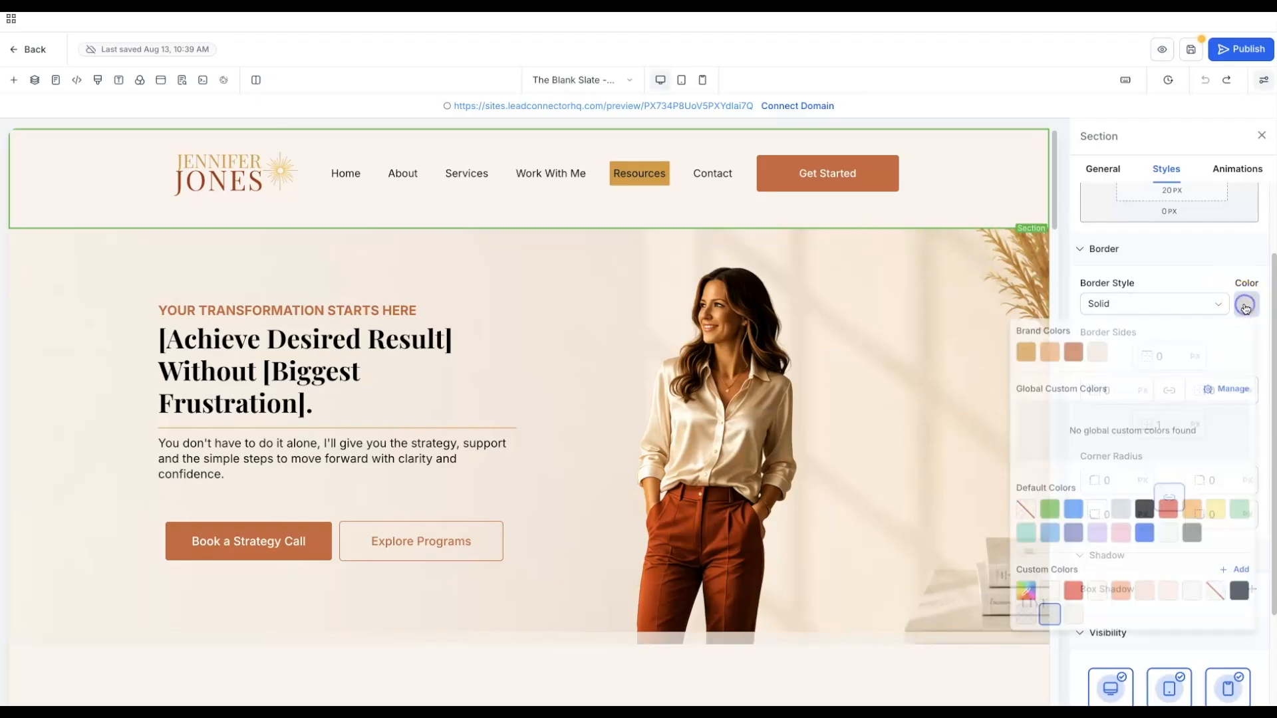
click(1018, 353)
click(916, 283)
- Save the page and open the live preview
click(1191, 53)
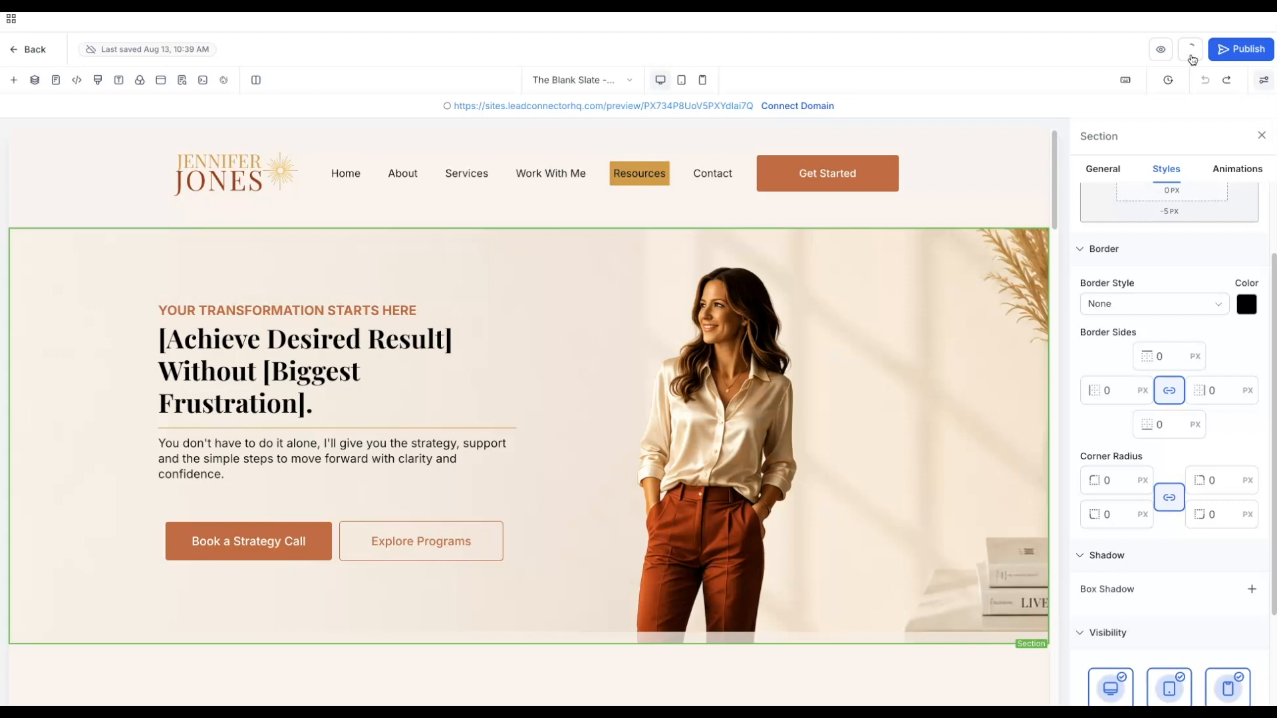
click(1188, 59)
click(1163, 52)
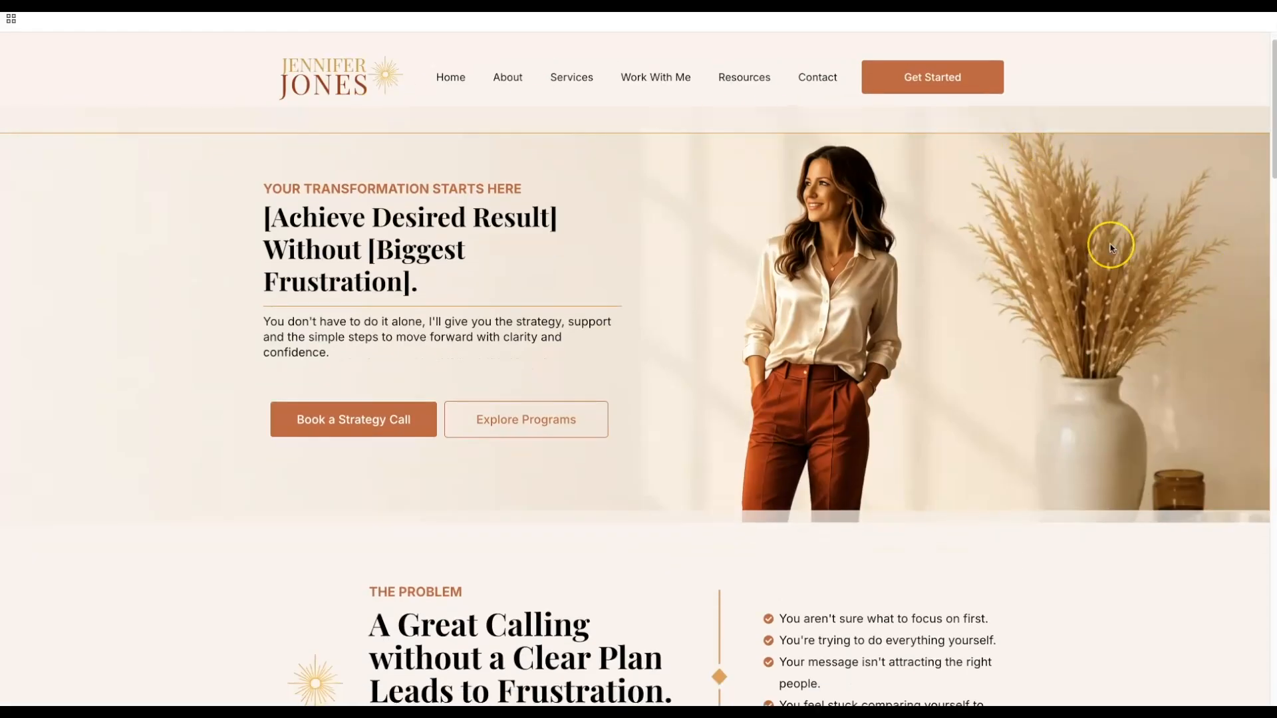
scroll(1110, 247, down, 1)
scroll(1110, 248, down, 6)
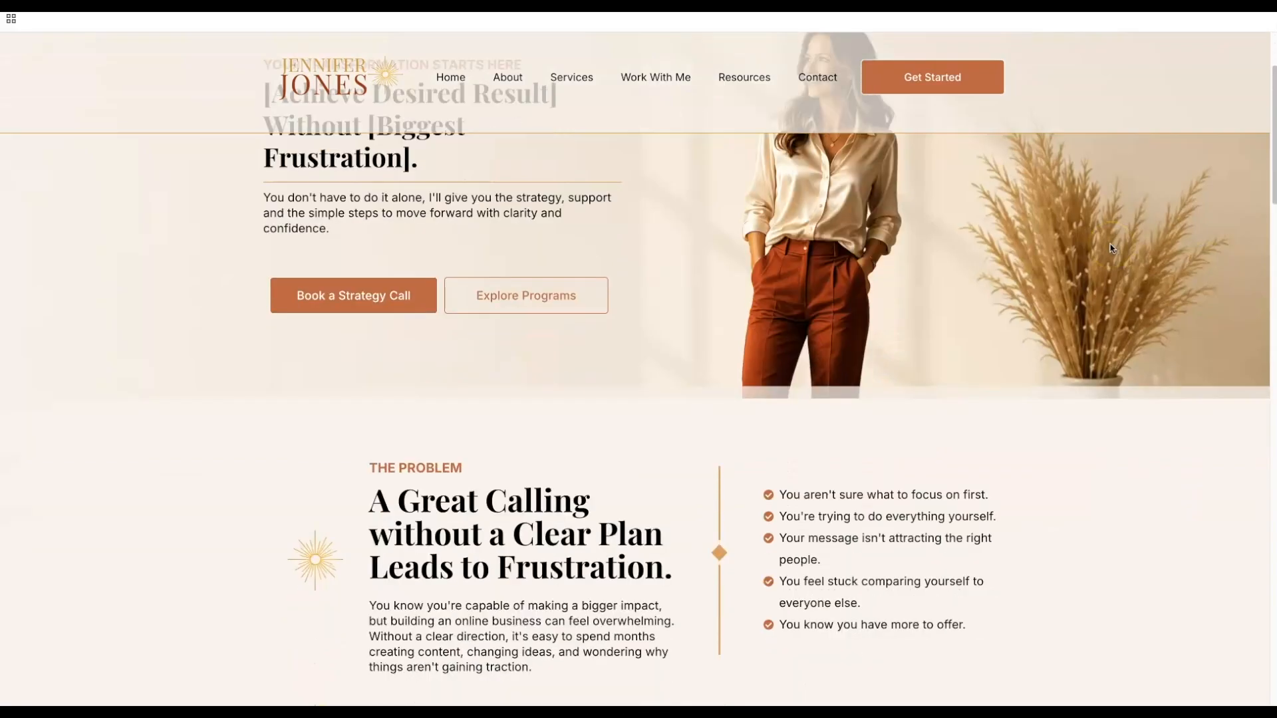
scroll(1110, 249, down, 12)
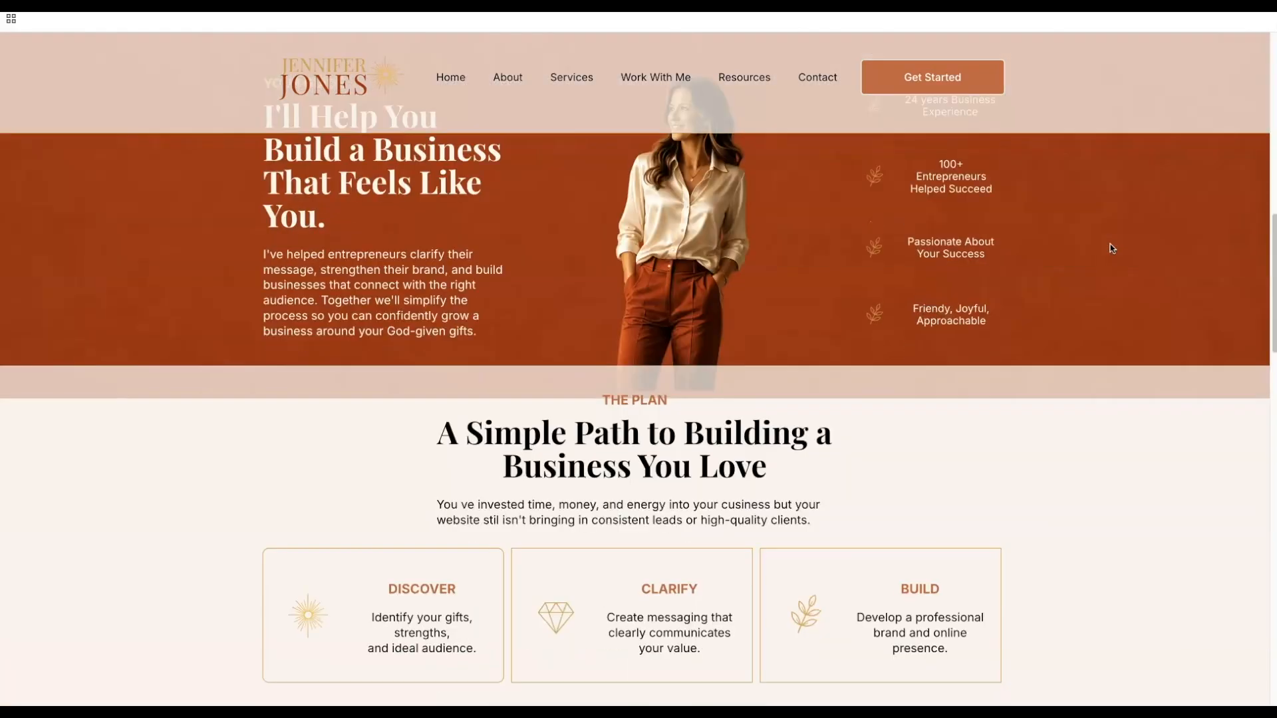
scroll(1110, 249, down, 15)
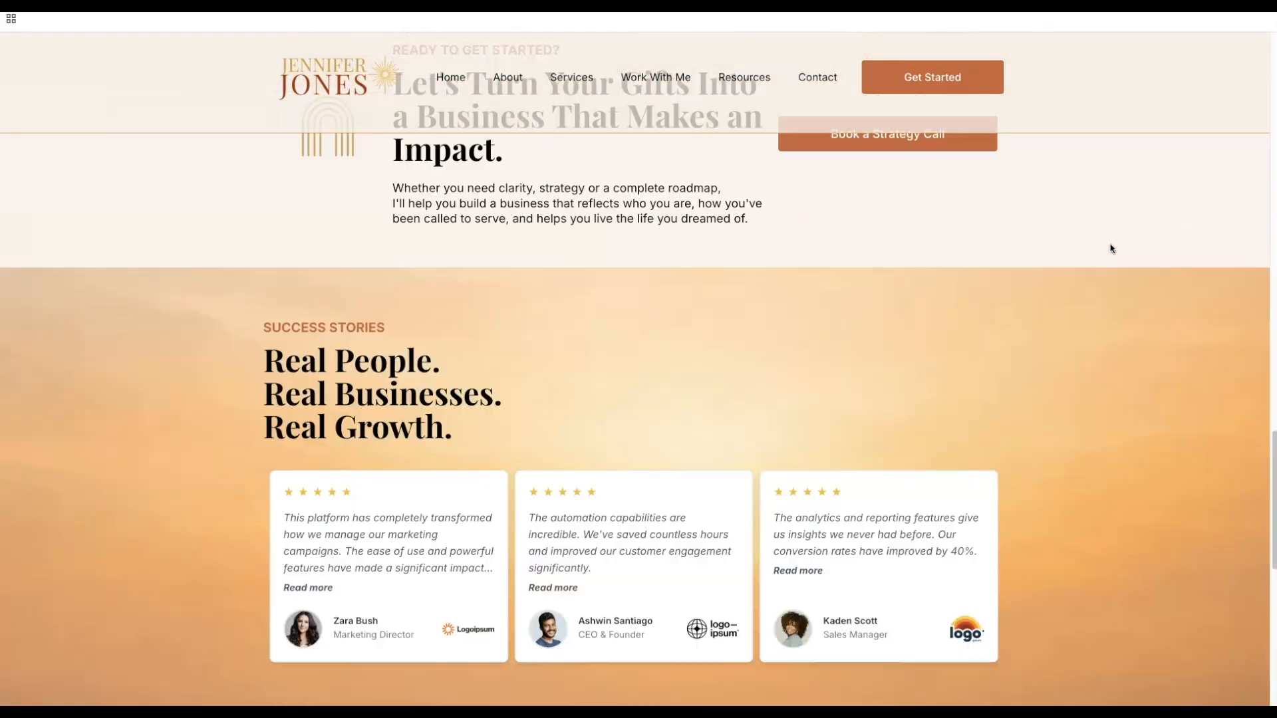
scroll(1110, 249, down, 4)
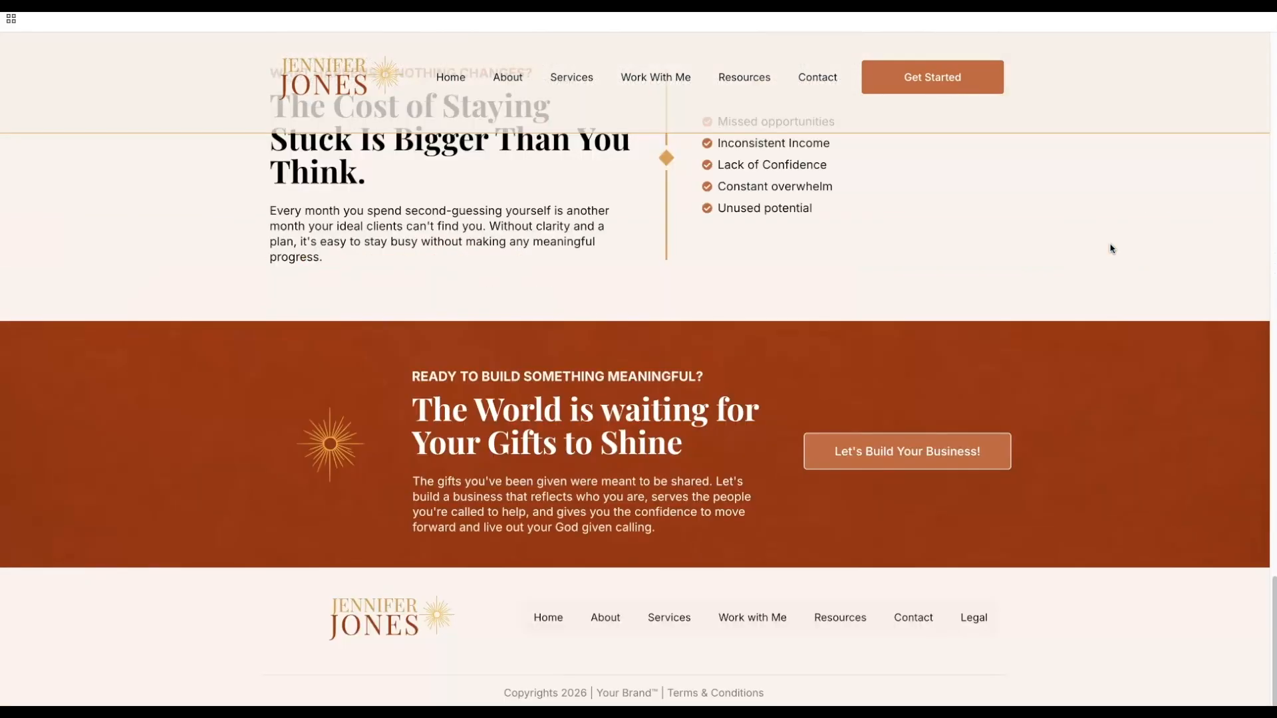
scroll(1110, 249, up, 18)
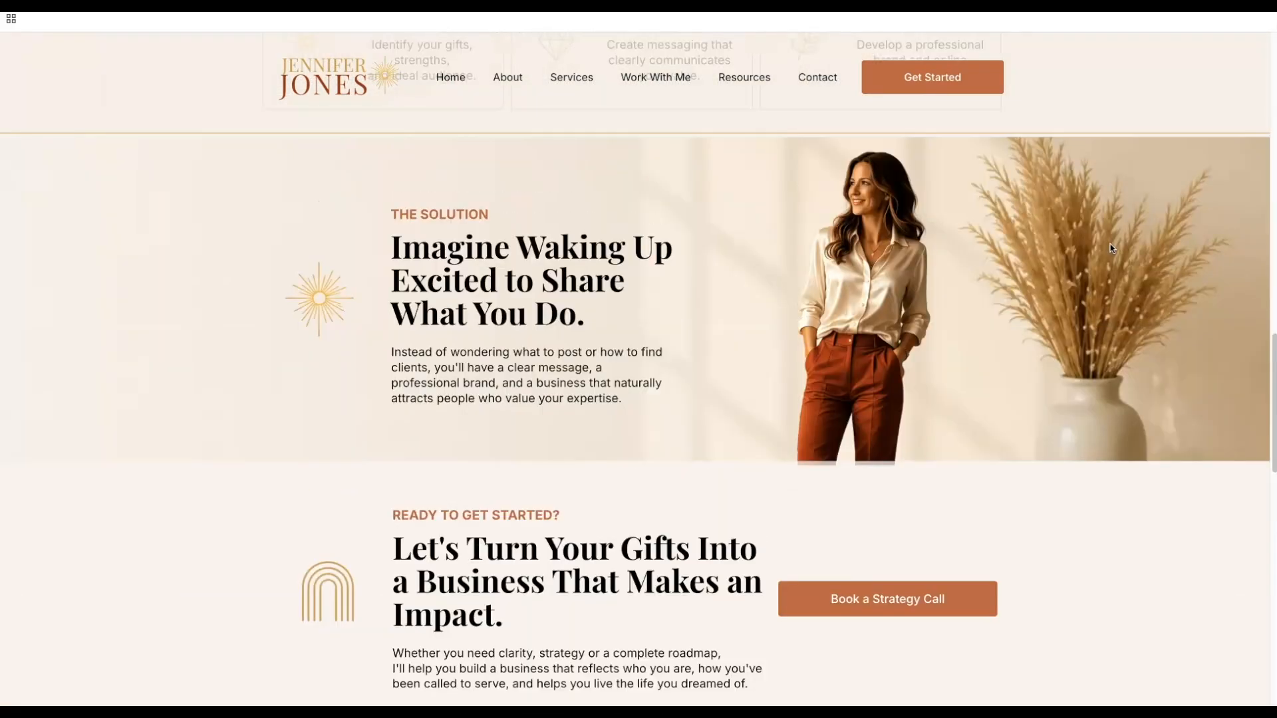
scroll(1110, 249, up, 18)
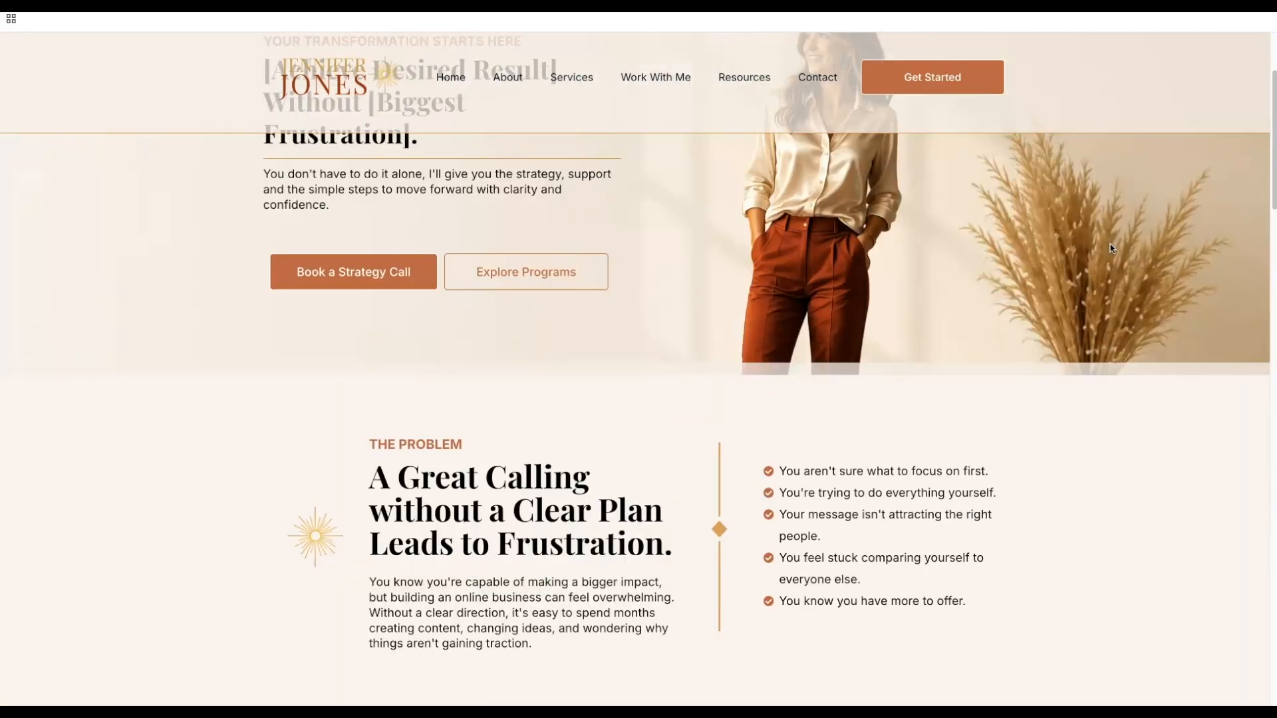
scroll(1110, 248, up, 3)
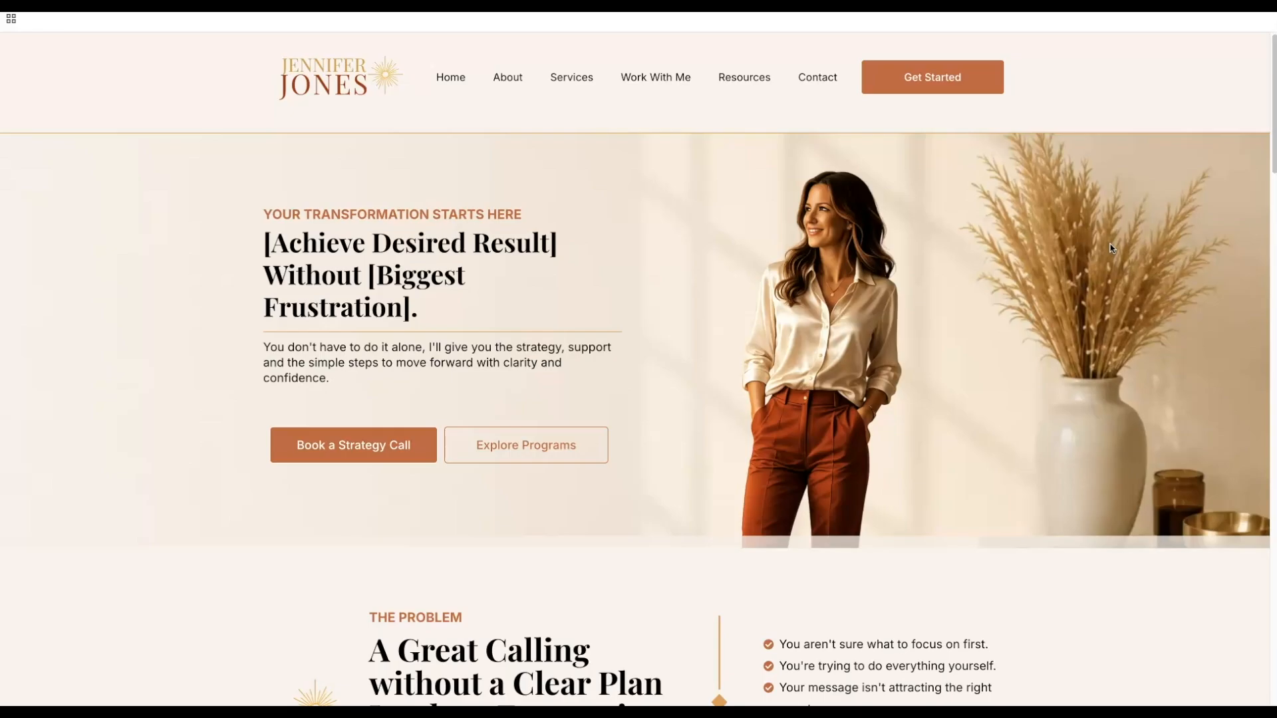
scroll(1109, 248, down, 3)
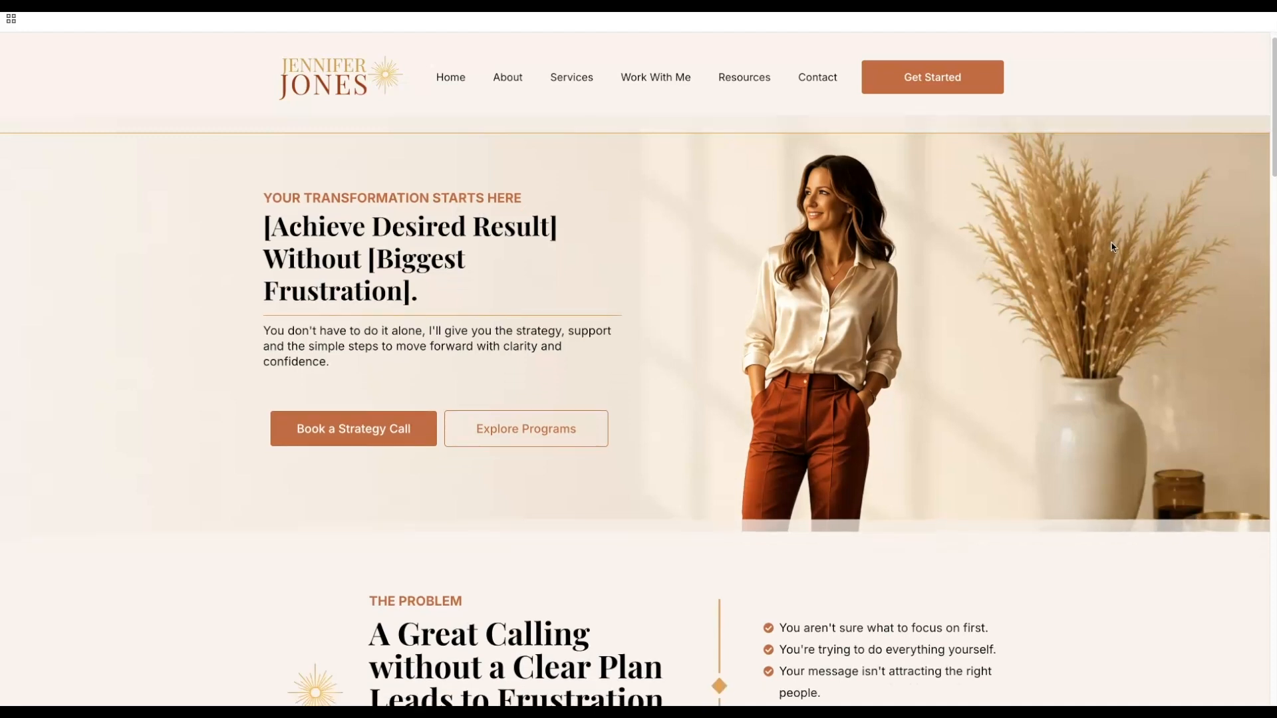
scroll(1171, 266, up, 3)
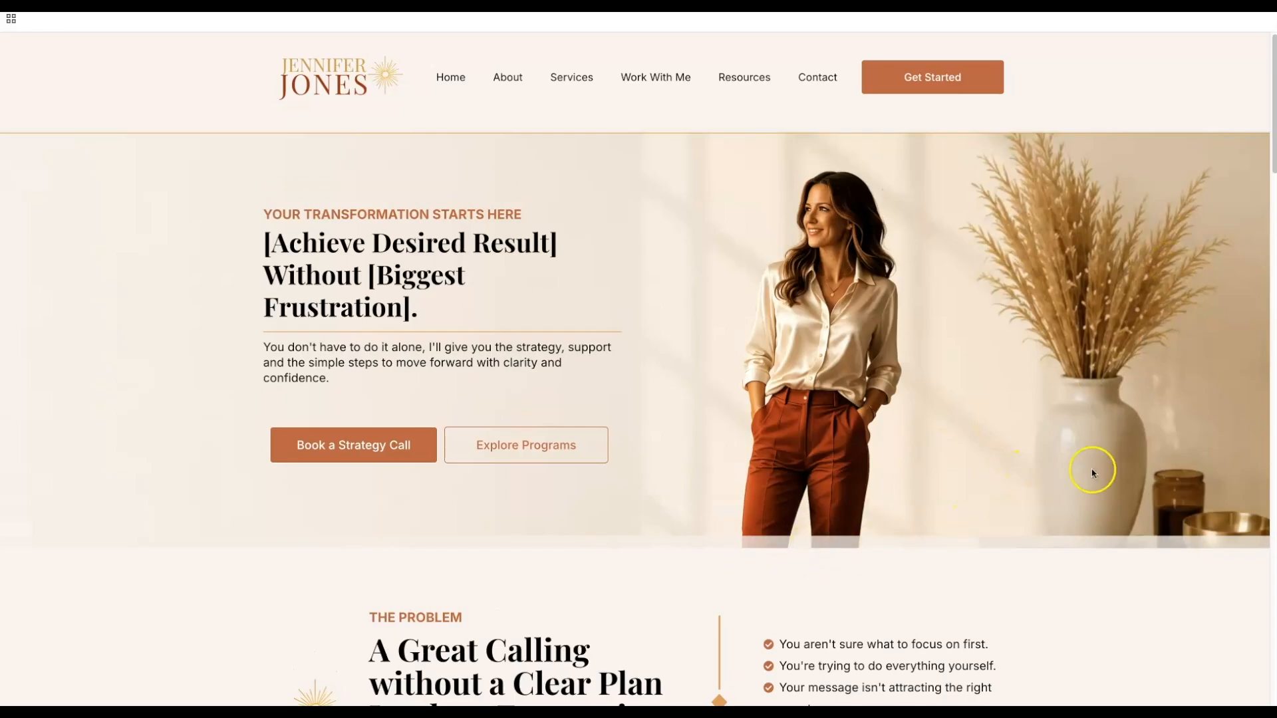
scroll(1097, 466, down, 2)
scroll(1106, 458, up, 2)
scroll(941, 390, down, 3)
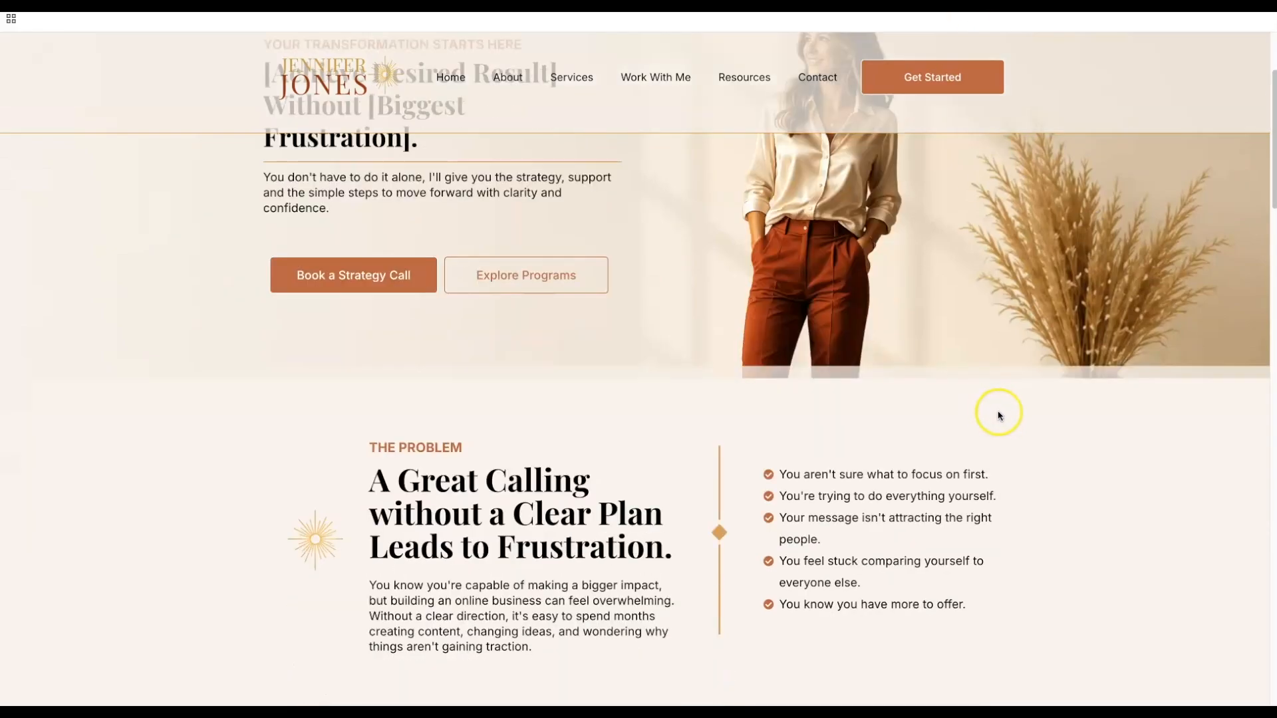
scroll(998, 415, down, 3)
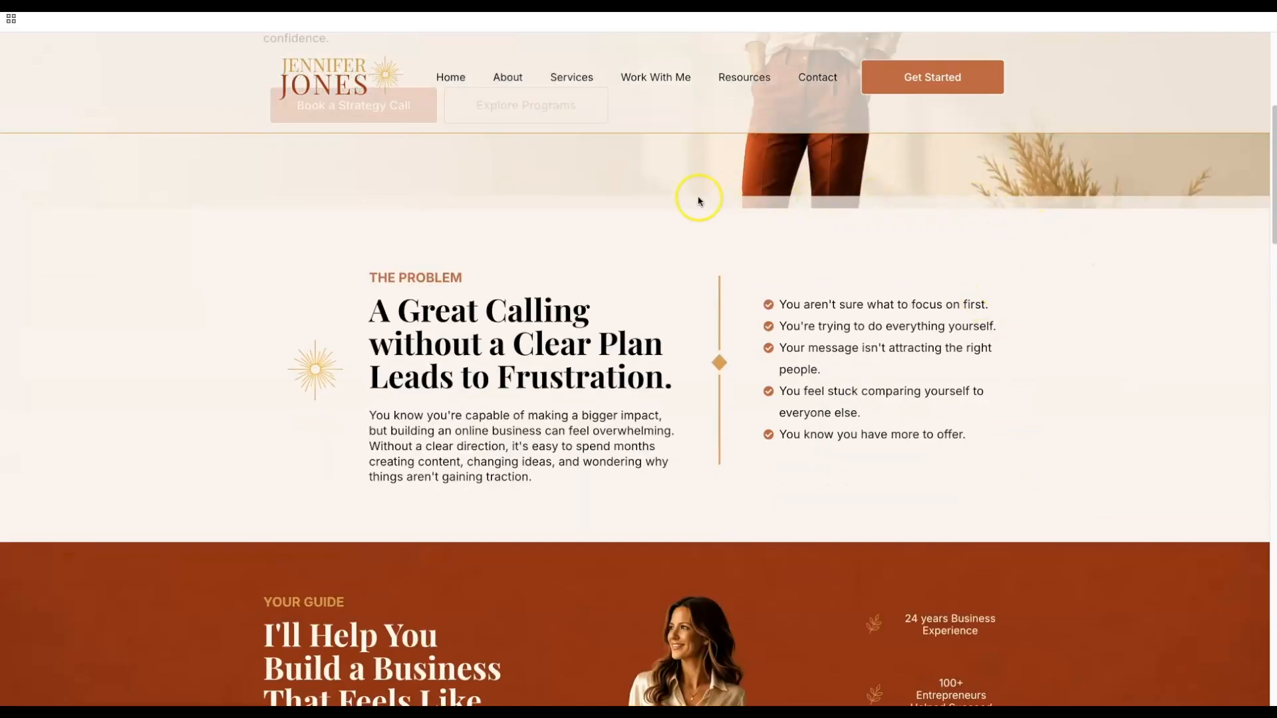
scroll(1113, 320, up, 1)
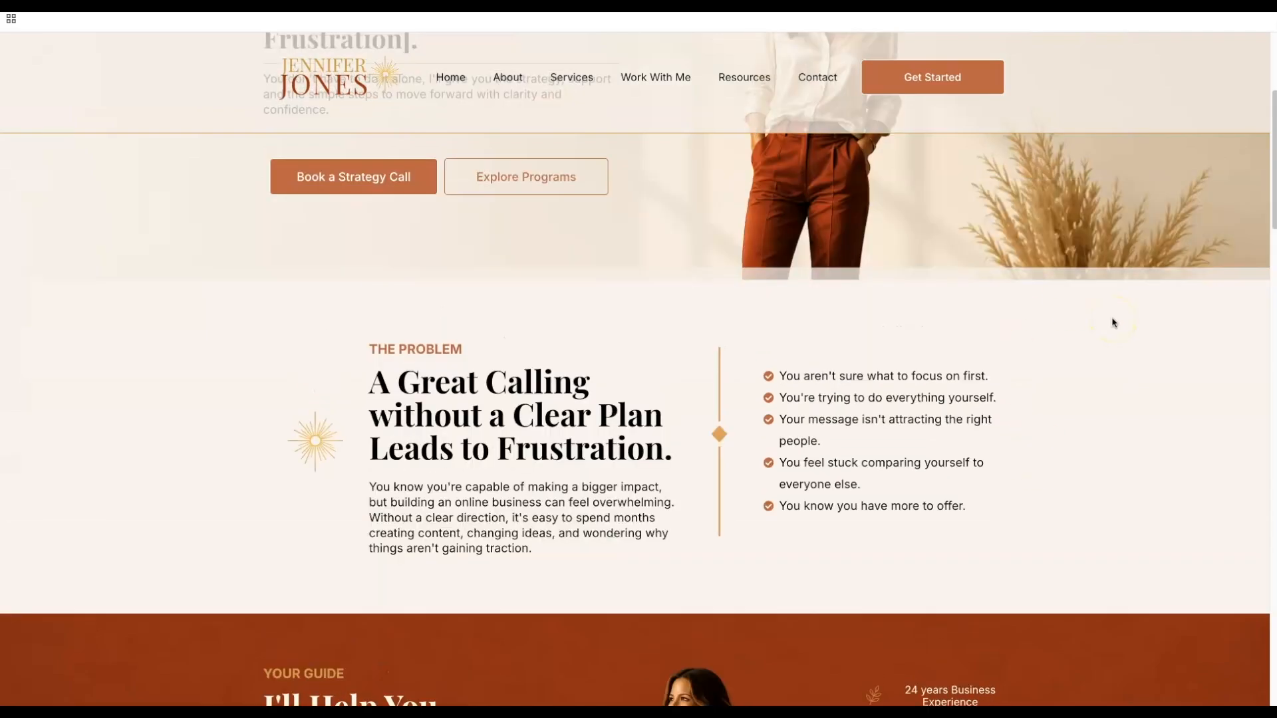
scroll(1113, 323, up, 4)
scroll(1113, 322, down, 12)
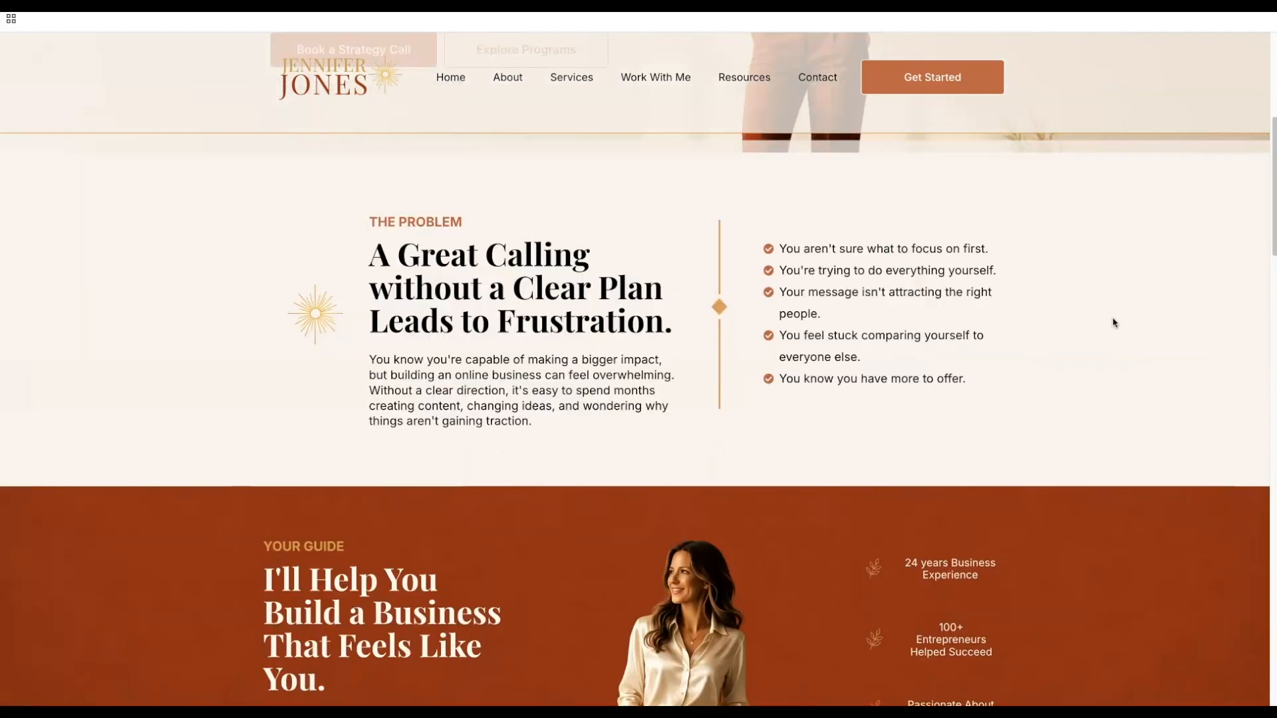
scroll(1115, 322, down, 1)
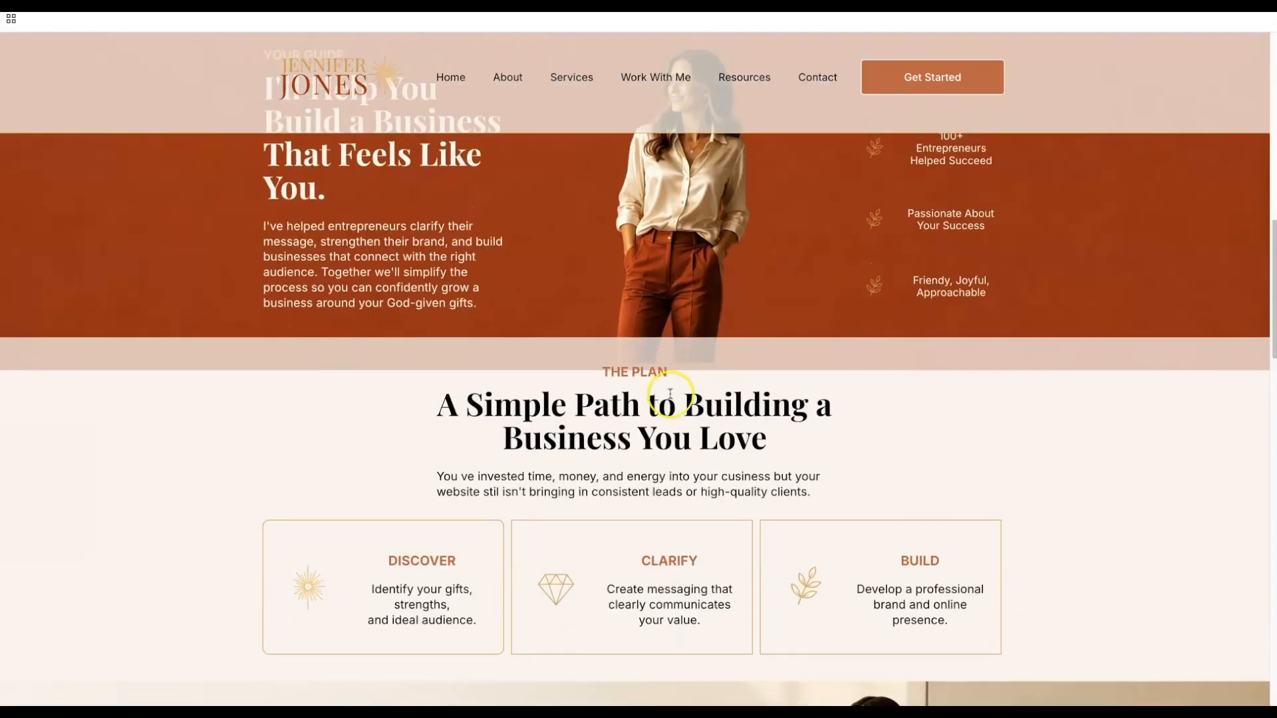
scroll(973, 420, up, 12)
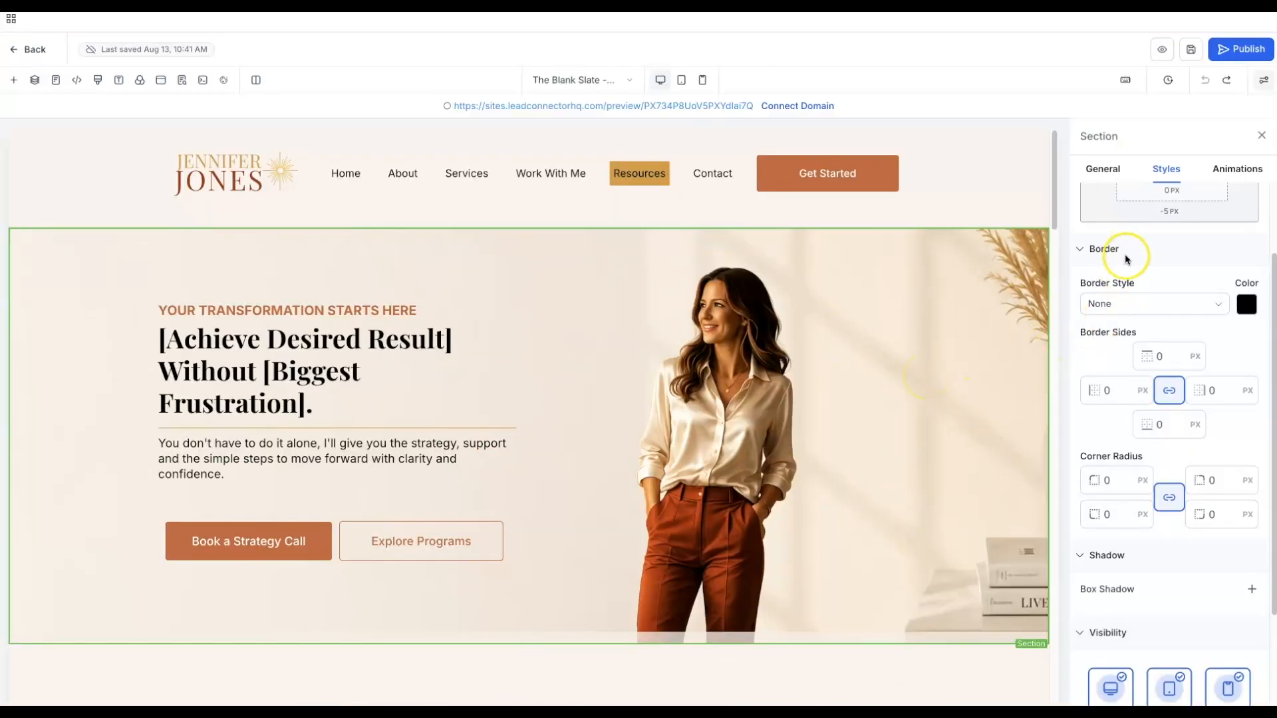
- Sample the hero image's cream tone f8efe5 with the eyedropper and save it as a custom colour
scroll(1126, 386, down, 4)
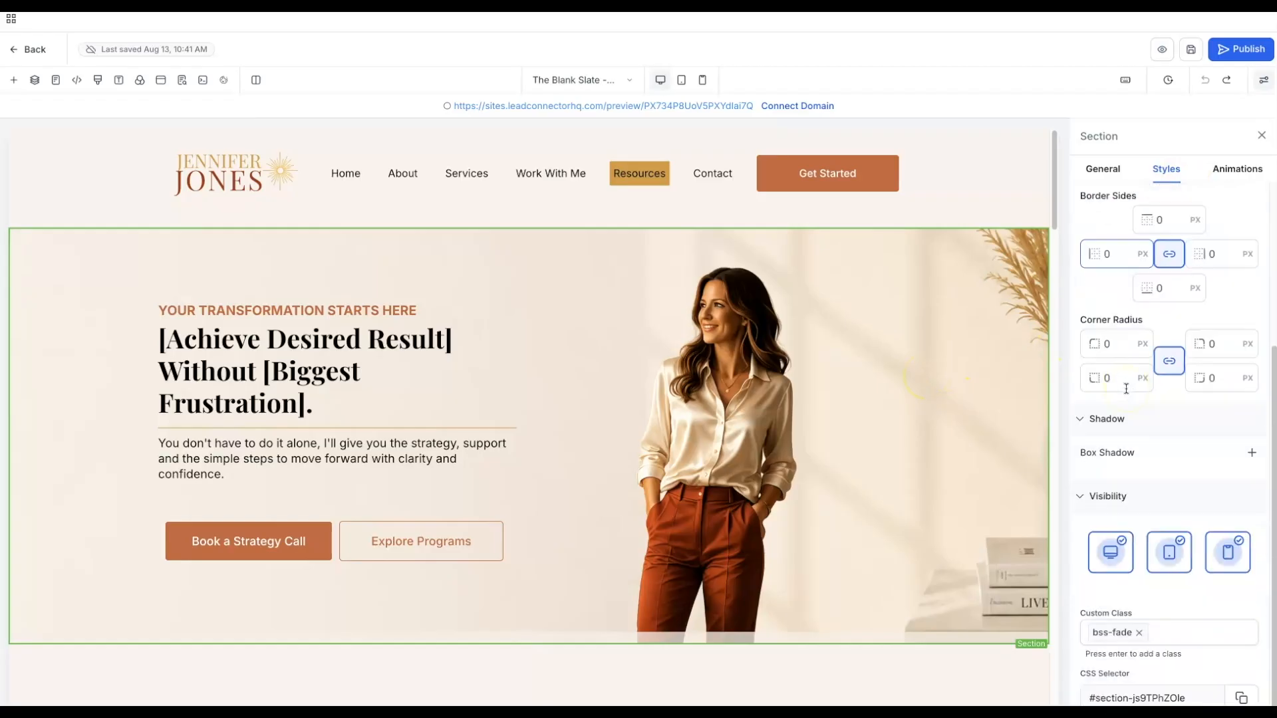
scroll(1126, 388, up, 5)
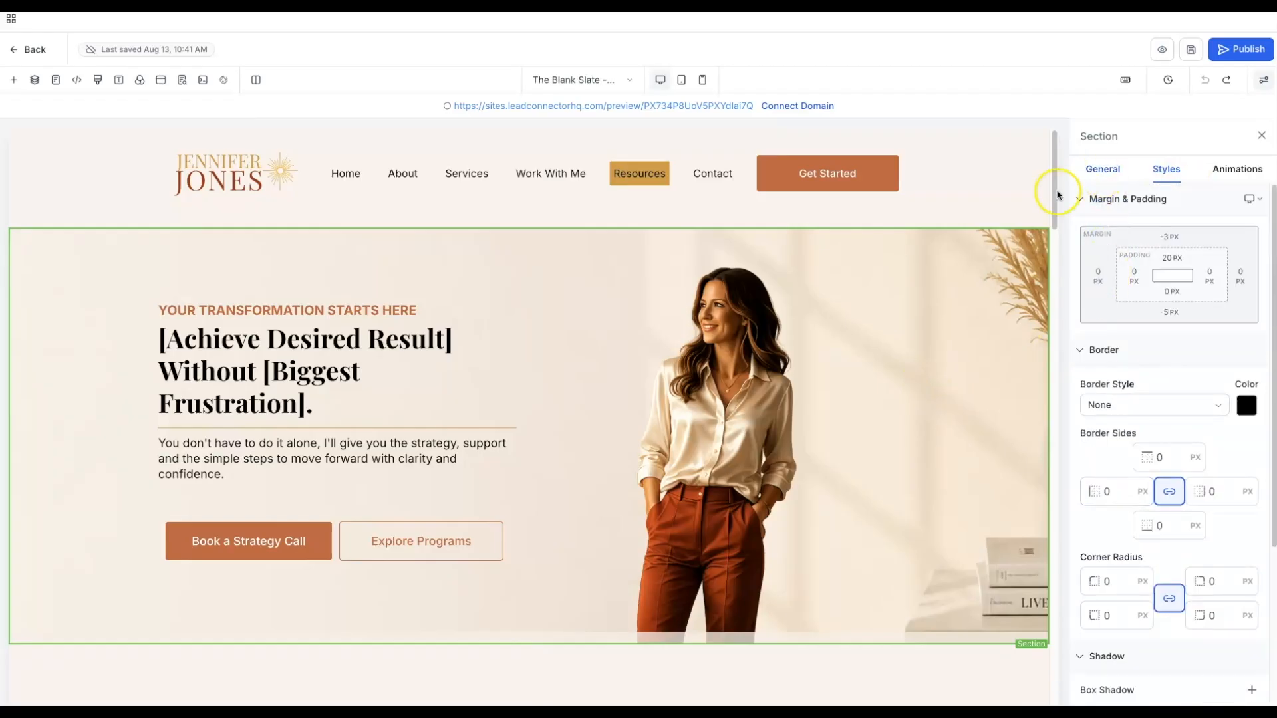
click(992, 187)
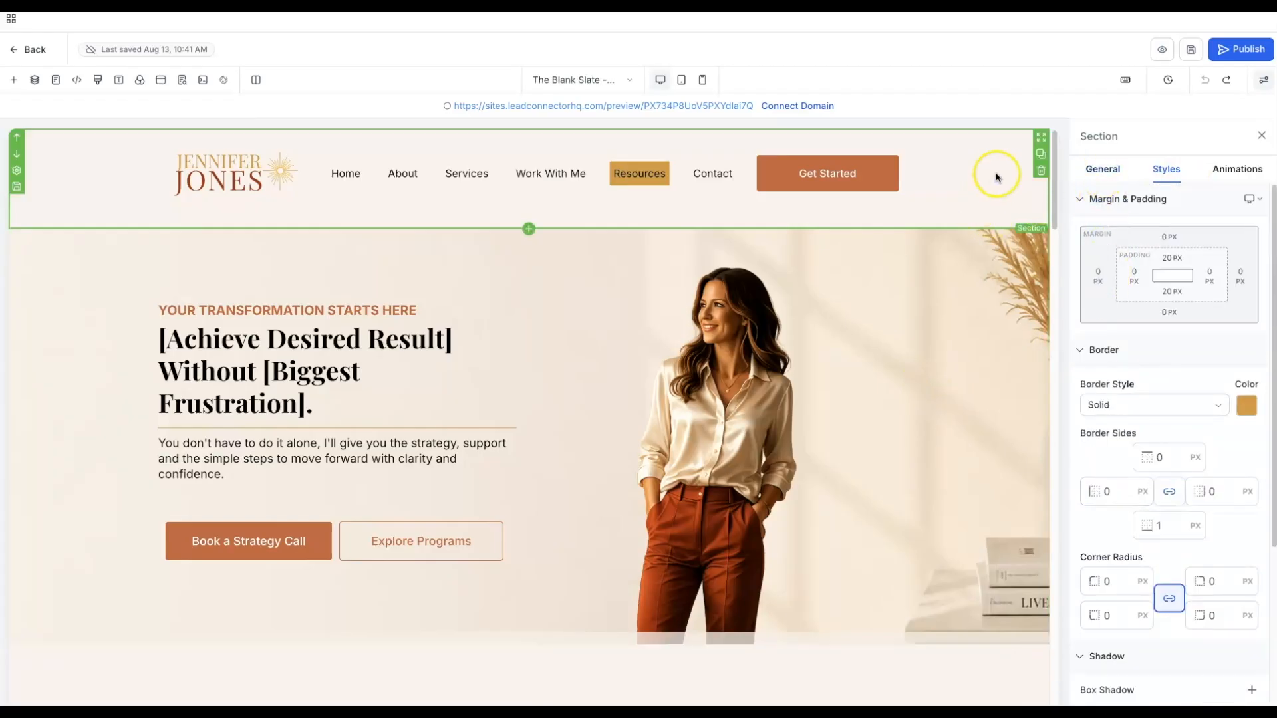
click(1102, 168)
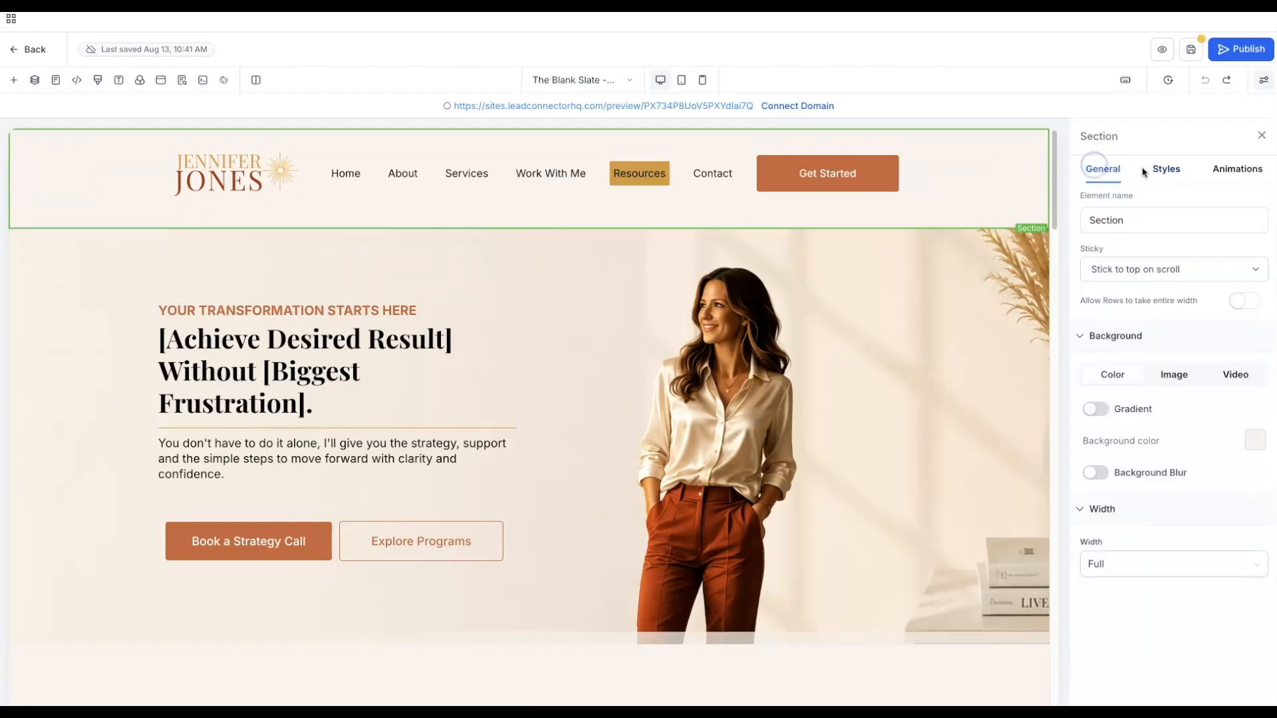
click(1255, 441)
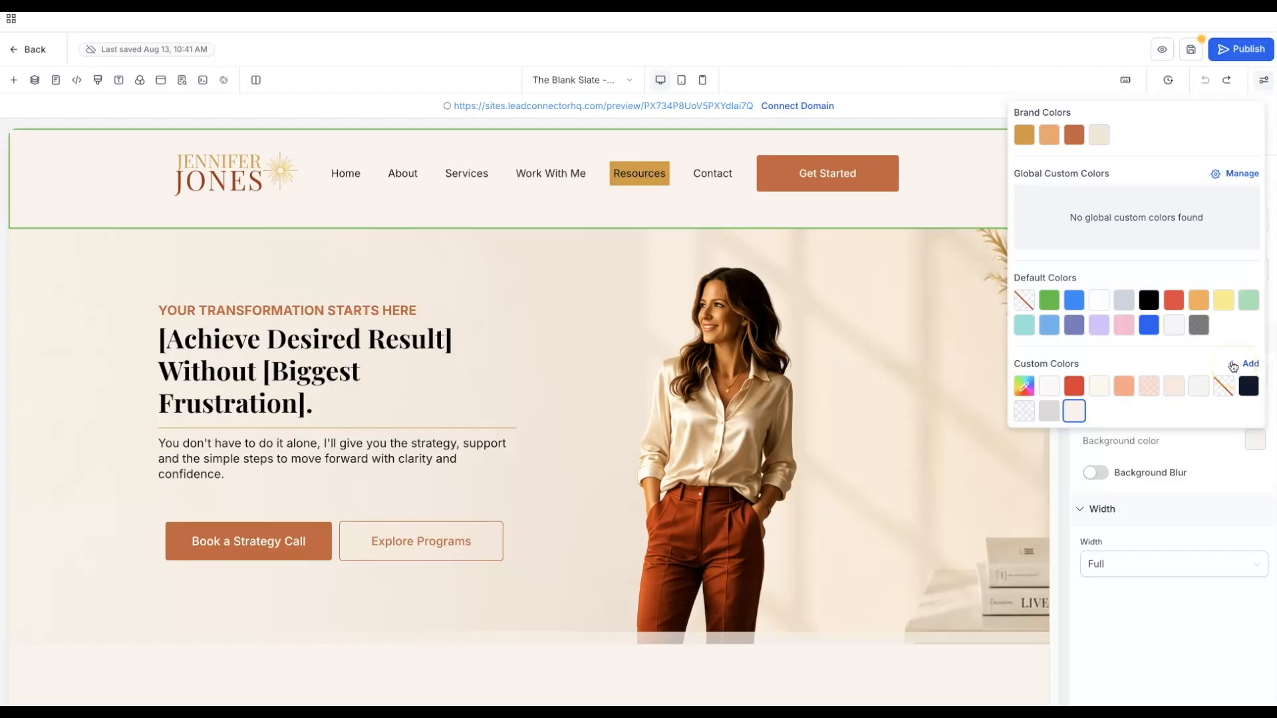
click(1232, 364)
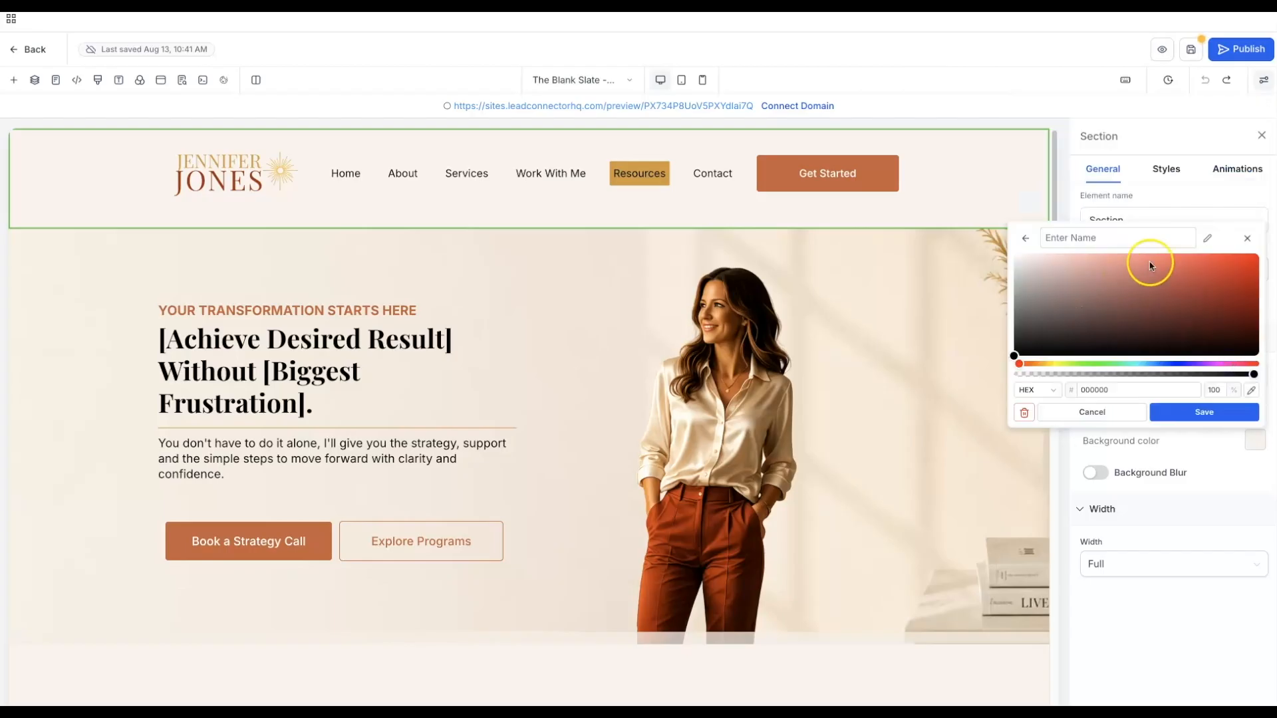
click(1252, 392)
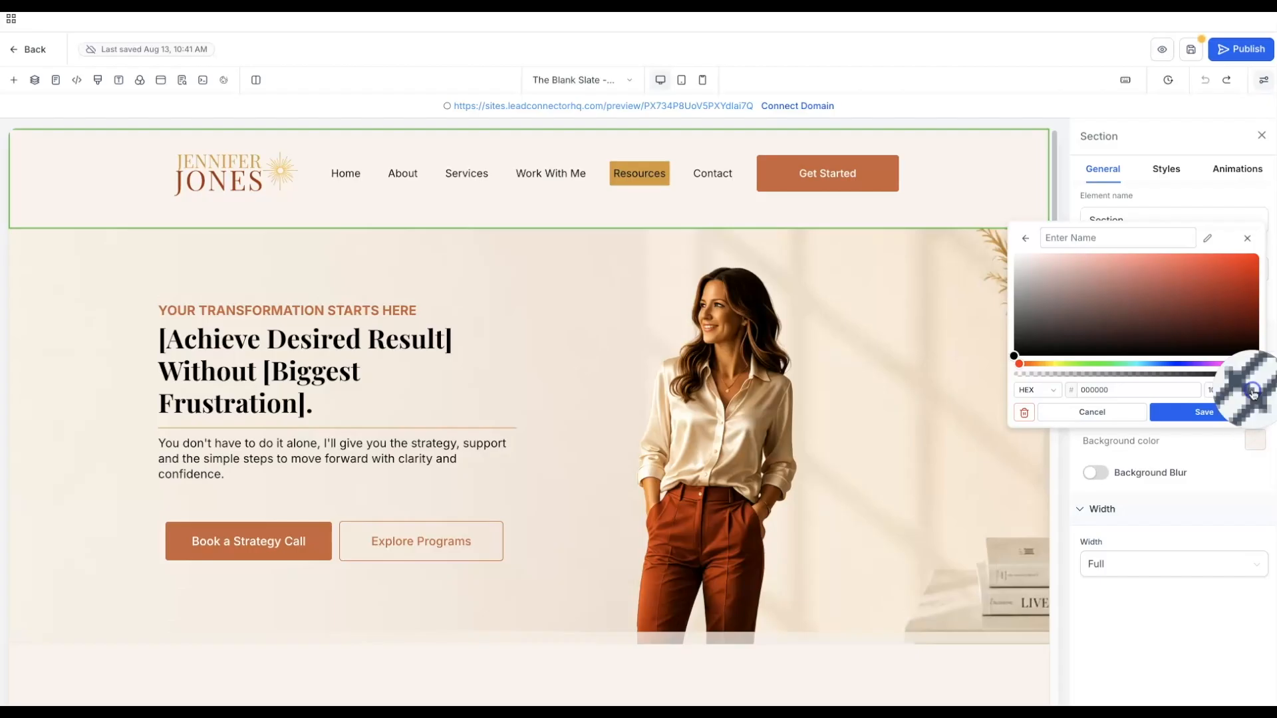
click(107, 313)
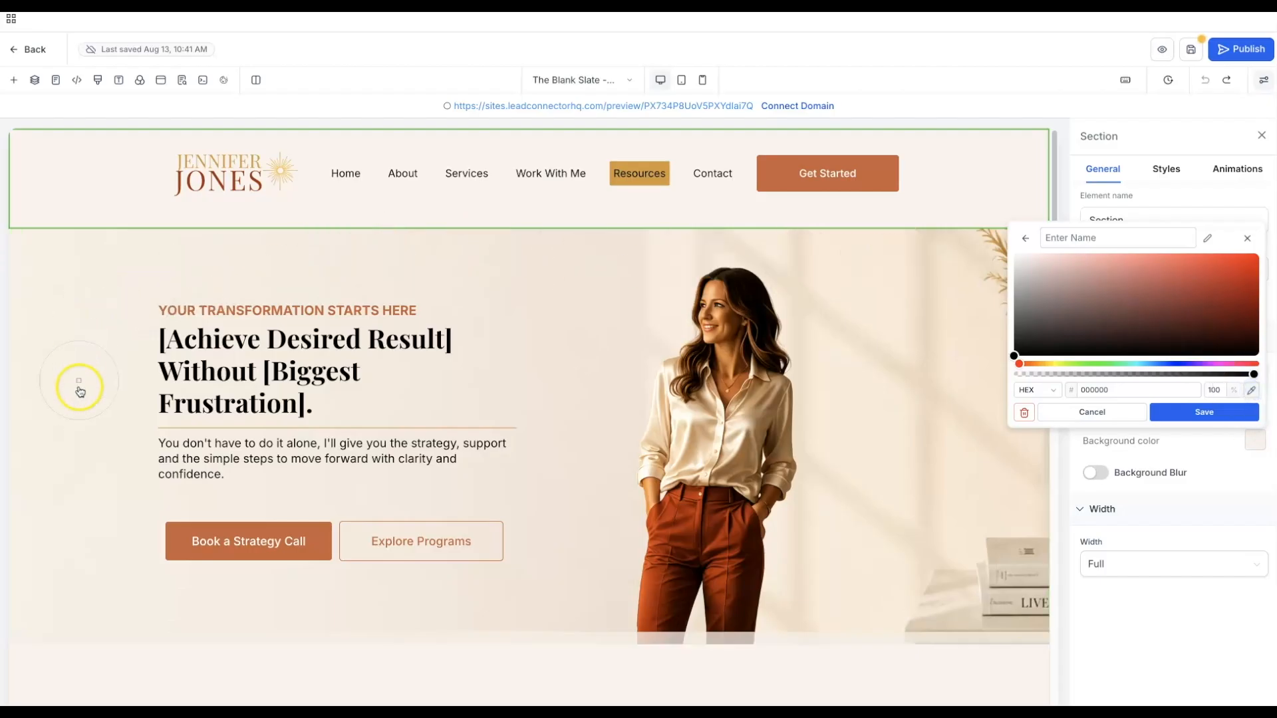
click(78, 476)
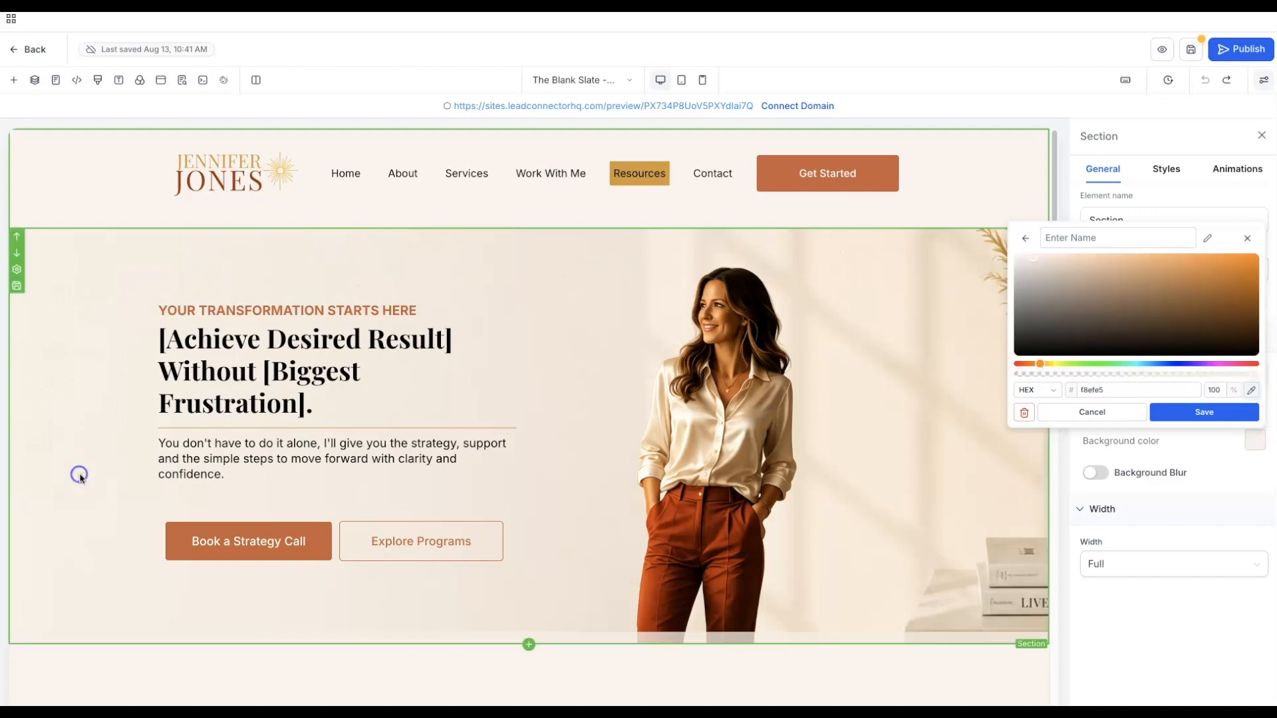
click(1185, 423)
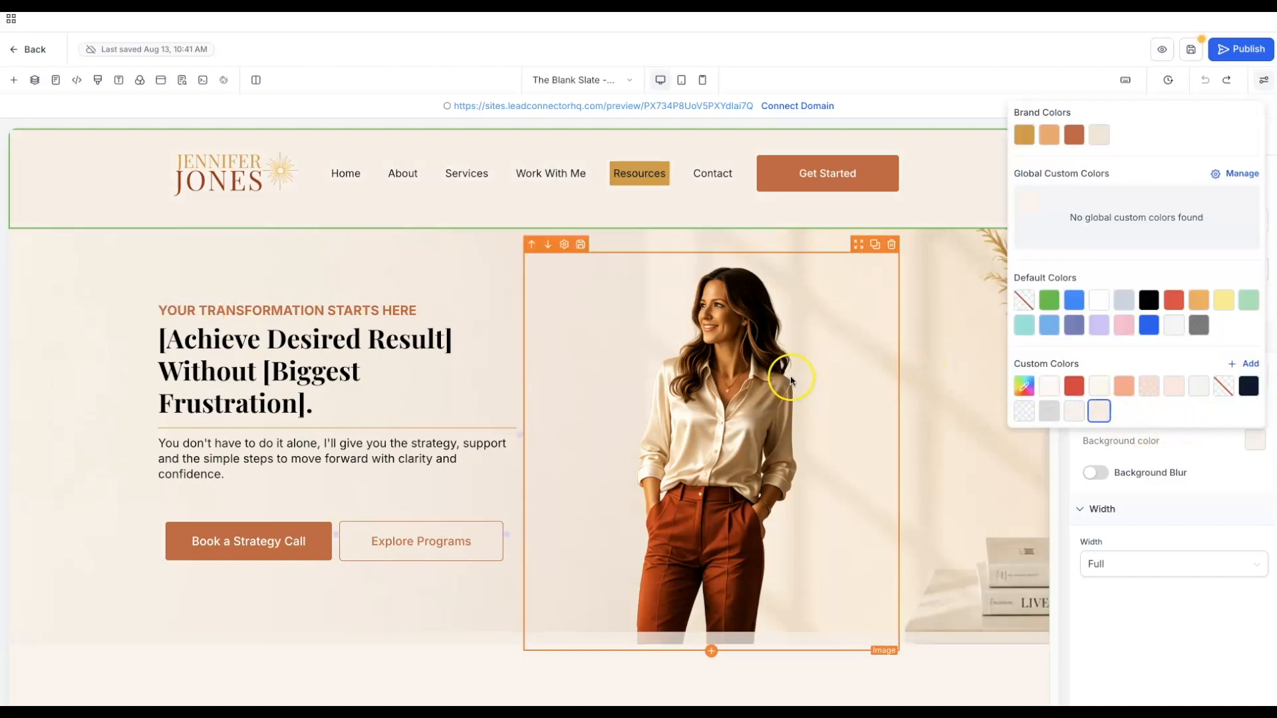
scroll(787, 365, down, 3)
click(950, 563)
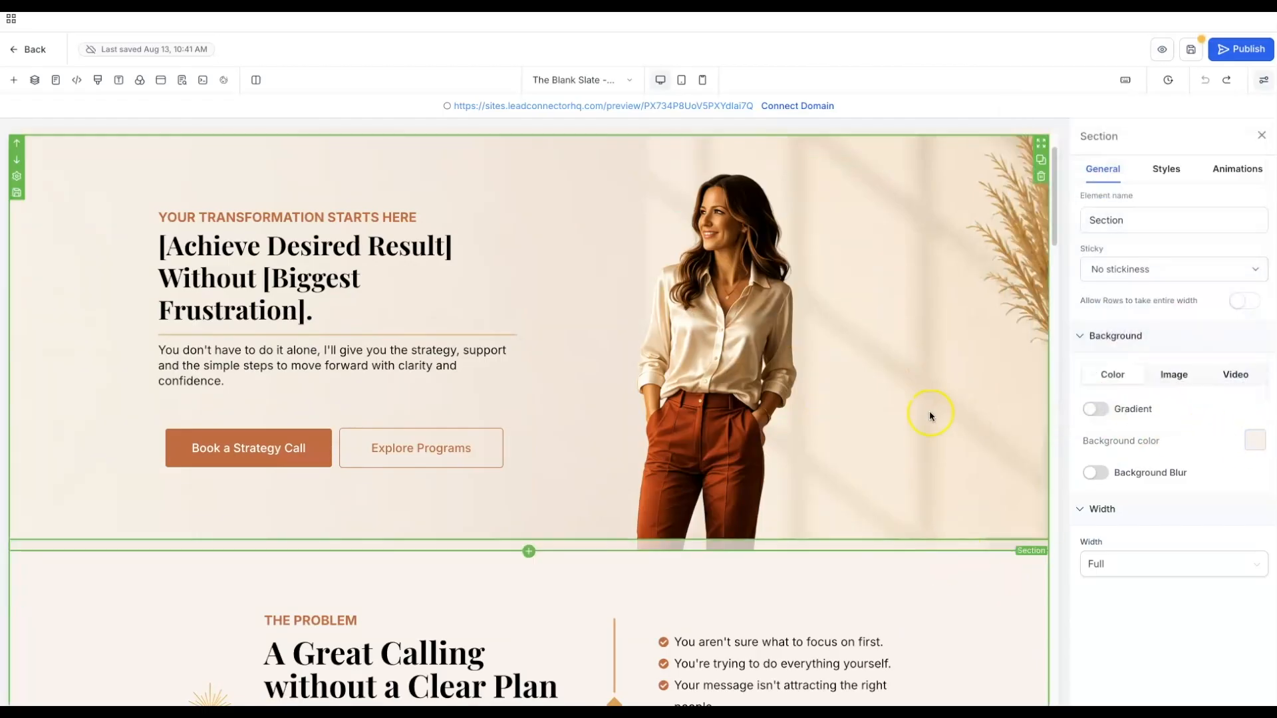
- Give The Plan section the cream f8efe5 background
scroll(921, 411, down, 2)
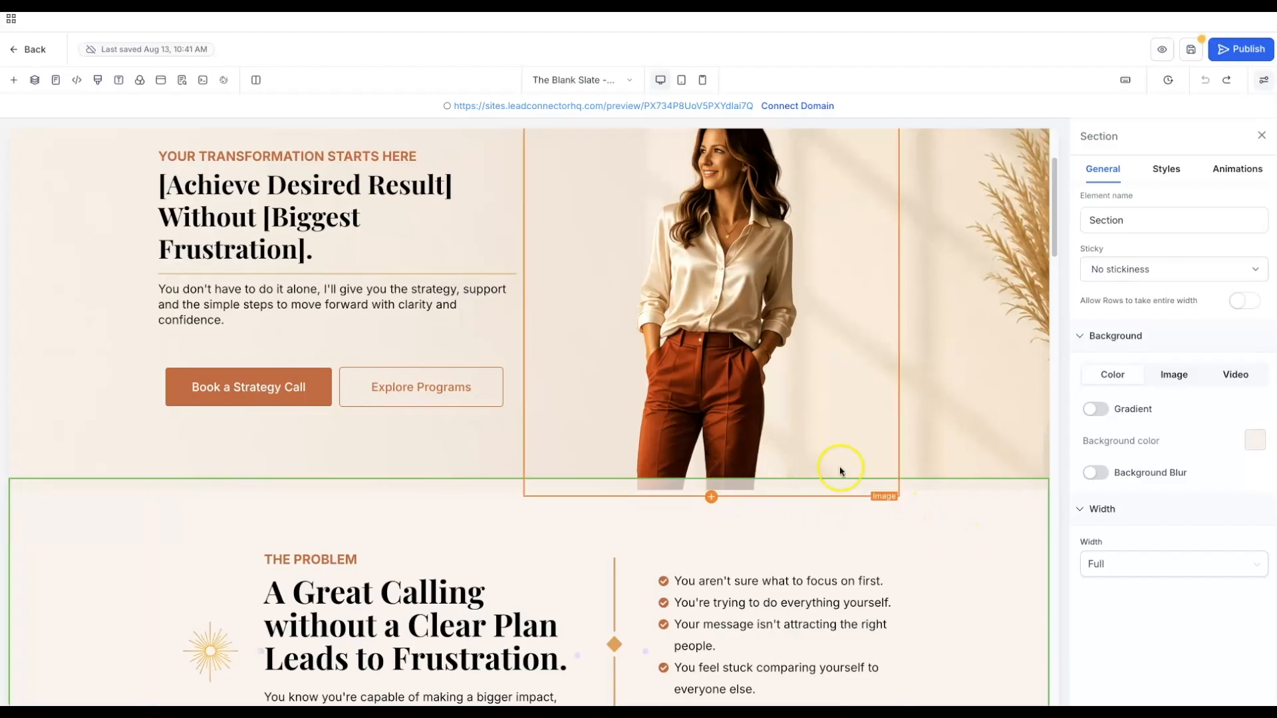
scroll(952, 384, down, 8)
scroll(954, 384, down, 2)
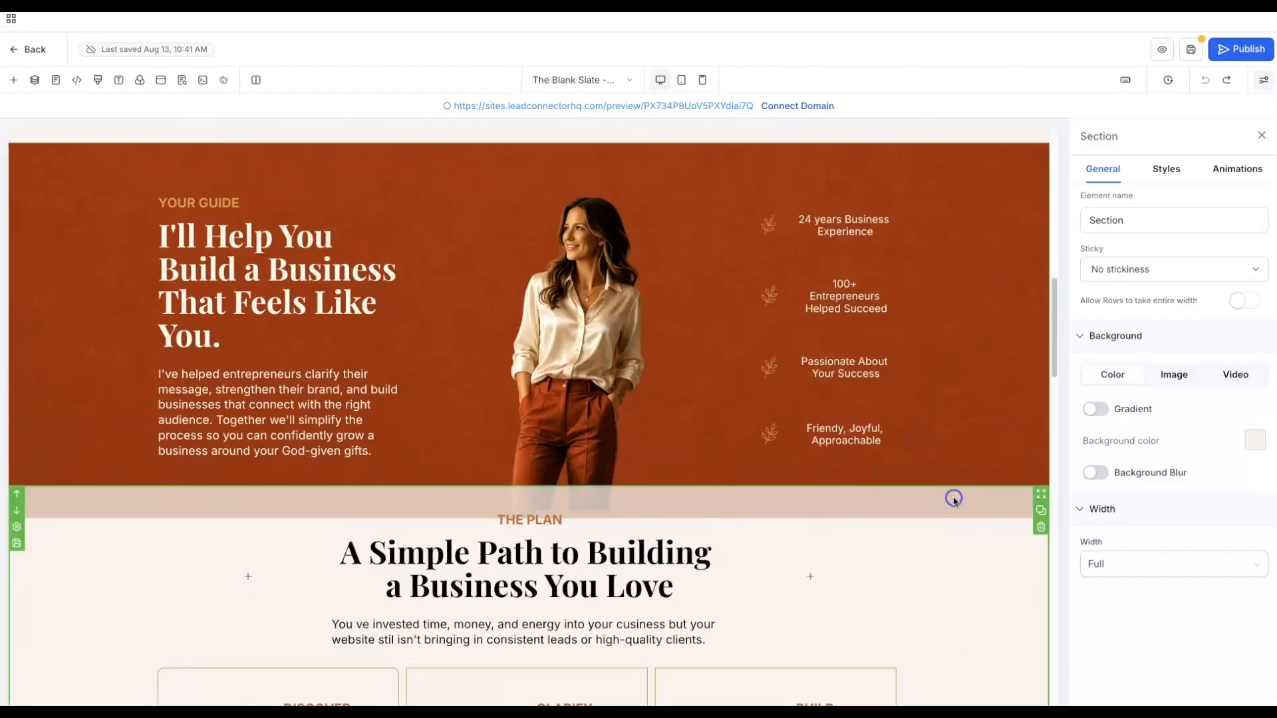
click(1252, 445)
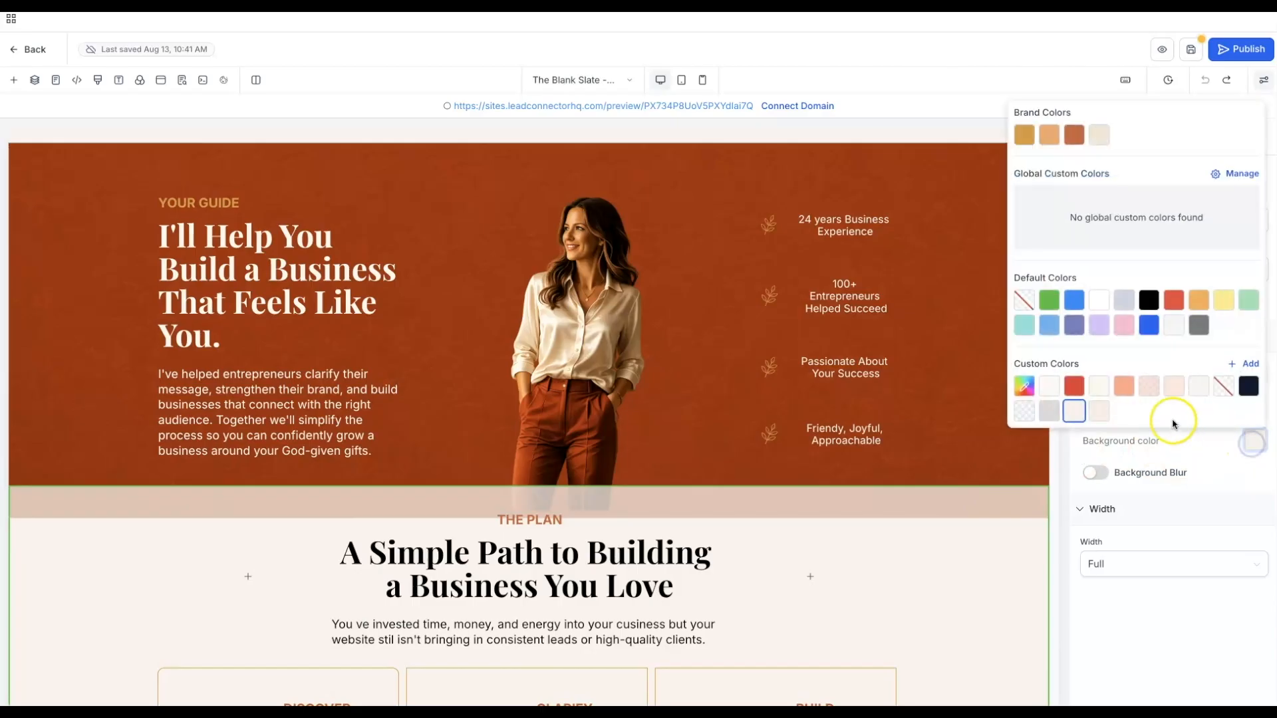
click(1101, 411)
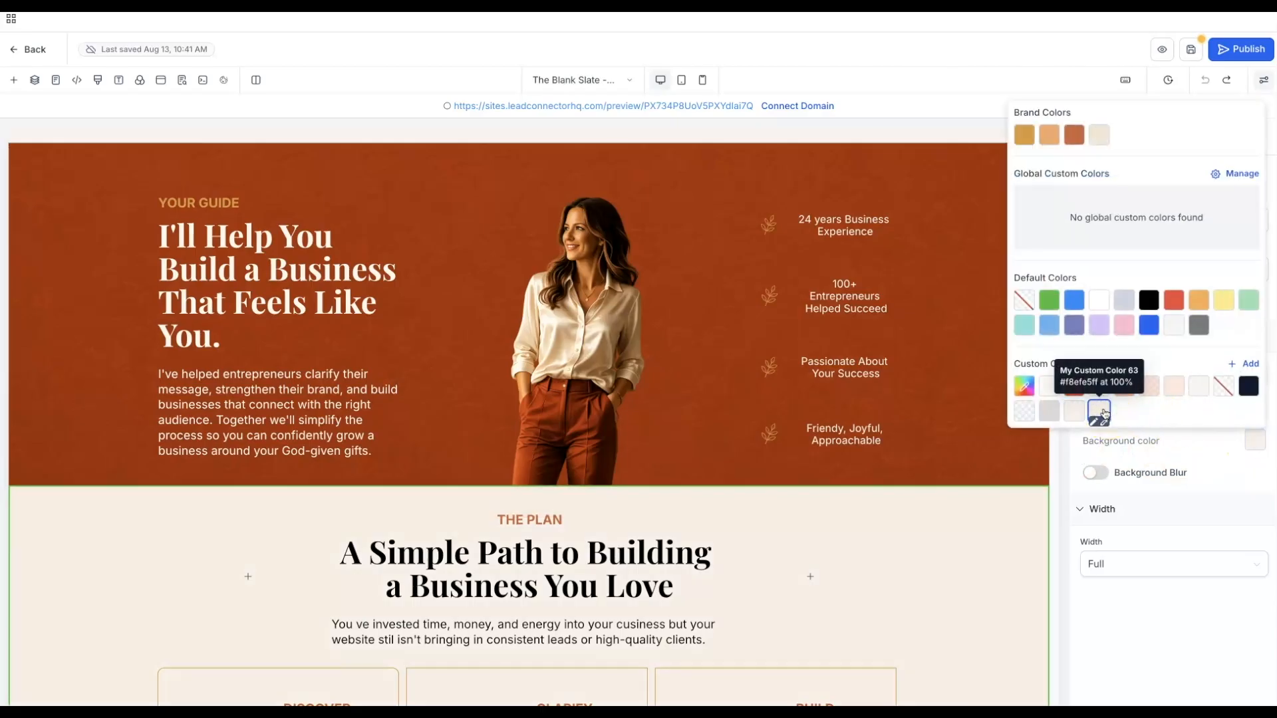
click(997, 532)
- Give the Ready to Get Started section the solid cream f8efe5 background
scroll(998, 532, down, 4)
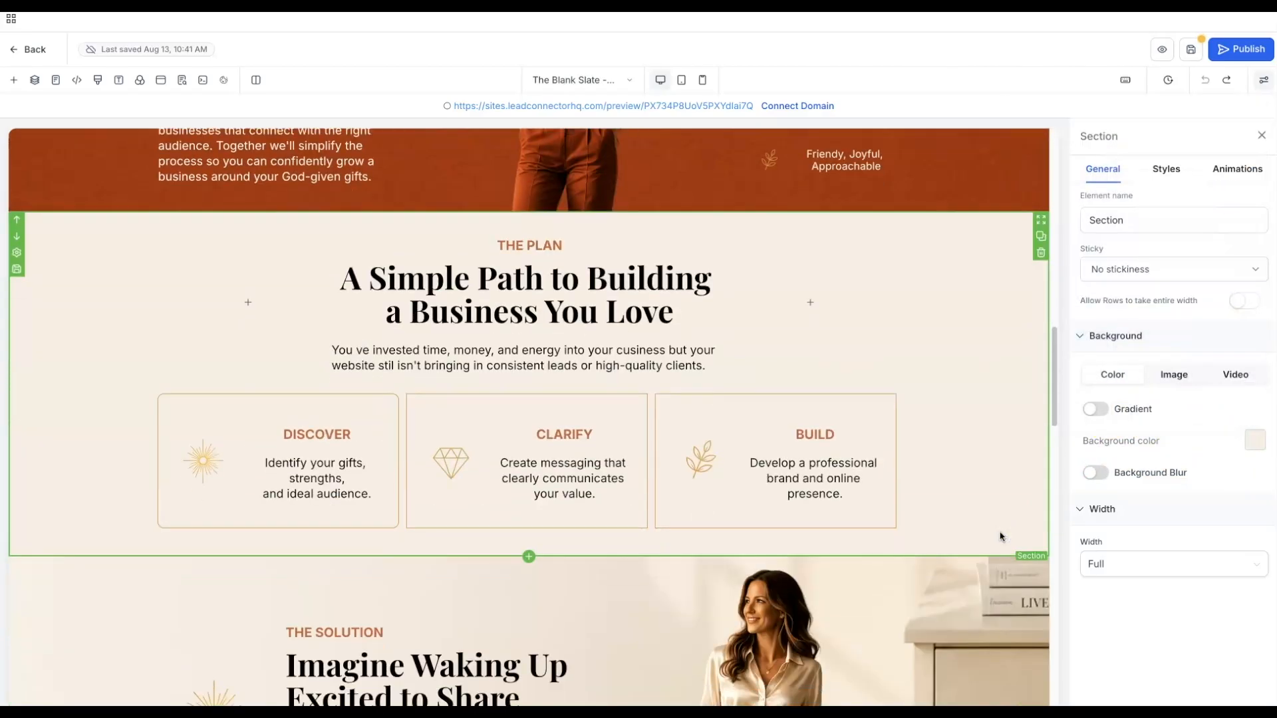
scroll(1000, 536, down, 9)
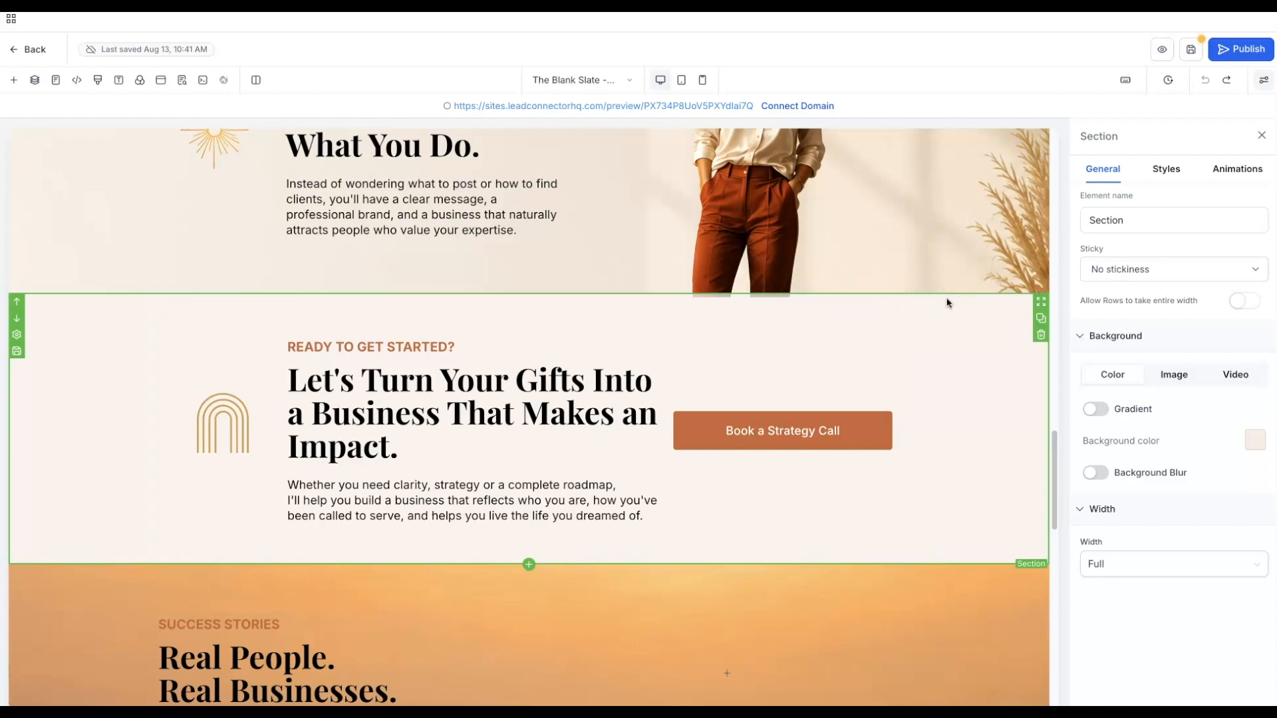
click(1254, 441)
click(1100, 412)
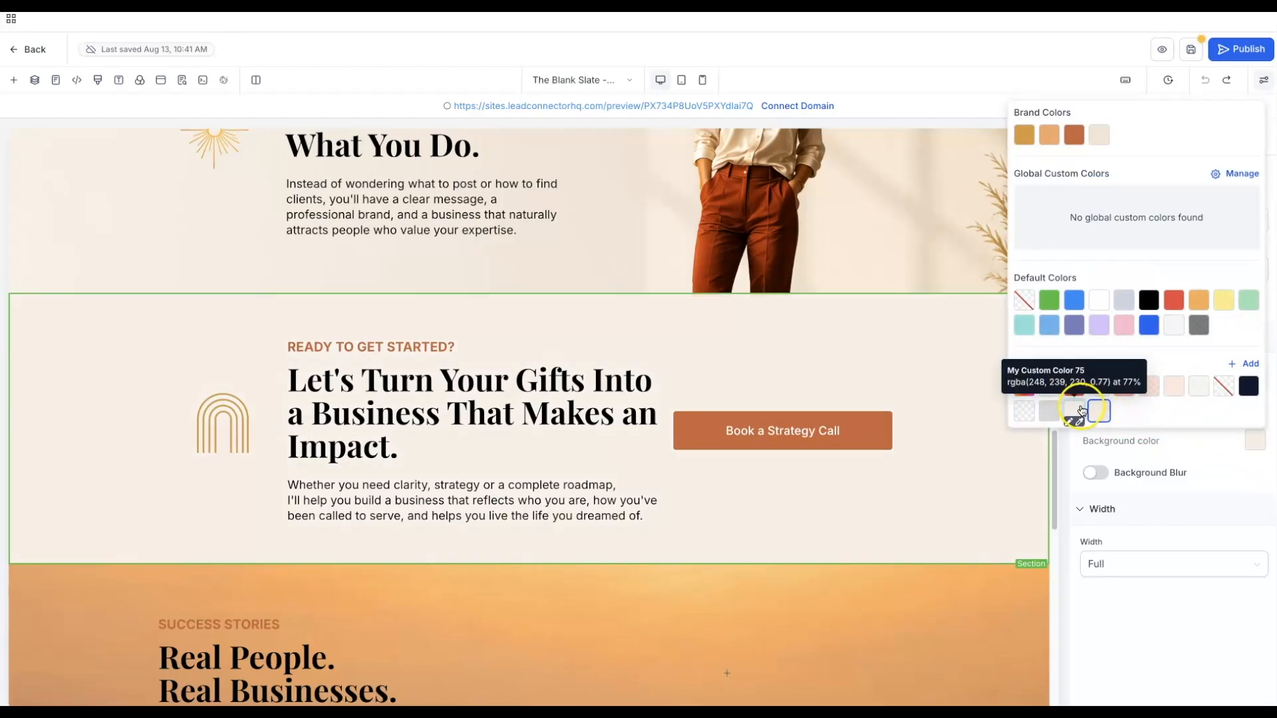
click(1077, 412)
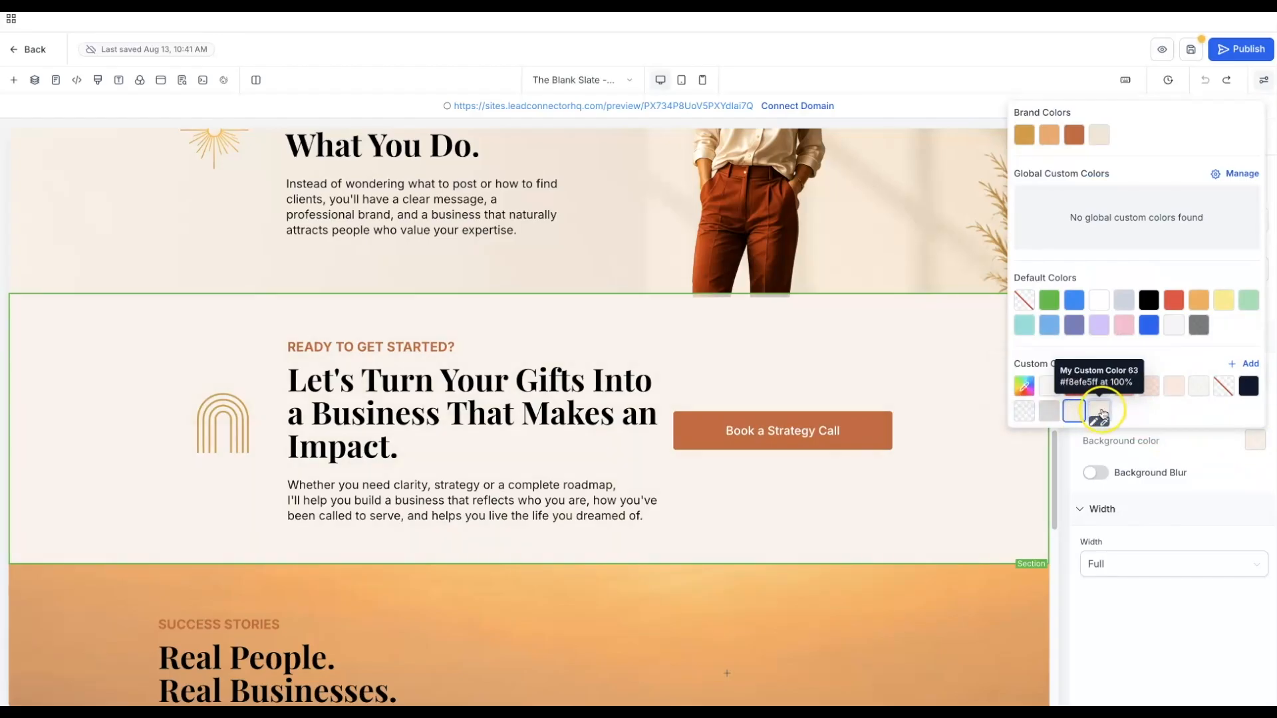
click(1093, 414)
click(1097, 411)
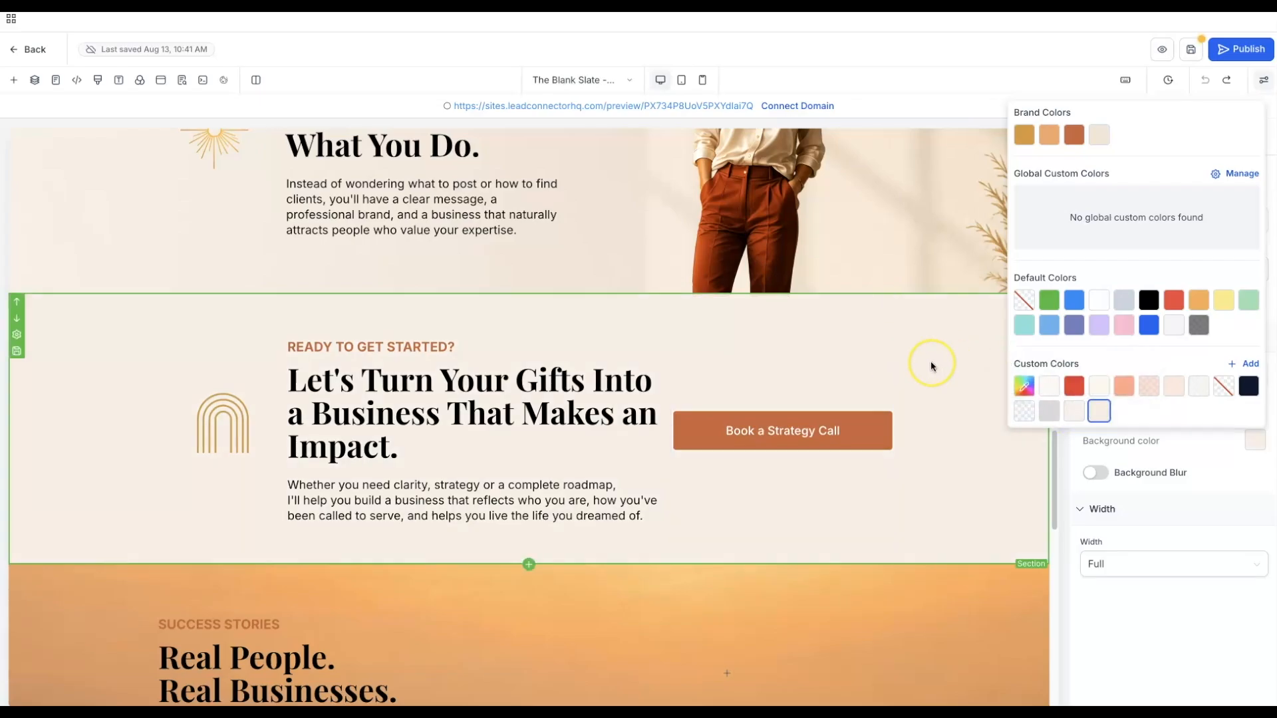
scroll(931, 364, down, 6)
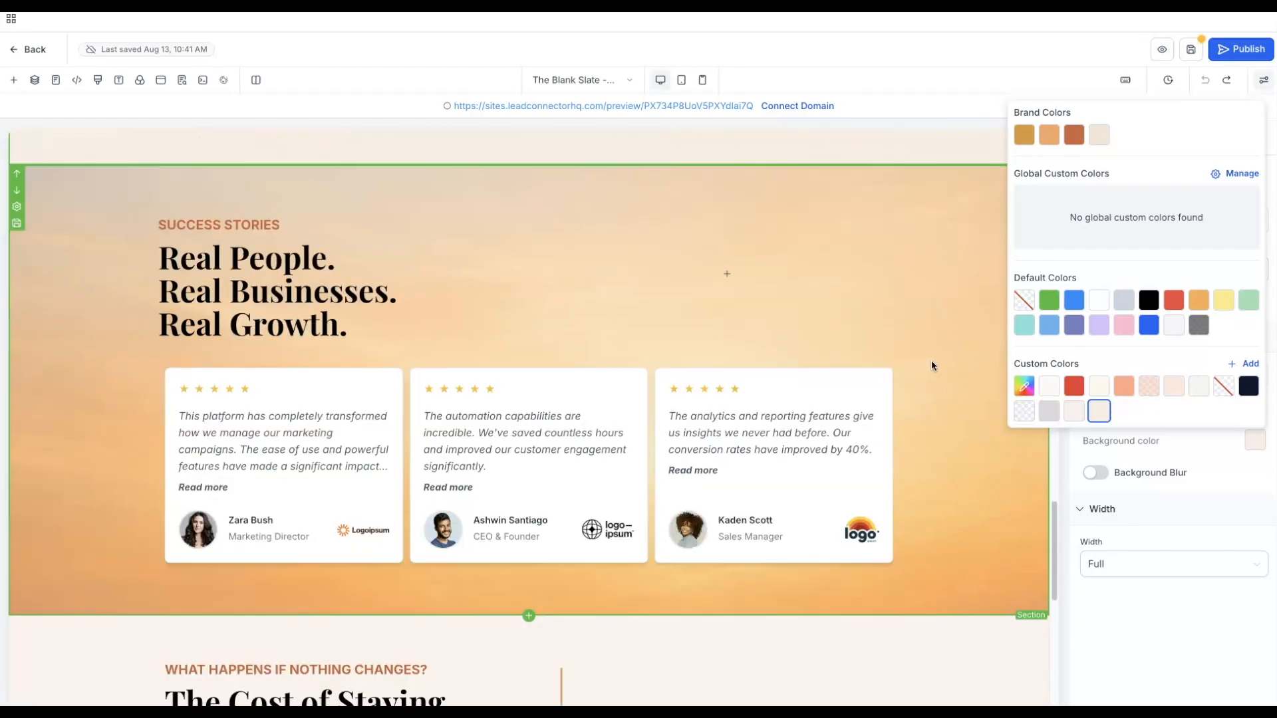
scroll(931, 361, down, 9)
click(915, 363)
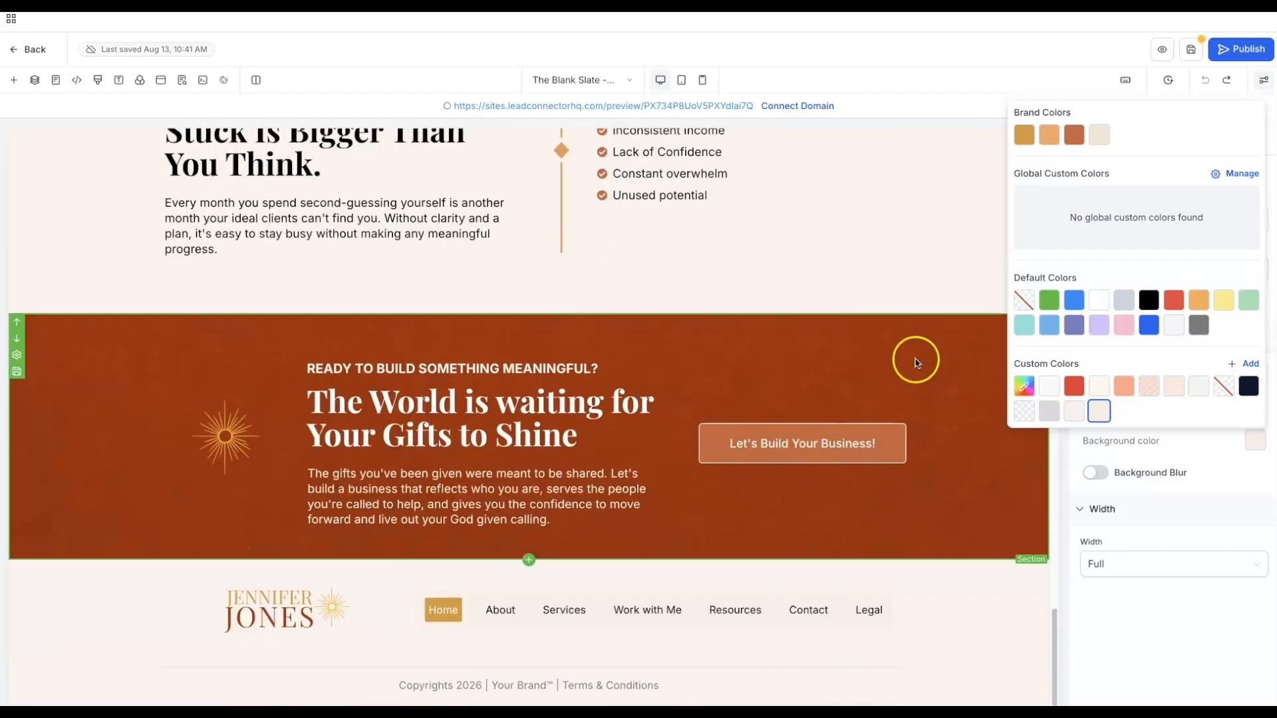
- Save the latest background changes and open the landing page in live preview
click(1191, 54)
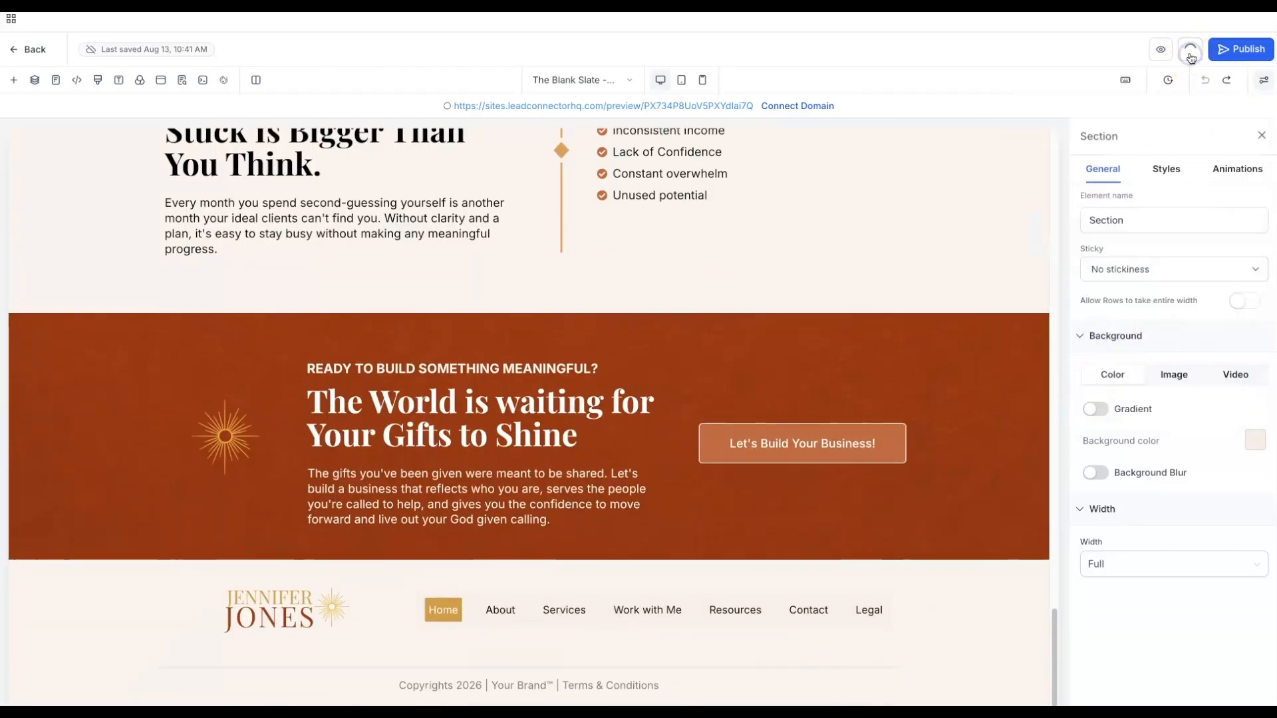
click(1228, 49)
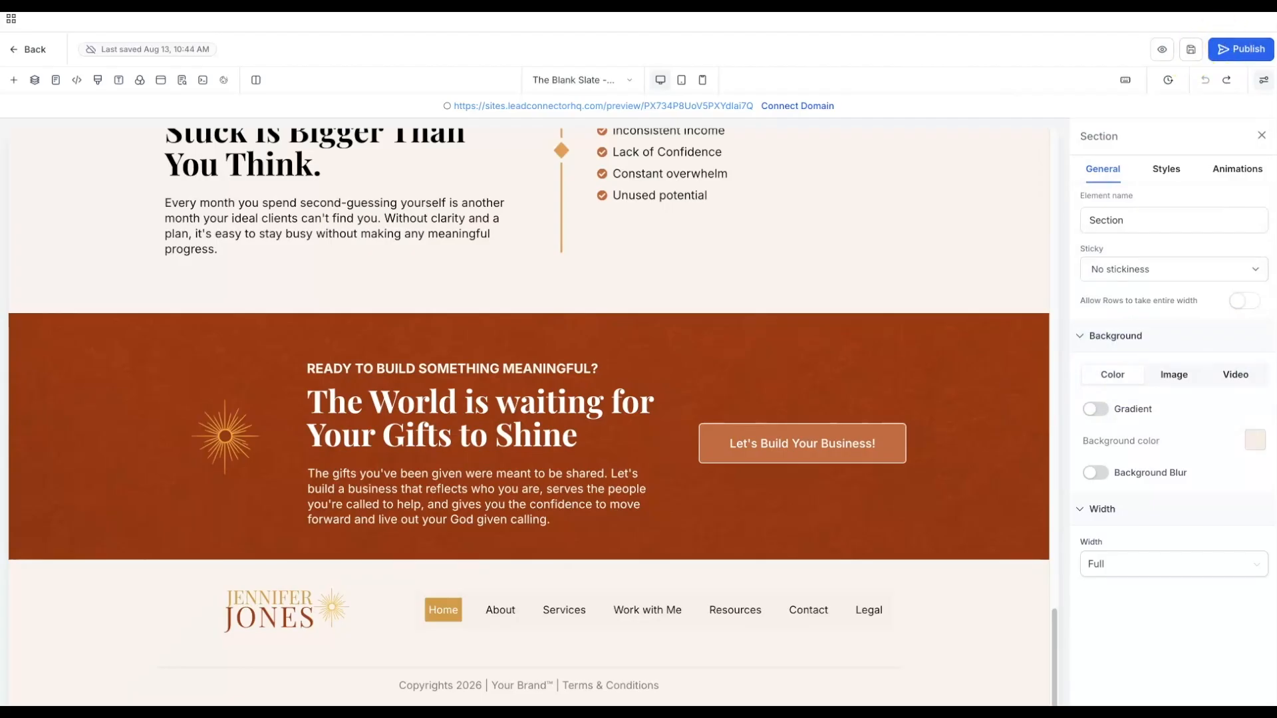
click(1158, 50)
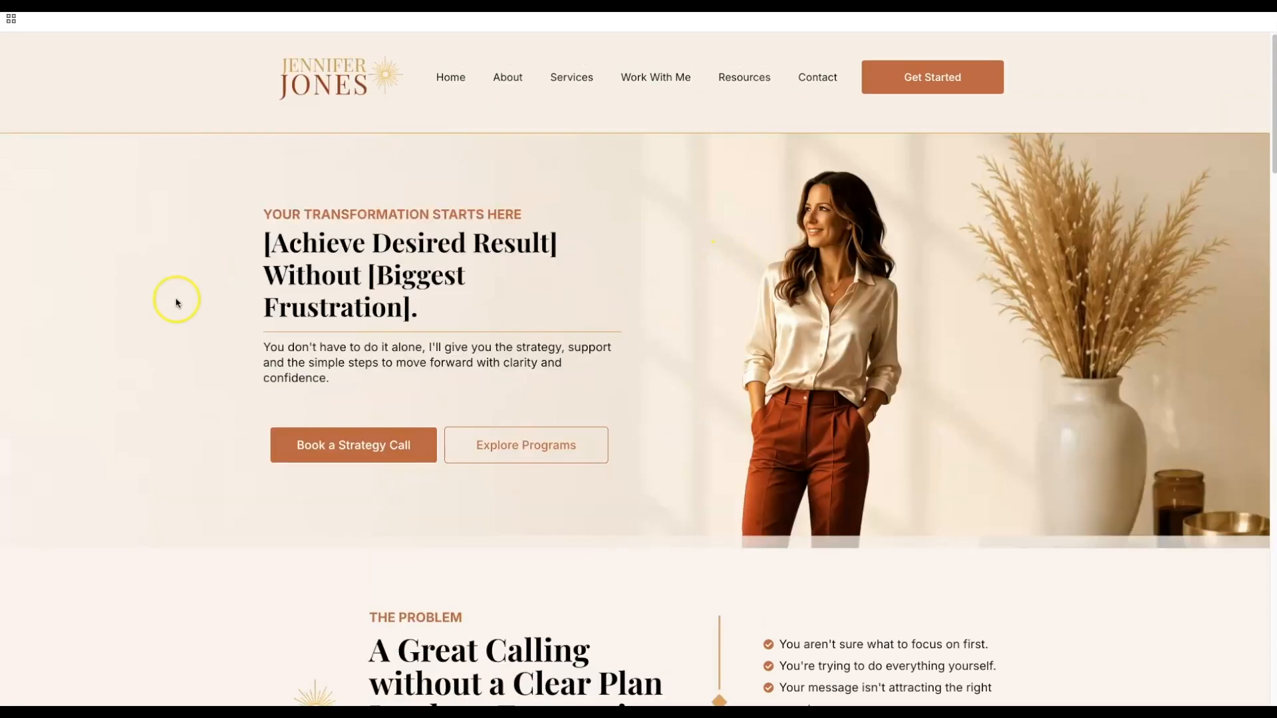
scroll(110, 327, down, 2)
scroll(110, 327, down, 8)
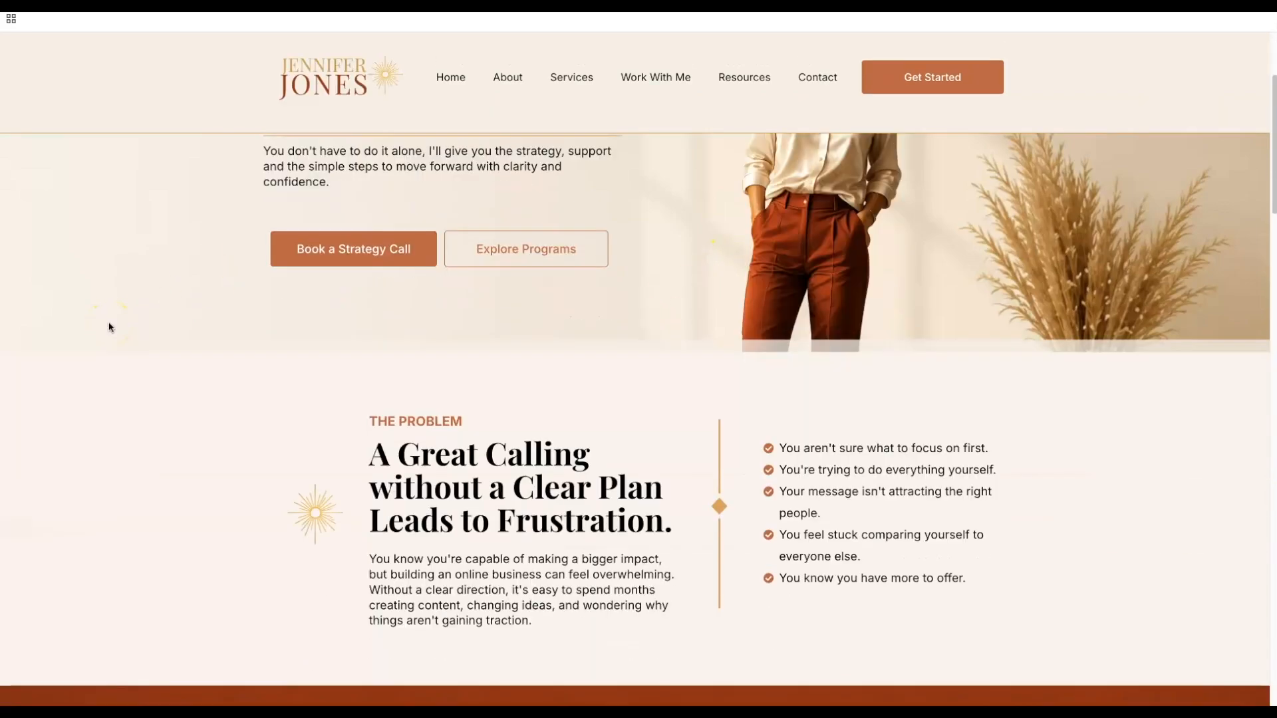
scroll(110, 327, down, 5)
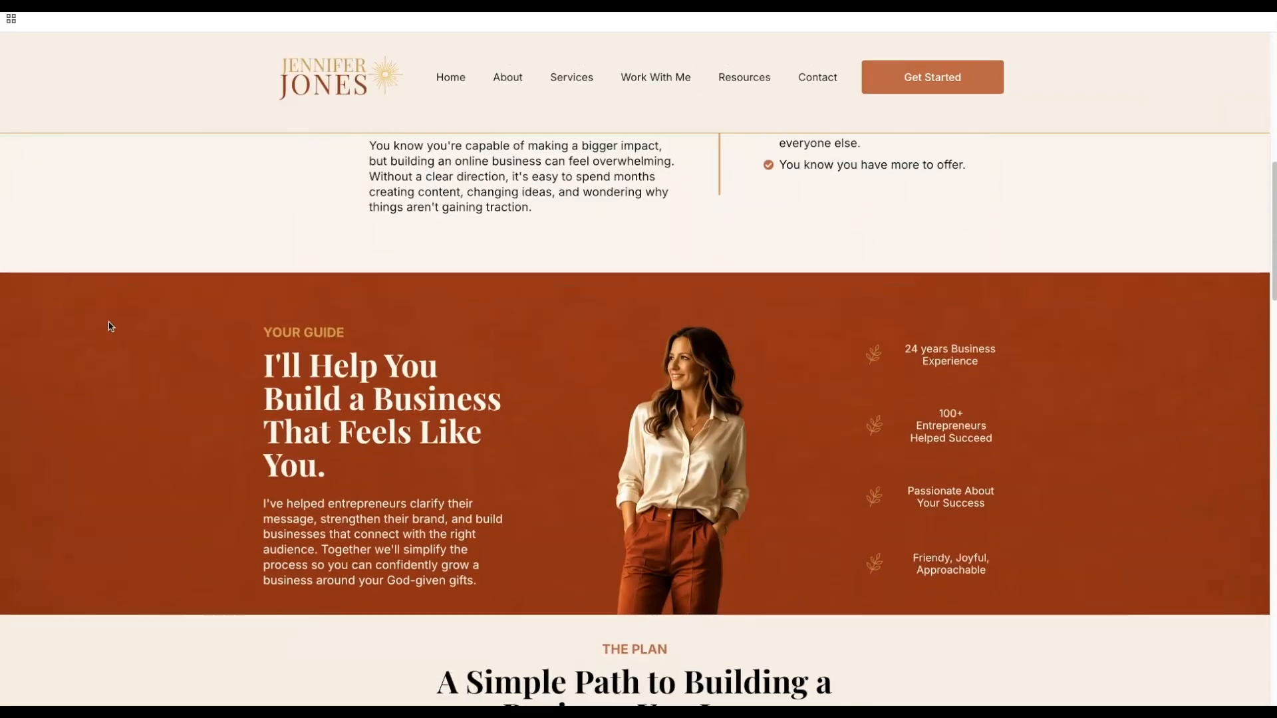
scroll(109, 325, down, 8)
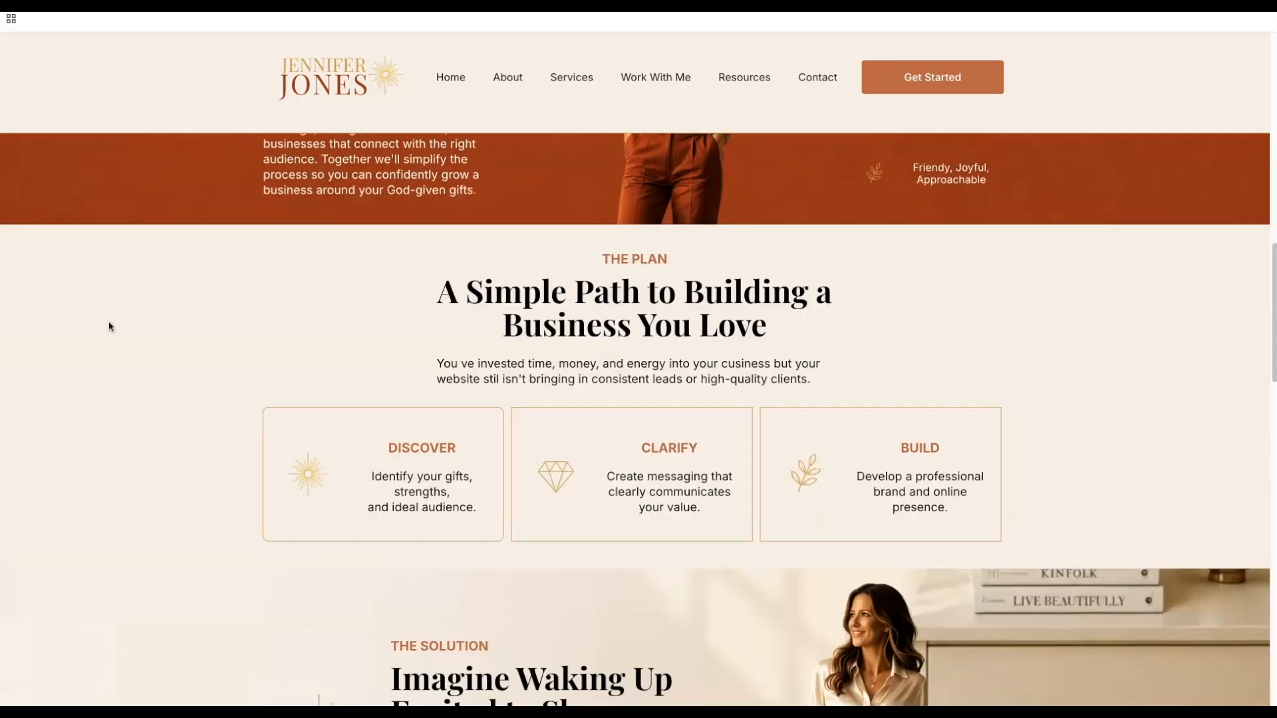
scroll(111, 326, down, 6)
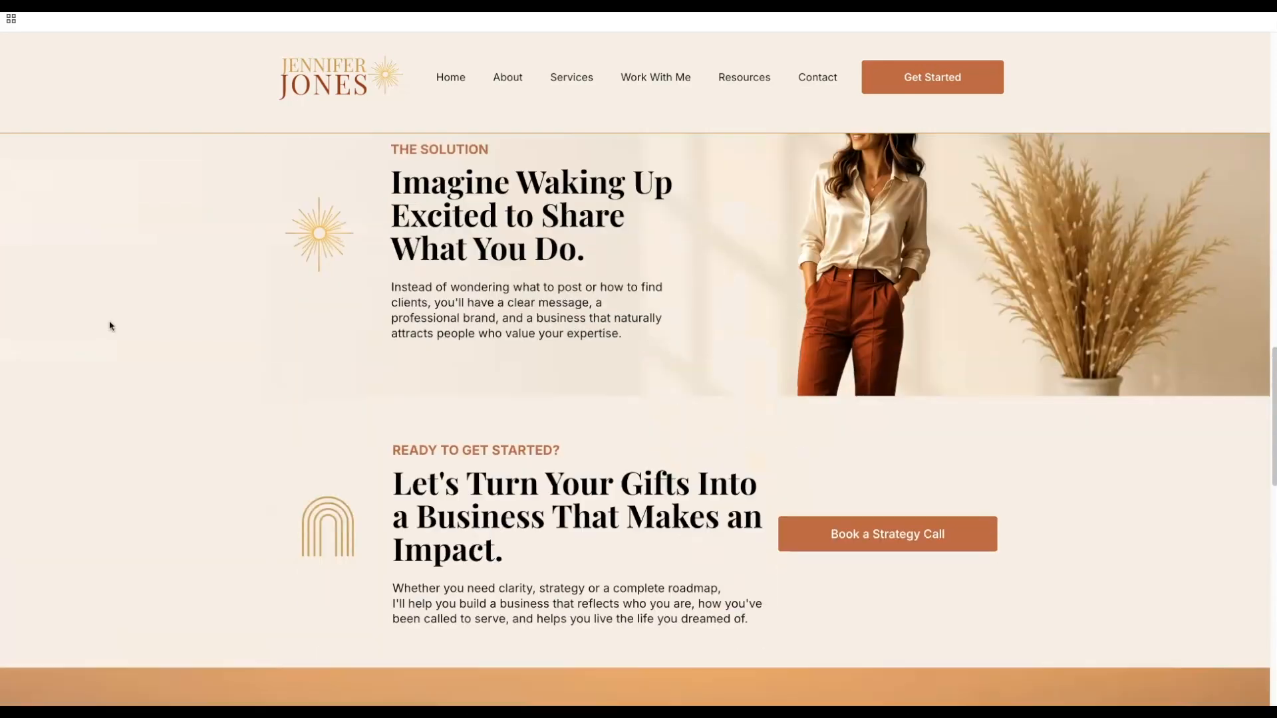
scroll(110, 326, down, 13)
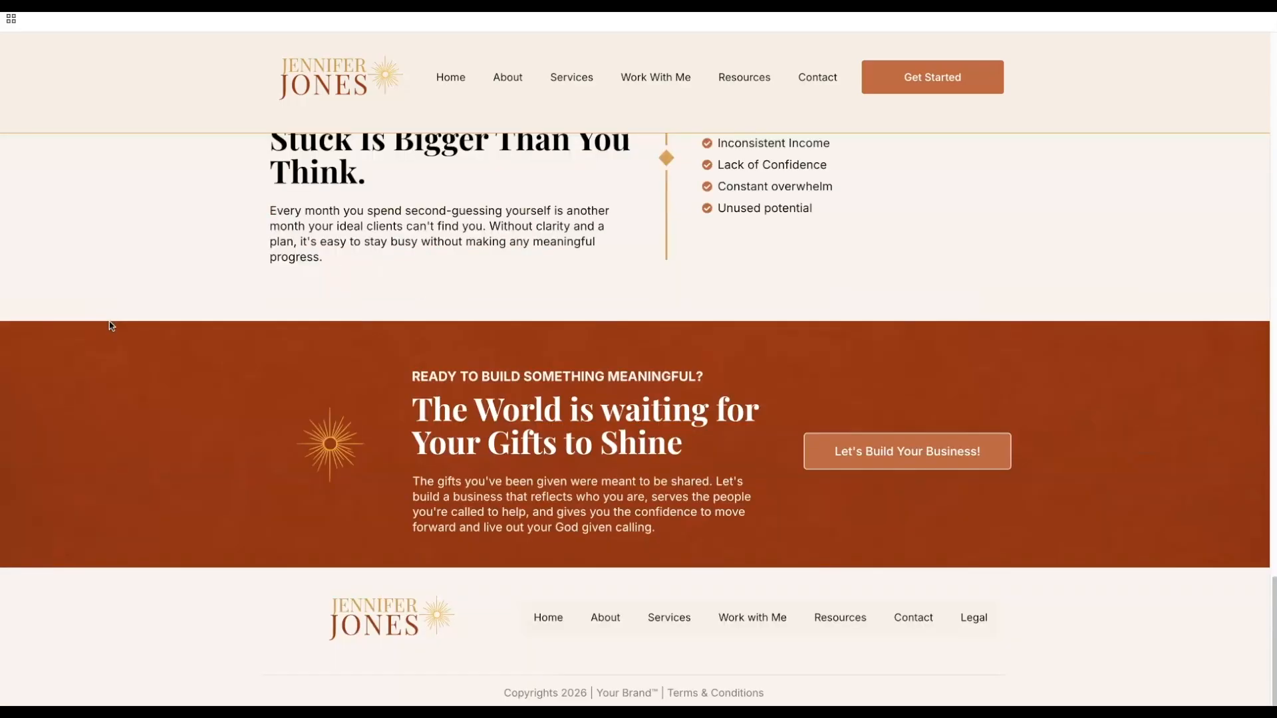
scroll(110, 324, up, 20)
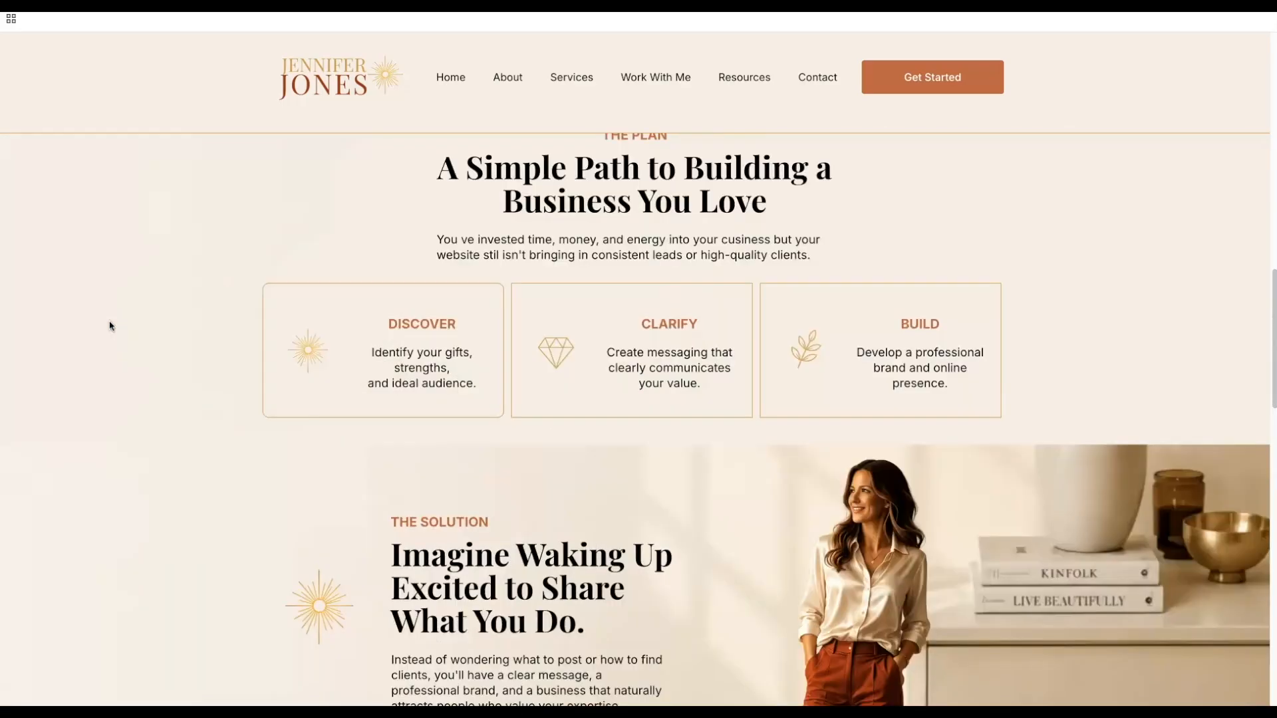
scroll(110, 325, up, 20)
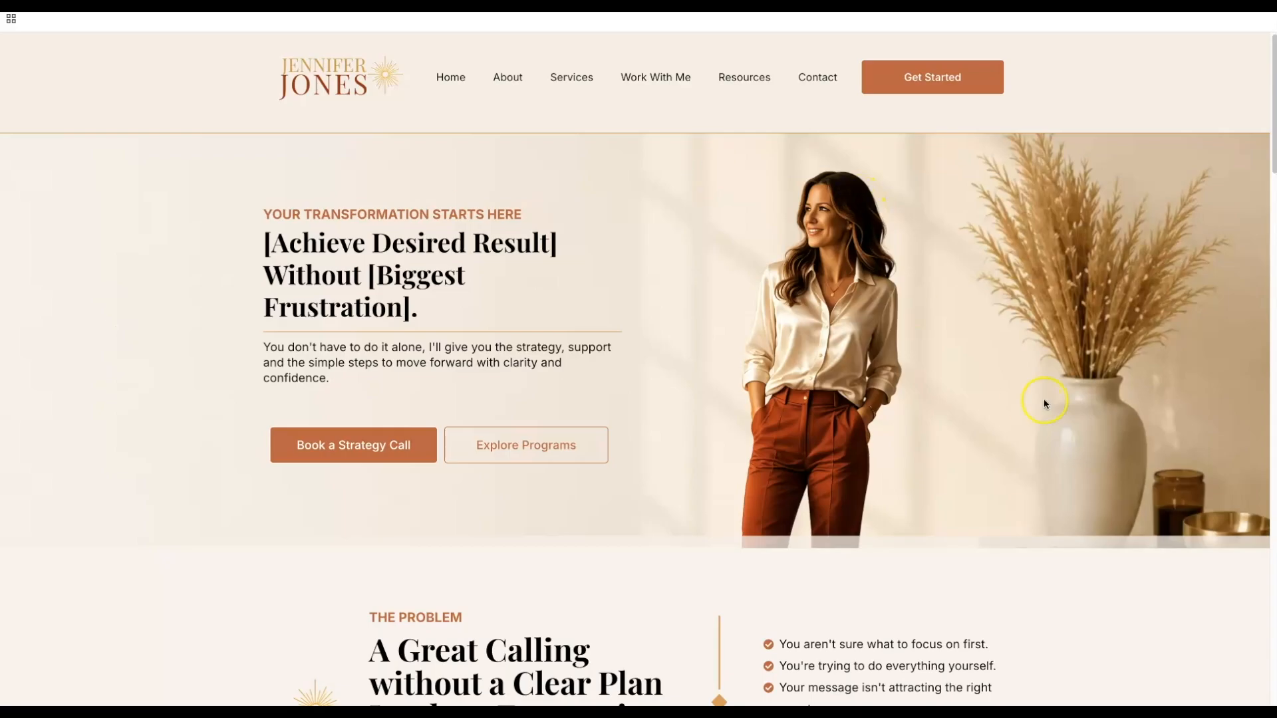
scroll(1044, 404, down, 15)
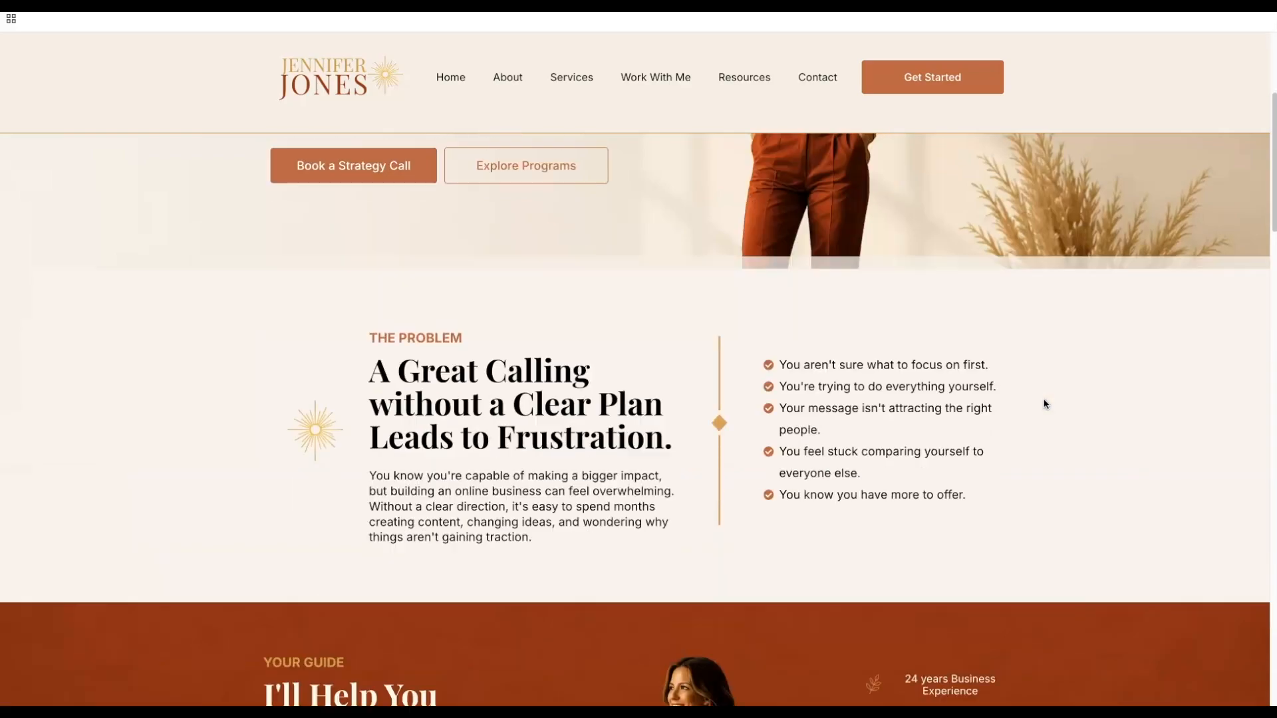
scroll(1044, 404, down, 15)
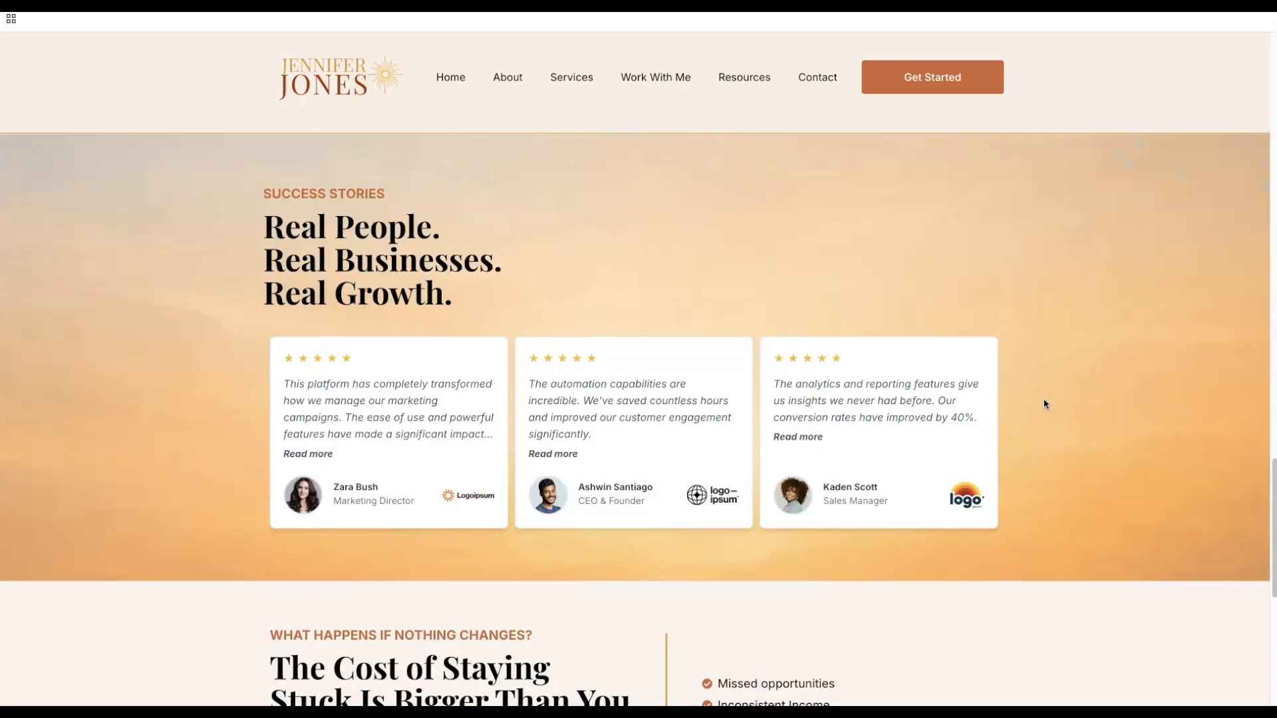
scroll(1045, 404, up, 15)
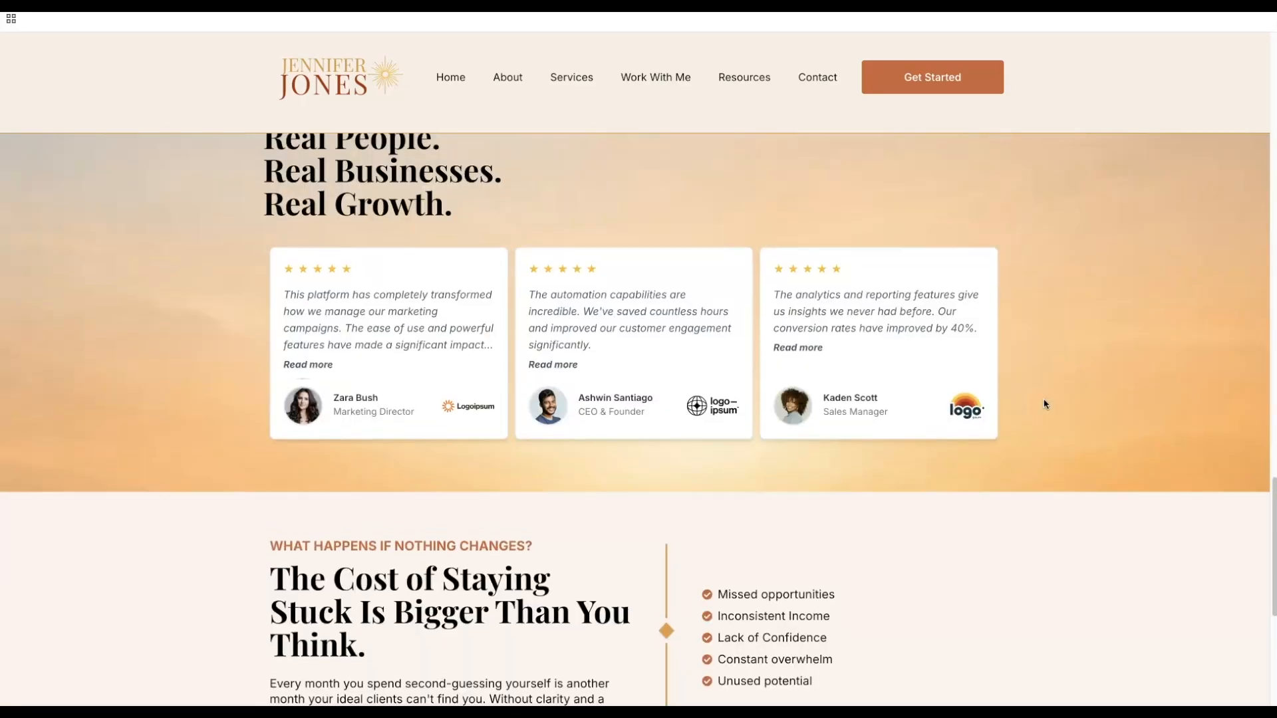
scroll(1044, 404, up, 8)
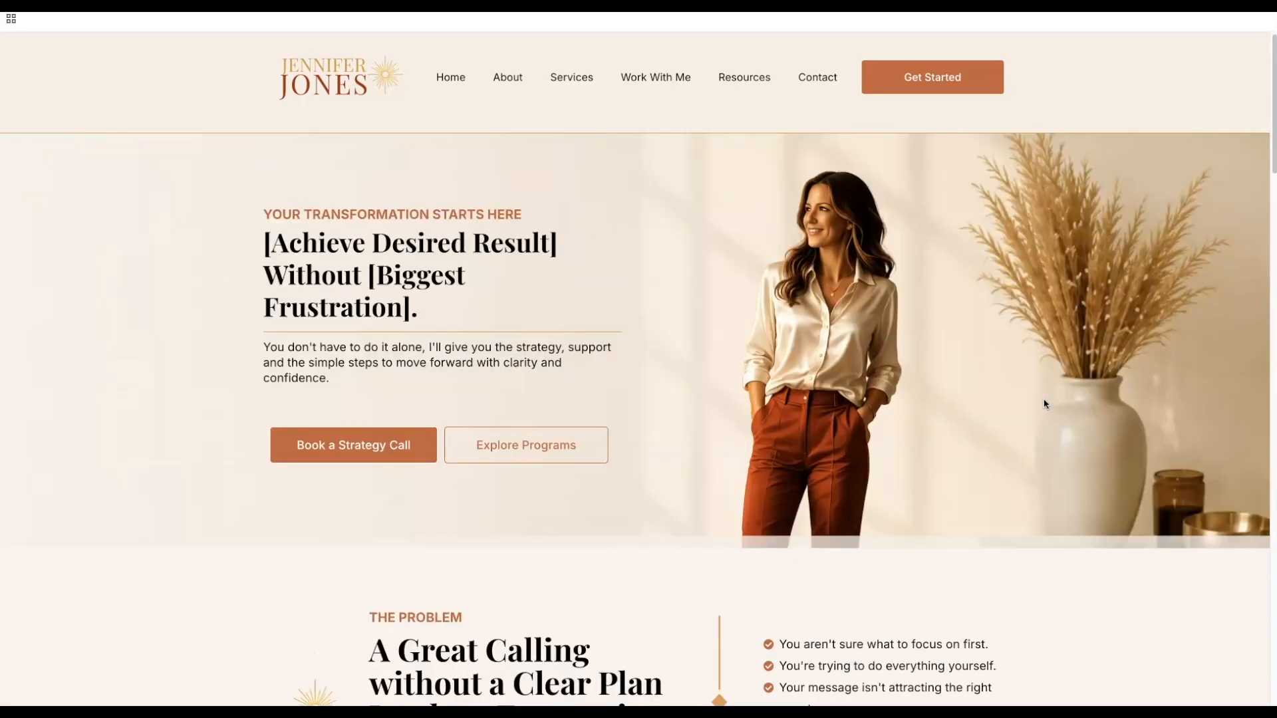